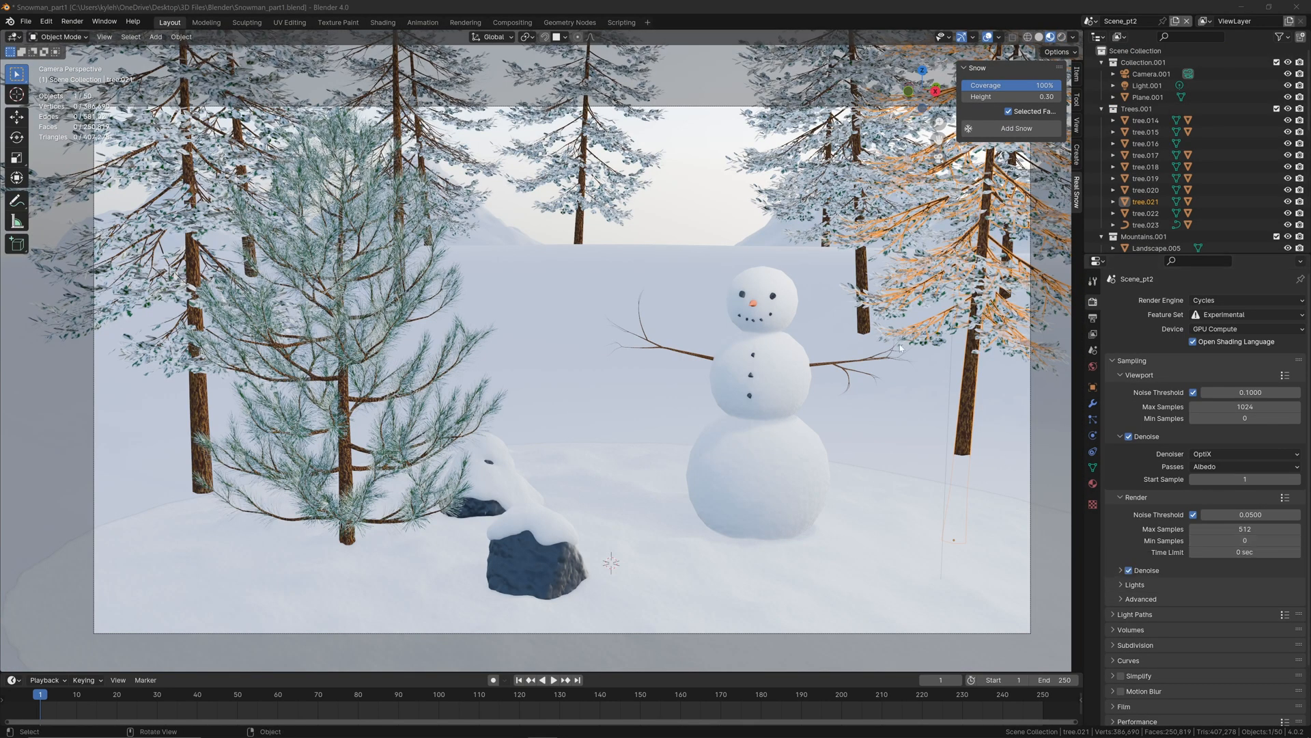
{"action": "left_click", "coordinate": [347, 543]}
{"action": "key", "text": "g"}
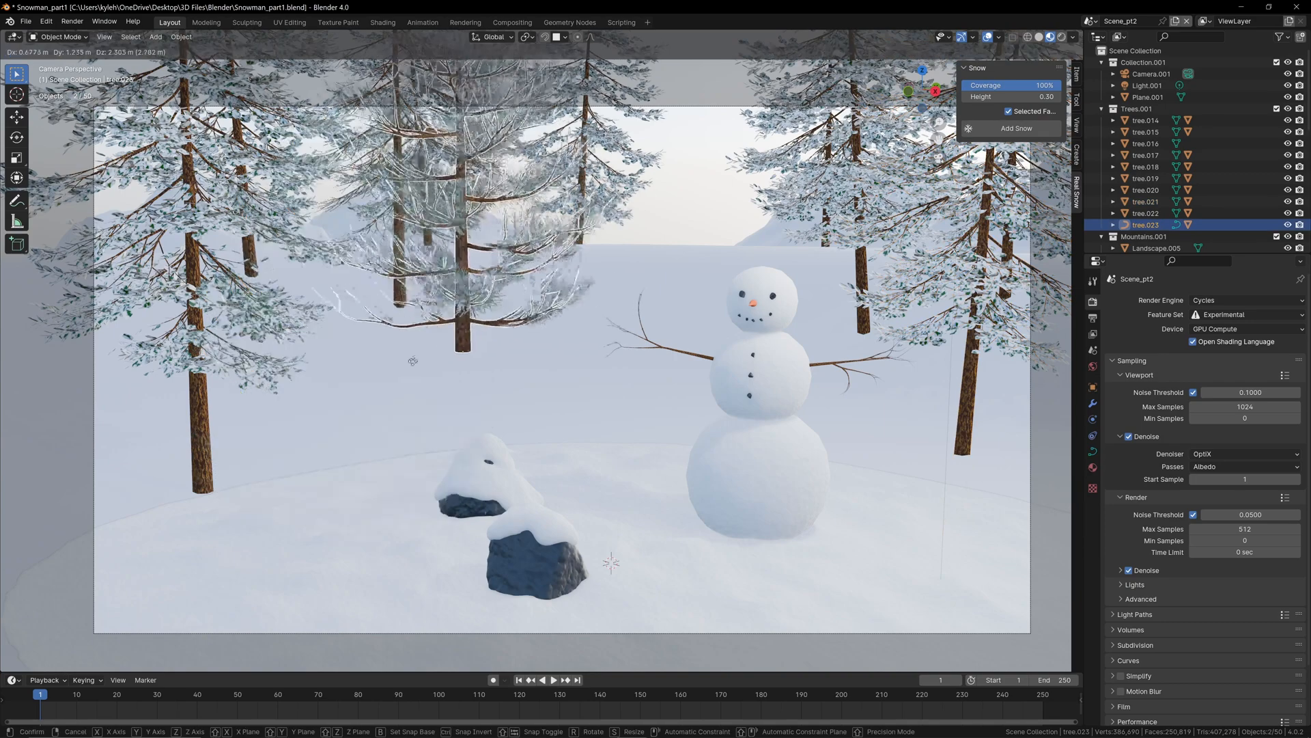
{"action": "key", "text": "Escape"}
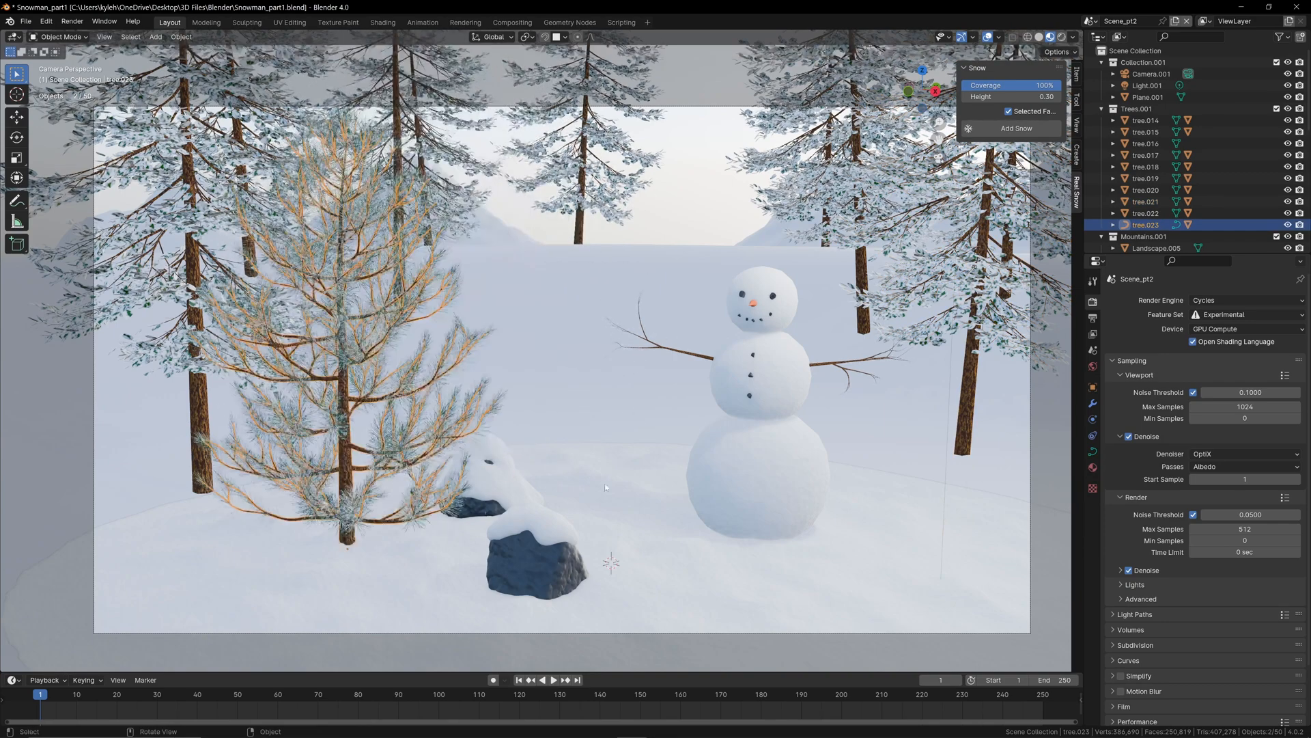
{"action": "left_click", "coordinate": [542, 579]}
{"action": "key", "text": "g"}
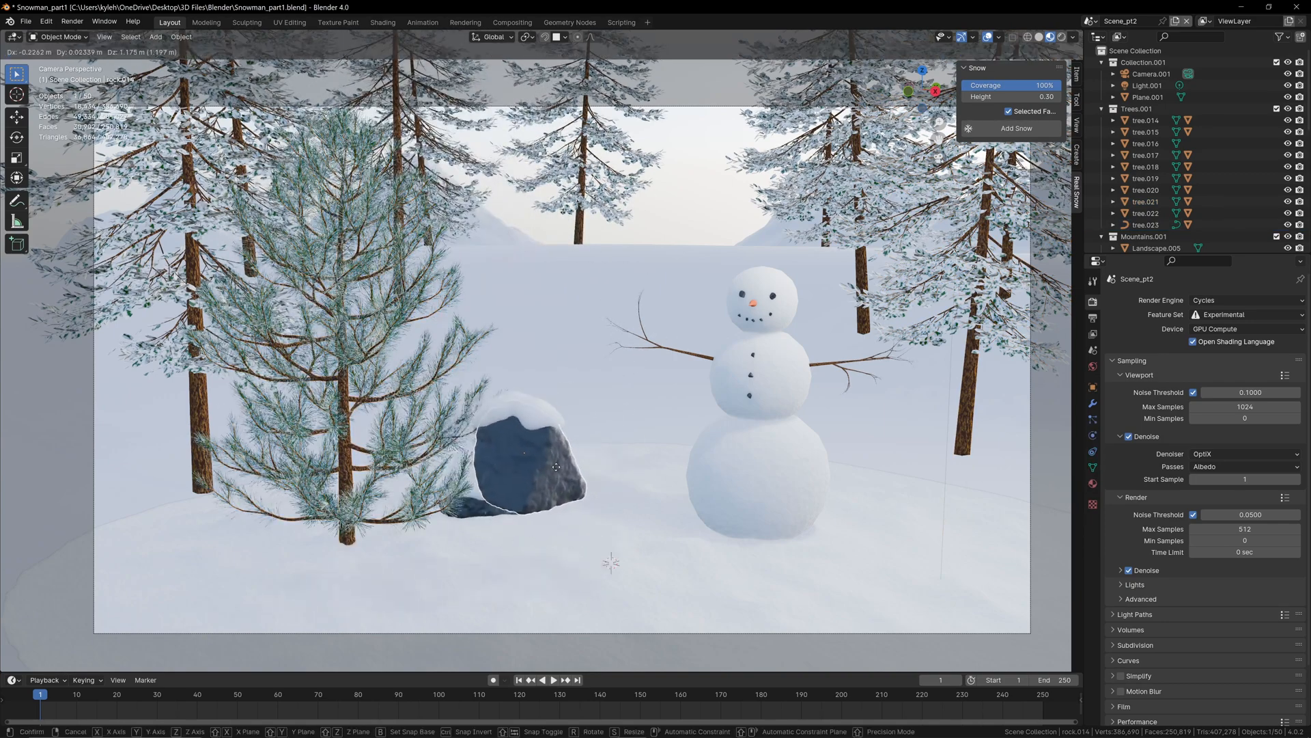
{"action": "key", "text": "Escape"}
{"action": "left_click", "coordinate": [428, 429]}
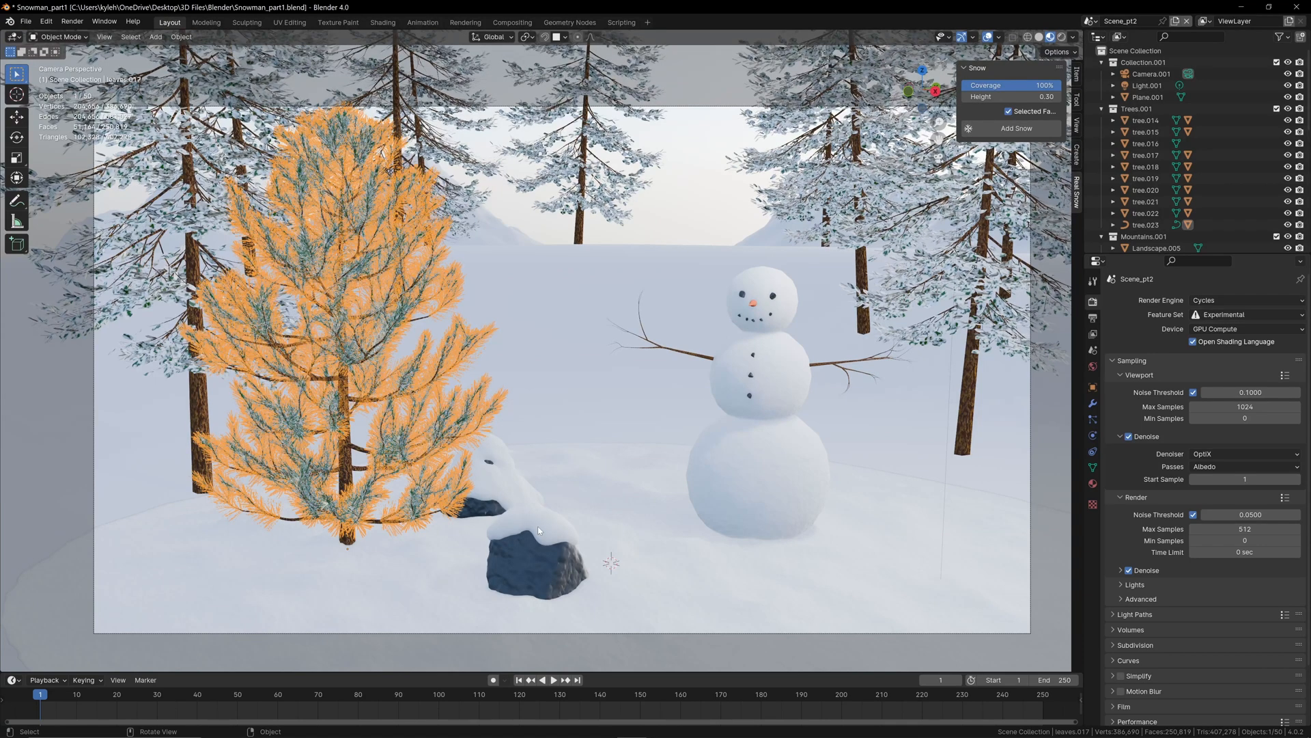
{"action": "left_click", "coordinate": [538, 526]}
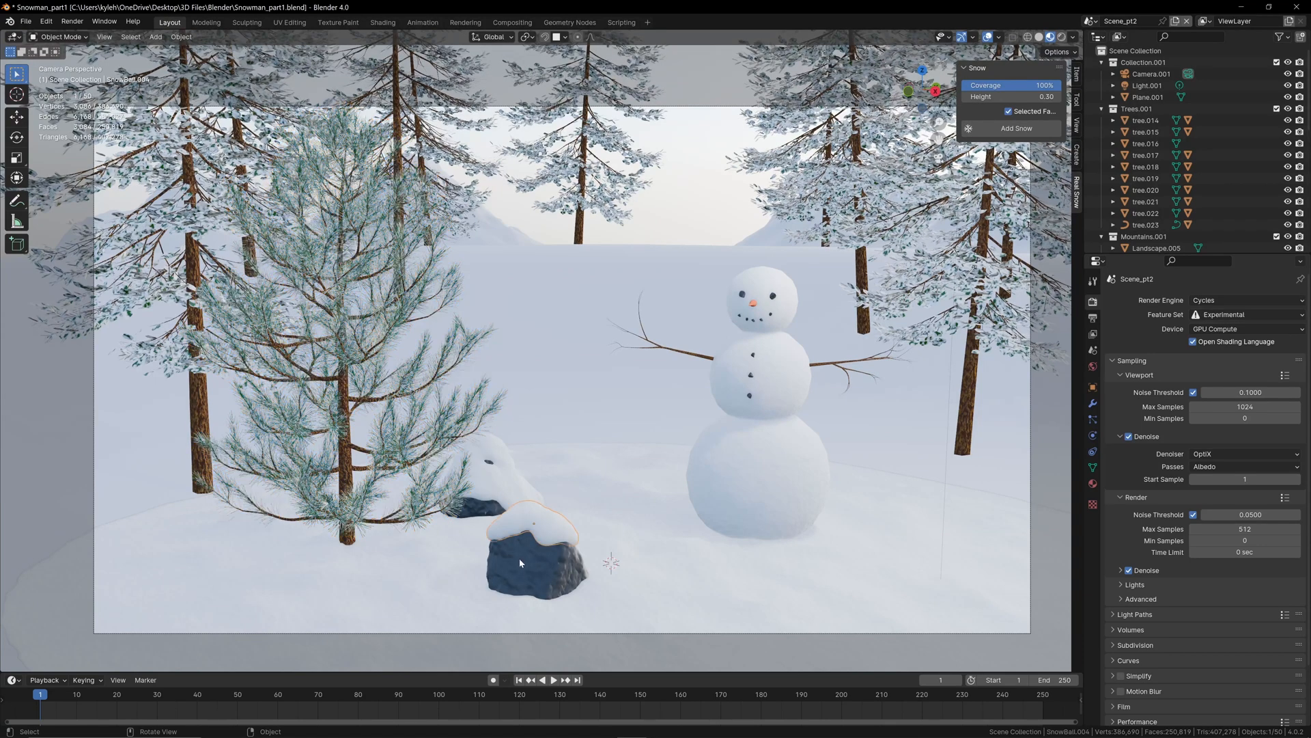
{"action": "left_click", "coordinate": [766, 448]}
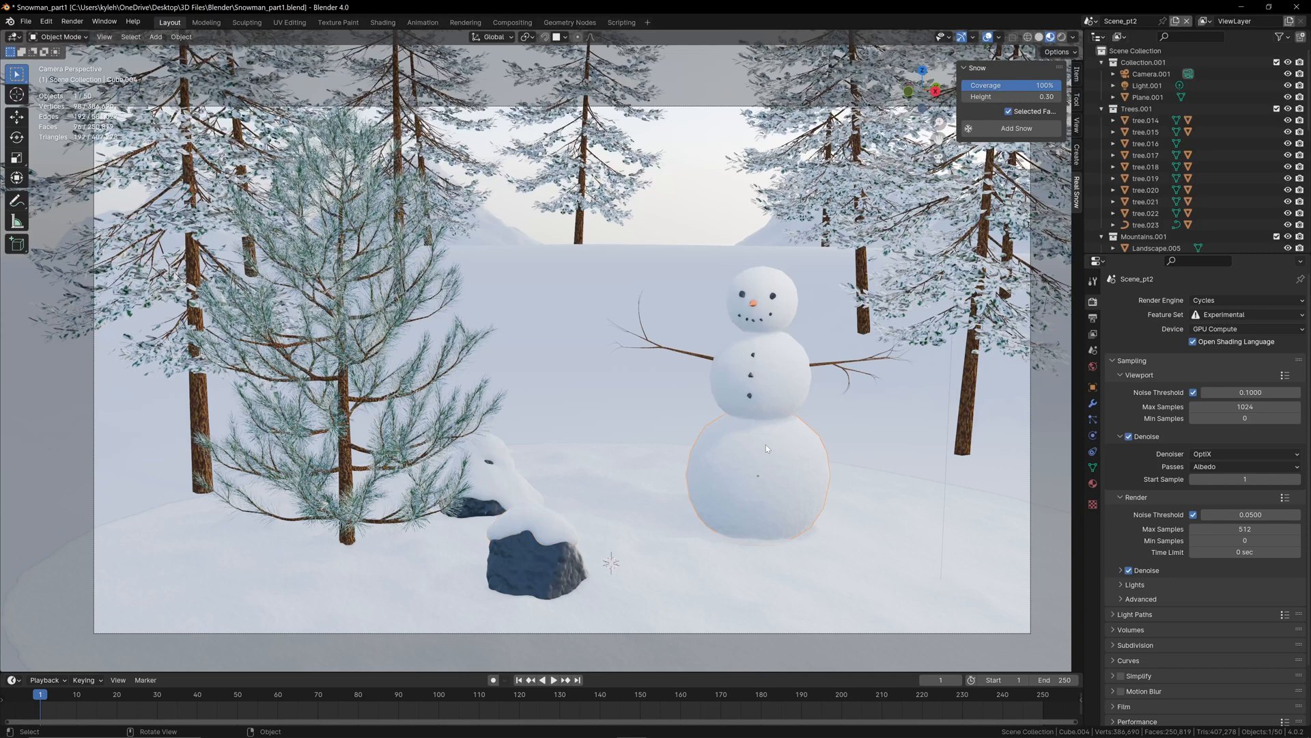
{"action": "key", "text": "g"}
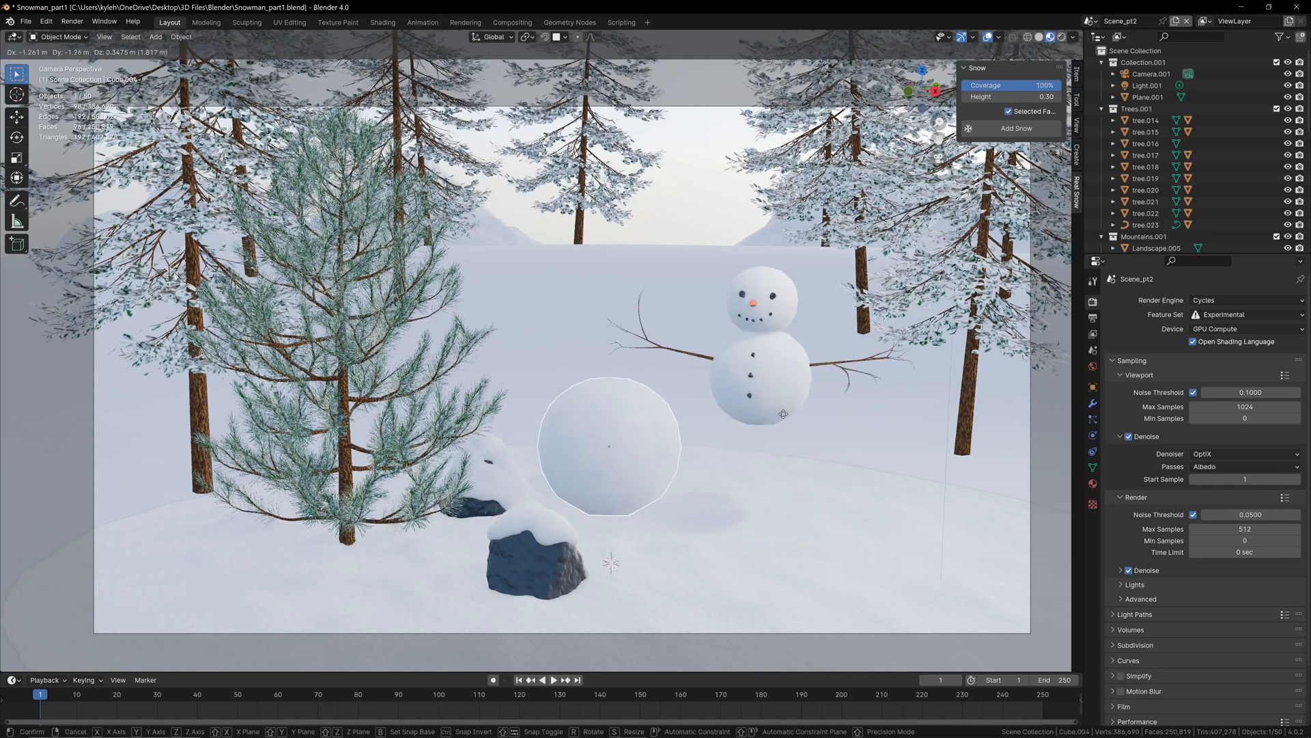
{"action": "key", "text": "Escape"}
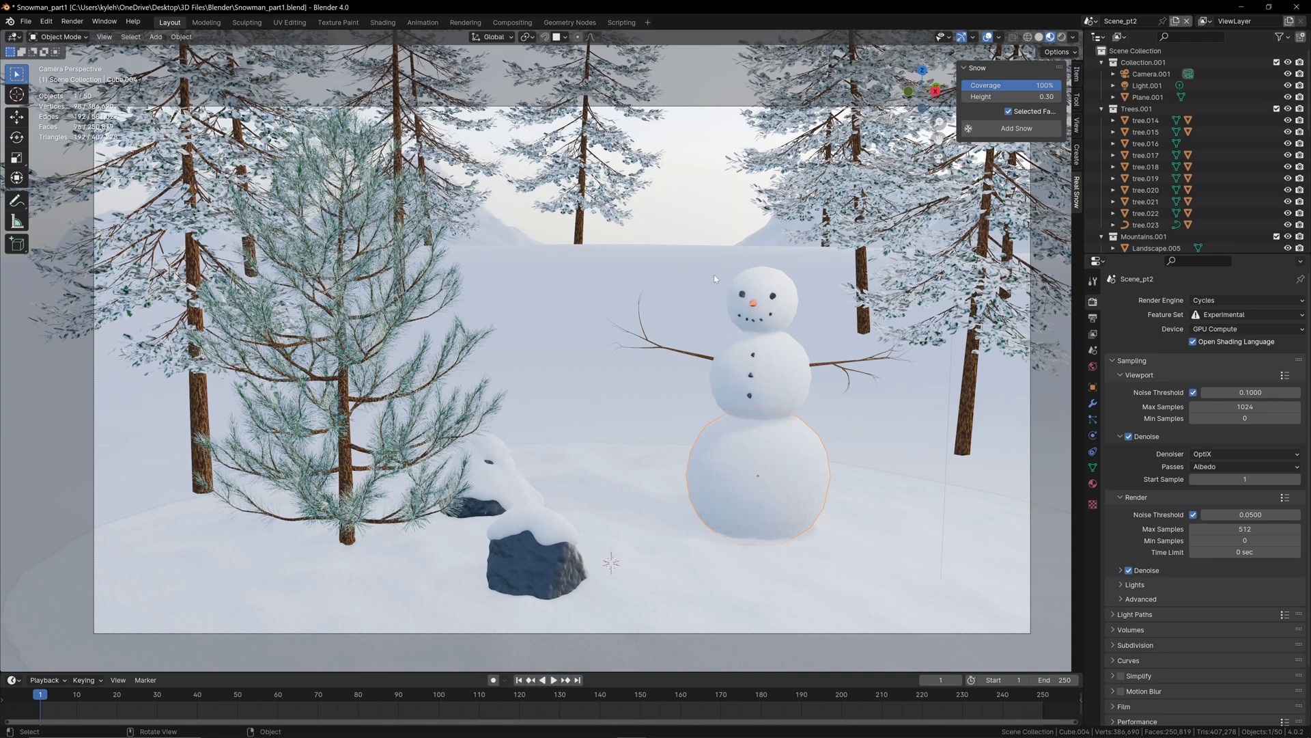
Step: Select the snowman's eyes, mouth stones, buttons, head, middle ball and arms, with the bottom ball last, and parent them to it using Object
{"action": "scroll", "coordinate": [862, 281], "scroll_direction": "up", "scroll_amount": 3}
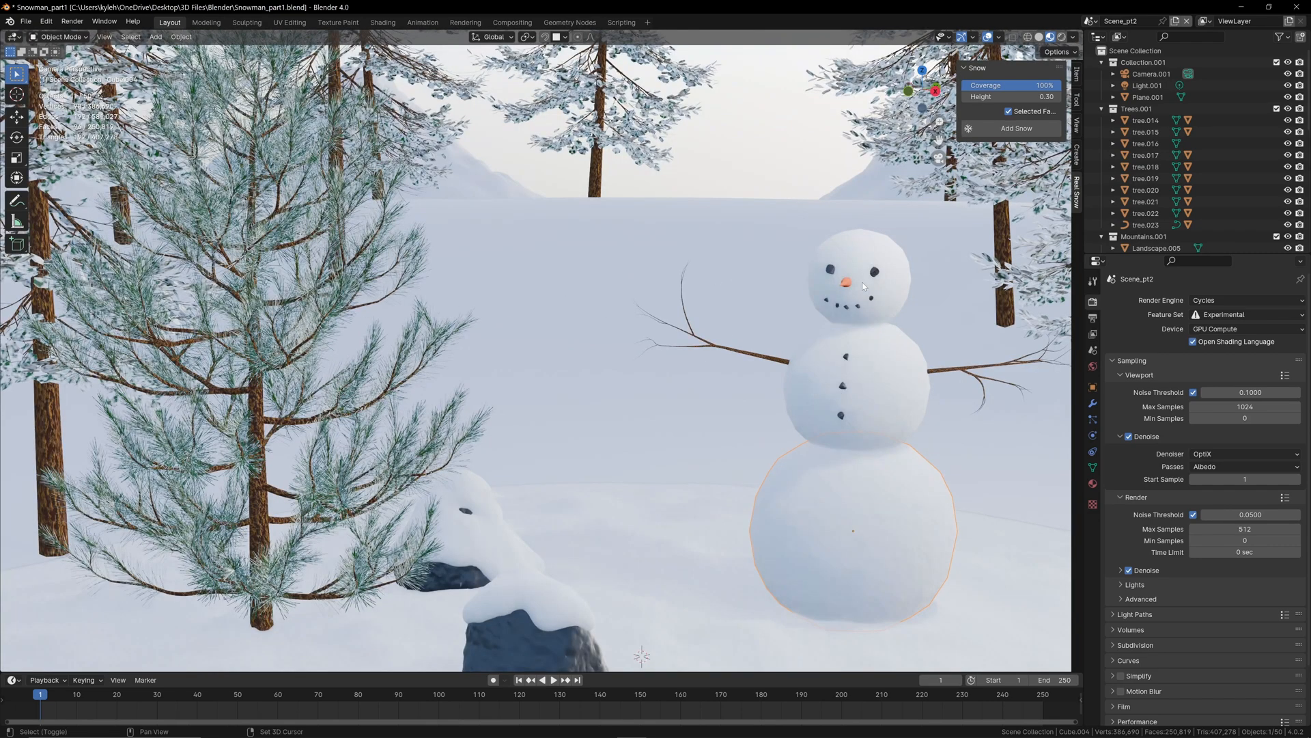
{"action": "middle_click_drag", "start_coordinate": [862, 282], "coordinate": [708, 277]}
{"action": "left_click", "coordinate": [745, 276]}
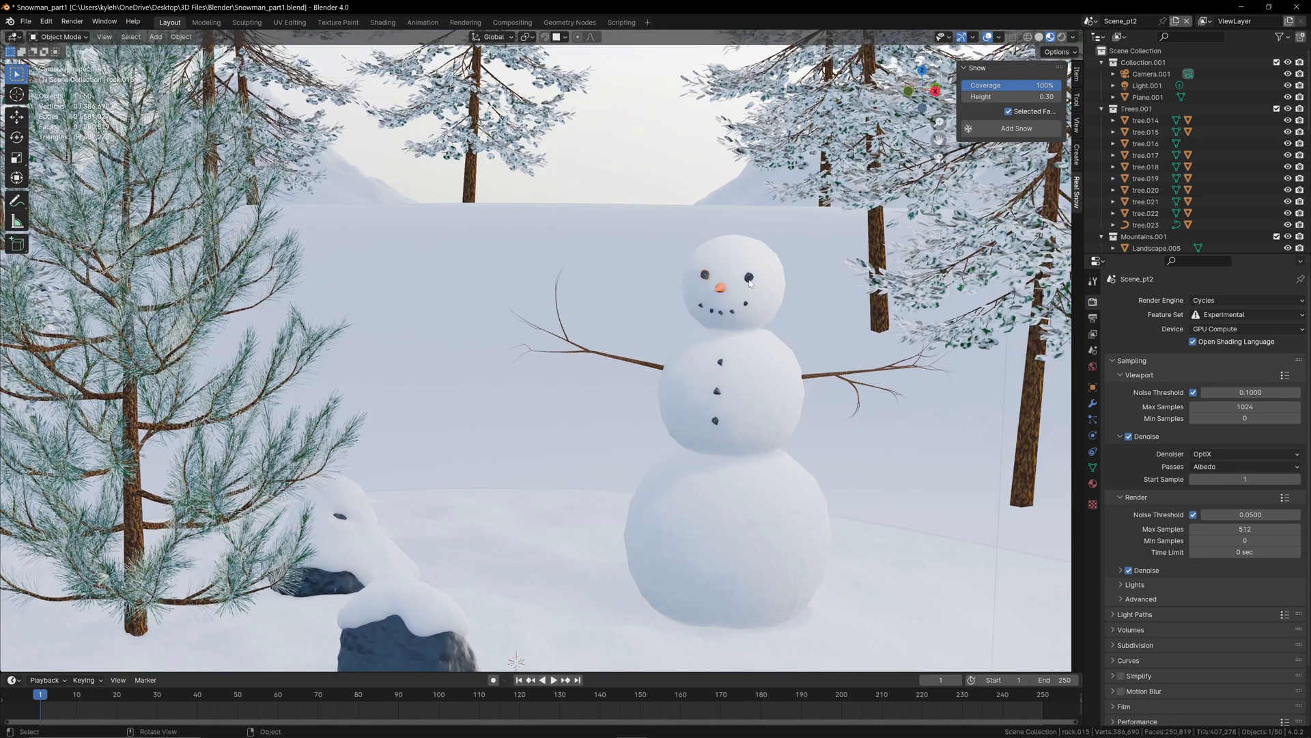
{"action": "left_click", "coordinate": [731, 312], "text": "shift"}
{"action": "left_click", "coordinate": [720, 313], "text": "shift"}
{"action": "left_click", "coordinate": [713, 313], "text": "shift"}
{"action": "left_click", "coordinate": [700, 306], "text": "shift"}
{"action": "left_click", "coordinate": [711, 311], "text": "shift"}
{"action": "left_click_drag", "start_coordinate": [750, 358], "coordinate": [708, 427], "text": "shift"}
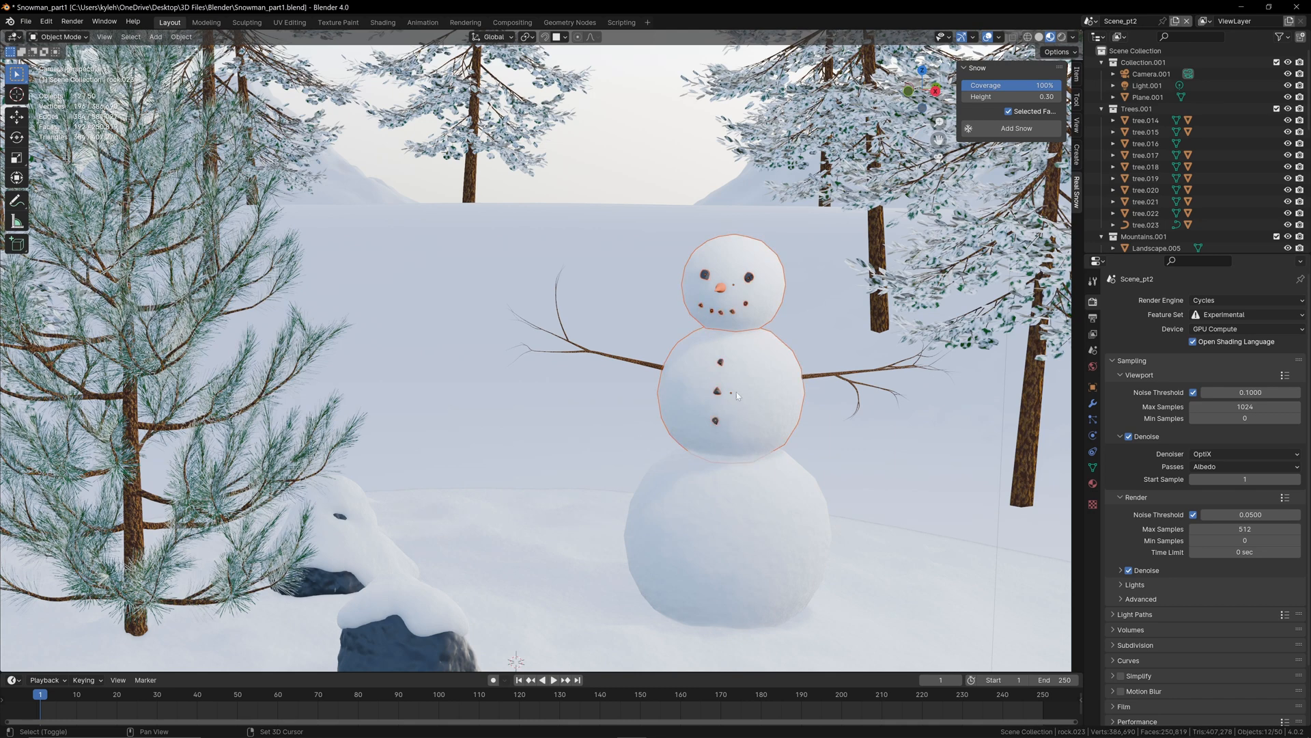
{"action": "left_click", "coordinate": [631, 363], "text": "shift"}
{"action": "left_click", "coordinate": [825, 374], "text": "shift"}
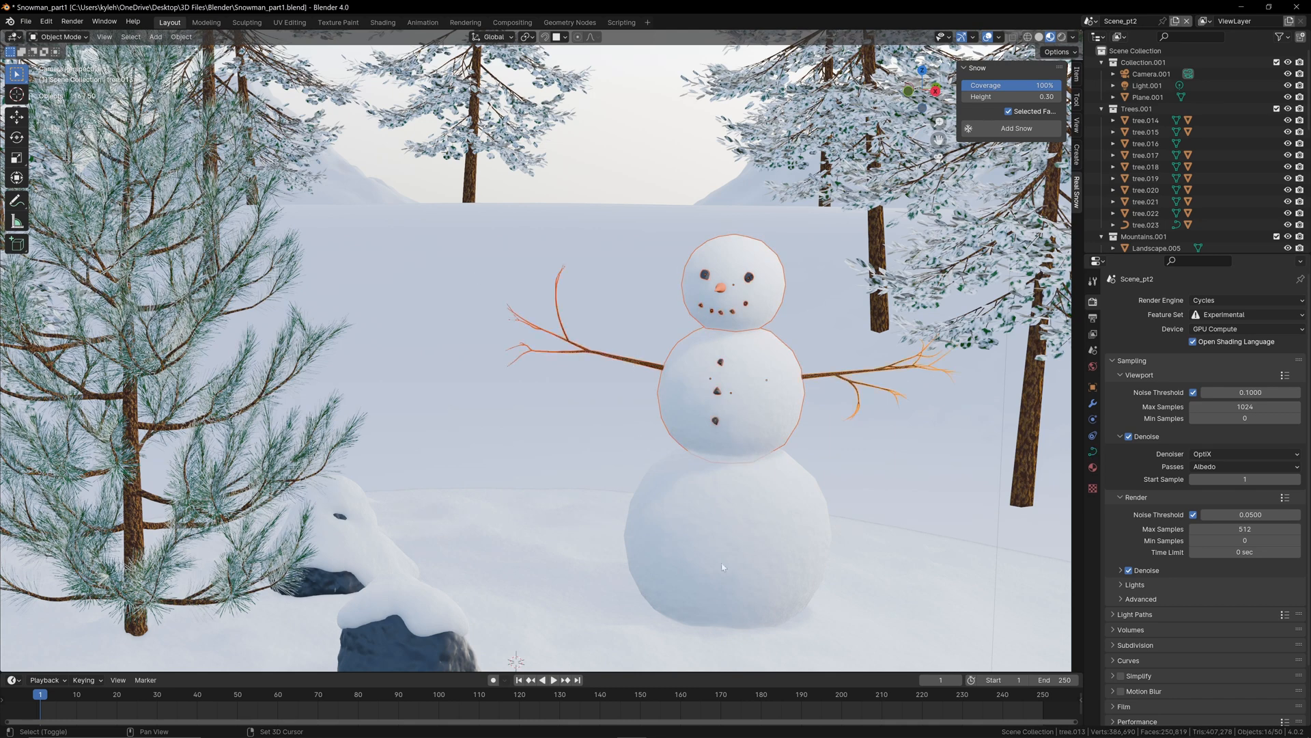
{"action": "left_click", "coordinate": [736, 531], "text": "shift"}
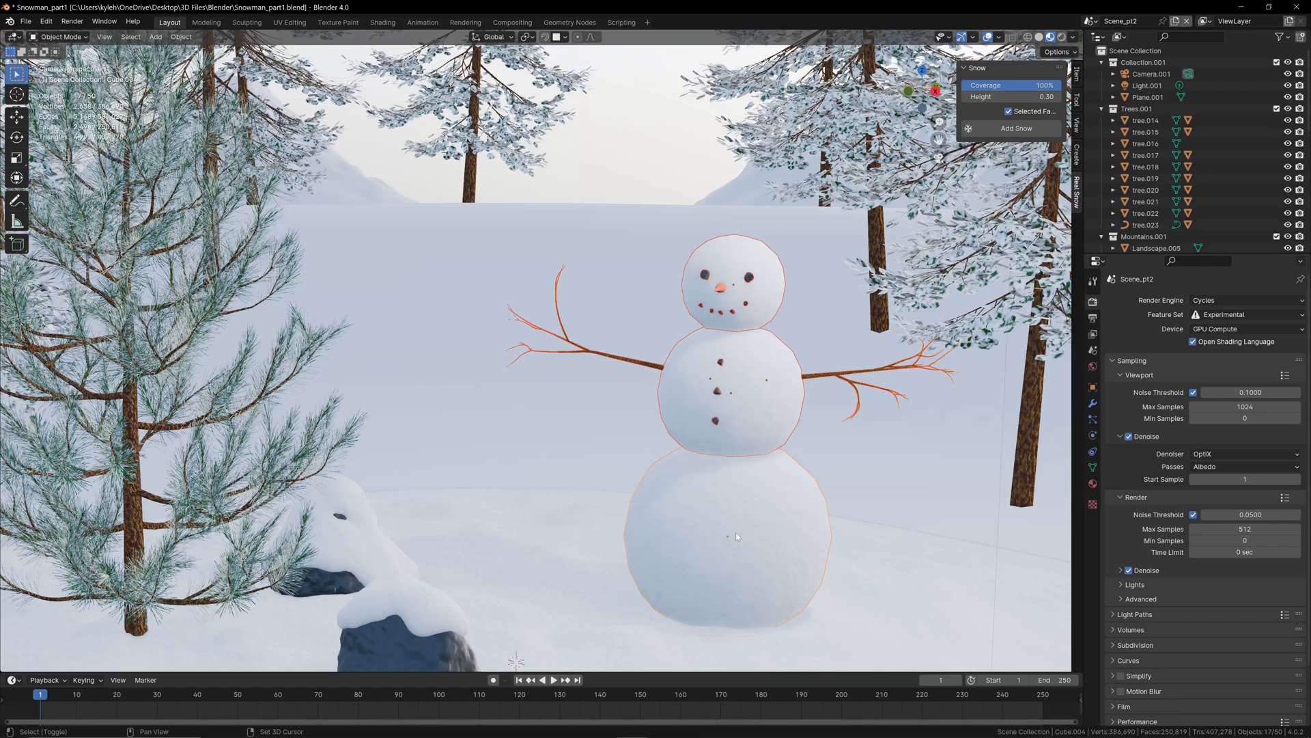
{"action": "scroll", "coordinate": [775, 509], "scroll_direction": "up", "scroll_amount": 2}
{"action": "scroll", "coordinate": [776, 510], "scroll_direction": "up", "scroll_amount": 1}
{"action": "middle_click_drag", "start_coordinate": [775, 509], "coordinate": [615, 457], "text": "shift"}
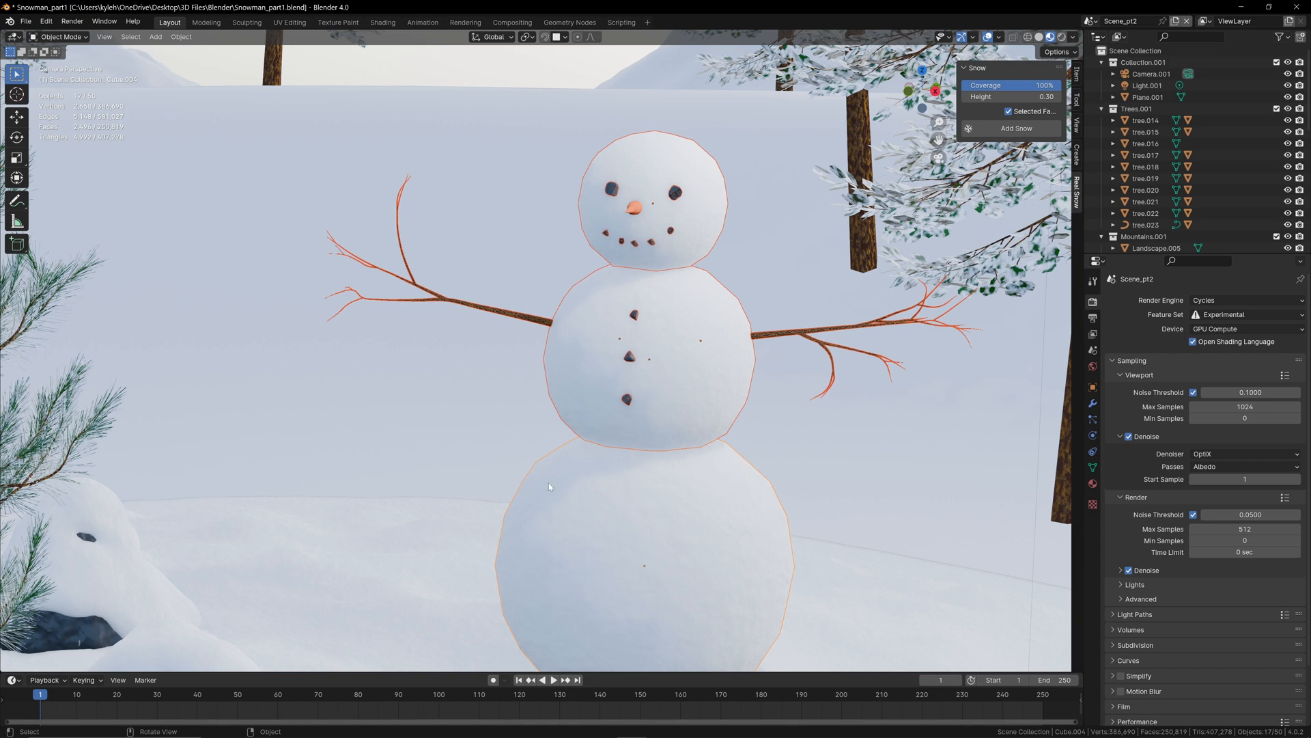
{"action": "scroll", "coordinate": [598, 478], "scroll_direction": "down", "scroll_amount": 1}
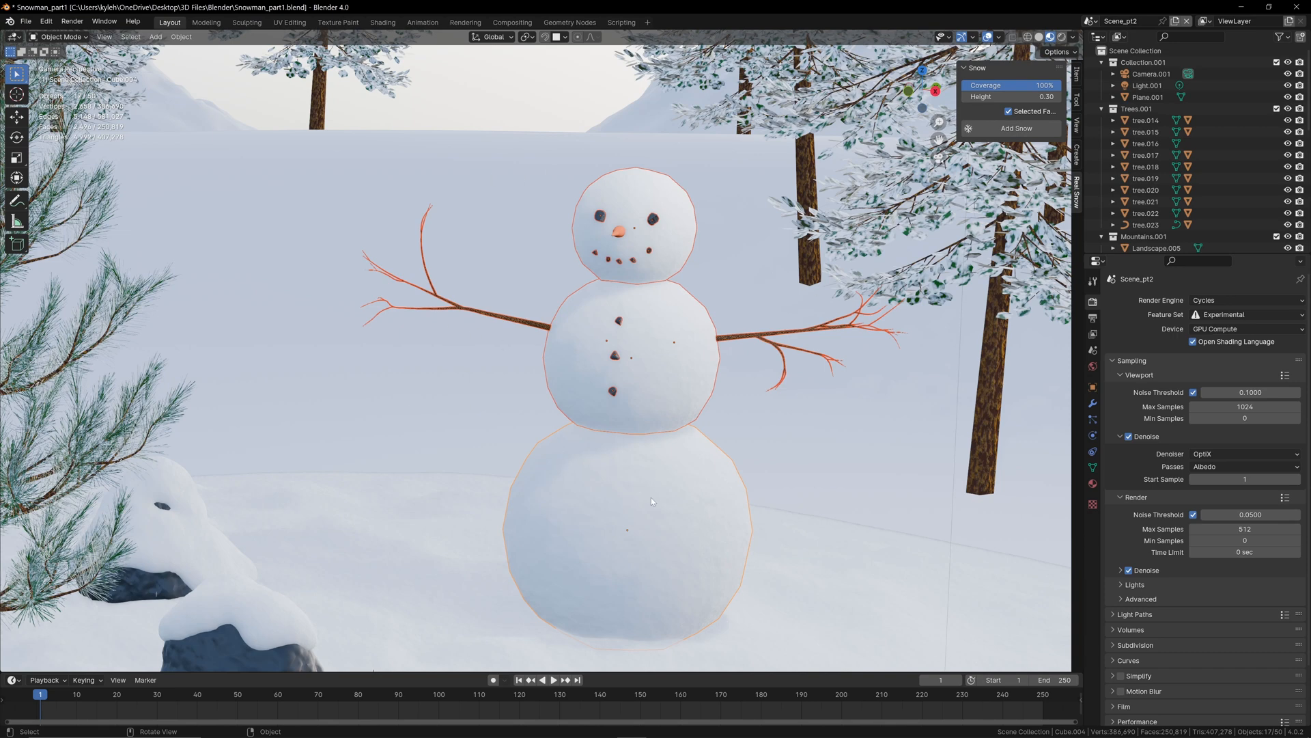
{"action": "key", "text": "ctrl+p"}
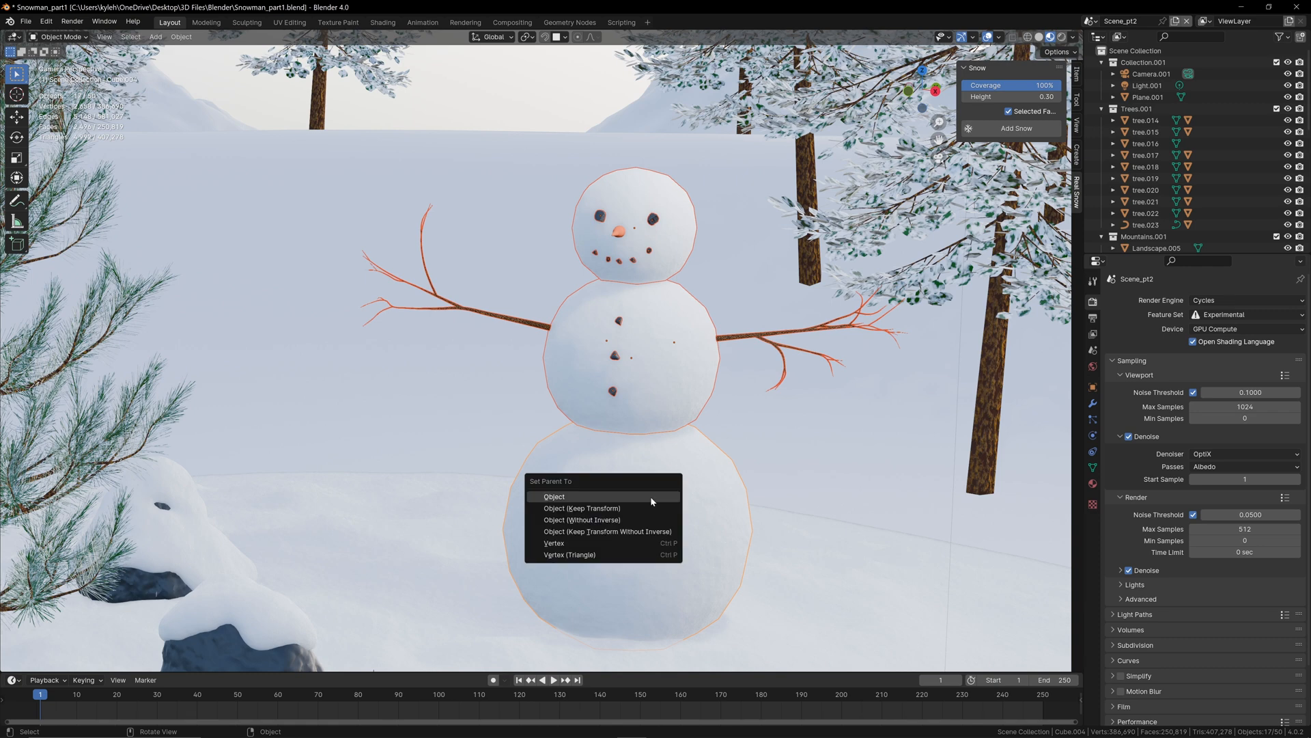
{"action": "left_click", "coordinate": [566, 497]}
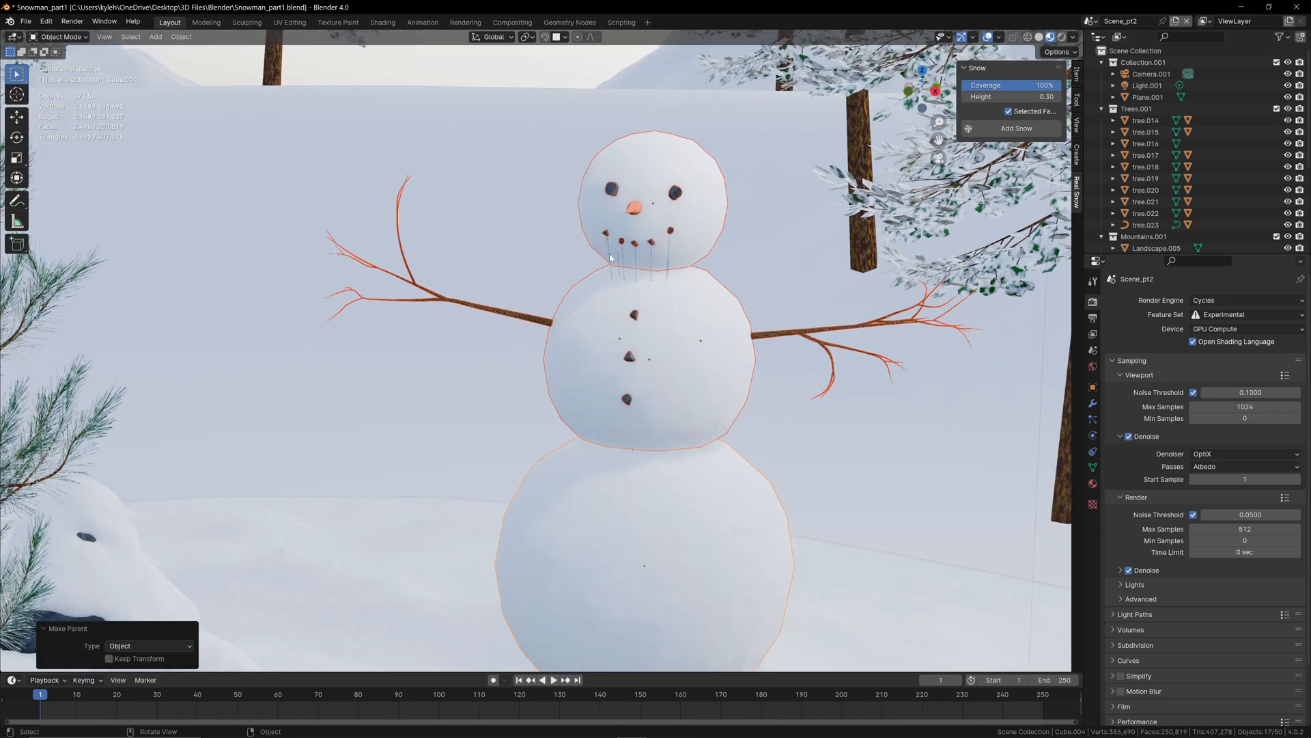
Step: Try moving the bottom snowball to check that the parented snowman parts follow it
{"action": "key", "text": "shift+z"}
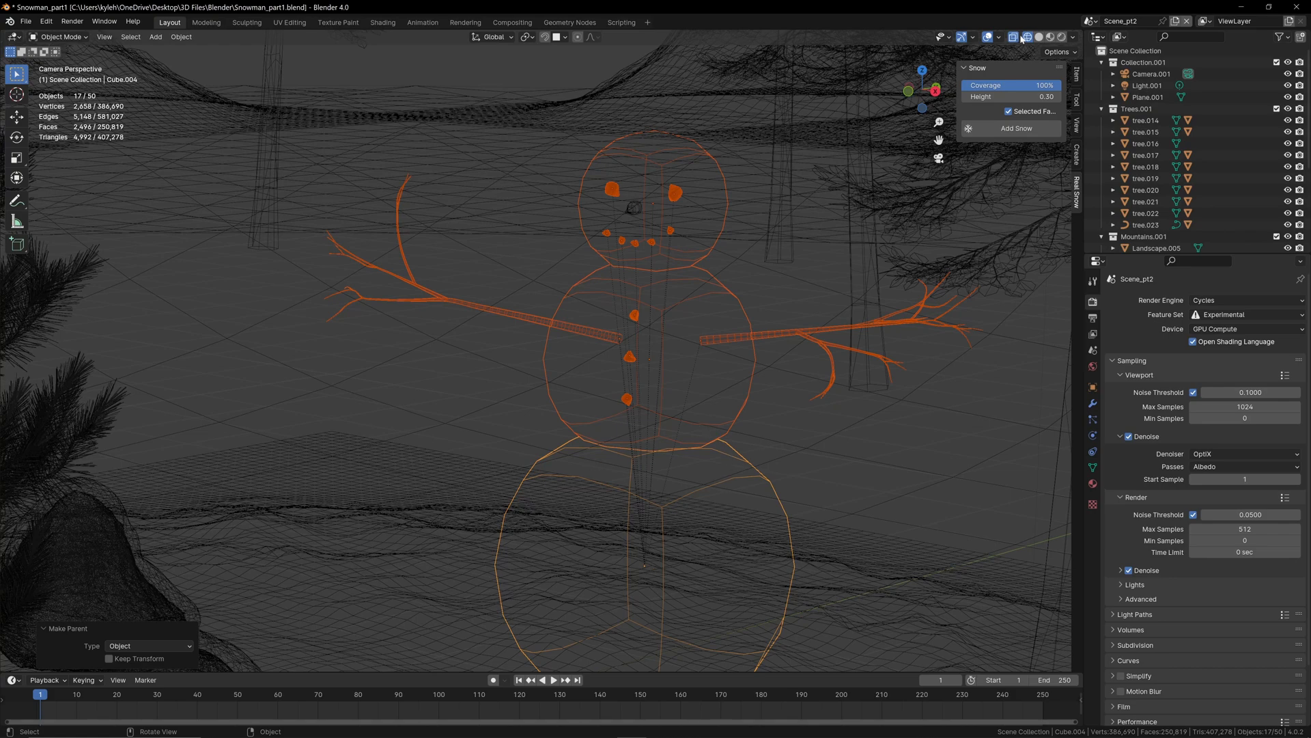
{"action": "left_click", "coordinate": [1051, 37]}
{"action": "scroll", "coordinate": [626, 482], "scroll_direction": "down", "scroll_amount": 3}
{"action": "left_click", "coordinate": [625, 482]}
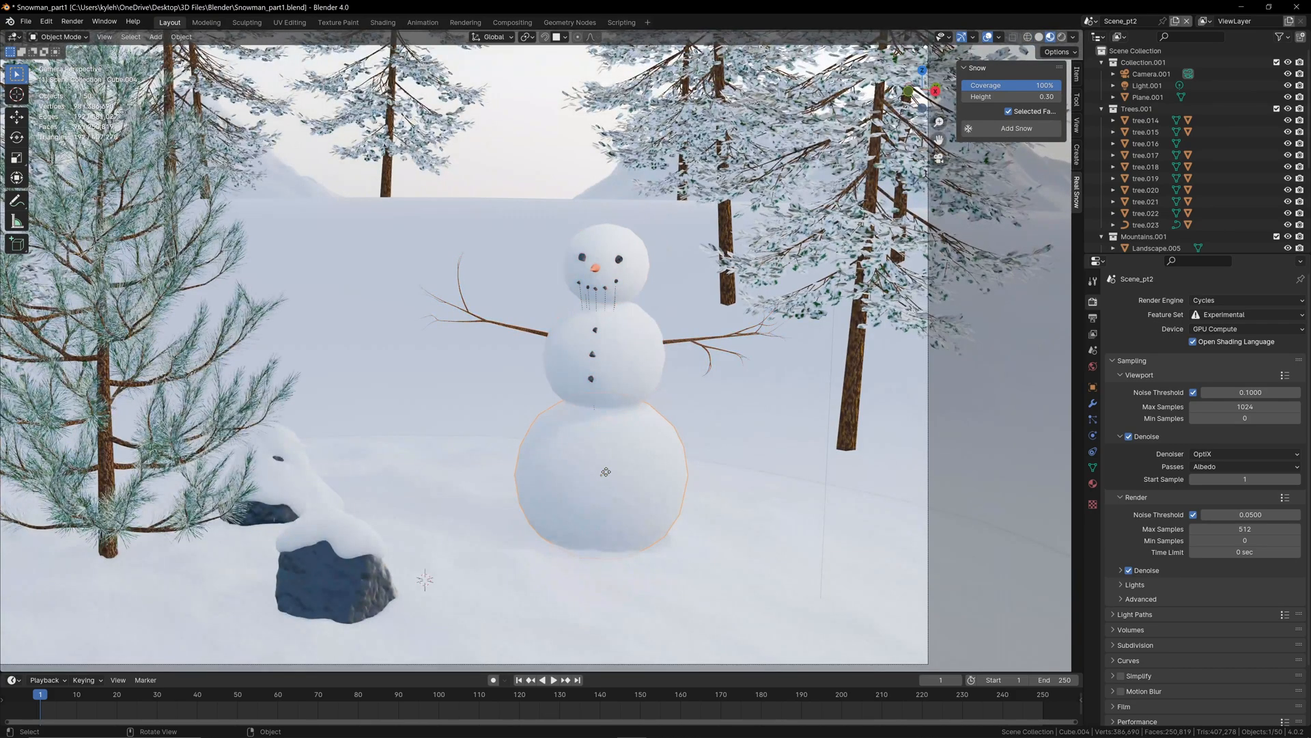
{"action": "key", "text": "g"}
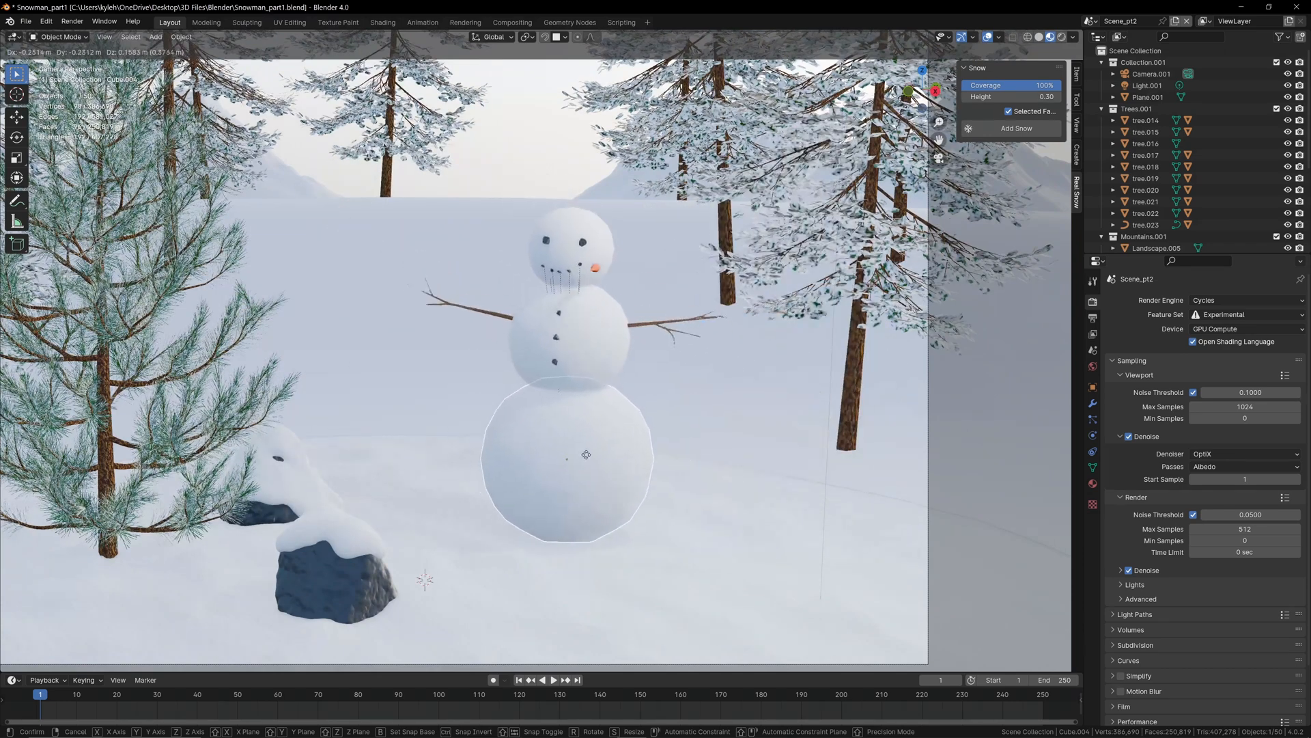
{"action": "left_click", "coordinate": [630, 434]}
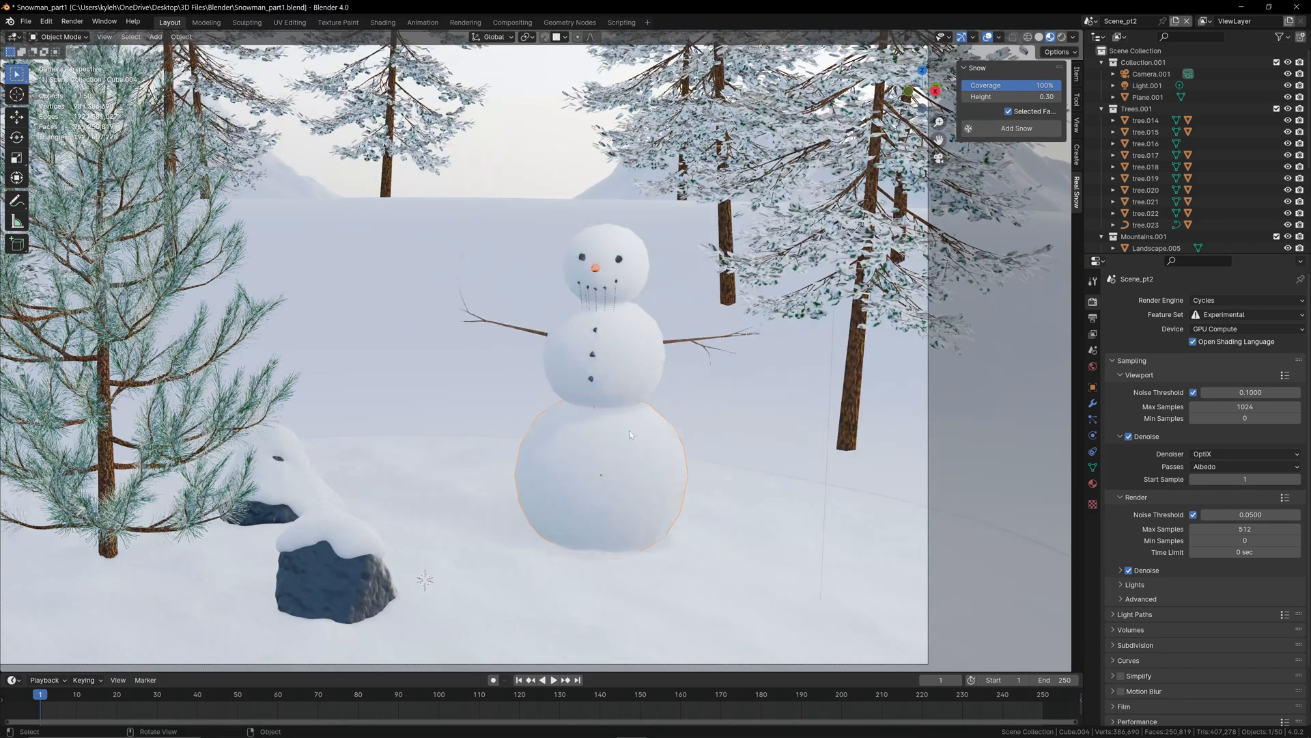
Step: Parent the carrot nose to the bottom snowball using the Object option and test the link by moving the ball
{"action": "left_click", "coordinate": [593, 273]}
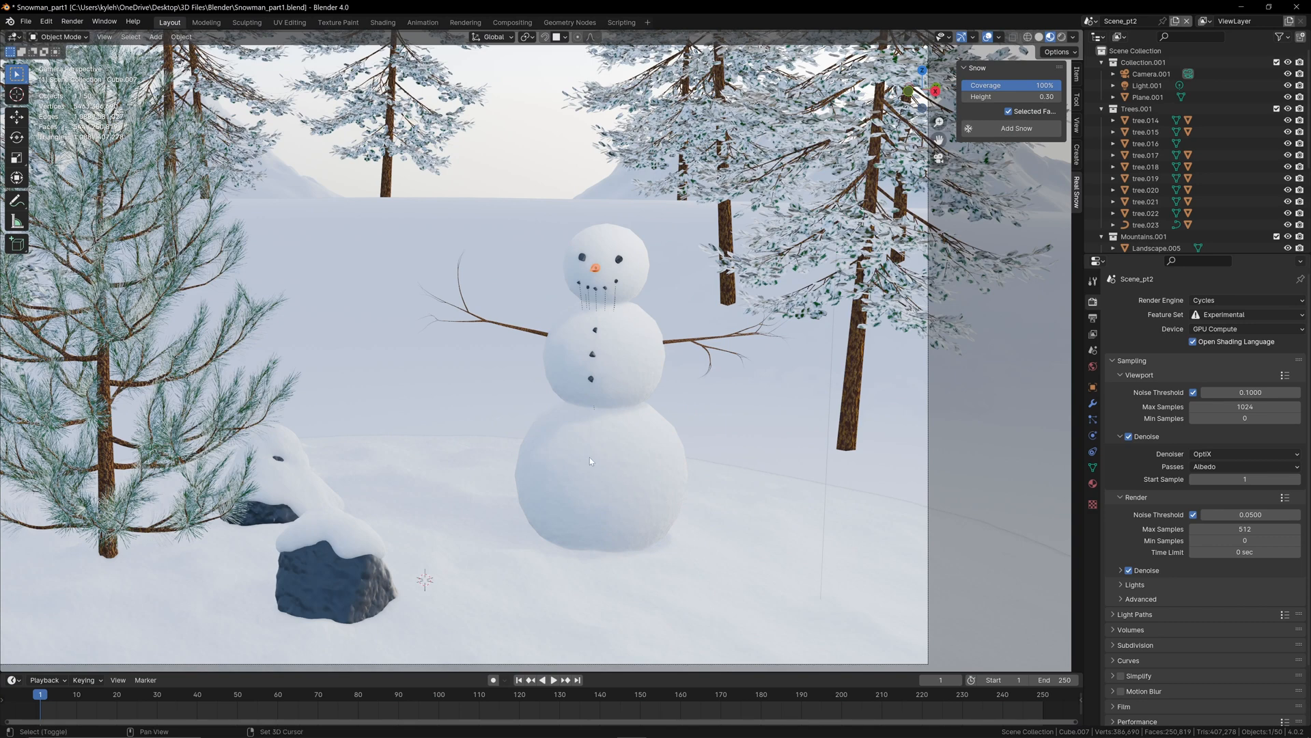
{"action": "left_click", "coordinate": [588, 474], "text": "shift"}
{"action": "key", "text": "ctrl+p"}
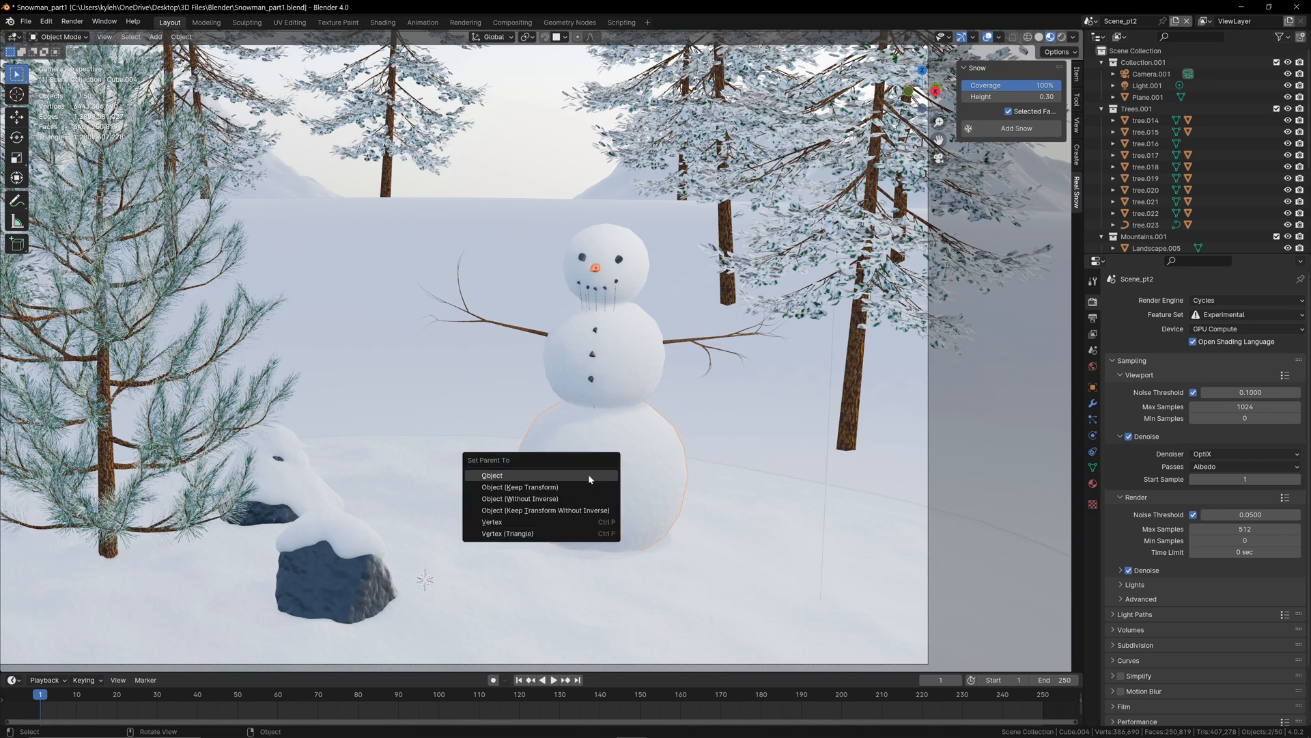
{"action": "left_click", "coordinate": [590, 475]}
{"action": "key", "text": "g"}
{"action": "key", "text": "shift+z"}
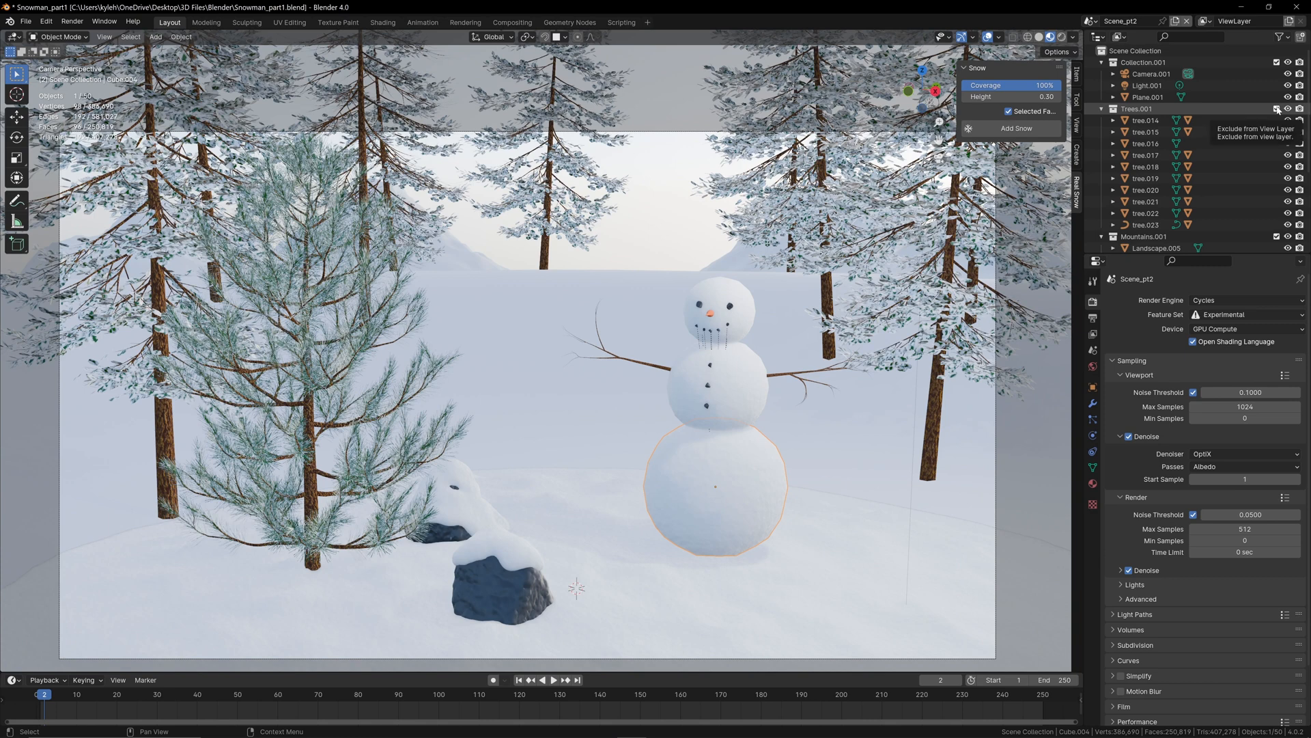
Step: Isolate the snowman by excluding the Trees.001, Snow.001 and Mountains.001 collections, clearing the two rocks from view and hiding Plane.001
{"action": "left_click", "coordinate": [1276, 108]}
{"action": "left_click", "coordinate": [1276, 190]}
{"action": "left_click", "coordinate": [1134, 213]}
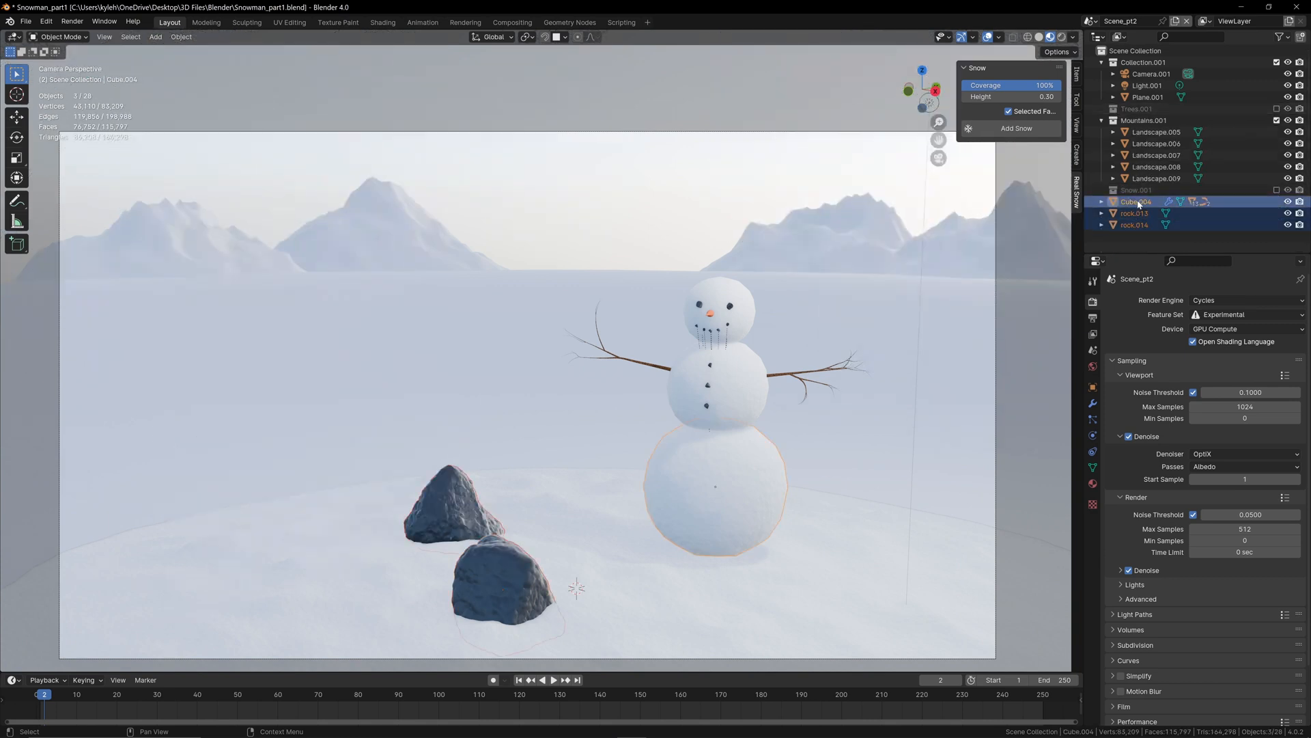
{"action": "left_click", "coordinate": [1276, 120]}
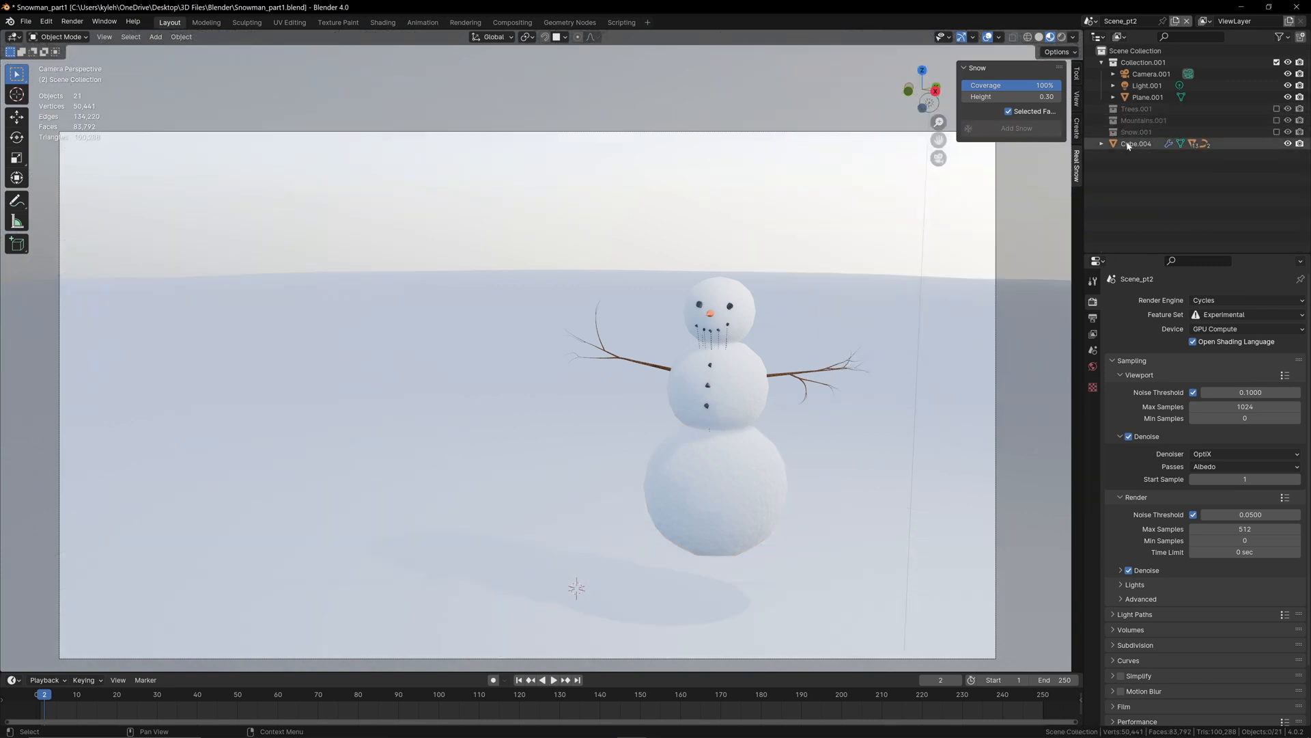
{"action": "scroll", "coordinate": [956, 273], "scroll_direction": "down", "scroll_amount": 1}
{"action": "left_click", "coordinate": [1288, 97]}
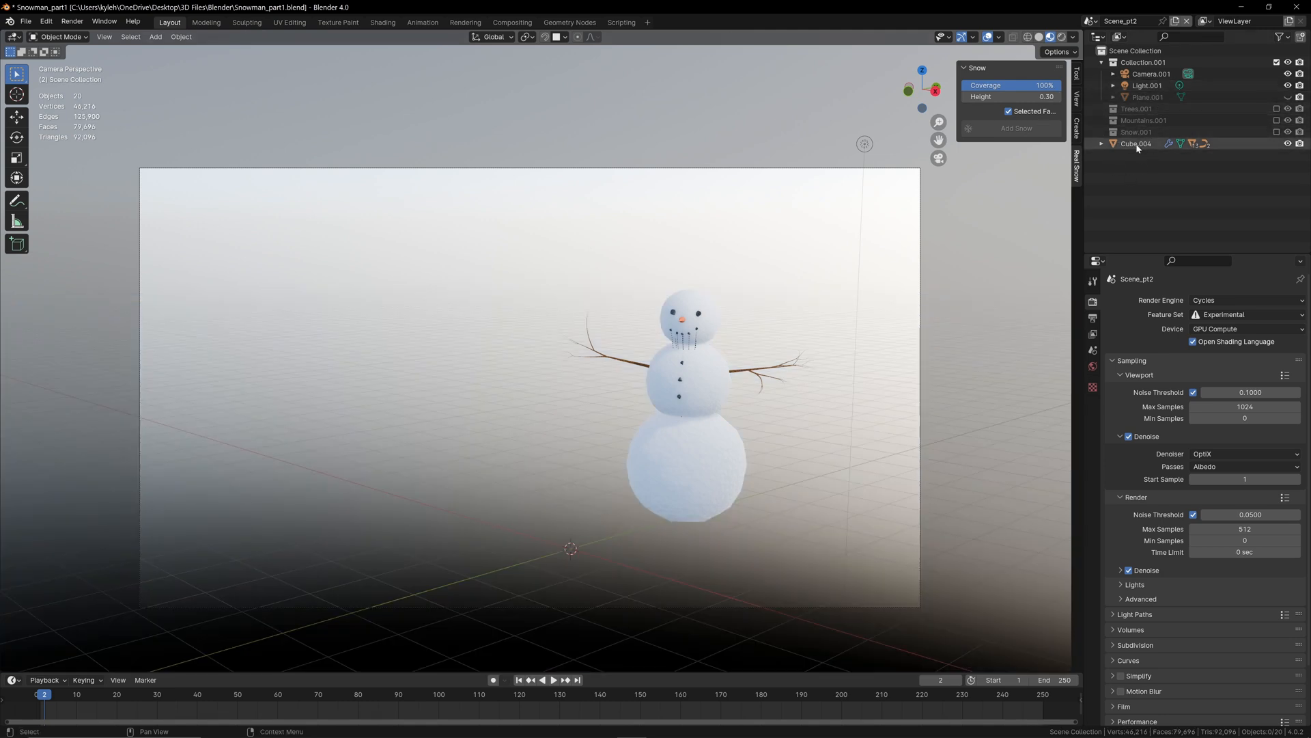
Step: Examine how the snowman's middle ball, arm and other parts are nested under the Cube.004 parent in the object hierarchy
{"action": "left_click", "coordinate": [1137, 144]}
{"action": "left_click", "coordinate": [713, 373]}
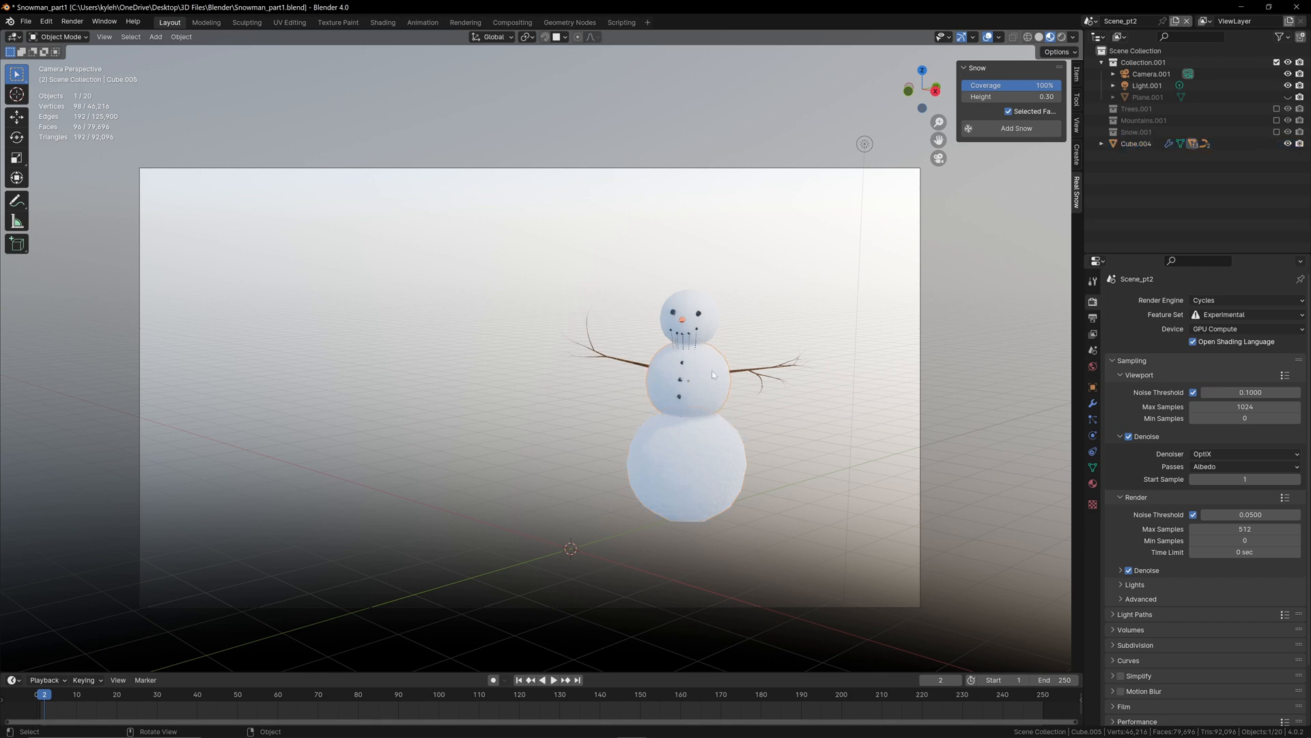
{"action": "left_click", "coordinate": [615, 364], "text": "shift"}
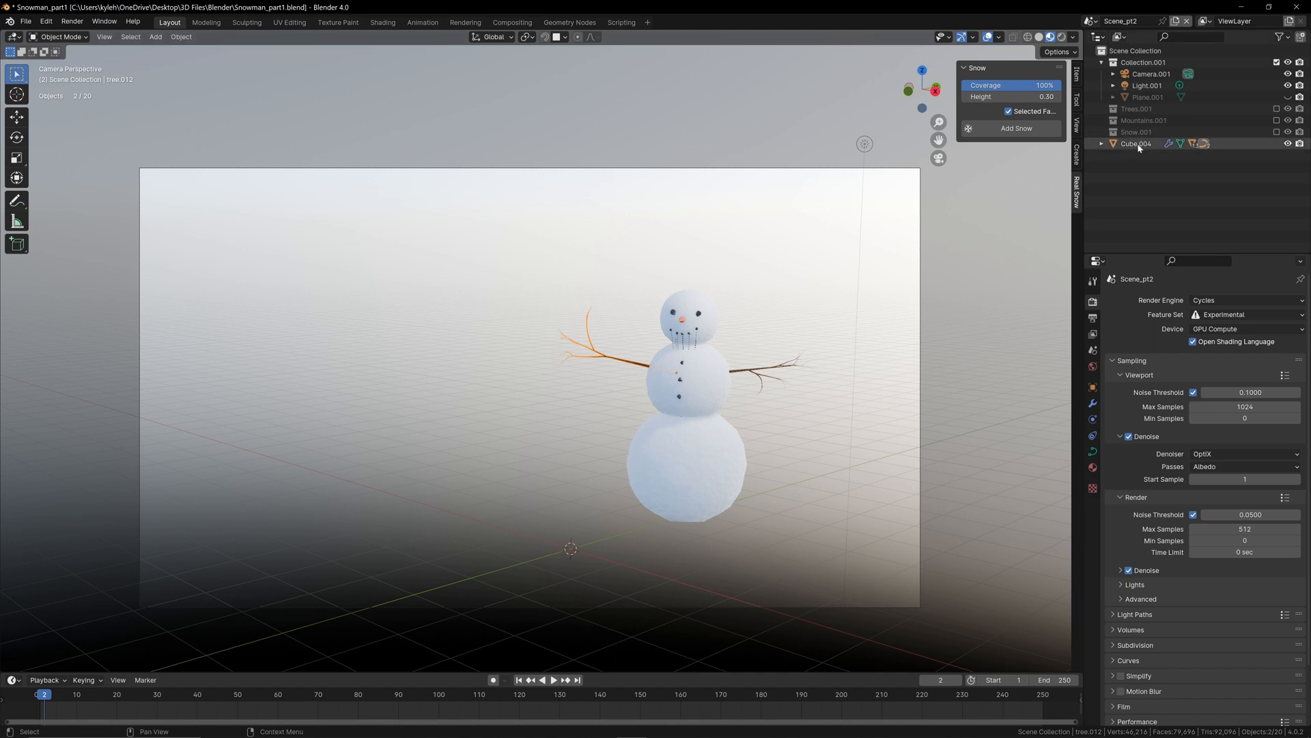
{"action": "left_click", "coordinate": [1102, 143]}
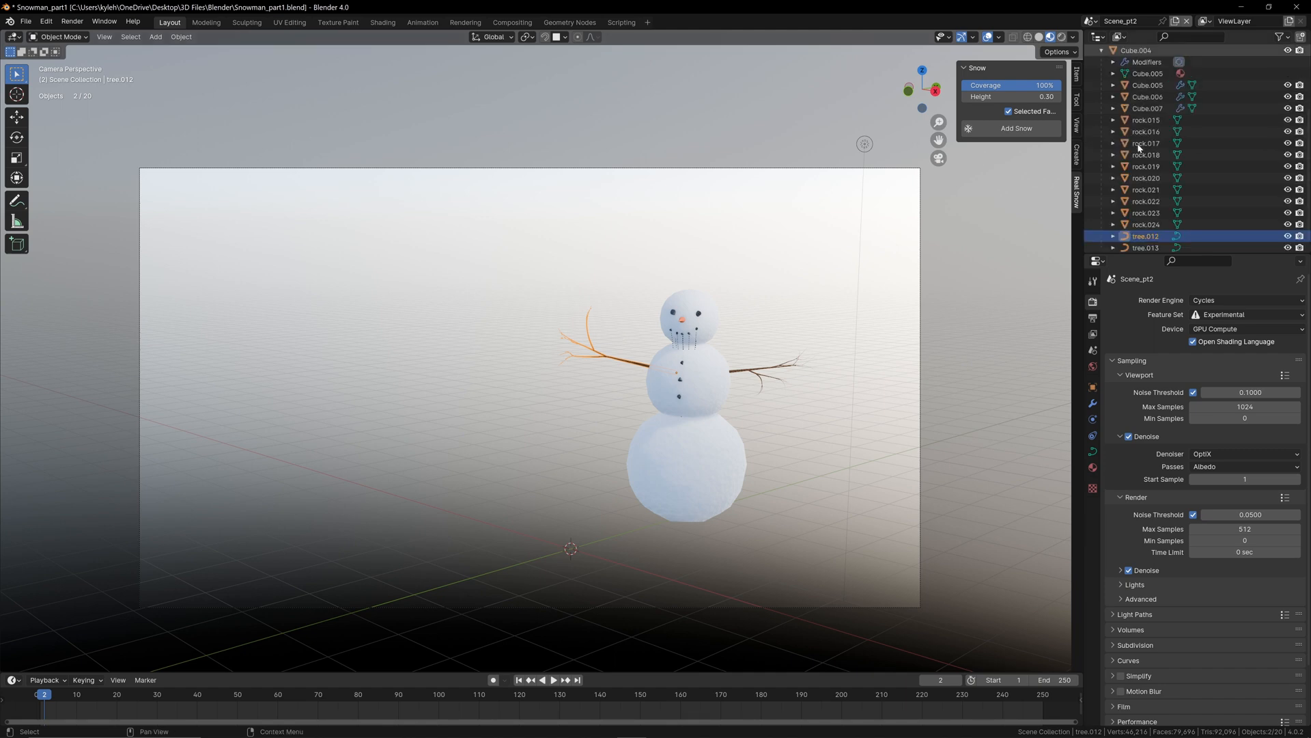
{"action": "scroll", "coordinate": [1107, 119], "scroll_direction": "down", "scroll_amount": 2}
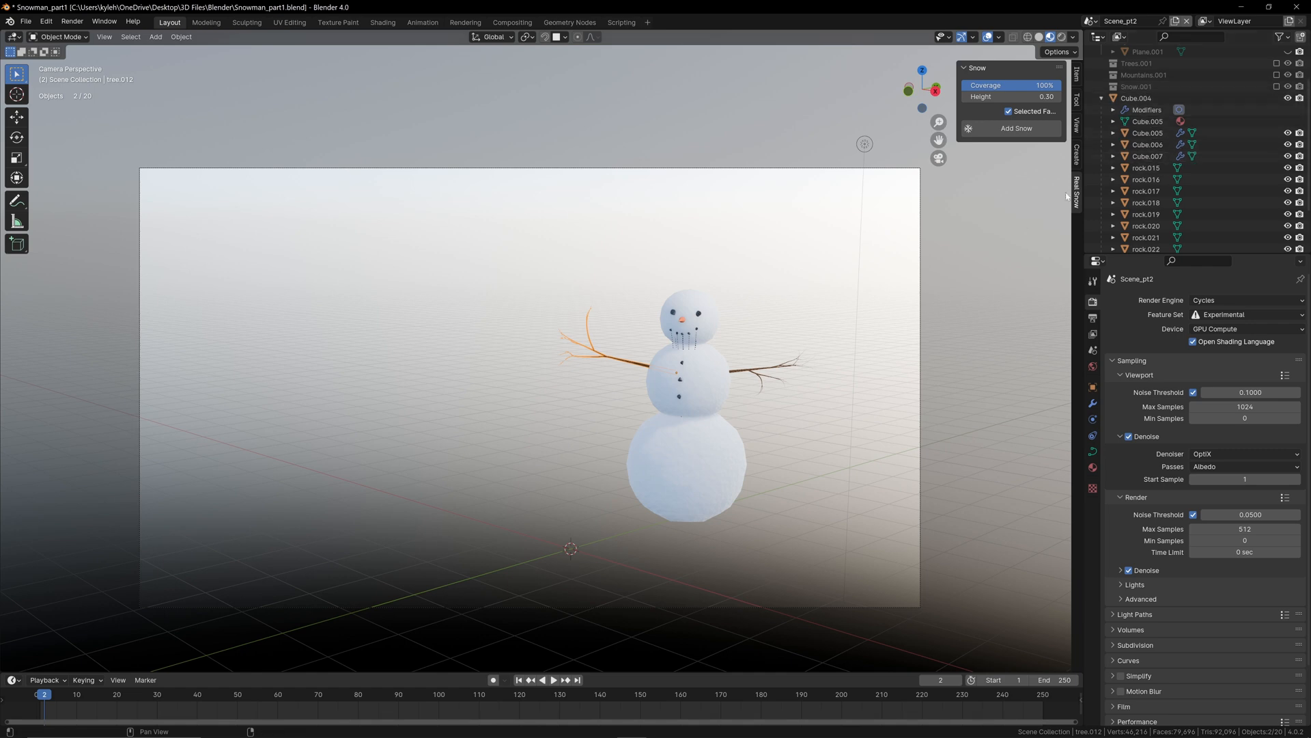
{"action": "left_click", "coordinate": [1133, 98]}
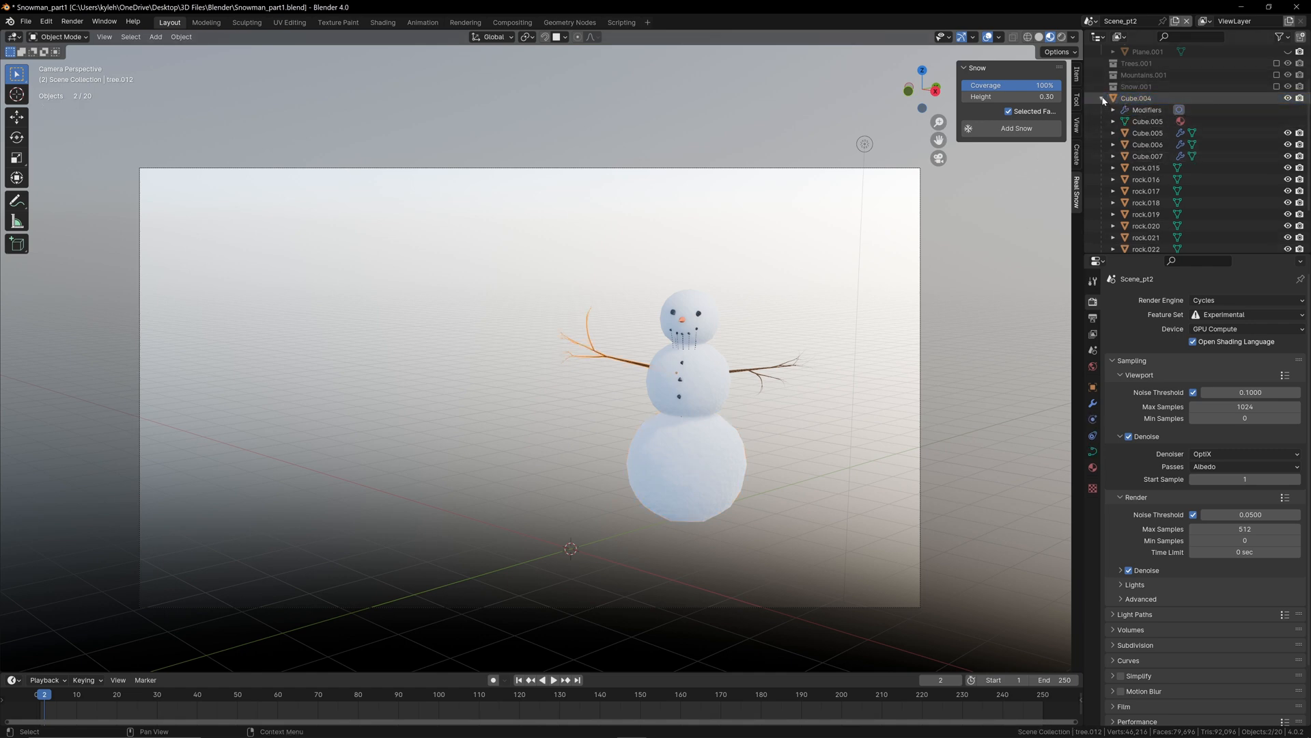
{"action": "left_click", "coordinate": [1102, 101]}
{"action": "left_click", "coordinate": [691, 345]}
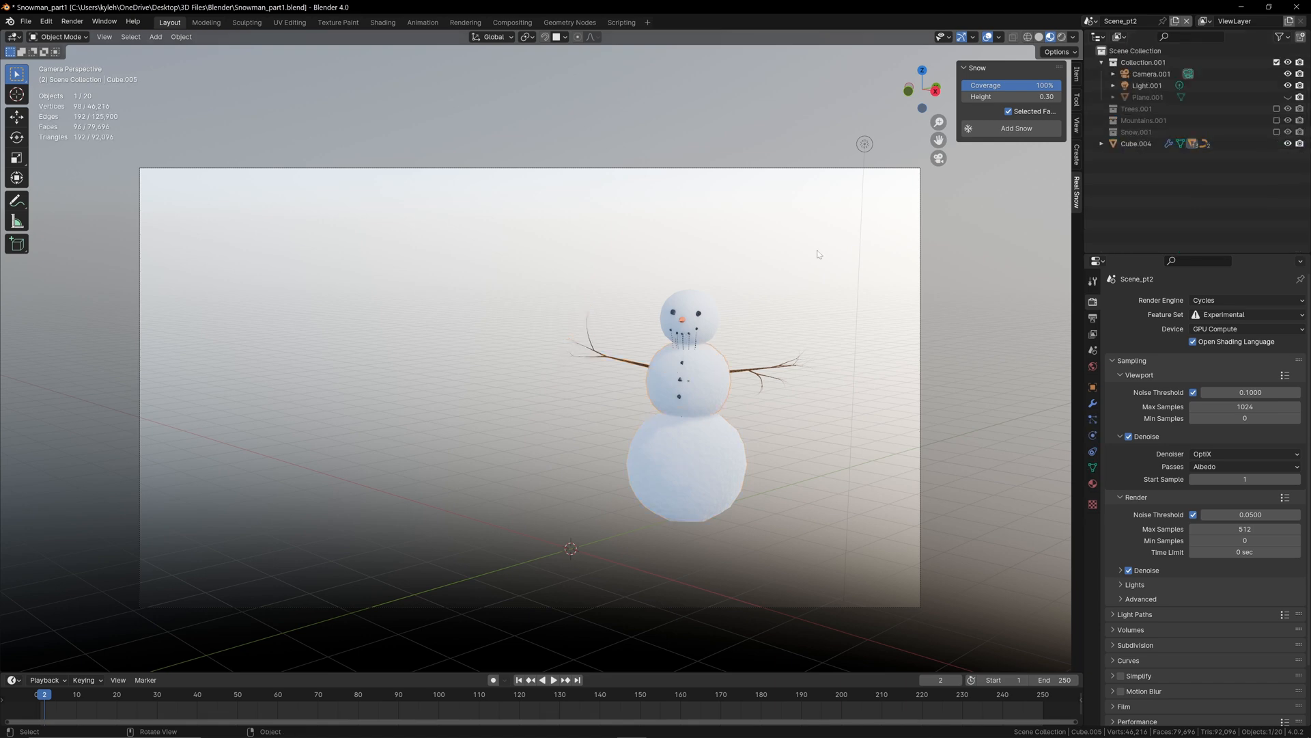
{"action": "left_click", "coordinate": [1098, 144]}
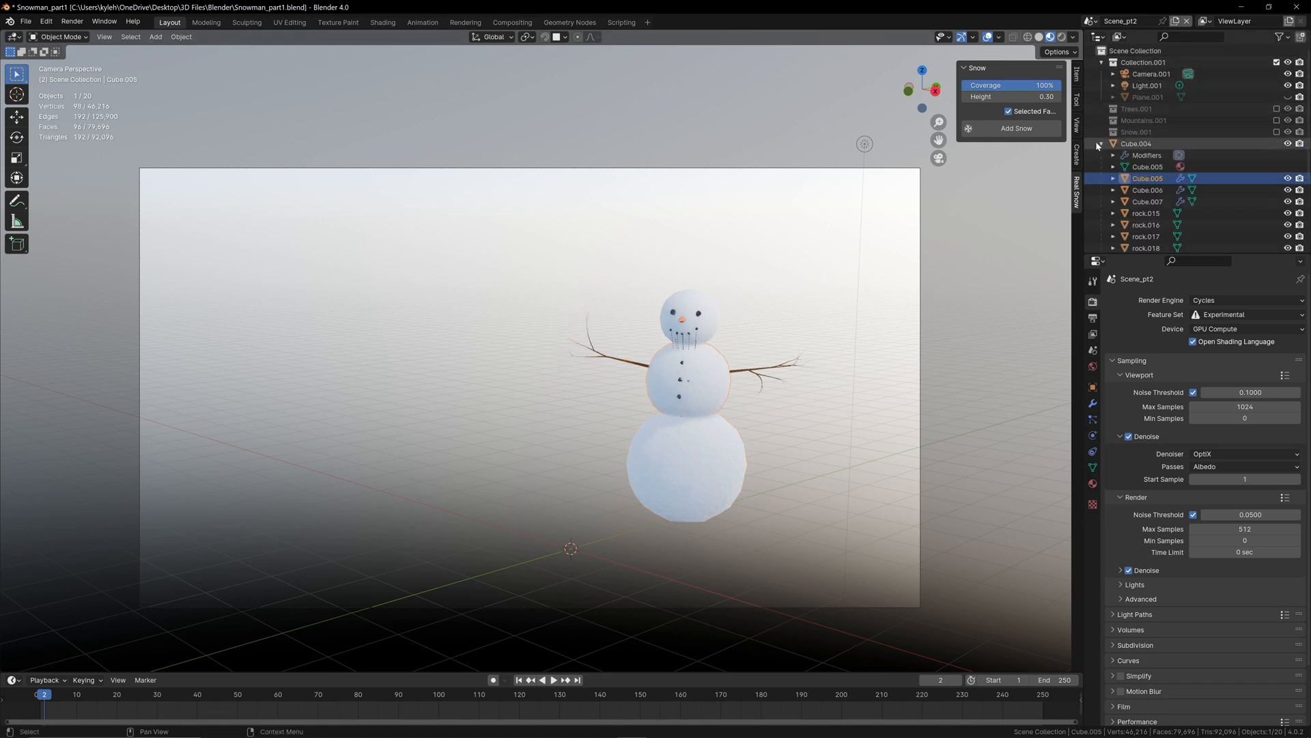
{"action": "left_click", "coordinate": [1098, 143]}
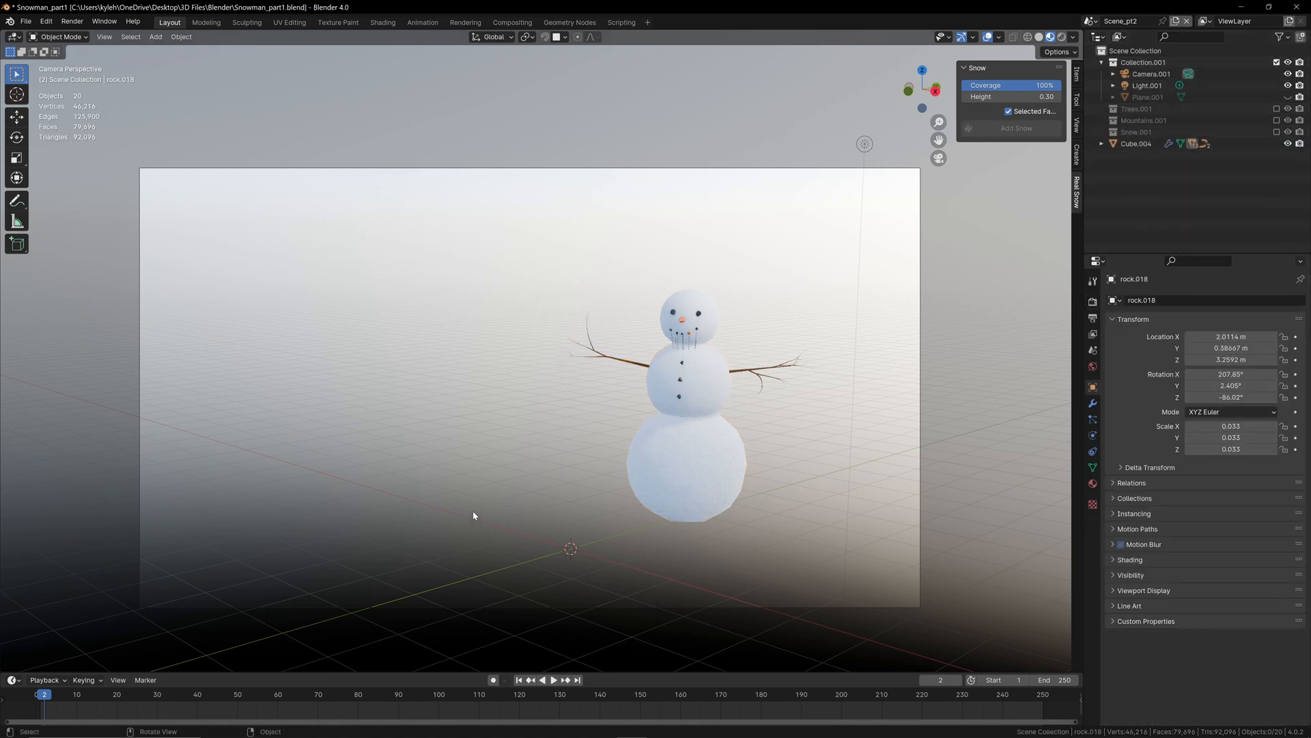
Step: Add a 2 m mesh cube at the world origin
{"action": "key", "text": "shift"}
{"action": "key", "text": "shift+a"}
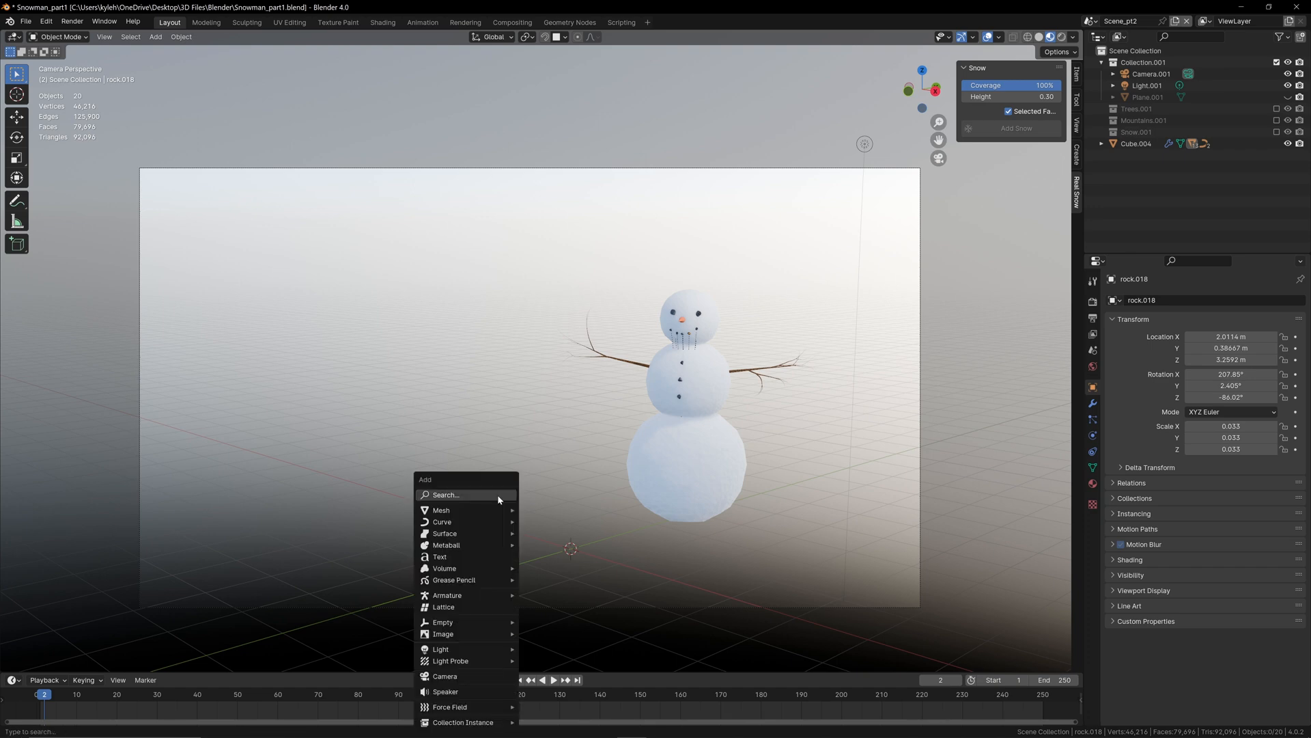
{"action": "mouse_move", "coordinate": [502, 510]}
{"action": "left_click", "coordinate": [564, 265]}
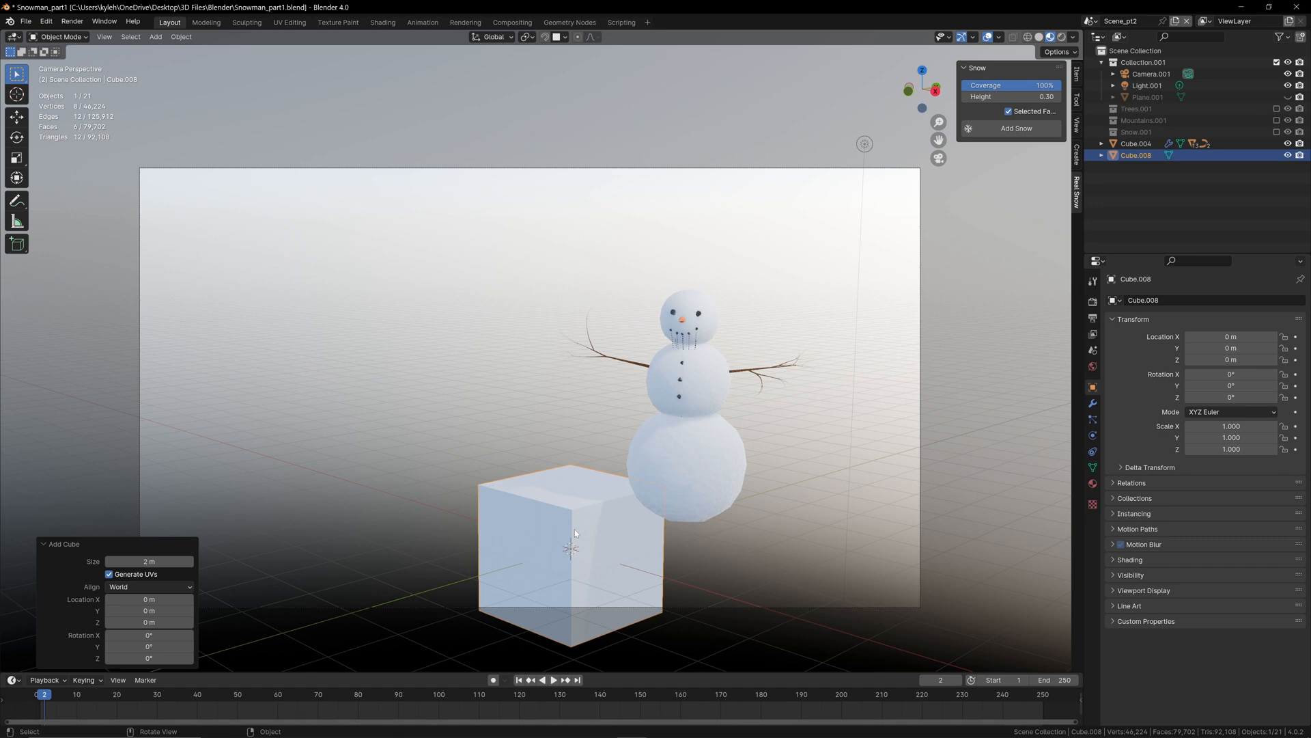
Step: Scale the new cube down to about 0.257 of its size and stretch it about 1.5 times along the Y axis
{"action": "key", "text": "s"}
{"action": "left_click", "coordinate": [567, 552]}
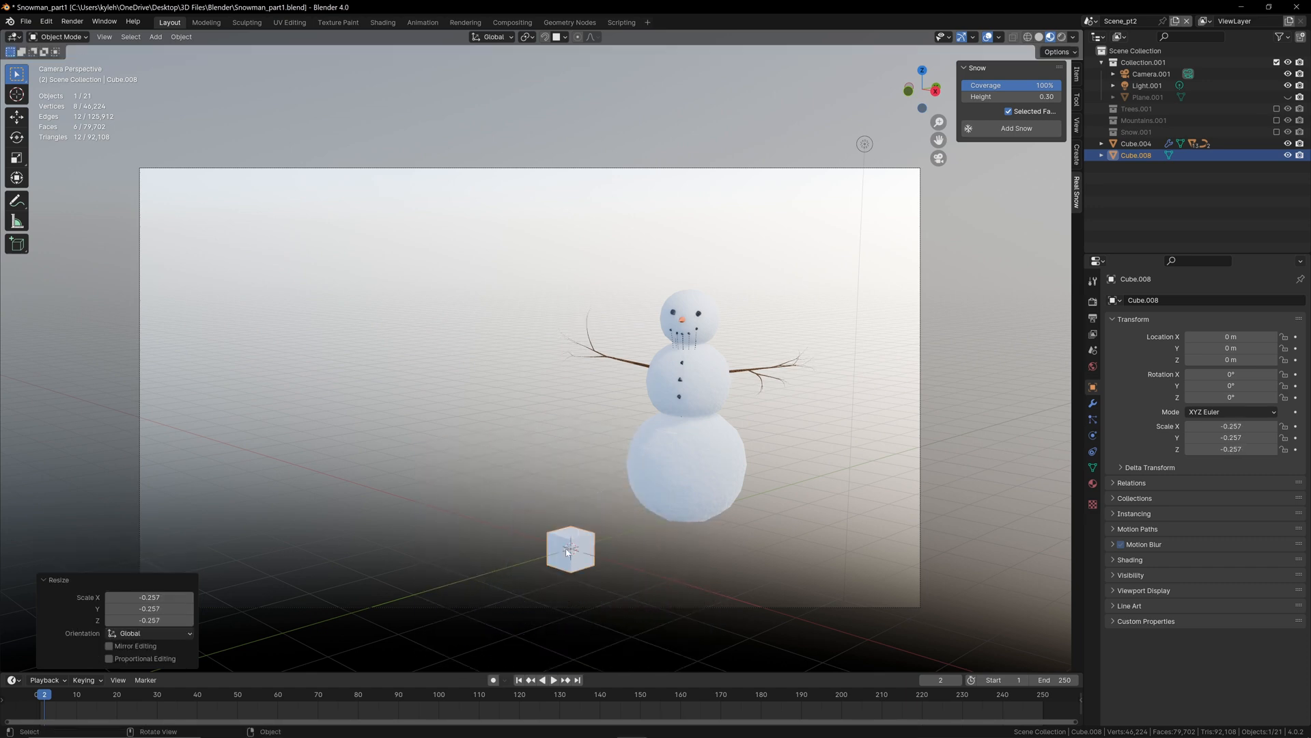
{"action": "key", "text": "s"}
{"action": "key", "text": "y"}
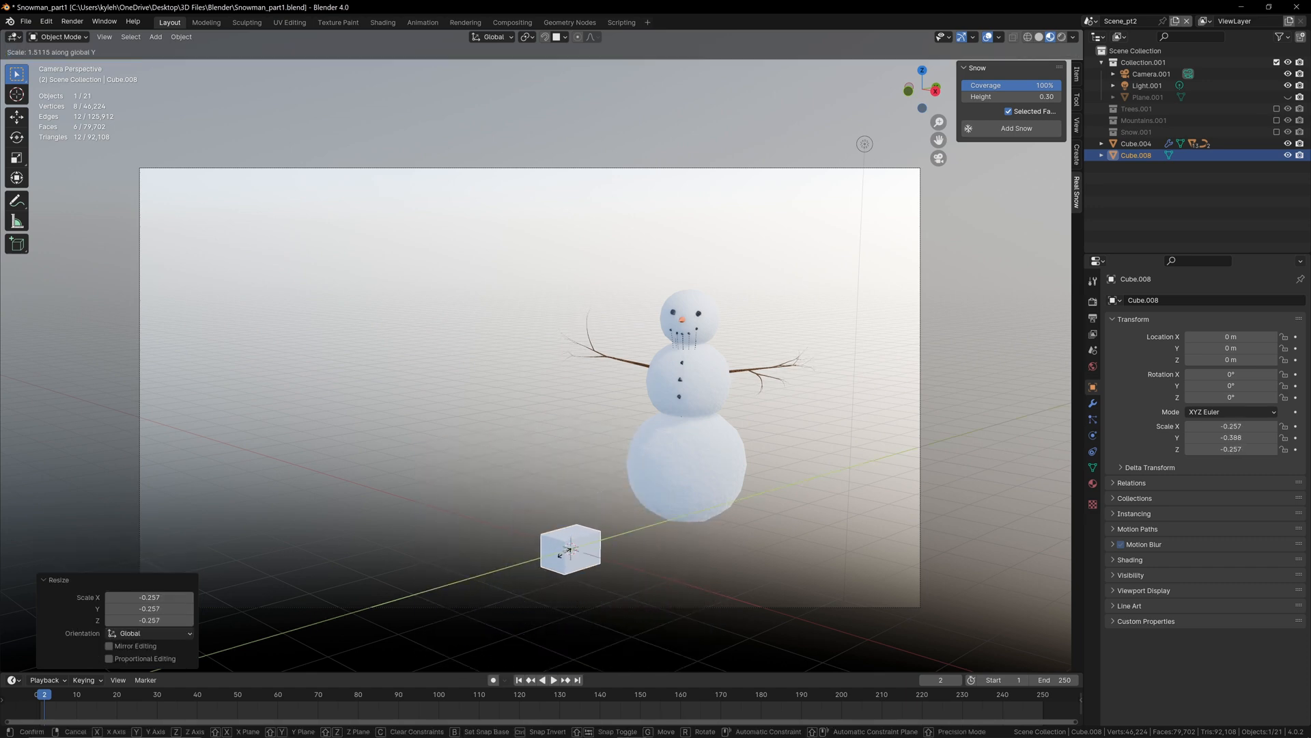
{"action": "left_click", "coordinate": [560, 553]}
{"action": "key", "text": "KP_Decimal"}
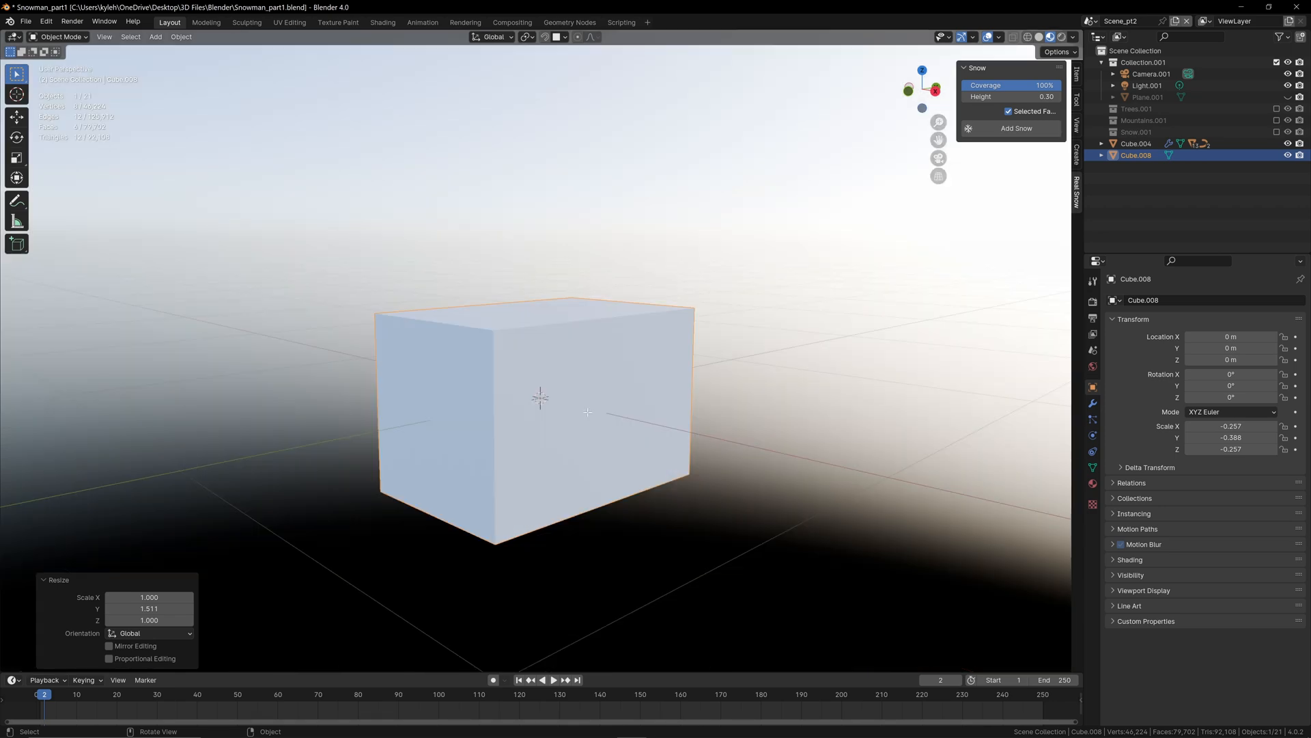
Step: In Edit Mode, add a horizontal loop cut around the box close to its upper edge to mark off a lid
{"action": "key", "text": "Tab"}
{"action": "key", "text": "ctrl+r"}
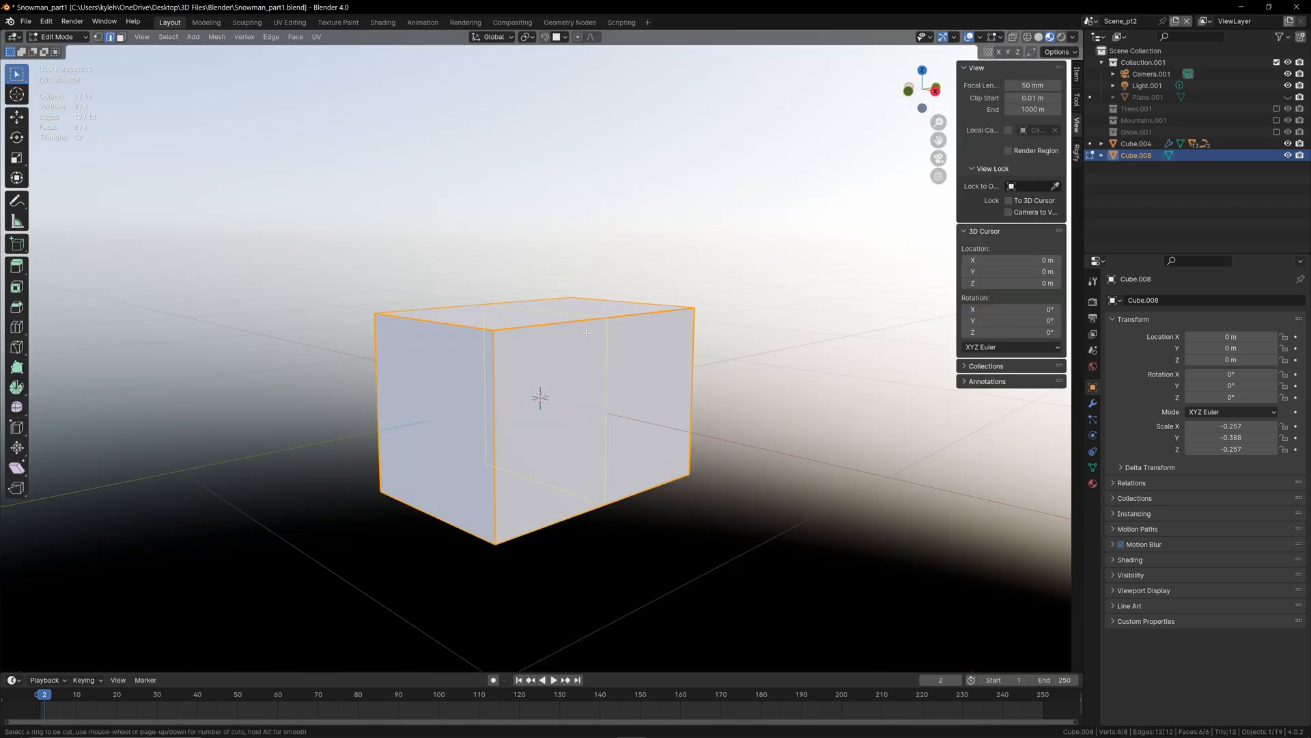
{"action": "left_click", "coordinate": [493, 412]}
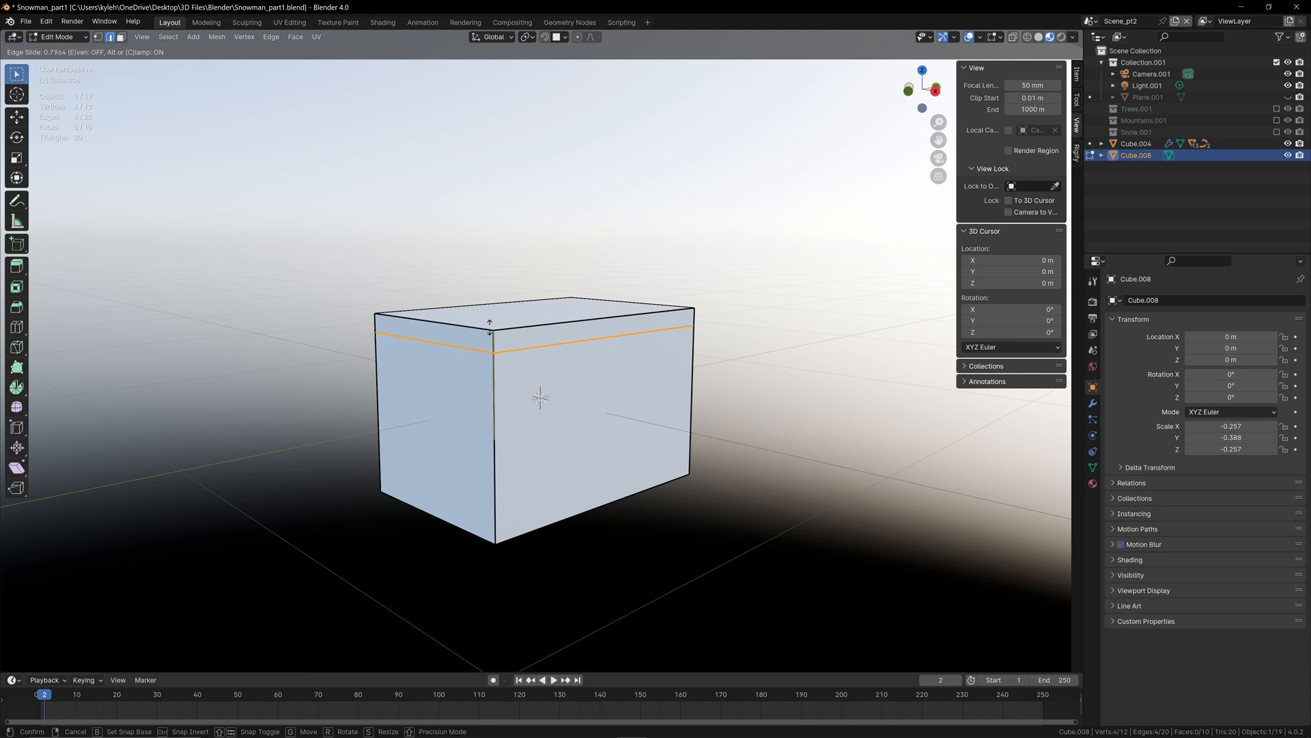
{"action": "left_click", "coordinate": [535, 310]}
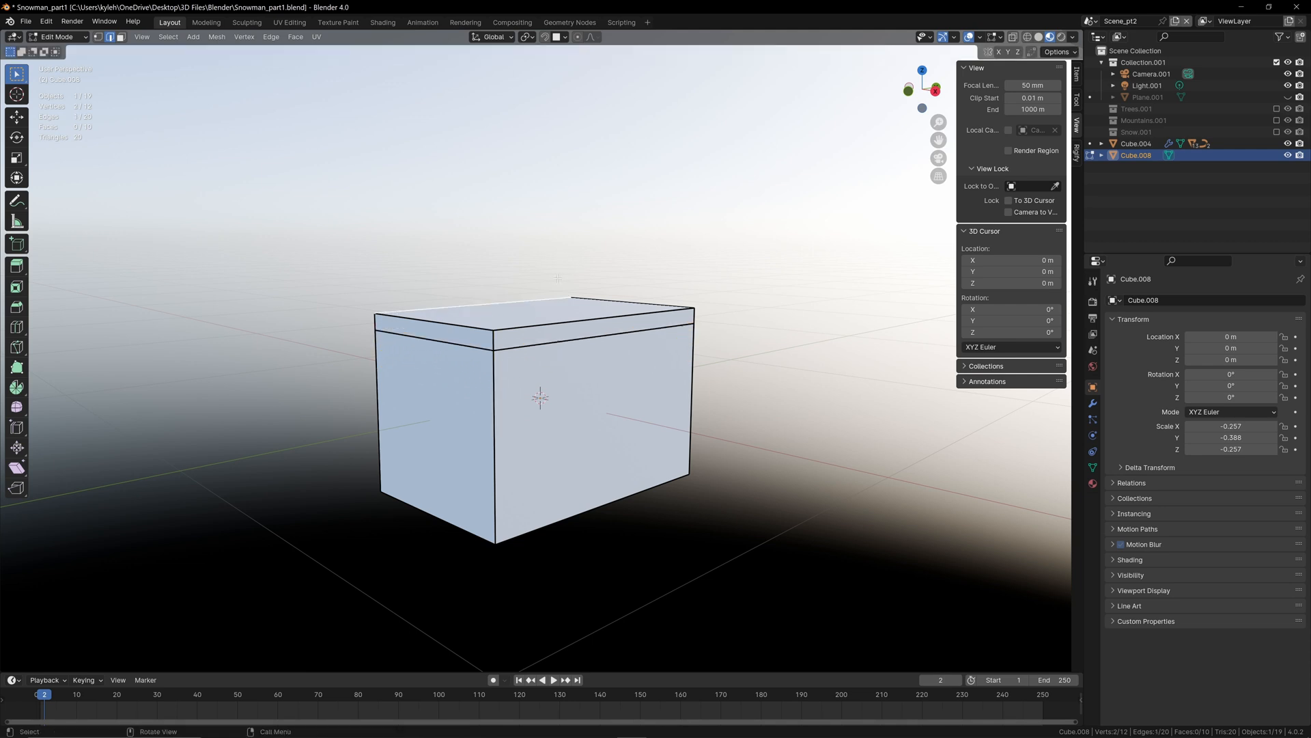
Step: Extrude the band of four side faces above the cut and scale it out to about 1.03 as an overhanging lid rim
{"action": "left_click", "coordinate": [494, 341]}
{"action": "left_click", "coordinate": [523, 302]}
{"action": "key", "text": "3"}
{"action": "left_click", "coordinate": [568, 332]}
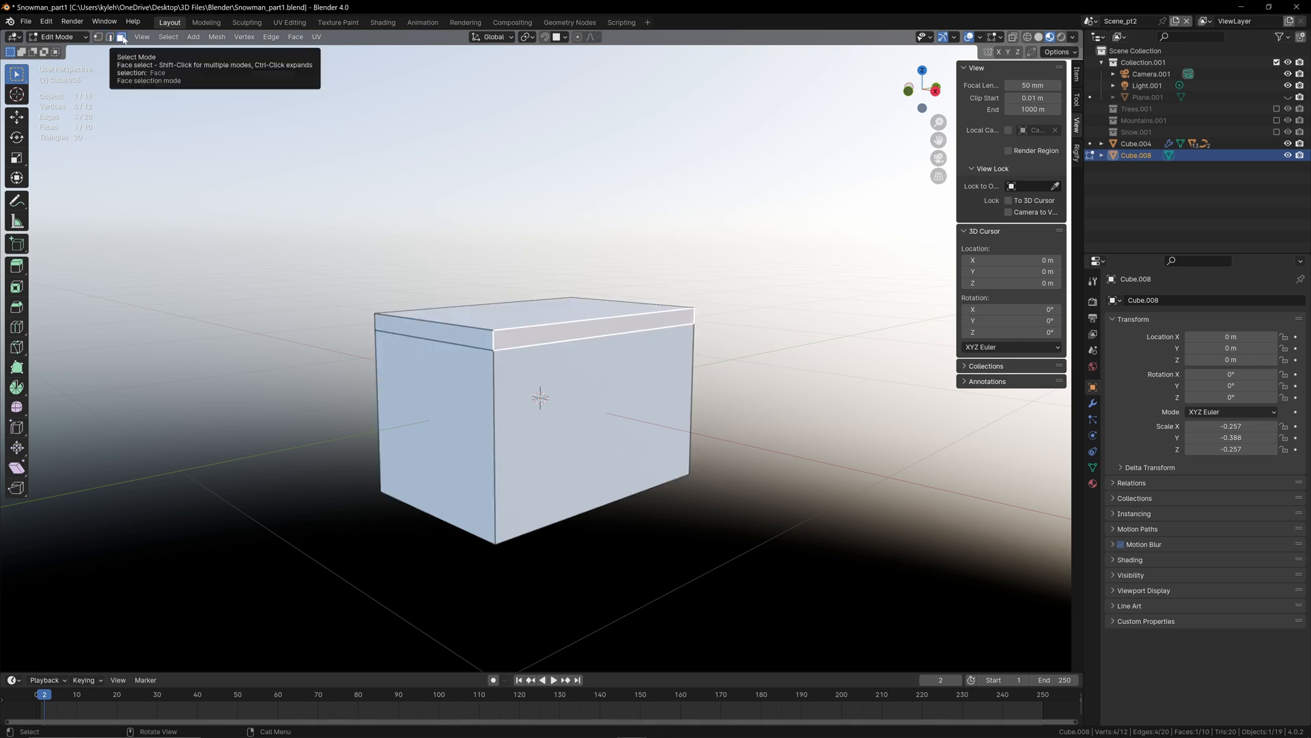
{"action": "left_click", "coordinate": [496, 340], "text": "alt"}
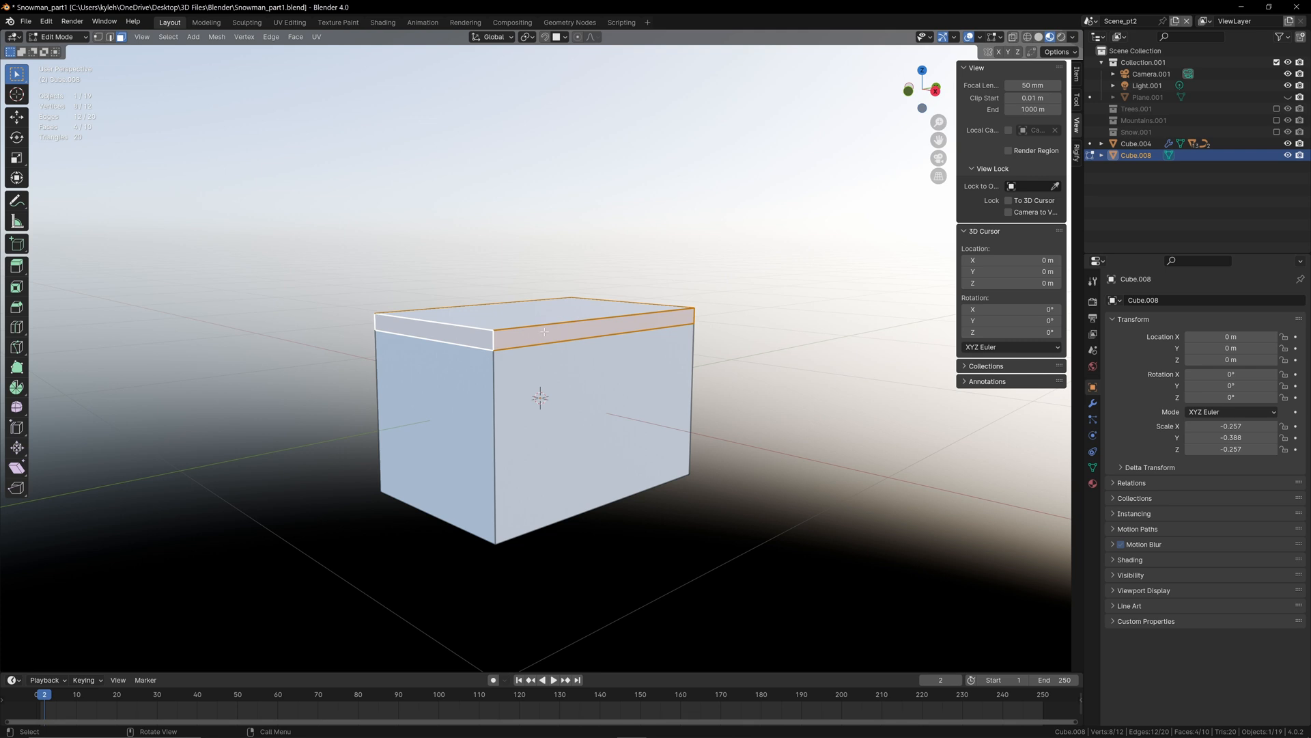
{"action": "key", "text": "e"}
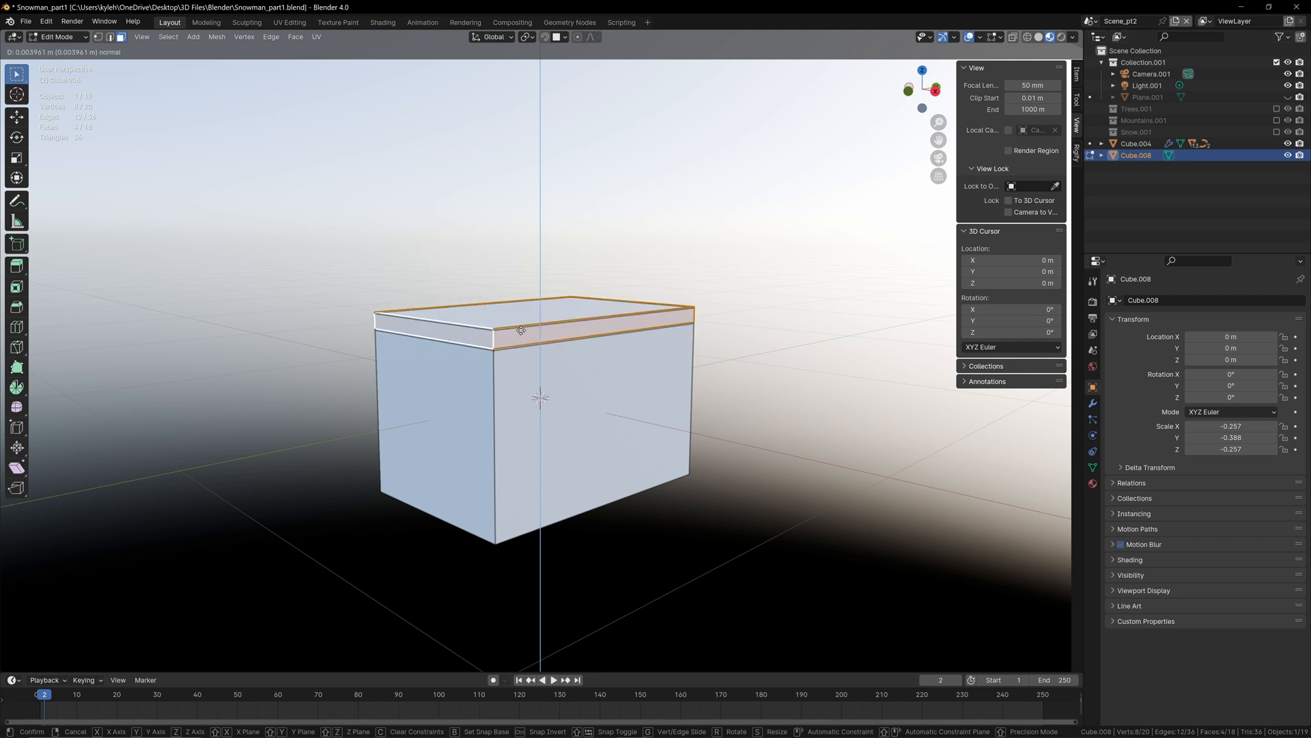
{"action": "left_click", "coordinate": [521, 329]}
{"action": "key", "text": "s"}
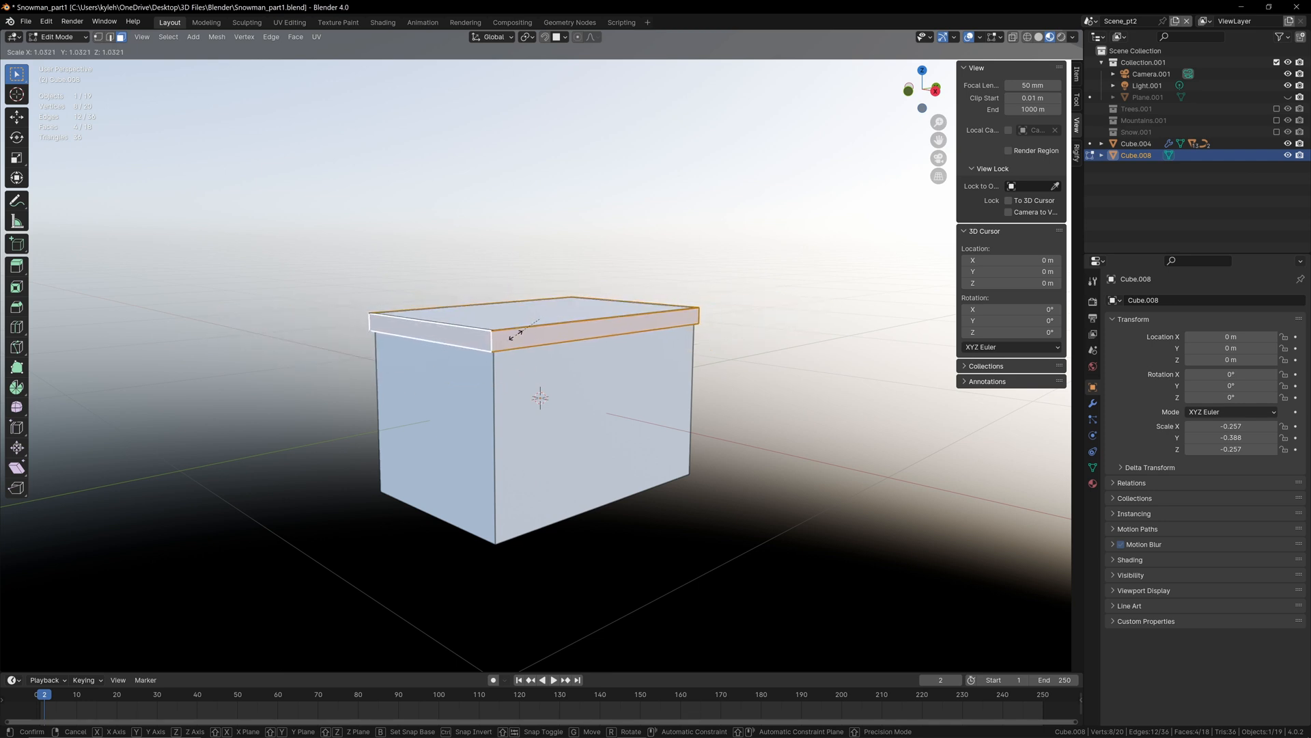
{"action": "left_click", "coordinate": [517, 333]}
{"action": "key", "text": "alt+a"}
{"action": "mouse_move", "coordinate": [517, 333]}
{"action": "middle_mouse_down"}
{"action": "mouse_move", "coordinate": [573, 279]}
{"action": "mouse_move", "coordinate": [534, 321]}
{"action": "middle_mouse_up"}
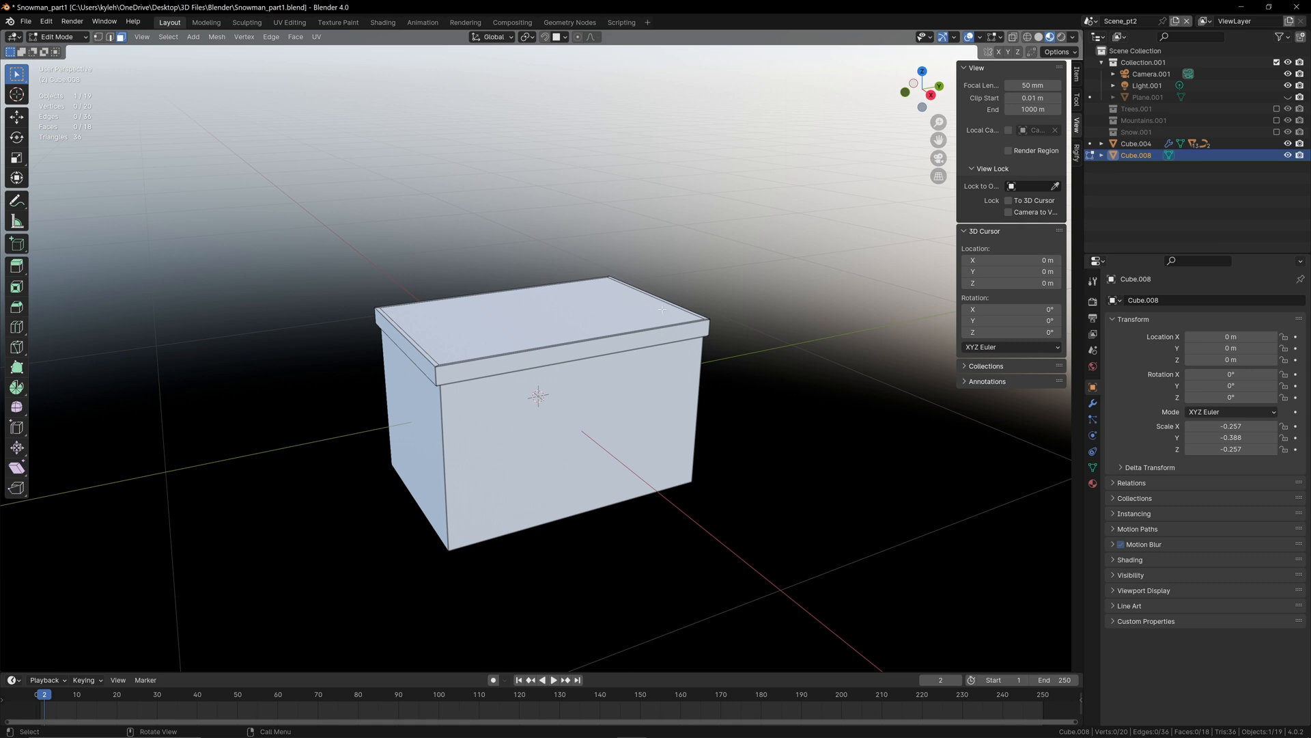
Step: Add two closely spaced loop cuts across the middle of the box's length to outline the crosswise ribbon
{"action": "key", "text": "ctrl+r"}
{"action": "left_click", "coordinate": [557, 330]}
{"action": "left_click", "coordinate": [572, 328]}
{"action": "key", "text": "ctrl+r"}
{"action": "left_click", "coordinate": [536, 323]}
{"action": "left_click", "coordinate": [597, 304]}
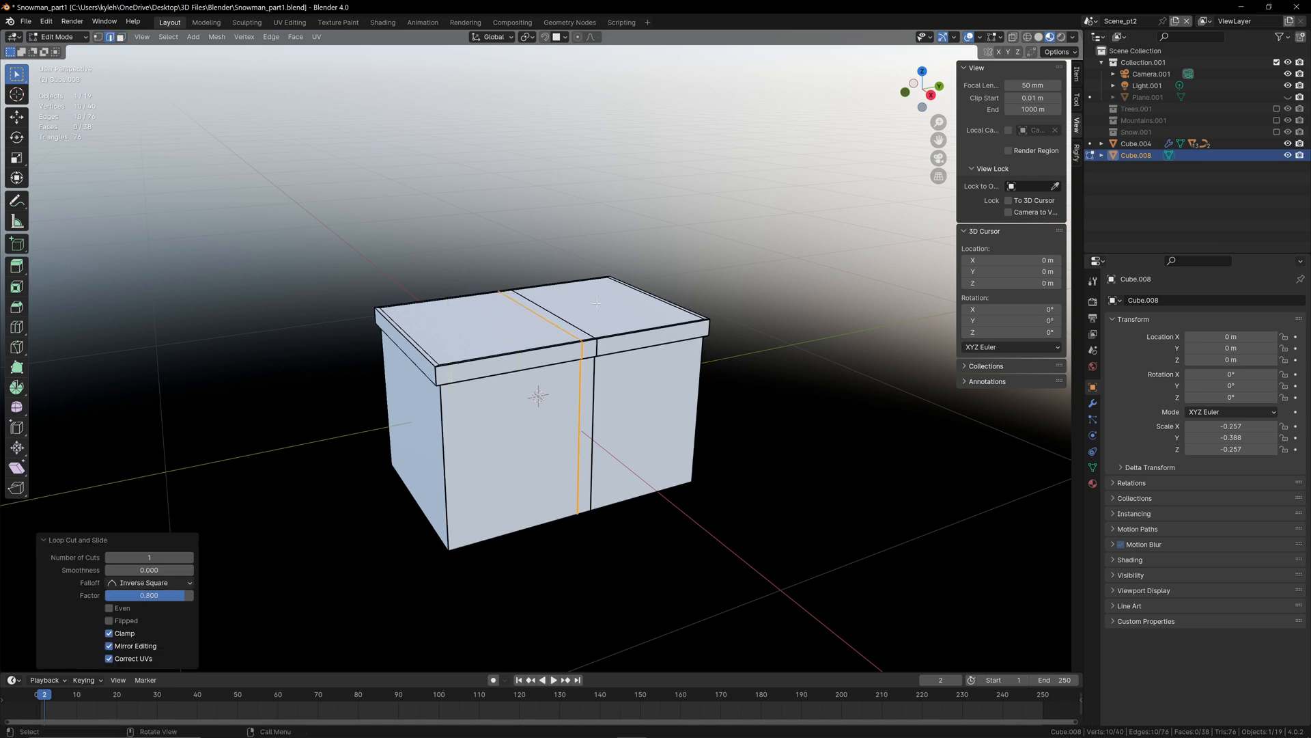
Step: Add two closely spaced loop cuts along the middle of the box's width to outline the lengthwise ribbon
{"action": "key", "text": "ctrl+r"}
{"action": "left_click", "coordinate": [641, 302]}
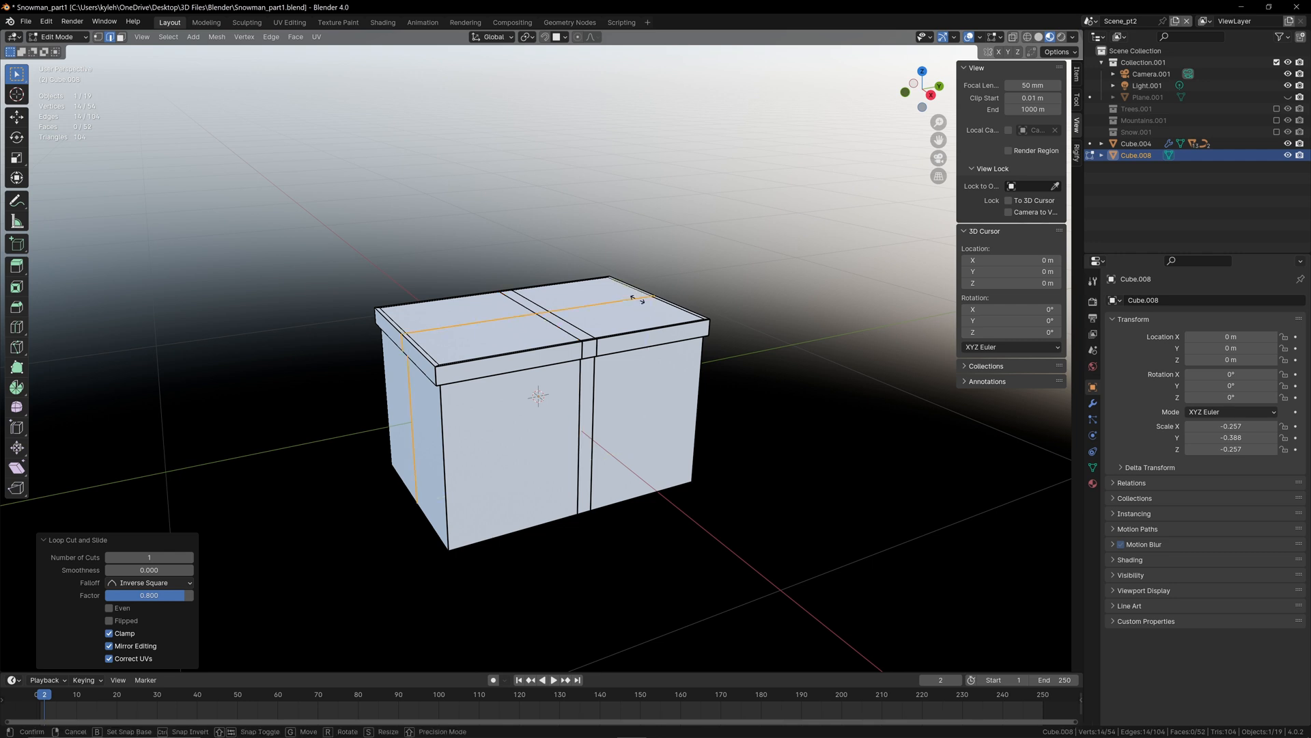
{"action": "left_click", "coordinate": [646, 306]}
{"action": "key", "text": "ctrl+r"}
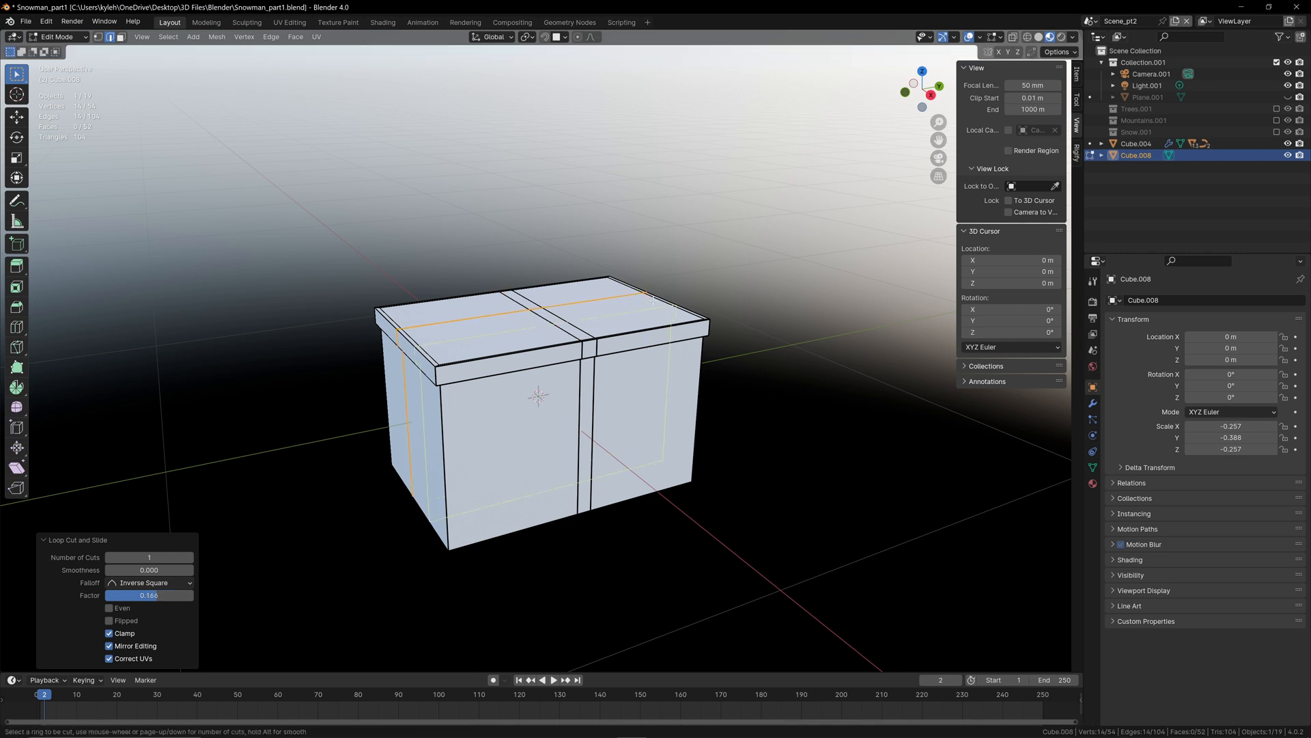
{"action": "left_click", "coordinate": [640, 298]}
{"action": "left_click", "coordinate": [636, 289]}
{"action": "left_click", "coordinate": [641, 351]}
{"action": "middle_click_drag", "start_coordinate": [577, 379], "coordinate": [592, 372]}
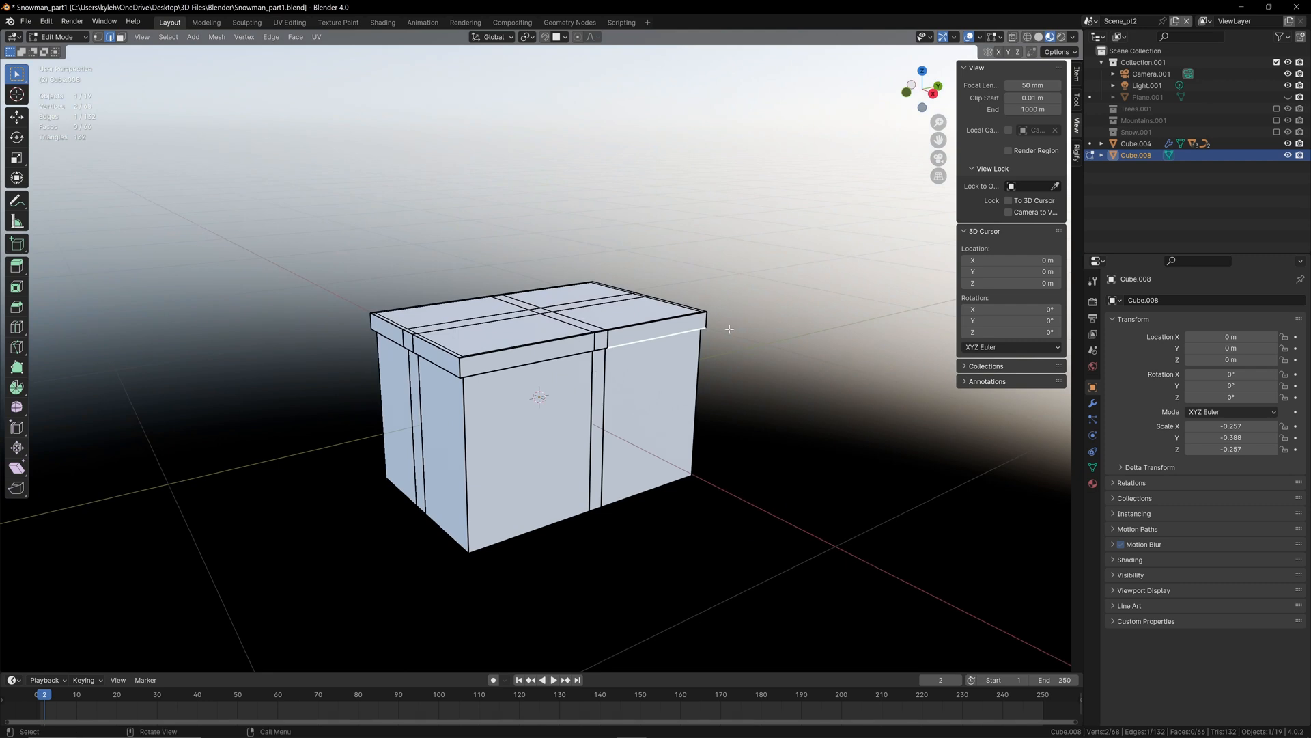
Step: Give the whole box a new material named Black with a pure black base color
{"action": "key", "text": "a"}
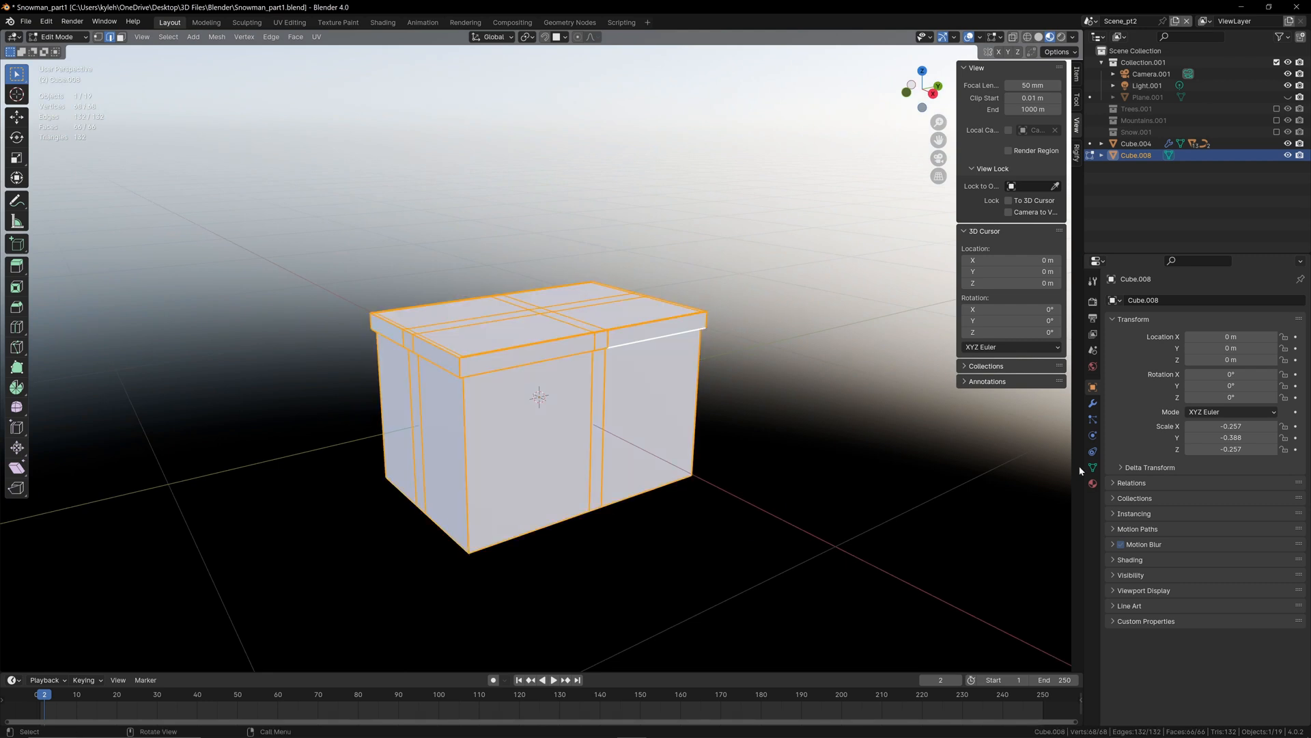
{"action": "left_click", "coordinate": [1092, 483]}
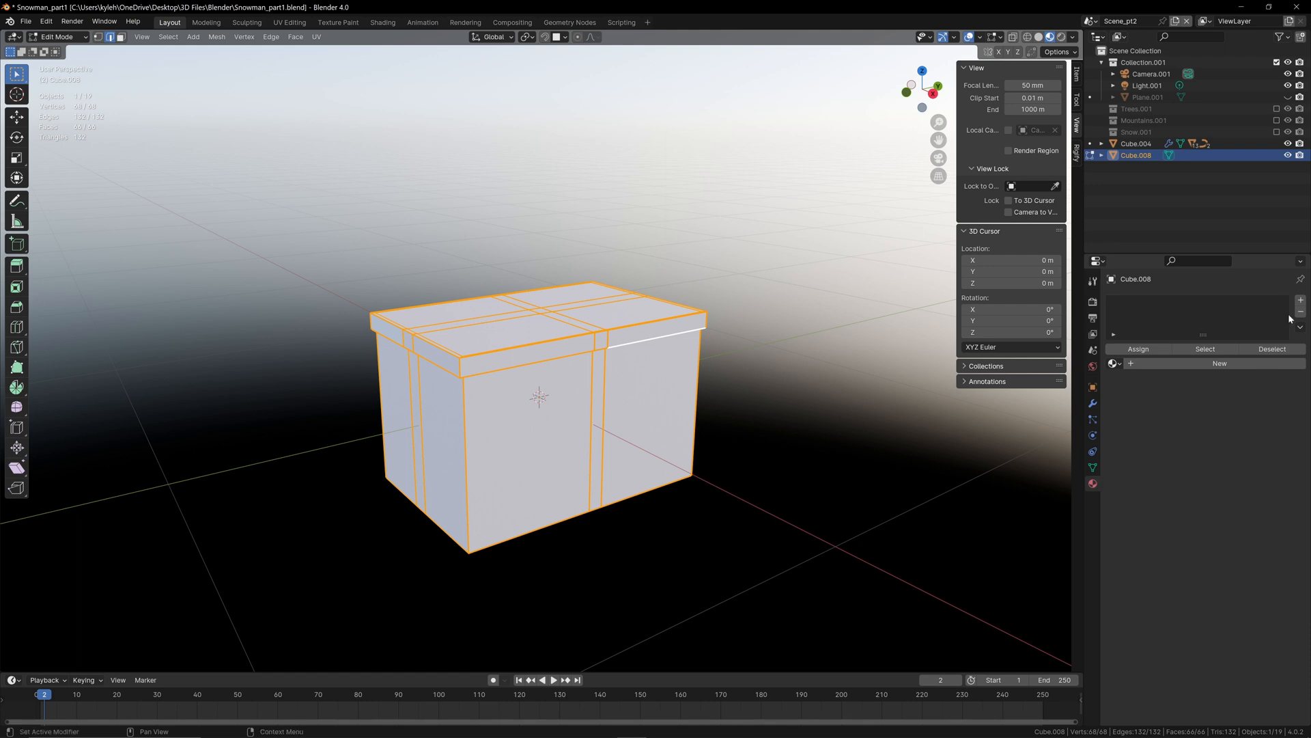
{"action": "left_click", "coordinate": [1219, 364]}
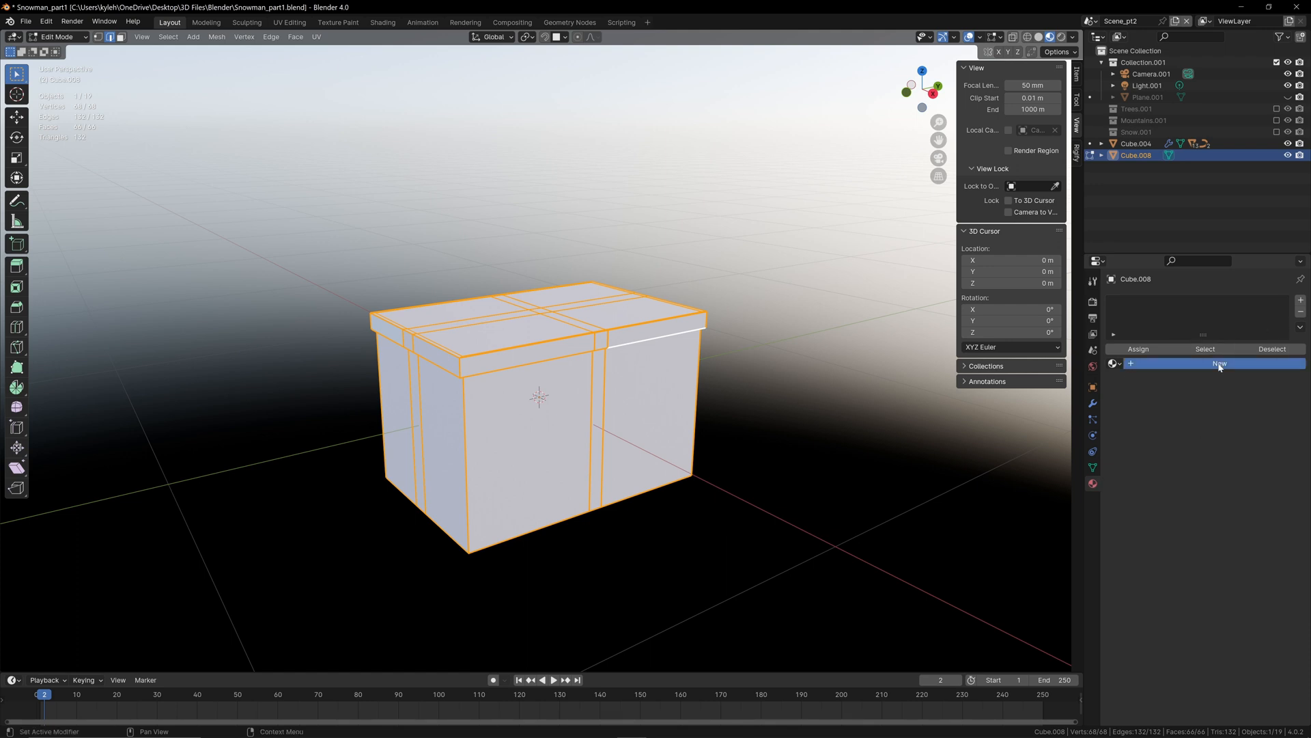
{"action": "left_click", "coordinate": [1219, 362]}
{"action": "type", "text": "Black"}
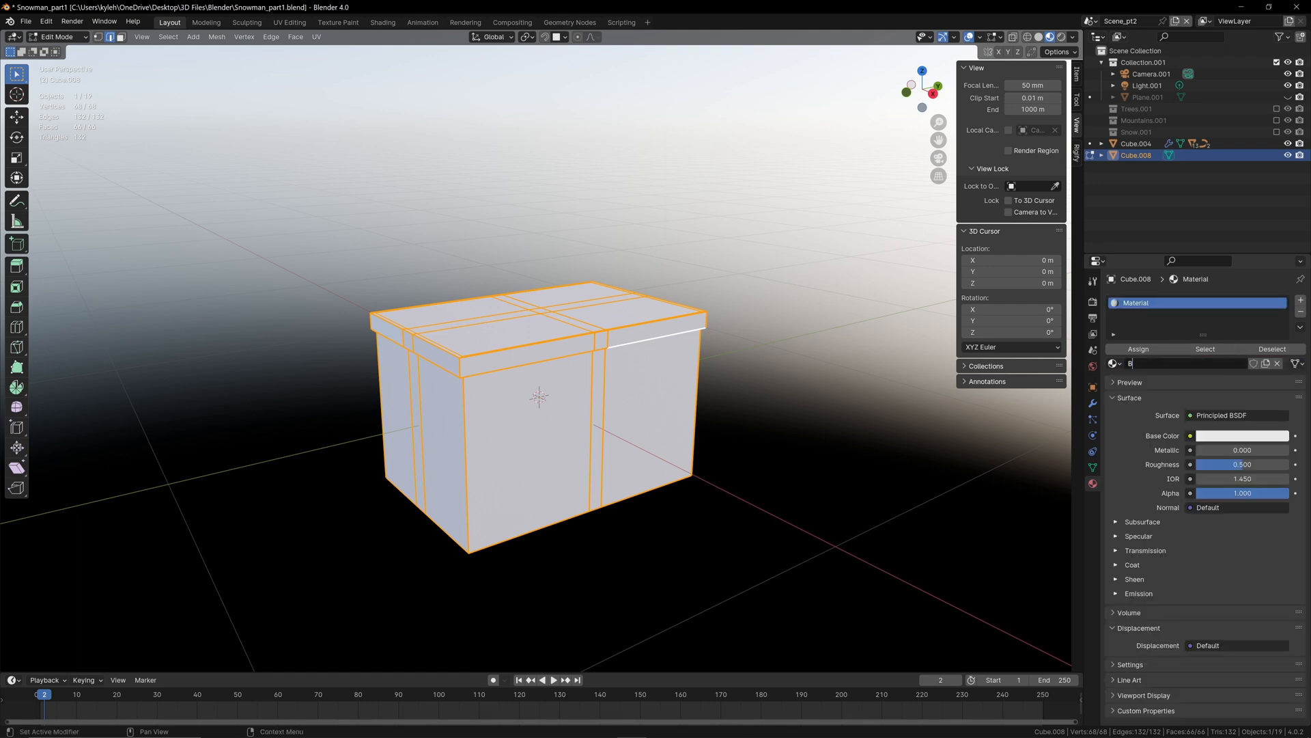
{"action": "key", "text": "Return"}
{"action": "left_click", "coordinate": [1221, 439]}
{"action": "left_click_drag", "start_coordinate": [1280, 256], "coordinate": [1280, 354]}
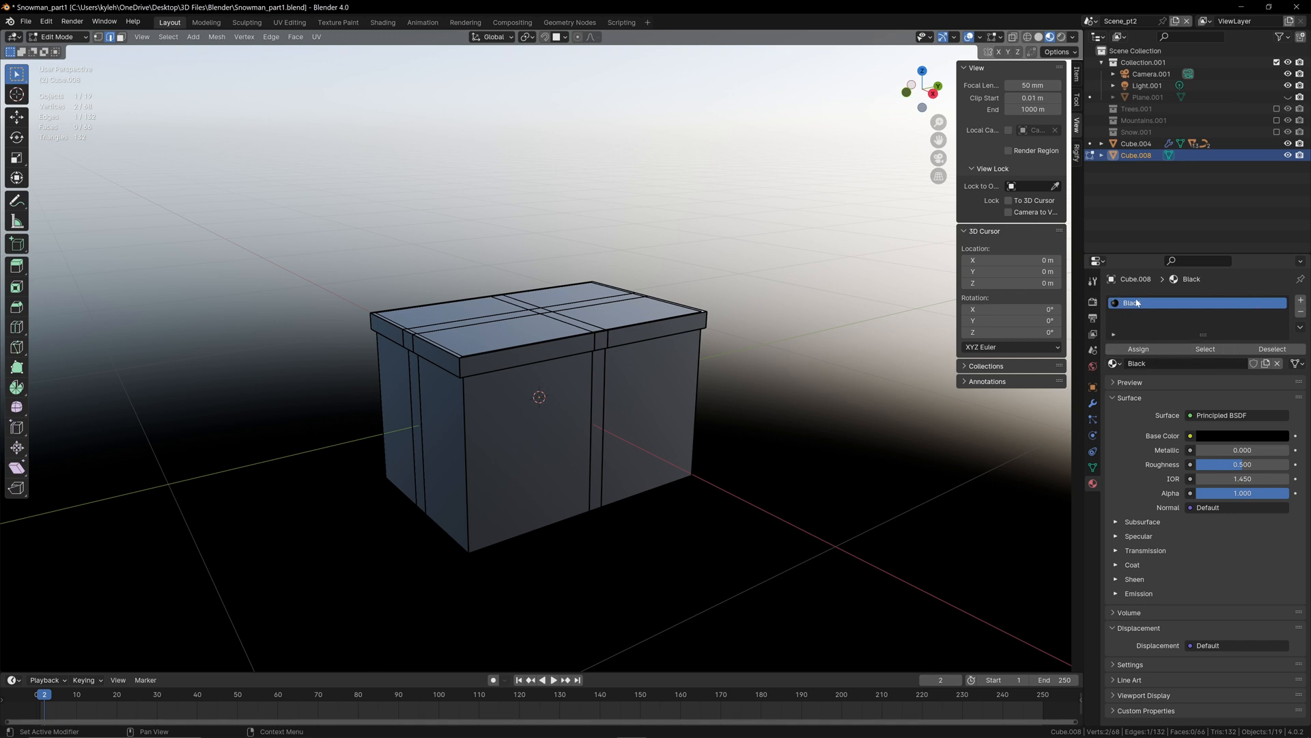
Step: Add a second material slot to the box and create a material named Metallic_red in it
{"action": "left_click", "coordinate": [1299, 303]}
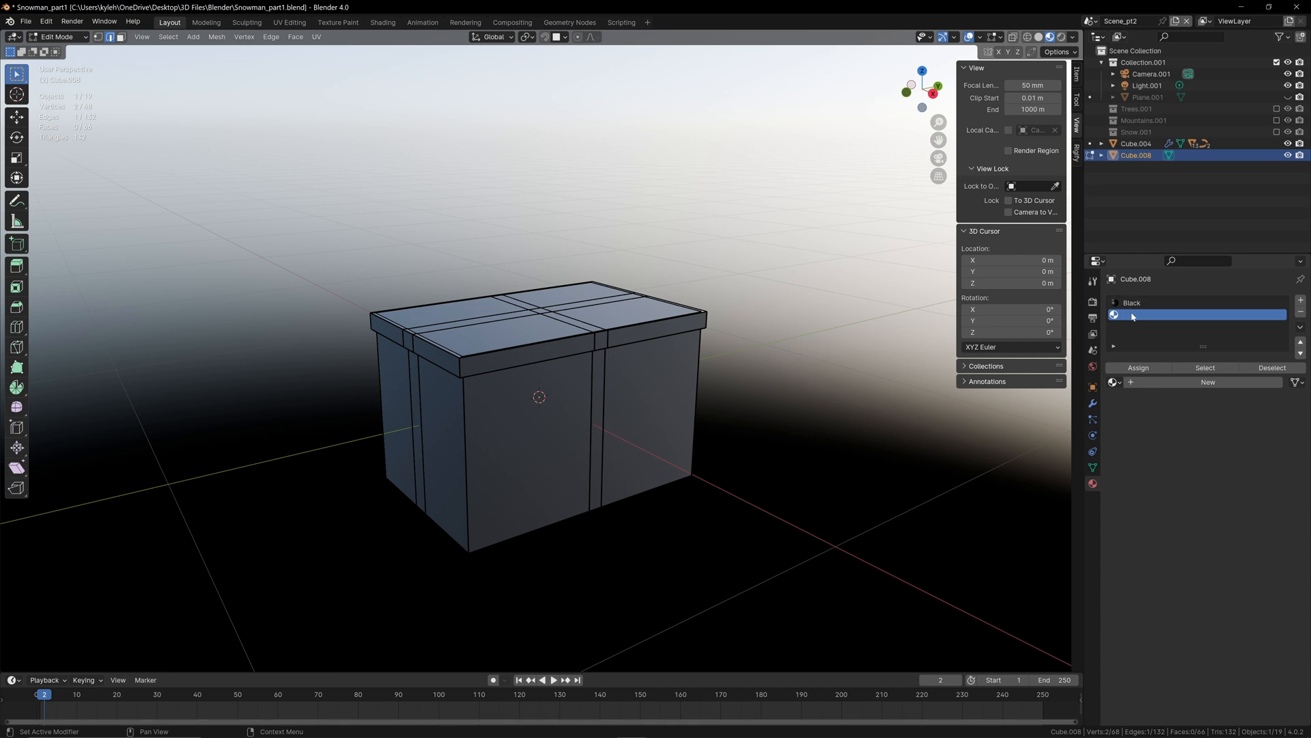
{"action": "left_click", "coordinate": [1209, 381]}
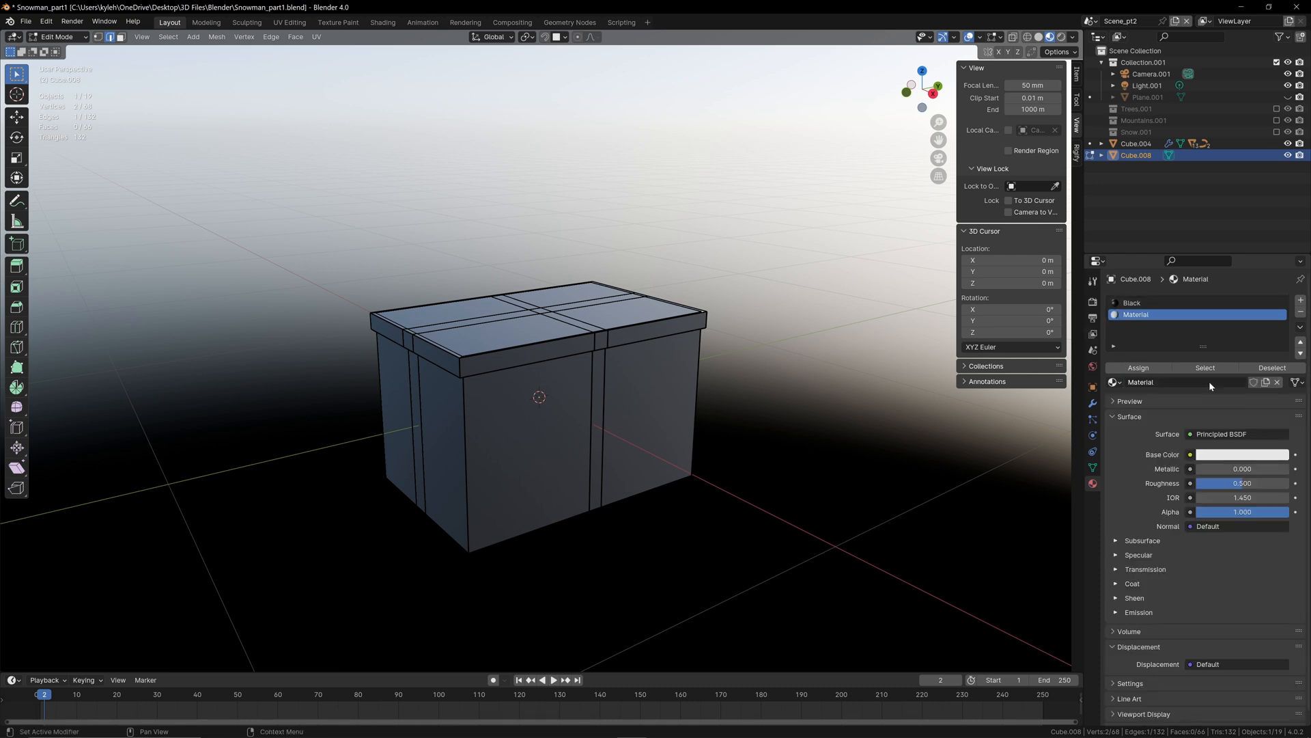
{"action": "double_click", "coordinate": [1159, 381]}
{"action": "type", "text": "Red"}
{"action": "key", "text": "BackSpace"}
{"action": "key", "text": "BackSpace"}
{"action": "key", "text": "BackSpace"}
{"action": "type", "text": "Metallic_red"}
{"action": "key", "text": "Return"}
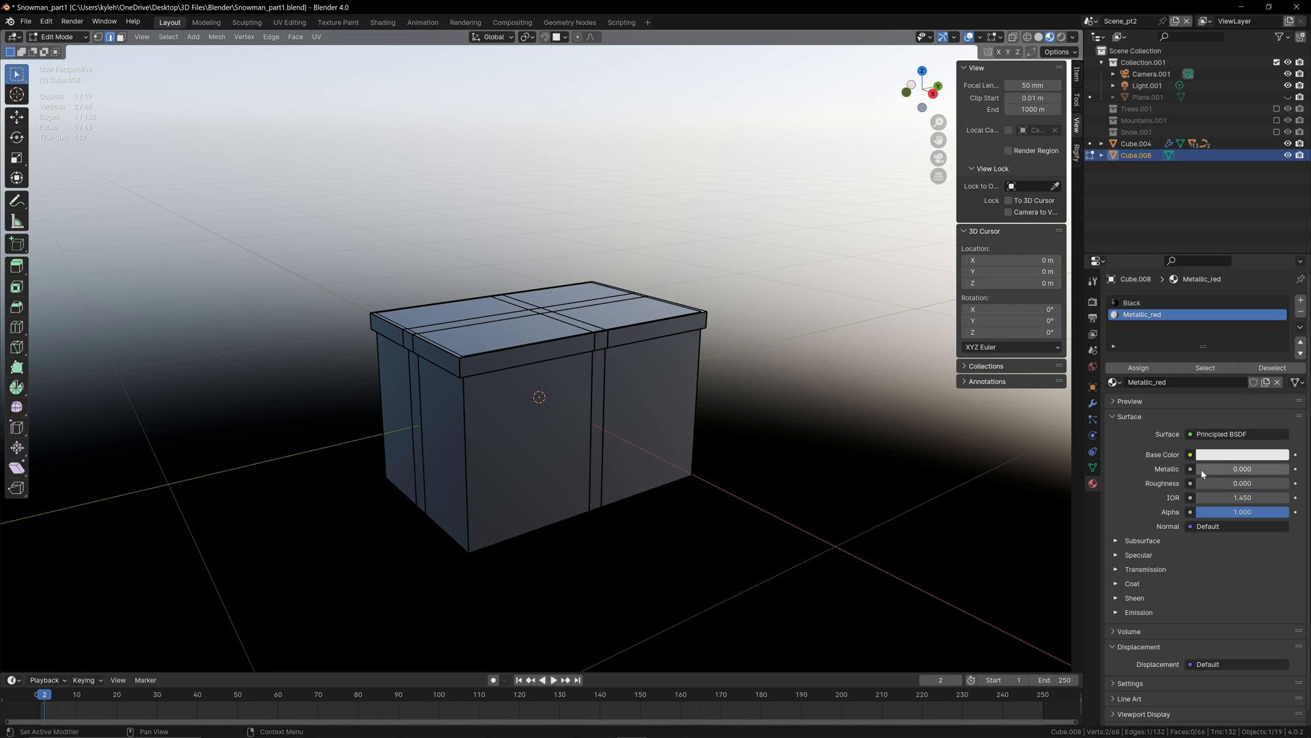
Step: Set the Metallic_red material's metallic value to 1.000 and its base color to fully saturated red
{"action": "left_click_drag", "start_coordinate": [1202, 473], "coordinate": [1289, 469]}
{"action": "left_click", "coordinate": [1236, 455]}
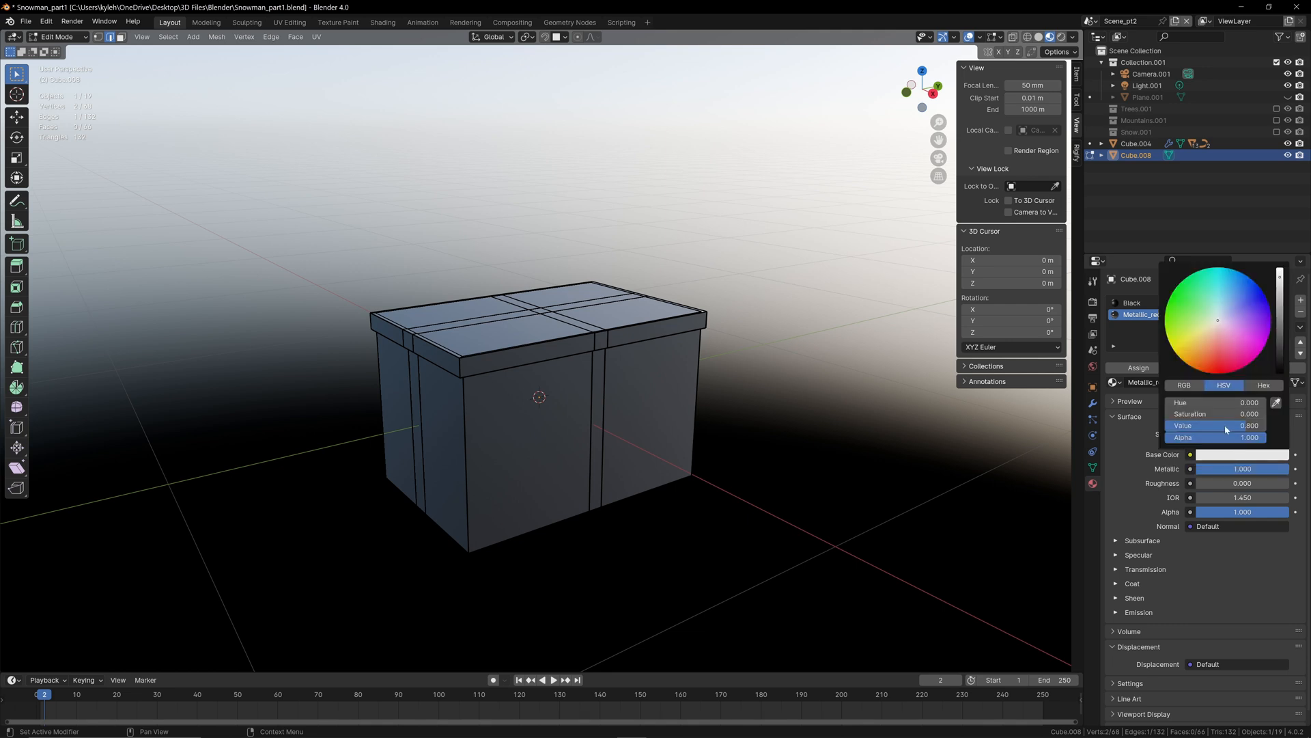
{"action": "left_click_drag", "start_coordinate": [1217, 316], "coordinate": [1218, 374]}
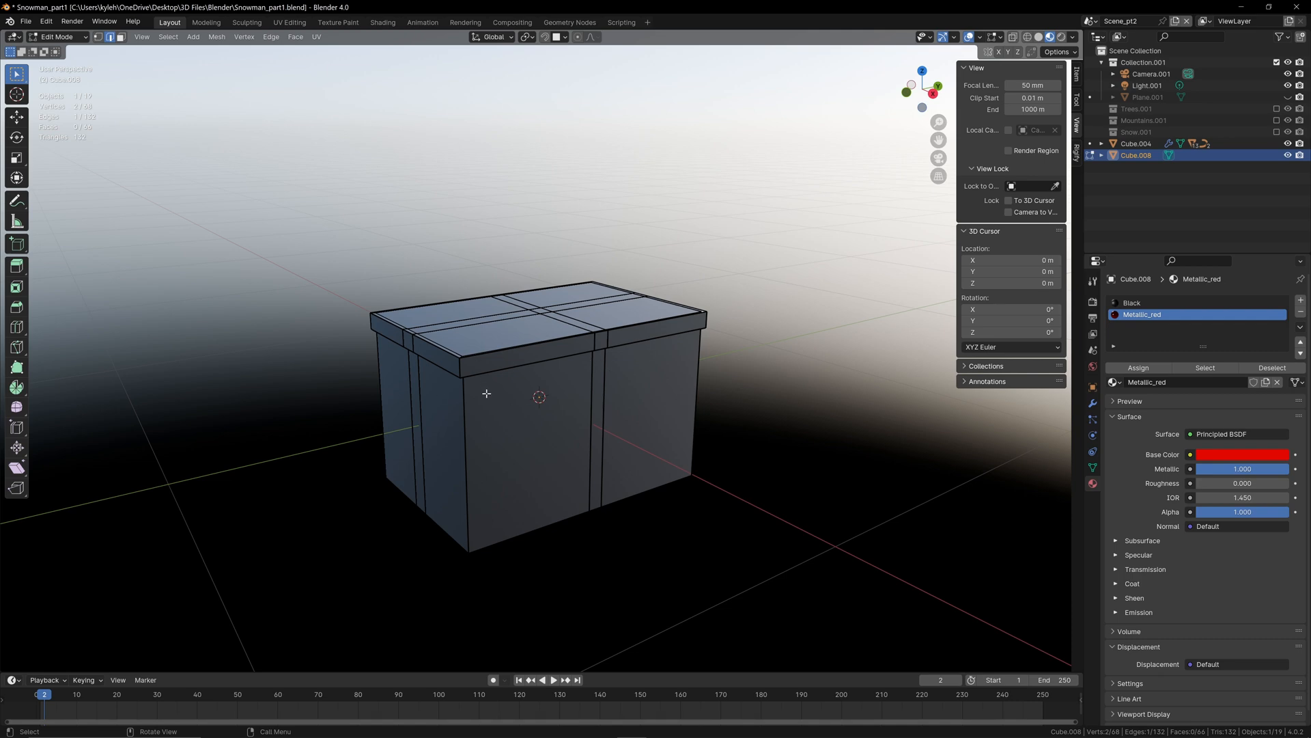
Step: Select both crossing ribbon face loops around the box and assign the Metallic_red material to them
{"action": "middle_click_drag", "start_coordinate": [487, 393], "coordinate": [584, 366]}
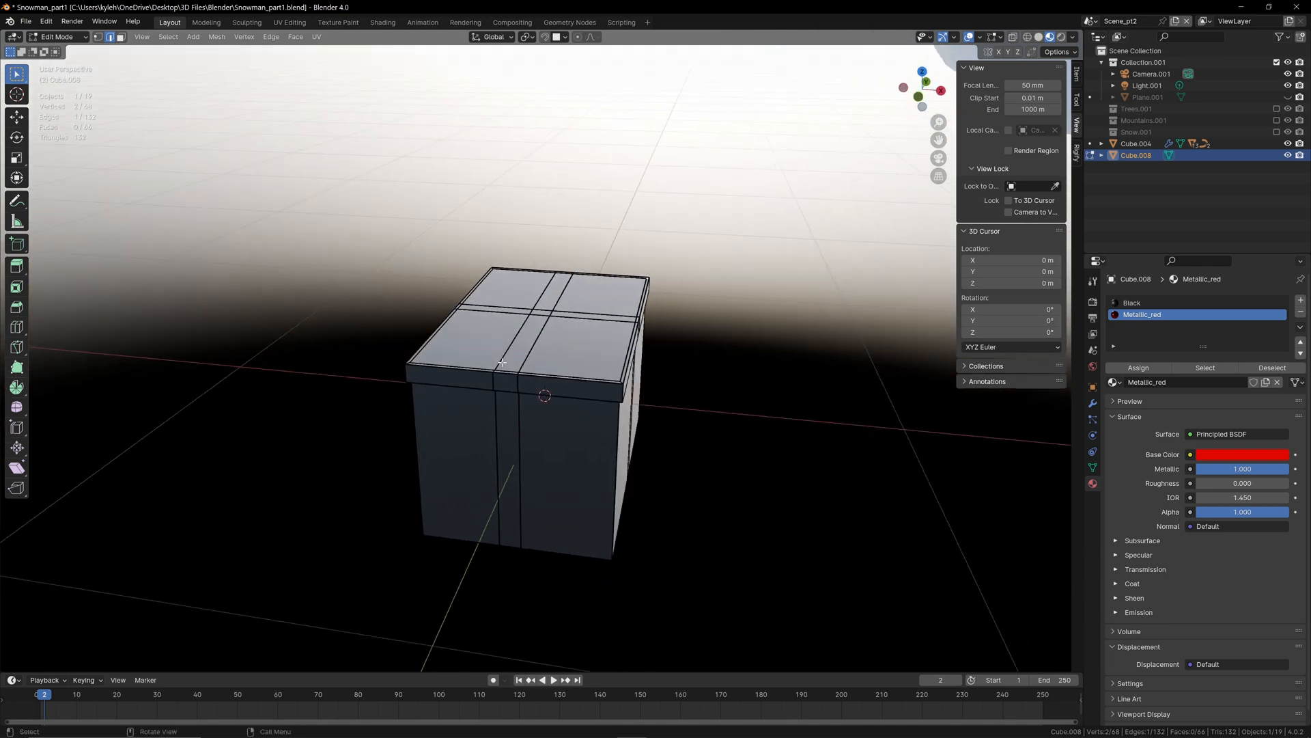
{"action": "key", "text": "3"}
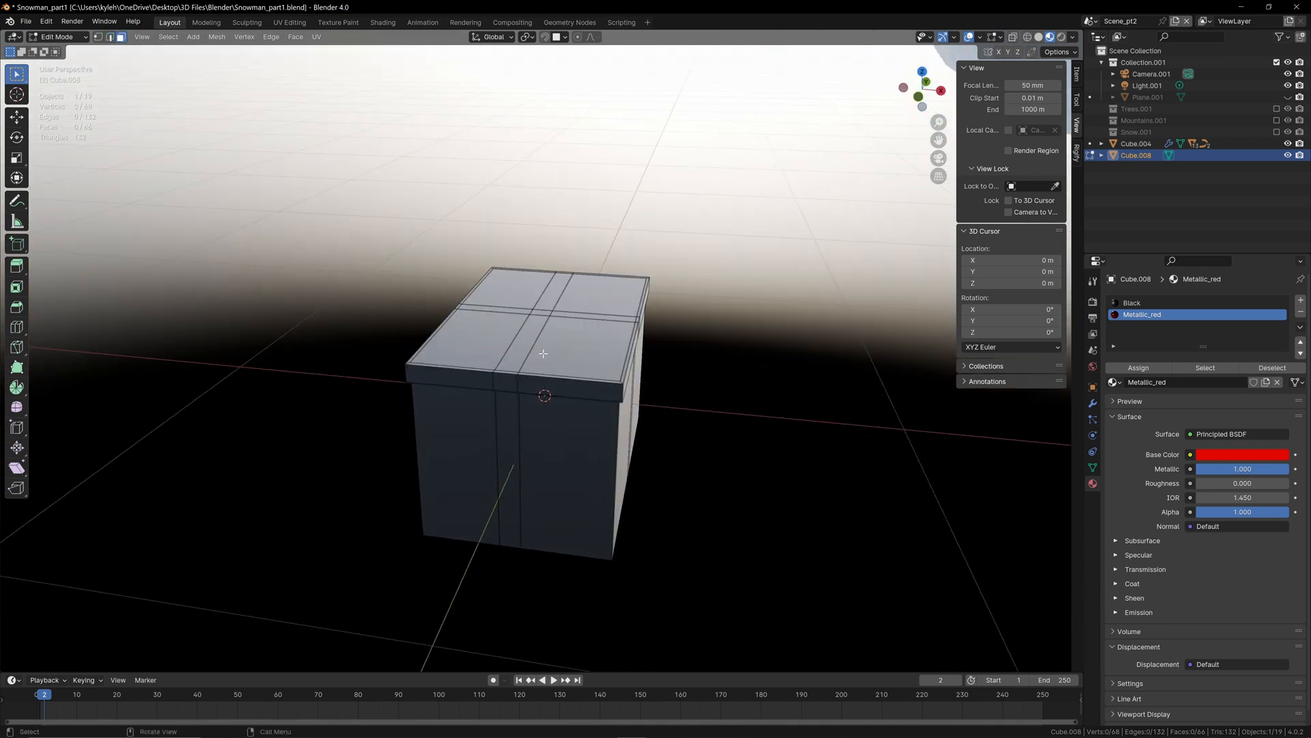
{"action": "left_click", "coordinate": [510, 370], "text": "alt"}
{"action": "middle_click_drag", "start_coordinate": [667, 354], "coordinate": [637, 305]}
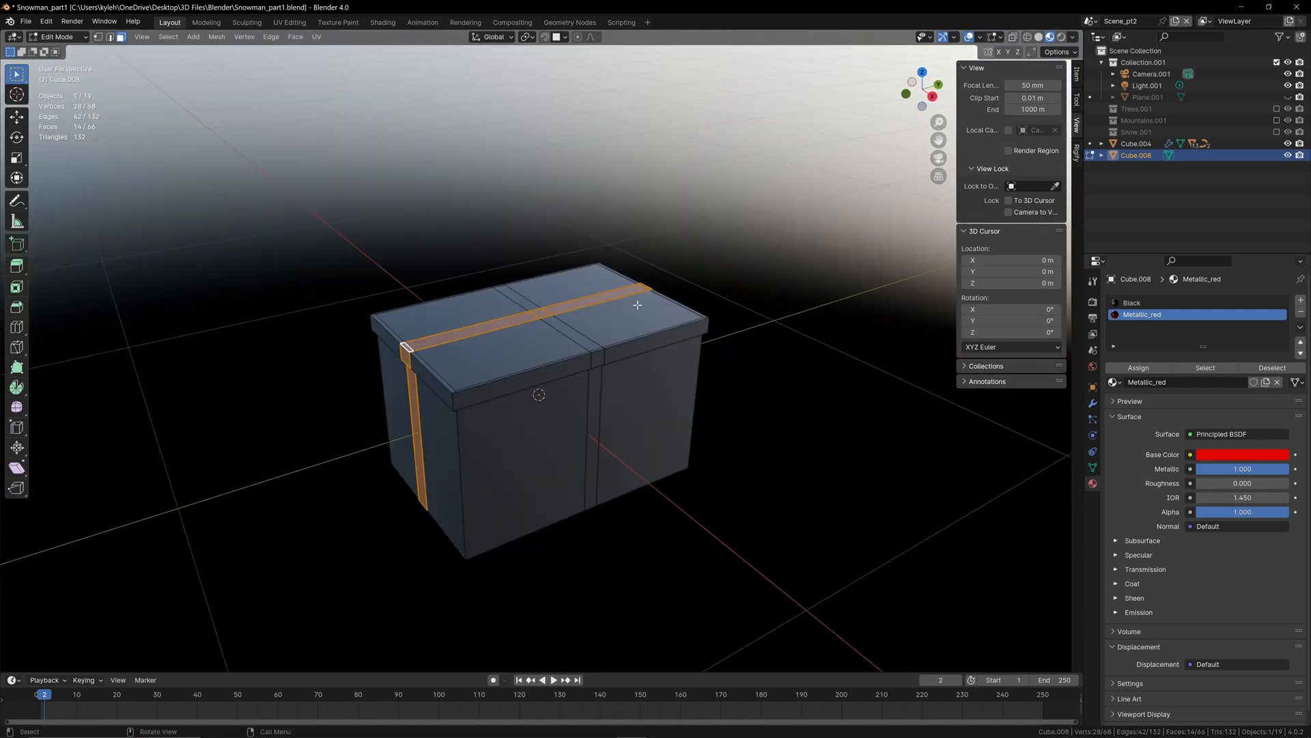
{"action": "left_click", "coordinate": [598, 351], "text": "alt+shift"}
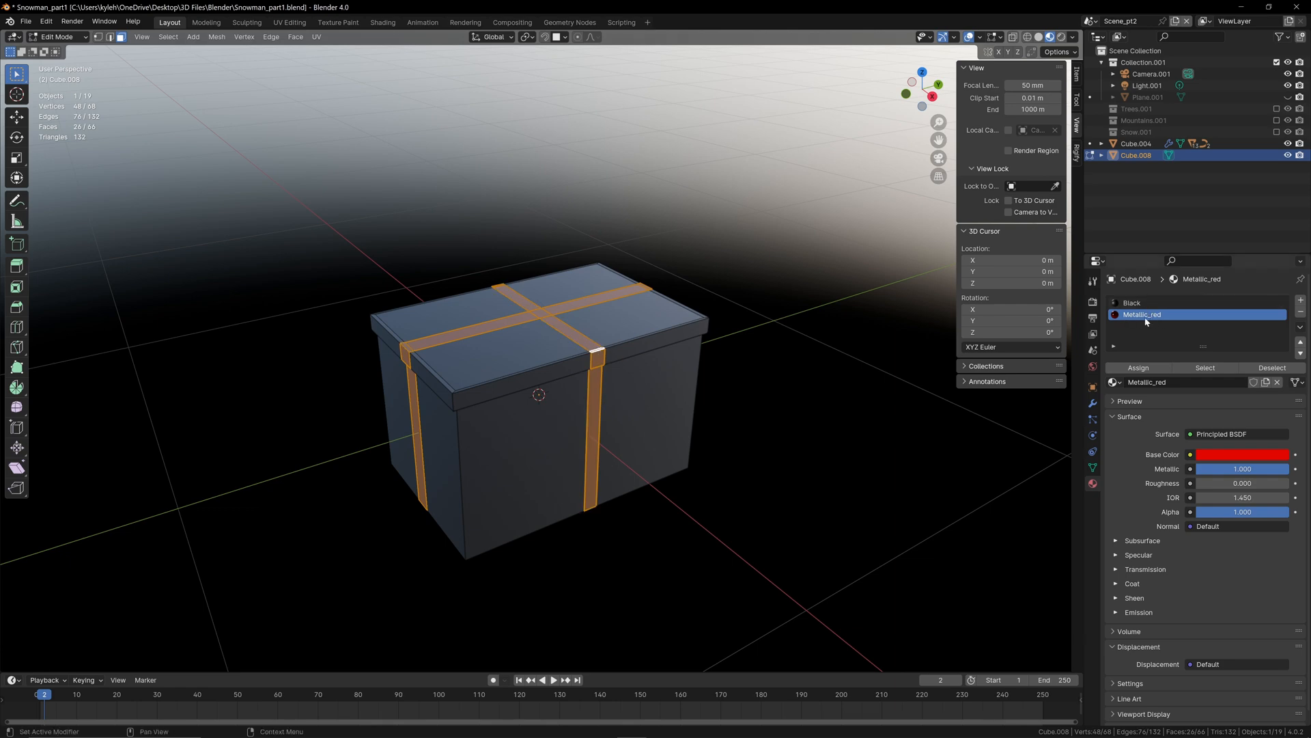
{"action": "left_click", "coordinate": [1144, 371]}
Step: Return to Object Mode and inspect the gift box from several angles in Rendered shading
{"action": "left_click", "coordinate": [758, 441]}
{"action": "middle_click_drag", "start_coordinate": [724, 437], "coordinate": [597, 389]}
{"action": "scroll", "coordinate": [629, 442], "scroll_direction": "up", "scroll_amount": 1}
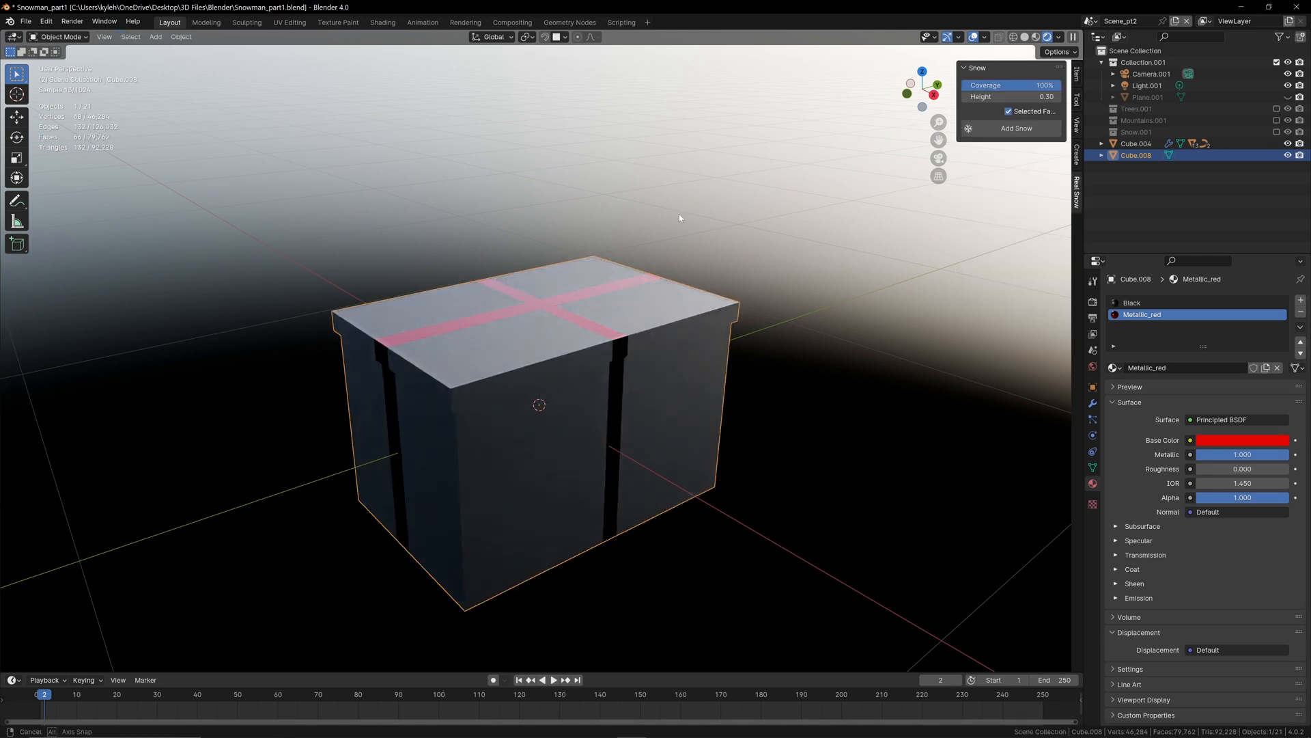
{"action": "middle_click_drag", "start_coordinate": [679, 214], "coordinate": [809, 294]}
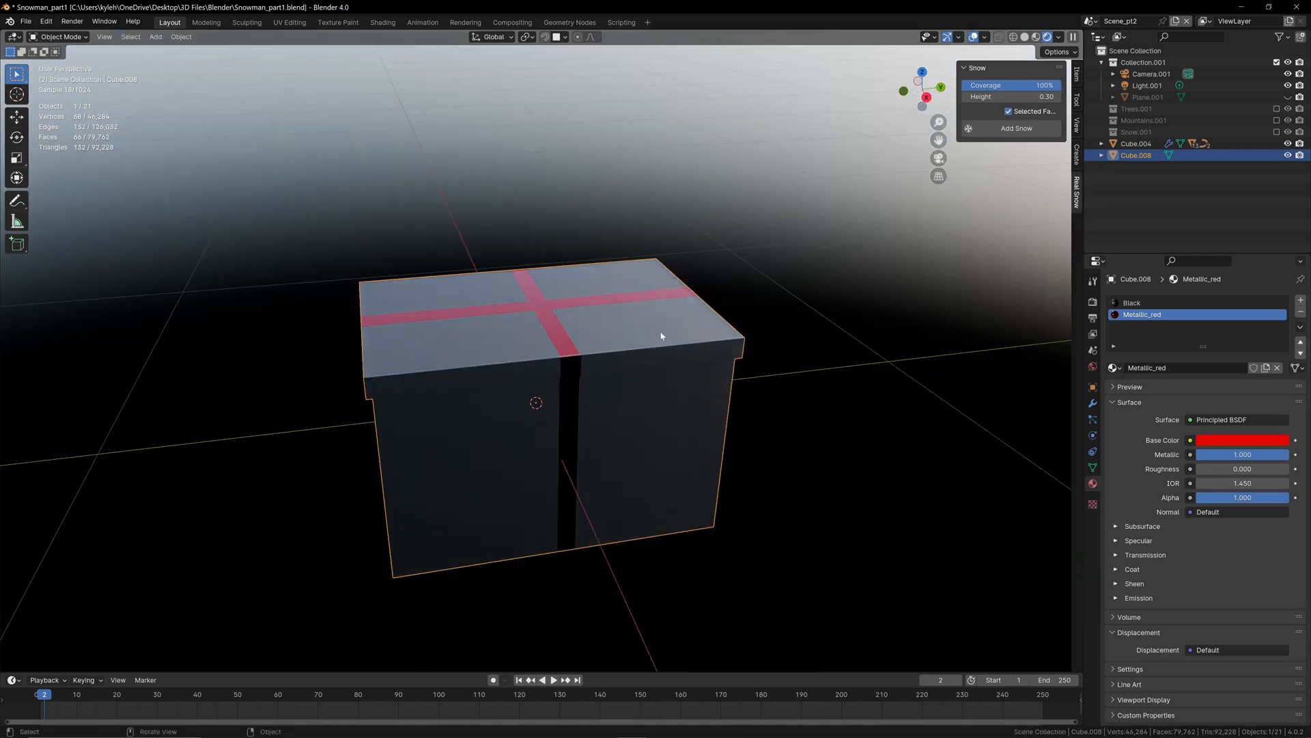
Step: Lower the Black material's roughness to about 0.12
{"action": "left_click", "coordinate": [1134, 302]}
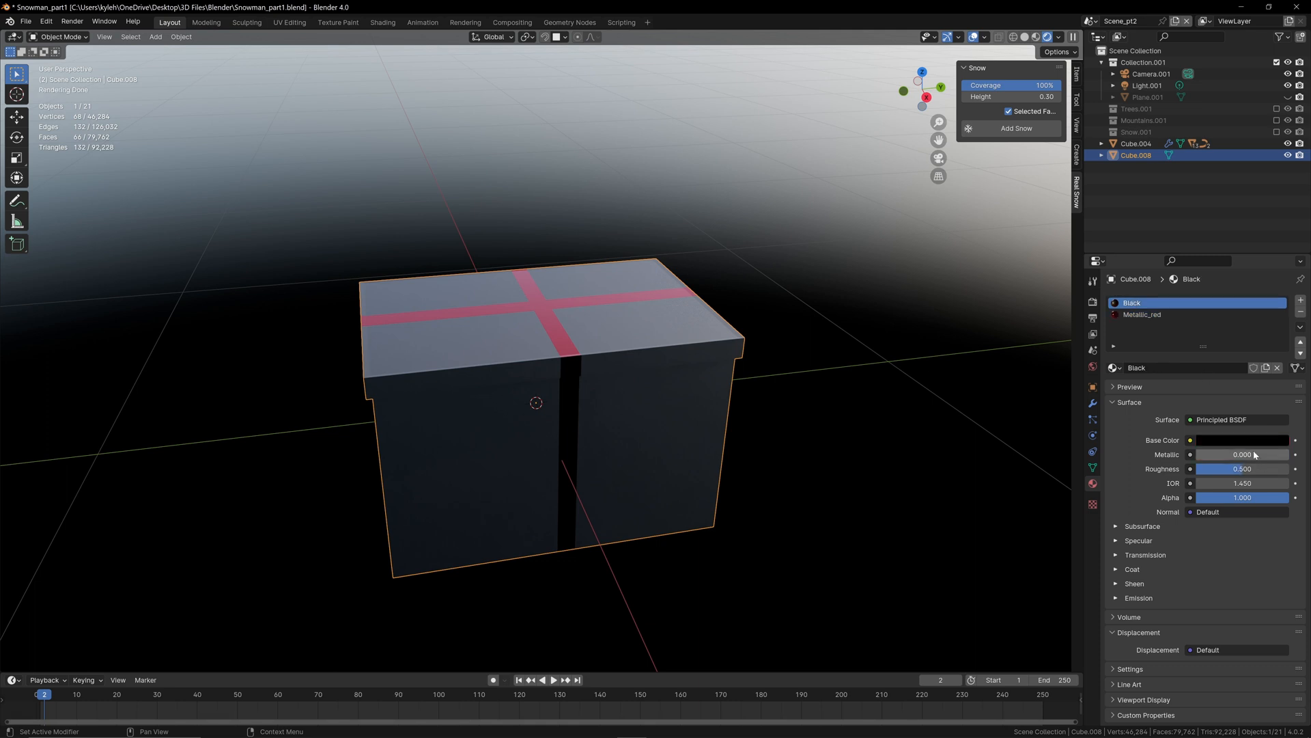
{"action": "mouse_move", "coordinate": [1226, 469]}
{"action": "left_mouse_down"}
{"action": "mouse_move", "coordinate": [1289, 468]}
{"action": "mouse_move", "coordinate": [1208, 469]}
{"action": "left_mouse_up"}
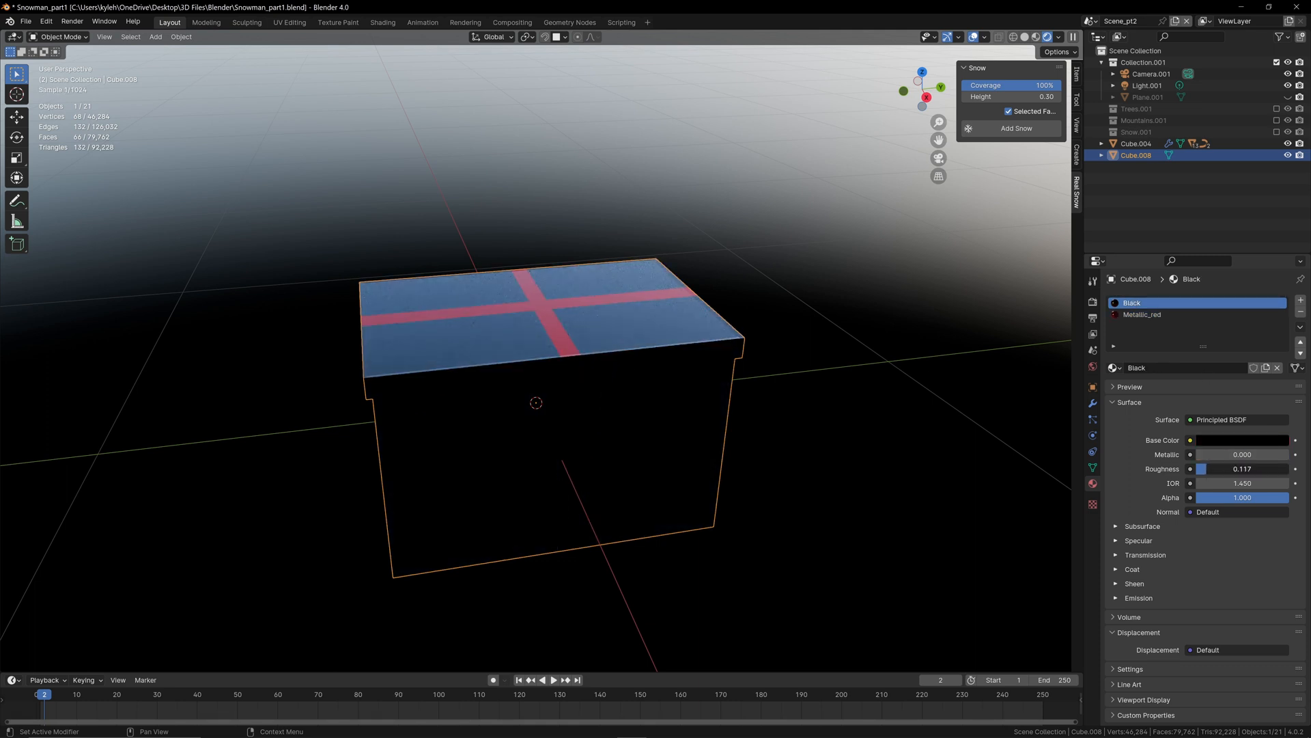
{"action": "middle_click_drag", "start_coordinate": [765, 437], "coordinate": [820, 448]}
Step: Darken the Metallic_red material's base color to a value of about 0.38
{"action": "left_click", "coordinate": [1142, 314]}
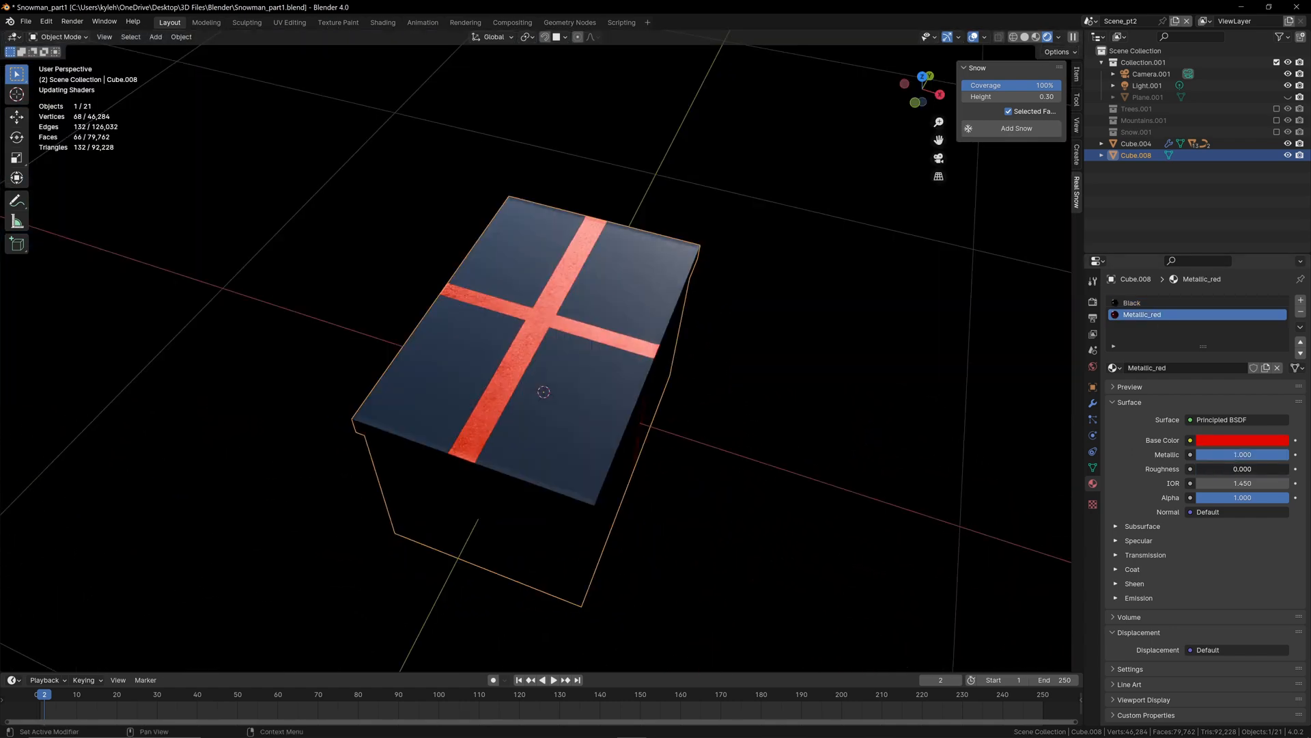
{"action": "left_click", "coordinate": [1260, 442]}
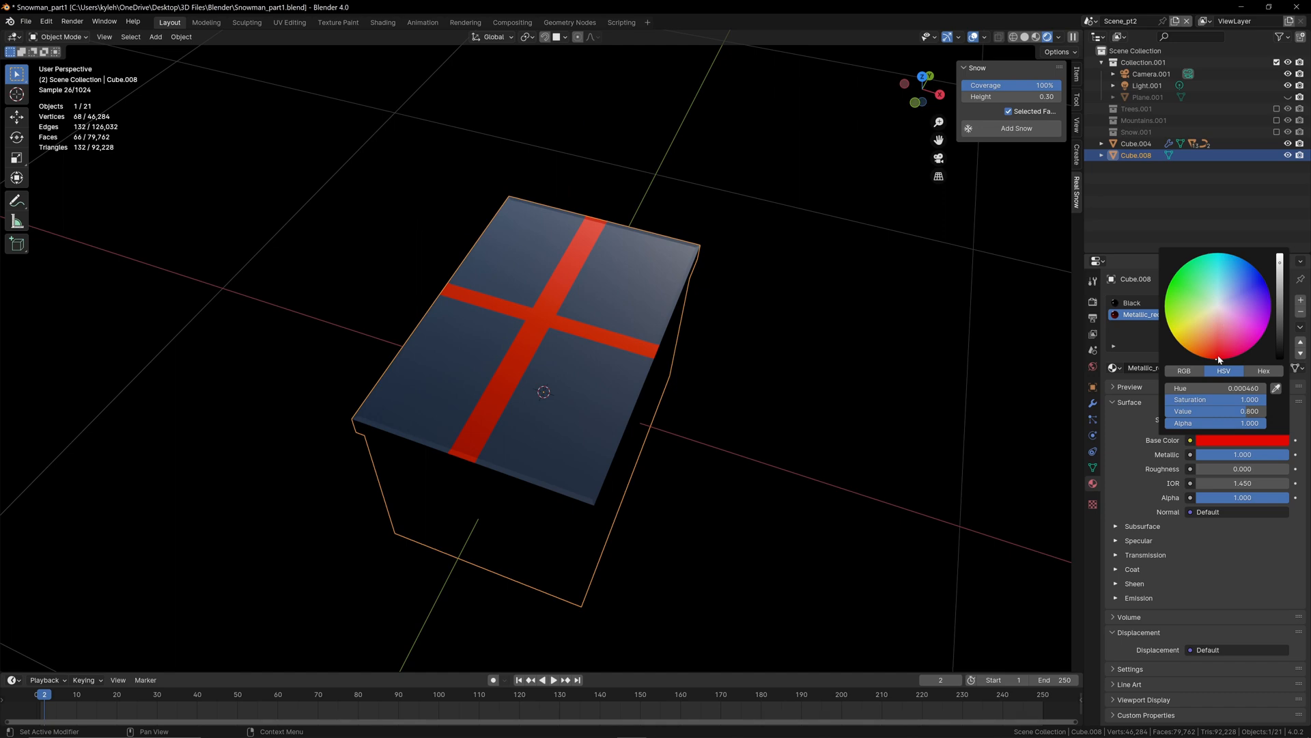
{"action": "left_click", "coordinate": [1238, 441]}
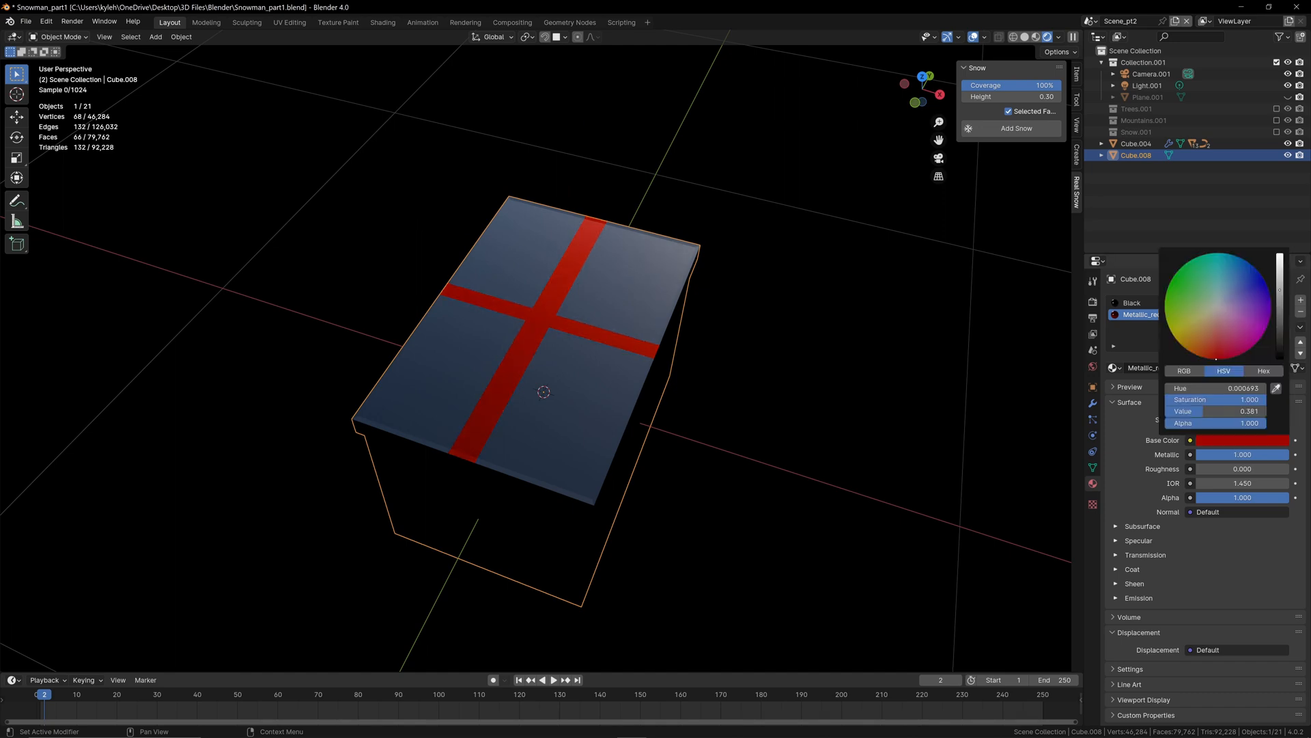
{"action": "middle_click_drag", "start_coordinate": [876, 376], "coordinate": [567, 307]}
Step: Add a cylinder to the gift box mesh in Edit Mode and scale it down to roughly the box's size
{"action": "key", "text": "Tab"}
{"action": "scroll", "coordinate": [531, 270], "scroll_direction": "up", "scroll_amount": 1}
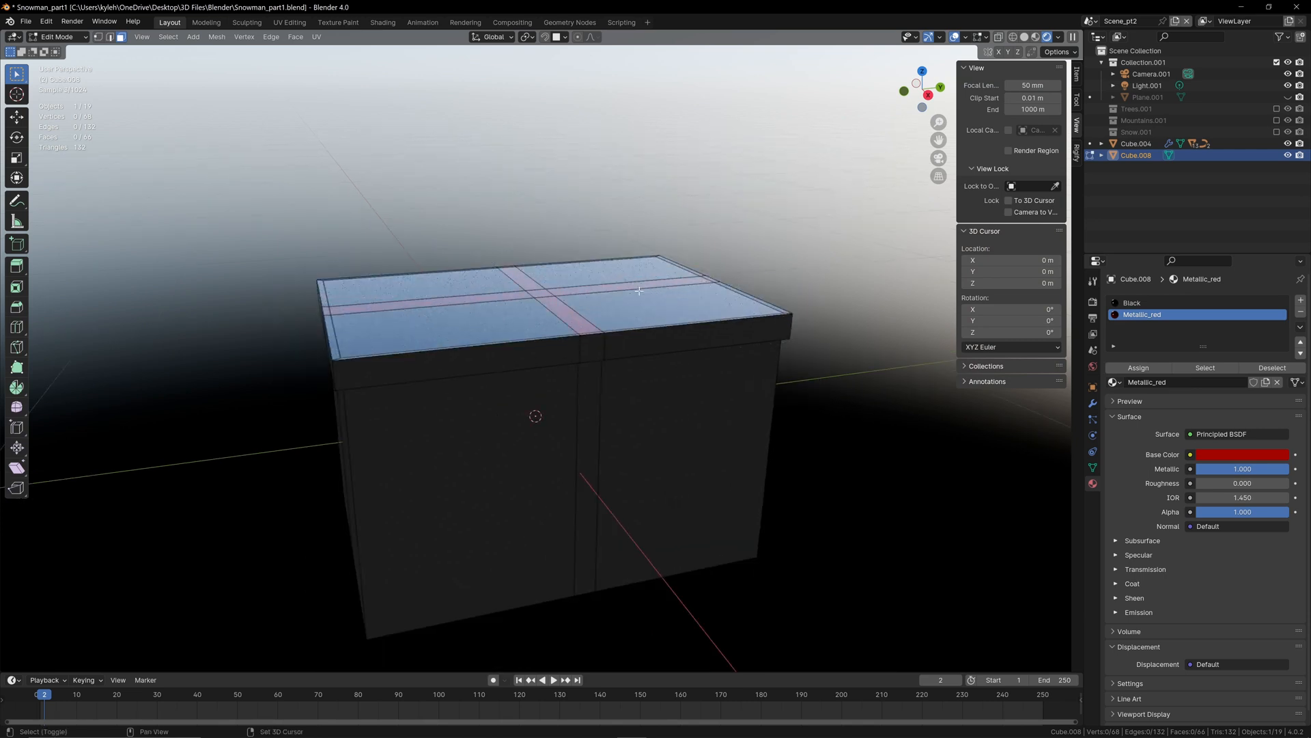
{"action": "middle_click_drag", "start_coordinate": [639, 288], "coordinate": [601, 416], "text": "shift"}
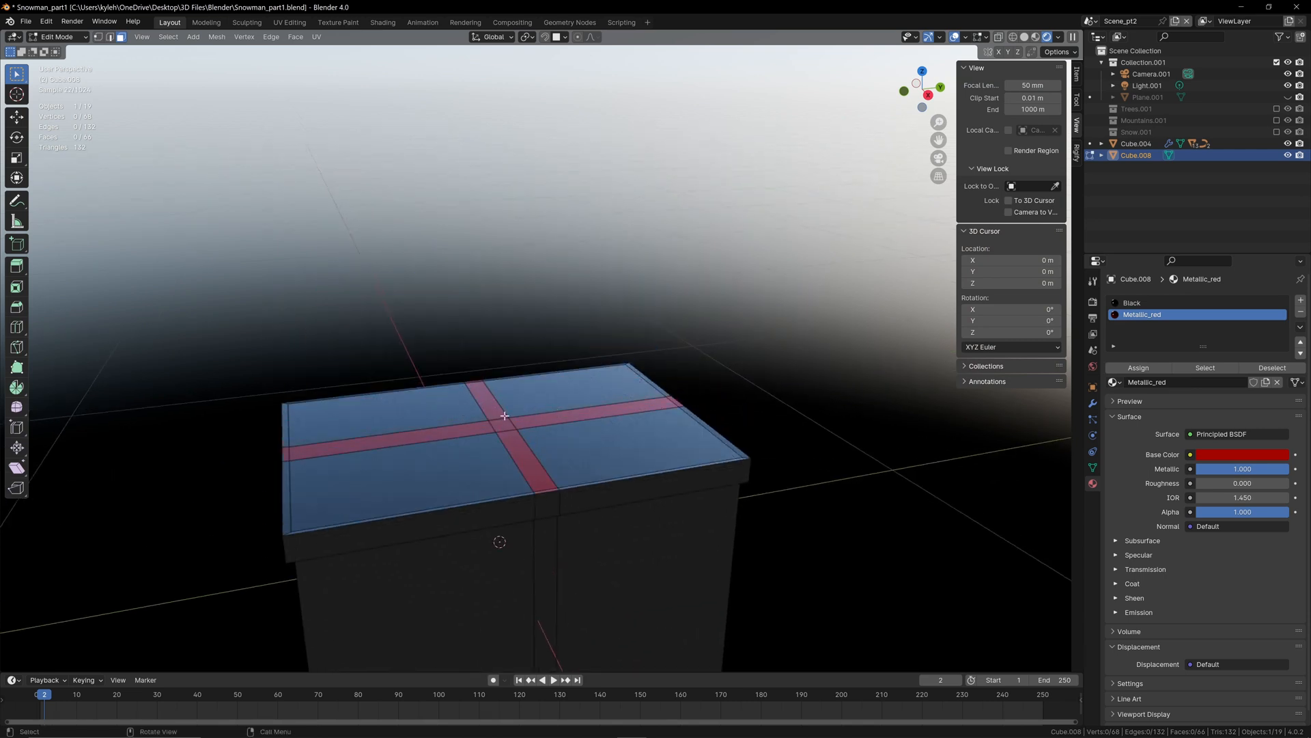
{"action": "middle_click_drag", "start_coordinate": [518, 419], "coordinate": [648, 370]}
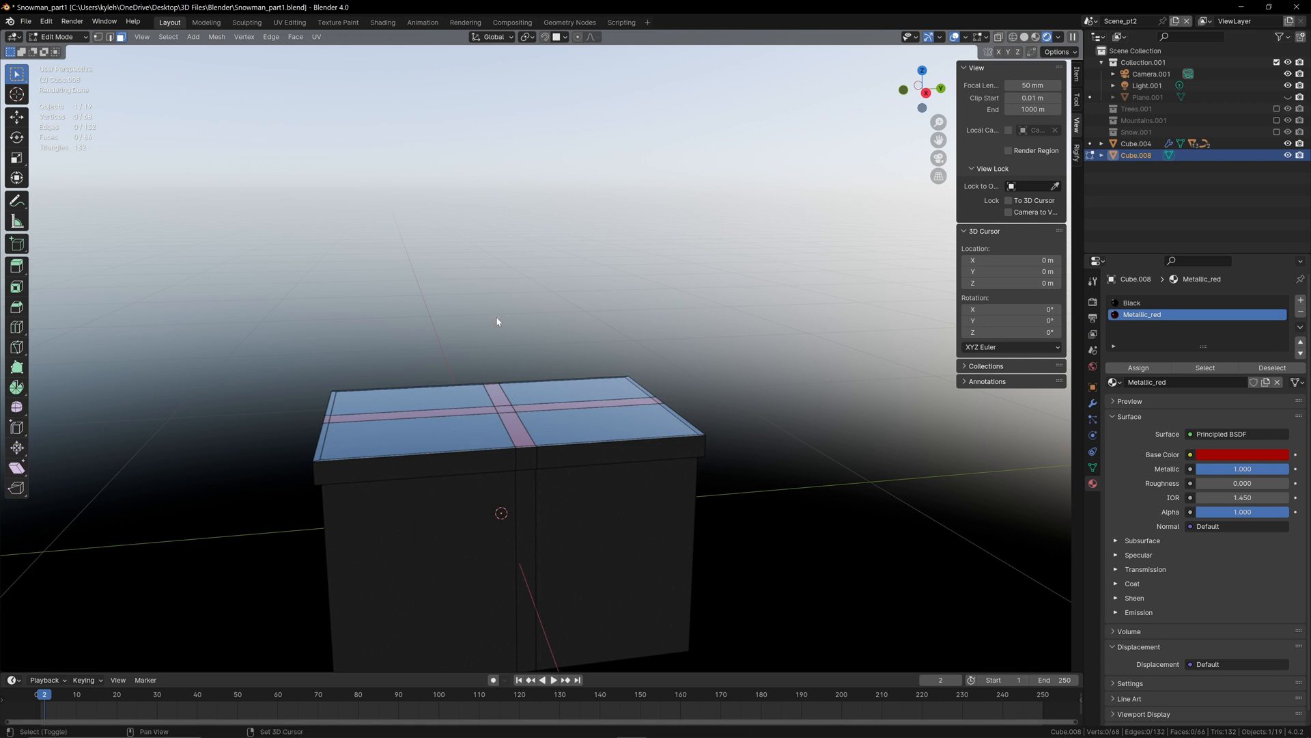
{"action": "key", "text": "shift+a"}
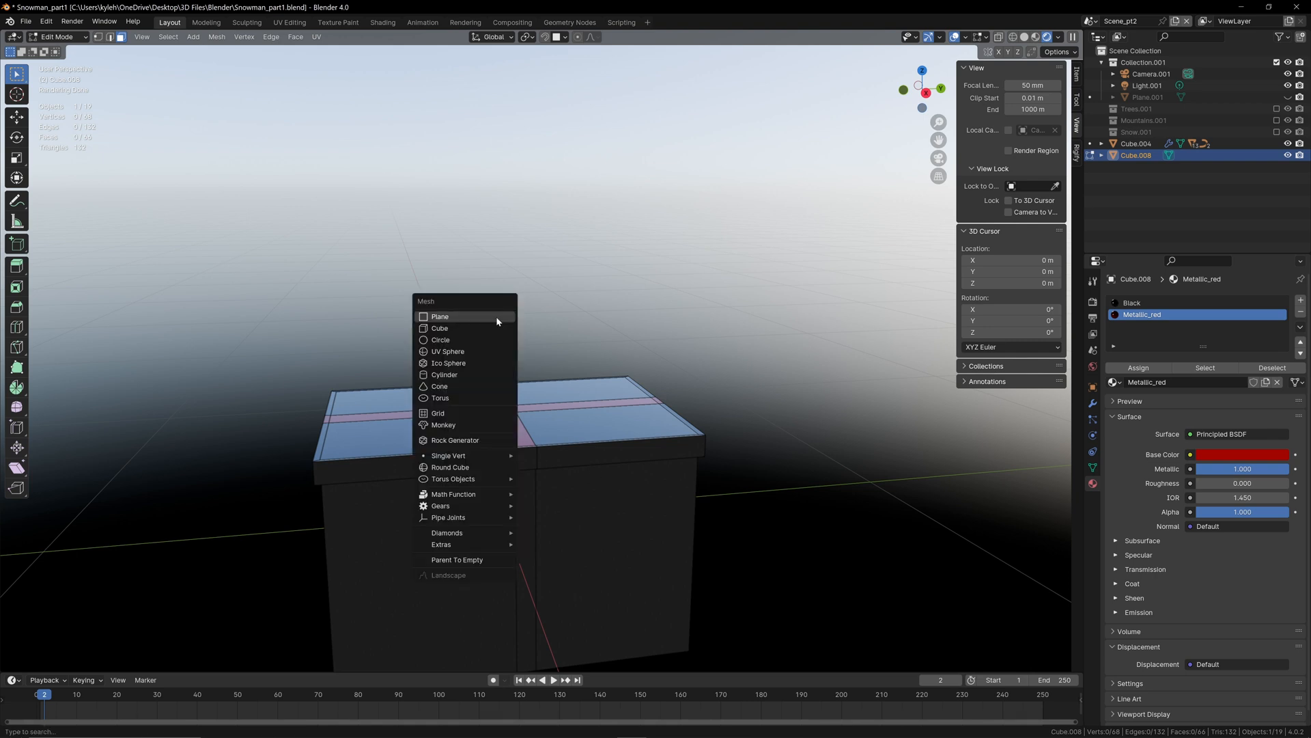
{"action": "left_click", "coordinate": [460, 377]}
{"action": "scroll", "coordinate": [528, 405], "scroll_direction": "down", "scroll_amount": 5}
{"action": "key", "text": "s"}
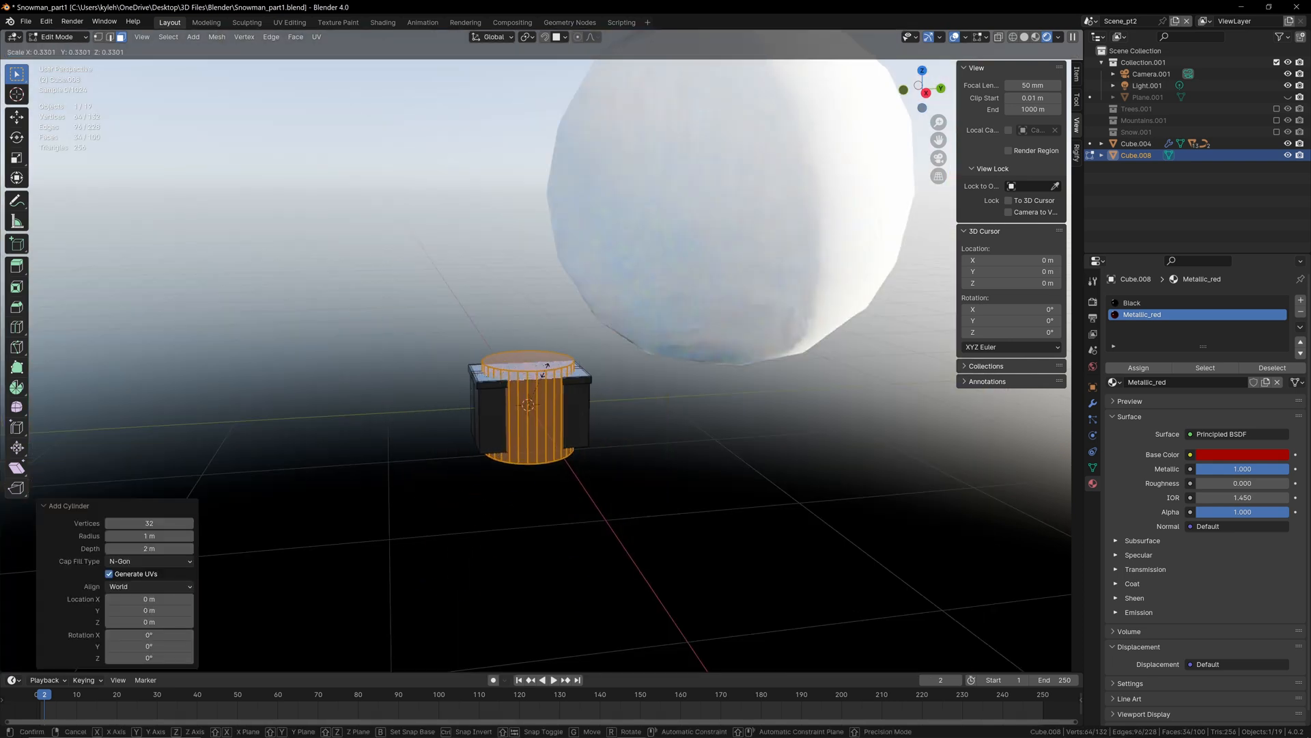
{"action": "left_click", "coordinate": [554, 428]}
Step: Raise the cylinder about 0.69 m above the box and scale it by a factor of about -0.114
{"action": "key", "text": "g"}
{"action": "key", "text": "z"}
{"action": "left_click", "coordinate": [587, 340]}
{"action": "key", "text": "s"}
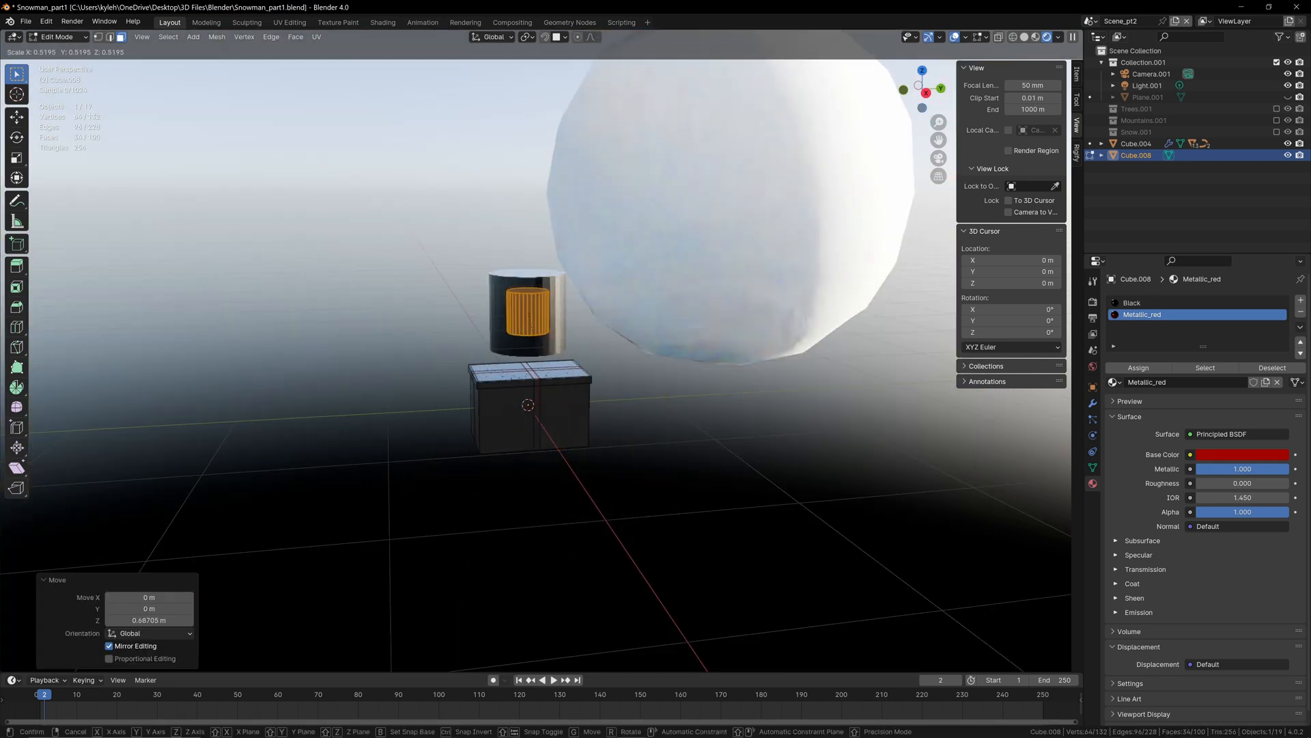
{"action": "left_click", "coordinate": [520, 310]}
Step: Lower the small cylinder about 0.39 m to just above the lid and rotate it 90° onto its side
{"action": "scroll", "coordinate": [543, 296], "scroll_direction": "up", "scroll_amount": 4}
{"action": "scroll", "coordinate": [543, 296], "scroll_direction": "up", "scroll_amount": 2}
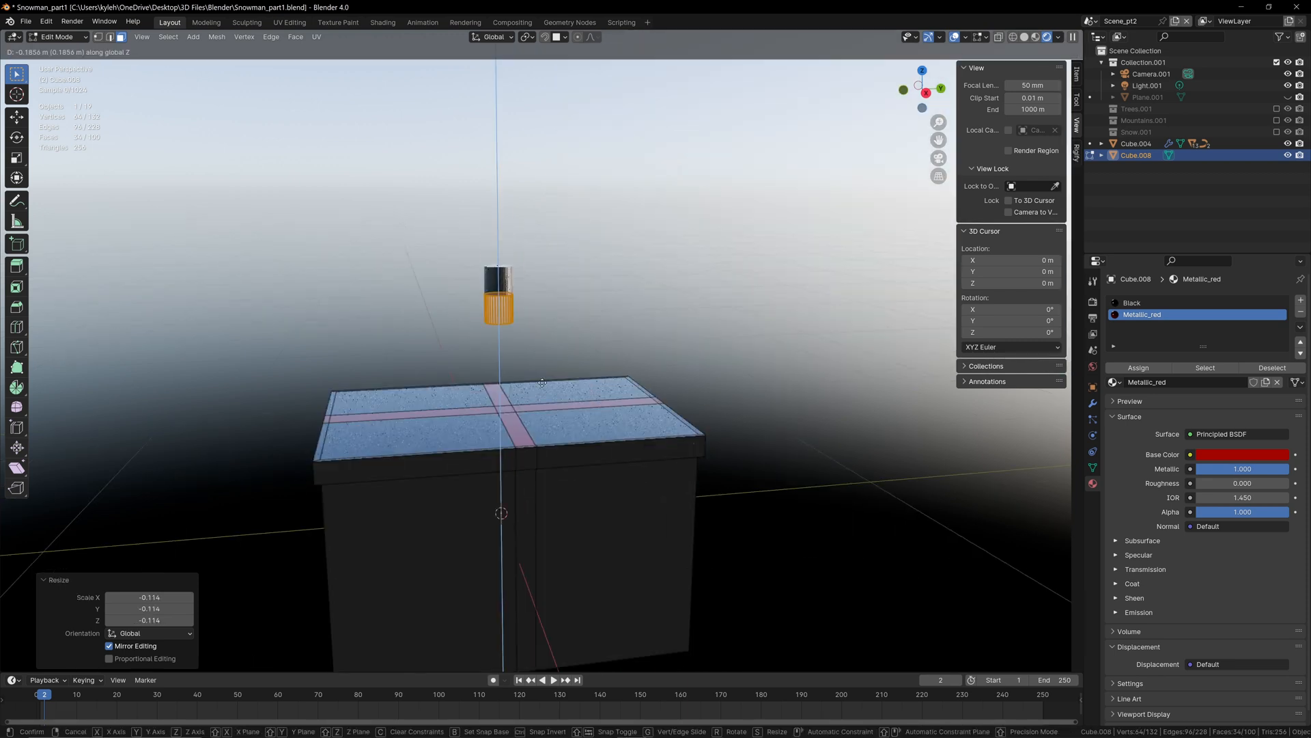
{"action": "key", "text": "g"}
{"action": "key", "text": "z"}
{"action": "left_click", "coordinate": [549, 463]}
{"action": "type", "text": "r"}
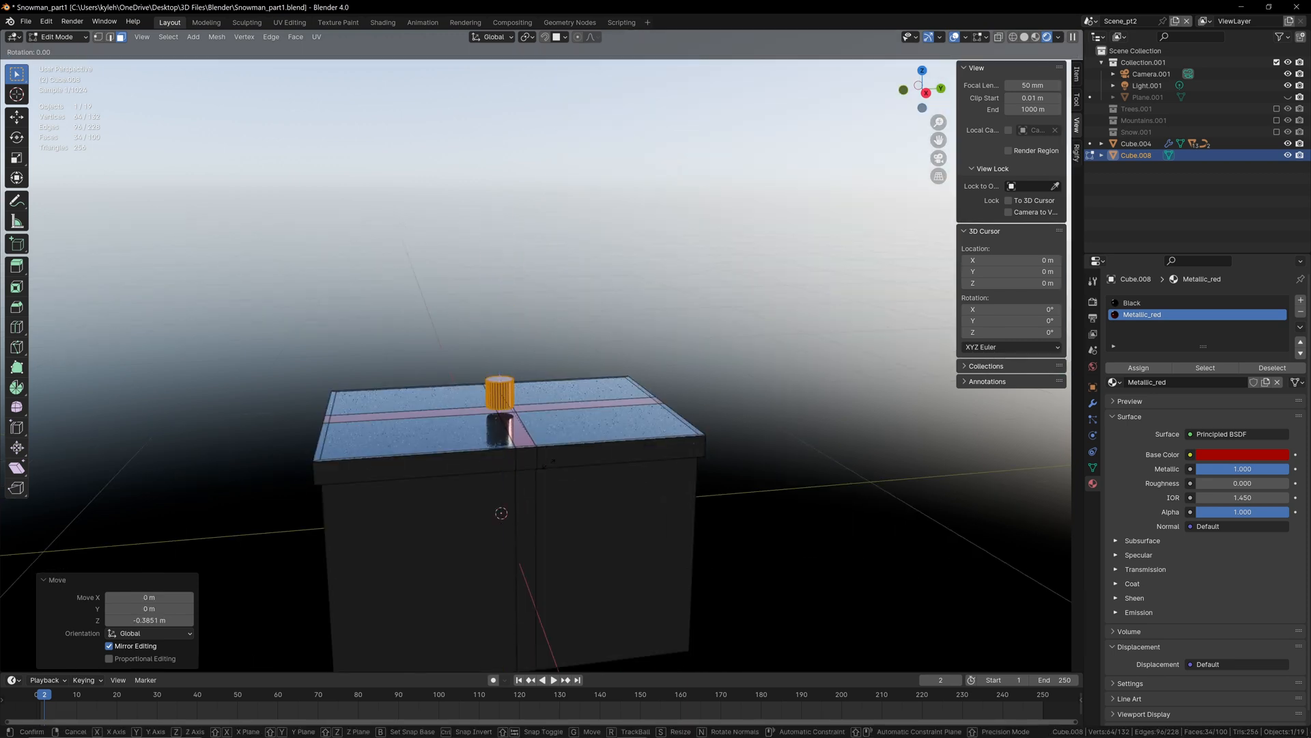
{"action": "type", "text": "90"}
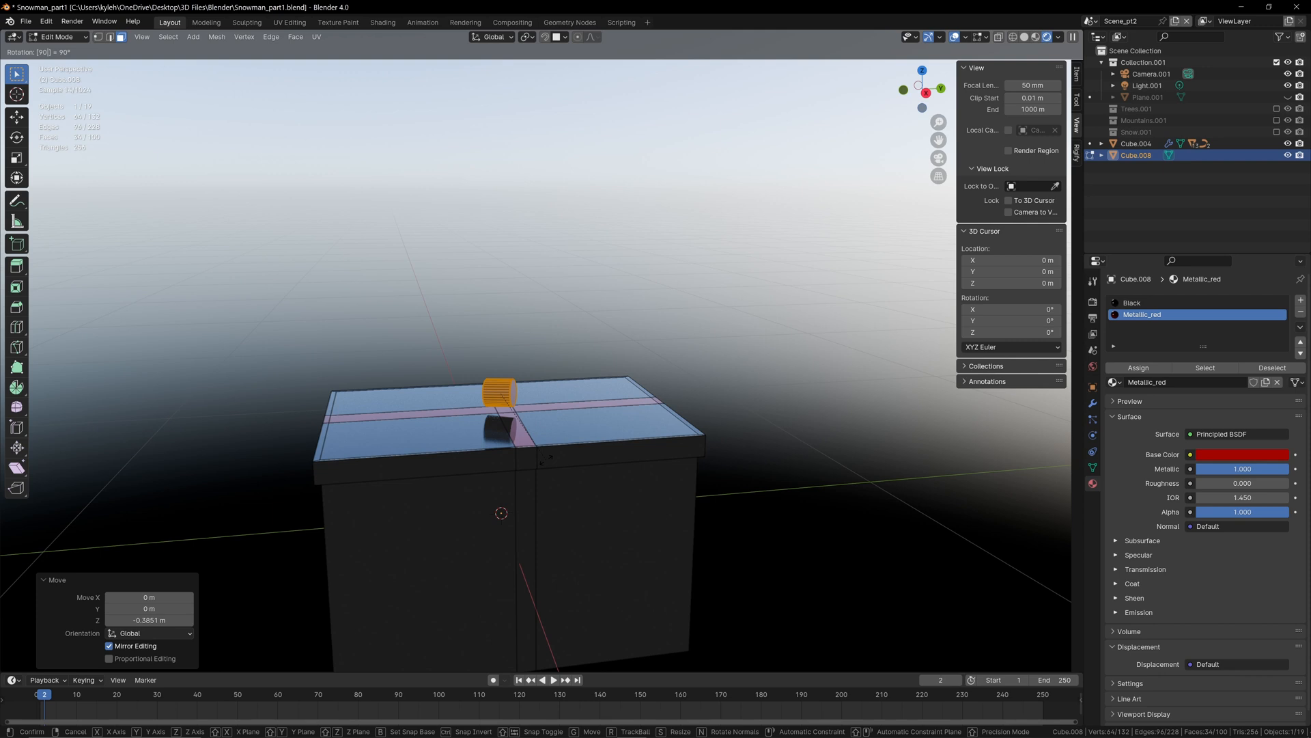
{"action": "left_click", "coordinate": [544, 461]}
{"action": "middle_click_drag", "start_coordinate": [544, 461], "coordinate": [499, 405]}
Step: Flatten the cylinder to about 0.34 along Z and enlarge it uniformly by about 1.3
{"action": "key", "text": "s"}
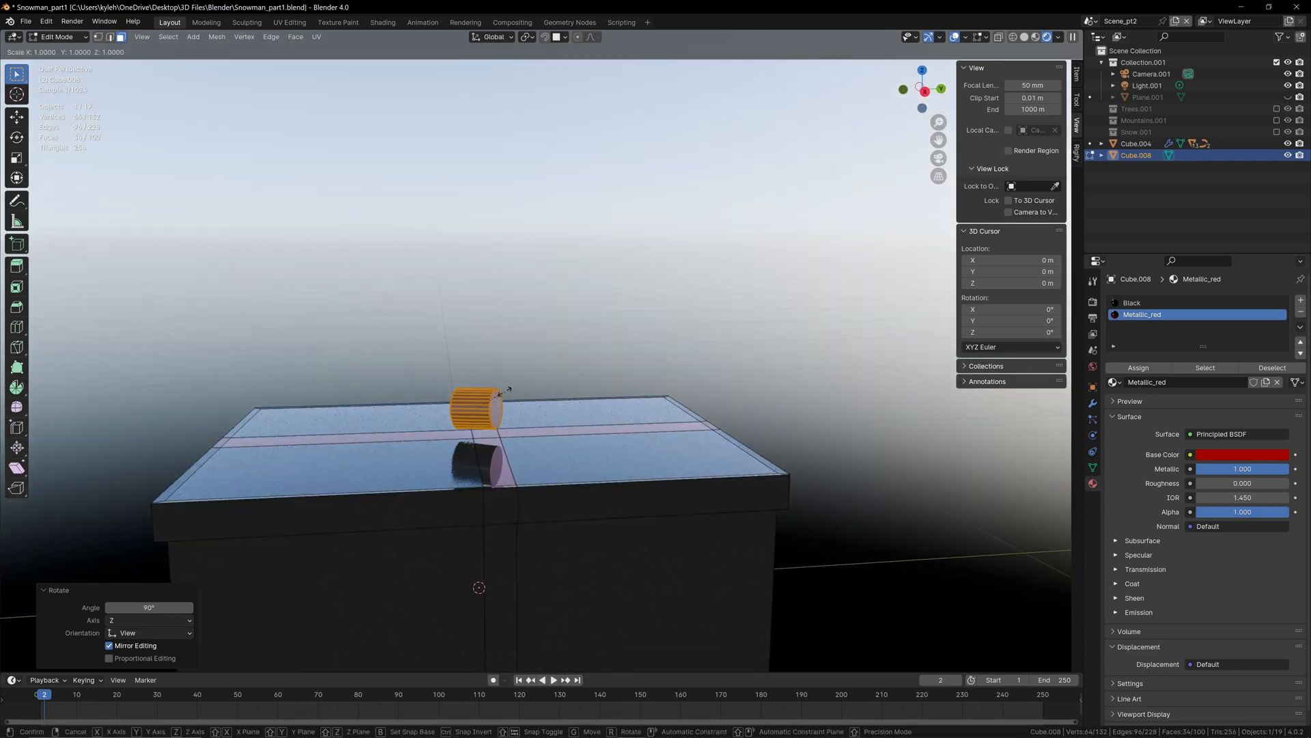
{"action": "key", "text": "z"}
{"action": "left_click", "coordinate": [487, 409]}
{"action": "scroll", "coordinate": [488, 409], "scroll_direction": "up", "scroll_amount": 1}
{"action": "key", "text": "s"}
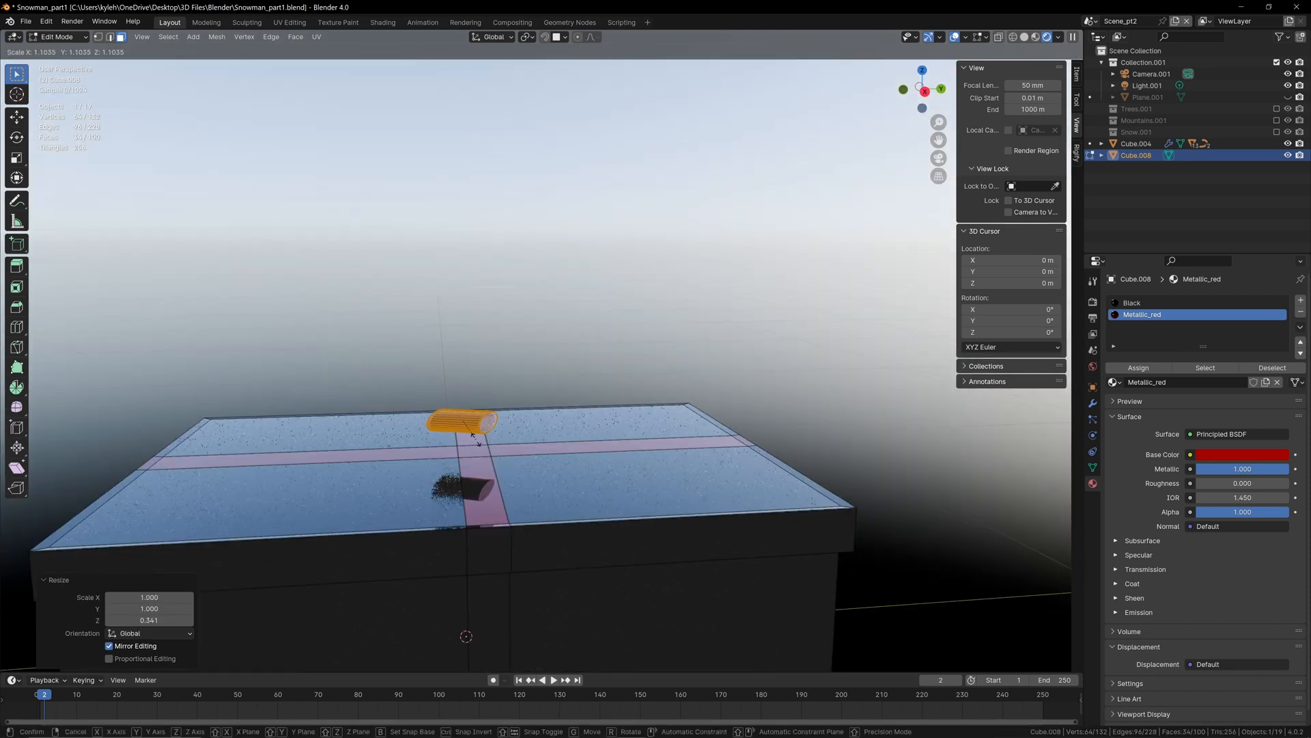
{"action": "left_click", "coordinate": [482, 444]}
Step: Lower the flattened cylinder about 0.03 m along Z toward the ribbon crossing on the lid
{"action": "key", "text": "g"}
{"action": "key", "text": "z"}
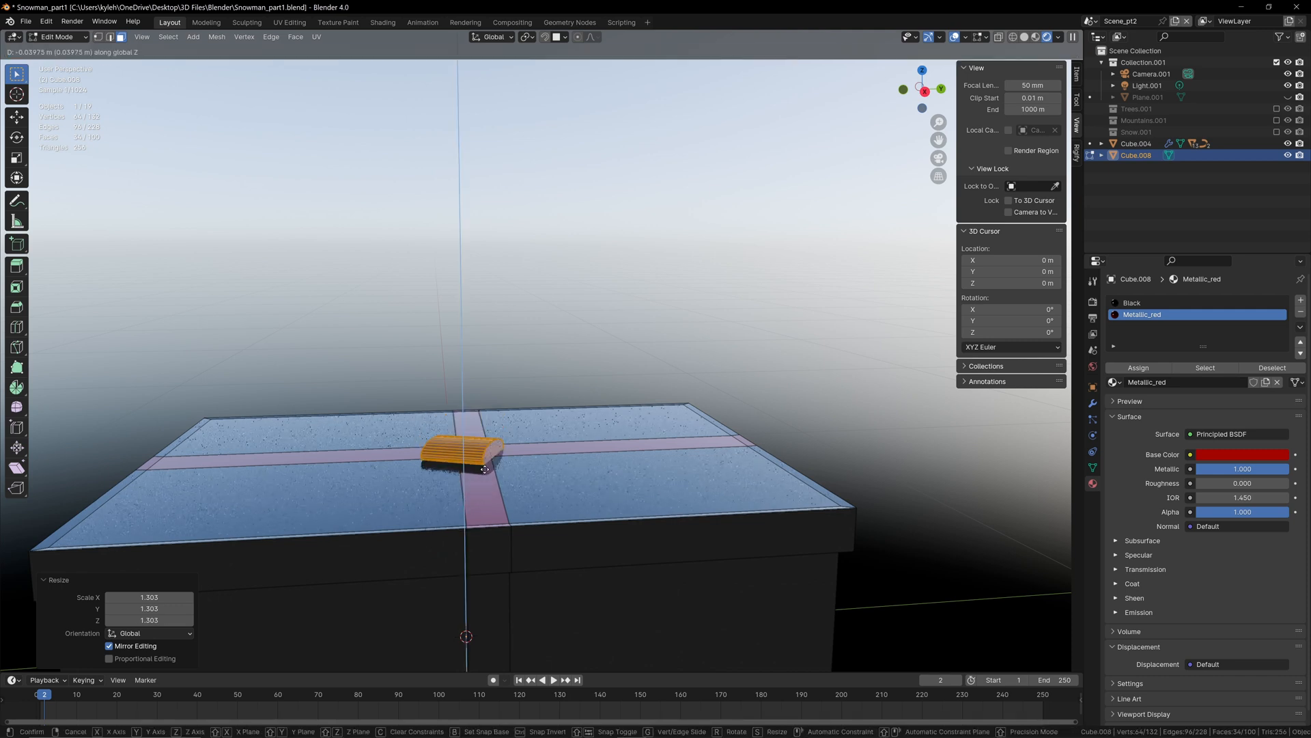
{"action": "left_click", "coordinate": [484, 457]}
Step: Duplicate the flattened cylinder in place, rotate the copy about 69° around Z to form a crossed bow, and deselect it
{"action": "key", "text": "shift+d"}
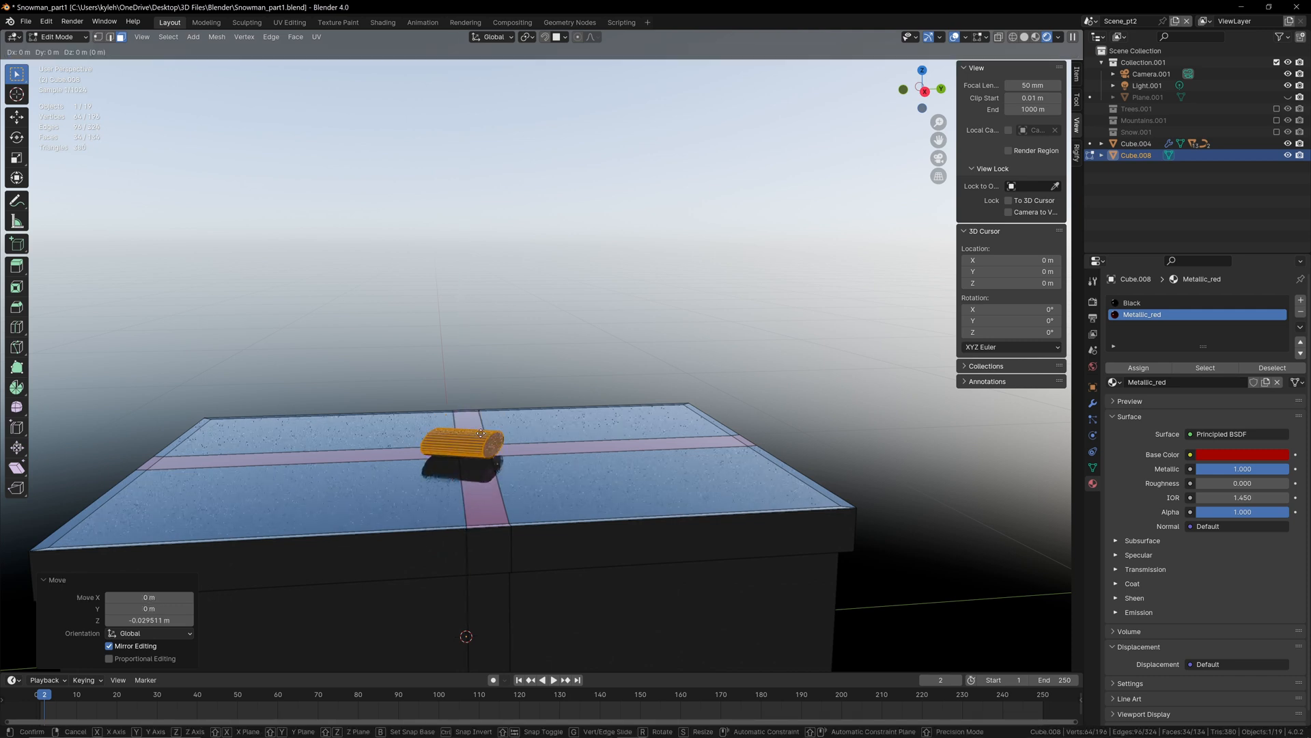
{"action": "key", "text": "r"}
{"action": "key", "text": "z"}
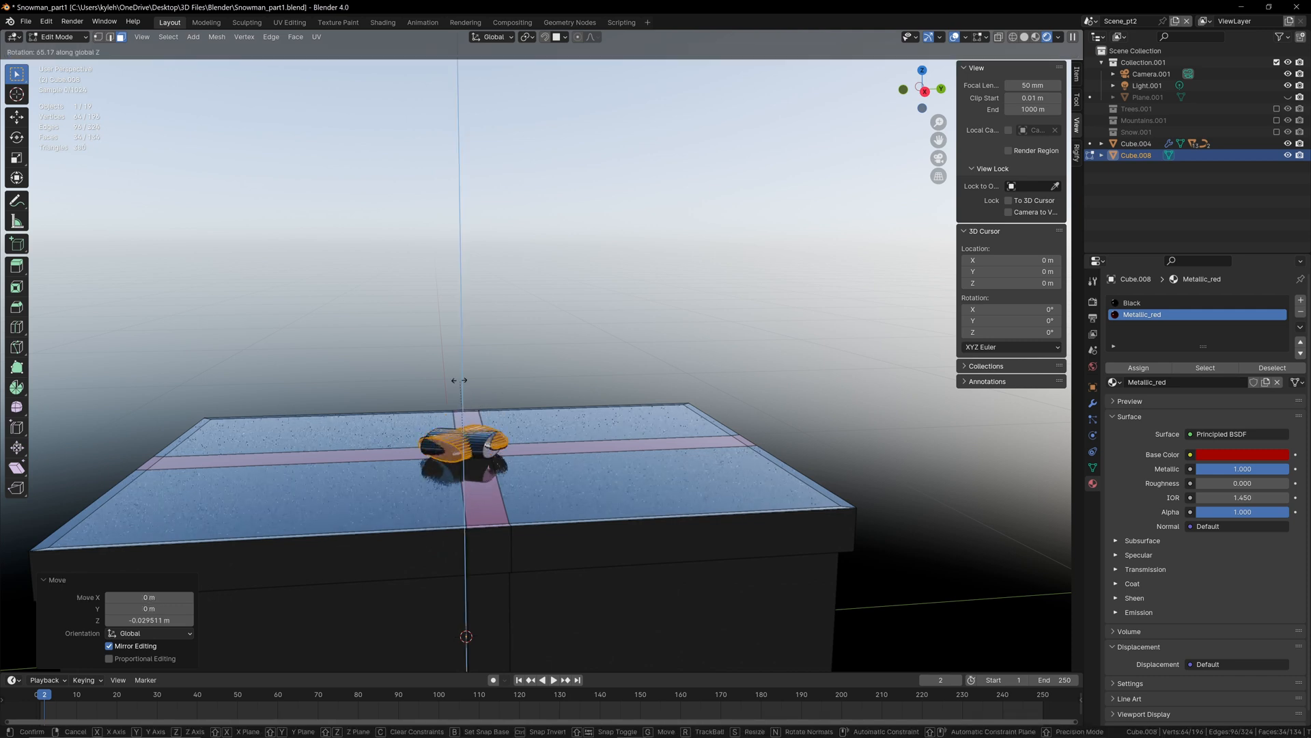
{"action": "left_click", "coordinate": [453, 377]}
{"action": "scroll", "coordinate": [514, 392], "scroll_direction": "up", "scroll_amount": 4}
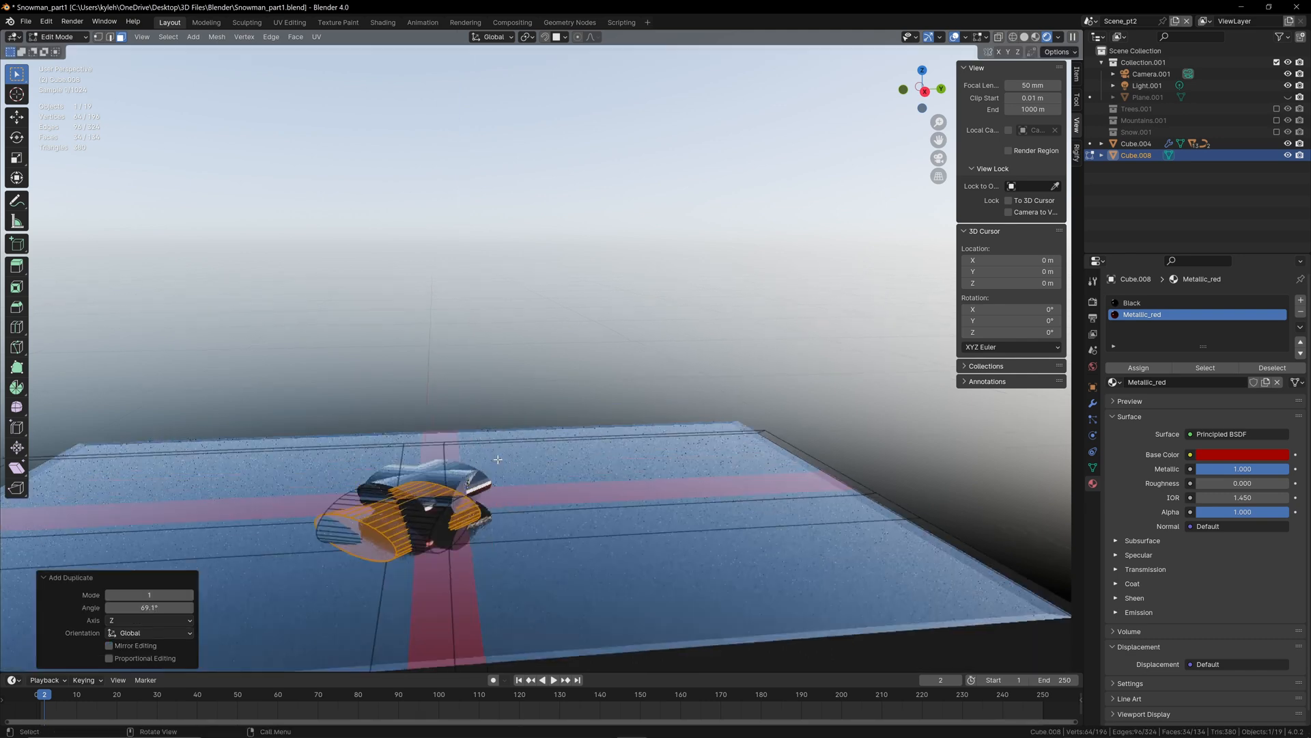
{"action": "left_click", "coordinate": [565, 368]}
Step: Return to Object Mode, try moving the gift box together with its bow, and cancel the move
{"action": "scroll", "coordinate": [565, 367], "scroll_direction": "down", "scroll_amount": 6}
{"action": "scroll", "coordinate": [565, 367], "scroll_direction": "up", "scroll_amount": 2}
{"action": "scroll", "coordinate": [603, 325], "scroll_direction": "down", "scroll_amount": 5}
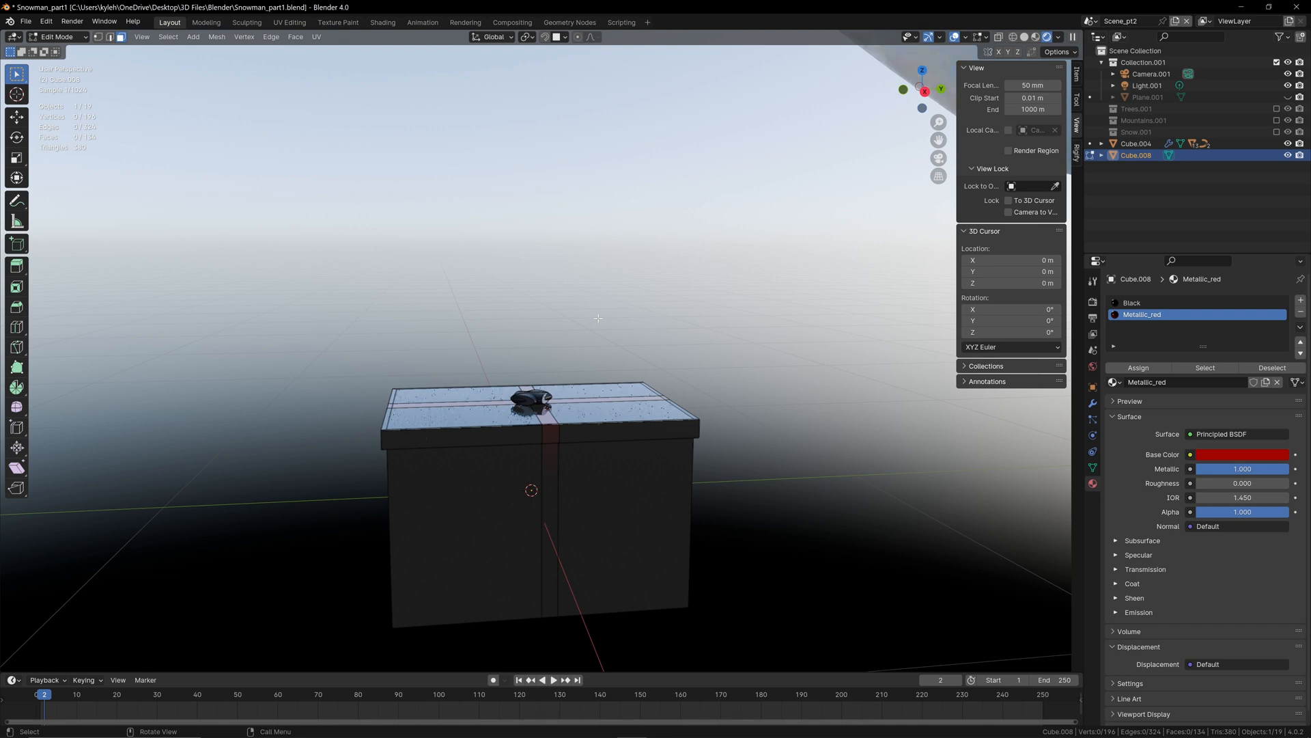
{"action": "key", "text": "Tab"}
{"action": "key", "text": "g"}
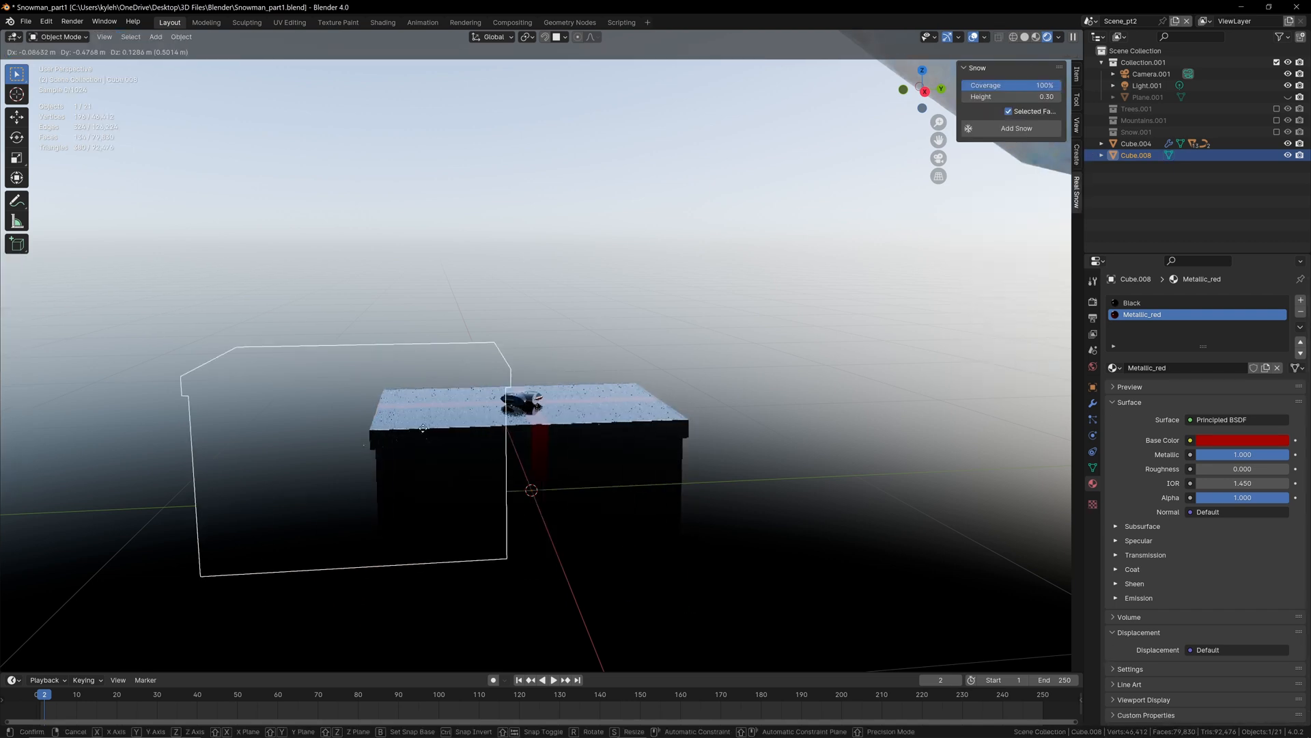
{"action": "right_click", "coordinate": [723, 361]}
{"action": "scroll", "coordinate": [618, 375], "scroll_direction": "down", "scroll_amount": 4}
{"action": "middle_click_drag", "start_coordinate": [613, 374], "coordinate": [608, 380]}
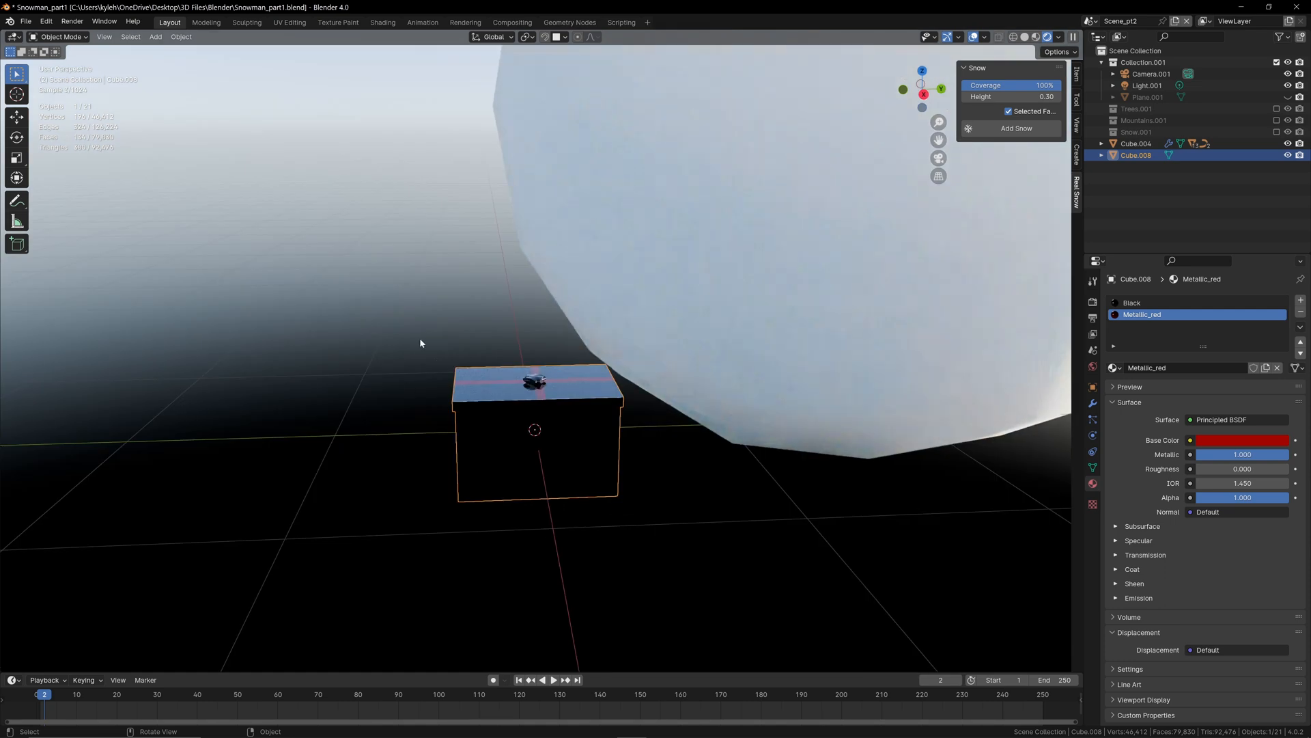
Step: Add a separate cylinder object in Object Mode and move it beside the gift box
{"action": "key", "text": "shift+a"}
{"action": "left_click", "coordinate": [447, 440]}
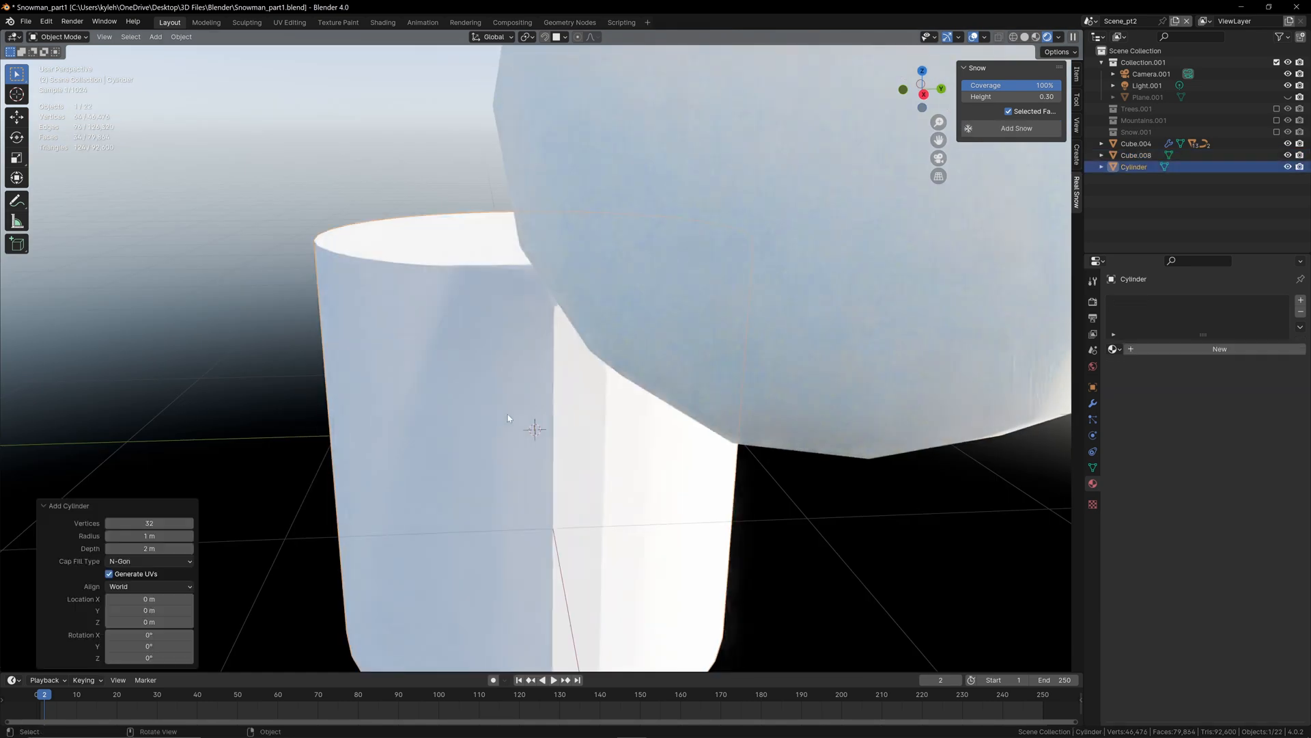
{"action": "key", "text": "g"}
{"action": "left_click", "coordinate": [124, 340]}
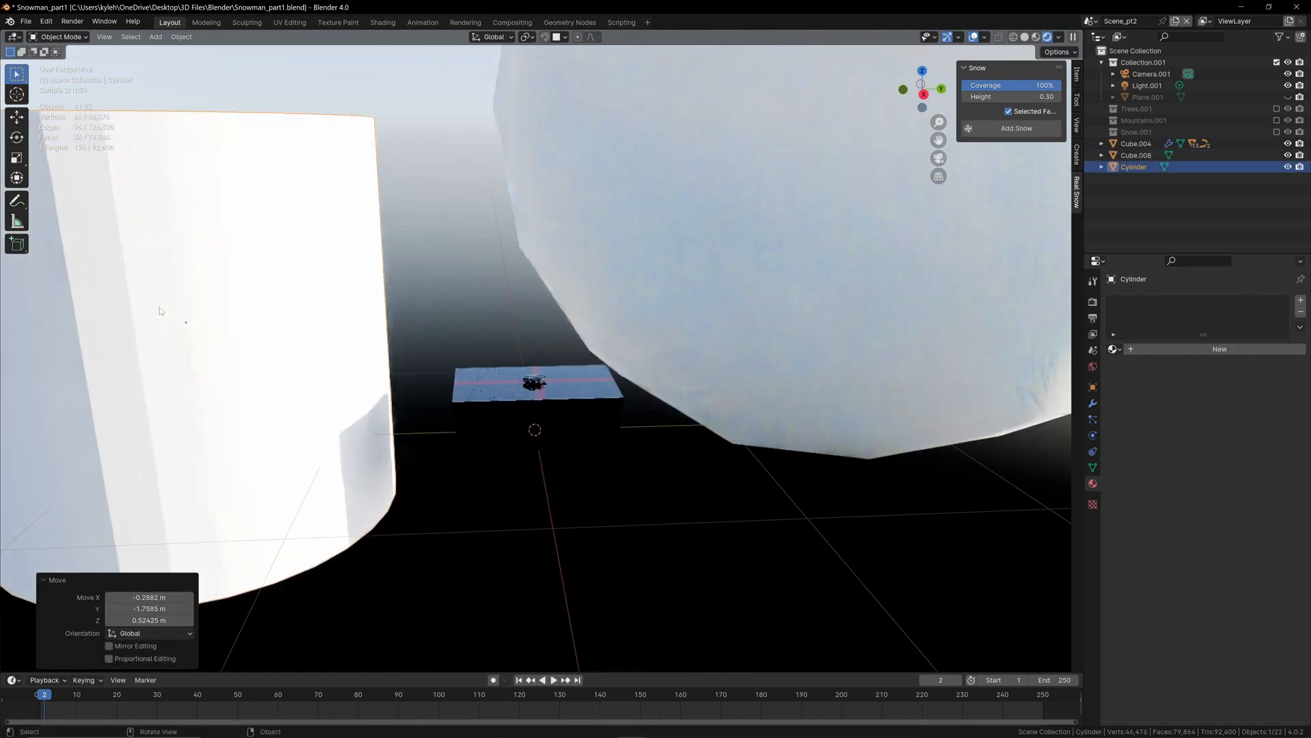
Step: Try moving the gift box independently of the separate cylinder, cancel the move, and delete that cylinder
{"action": "left_click", "coordinate": [509, 427]}
{"action": "key", "text": "g"}
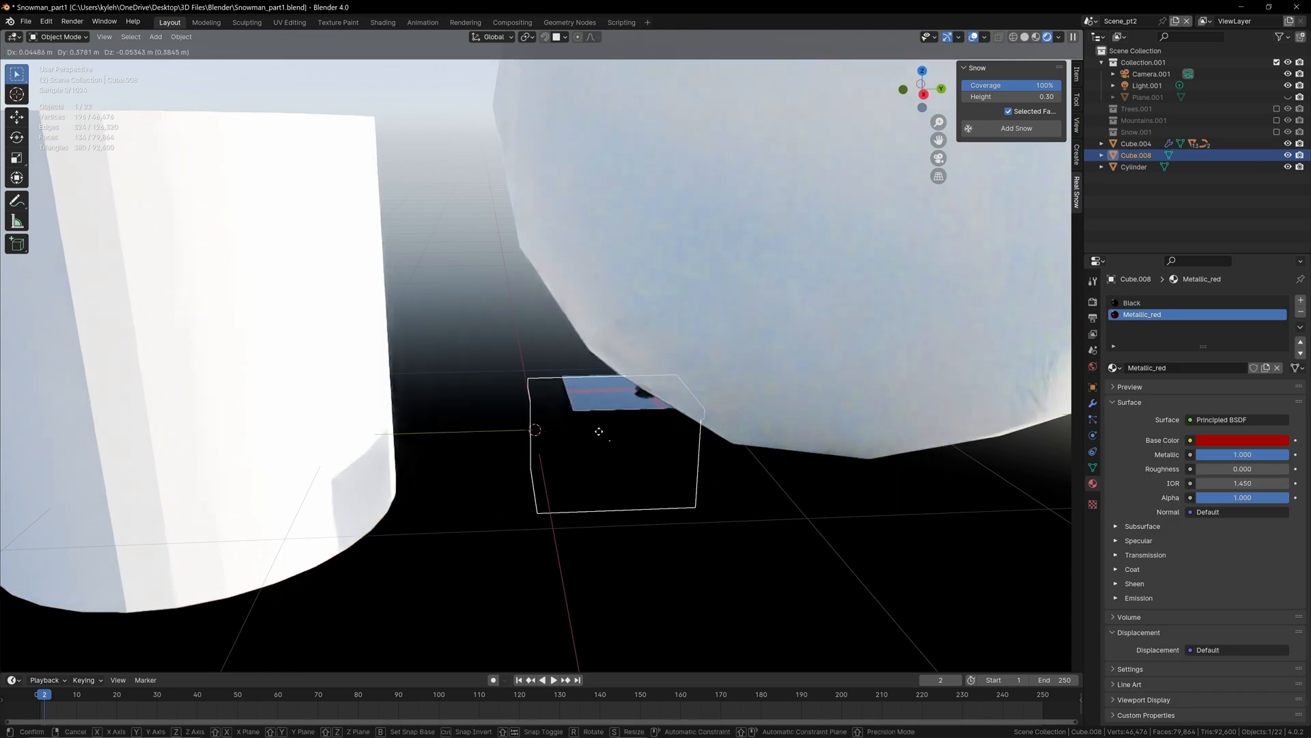
{"action": "right_click", "coordinate": [415, 423]}
{"action": "left_click", "coordinate": [331, 387]}
{"action": "key", "text": "Delete"}
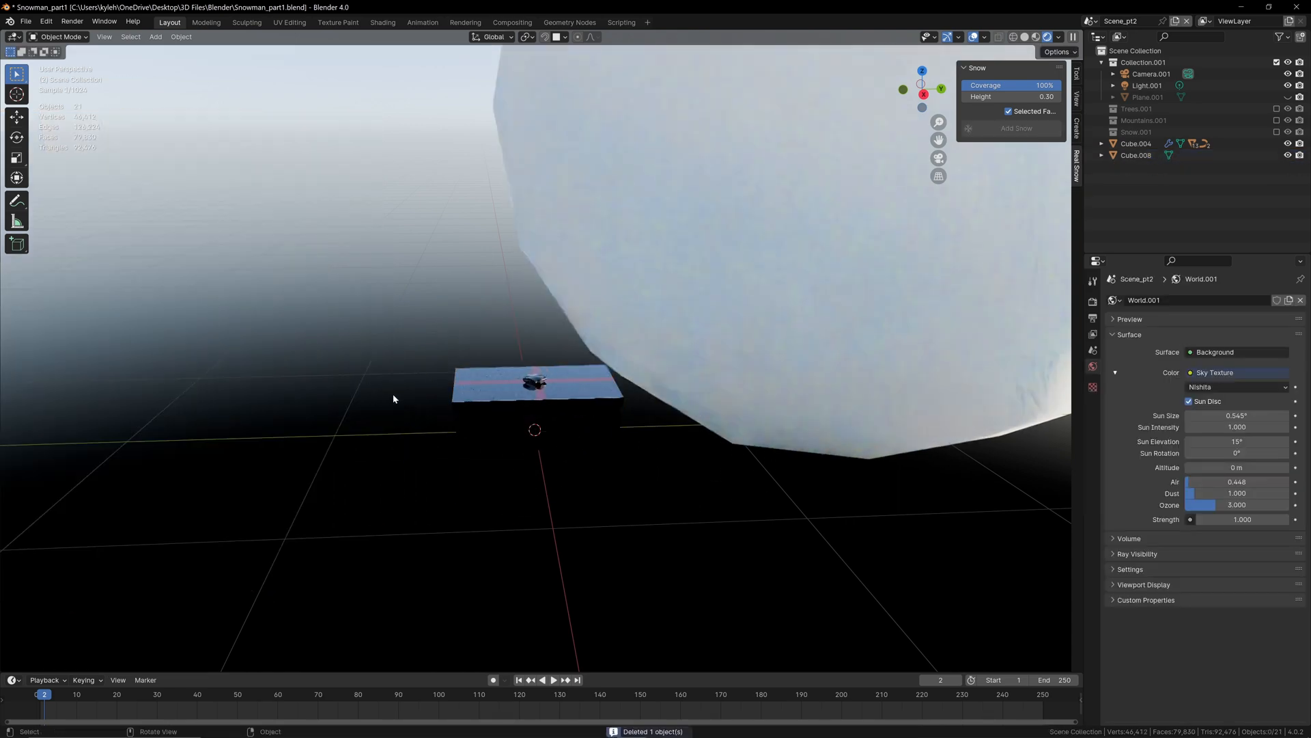
Step: Select the gift box and enter Edit Mode with its bow in close view
{"action": "scroll", "coordinate": [483, 462], "scroll_direction": "up", "scroll_amount": 4}
{"action": "middle_click_drag", "start_coordinate": [504, 451], "coordinate": [462, 420]}
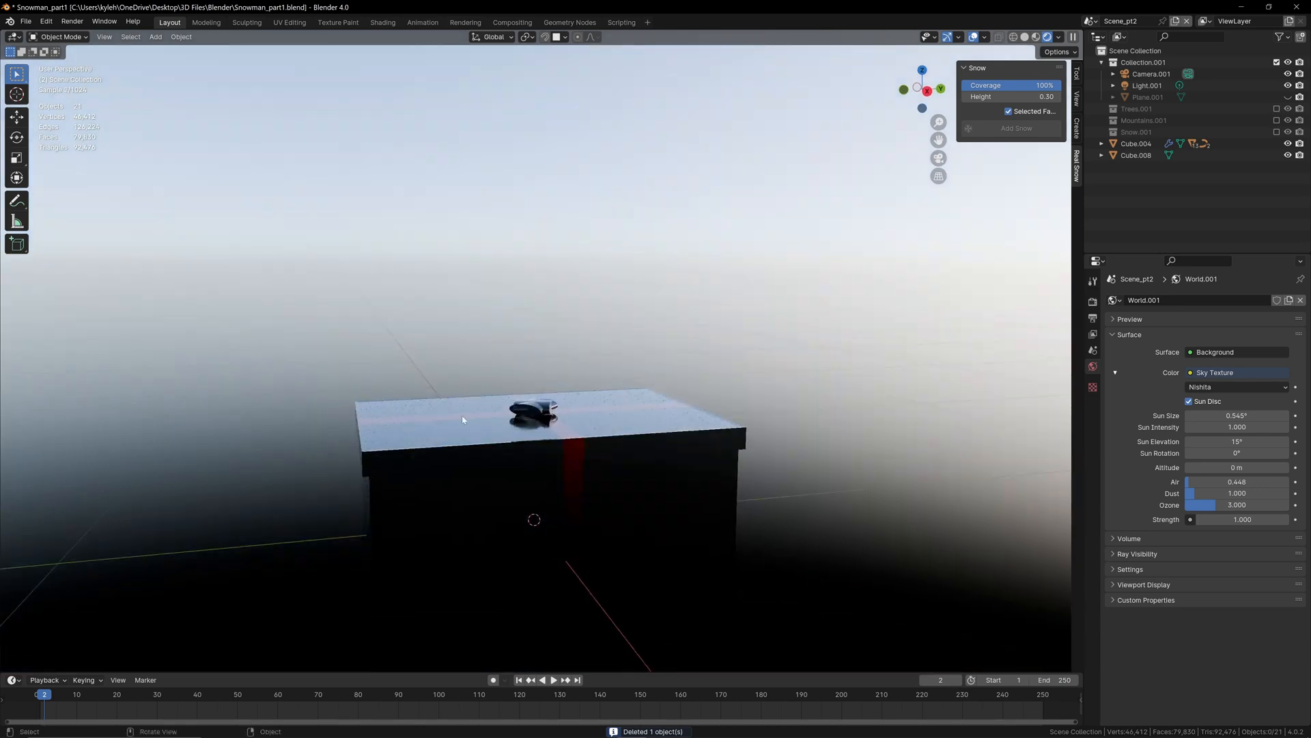
{"action": "middle_click_drag", "start_coordinate": [515, 464], "coordinate": [497, 460]}
{"action": "scroll", "coordinate": [496, 459], "scroll_direction": "up", "scroll_amount": 2}
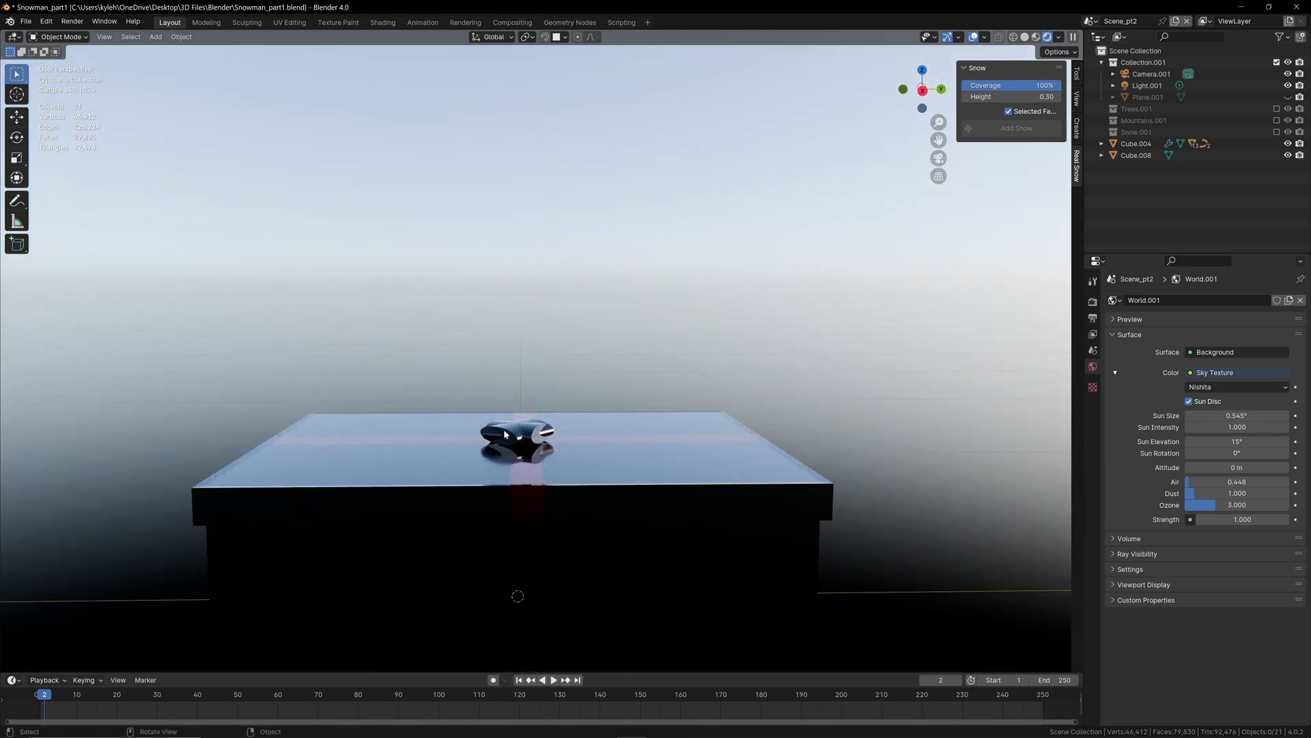
{"action": "left_click", "coordinate": [470, 476]}
{"action": "key", "text": "Tab"}
{"action": "scroll", "coordinate": [439, 337], "scroll_direction": "up", "scroll_amount": 2}
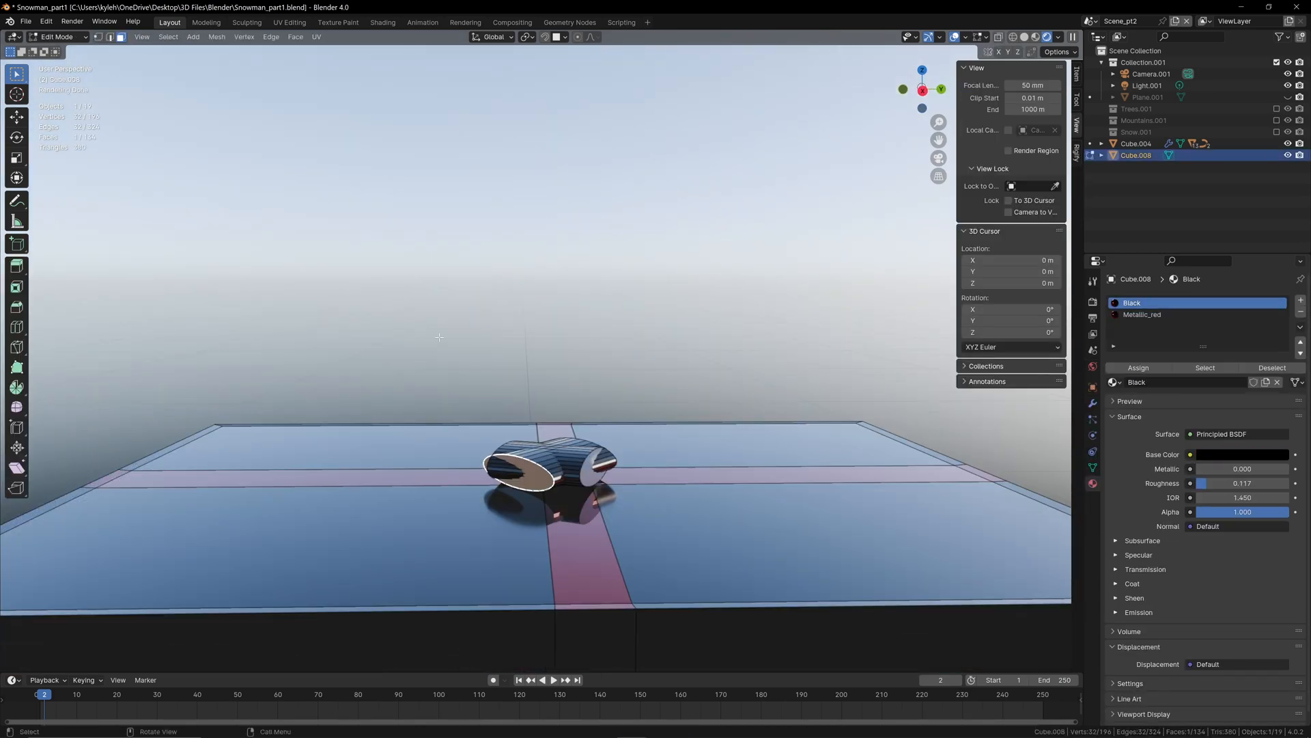
{"action": "middle_click_drag", "start_coordinate": [482, 414], "coordinate": [545, 434]}
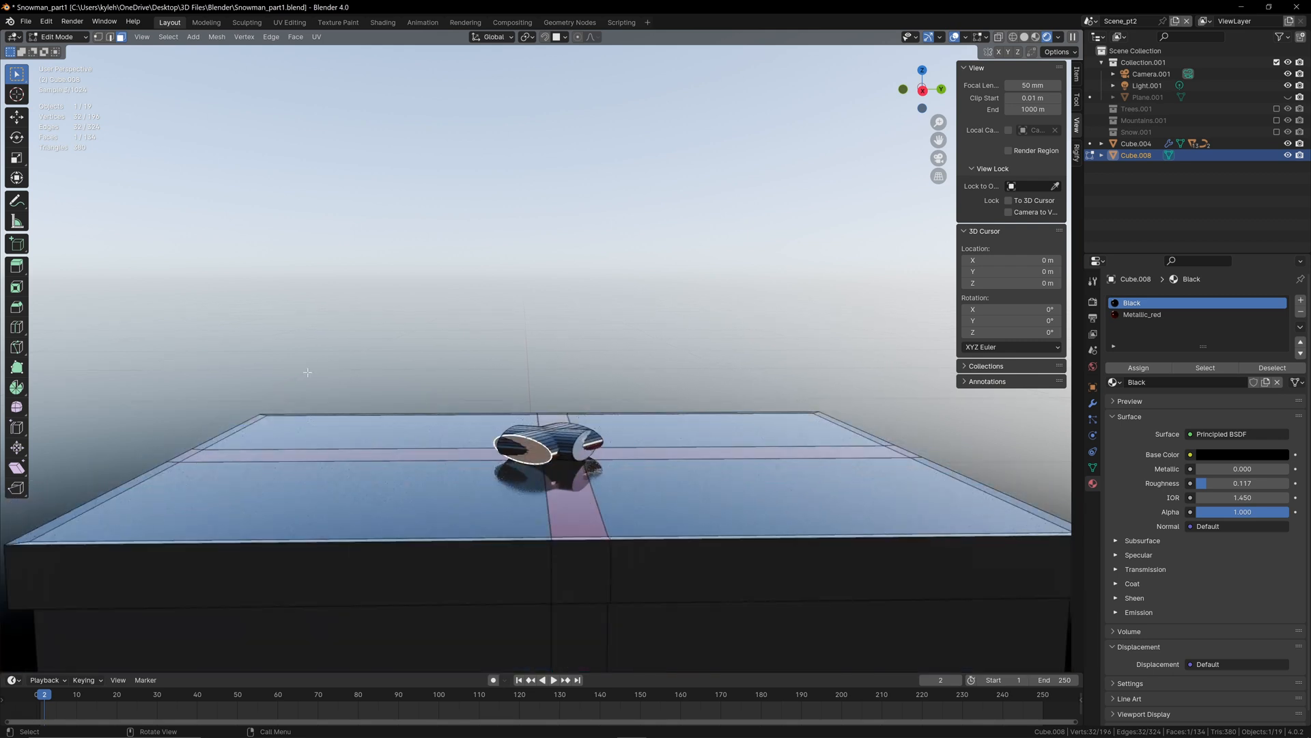
Step: Select all linked faces of one bow cylinder, try moving it, and cancel the move
{"action": "left_click", "coordinate": [575, 436]}
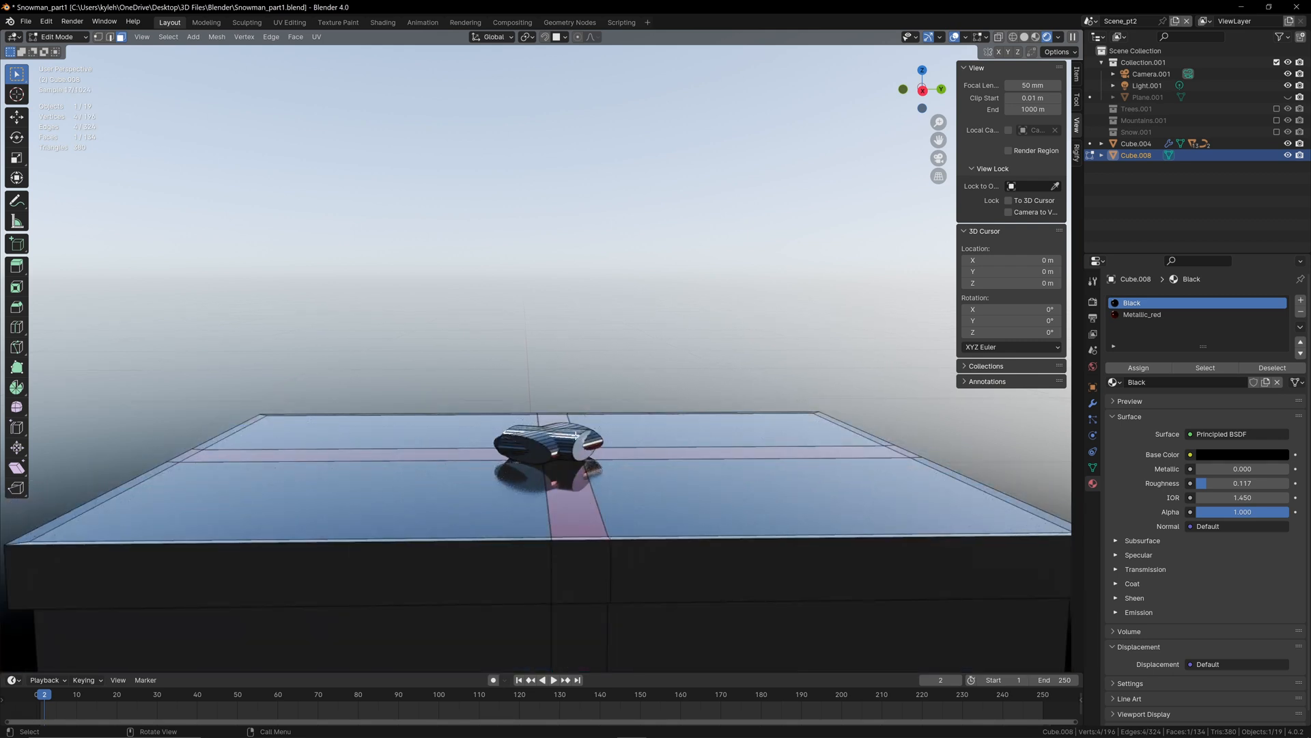
{"action": "key", "text": "ctrl+l"}
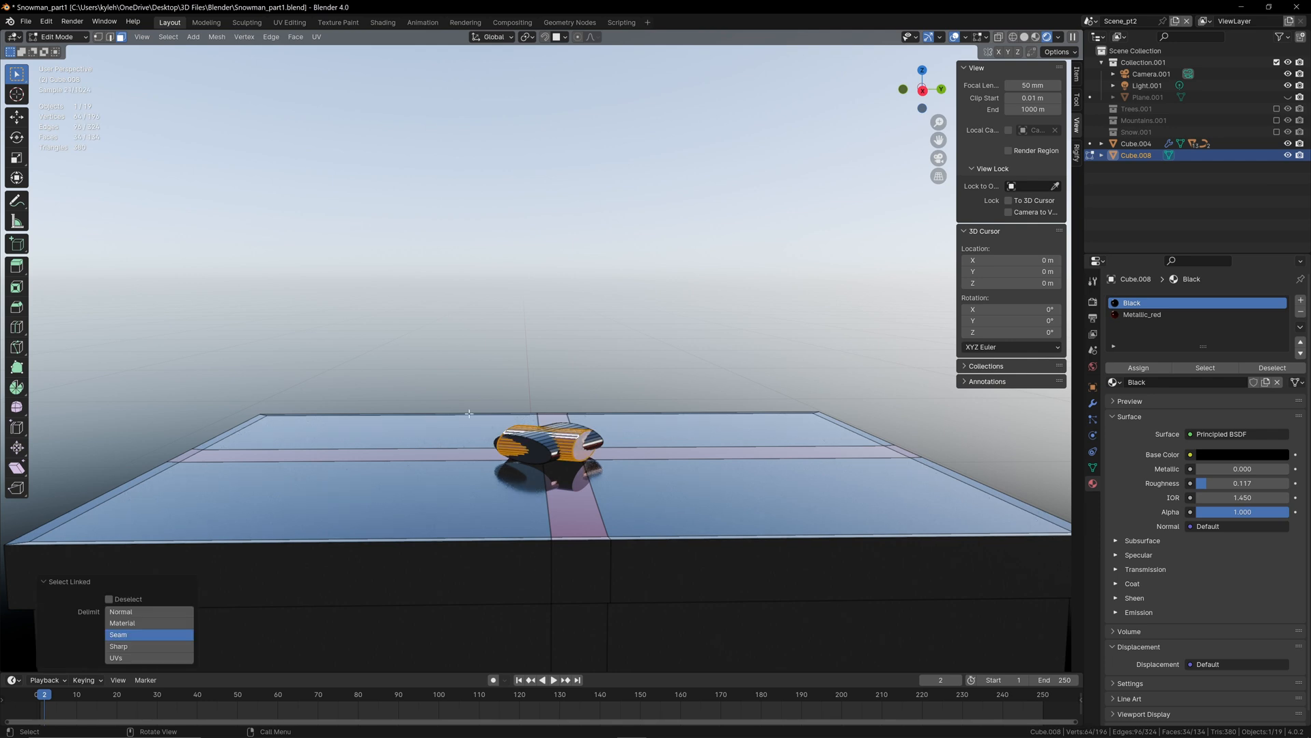
{"action": "key", "text": "g"}
{"action": "right_click", "coordinate": [700, 519]}
Step: Select all linked faces of the box body, try moving it away from the bow, and cancel the move
{"action": "left_click", "coordinate": [700, 521]}
{"action": "key", "text": "l"}
{"action": "key", "text": "g"}
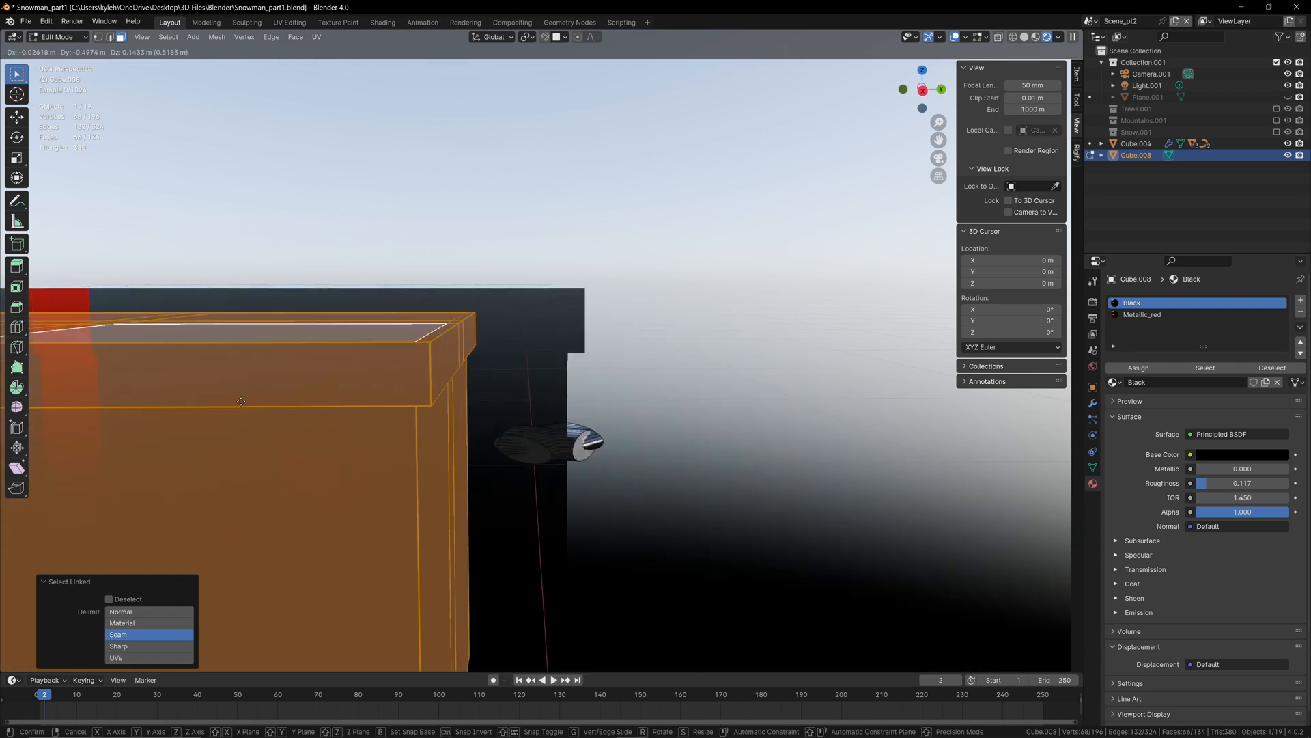
{"action": "right_click", "coordinate": [546, 413]}
{"action": "scroll", "coordinate": [517, 474], "scroll_direction": "down", "scroll_amount": 3}
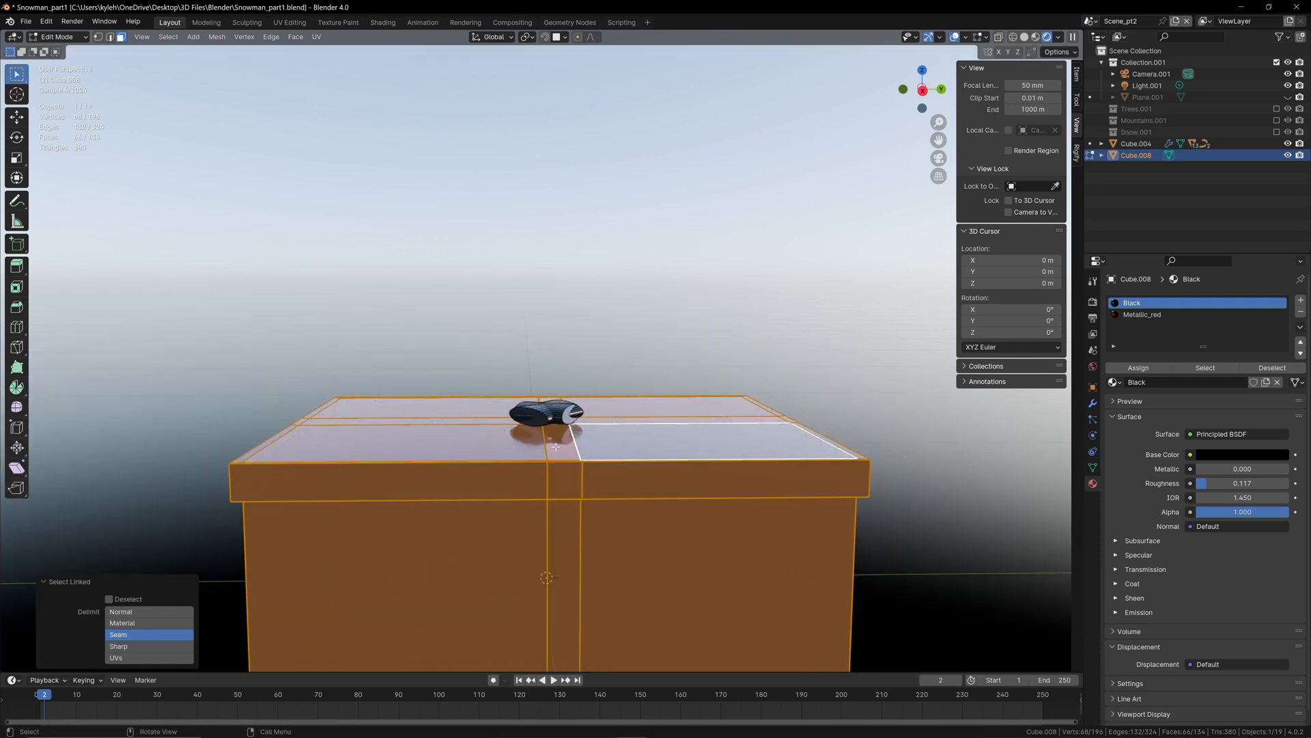
{"action": "scroll", "coordinate": [543, 504], "scroll_direction": "up", "scroll_amount": 3}
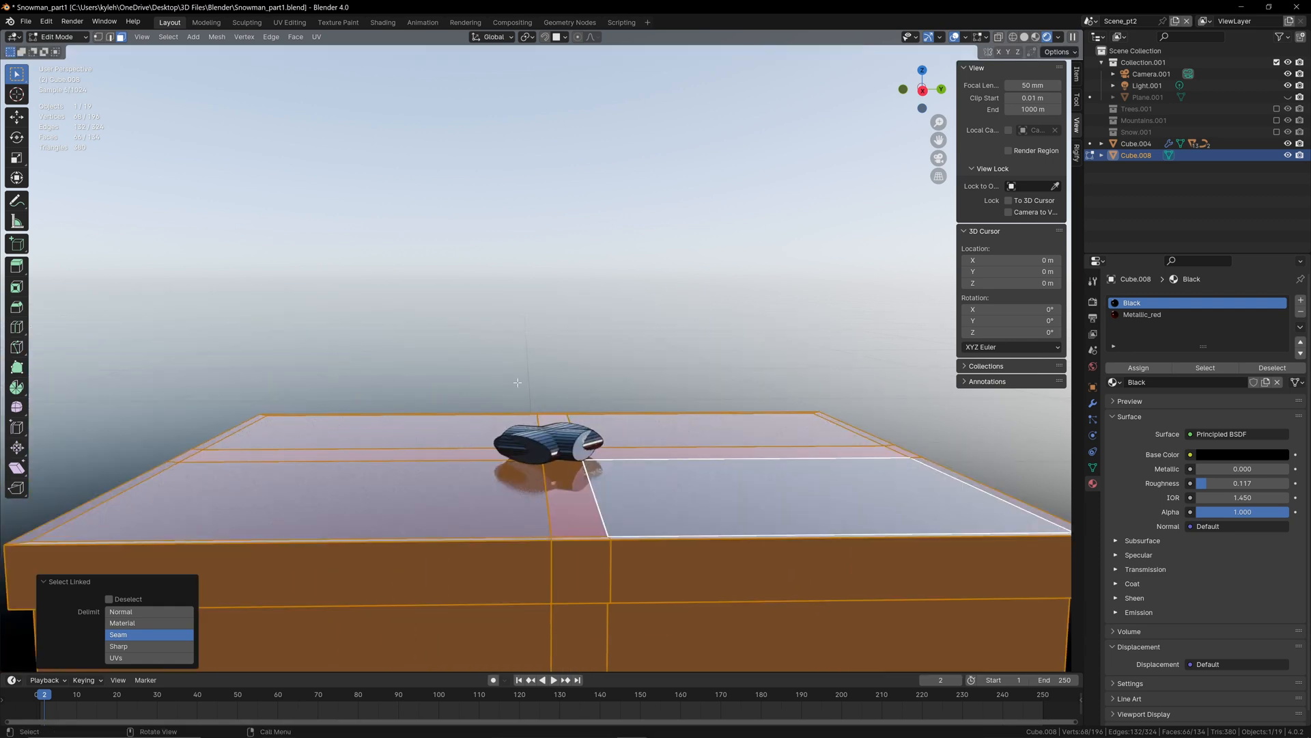
{"action": "scroll", "coordinate": [541, 471], "scroll_direction": "up", "scroll_amount": 2}
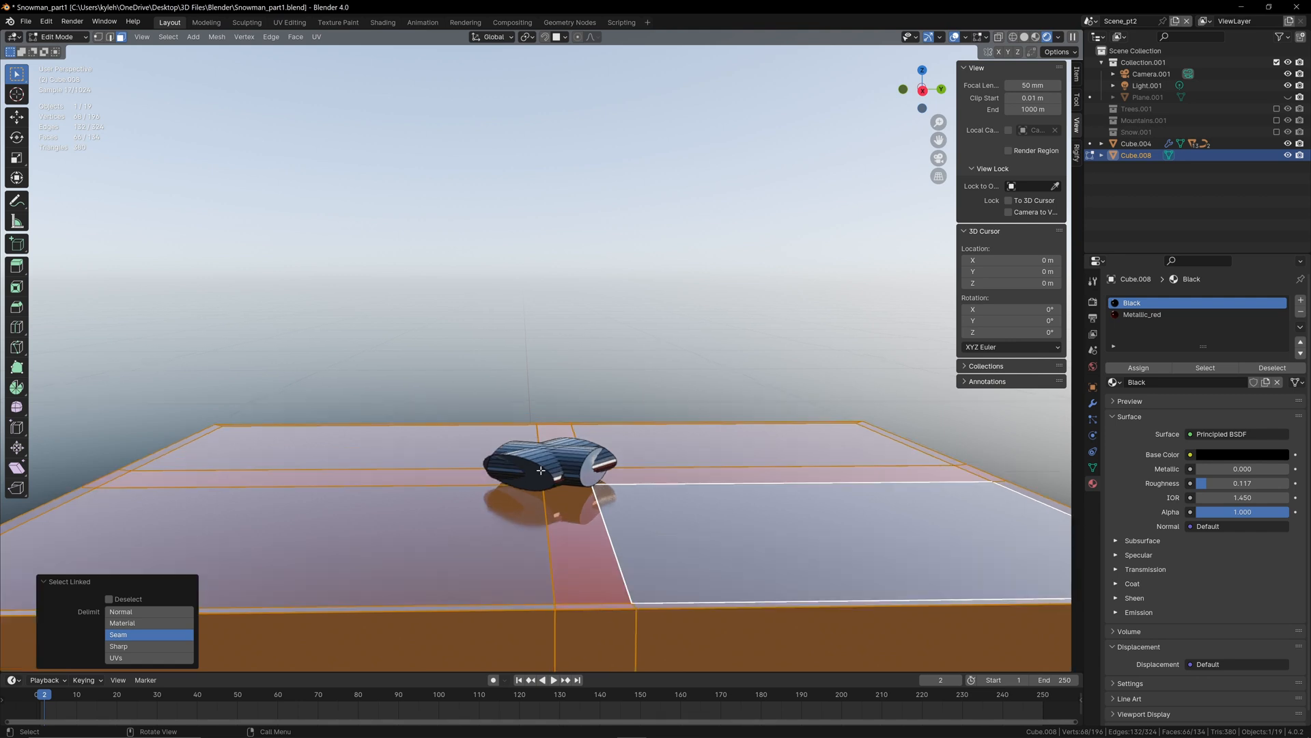
Step: Select all linked faces of both bow cylinders and assign the Metallic_red material to them
{"action": "left_click", "coordinate": [536, 461]}
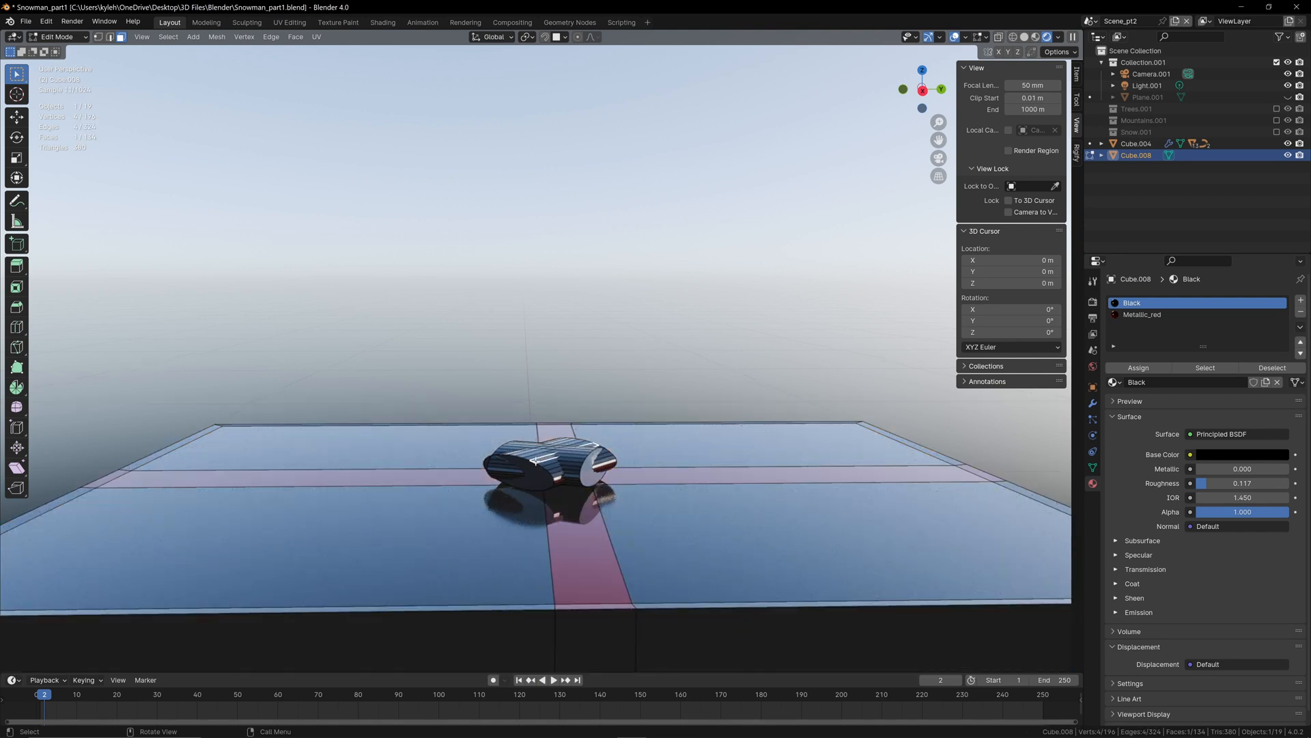
{"action": "key", "text": "l"}
{"action": "left_click", "coordinate": [582, 463], "text": "shift"}
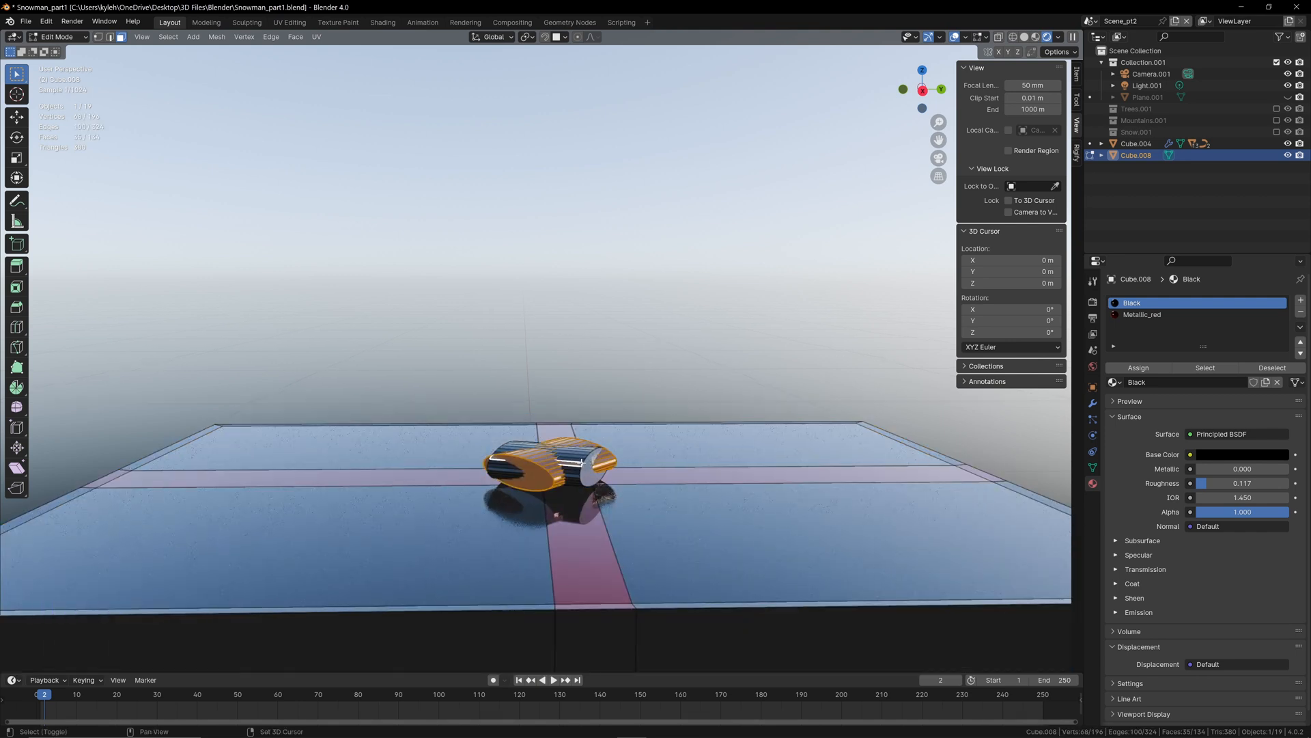
{"action": "key", "text": "l"}
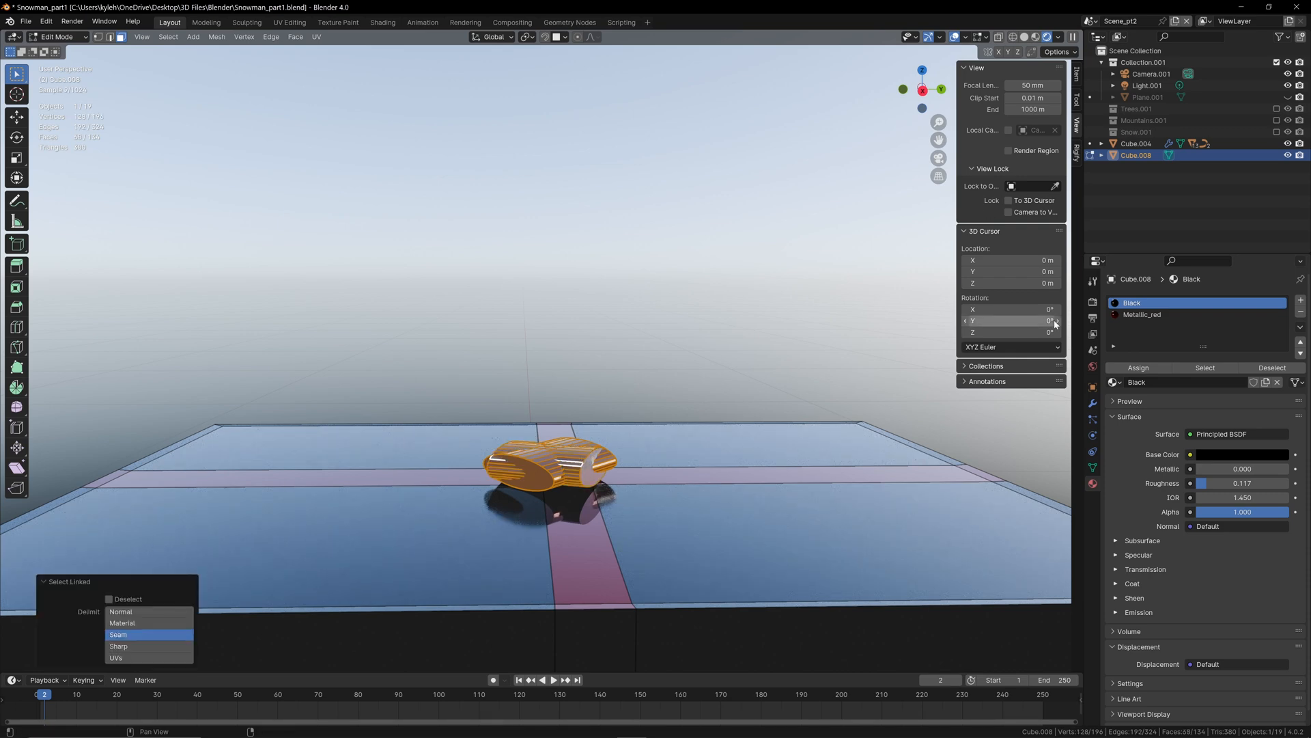
{"action": "left_click", "coordinate": [1143, 315]}
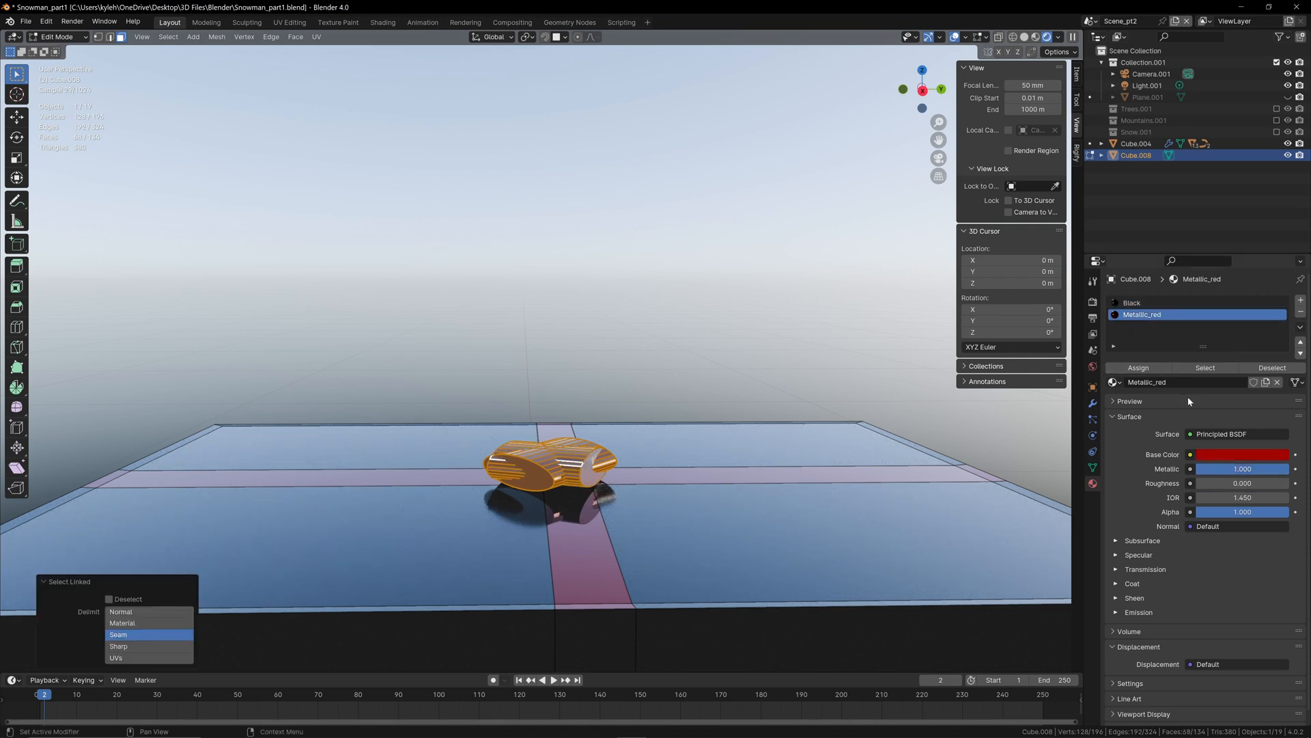
{"action": "left_click", "coordinate": [1137, 369]}
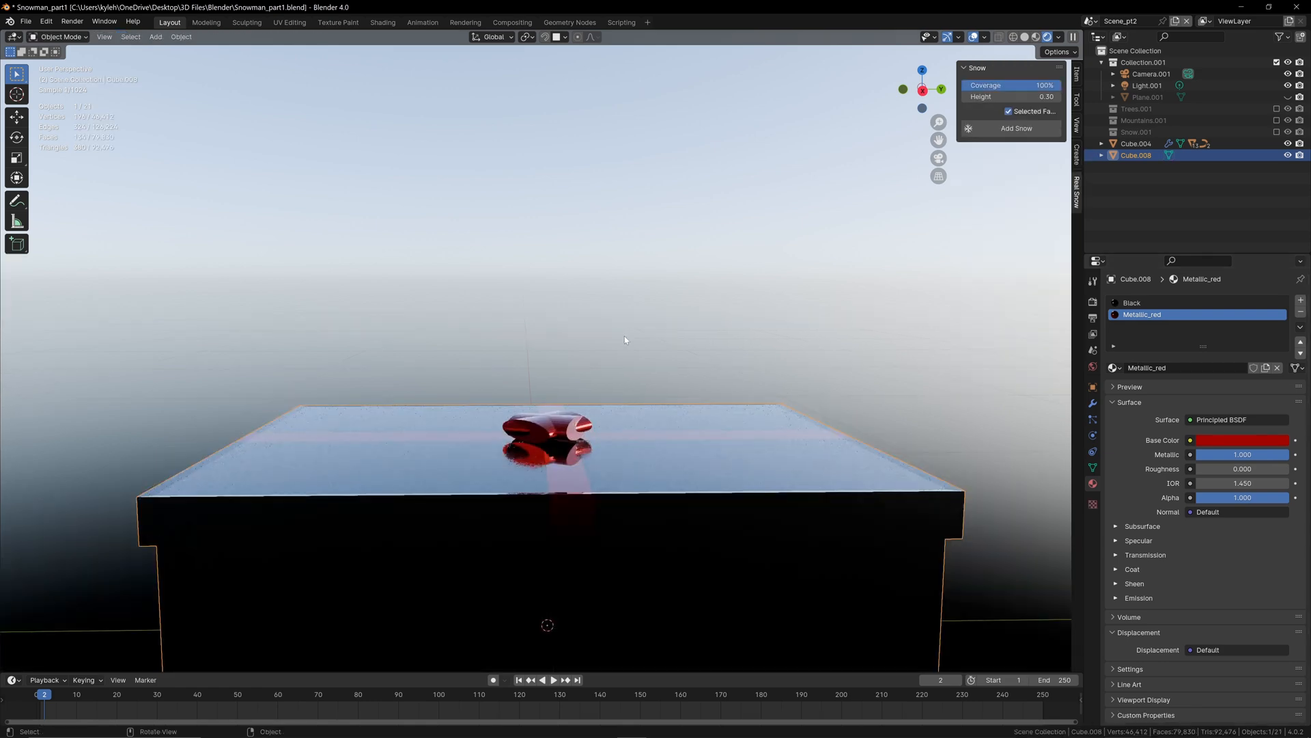
Step: Apply Shade Auto Smooth to the gift box with its bow
{"action": "middle_click_drag", "start_coordinate": [624, 335], "coordinate": [629, 366]}
{"action": "scroll", "coordinate": [580, 492], "scroll_direction": "up", "scroll_amount": 4}
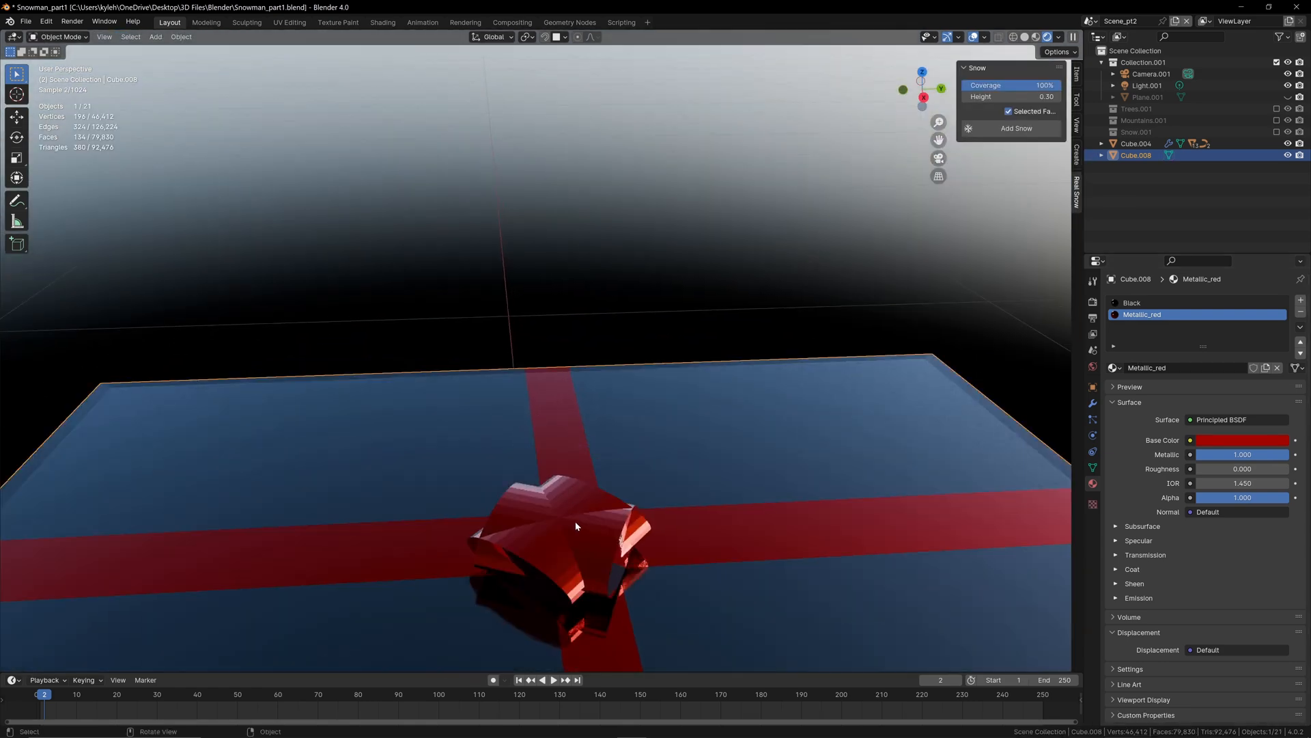
{"action": "right_click", "coordinate": [576, 526]}
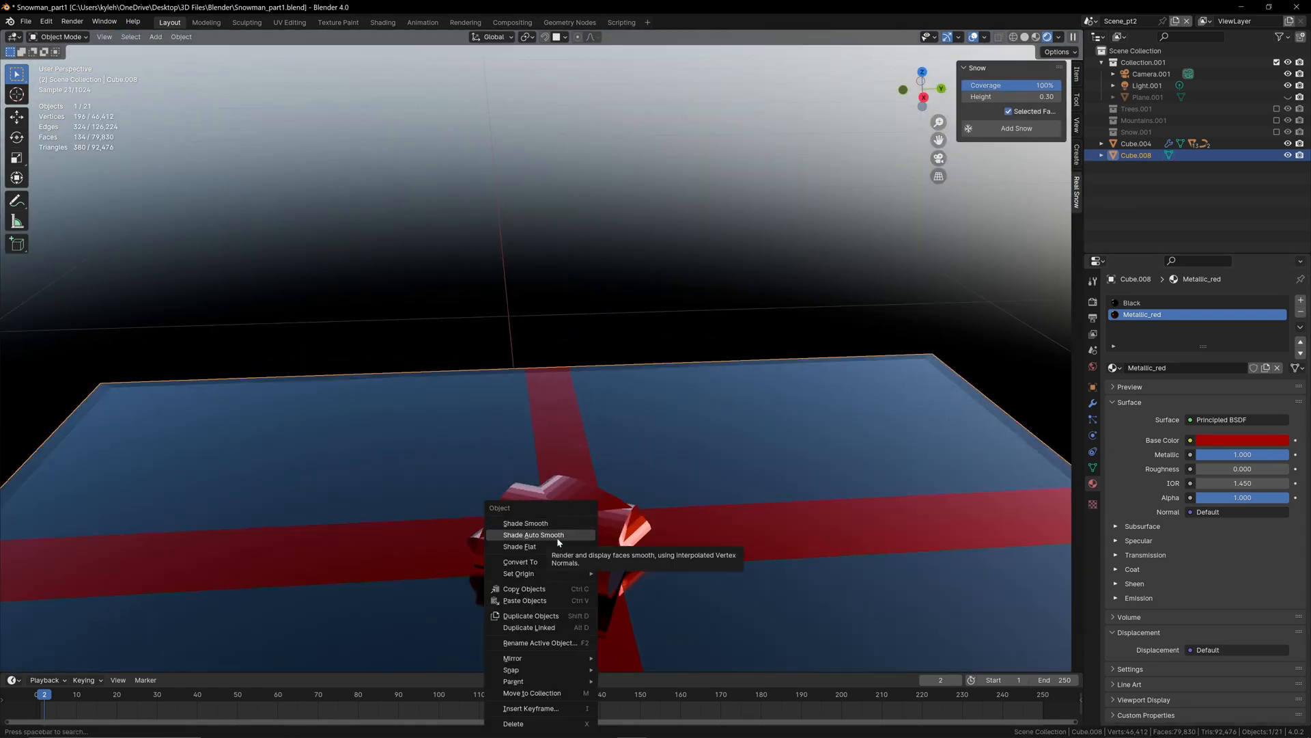
{"action": "left_click", "coordinate": [559, 535]}
{"action": "scroll", "coordinate": [666, 477], "scroll_direction": "down", "scroll_amount": 5}
{"action": "mouse_move", "coordinate": [667, 477]}
{"action": "middle_mouse_down"}
{"action": "mouse_move", "coordinate": [657, 460]}
{"action": "mouse_move", "coordinate": [740, 460]}
{"action": "mouse_move", "coordinate": [509, 420]}
{"action": "mouse_move", "coordinate": [714, 563]}
{"action": "mouse_move", "coordinate": [595, 482]}
{"action": "middle_mouse_up"}
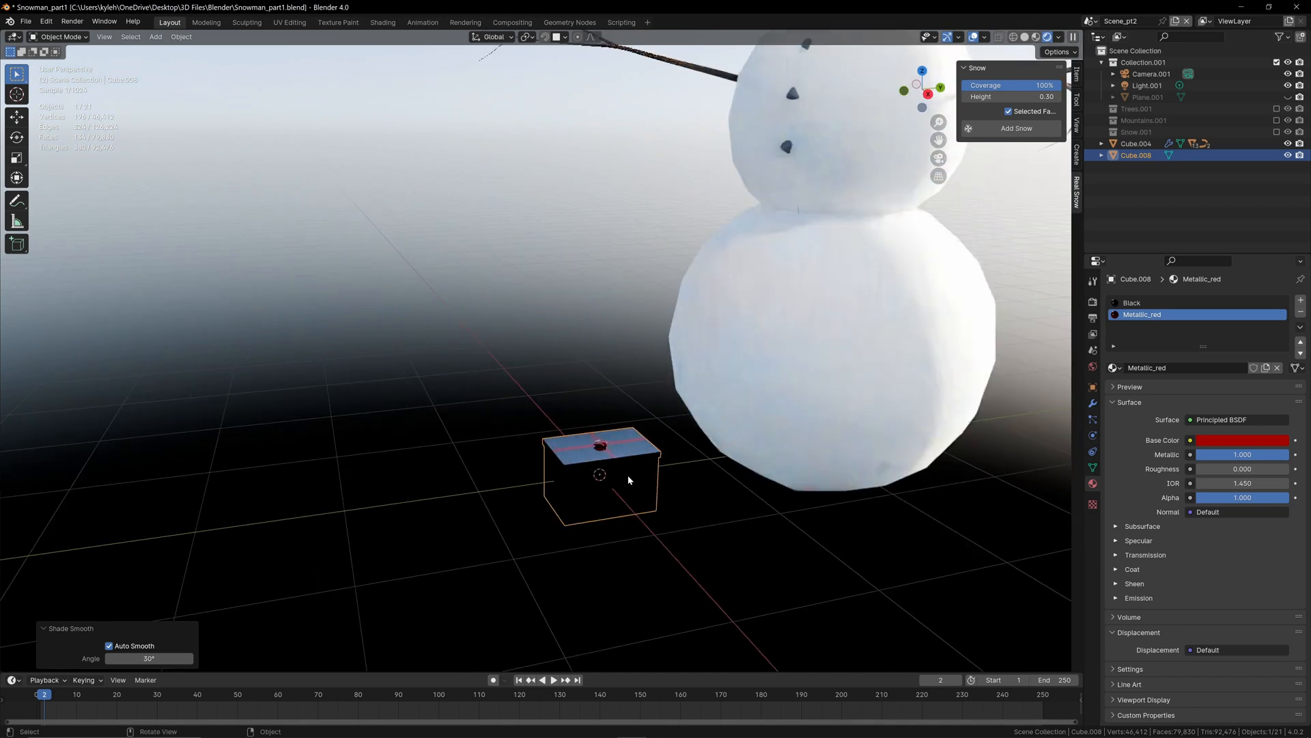
Step: Raise the gift box about 2.28 m along Z and place a duplicate about 0.92 m below it
{"action": "key", "text": "shift+d"}
{"action": "key", "text": "z"}
{"action": "left_click", "coordinate": [580, 190]}
{"action": "key", "text": "g"}
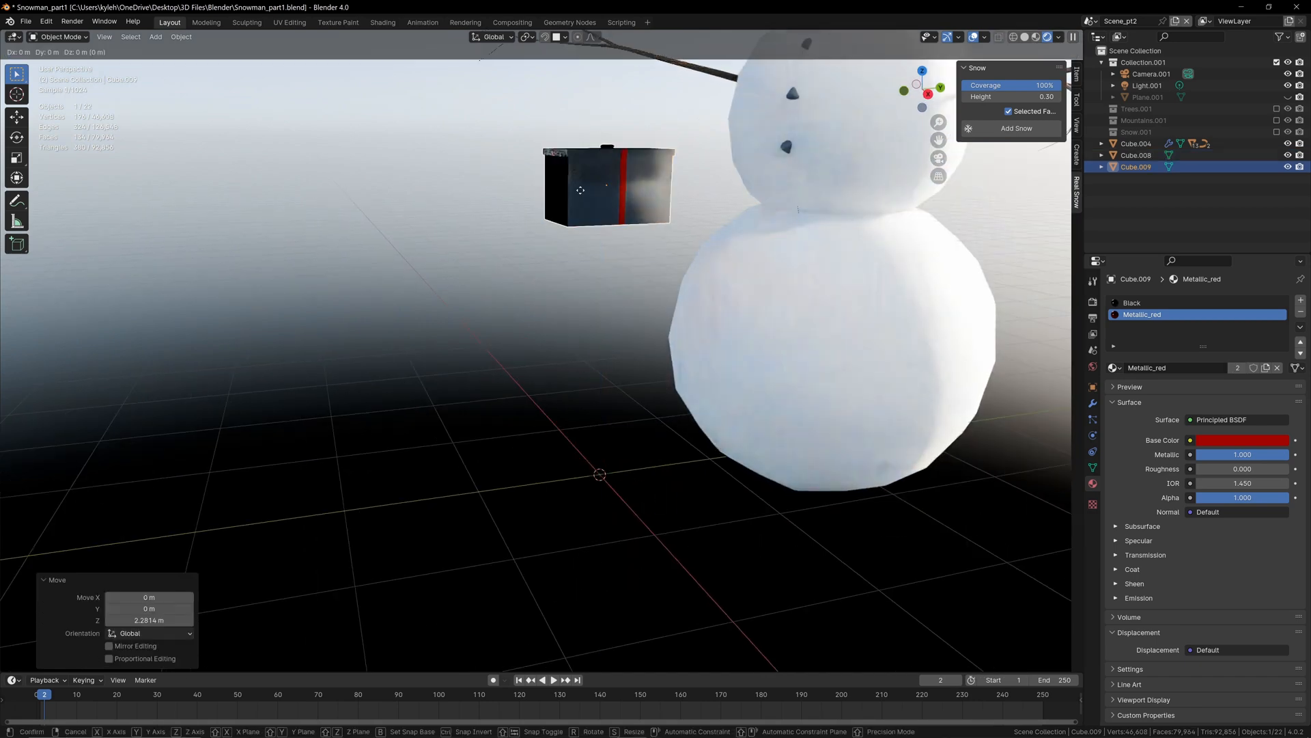
{"action": "key", "text": "z"}
{"action": "left_click", "coordinate": [582, 310]}
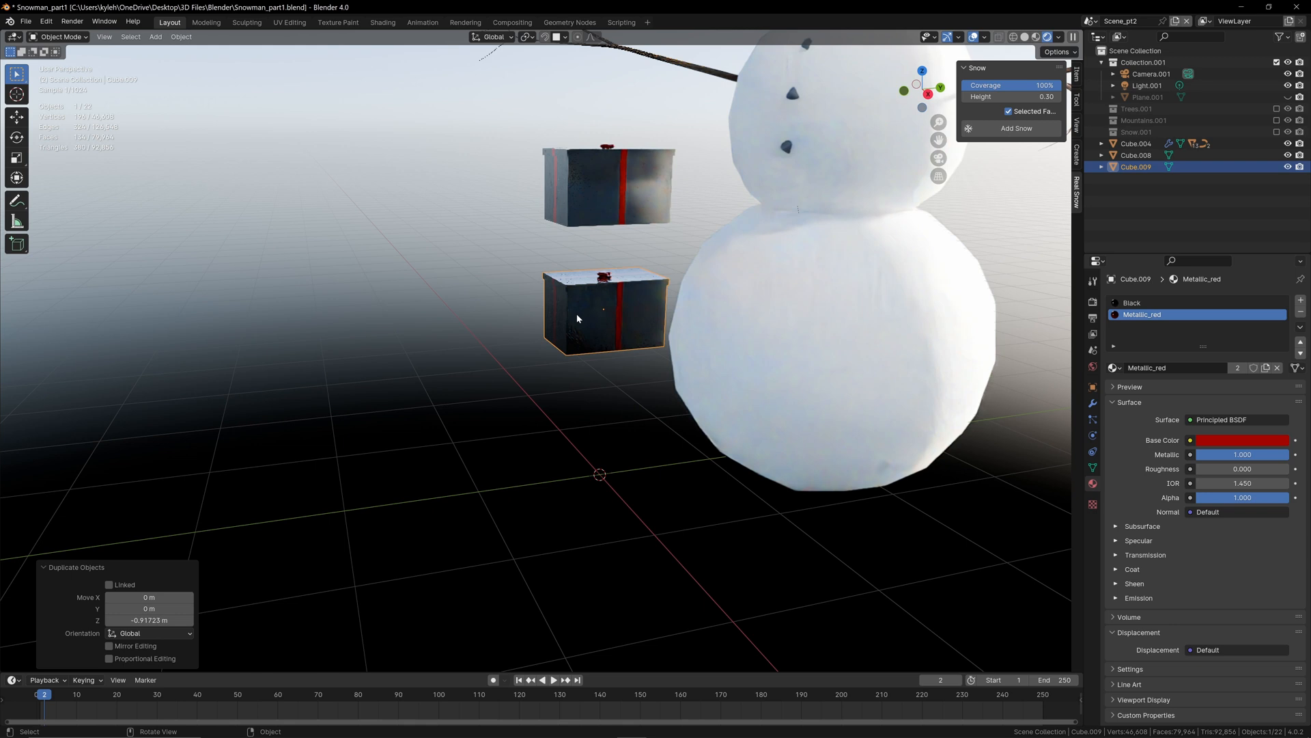
Step: Make the duplicate box's Black material single-user, rename it White, and set its base color to white
{"action": "left_click", "coordinate": [1154, 304]}
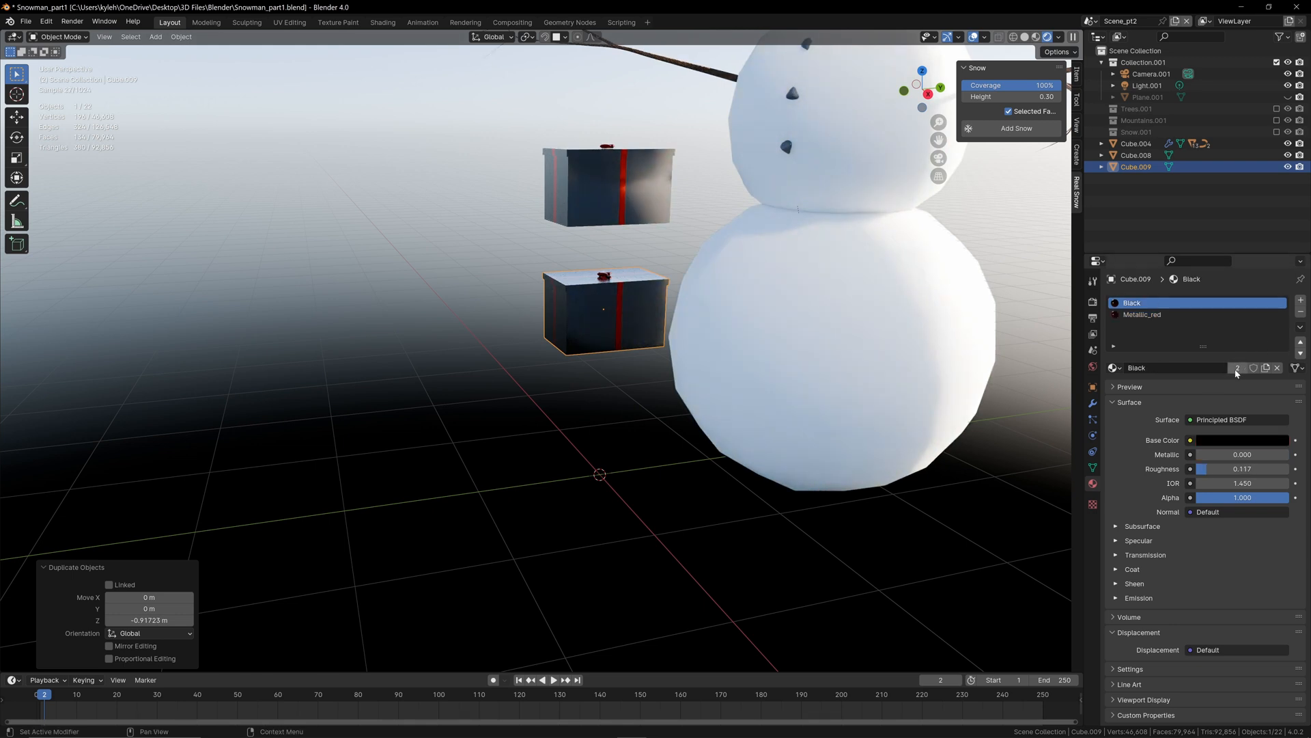
{"action": "left_click", "coordinate": [1238, 369]}
{"action": "left_click", "coordinate": [1237, 368]}
{"action": "type", "text": "White"}
{"action": "key", "text": "Return"}
{"action": "left_click", "coordinate": [1273, 440]}
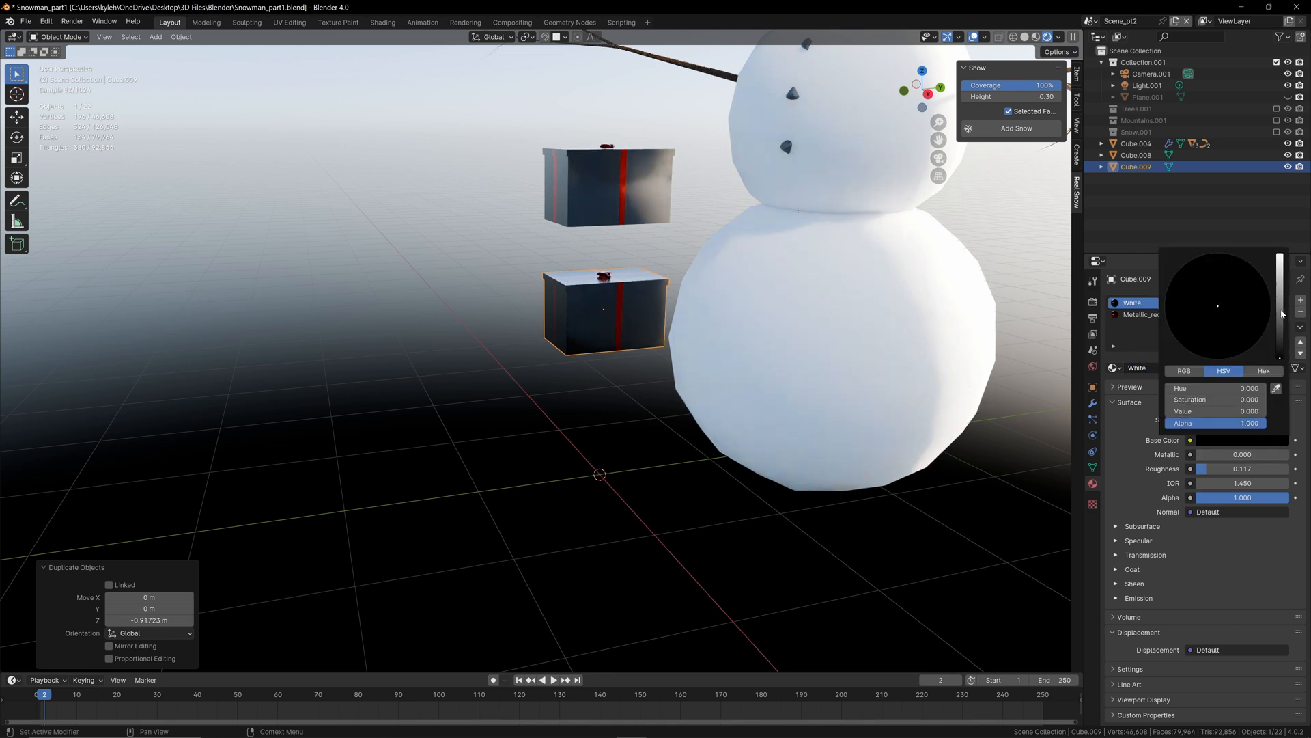
{"action": "left_click_drag", "start_coordinate": [1282, 315], "coordinate": [1281, 254]}
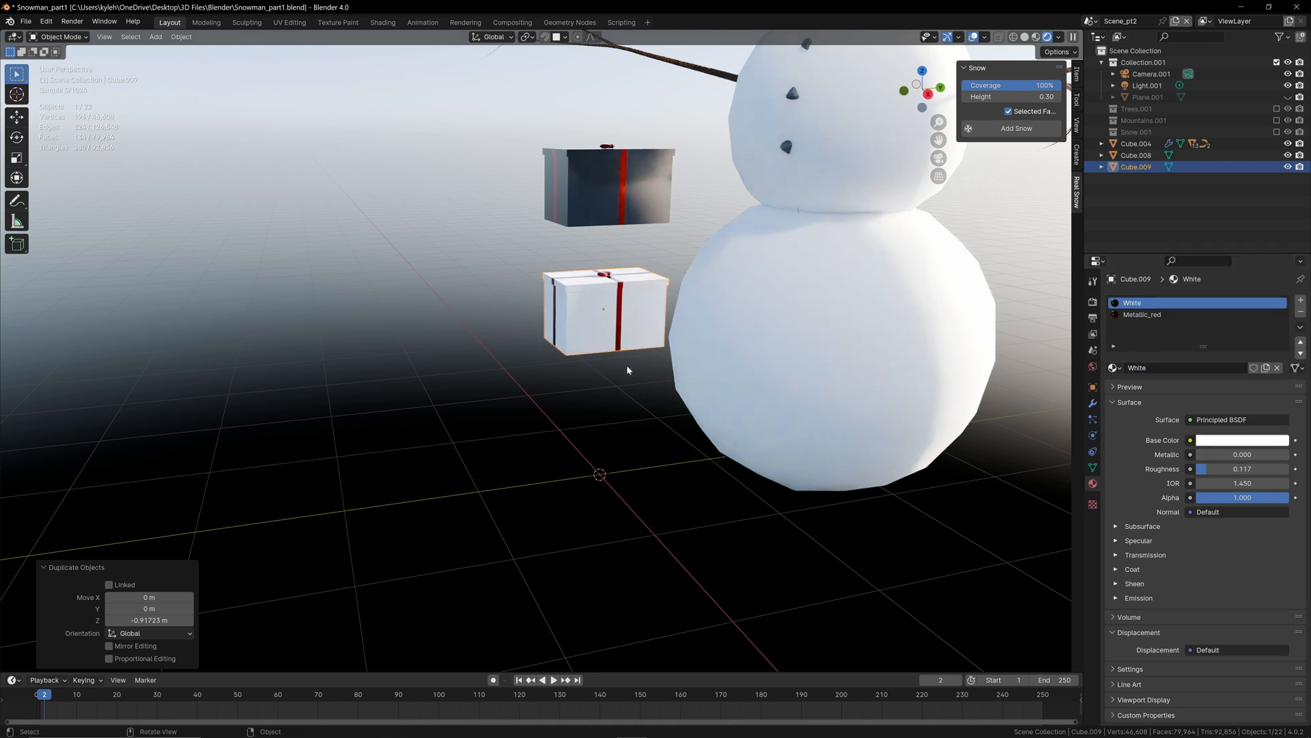
Step: Make the duplicate's ribbon material single-user, rename it Metallic_Green, and set its base color to dark green
{"action": "left_click", "coordinate": [1143, 315]}
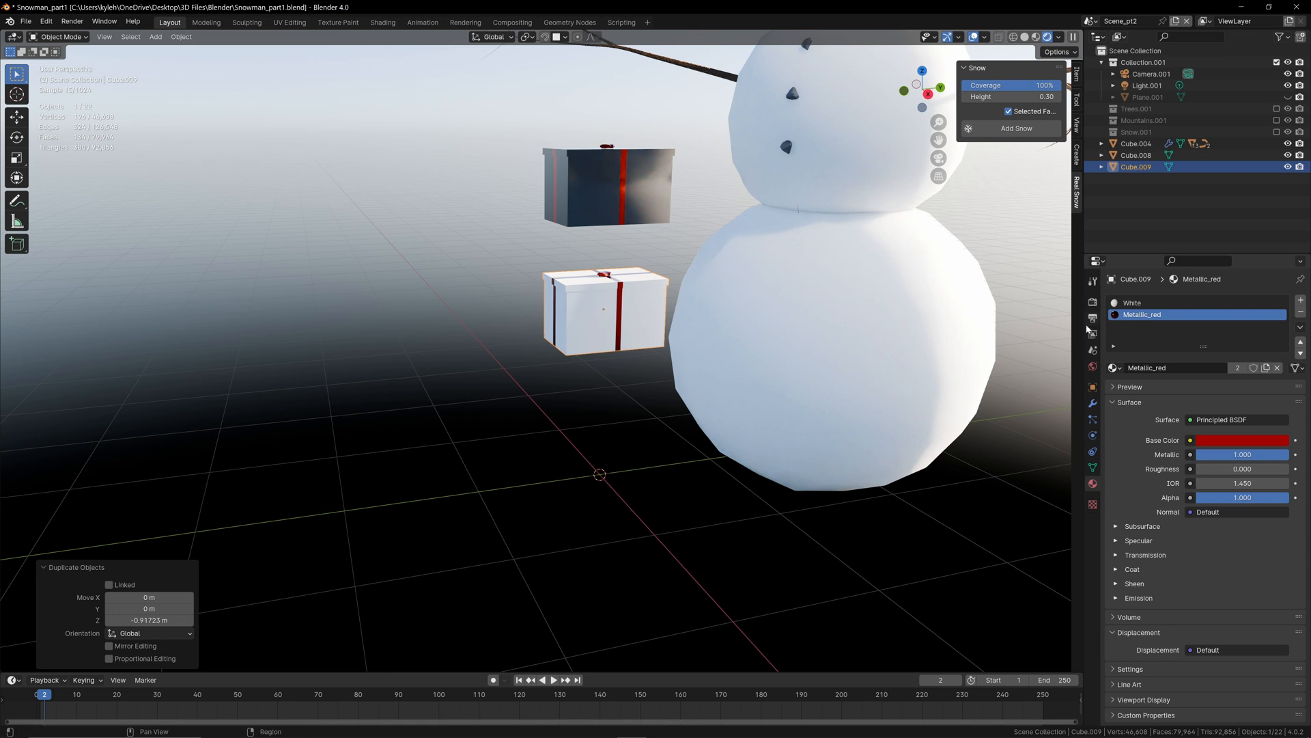
{"action": "double_click", "coordinate": [1237, 370]}
{"action": "left_click", "coordinate": [1238, 370]}
{"action": "key", "text": "BackSpace"}
{"action": "key", "text": "BackSpace"}
{"action": "key", "text": "BackSpace"}
{"action": "key", "text": "BackSpace"}
{"action": "key", "text": "BackSpace"}
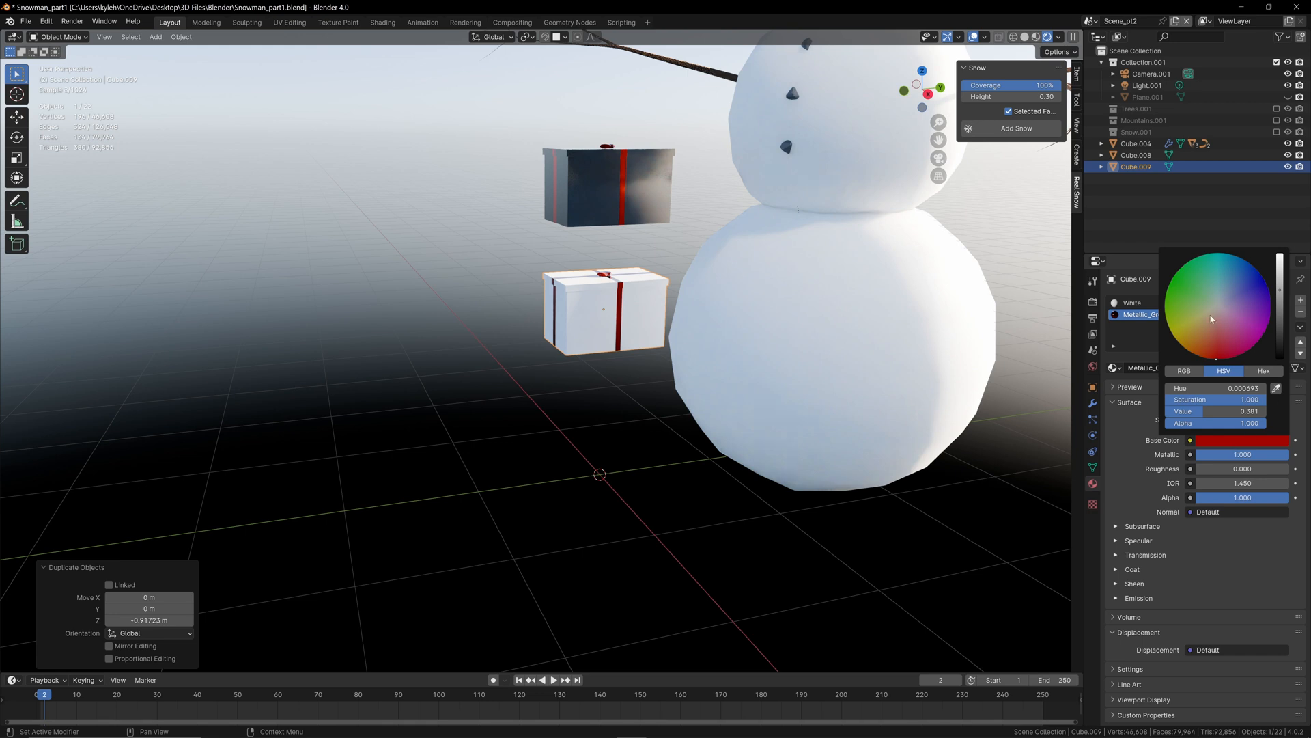
{"action": "left_click_drag", "start_coordinate": [1180, 278], "coordinate": [1189, 261]}
{"action": "left_click_drag", "start_coordinate": [1280, 290], "coordinate": [1280, 315]}
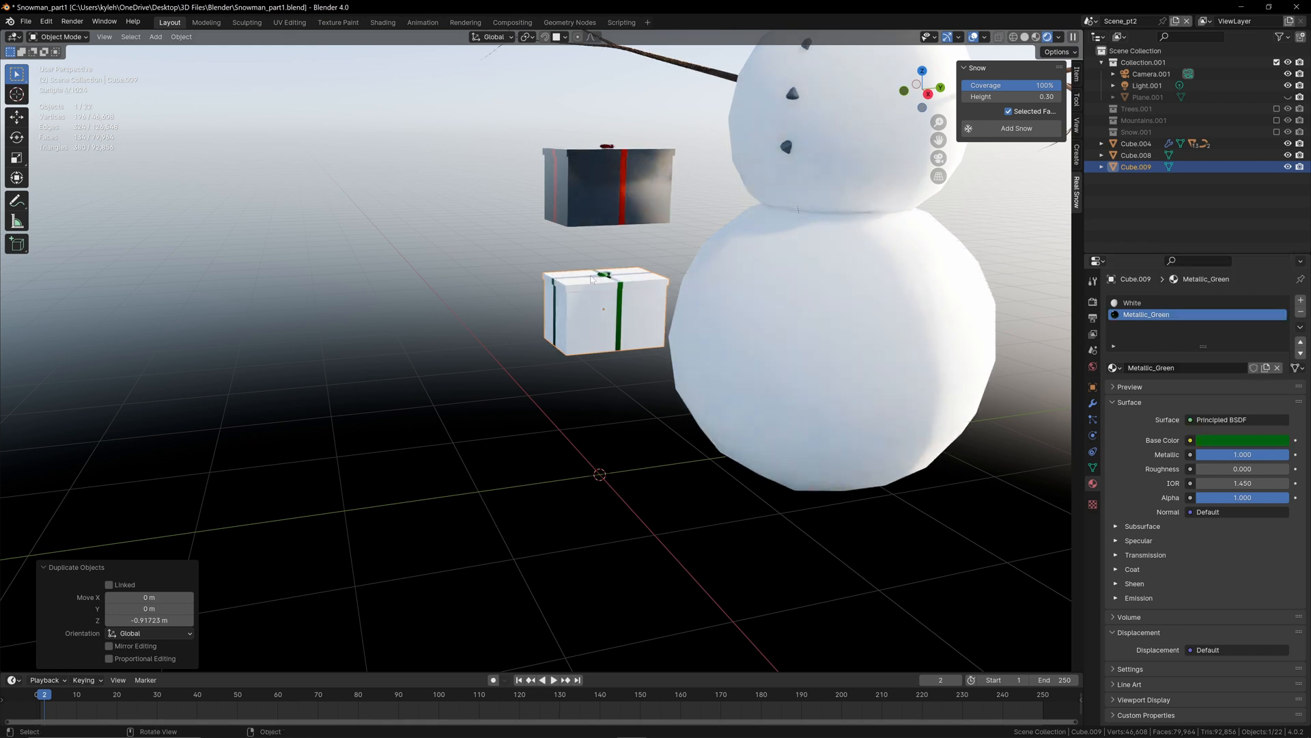
Step: Duplicate the white gift box and place the copy about 0.98 m lower along Z
{"action": "left_click", "coordinate": [600, 358]}
{"action": "left_click", "coordinate": [617, 317]}
{"action": "key", "text": "shift+d"}
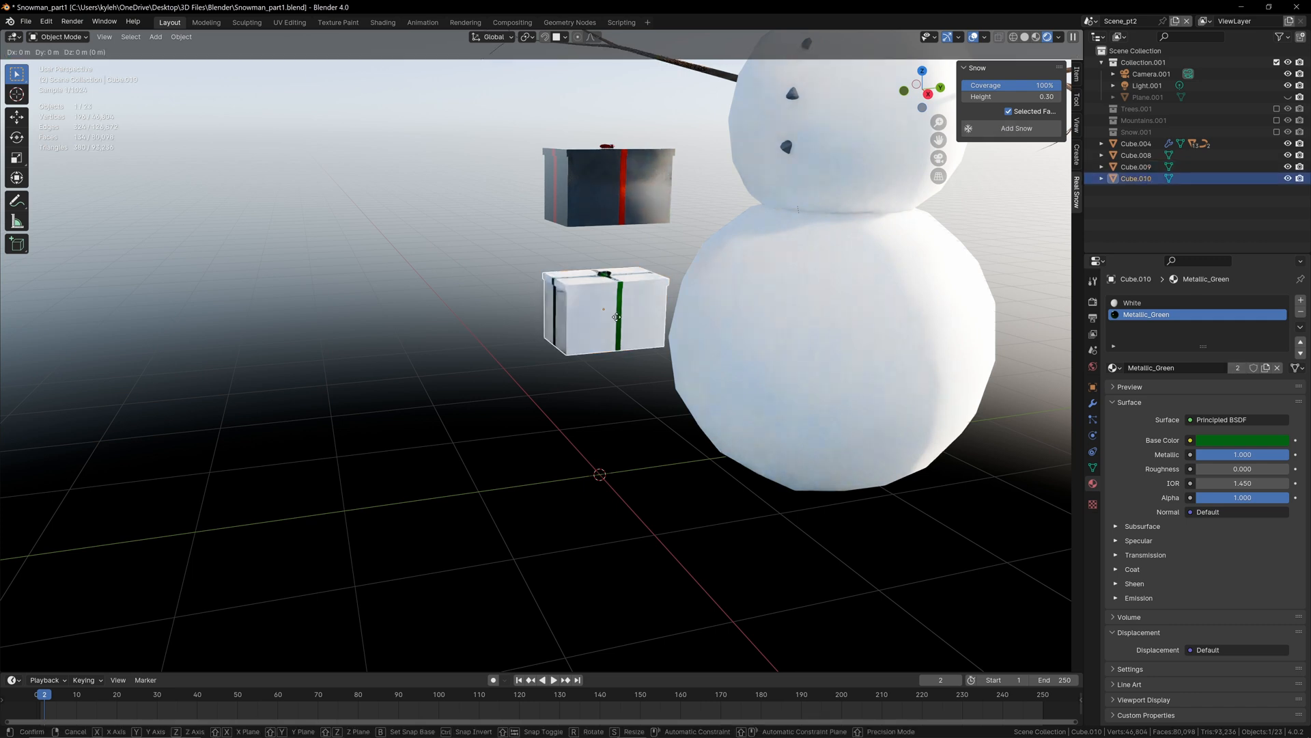
{"action": "key", "text": "z"}
{"action": "left_click", "coordinate": [615, 438]}
Step: Make the lowest box's ribbon material single-user, rename it Metallic_Blue, and set its base color to blue
{"action": "left_click", "coordinate": [1238, 369]}
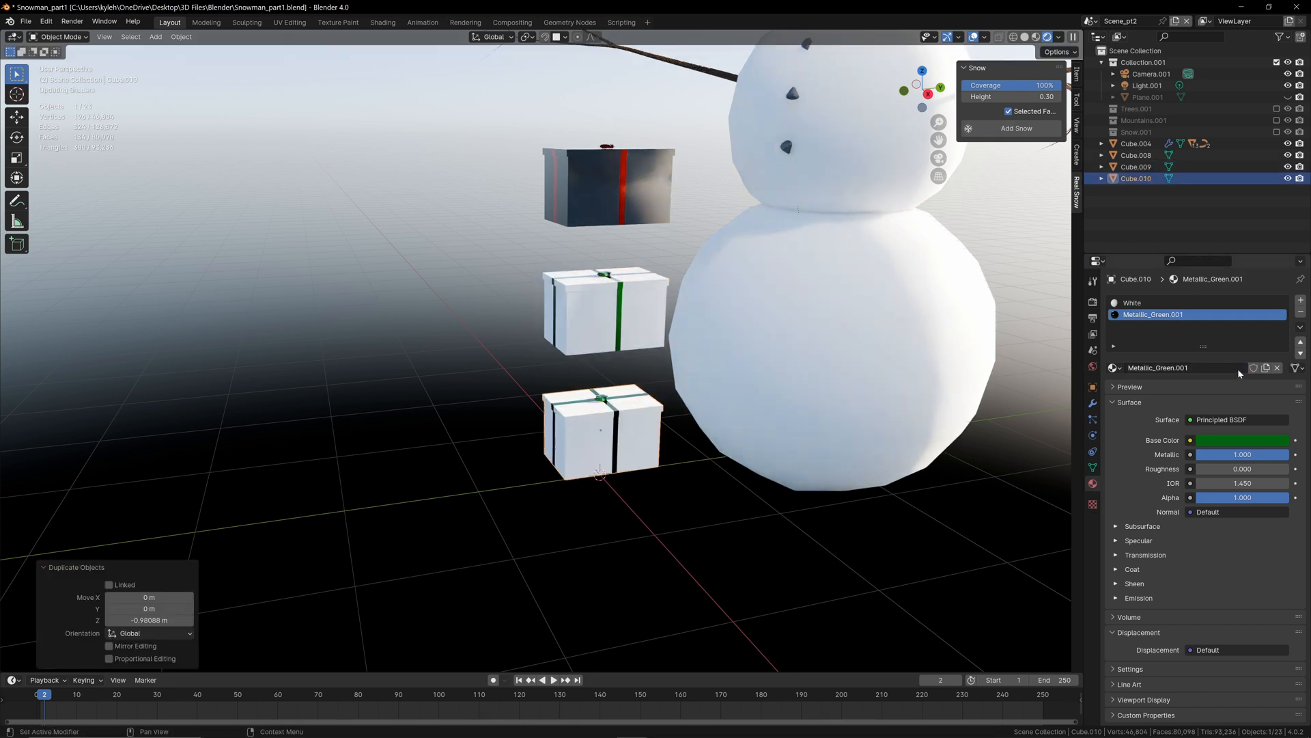
{"action": "left_click", "coordinate": [1203, 367]}
{"action": "type", "text": "Metallic_Blu"}
{"action": "key", "text": "Return"}
{"action": "left_click", "coordinate": [1236, 439]}
{"action": "left_click", "coordinate": [1216, 289]}
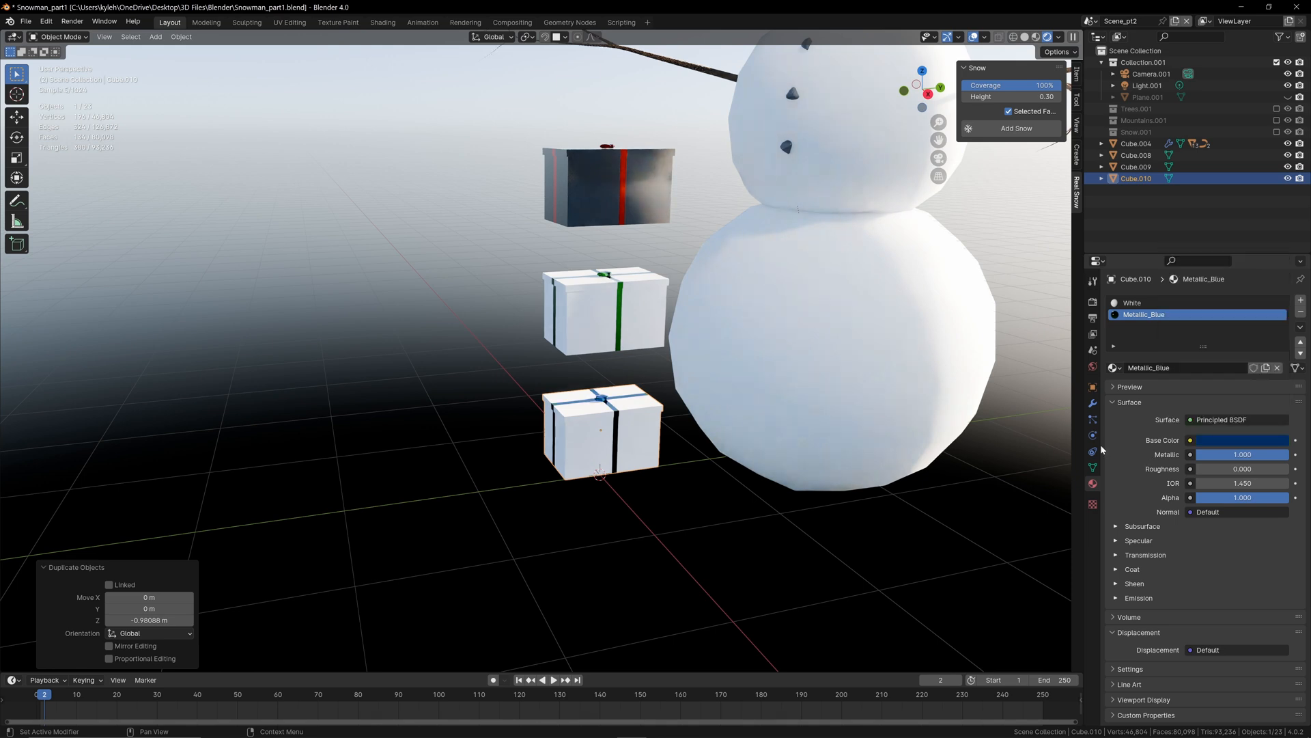
Step: Make the lowest box's White material single-user, rename it Red, set its base color to dark red, and deselect everything
{"action": "left_click", "coordinate": [1161, 303]}
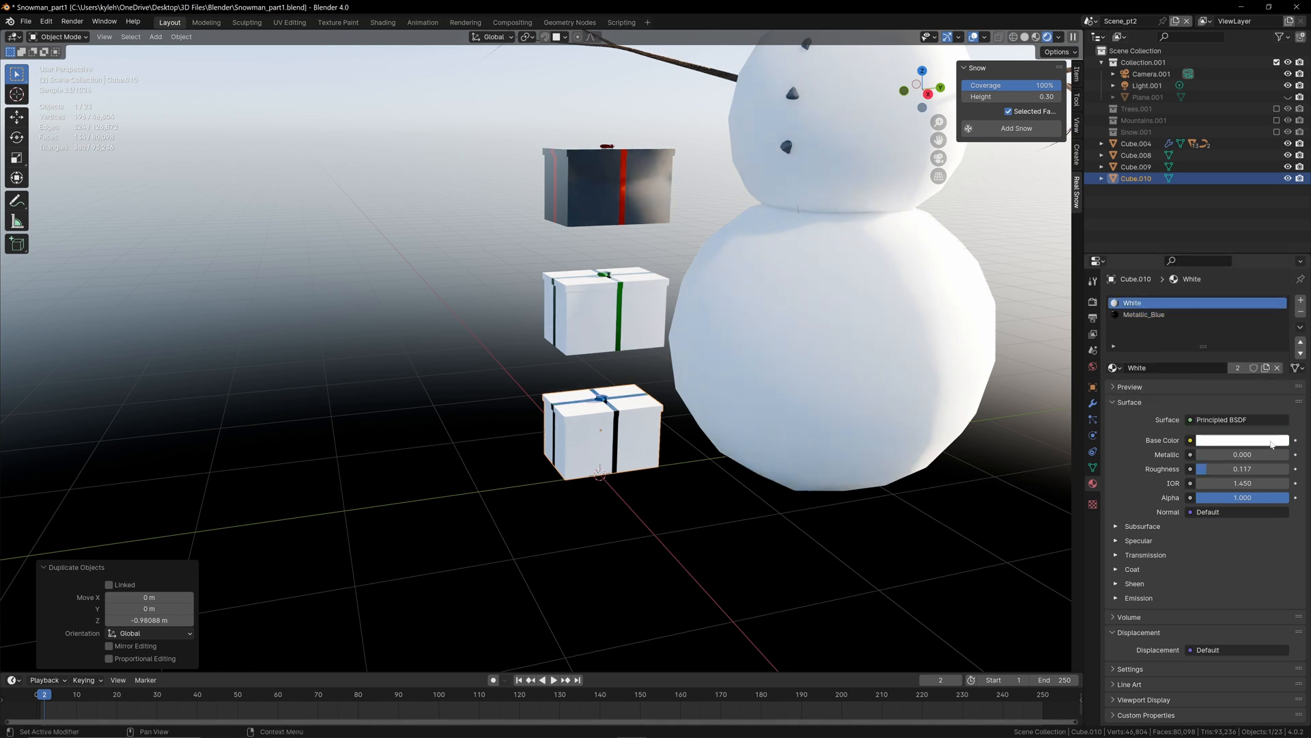
{"action": "left_click", "coordinate": [1237, 368]}
{"action": "double_click", "coordinate": [1168, 370]}
{"action": "type", "text": "Red"}
{"action": "key", "text": "Return"}
{"action": "left_click", "coordinate": [1242, 442]}
{"action": "left_click", "coordinate": [1217, 357]}
{"action": "left_click_drag", "start_coordinate": [1278, 265], "coordinate": [1279, 291]}
{"action": "key", "text": "alt+a"}
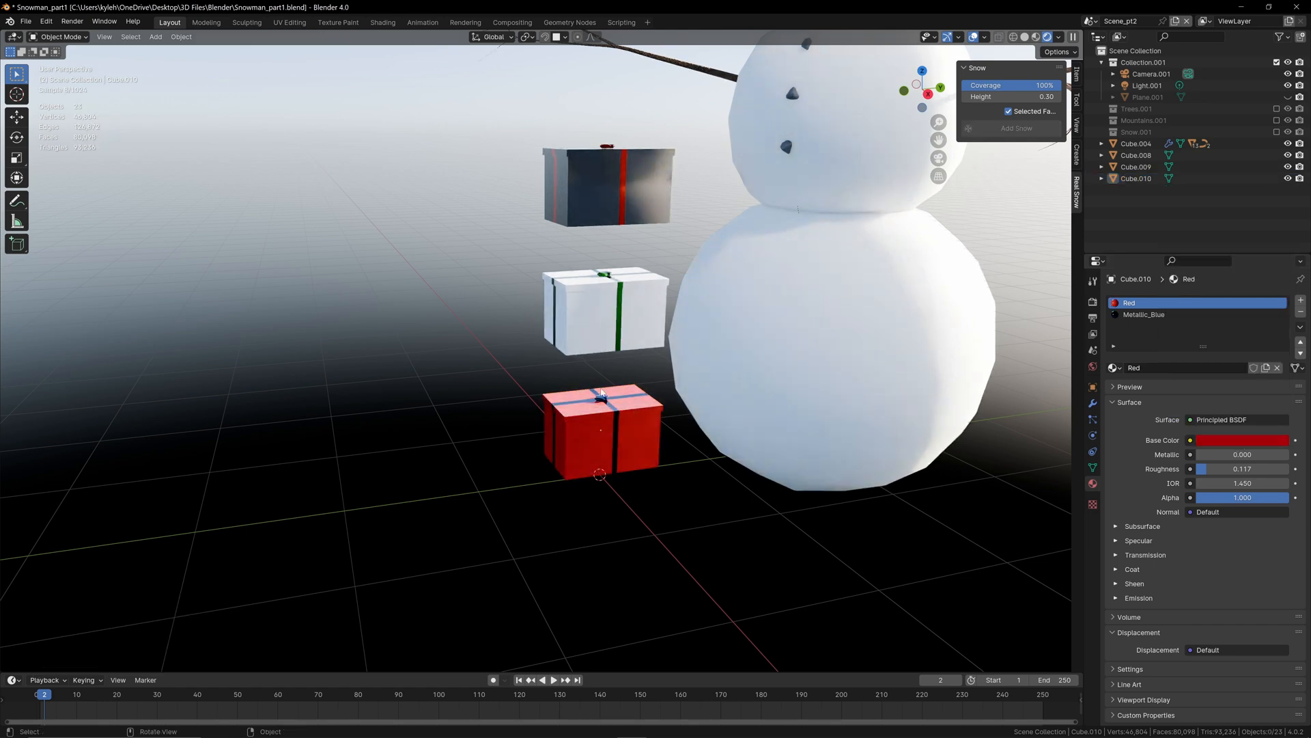
Step: Add a UV sphere, raise it about 4.3 m along Z above the gift boxes, and scale it to 0.1
{"action": "scroll", "coordinate": [468, 314], "scroll_direction": "down", "scroll_amount": 5}
{"action": "middle_click_drag", "start_coordinate": [630, 399], "coordinate": [571, 488]}
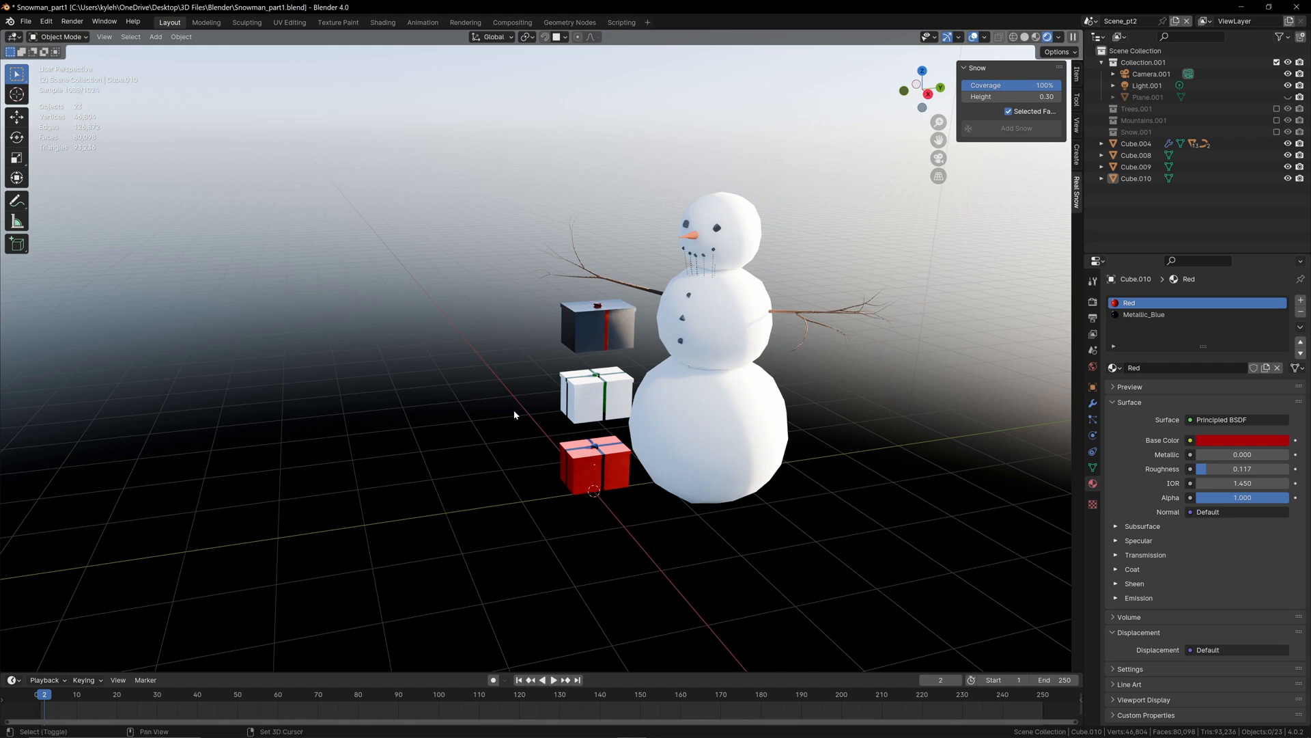
{"action": "key", "text": "shift+a"}
{"action": "mouse_move", "coordinate": [514, 411]}
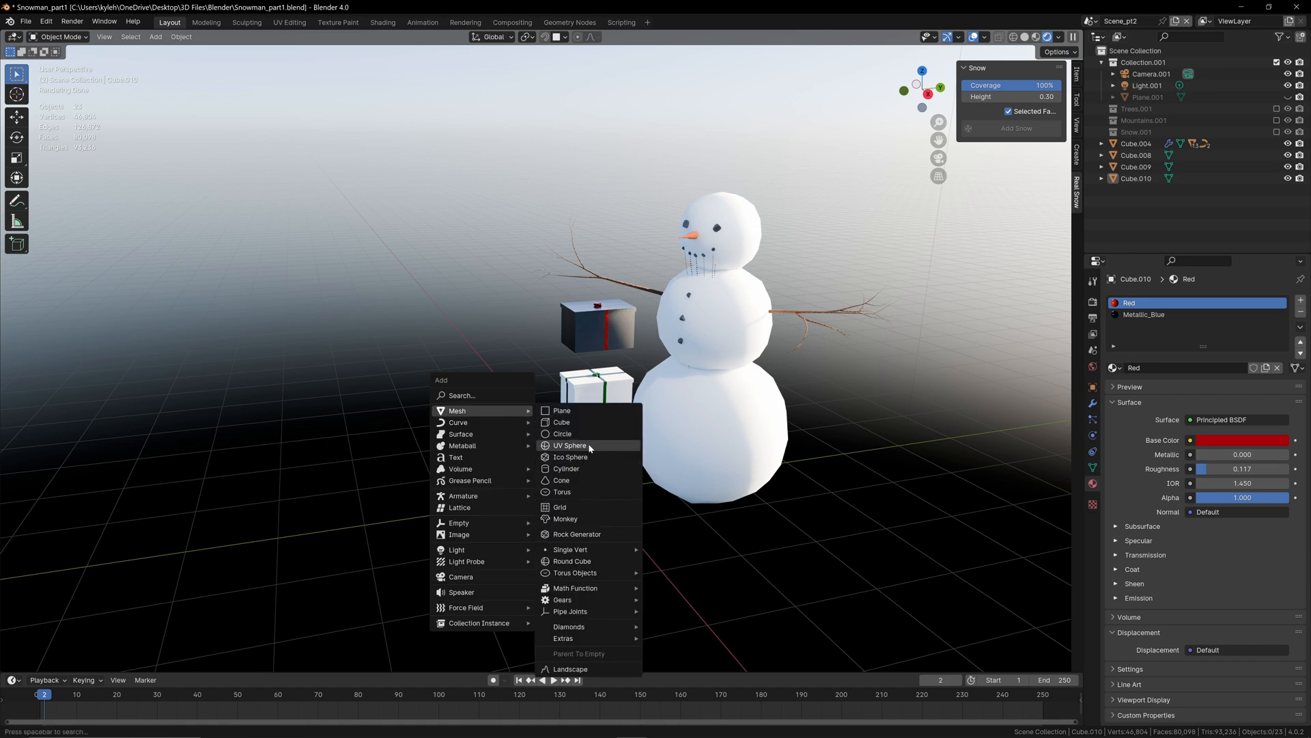
{"action": "left_click", "coordinate": [588, 444]}
{"action": "key", "text": "g"}
{"action": "key", "text": "z"}
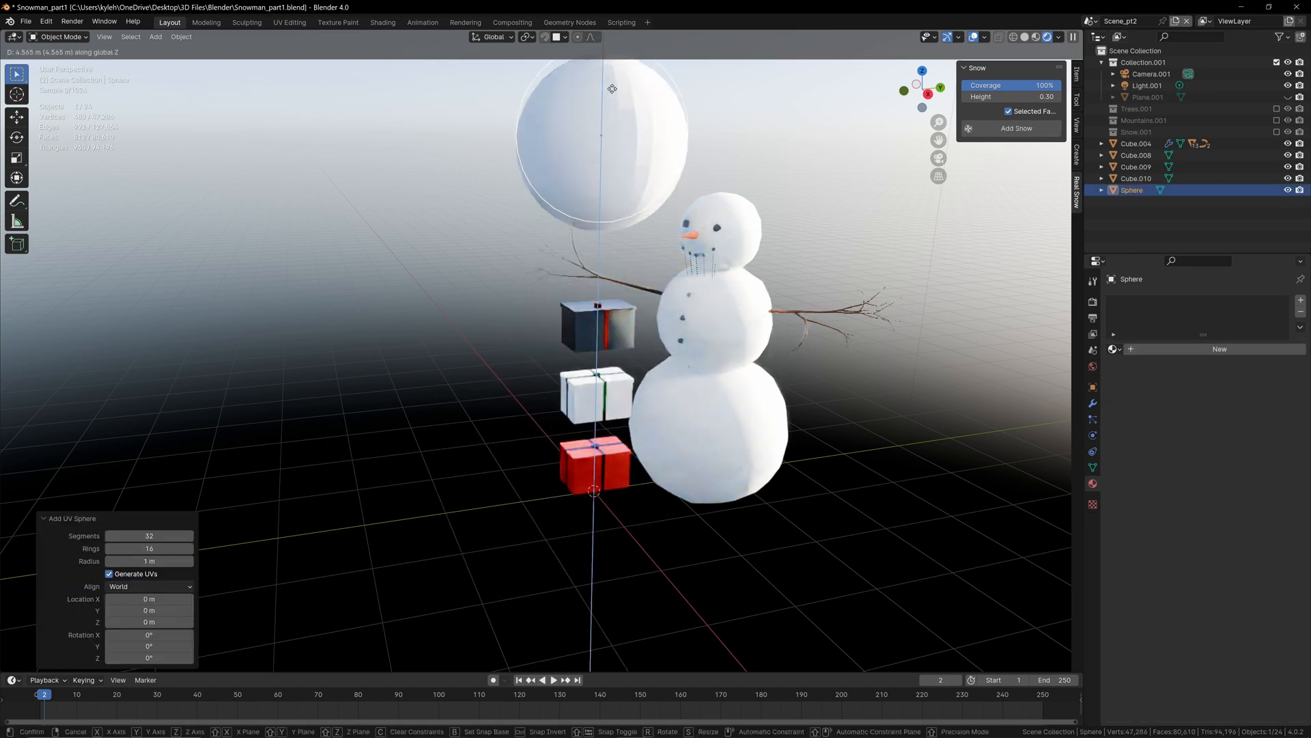
{"action": "left_click", "coordinate": [612, 112]}
{"action": "type", "text": "s.1"}
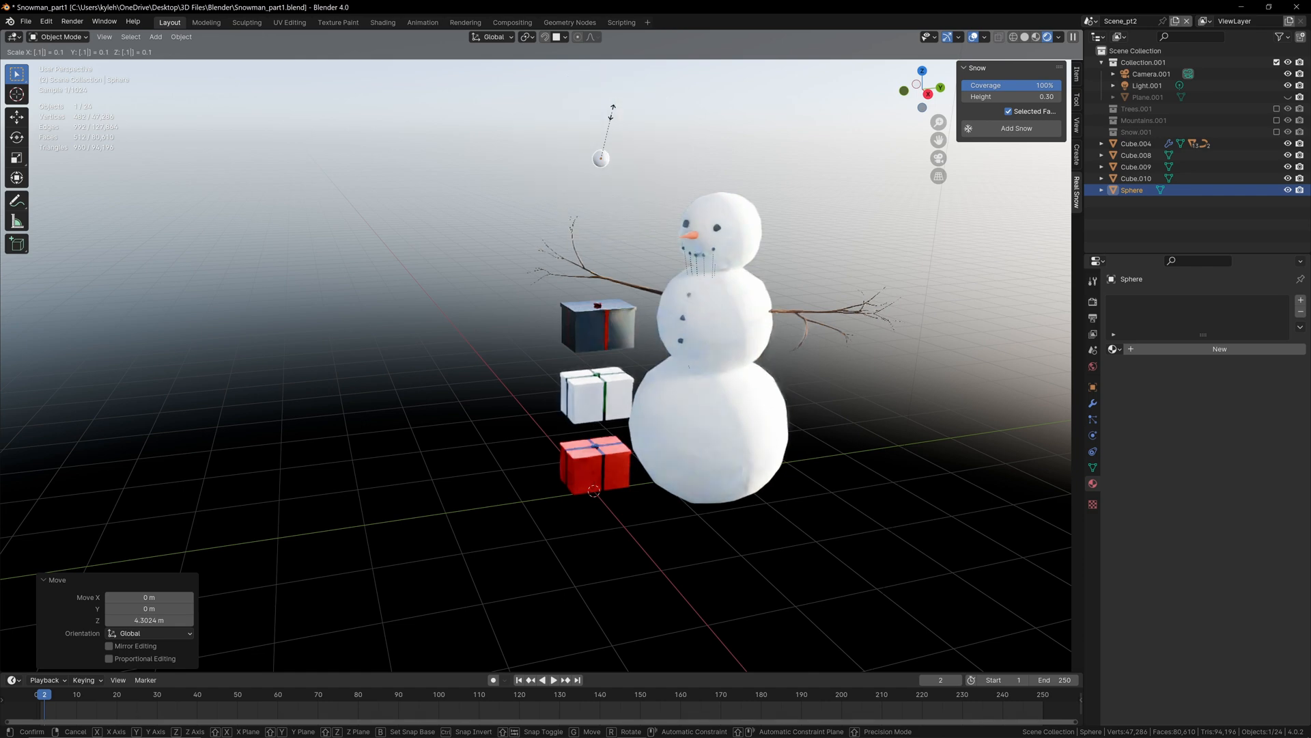
{"action": "key", "text": "Return"}
Step: Duplicate the small sphere twice, placing the copies beside it in a loose row above the gift boxes
{"action": "key", "text": "shift+d"}
{"action": "left_click", "coordinate": [573, 122]}
{"action": "key", "text": "shift+d"}
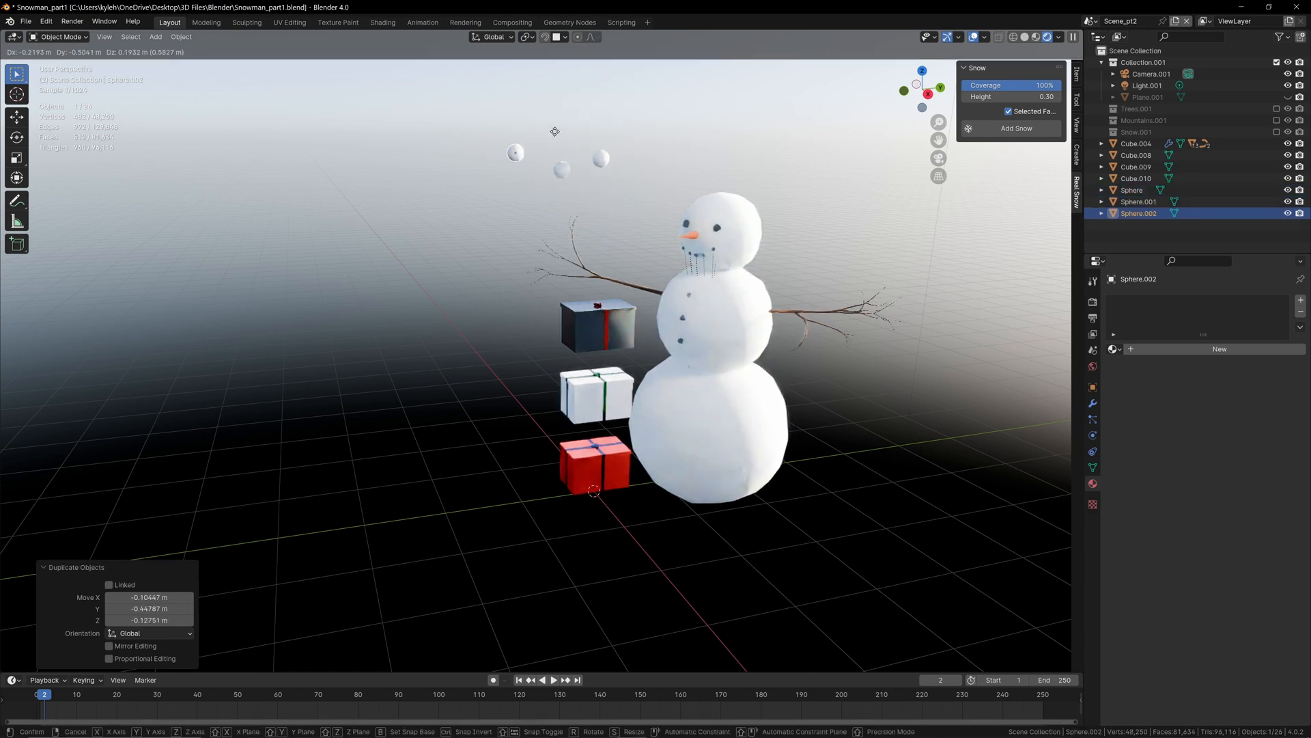
{"action": "left_click", "coordinate": [555, 131]}
Step: Apply Shade Auto Smooth to each of the three small spheres
{"action": "left_click", "coordinate": [600, 158]}
{"action": "right_click", "coordinate": [597, 159]}
{"action": "left_click", "coordinate": [594, 161]}
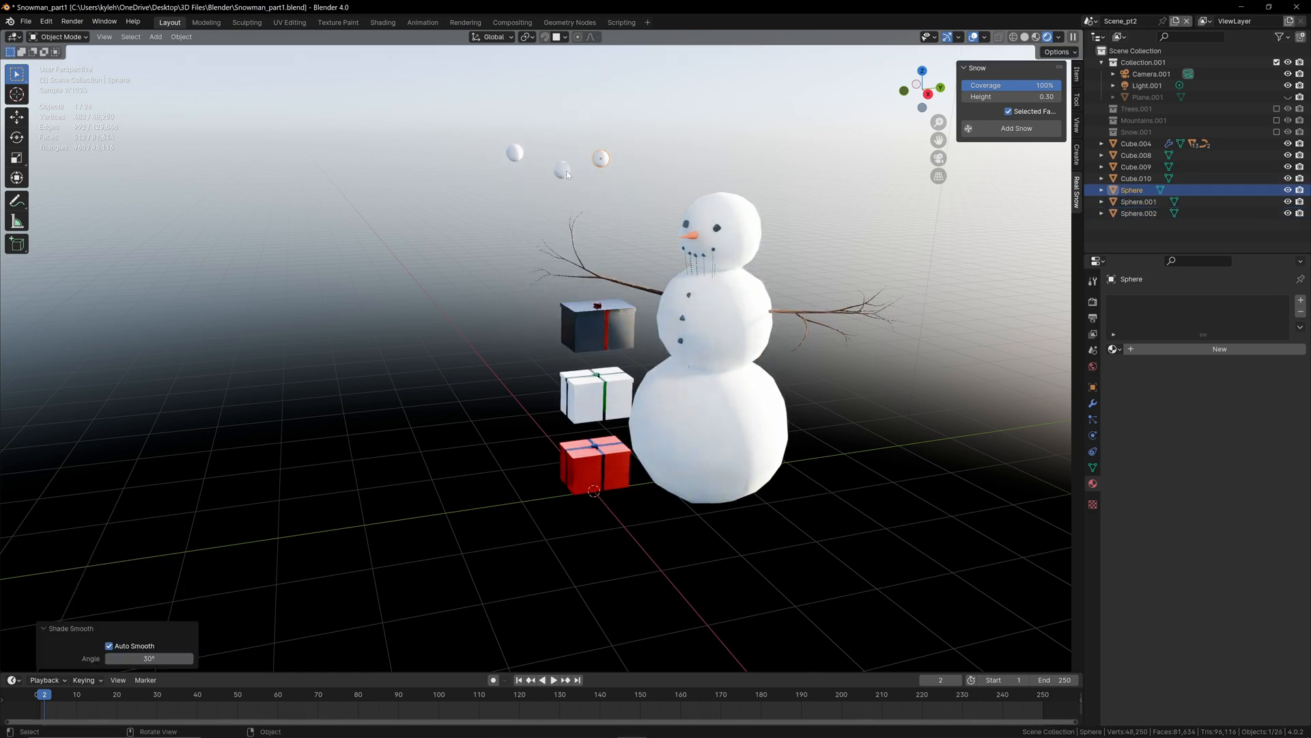
{"action": "left_click", "coordinate": [567, 171]}
{"action": "right_click", "coordinate": [567, 171]}
{"action": "left_click", "coordinate": [567, 172]}
{"action": "left_click", "coordinate": [521, 154]}
{"action": "right_click", "coordinate": [522, 153]}
{"action": "left_click", "coordinate": [521, 154]}
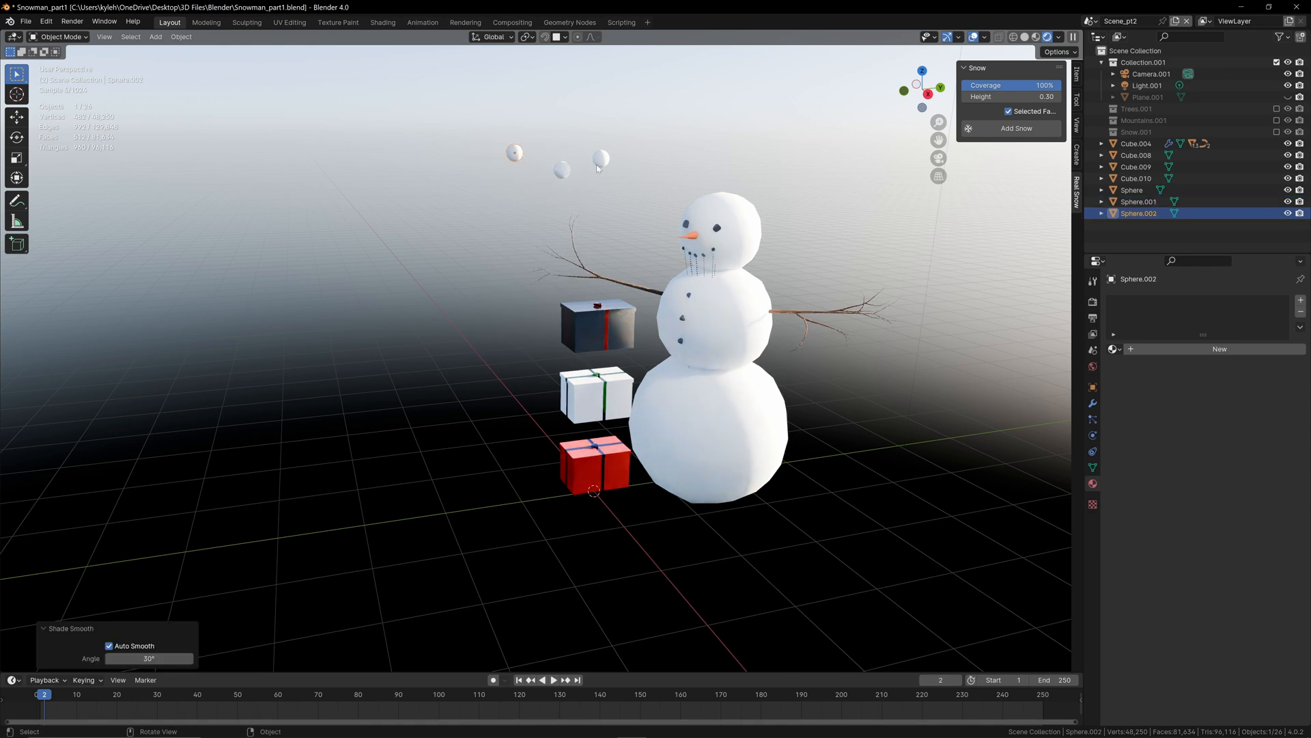
Step: Assign Metallic_red to the original sphere, Metallic_Green to the middle one, and Metallic_Blue to the last one
{"action": "left_click", "coordinate": [599, 162]}
{"action": "left_click", "coordinate": [1114, 349]}
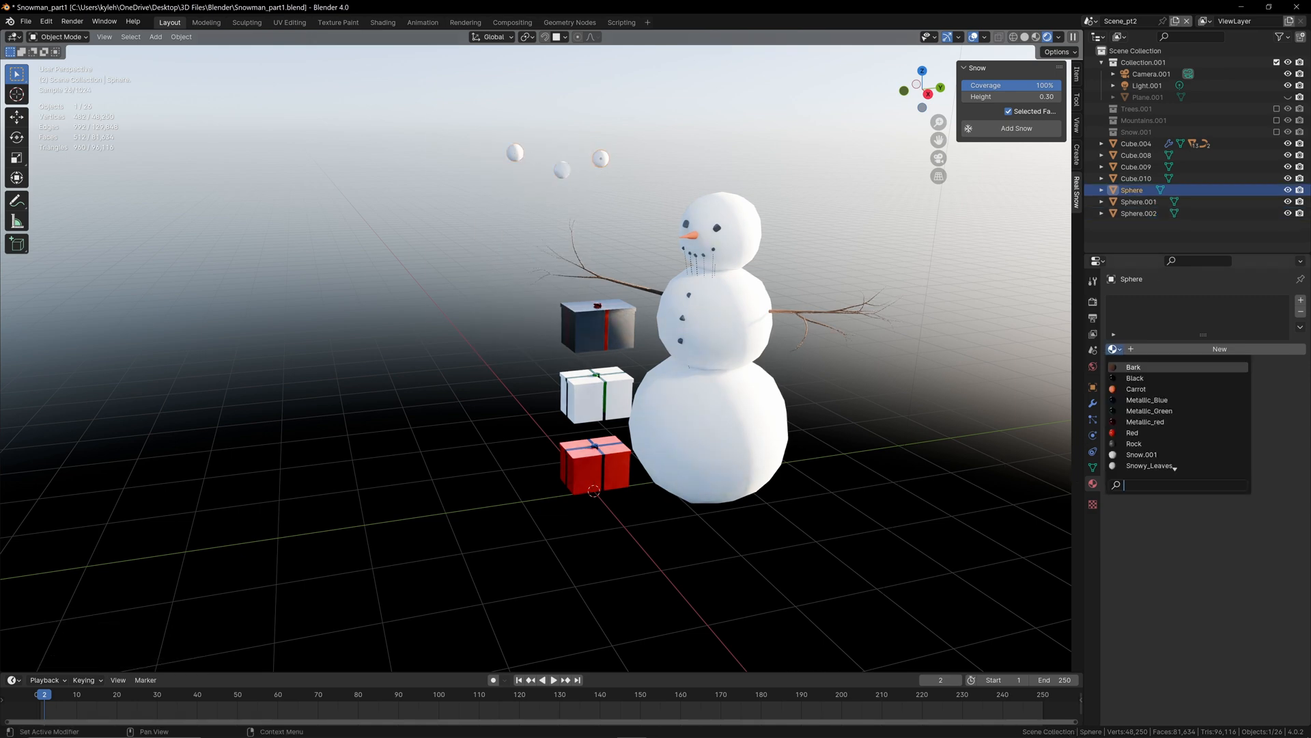
{"action": "left_click", "coordinate": [1145, 421]}
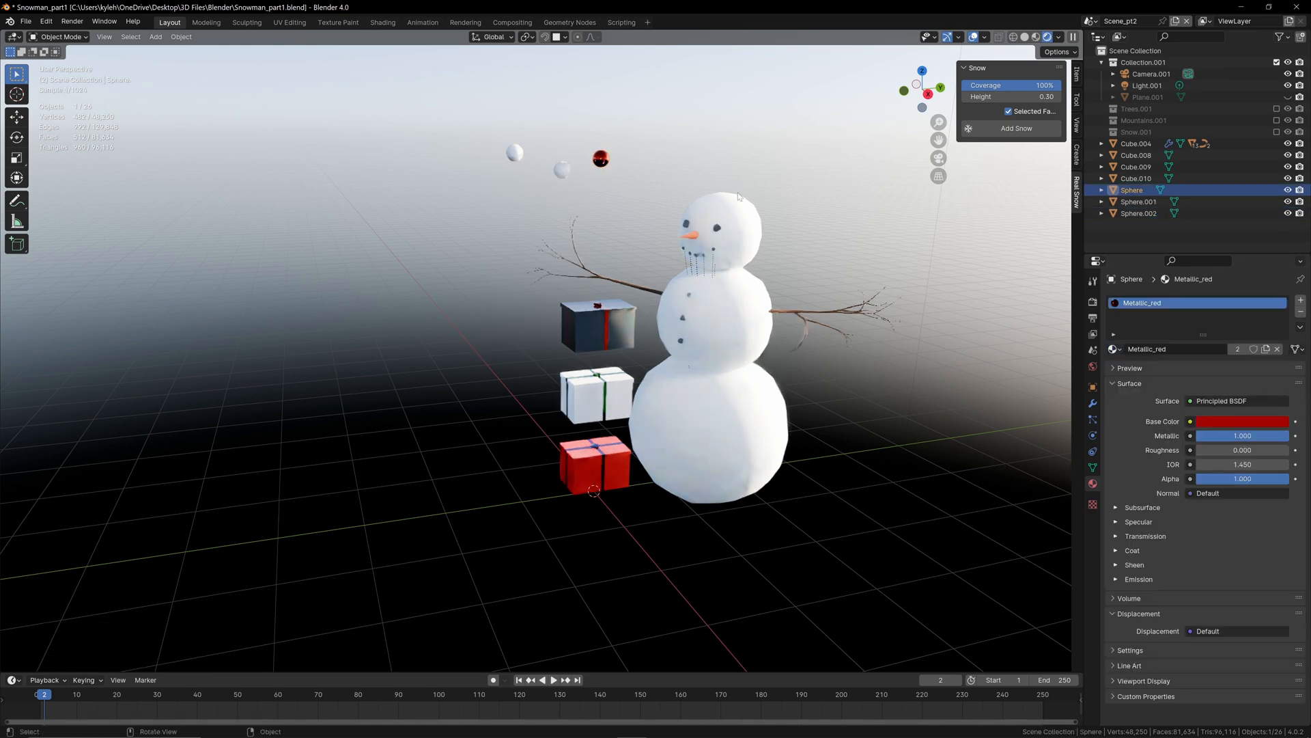
{"action": "left_click", "coordinate": [567, 170]}
{"action": "left_click", "coordinate": [1114, 349]}
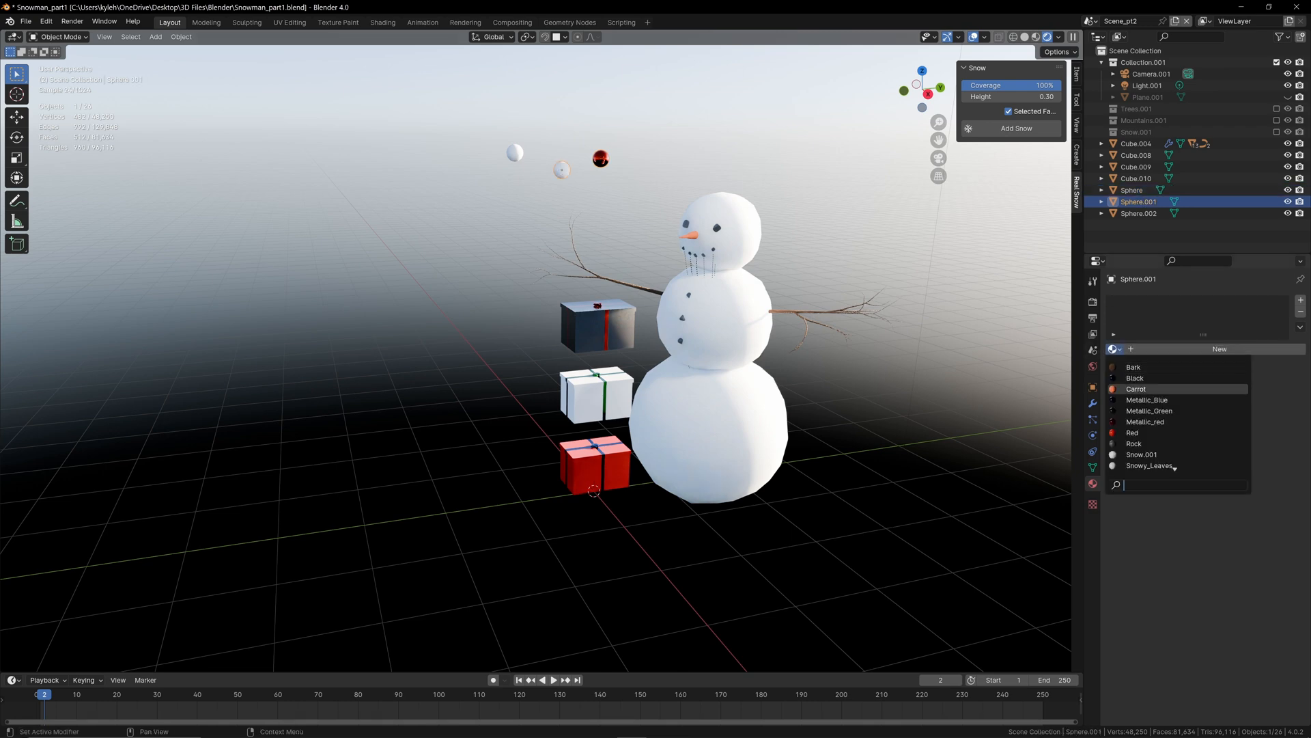
{"action": "left_click", "coordinate": [1150, 410]}
{"action": "left_click", "coordinate": [515, 152]}
{"action": "left_click", "coordinate": [1114, 349]}
{"action": "left_click", "coordinate": [1148, 401]}
Step: Re-enable the Trees.001, Mountains.001 and Snow.001 collections in the scene
{"action": "scroll", "coordinate": [546, 164], "scroll_direction": "up", "scroll_amount": 2}
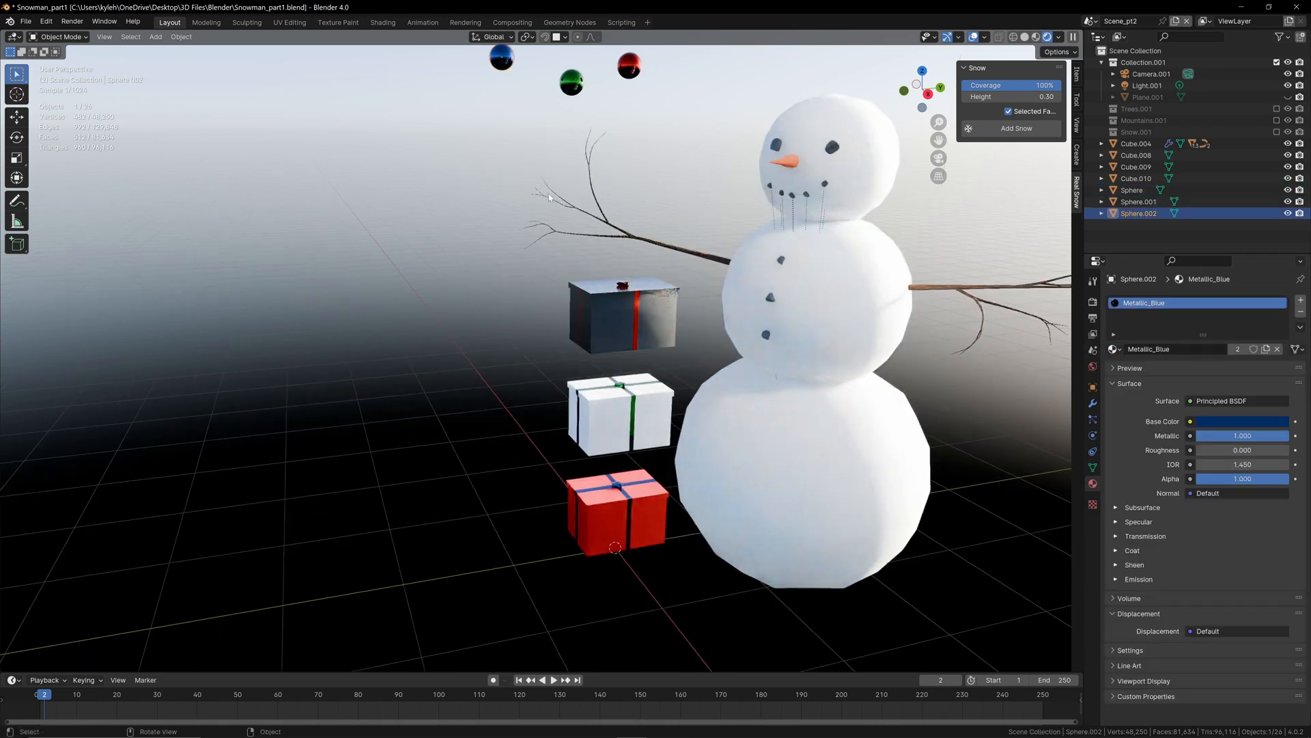
{"action": "middle_click_drag", "start_coordinate": [548, 193], "coordinate": [552, 321], "text": "shift"}
{"action": "scroll", "coordinate": [505, 270], "scroll_direction": "down", "scroll_amount": 2}
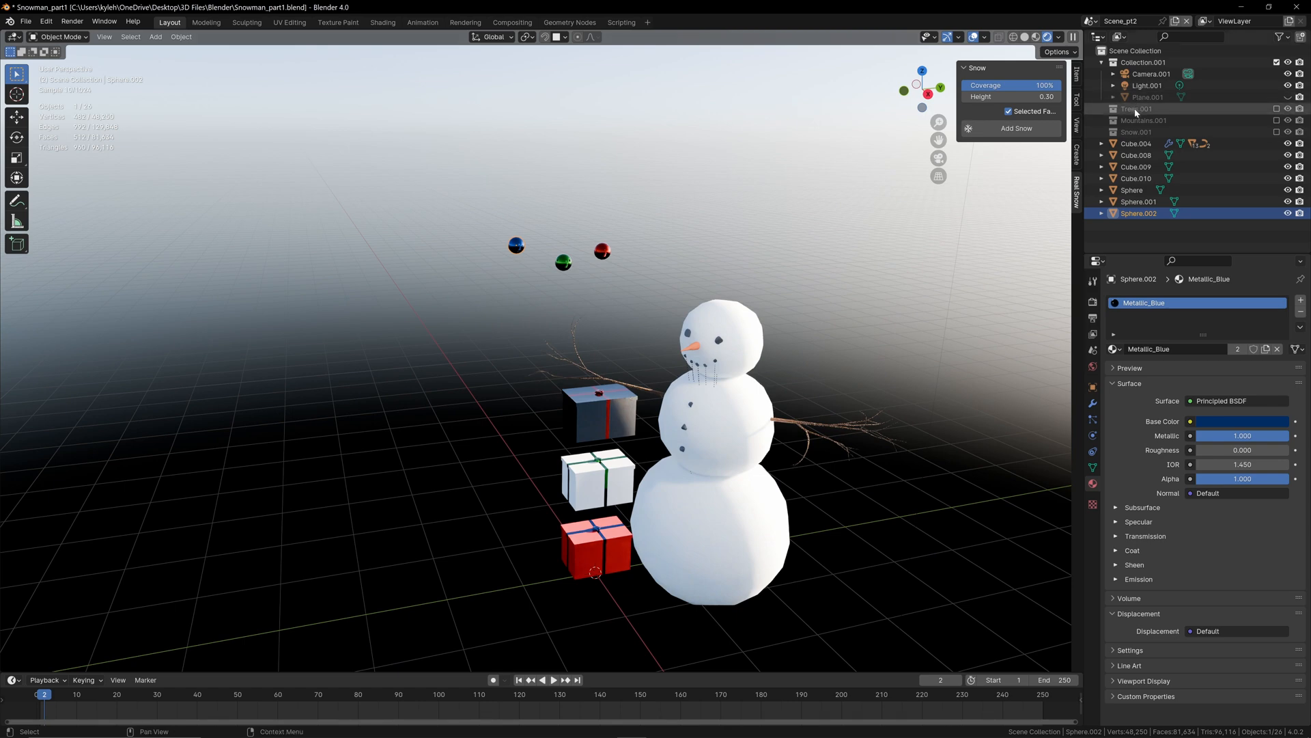
{"action": "left_click", "coordinate": [1277, 109]}
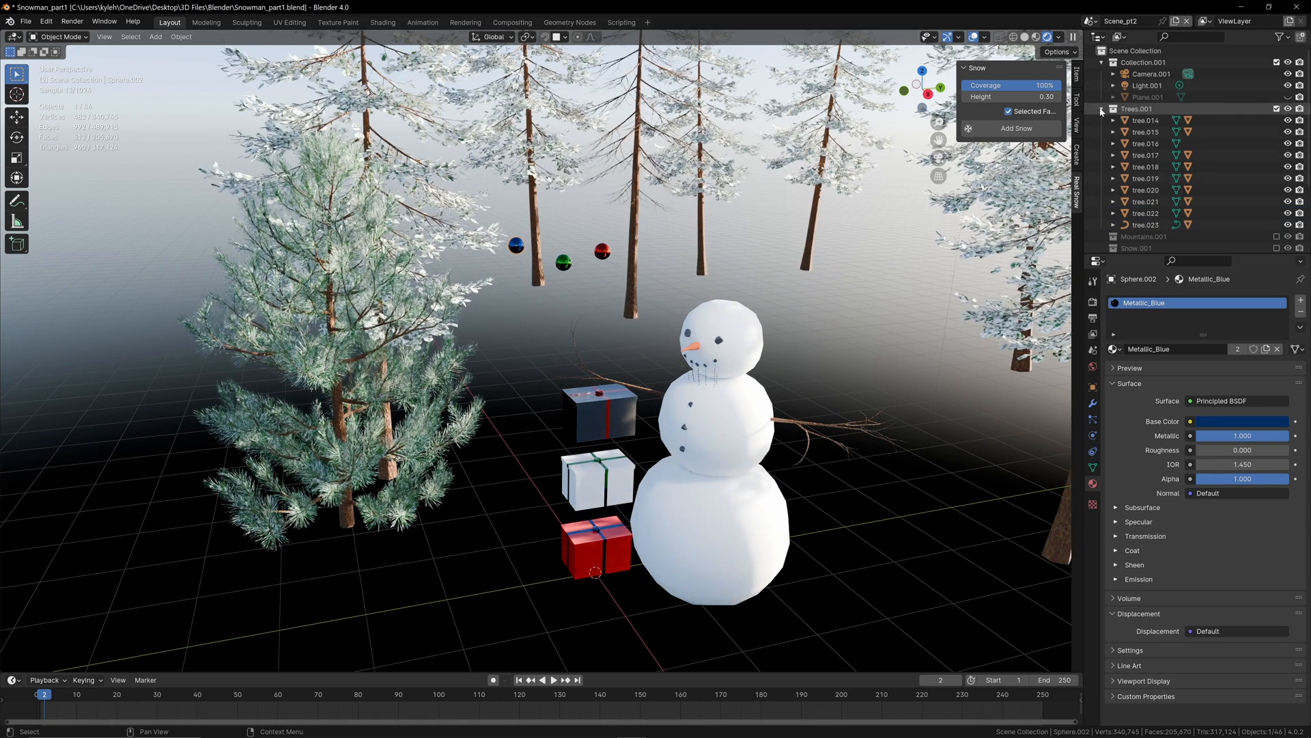
{"action": "left_click", "coordinate": [1277, 120]}
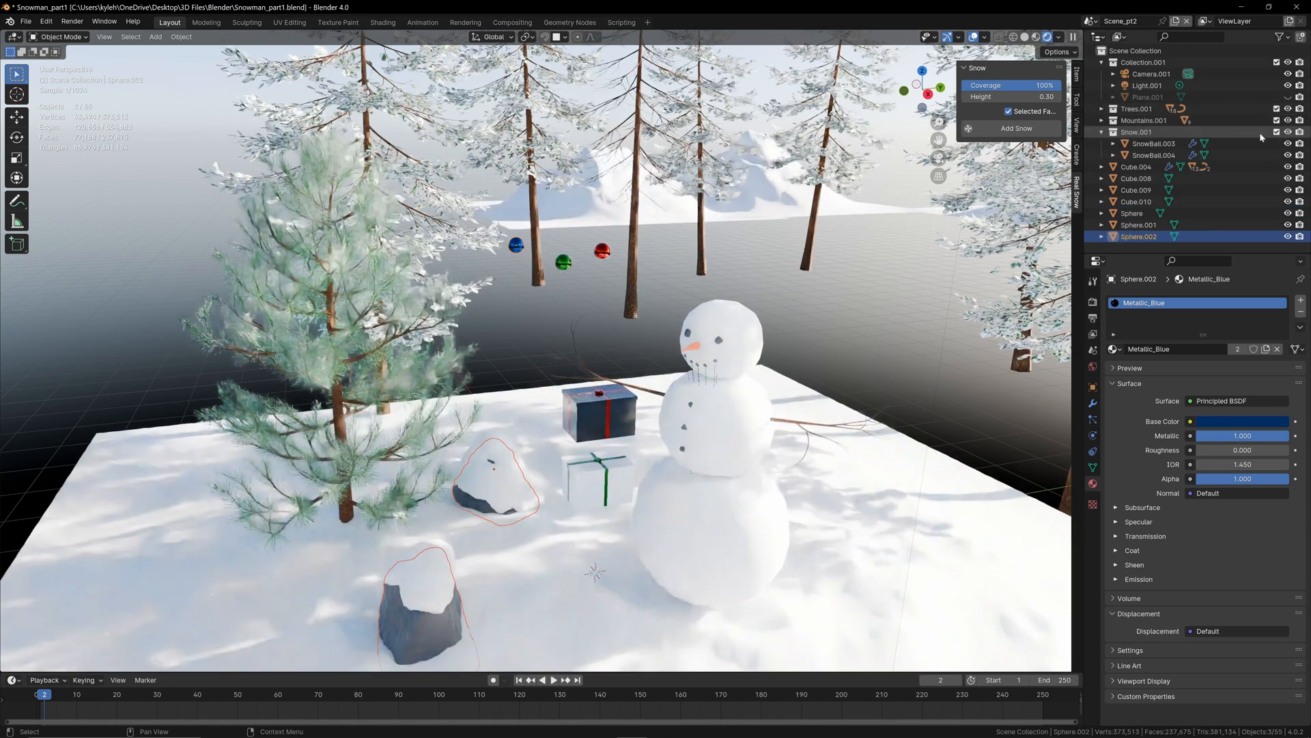
Step: Move the blue ornament over the green pine in top view and place a duplicate on another side of its crown
{"action": "left_click", "coordinate": [1276, 132]}
{"action": "key", "text": "KP_0"}
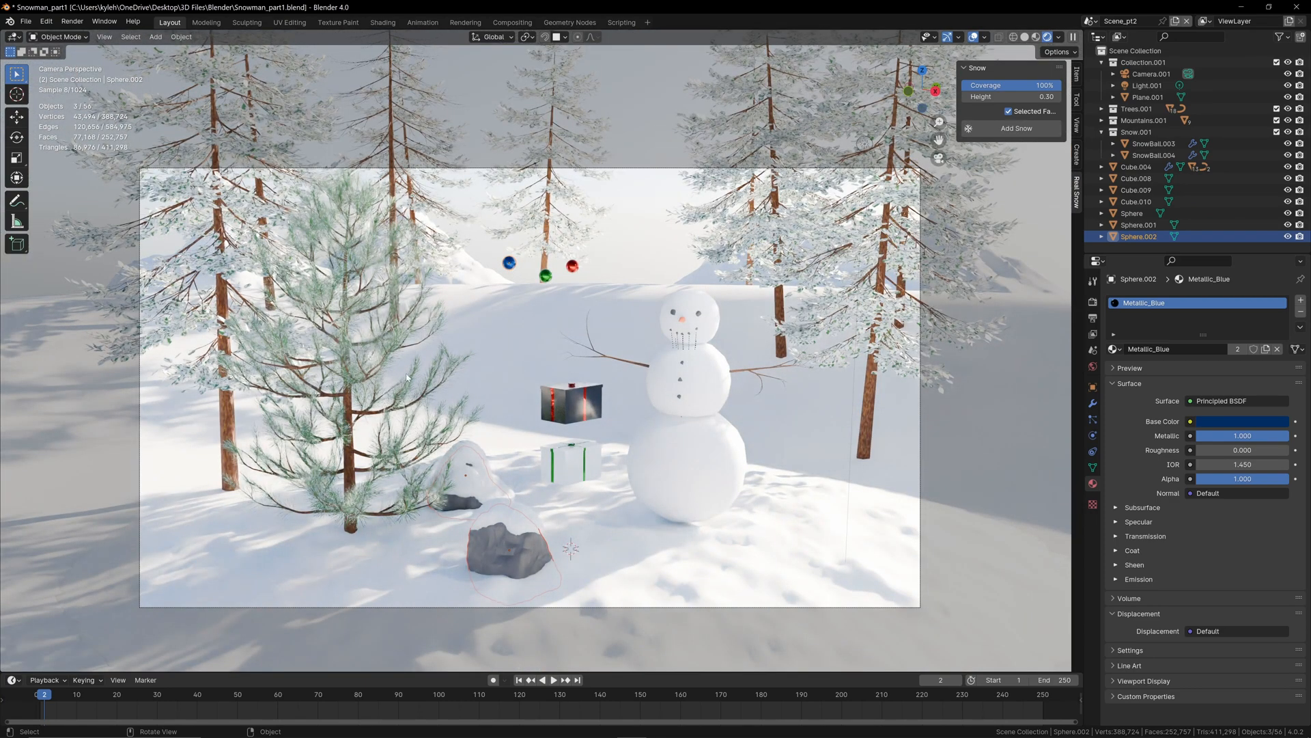
{"action": "middle_click_drag", "start_coordinate": [469, 368], "coordinate": [437, 425]}
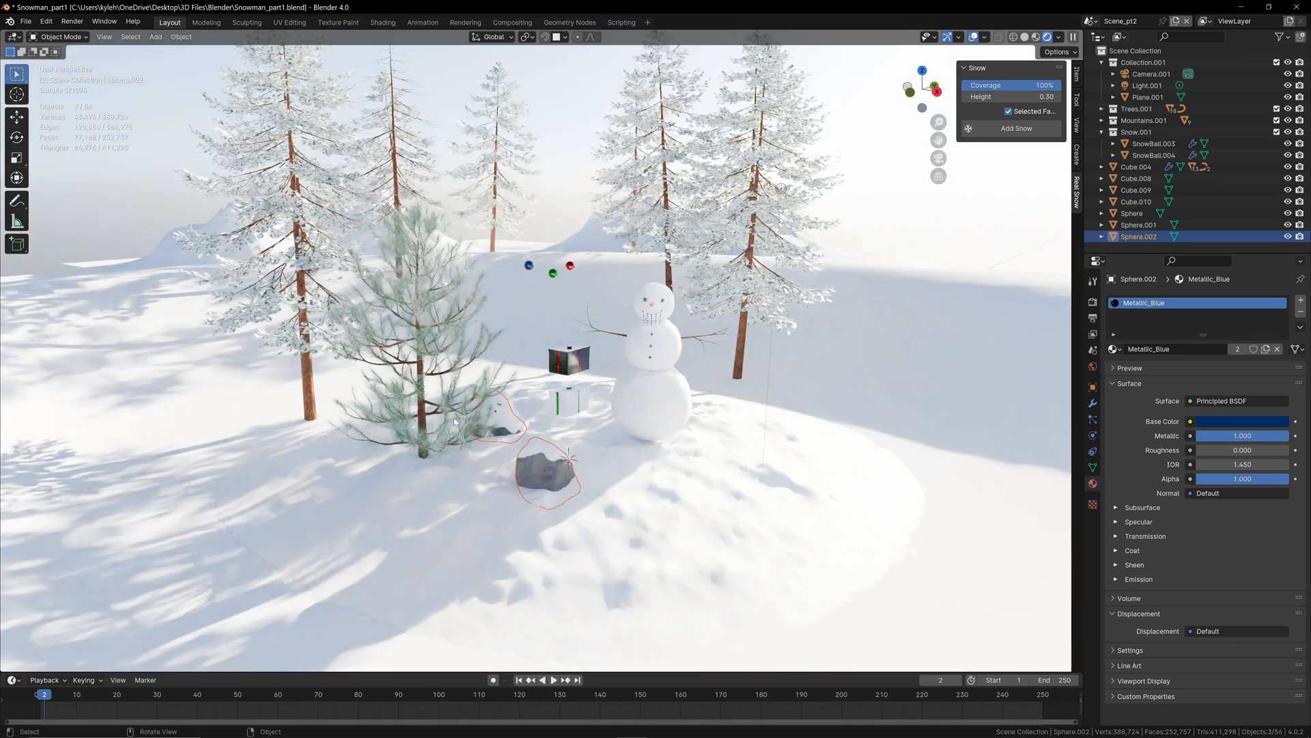
{"action": "key", "text": "KP_7"}
{"action": "left_click", "coordinate": [540, 370]}
{"action": "key", "text": "g"}
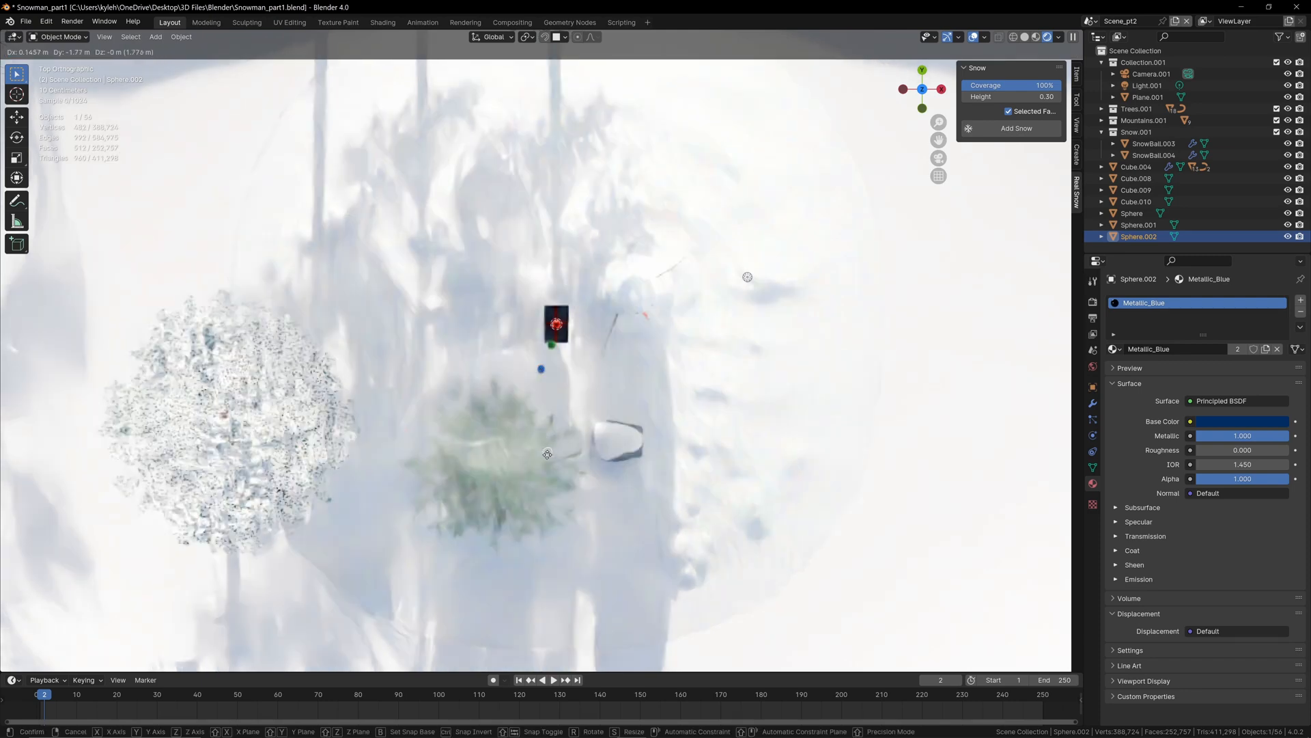
{"action": "left_click", "coordinate": [555, 466]}
{"action": "key", "text": "shift+d"}
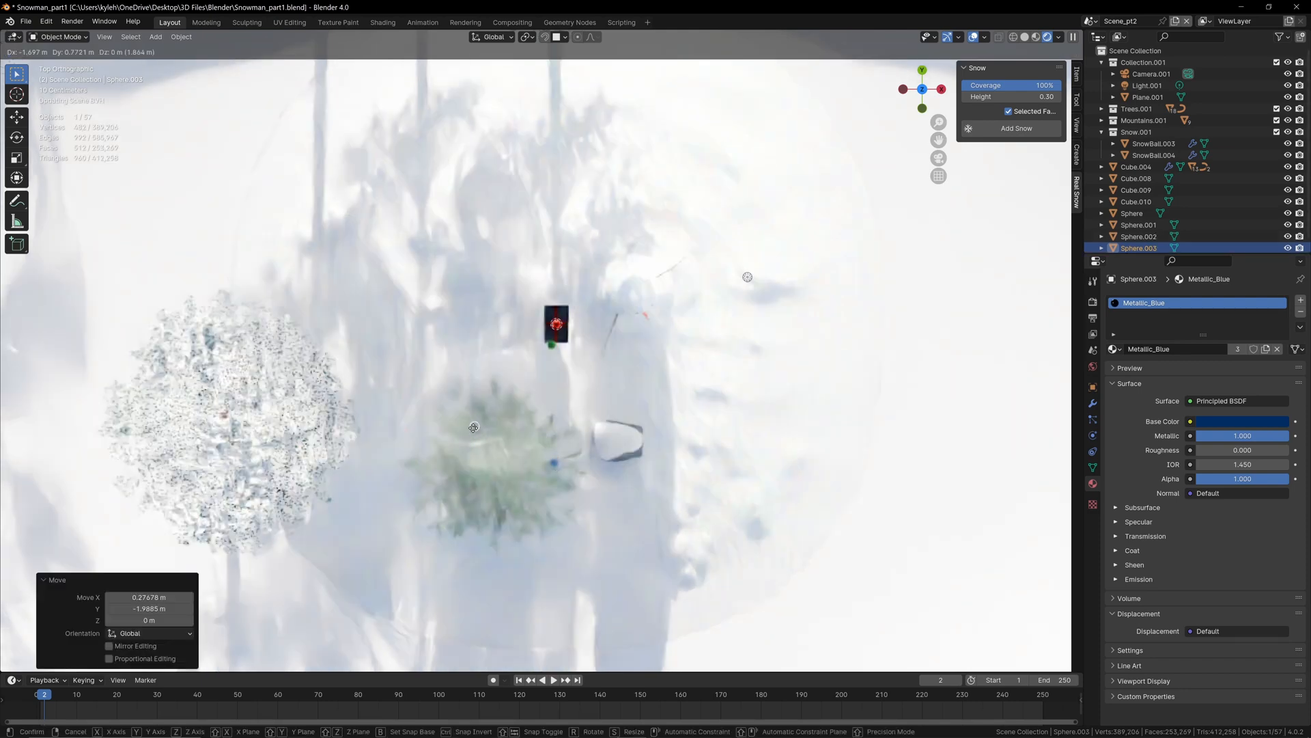
{"action": "left_click", "coordinate": [474, 426]}
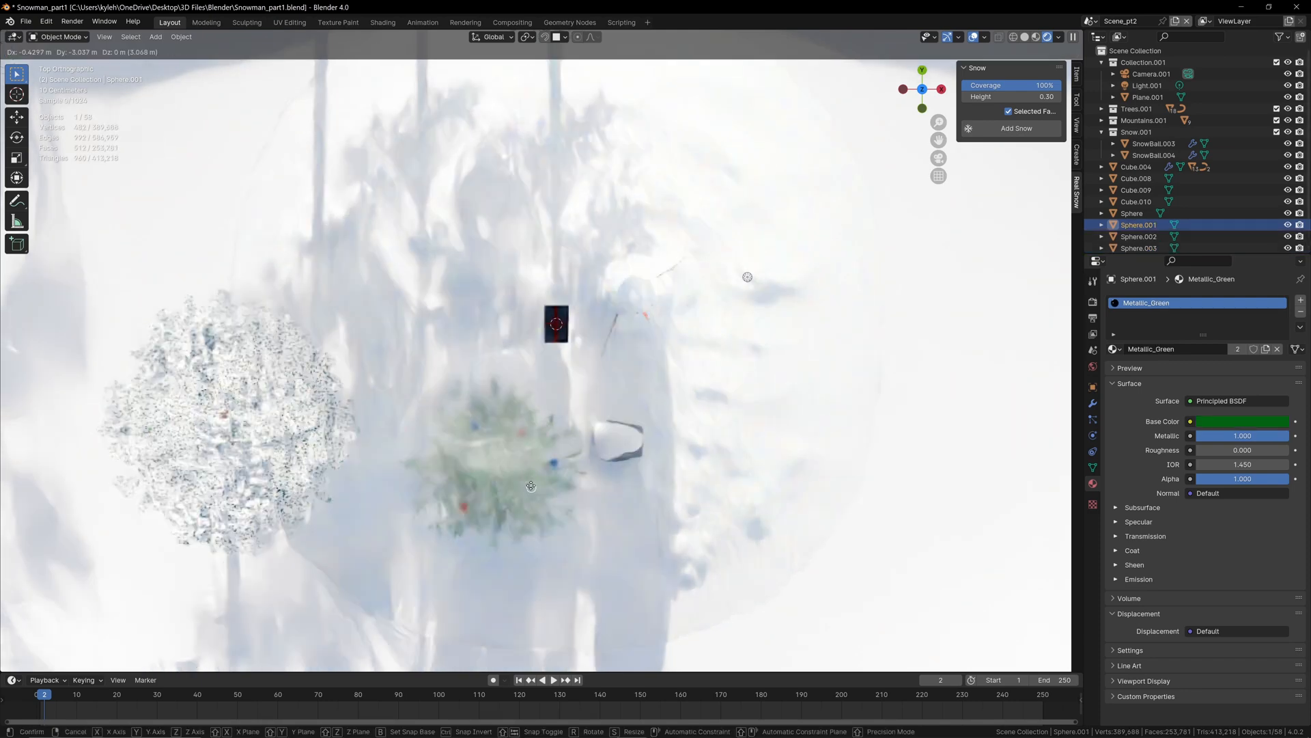
Step: Spread the red and green ornaments, each with one duplicate, around the pine's crown in top view, using Material Preview shading
{"action": "left_click", "coordinate": [532, 488]}
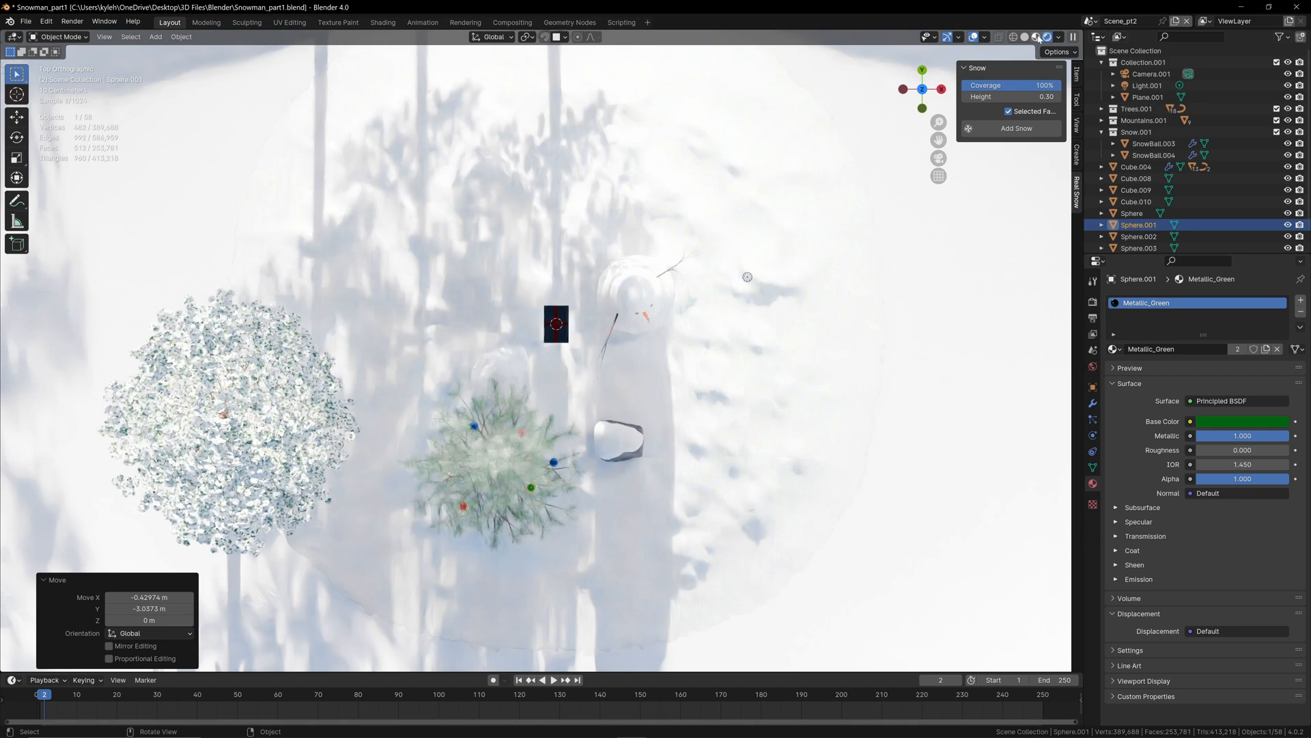
{"action": "left_click", "coordinate": [1037, 37]}
{"action": "scroll", "coordinate": [502, 516], "scroll_direction": "up", "scroll_amount": 2}
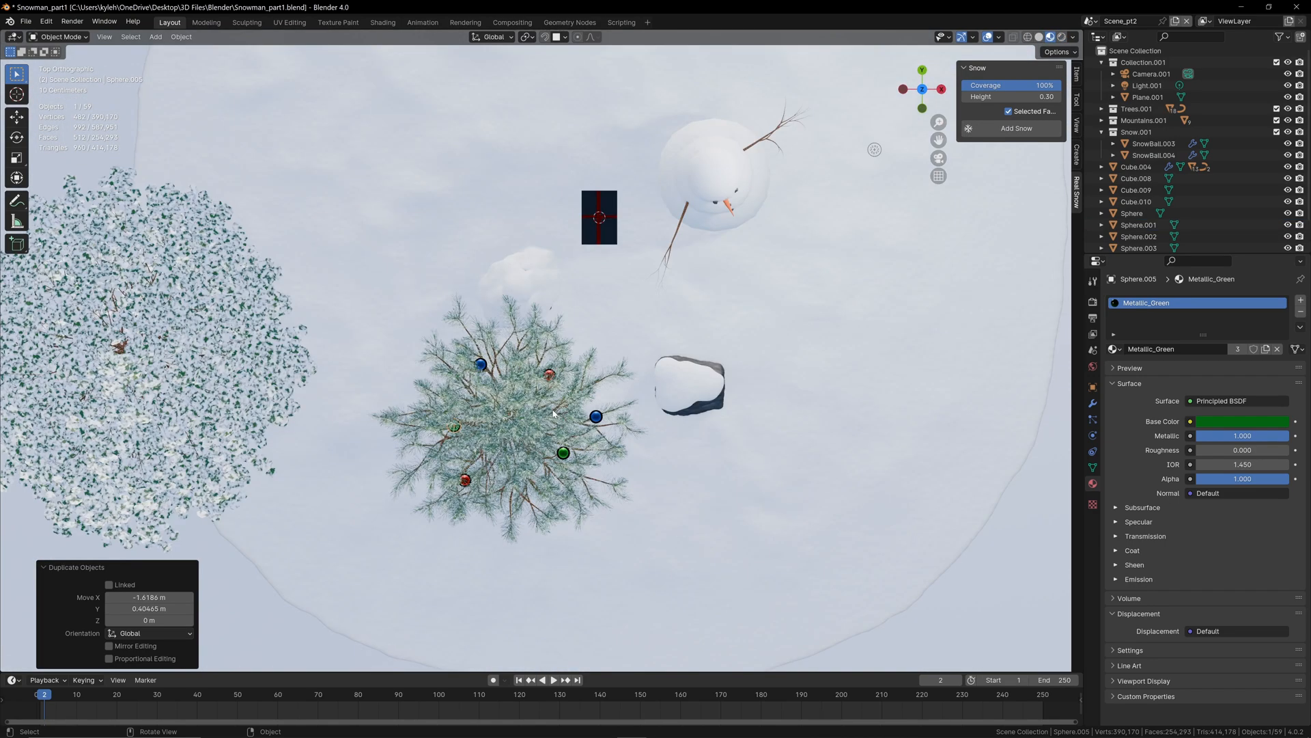
Step: Hide Plane.001 and make the pine tree.023 and its leaves.017 unselectable
{"action": "key", "text": "KP_1"}
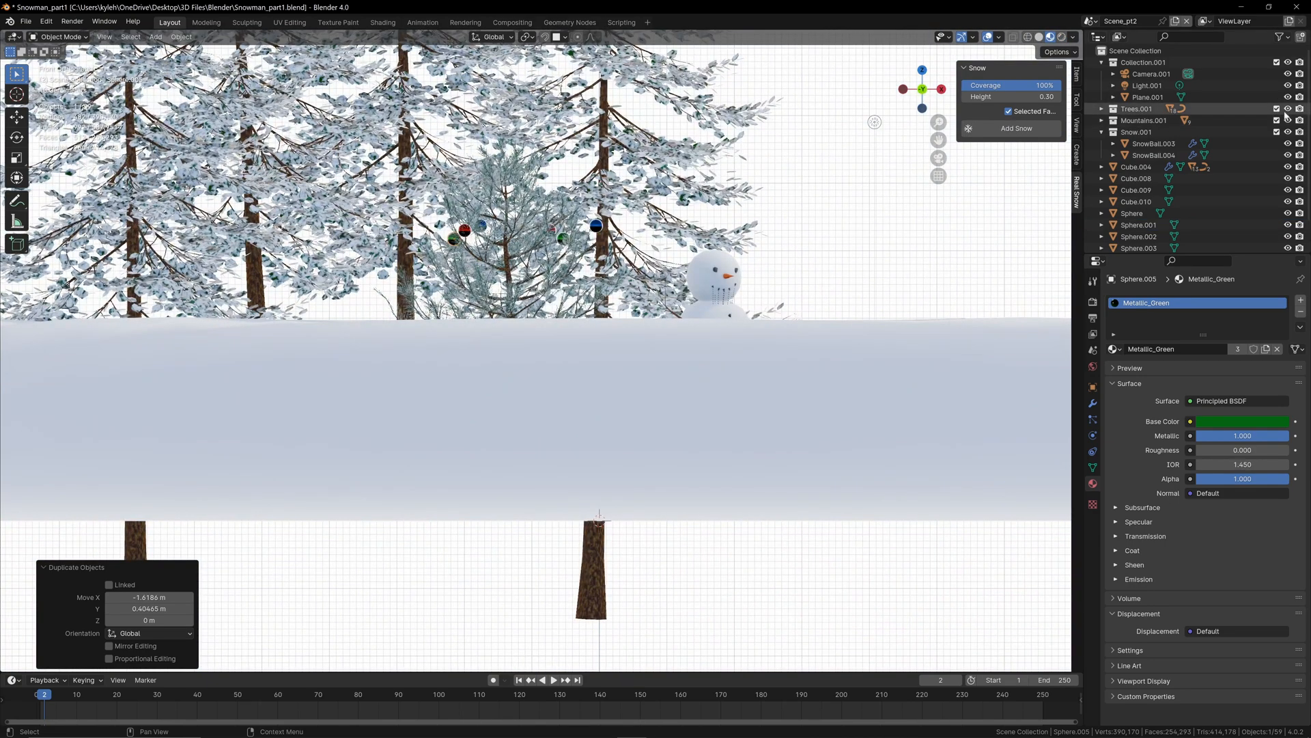
{"action": "left_click", "coordinate": [1287, 97]}
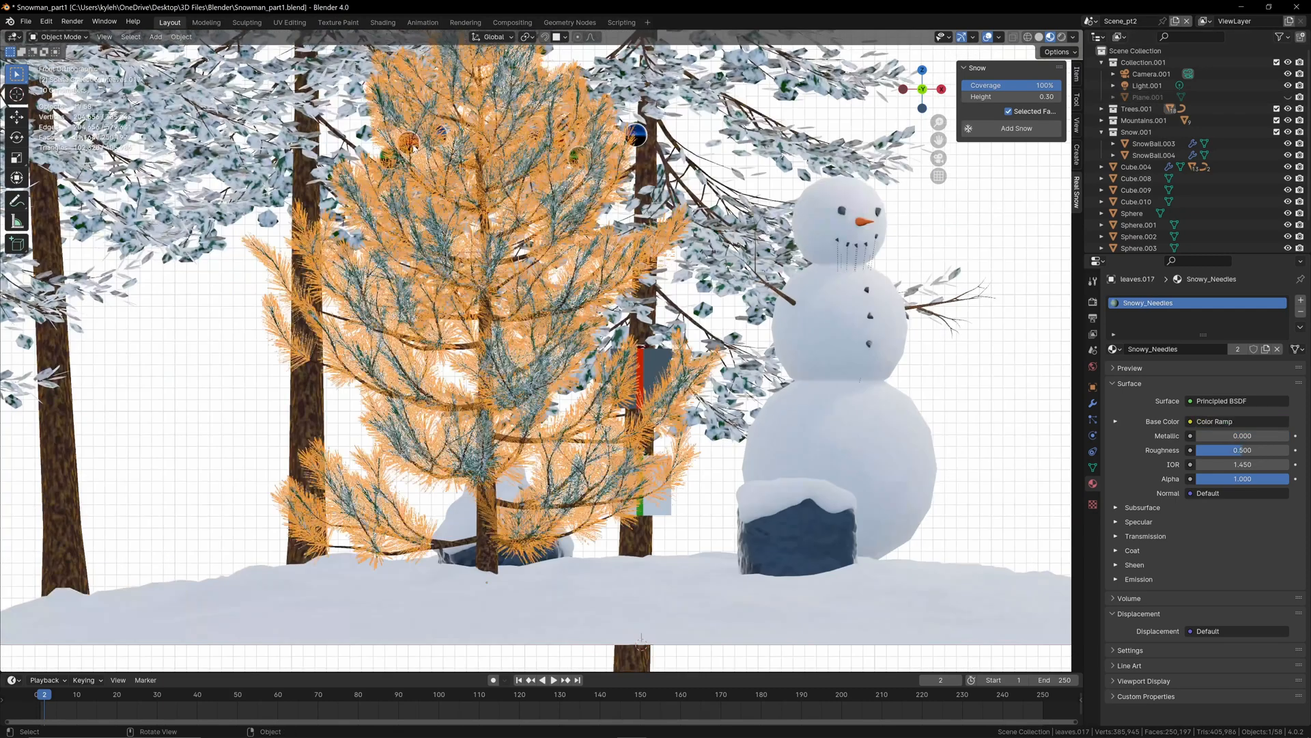
{"action": "key", "text": "KP_Decimal"}
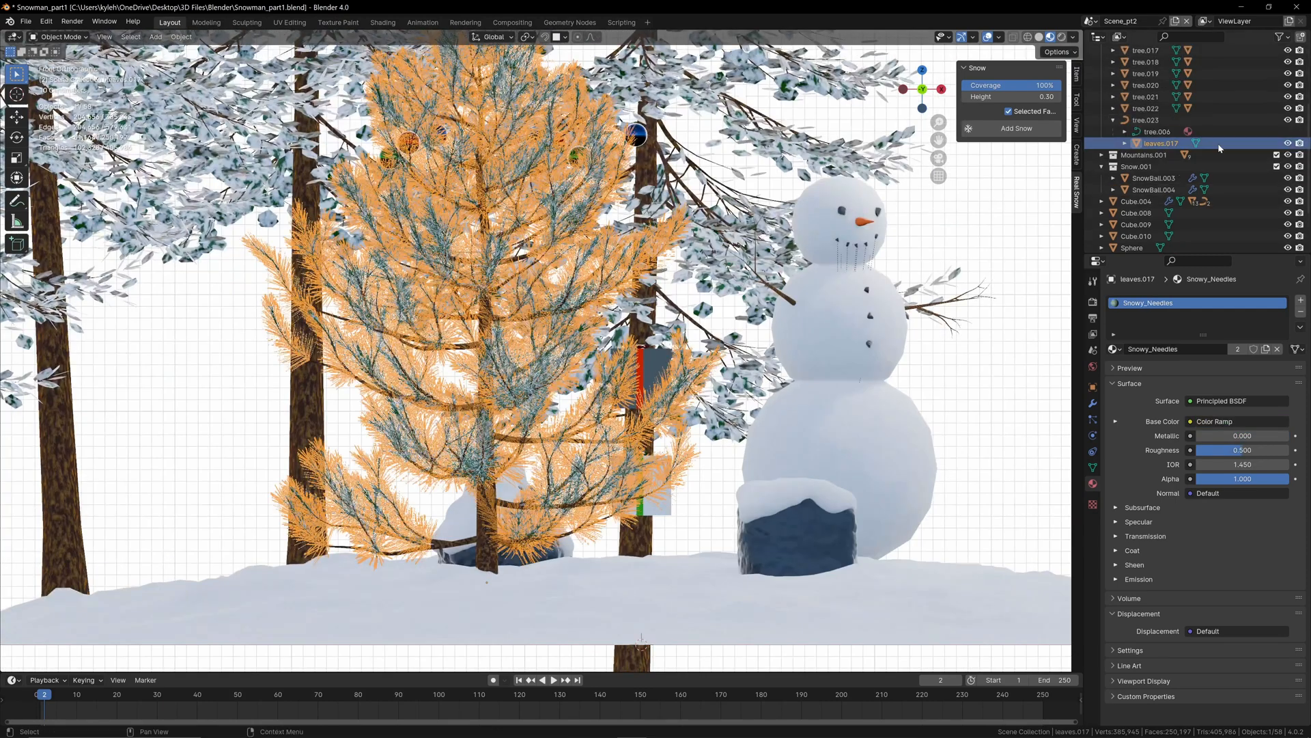
{"action": "scroll", "coordinate": [1218, 142], "scroll_direction": "up", "scroll_amount": 2}
{"action": "left_click", "coordinate": [1288, 38]}
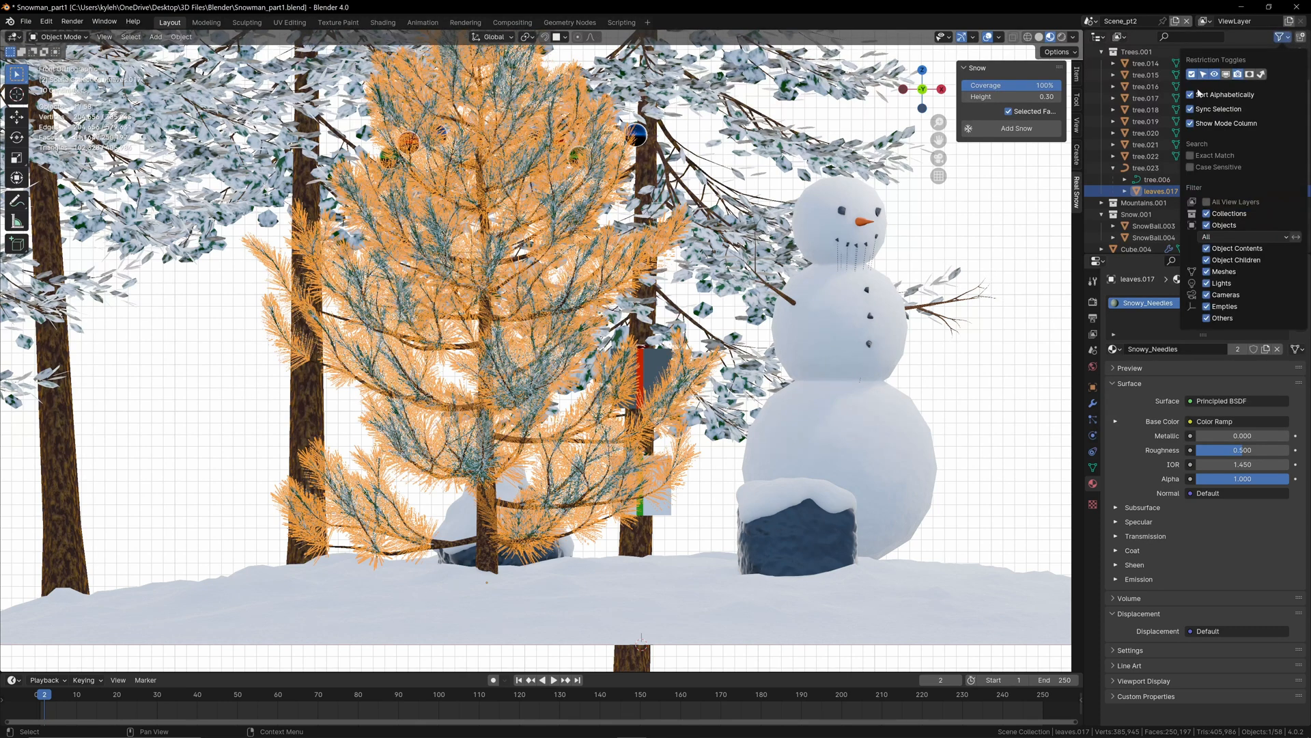
{"action": "scroll", "coordinate": [1151, 101], "scroll_direction": "down", "scroll_amount": 4}
{"action": "left_click", "coordinate": [1275, 96]}
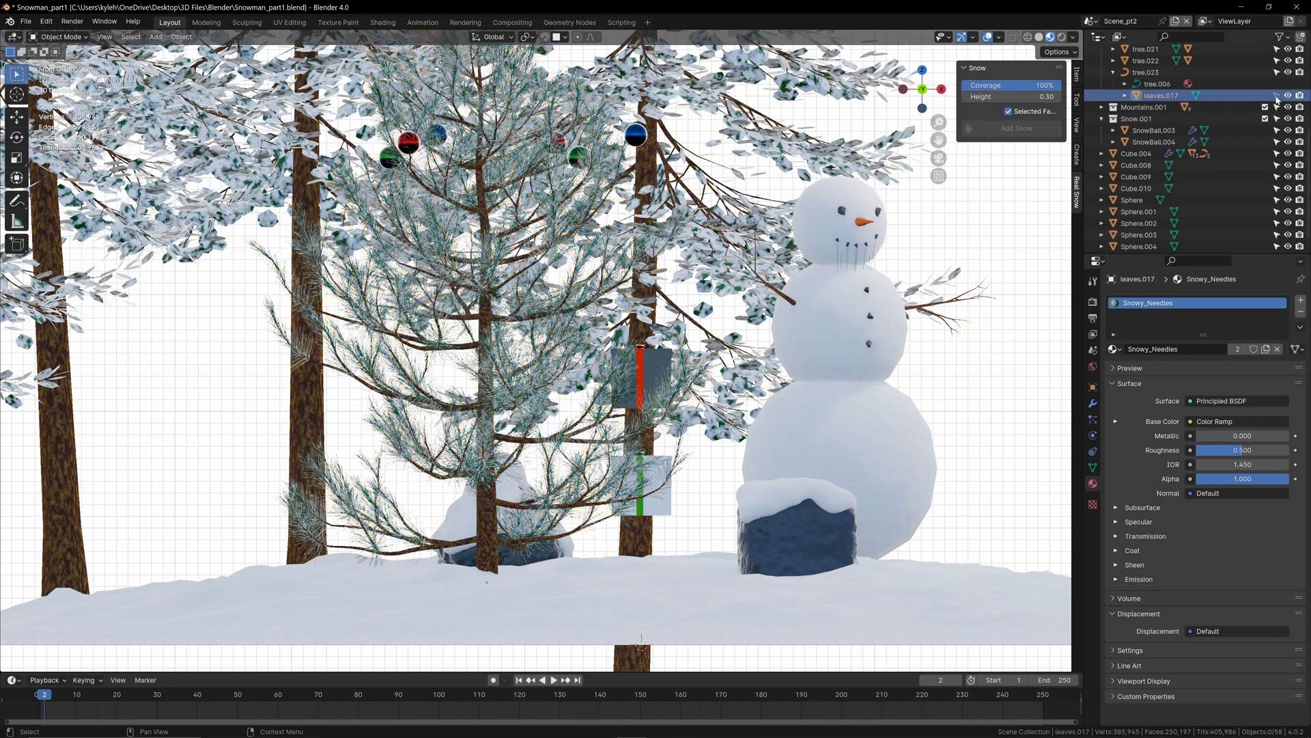
{"action": "left_click", "coordinate": [1247, 72]}
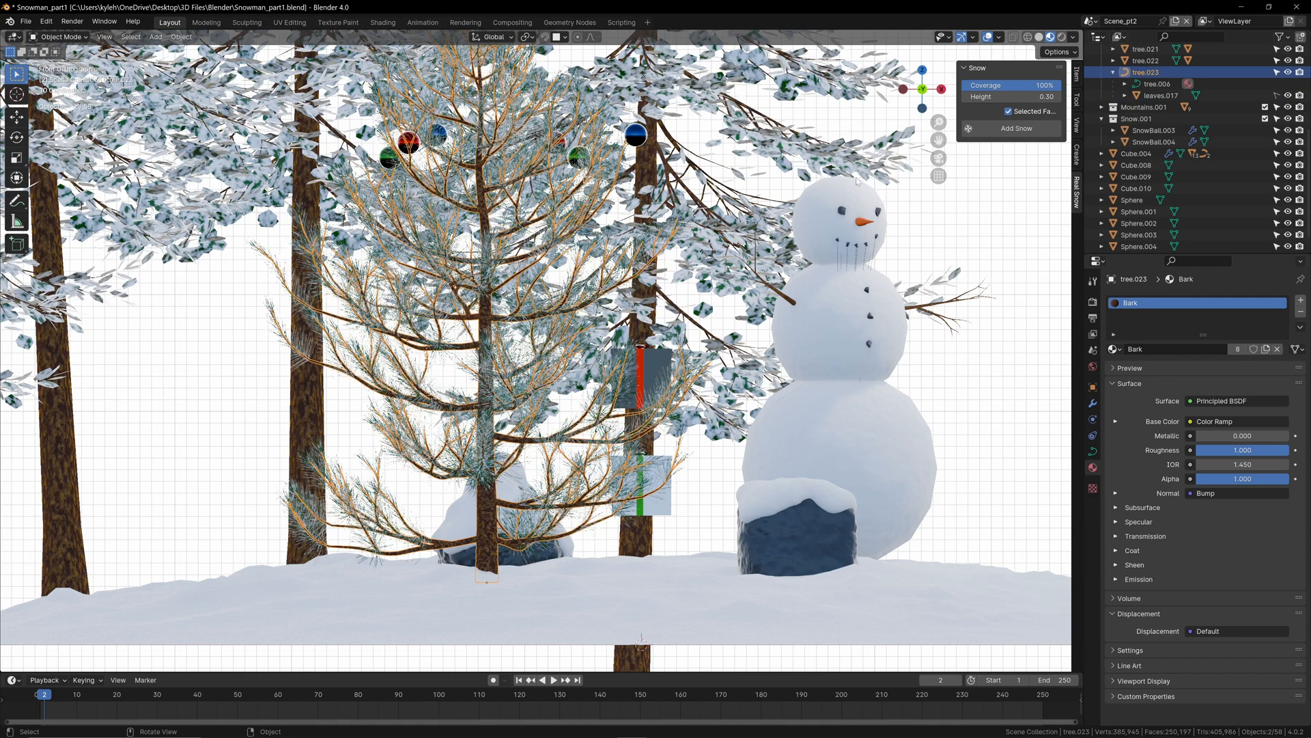
{"action": "left_click", "coordinate": [1277, 72]}
Step: Move the red ornament on the pine's outer left side down to the tip of a lower branch
{"action": "left_click", "coordinate": [392, 157]}
{"action": "left_click", "coordinate": [409, 148]}
{"action": "left_click", "coordinate": [439, 134]}
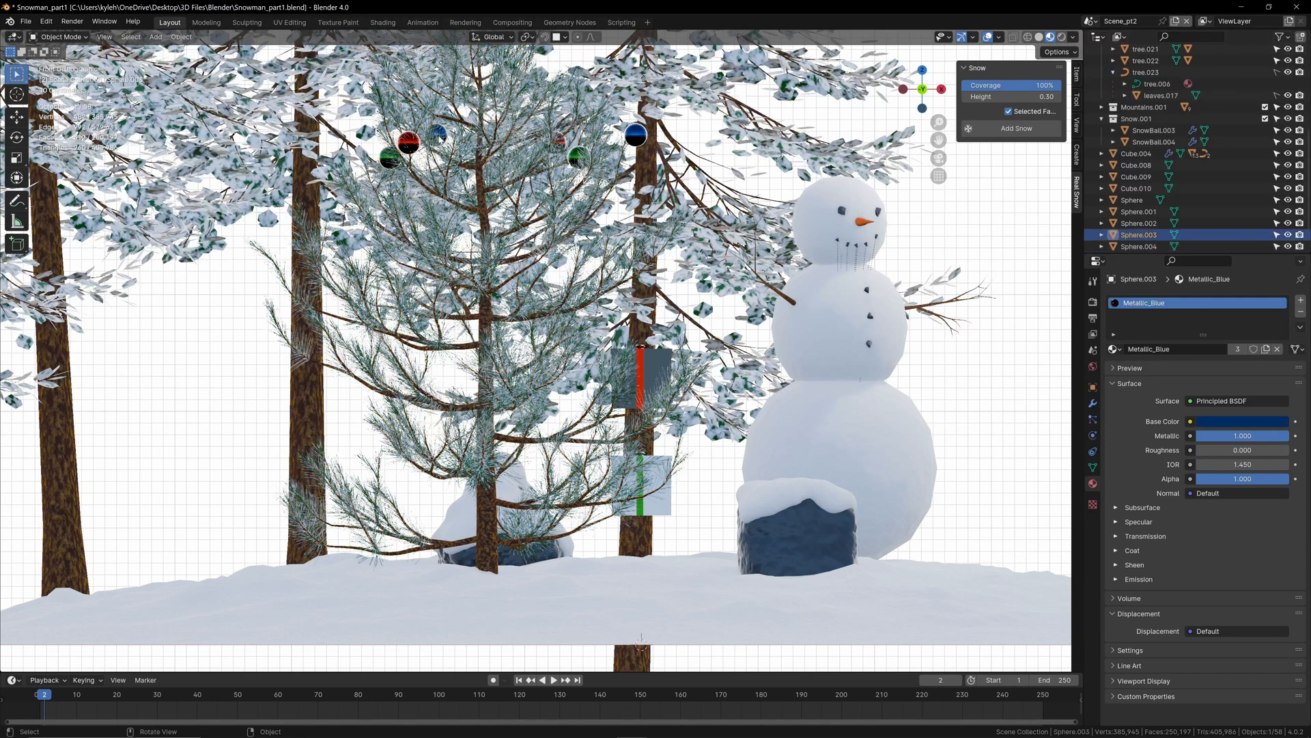
{"action": "left_click", "coordinate": [409, 142]}
{"action": "key", "text": "g"}
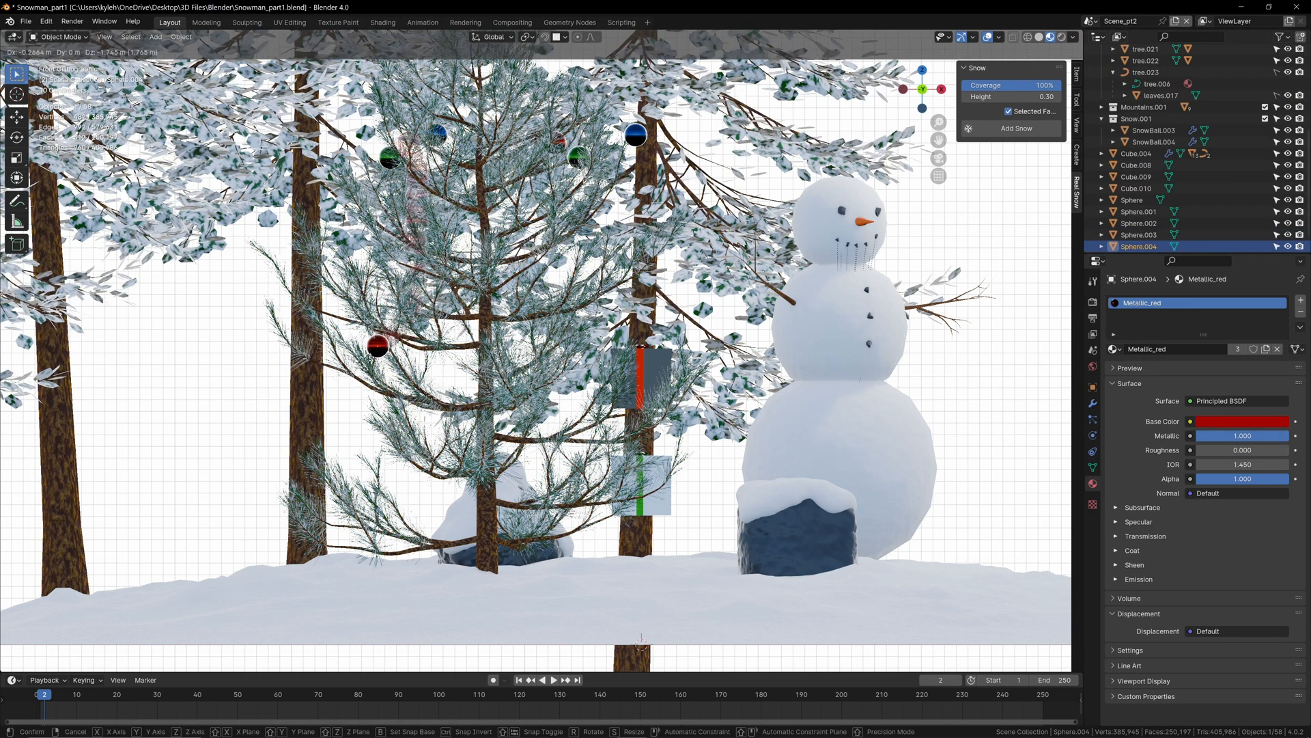
{"action": "left_click", "coordinate": [338, 365]}
Step: Lower the other red ornament to the pine's mid-height branches and a green ornament to its bottom branches
{"action": "left_click", "coordinate": [562, 141]}
{"action": "left_click", "coordinate": [578, 157]}
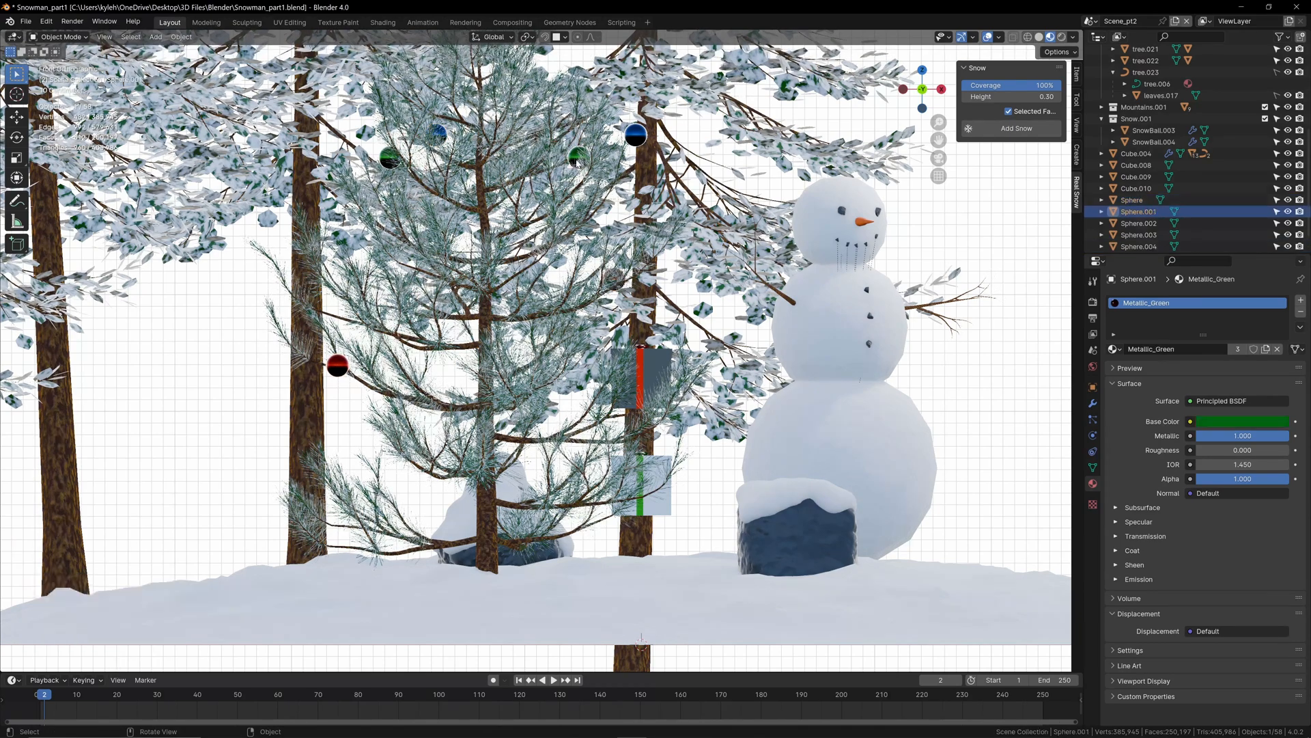
{"action": "key", "text": "g"}
{"action": "middle_click_drag", "start_coordinate": [519, 386], "coordinate": [625, 396]}
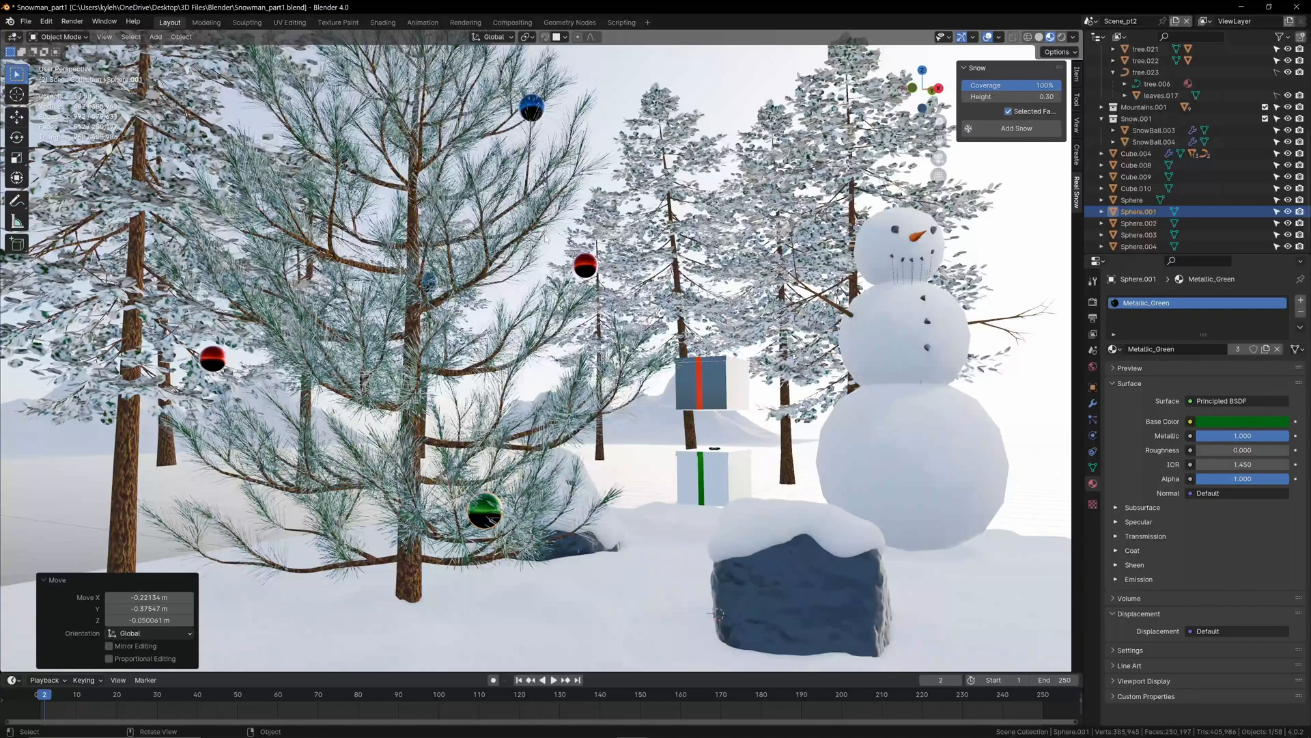
{"action": "middle_click_drag", "start_coordinate": [545, 239], "coordinate": [461, 277]}
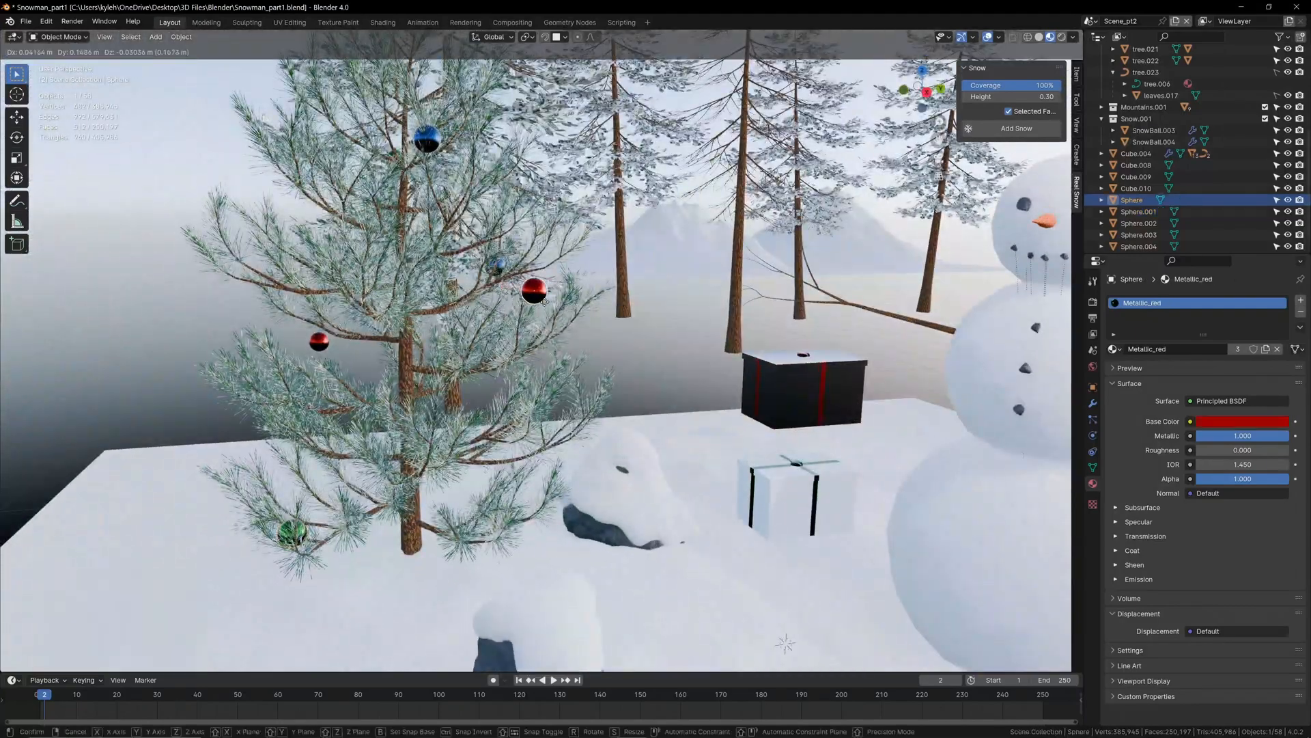
Step: Raise the remaining green ornament to the pine's upper branches and check the decorated tree in rendered shading through the camera
{"action": "key", "text": "KP_0"}
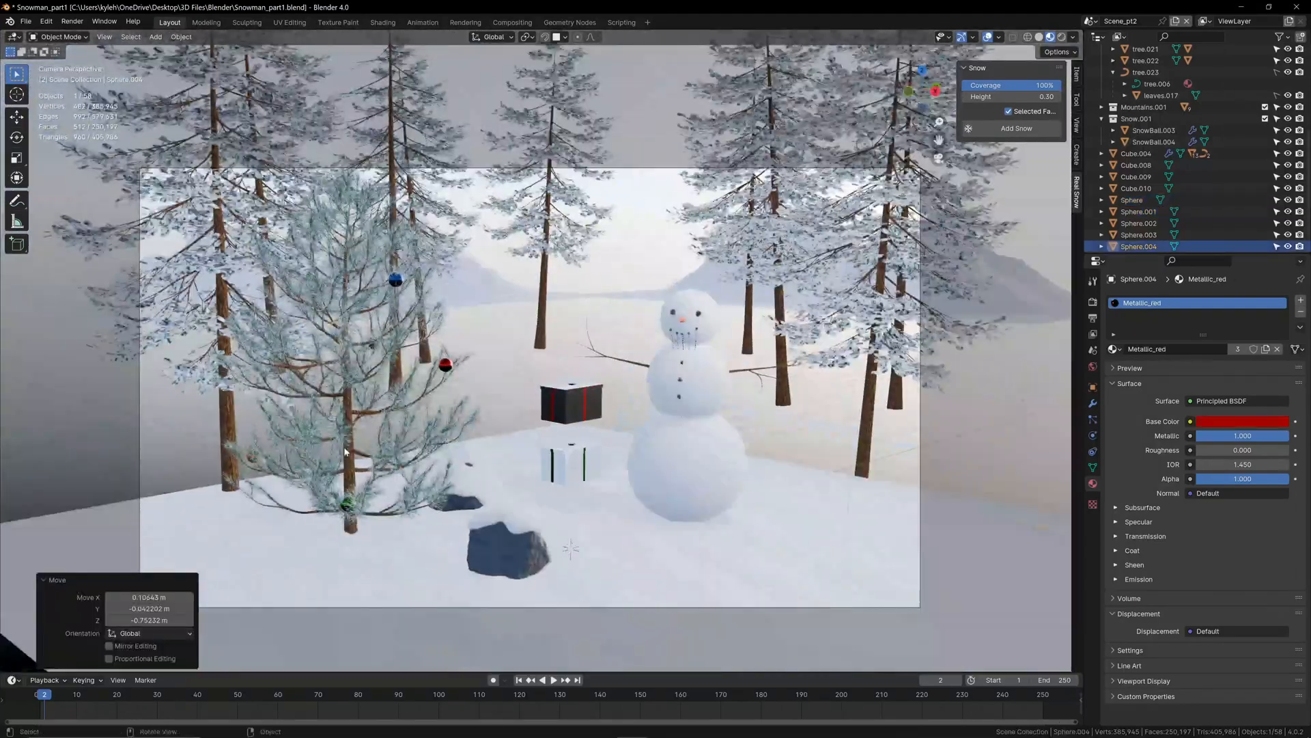
{"action": "scroll", "coordinate": [342, 445], "scroll_direction": "up", "scroll_amount": 3}
{"action": "middle_click_drag", "start_coordinate": [347, 448], "coordinate": [414, 412], "text": "shift"}
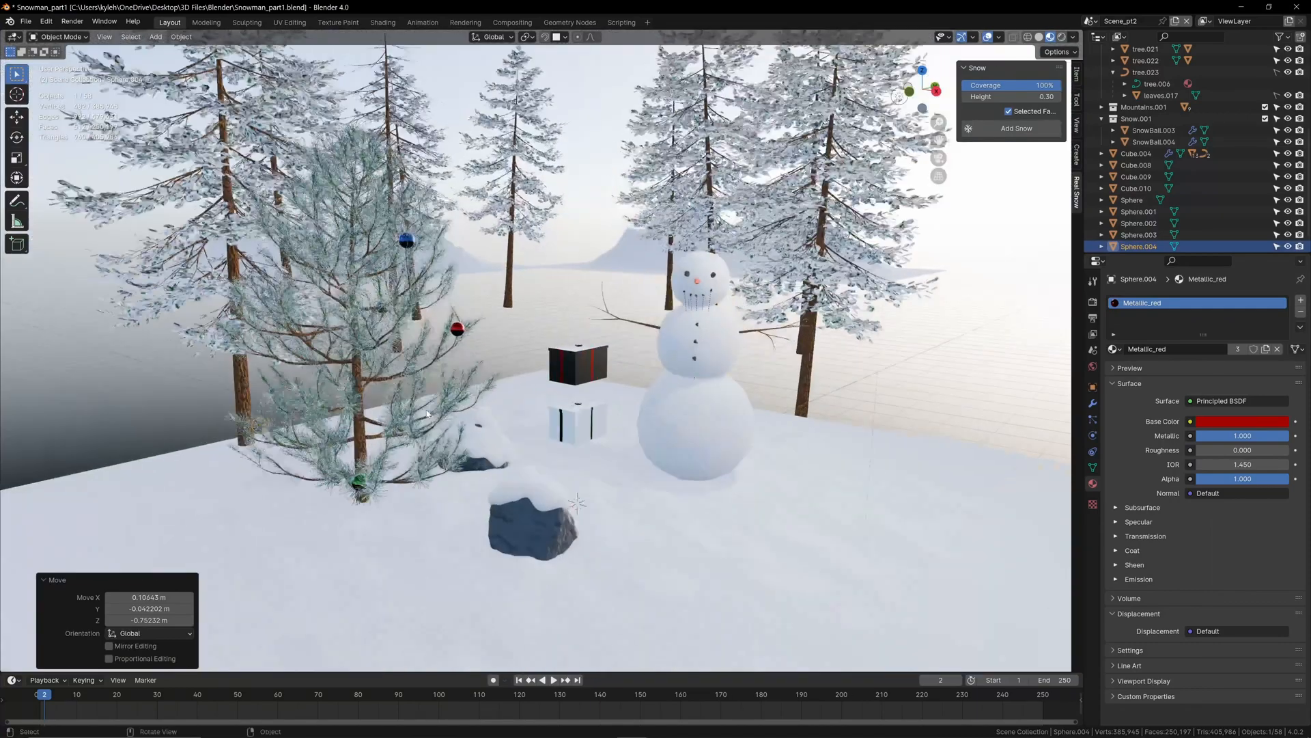
{"action": "scroll", "coordinate": [414, 410], "scroll_direction": "up", "scroll_amount": 2}
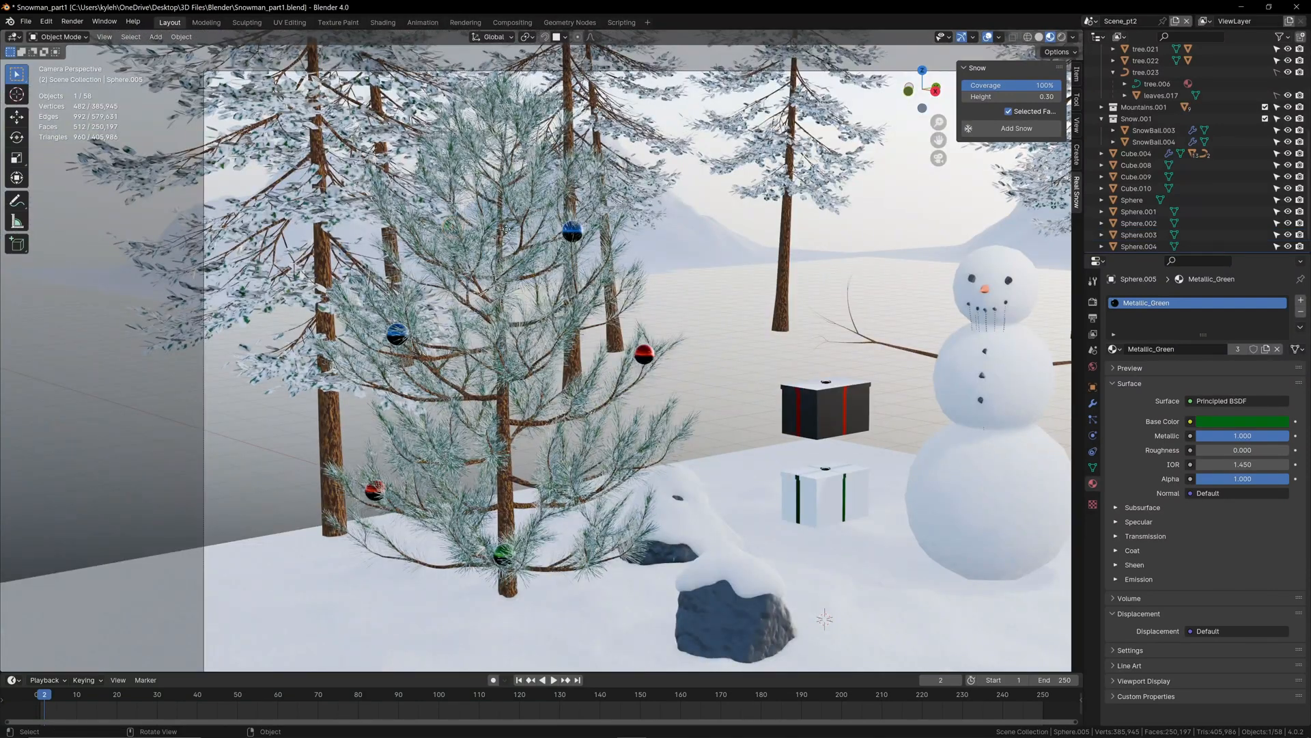
{"action": "key", "text": "g"}
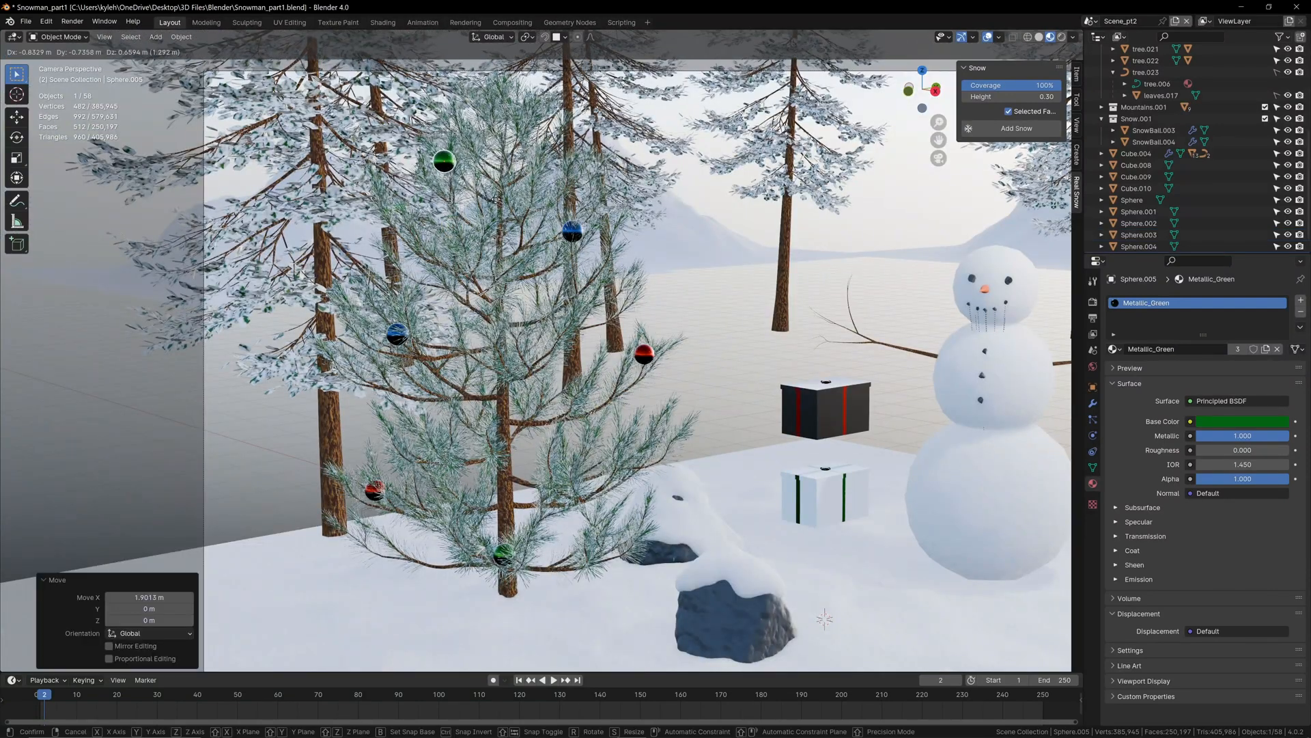
{"action": "left_click", "coordinate": [496, 202]}
{"action": "middle_click_drag", "start_coordinate": [496, 203], "coordinate": [603, 291]}
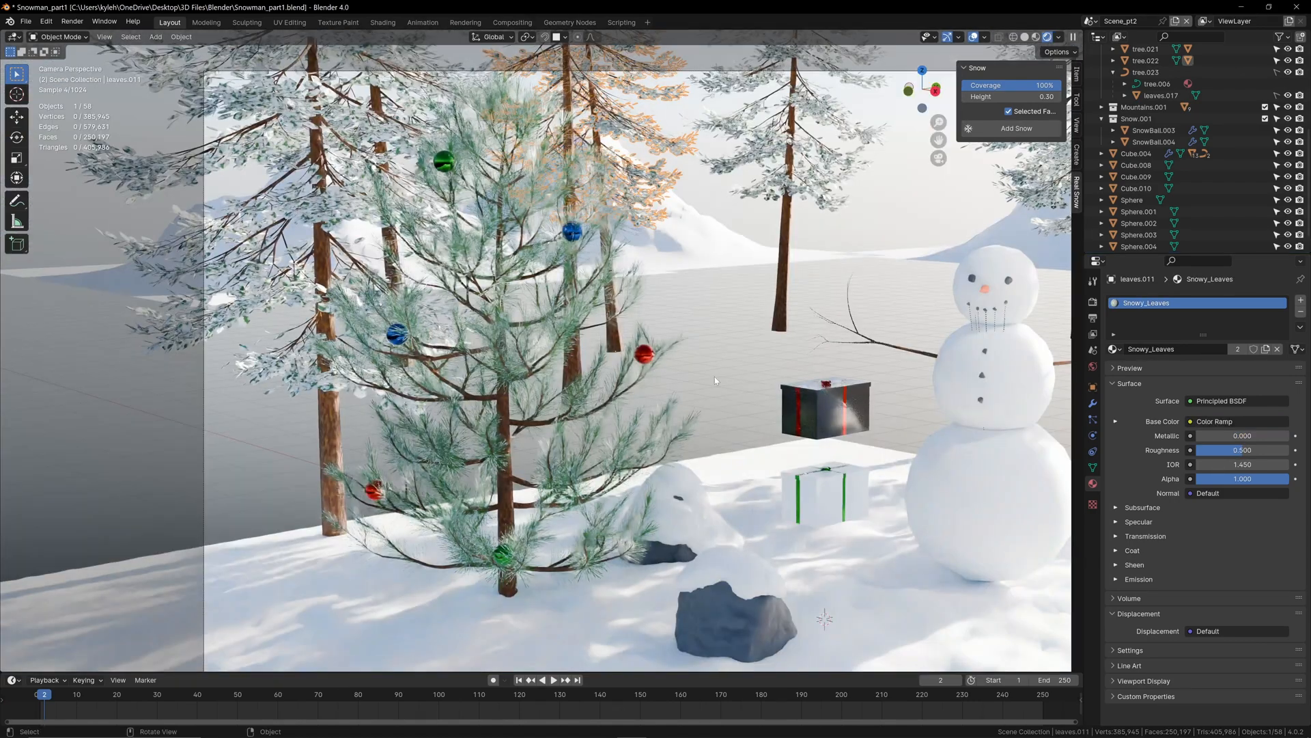
{"action": "scroll", "coordinate": [791, 521], "scroll_direction": "down", "scroll_amount": 2}
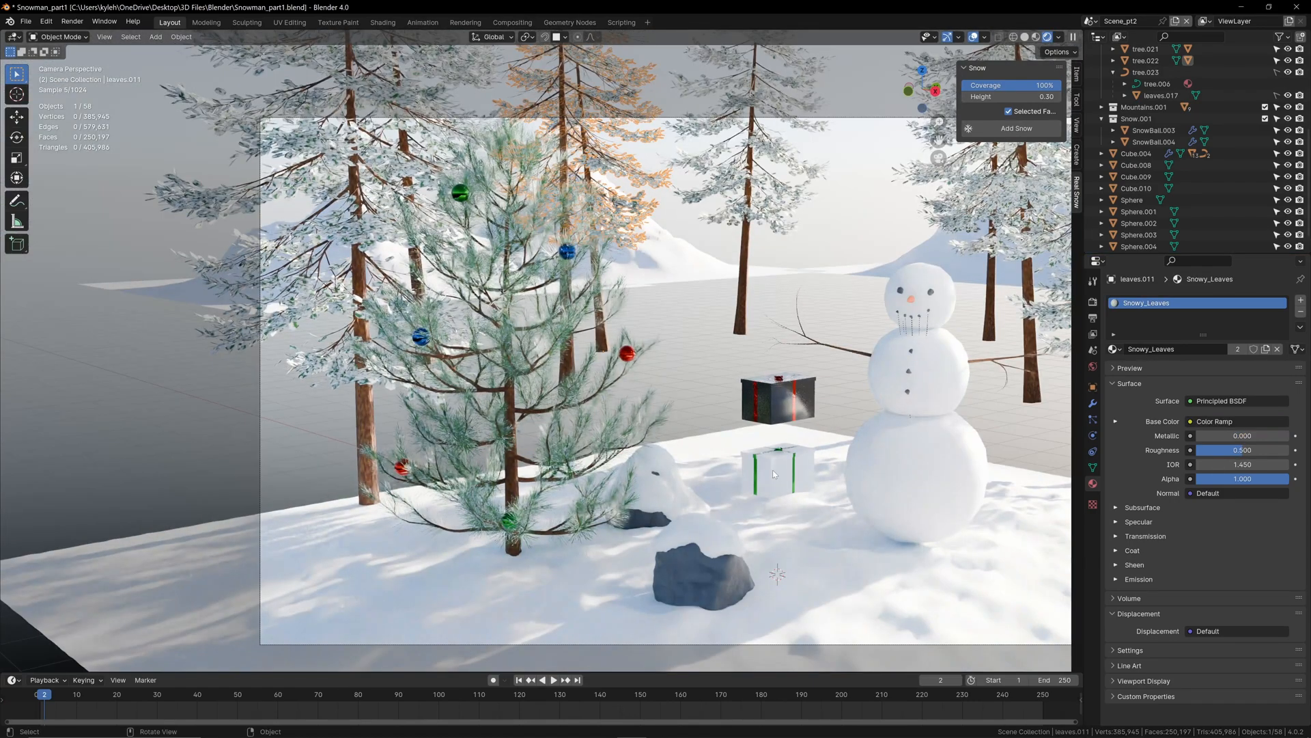
{"action": "scroll", "coordinate": [772, 470], "scroll_direction": "up", "scroll_amount": 2}
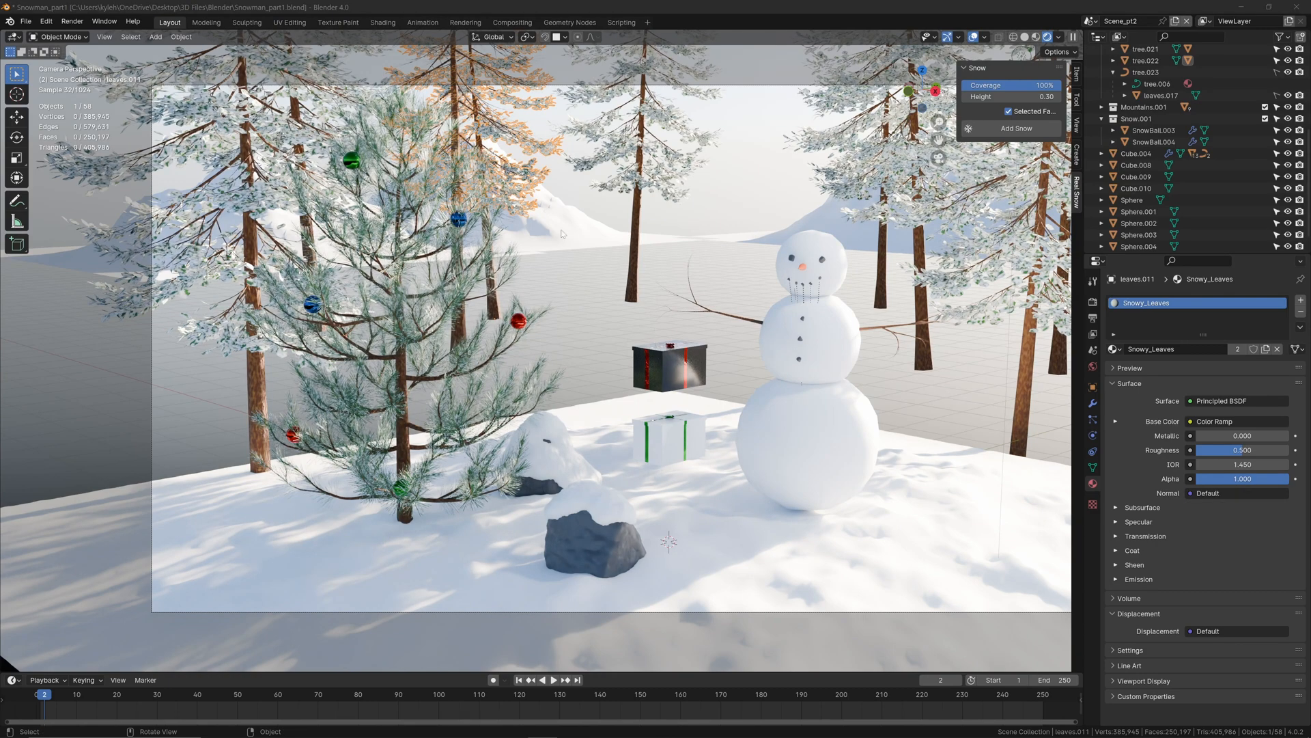
Step: Look up the Object: Scatter Objects add-on in the preferences by searching for "scatter"
{"action": "left_click", "coordinate": [46, 21]}
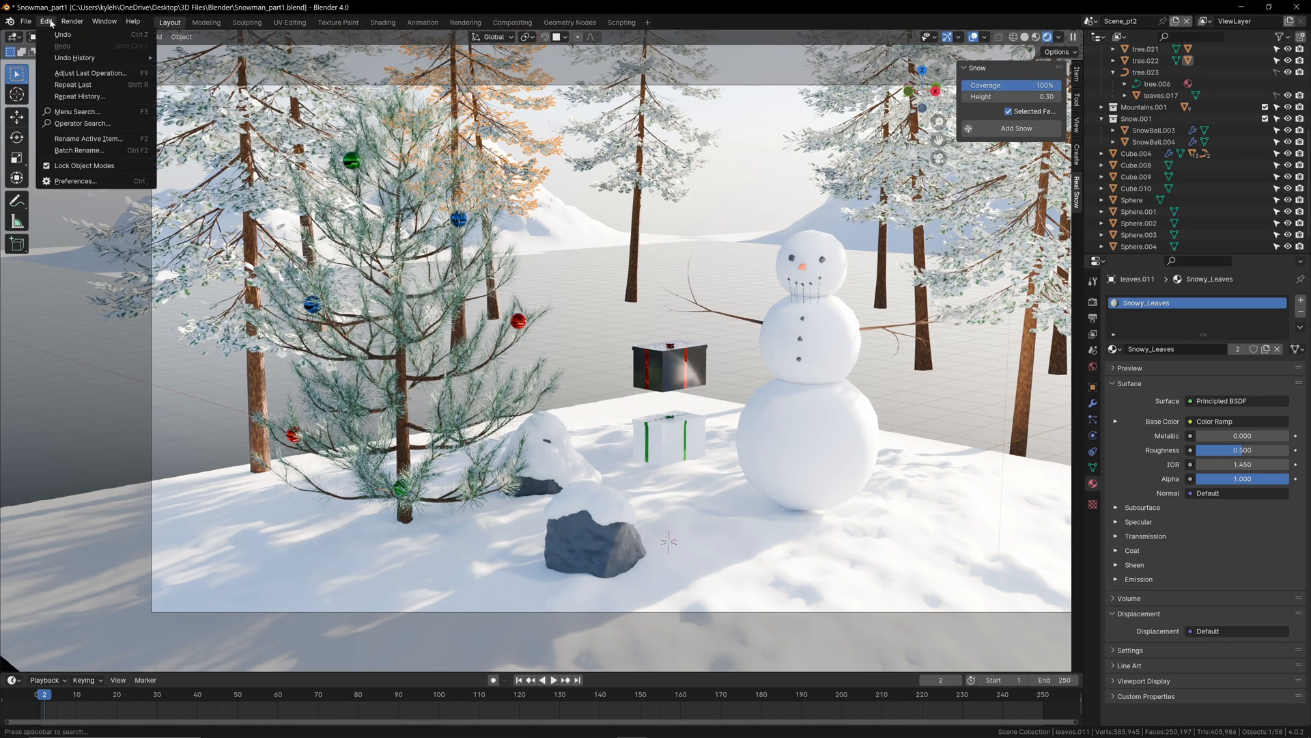
{"action": "left_click", "coordinate": [79, 181]}
{"action": "left_click", "coordinate": [27, 130]}
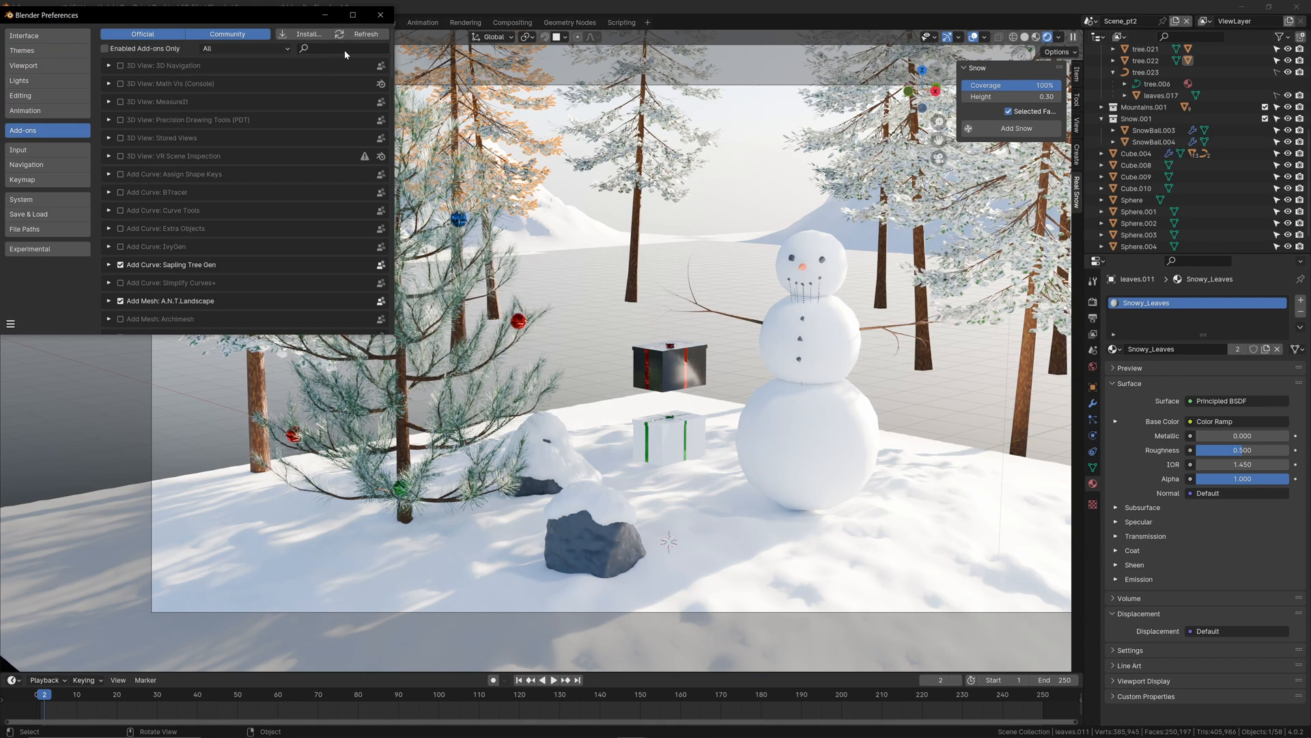
{"action": "left_click", "coordinate": [344, 52]}
{"action": "type", "text": "snow"}
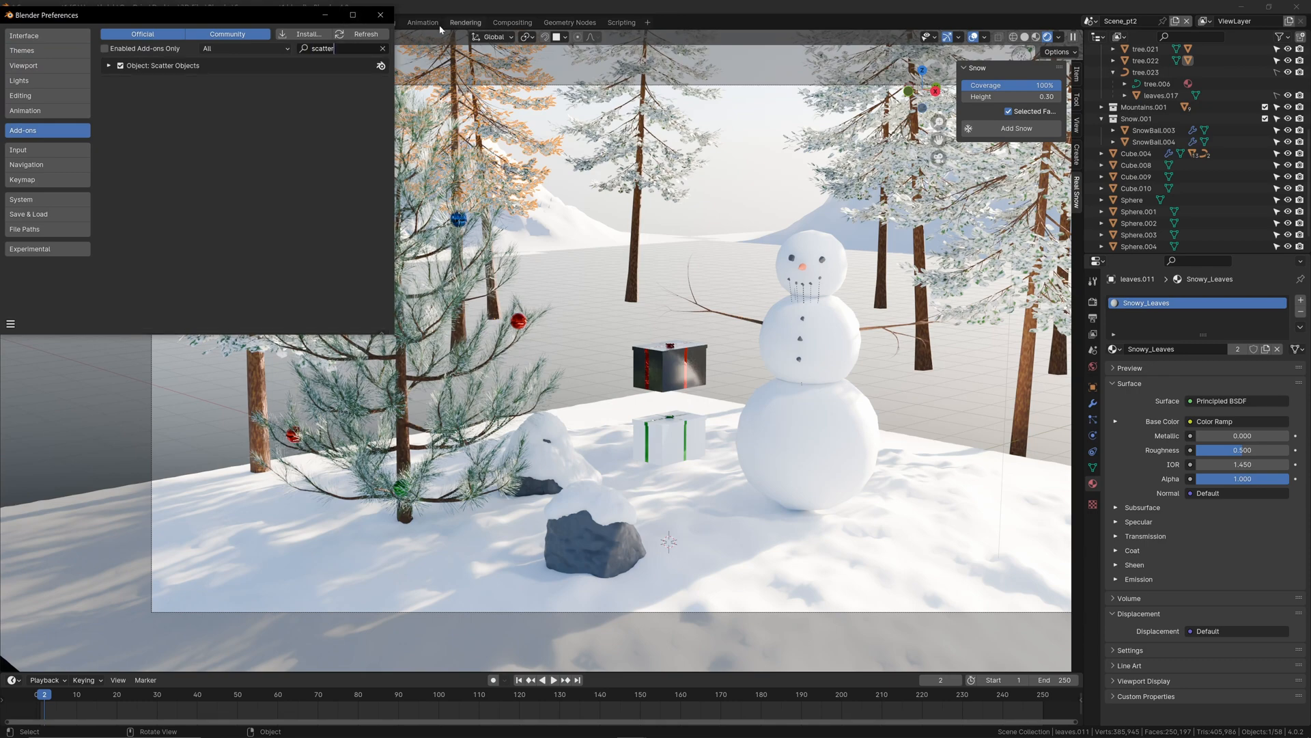
{"action": "left_click", "coordinate": [380, 14]}
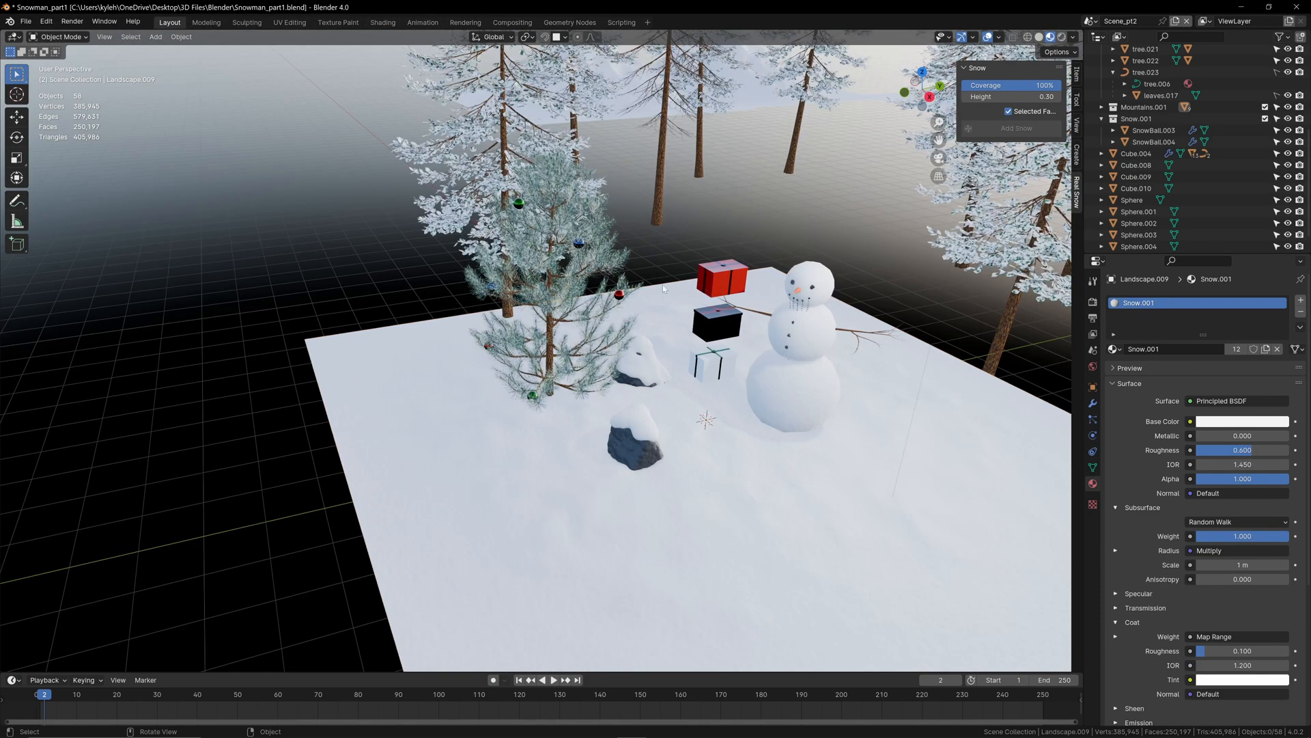
Step: Select the three gift boxes with the snowy ground Landscape.009 as the active object and start Scatter Objects
{"action": "scroll", "coordinate": [661, 301], "scroll_direction": "up", "scroll_amount": 2}
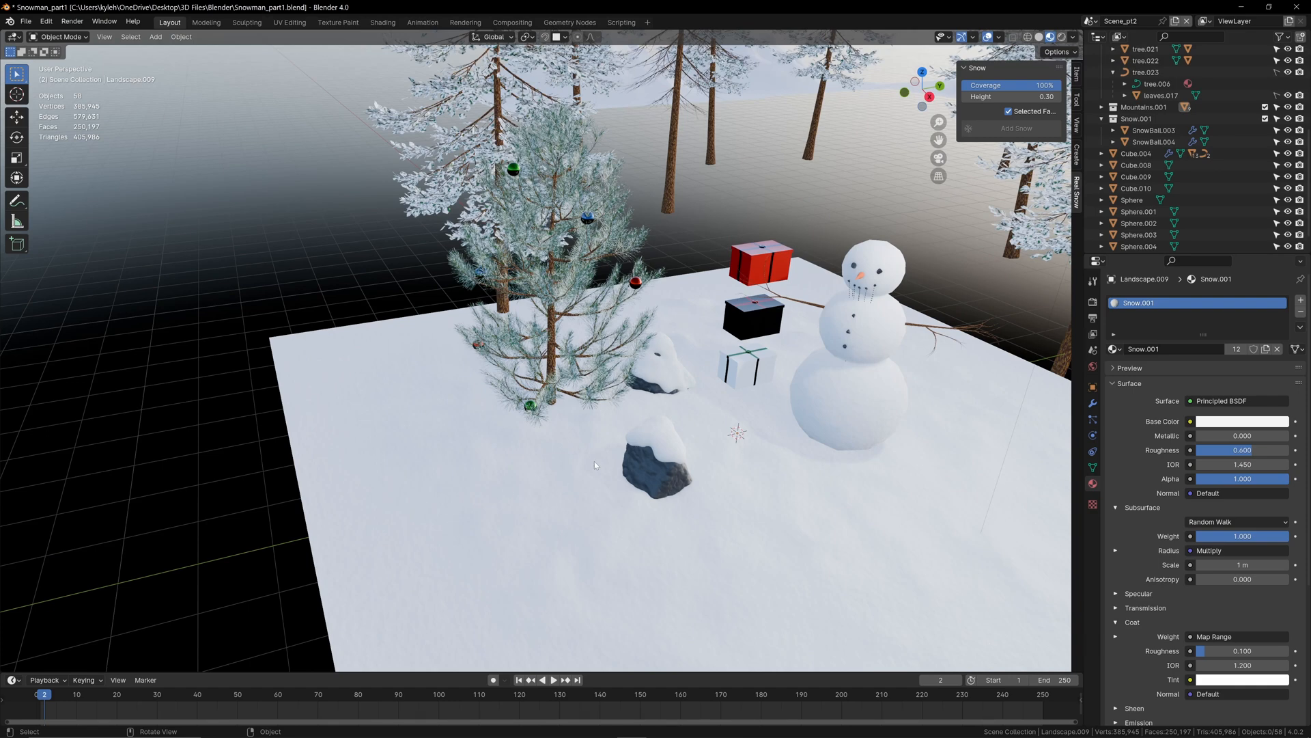
{"action": "left_click", "coordinate": [752, 265]}
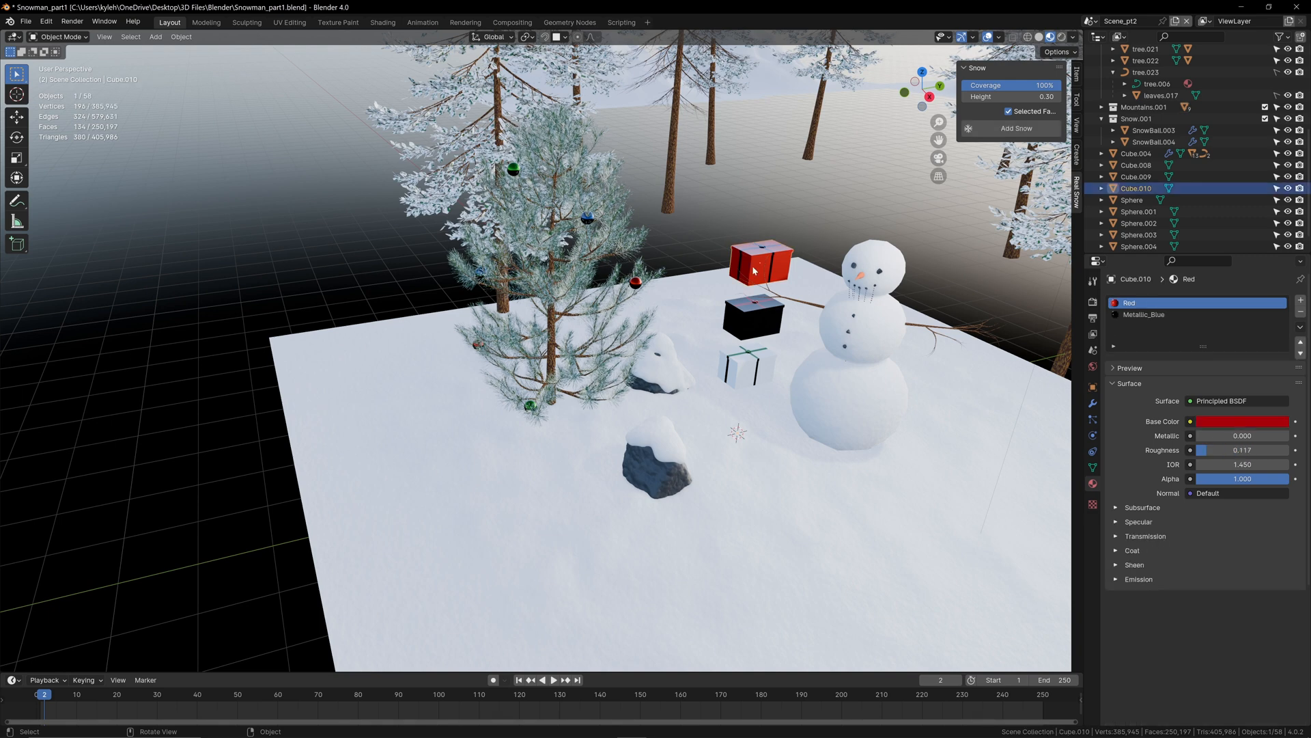
{"action": "left_click", "coordinate": [752, 329], "text": "shift"}
{"action": "left_click", "coordinate": [746, 368], "text": "shift"}
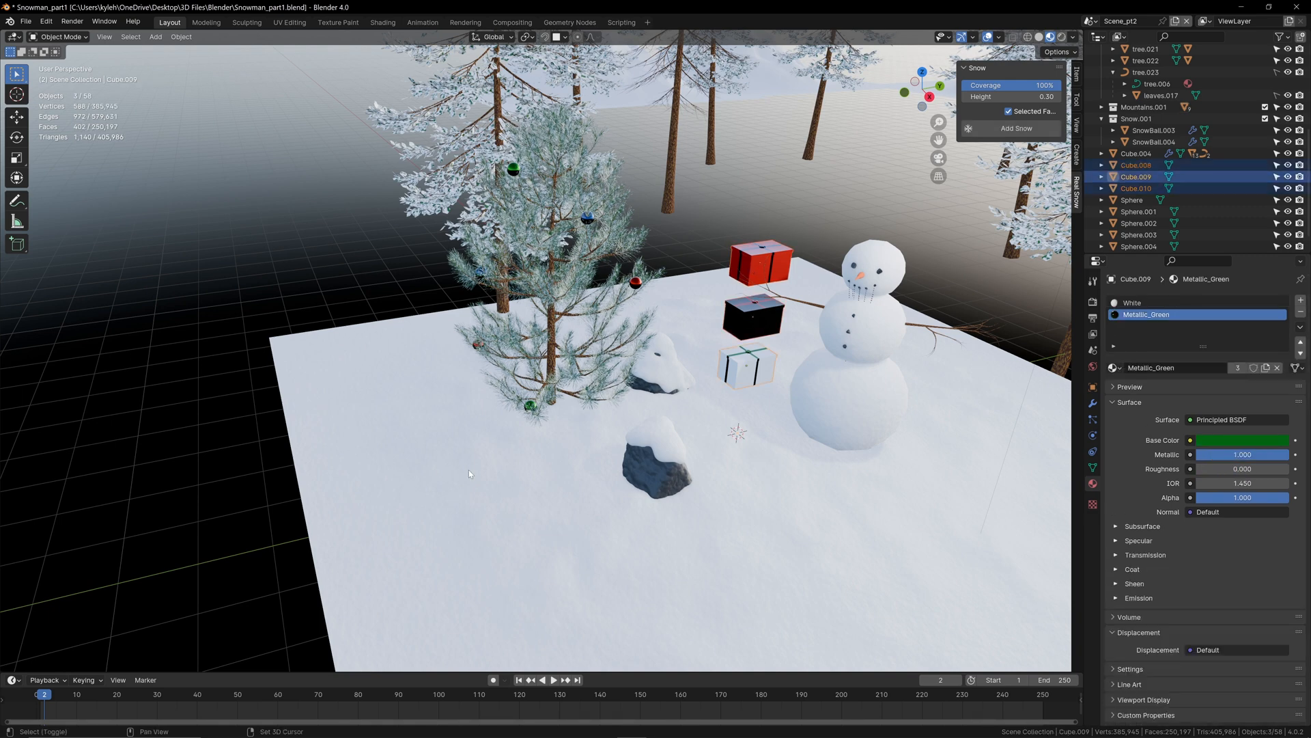
{"action": "left_click", "coordinate": [448, 457], "text": "shift"}
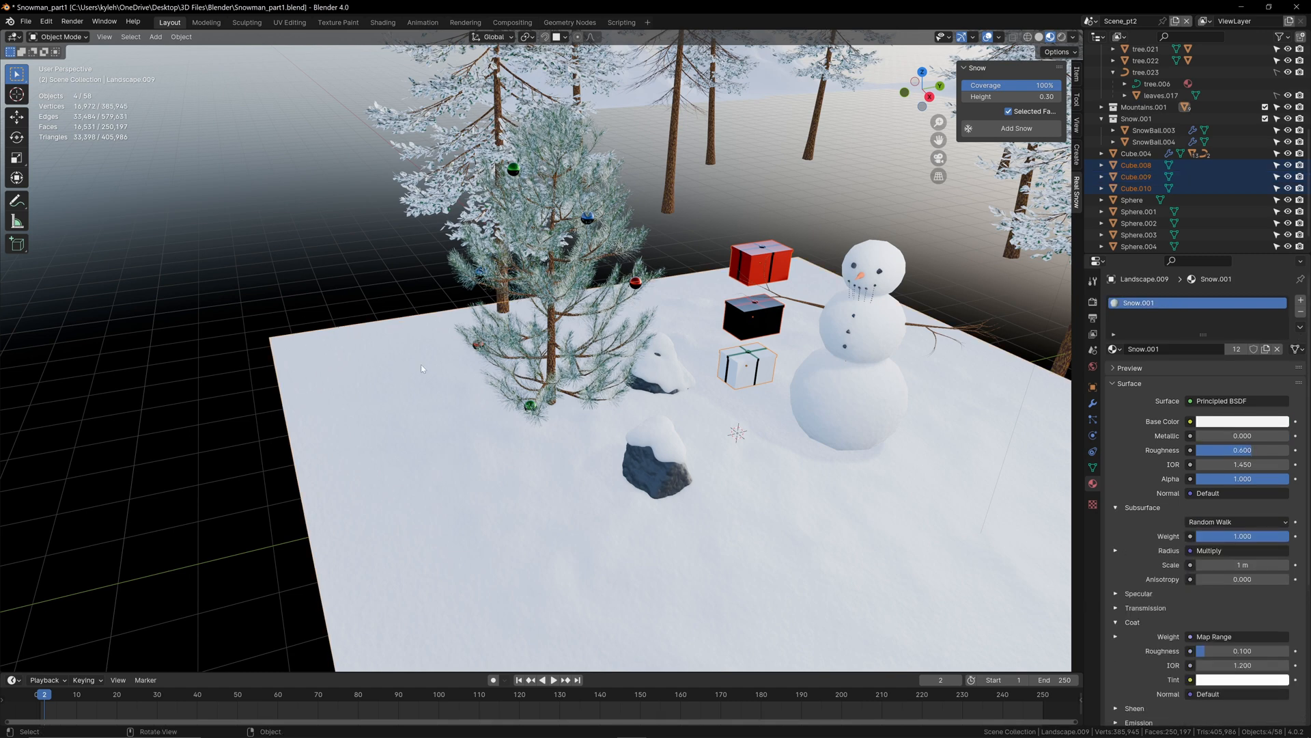
{"action": "left_click", "coordinate": [181, 36]}
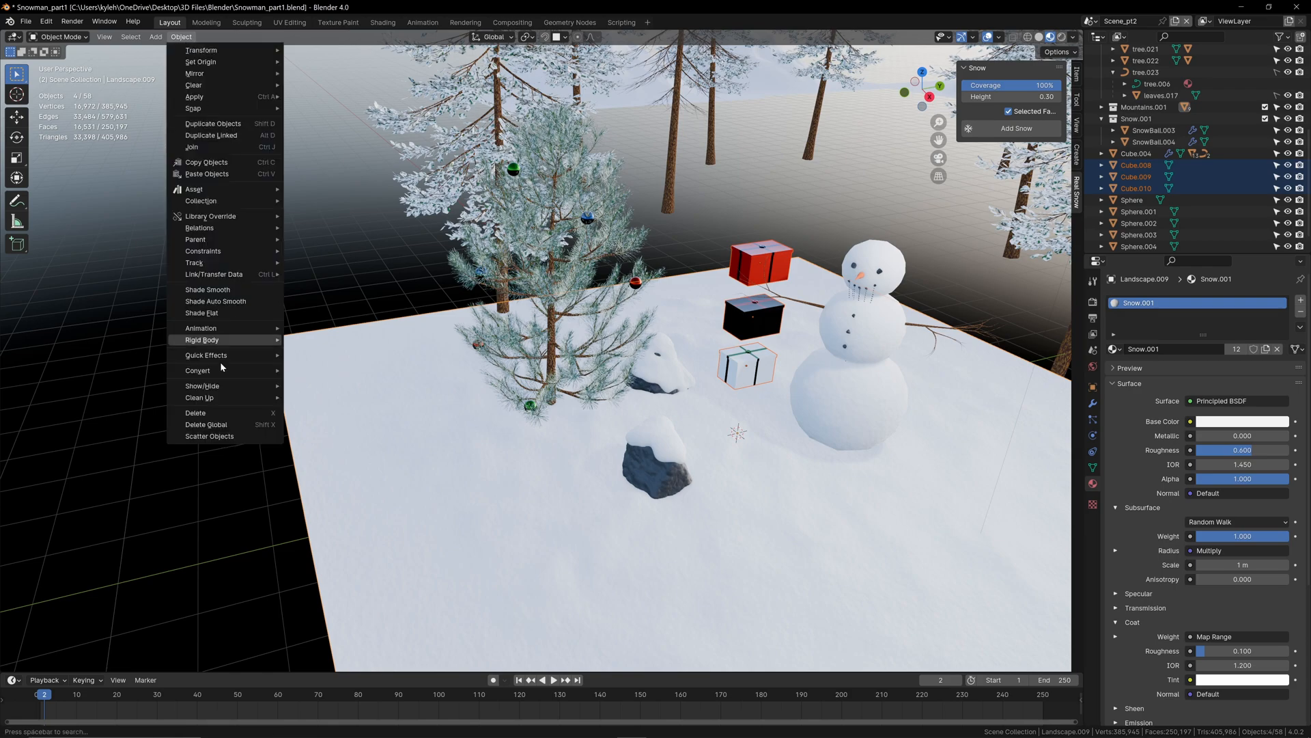
{"action": "left_click", "coordinate": [210, 436]}
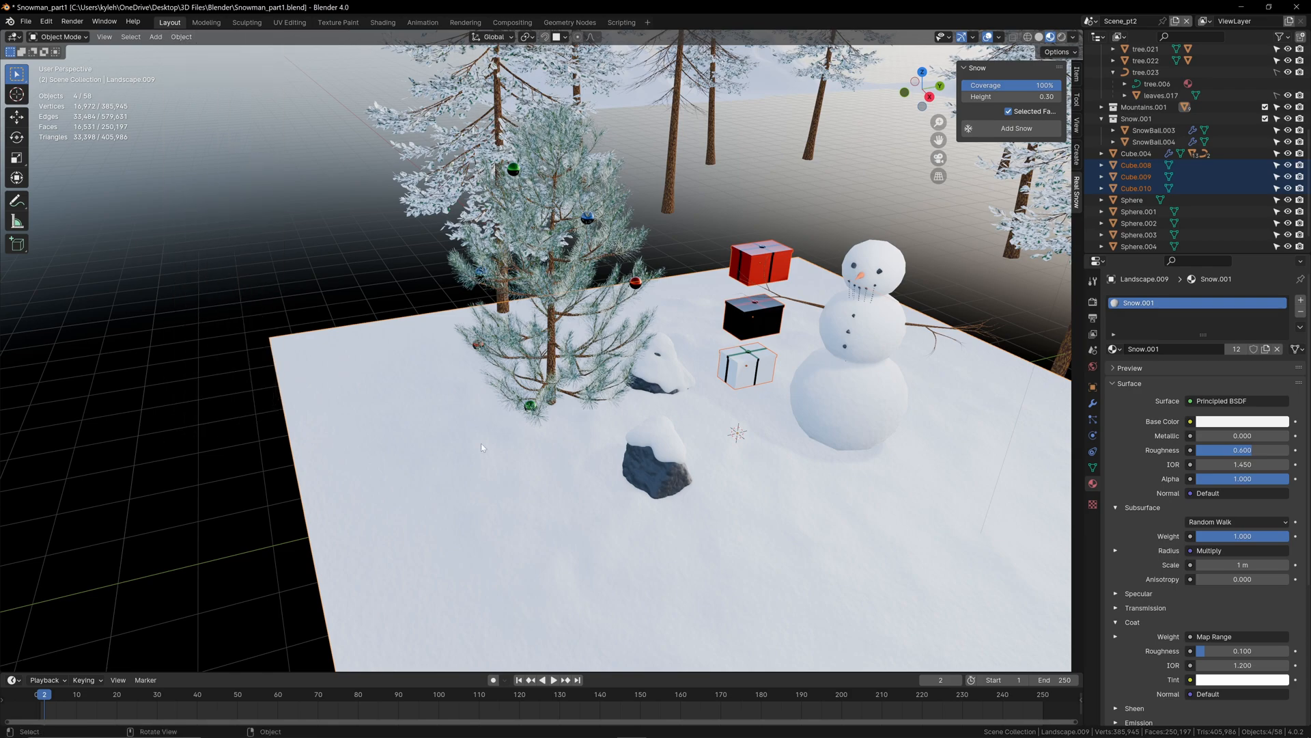
Step: Try painting a scatter stroke of gift boxes on the snow around the pine's base
{"action": "middle_click_drag", "start_coordinate": [480, 443], "coordinate": [490, 400]}
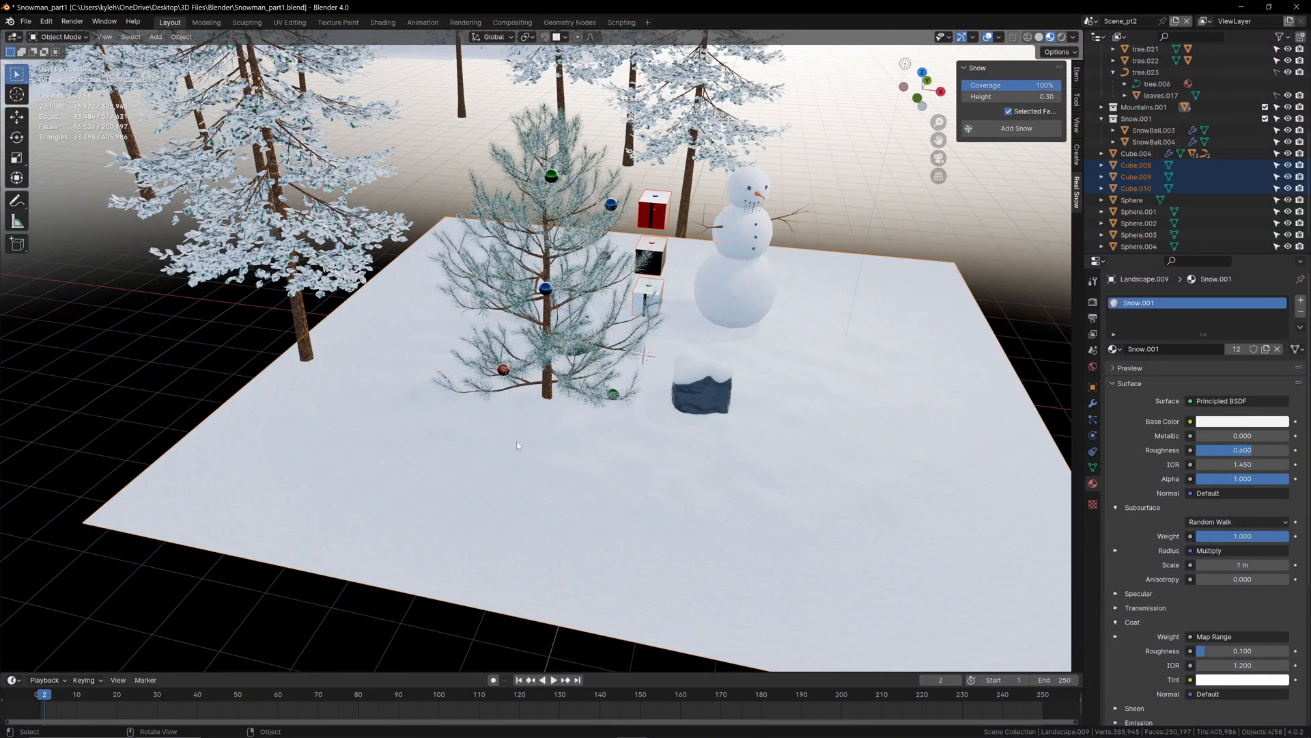
{"action": "mouse_move", "coordinate": [516, 441]}
{"action": "left_mouse_down"}
{"action": "mouse_move", "coordinate": [461, 396]}
{"action": "mouse_move", "coordinate": [477, 366]}
{"action": "mouse_move", "coordinate": [618, 379]}
{"action": "mouse_move", "coordinate": [594, 427]}
{"action": "mouse_move", "coordinate": [540, 444]}
{"action": "left_mouse_up"}
{"action": "scroll", "coordinate": [524, 496], "scroll_direction": "up", "scroll_amount": 2}
{"action": "middle_click_drag", "start_coordinate": [525, 496], "coordinate": [470, 518]}
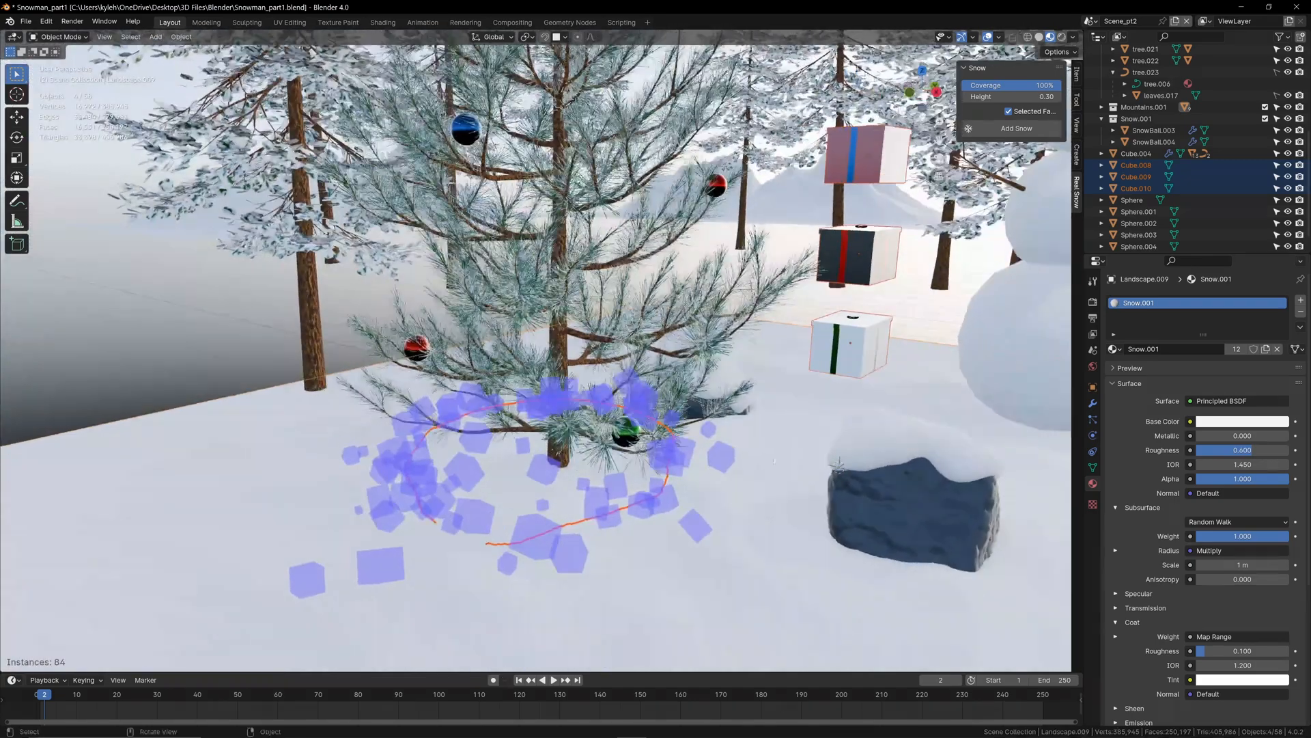
Step: Set the scatter density to 1.56, radius to 0.72 m and randomness to 52%, and confirm the scatter
{"action": "left_click", "coordinate": [1091, 283]}
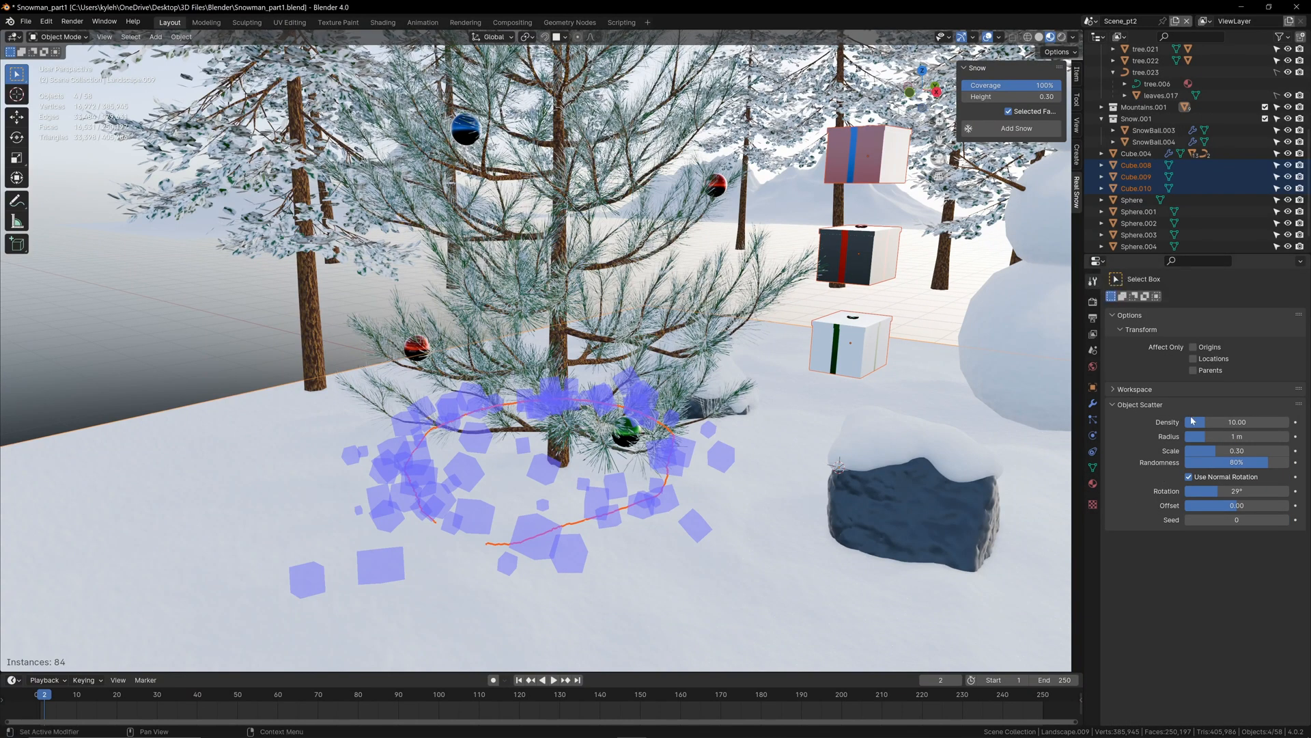
{"action": "left_click_drag", "start_coordinate": [1235, 425], "coordinate": [1238, 508]}
{"action": "key", "text": "BackSpace"}
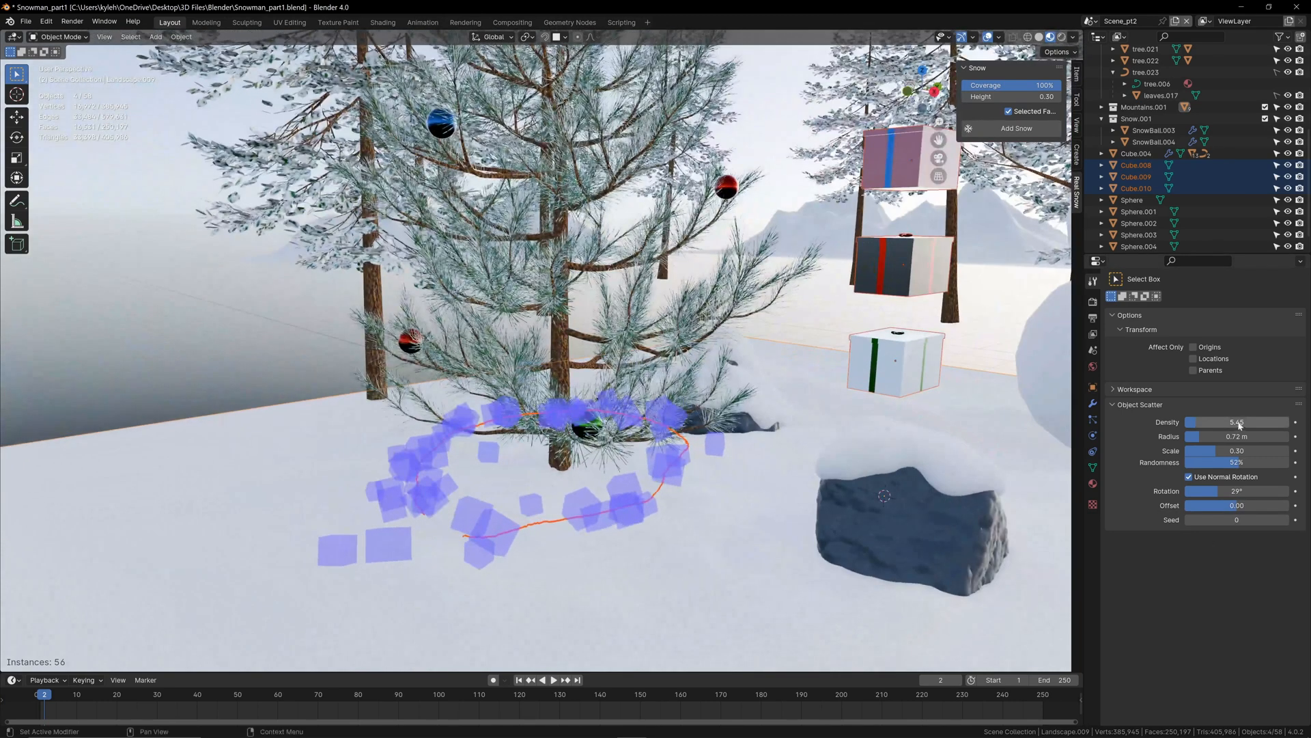
{"action": "left_click_drag", "start_coordinate": [1240, 424], "coordinate": [1213, 424]}
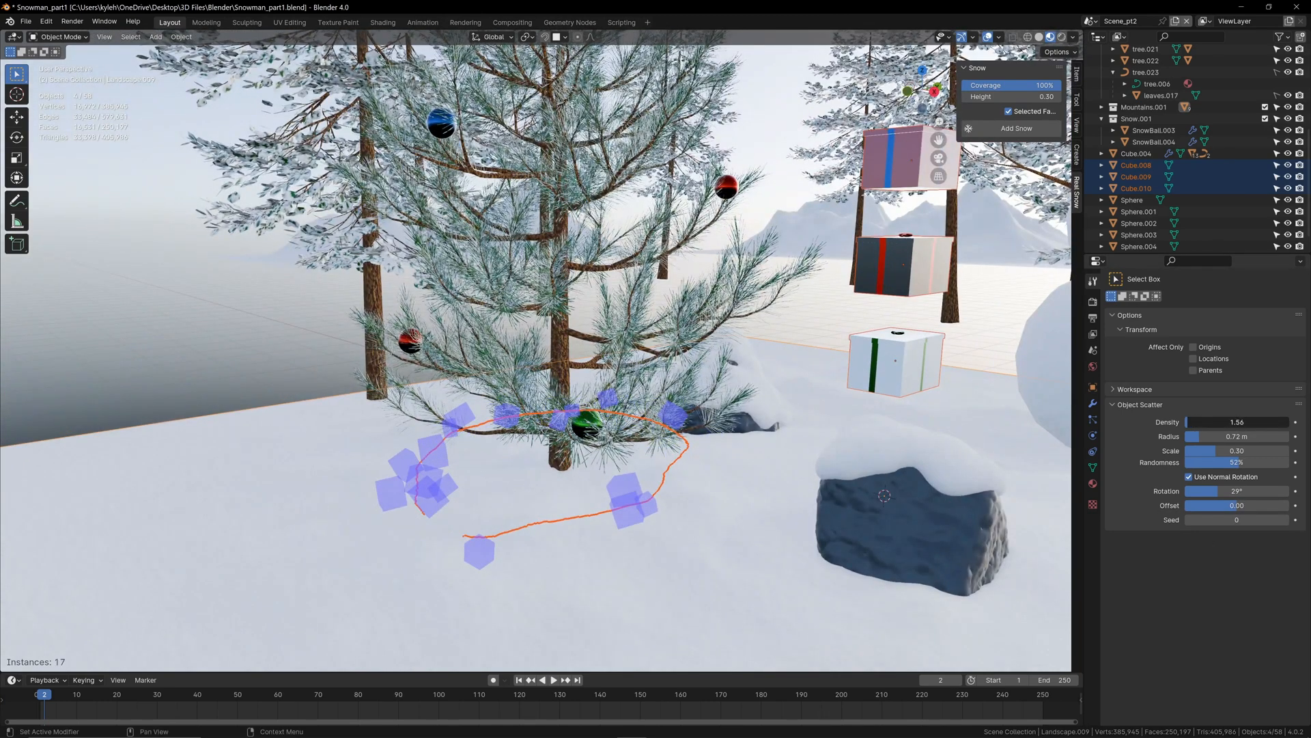
{"action": "middle_click_drag", "start_coordinate": [778, 382], "coordinate": [773, 305]}
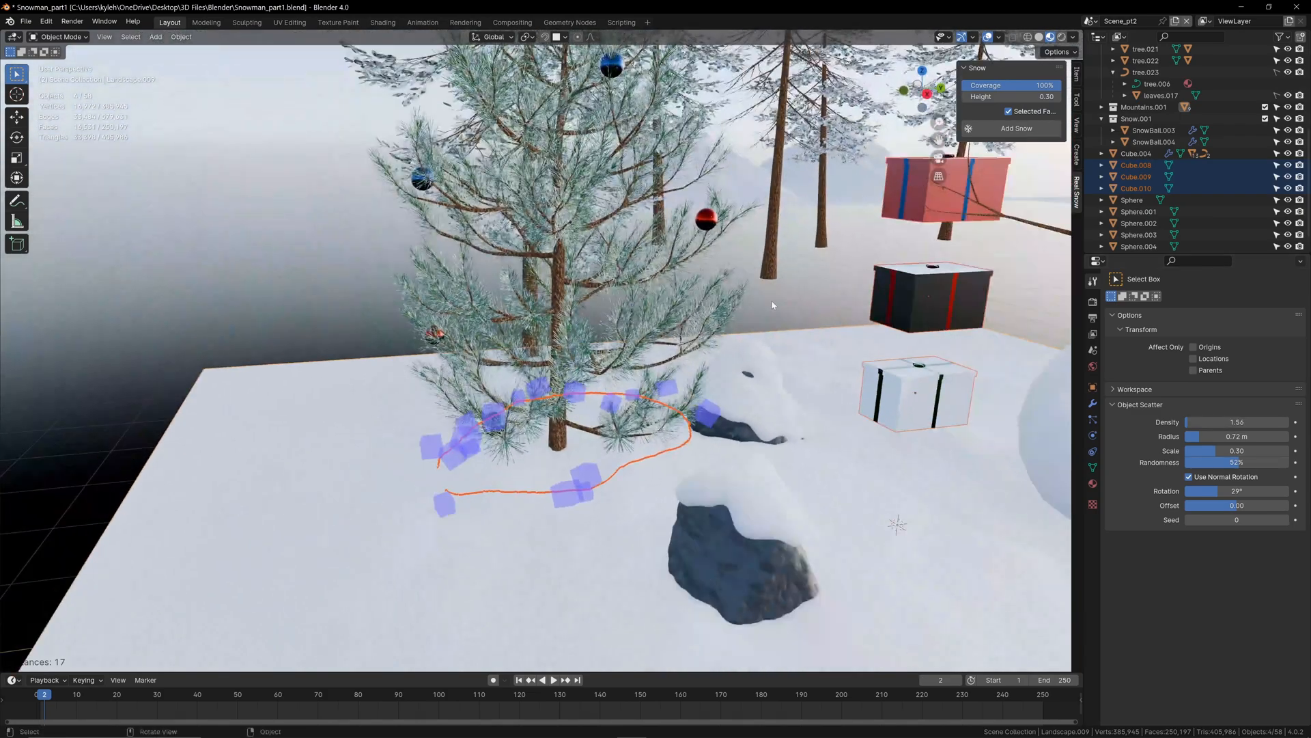
{"action": "key", "text": "Return"}
Step: Examine the size and placement of the scattered gift boxes around the pine's base from several sides
{"action": "scroll", "coordinate": [544, 481], "scroll_direction": "up", "scroll_amount": 2}
{"action": "middle_click_drag", "start_coordinate": [545, 481], "coordinate": [629, 517]}
{"action": "left_click", "coordinate": [632, 521]}
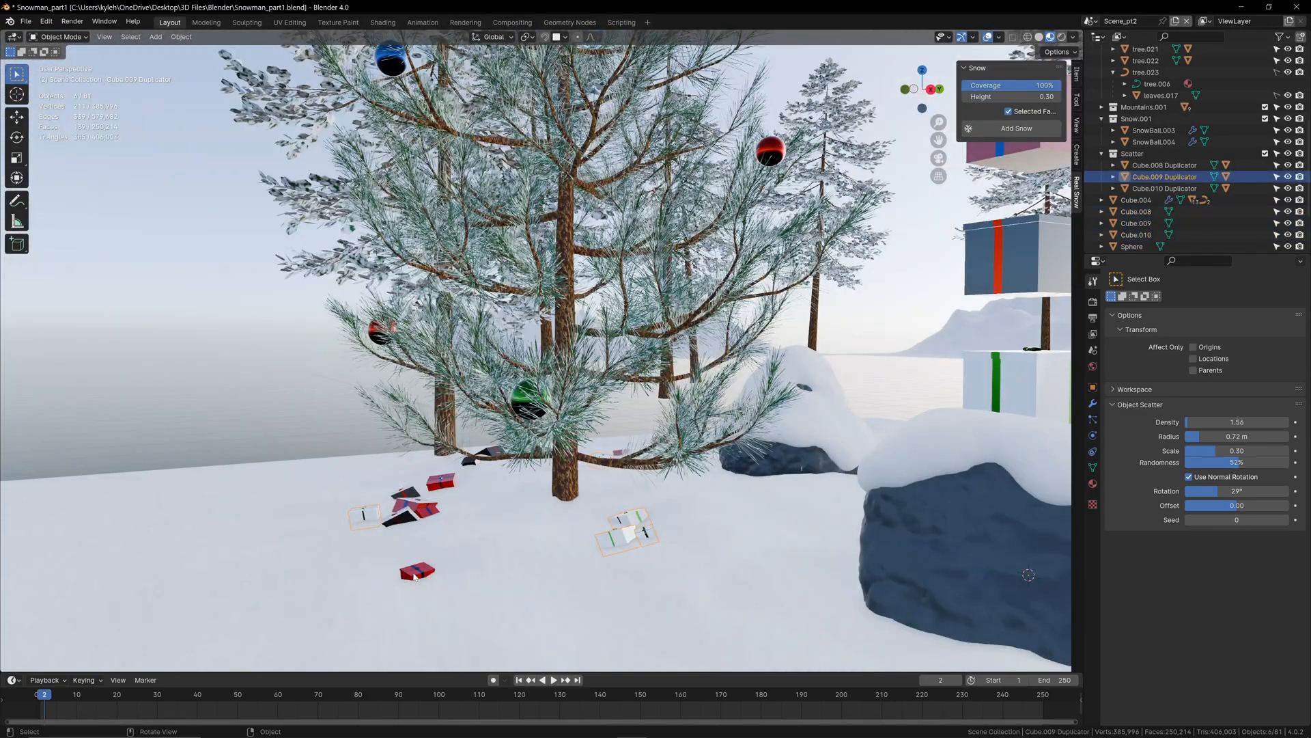
{"action": "left_click", "coordinate": [415, 573]}
{"action": "left_click", "coordinate": [400, 523]}
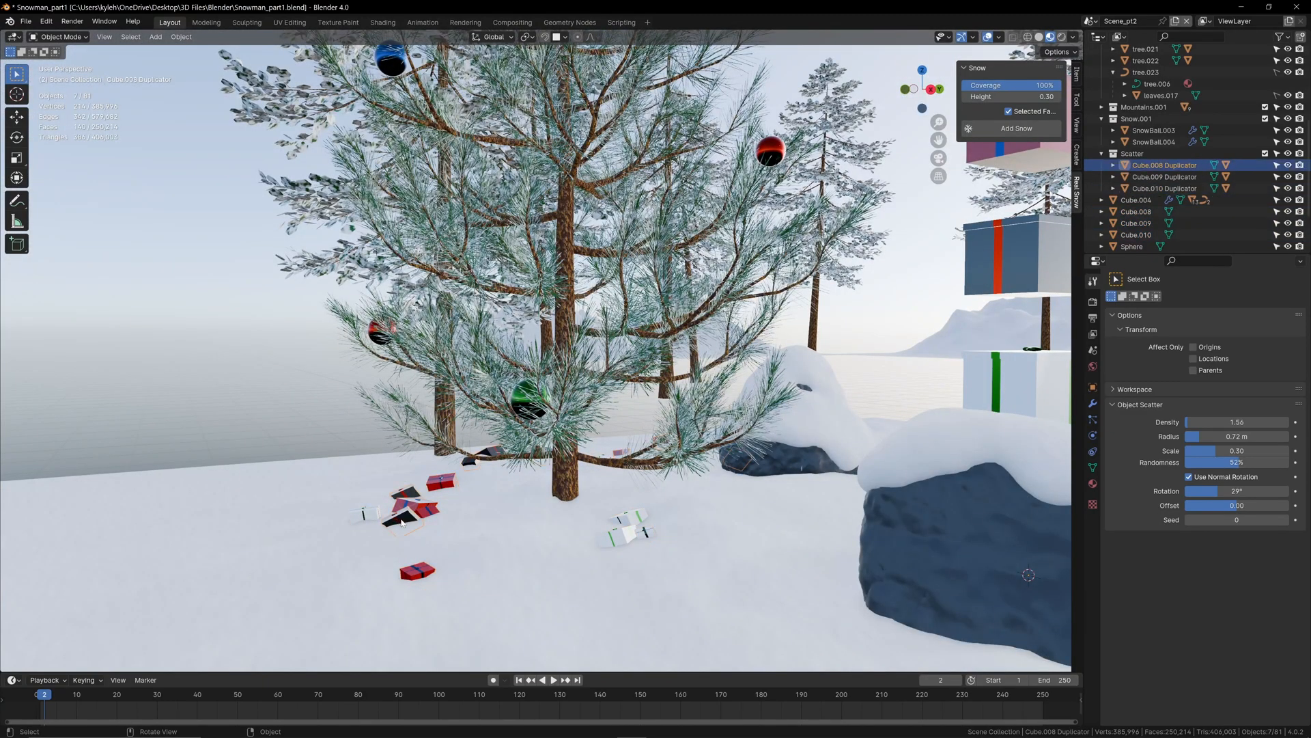
{"action": "middle_click_drag", "start_coordinate": [399, 522], "coordinate": [396, 562]}
{"action": "left_click", "coordinate": [370, 584]}
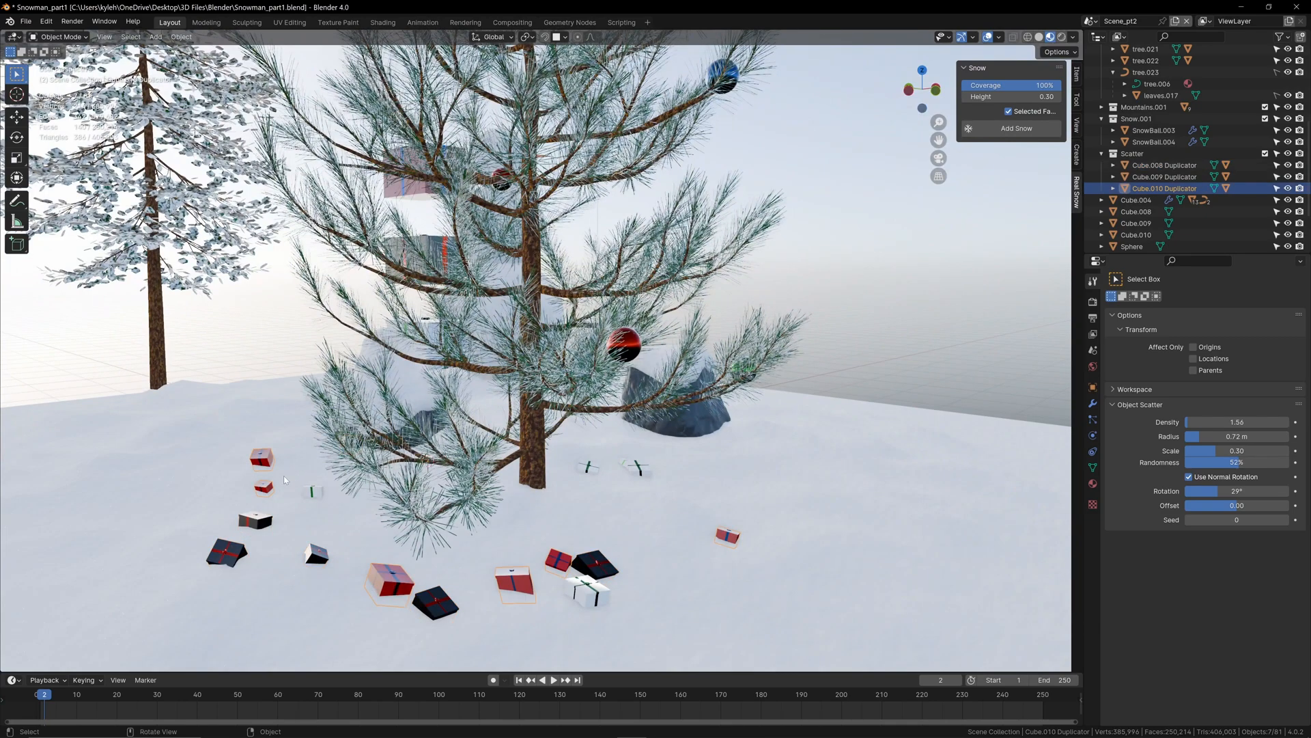
{"action": "middle_click_drag", "start_coordinate": [575, 526], "coordinate": [422, 529]}
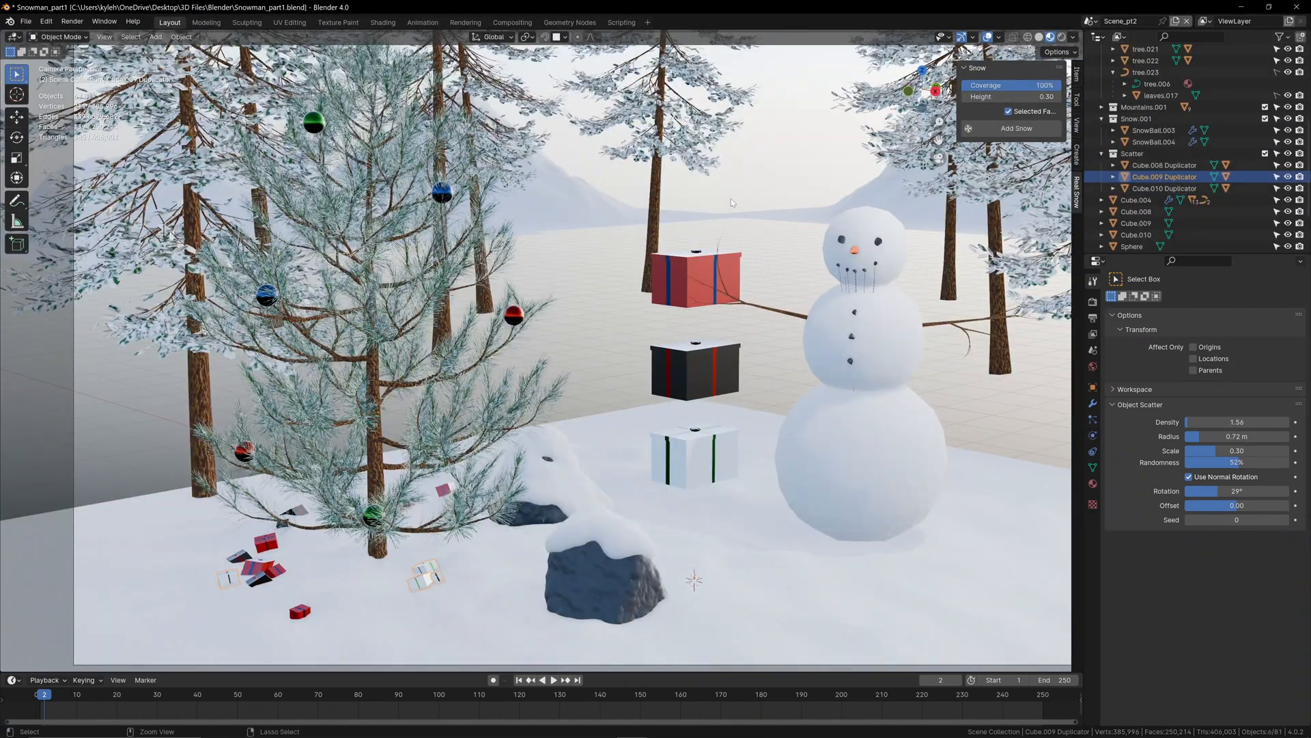
Step: Undo the gift box scatter around the pine
{"action": "key", "text": "ctrl+z"}
{"action": "key", "text": "ctrl+z"}
{"action": "key", "text": "ctrl+z"}
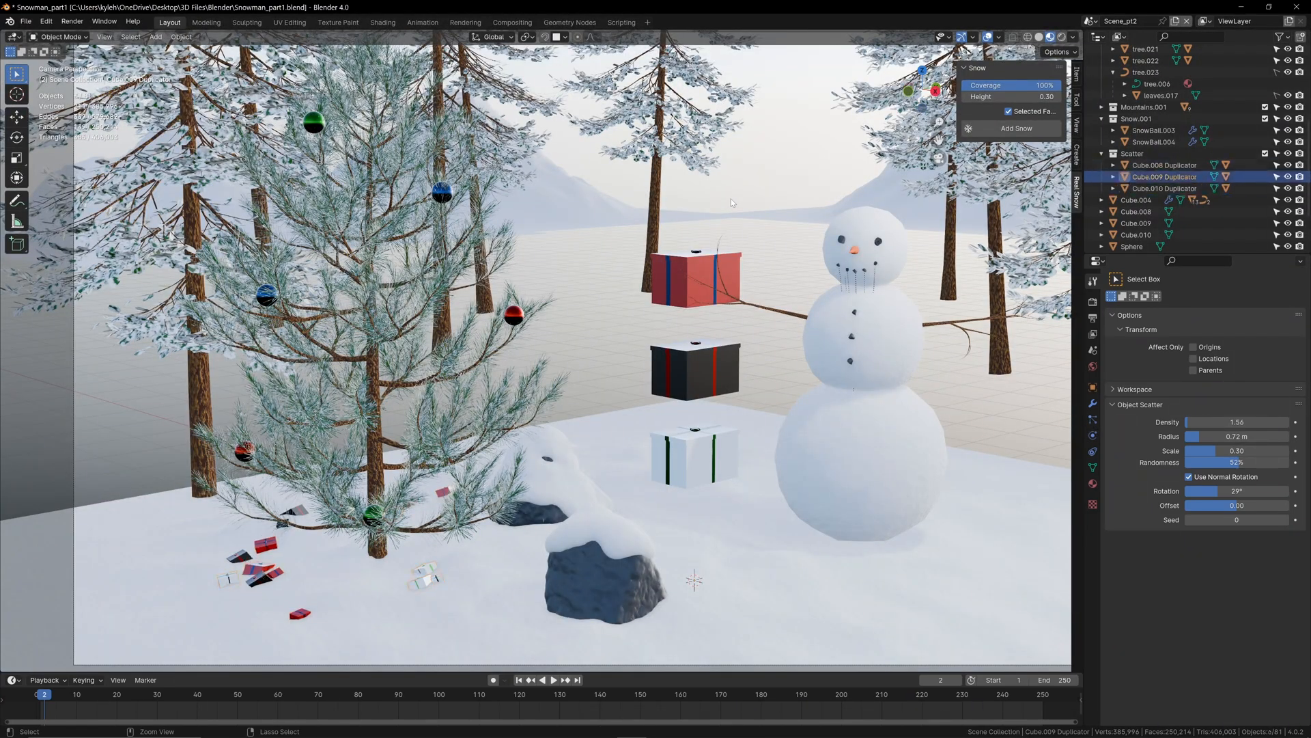
{"action": "middle_click_drag", "start_coordinate": [732, 203], "coordinate": [826, 212]}
{"action": "key", "text": "ctrl+z"}
Step: Scatter the gift boxes on the snow around the pine's base again with density 2.37 and scale 0.51
{"action": "left_click", "coordinate": [478, 519], "text": "shift"}
{"action": "left_click", "coordinate": [180, 37]}
{"action": "left_click", "coordinate": [212, 441]}
{"action": "left_click_drag", "start_coordinate": [403, 504], "coordinate": [369, 509]}
{"action": "middle_click_drag", "start_coordinate": [437, 505], "coordinate": [393, 475]}
{"action": "scroll", "coordinate": [410, 478], "scroll_direction": "up", "scroll_amount": 3}
{"action": "mouse_move", "coordinate": [1226, 450]}
{"action": "left_mouse_down"}
{"action": "mouse_move", "coordinate": [1250, 450]}
{"action": "mouse_move", "coordinate": [1219, 422]}
{"action": "left_mouse_up"}
{"action": "key", "text": "KP_0"}
{"action": "key", "text": "Return"}
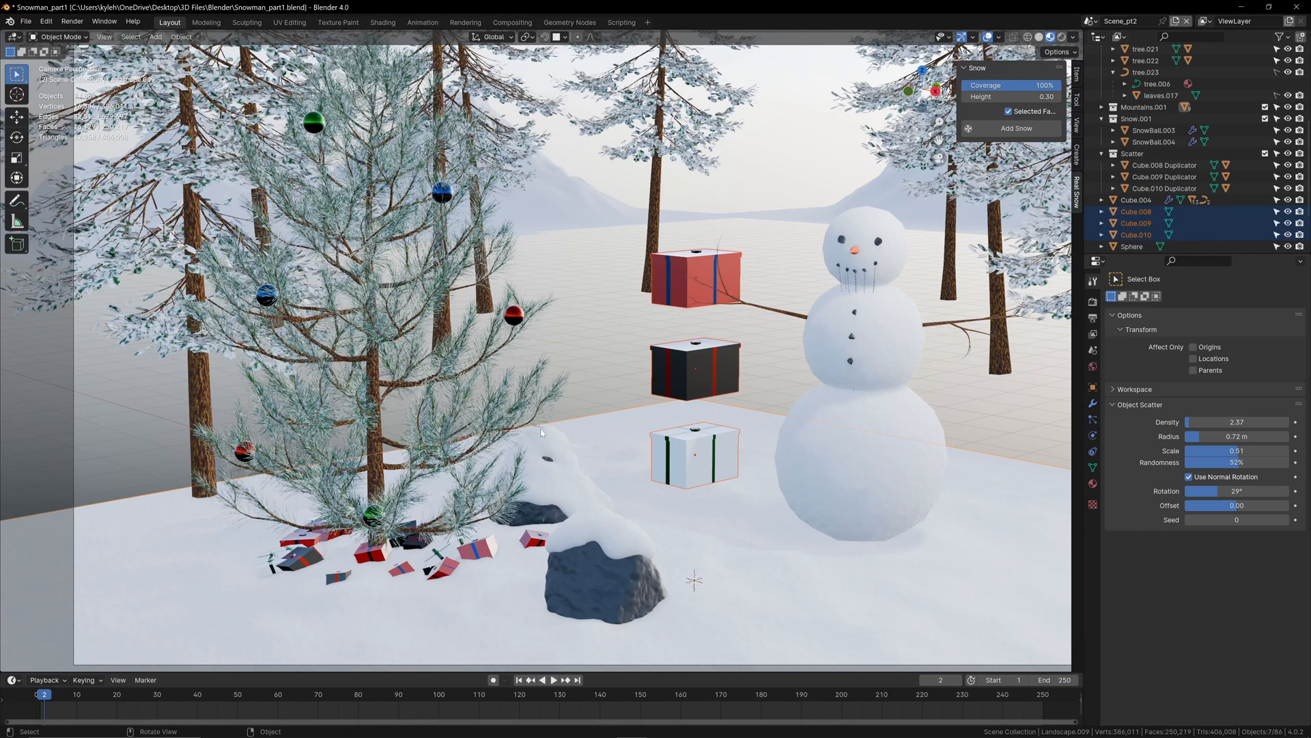
{"action": "middle_click_drag", "start_coordinate": [539, 428], "coordinate": [549, 426]}
{"action": "scroll", "coordinate": [549, 426], "scroll_direction": "down", "scroll_amount": 3}
{"action": "left_click", "coordinate": [574, 405]}
{"action": "left_click", "coordinate": [575, 364], "text": "shift"}
{"action": "left_click", "coordinate": [581, 321], "text": "shift"}
{"action": "scroll", "coordinate": [581, 325], "scroll_direction": "down", "scroll_amount": 1}
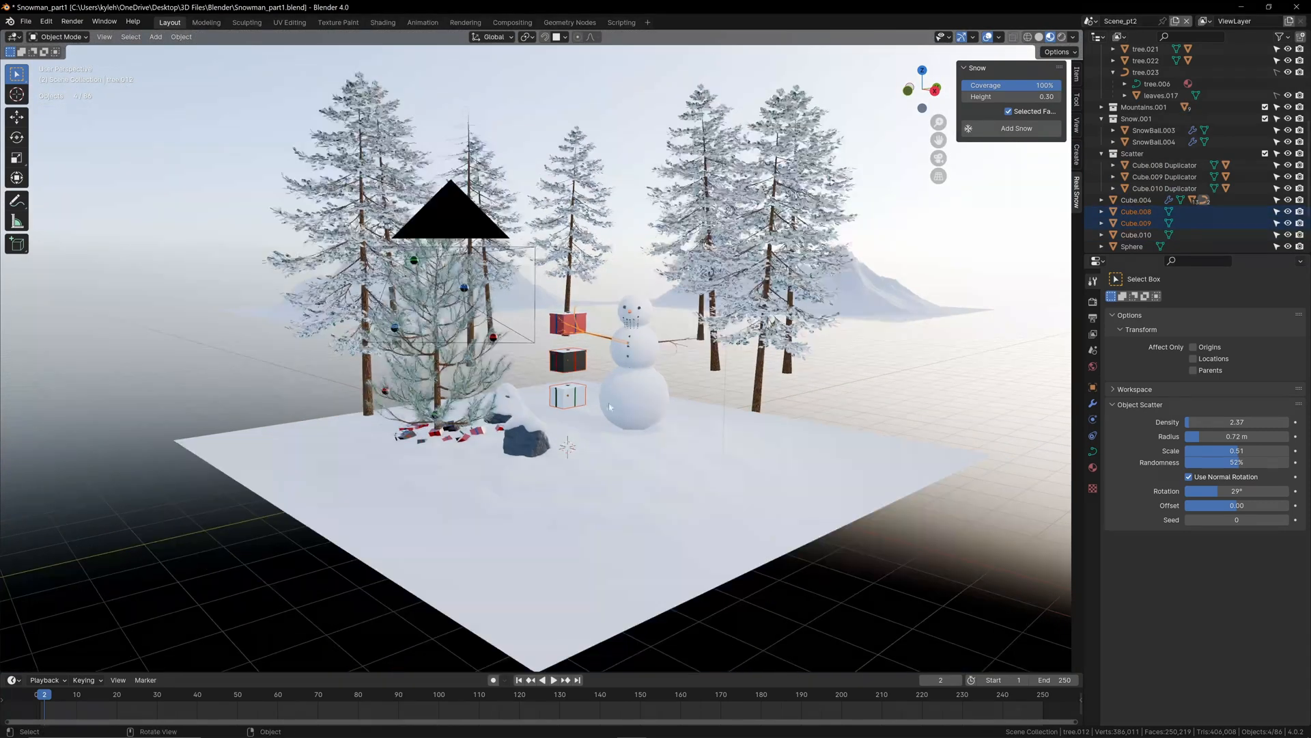
{"action": "scroll", "coordinate": [584, 335], "scroll_direction": "up", "scroll_amount": 2}
{"action": "scroll", "coordinate": [586, 341], "scroll_direction": "down", "scroll_amount": 1}
{"action": "left_click", "coordinate": [604, 369]}
{"action": "scroll", "coordinate": [597, 410], "scroll_direction": "up", "scroll_amount": 3}
Step: Move the three original gift boxes into a new collection named Presents and exclude it from the view layer
{"action": "left_click", "coordinate": [596, 445]}
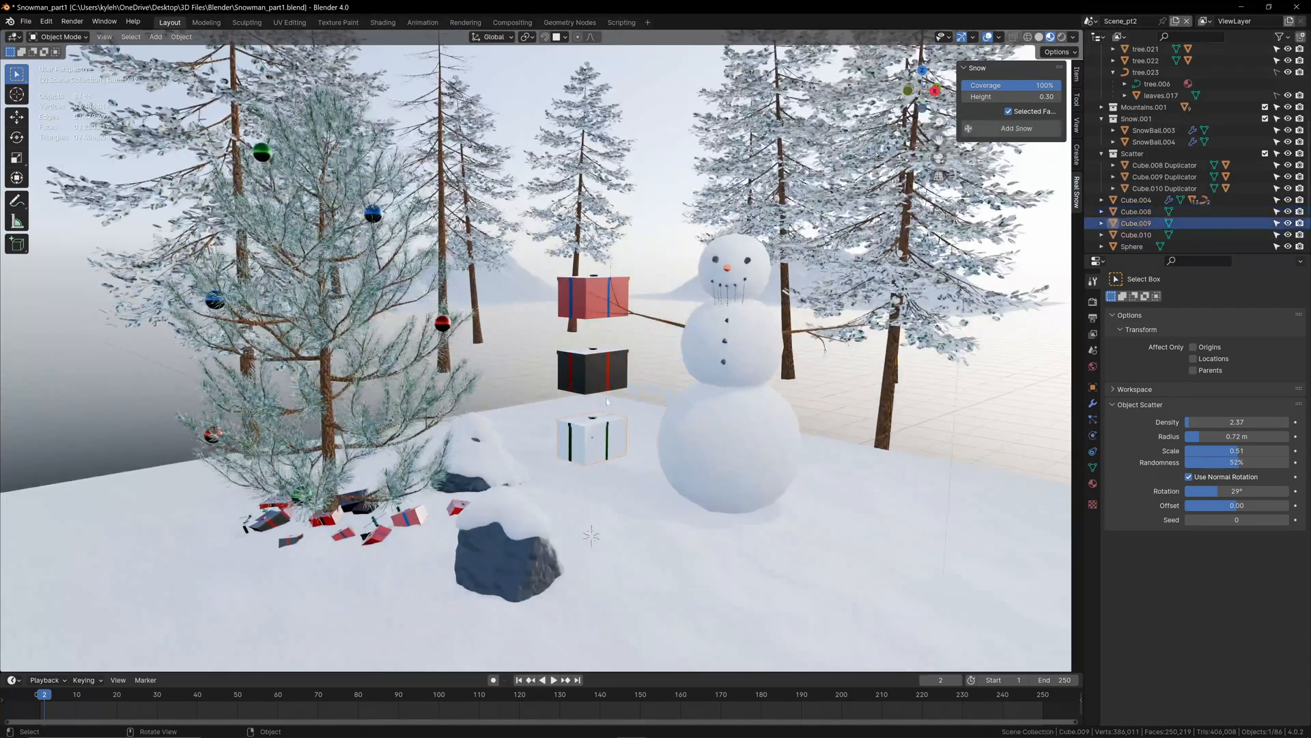
{"action": "left_click", "coordinate": [595, 374], "text": "shift"}
{"action": "left_click", "coordinate": [597, 302], "text": "shift"}
{"action": "right_click", "coordinate": [1147, 216]}
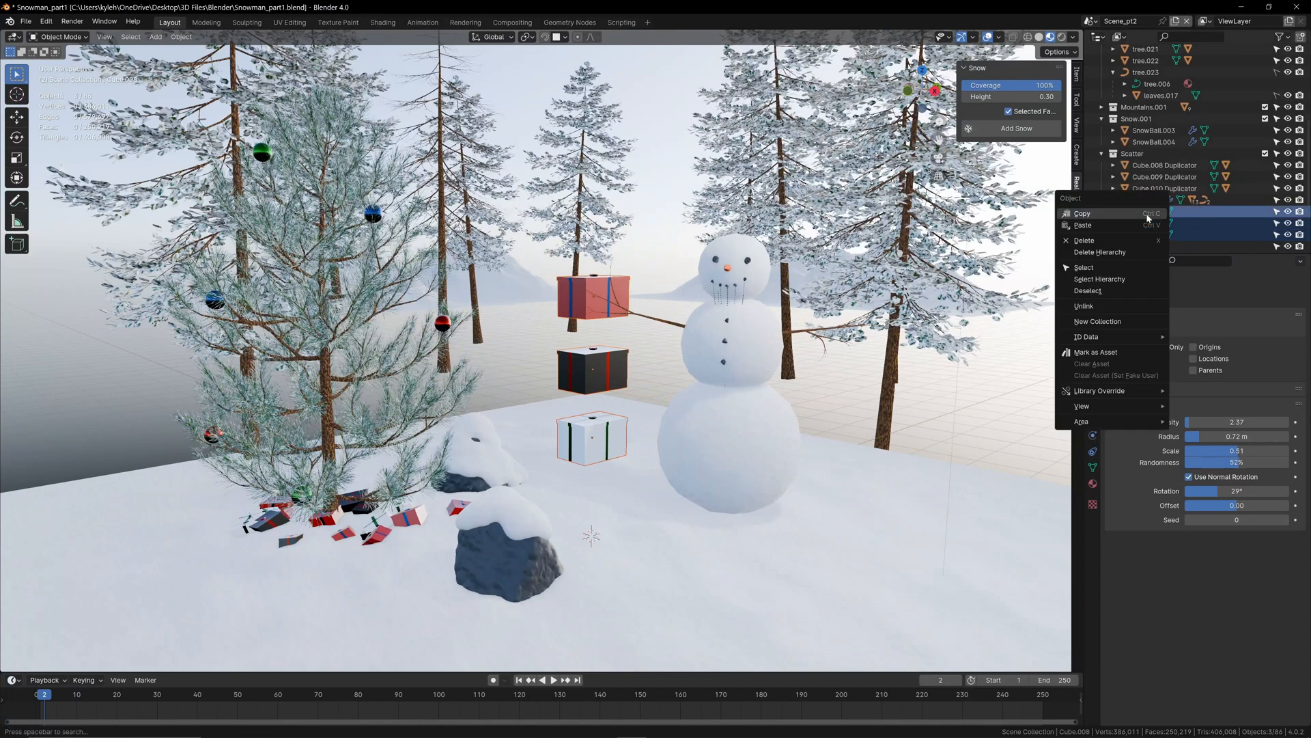
{"action": "left_click", "coordinate": [1096, 321]}
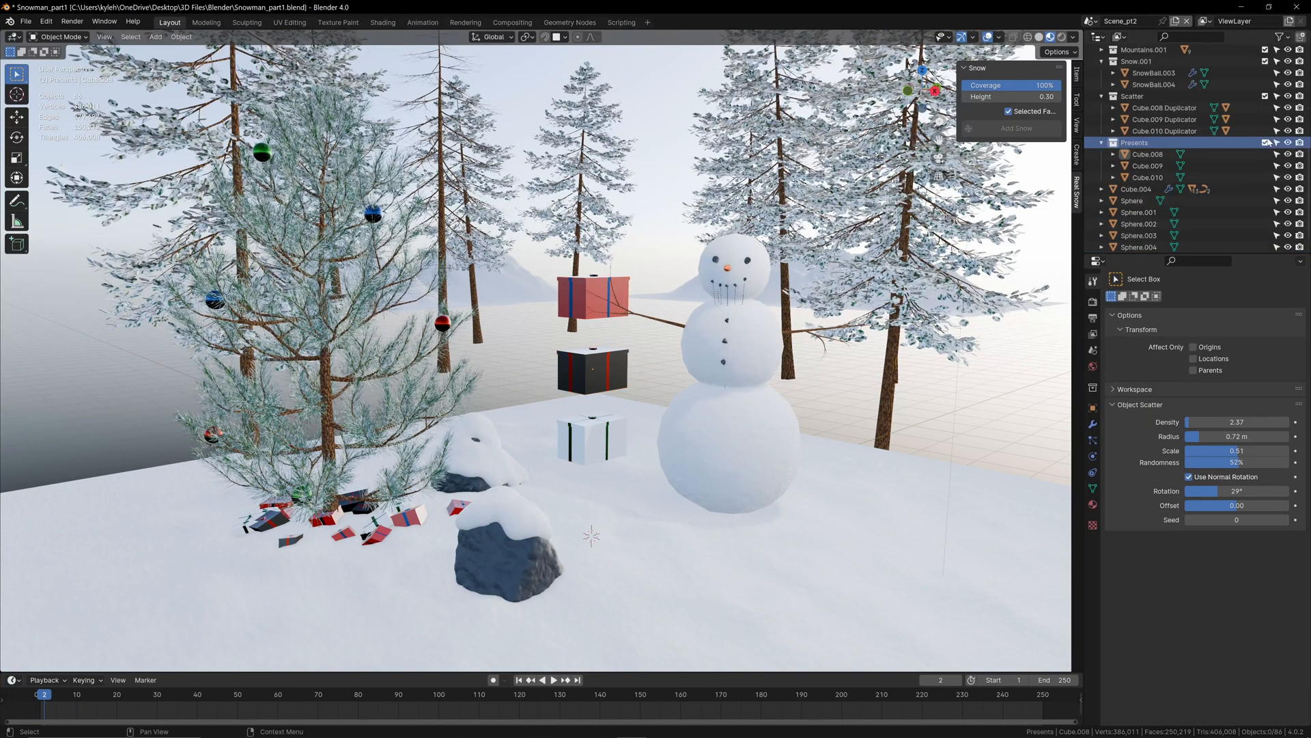
{"action": "left_click", "coordinate": [1264, 143]}
{"action": "key", "text": "KP_0"}
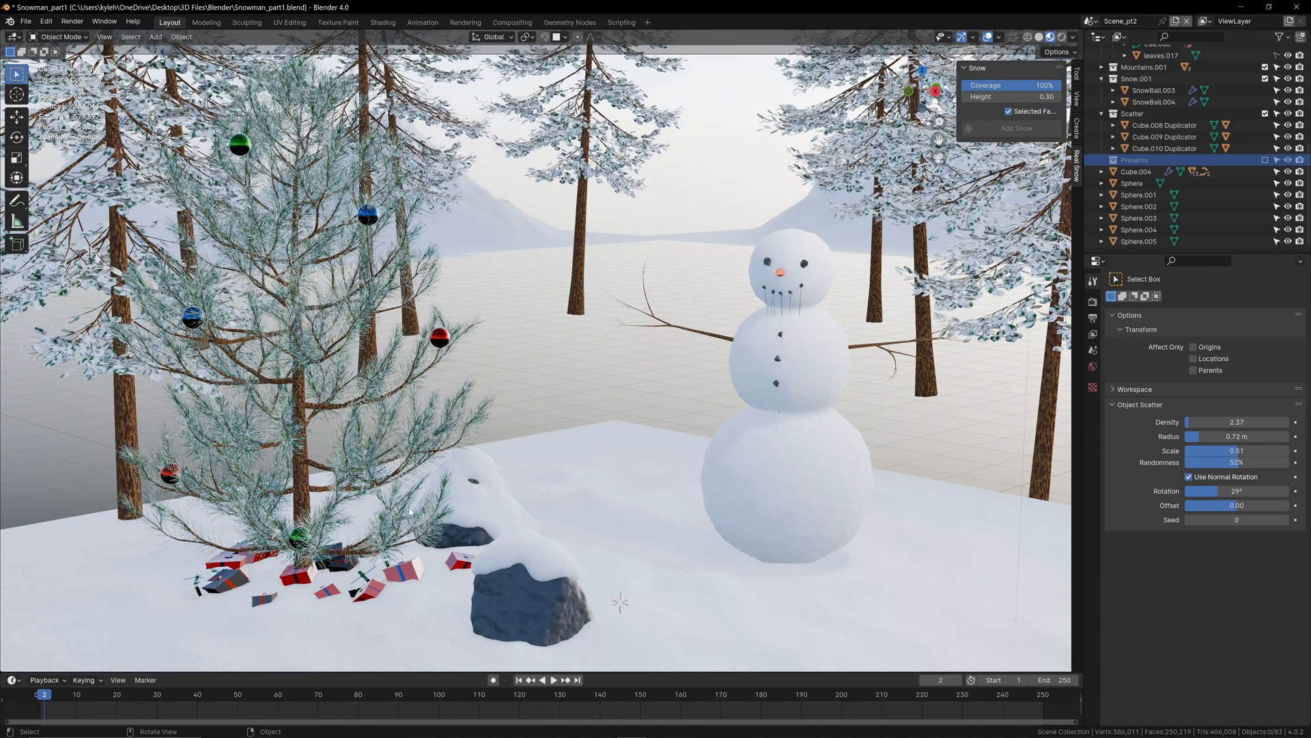
Step: Check the scattered presents and the whole camera view in rendered viewport shading
{"action": "left_click", "coordinate": [379, 585]}
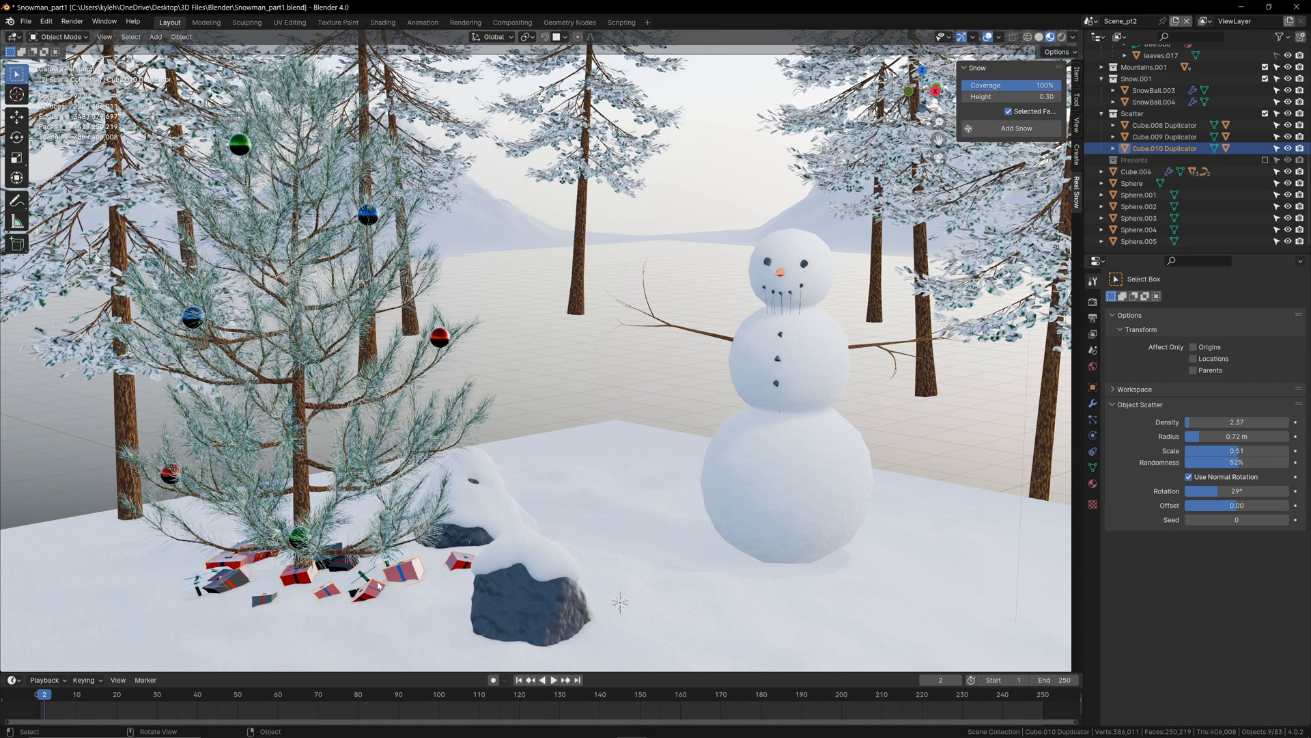
{"action": "left_click", "coordinate": [507, 387]}
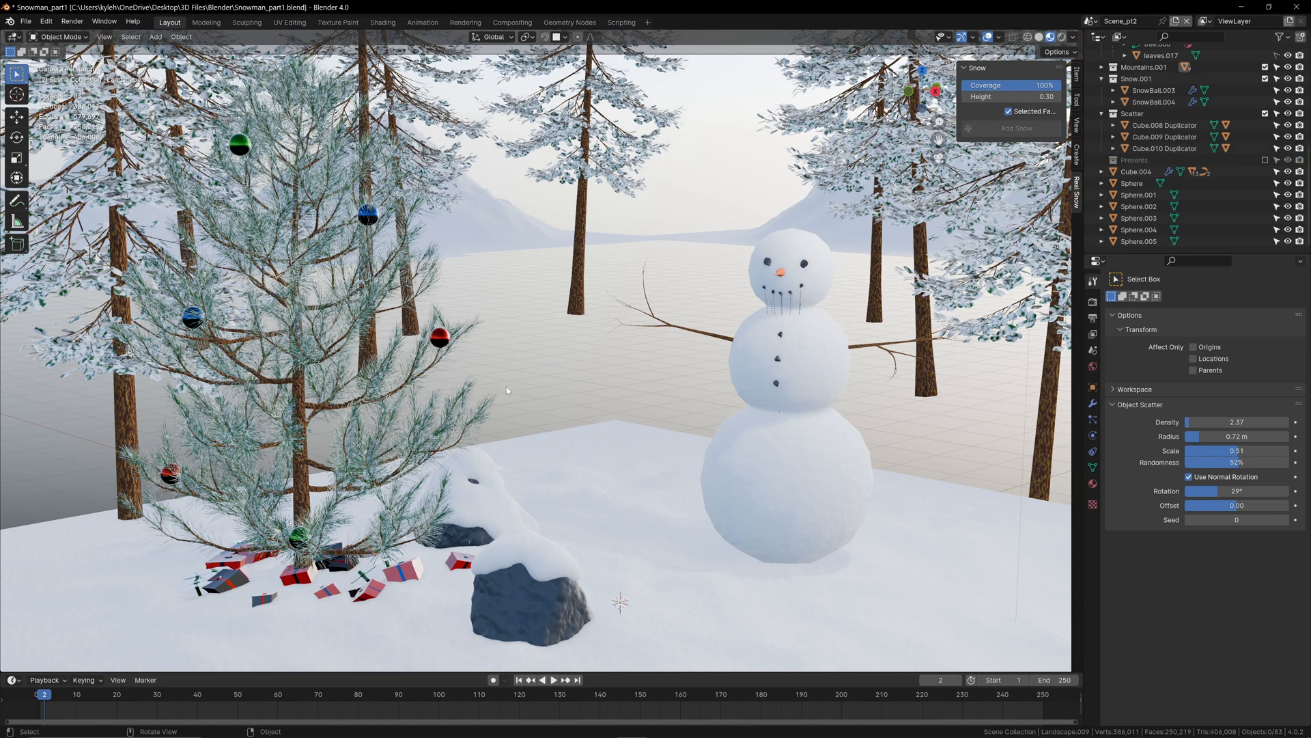
{"action": "scroll", "coordinate": [506, 390], "scroll_direction": "down", "scroll_amount": 2}
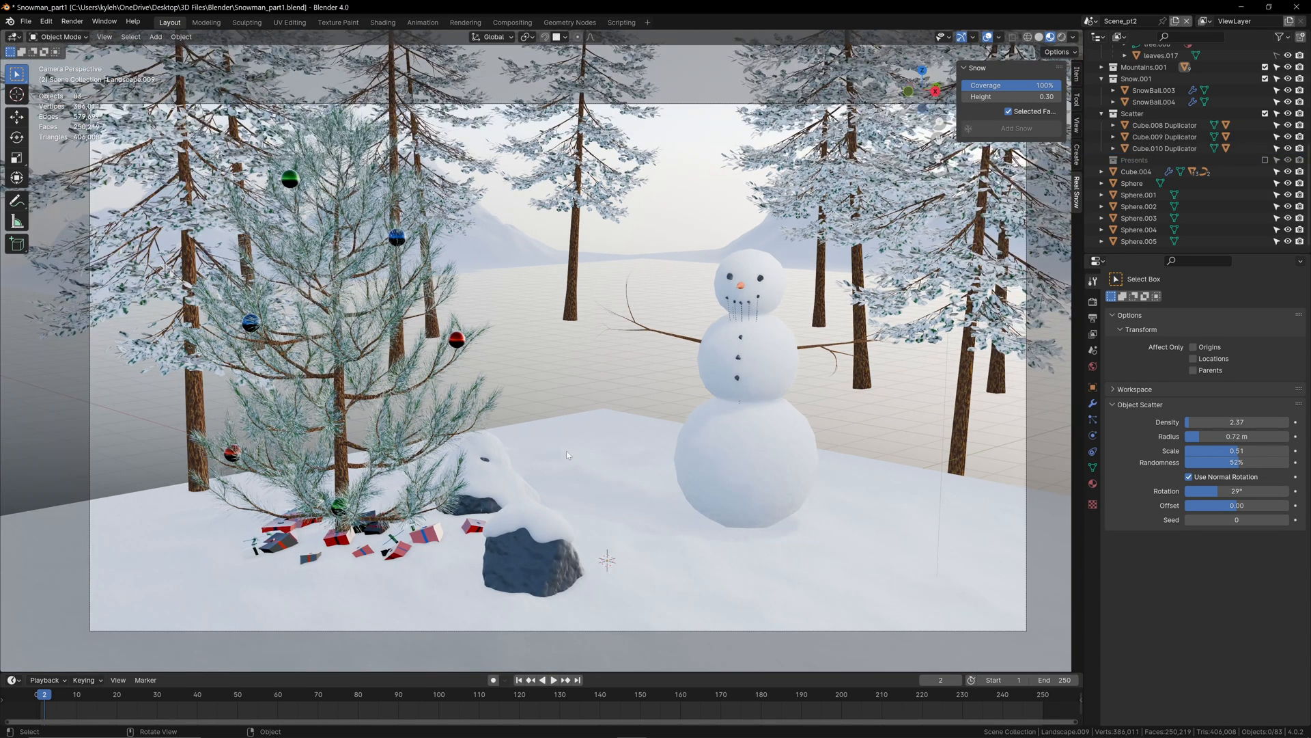
{"action": "left_click", "coordinate": [1062, 37]}
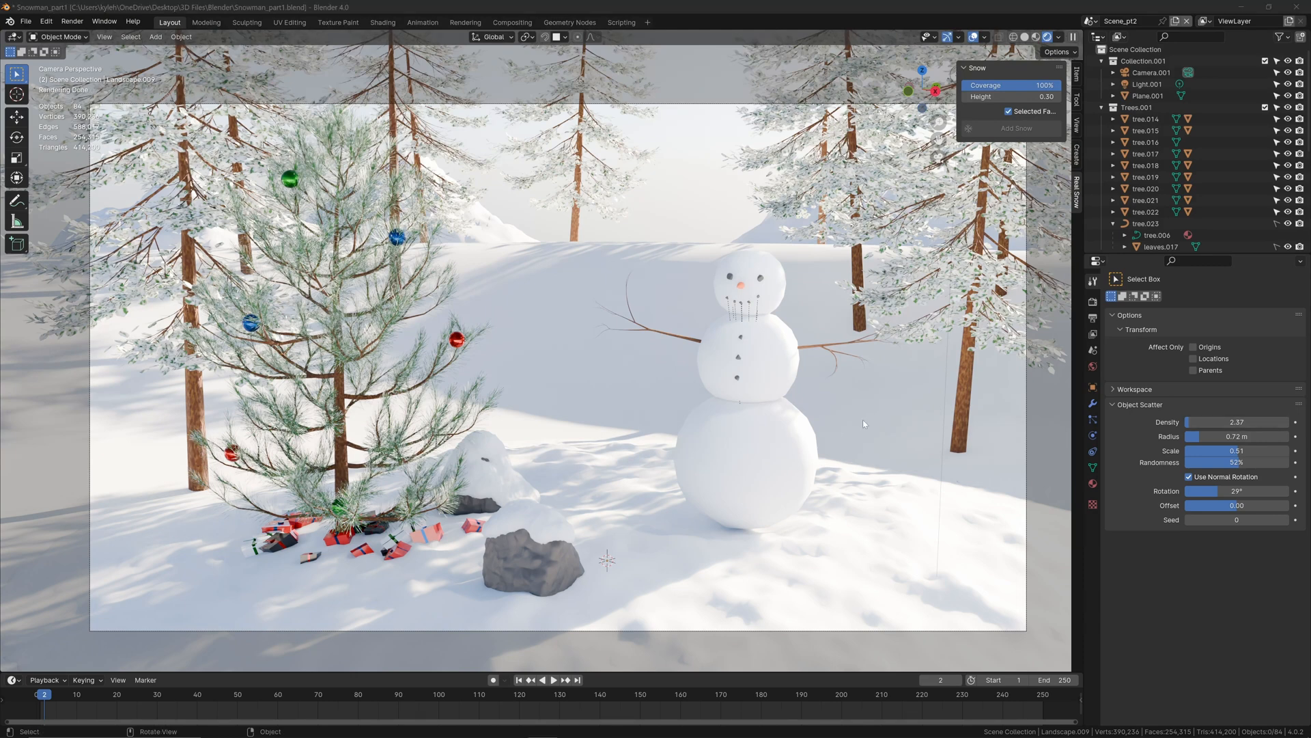
Step: Replace the snow material on the snowman's bottom ball with the White material
{"action": "left_click", "coordinate": [731, 441]}
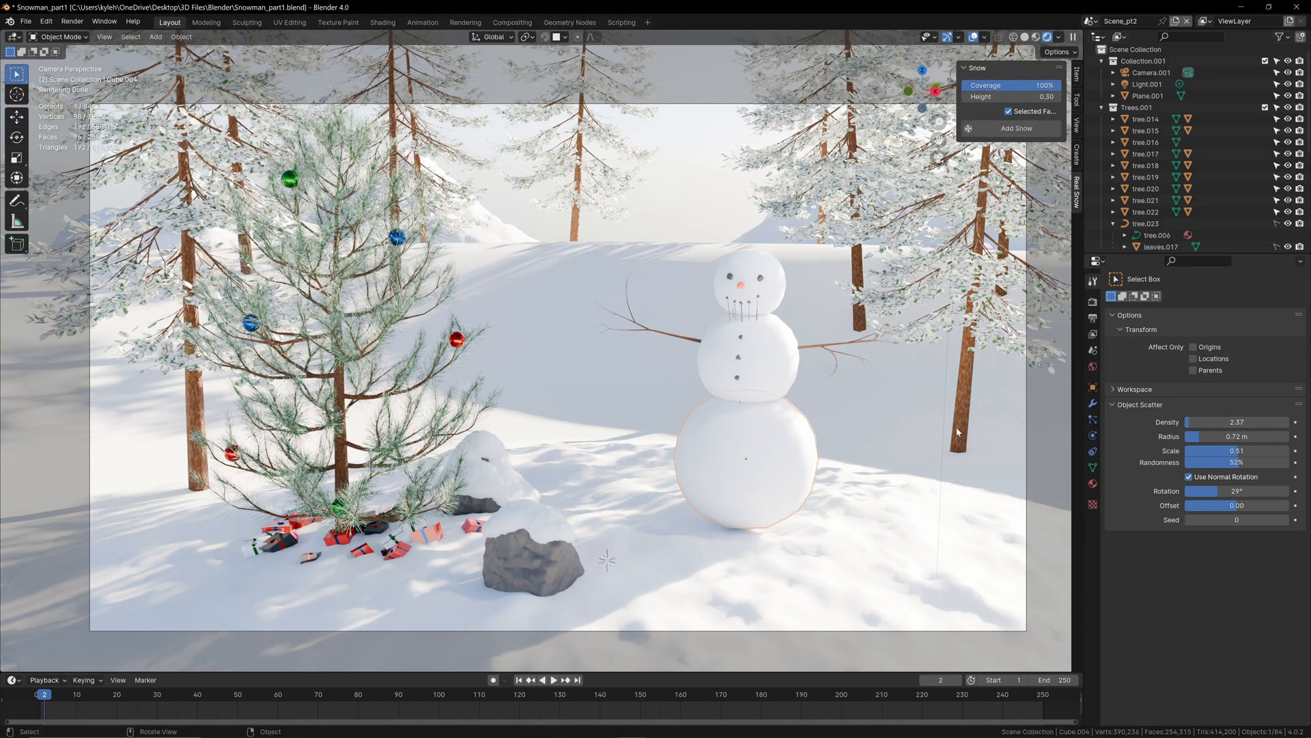
{"action": "left_click", "coordinate": [1093, 483]}
{"action": "left_click", "coordinate": [1114, 349]}
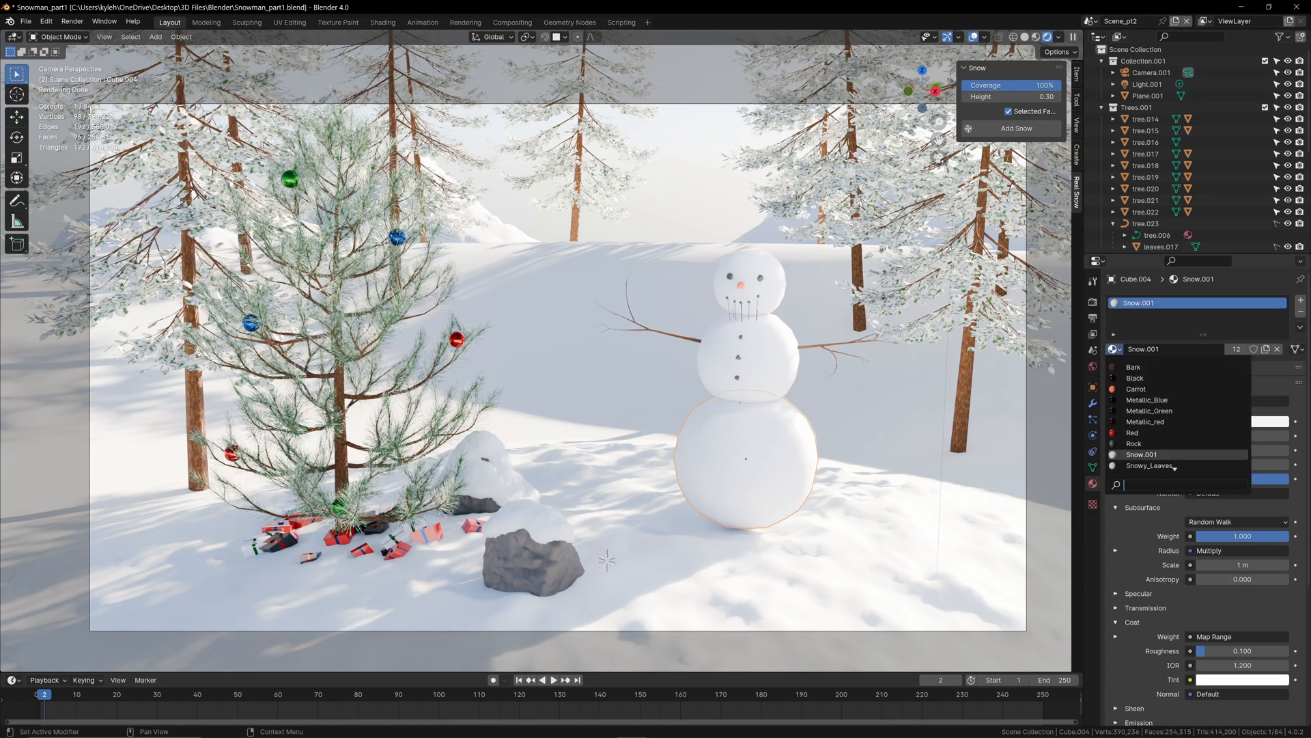
{"action": "scroll", "coordinate": [1174, 467], "scroll_direction": "down", "scroll_amount": 2}
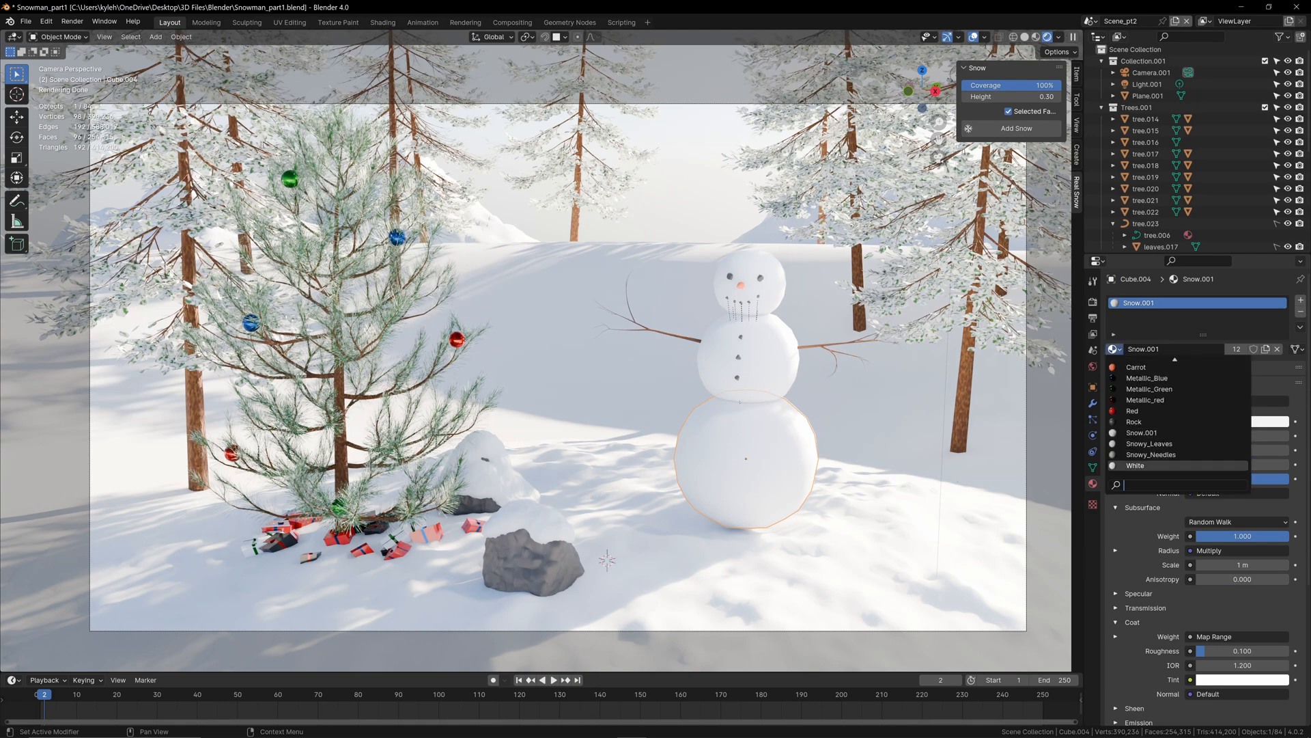
{"action": "left_click", "coordinate": [1161, 465]}
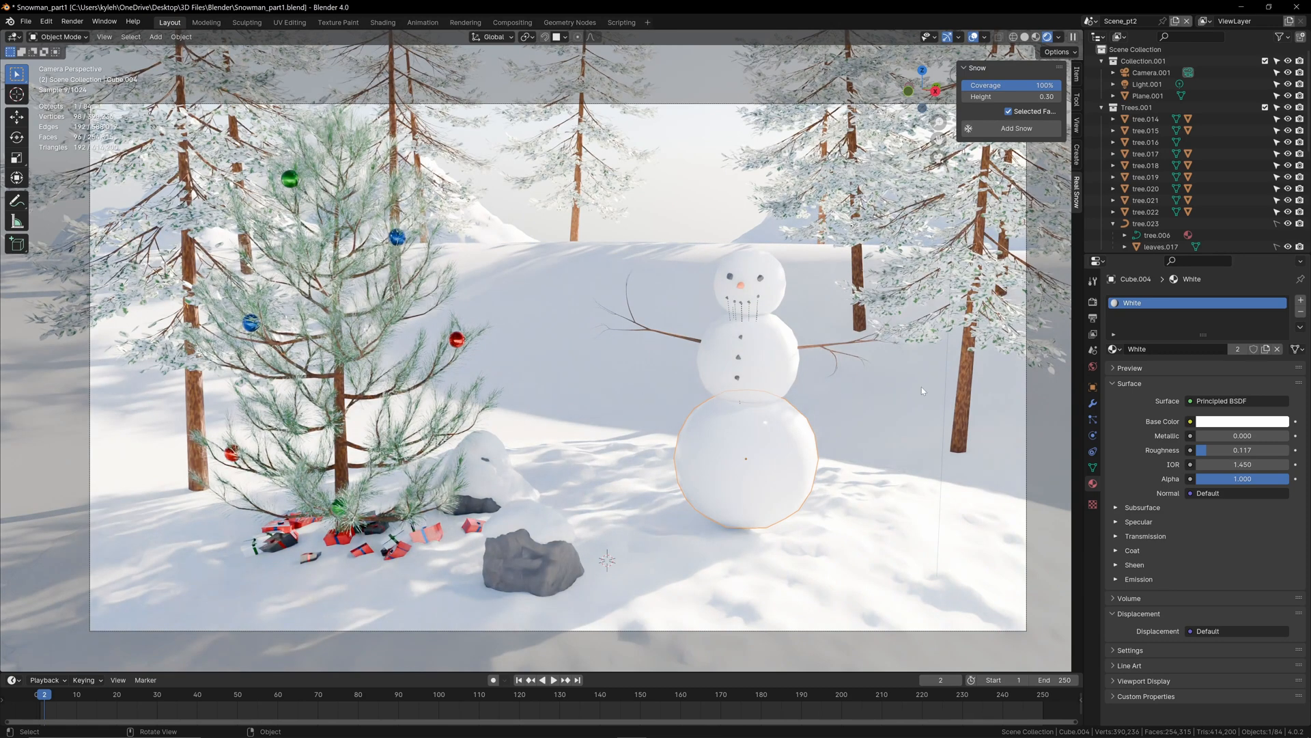
Step: Make the bottom ball's White material a single-user copy and name it Created_snow
{"action": "left_click", "coordinate": [1237, 349]}
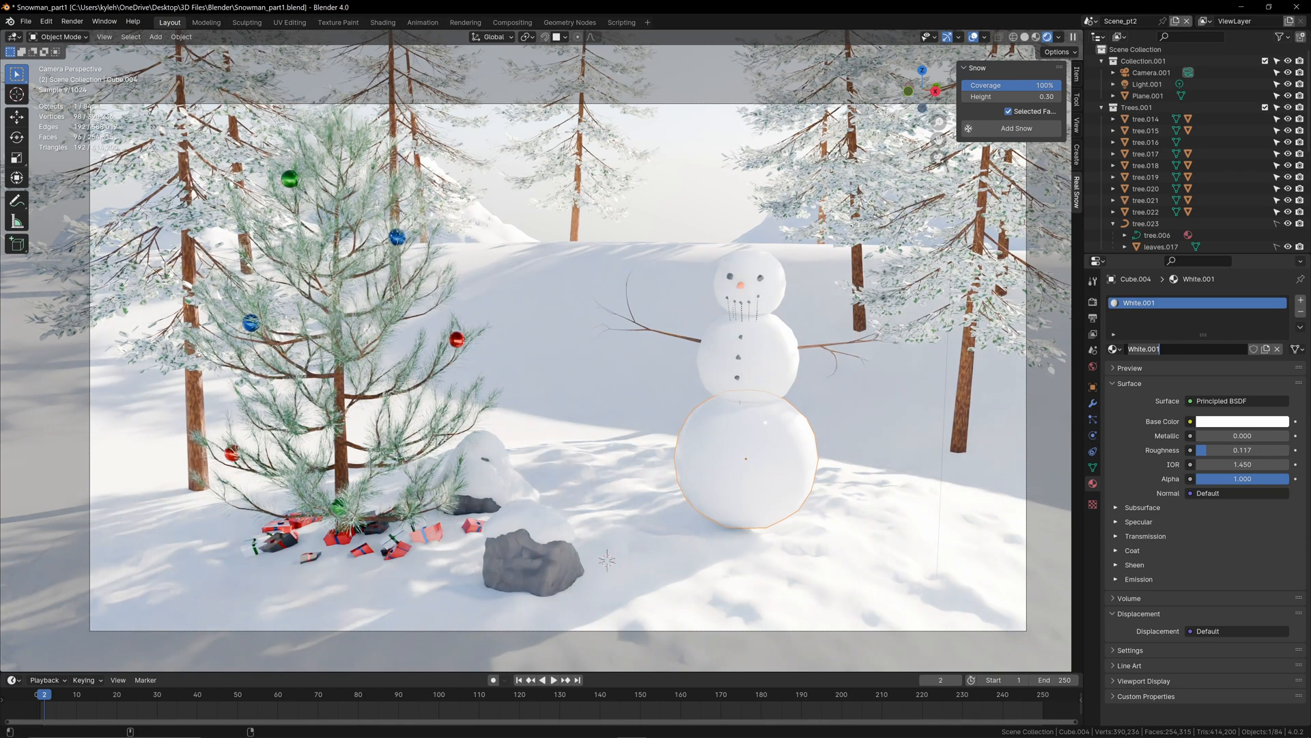
{"action": "type", "text": "Created_snow"}
{"action": "key", "text": "Return"}
Step: Switch to the Shading workspace in material preview and add a Noise Texture node to Created_snow
{"action": "left_click", "coordinate": [381, 22]}
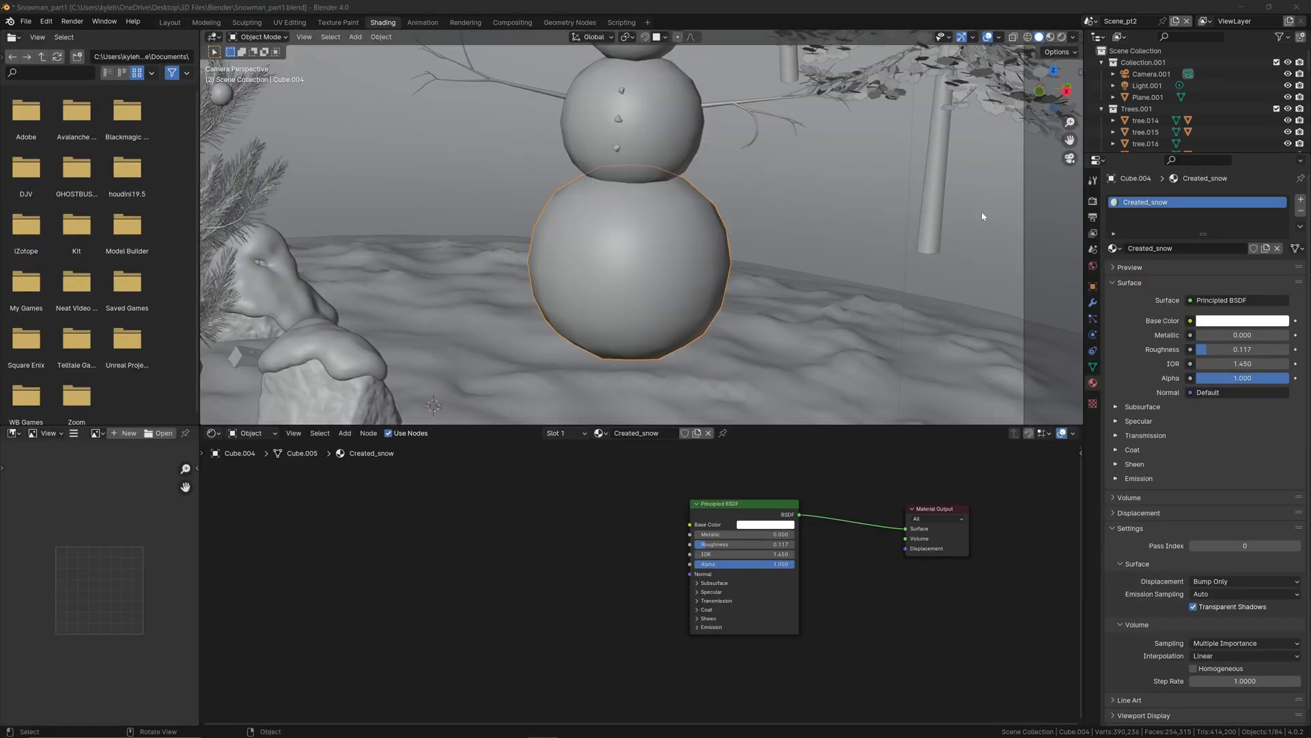
{"action": "left_click", "coordinate": [1050, 37]}
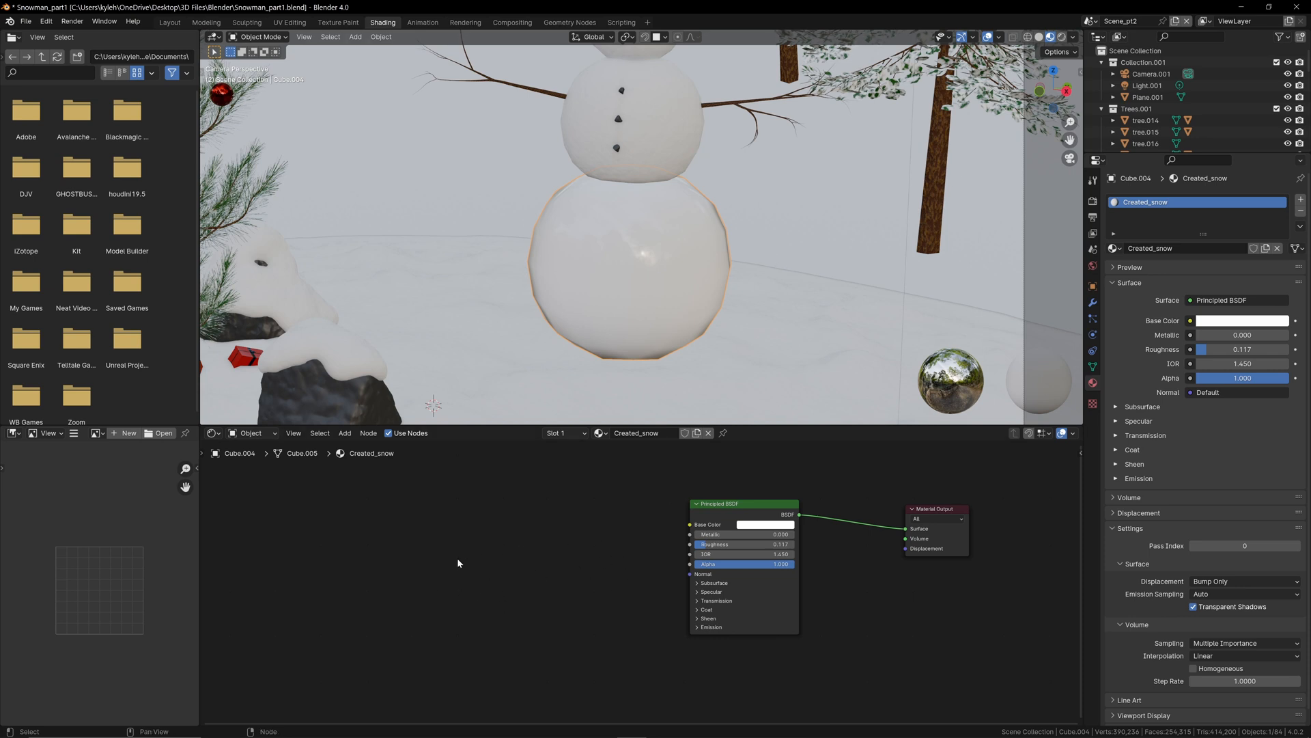
{"action": "key", "text": "shift+a"}
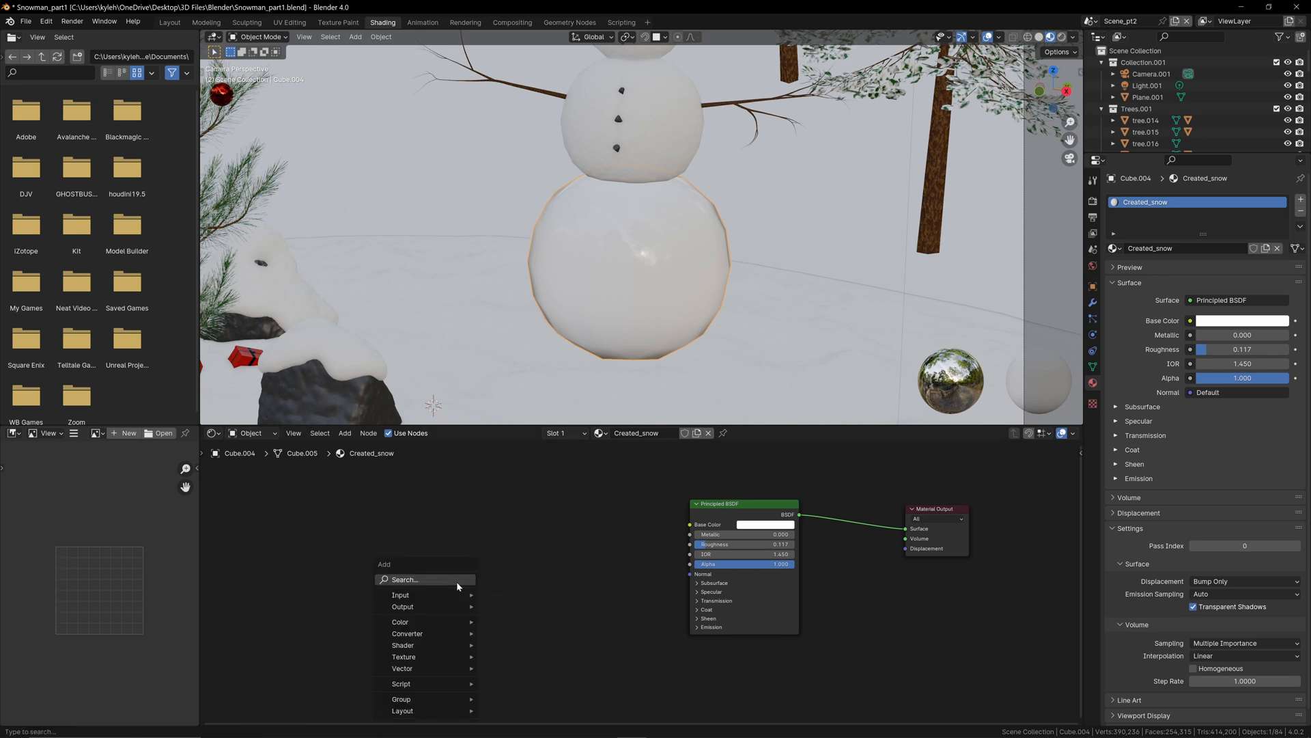
{"action": "type", "text": "noise"}
{"action": "key", "text": "Return"}
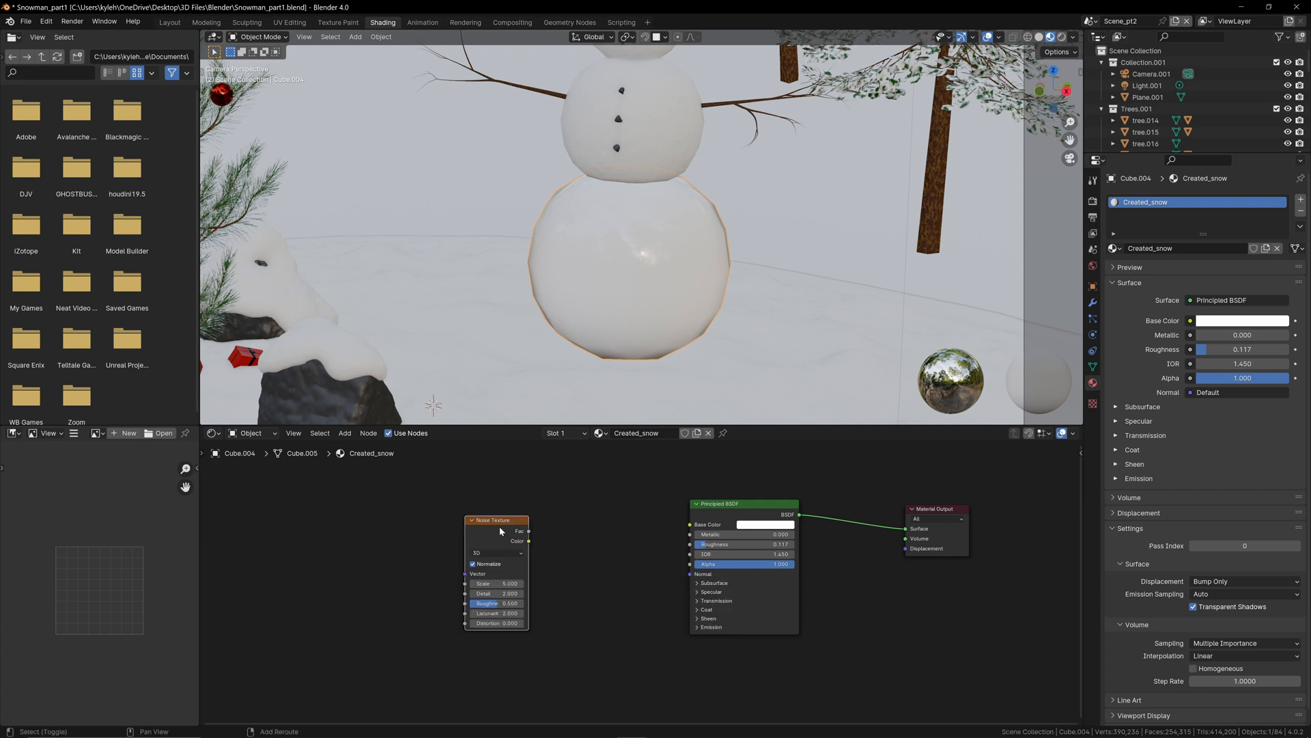
Step: Duplicate the Noise Texture node and arrange both copies one above the other beneath the Principled BSDF node
{"action": "key", "text": "shift+d"}
{"action": "left_click", "coordinate": [506, 683]}
{"action": "scroll", "coordinate": [505, 683], "scroll_direction": "down", "scroll_amount": 3}
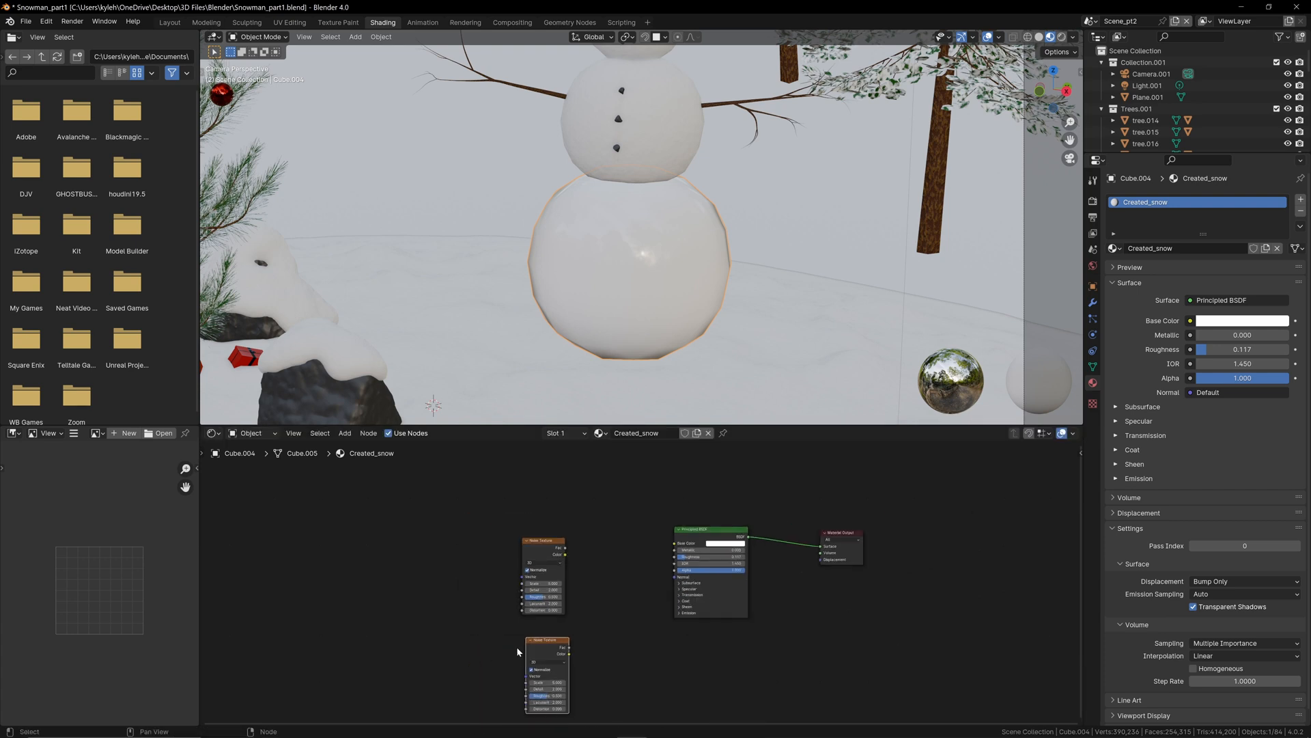
{"action": "left_click_drag", "start_coordinate": [517, 487], "coordinate": [625, 555]}
{"action": "scroll", "coordinate": [537, 552], "scroll_direction": "up", "scroll_amount": 3}
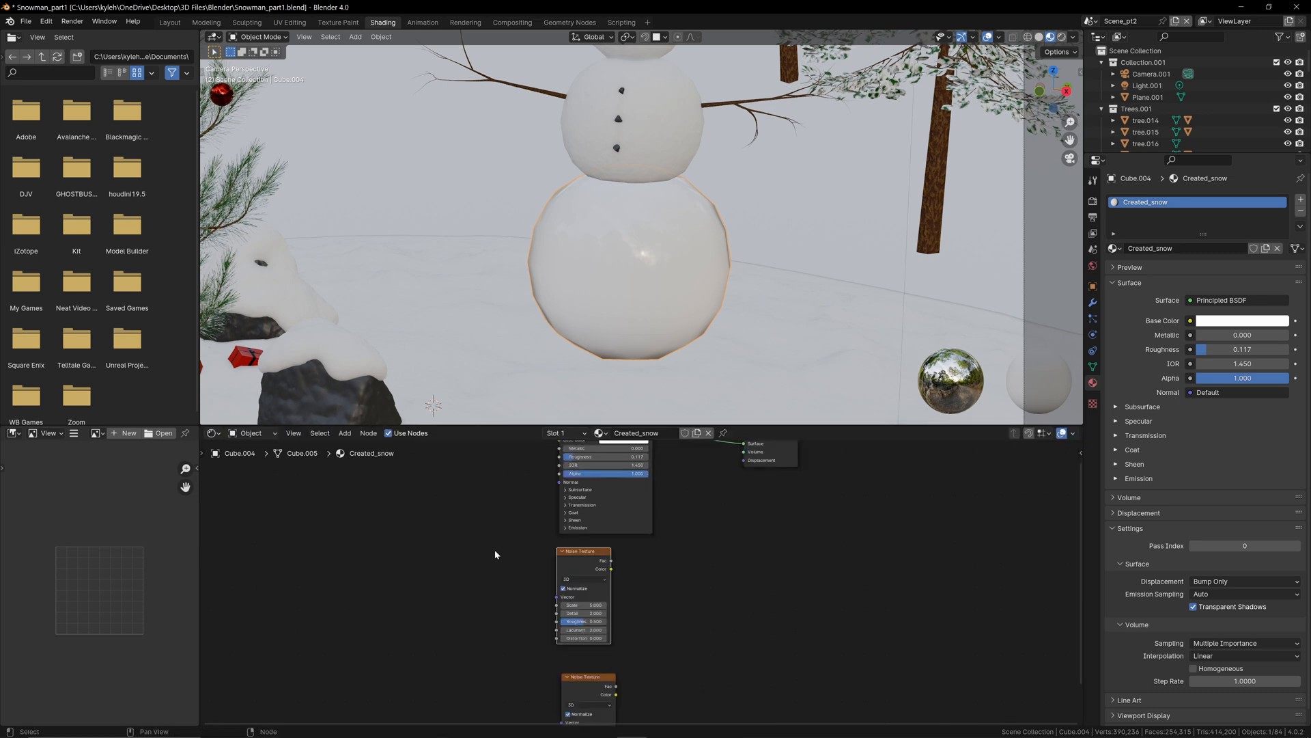
Step: Add Texture Coordinate and Mapping nodes to the upper Noise Texture and link the Mapping vector to the lower one too
{"action": "left_click", "coordinate": [587, 557]}
{"action": "key", "text": "ctrl+t"}
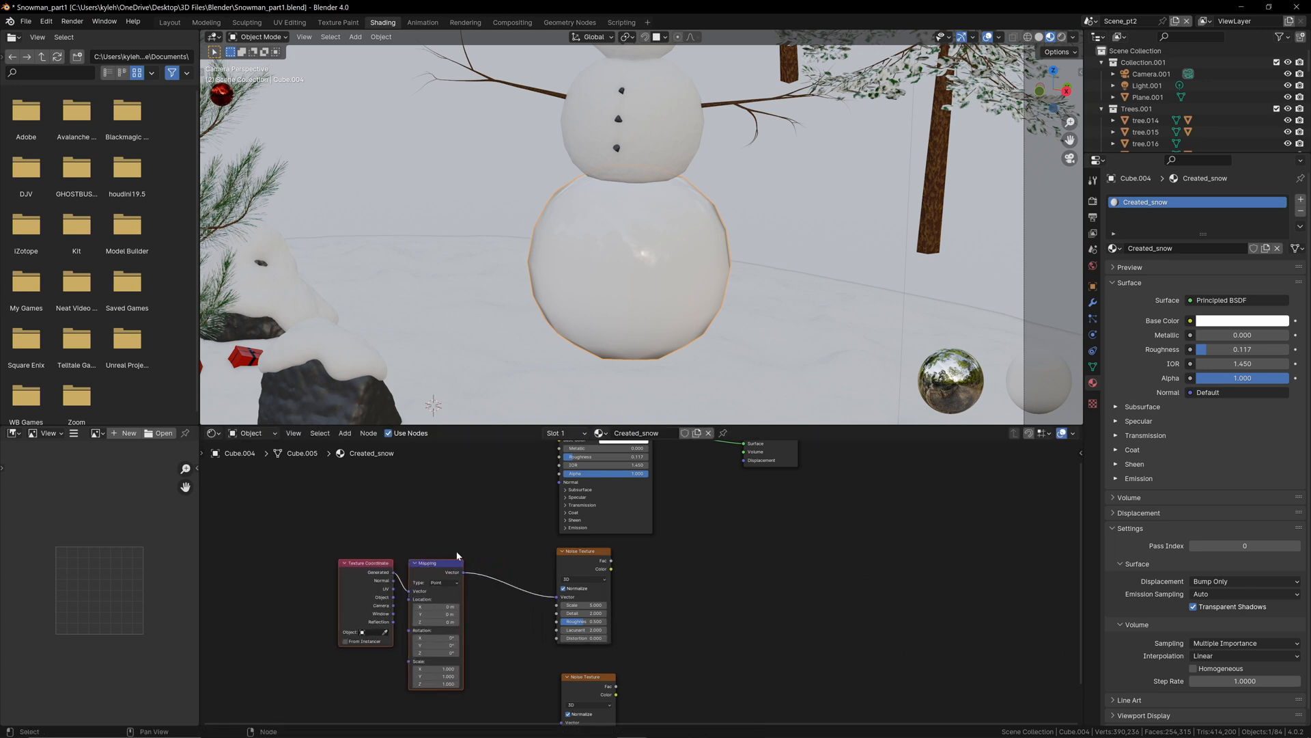
{"action": "middle_click_drag", "start_coordinate": [528, 657], "coordinate": [514, 625]}
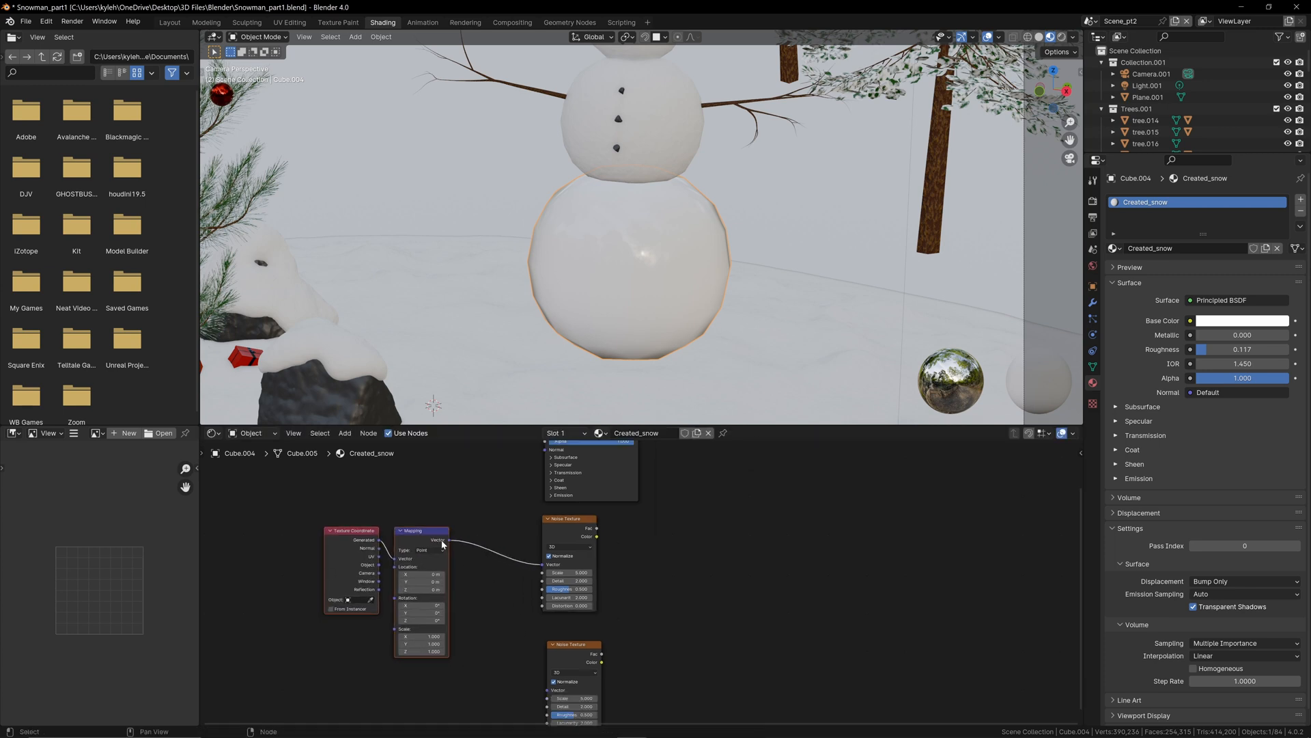
{"action": "left_click_drag", "start_coordinate": [448, 539], "coordinate": [548, 690]}
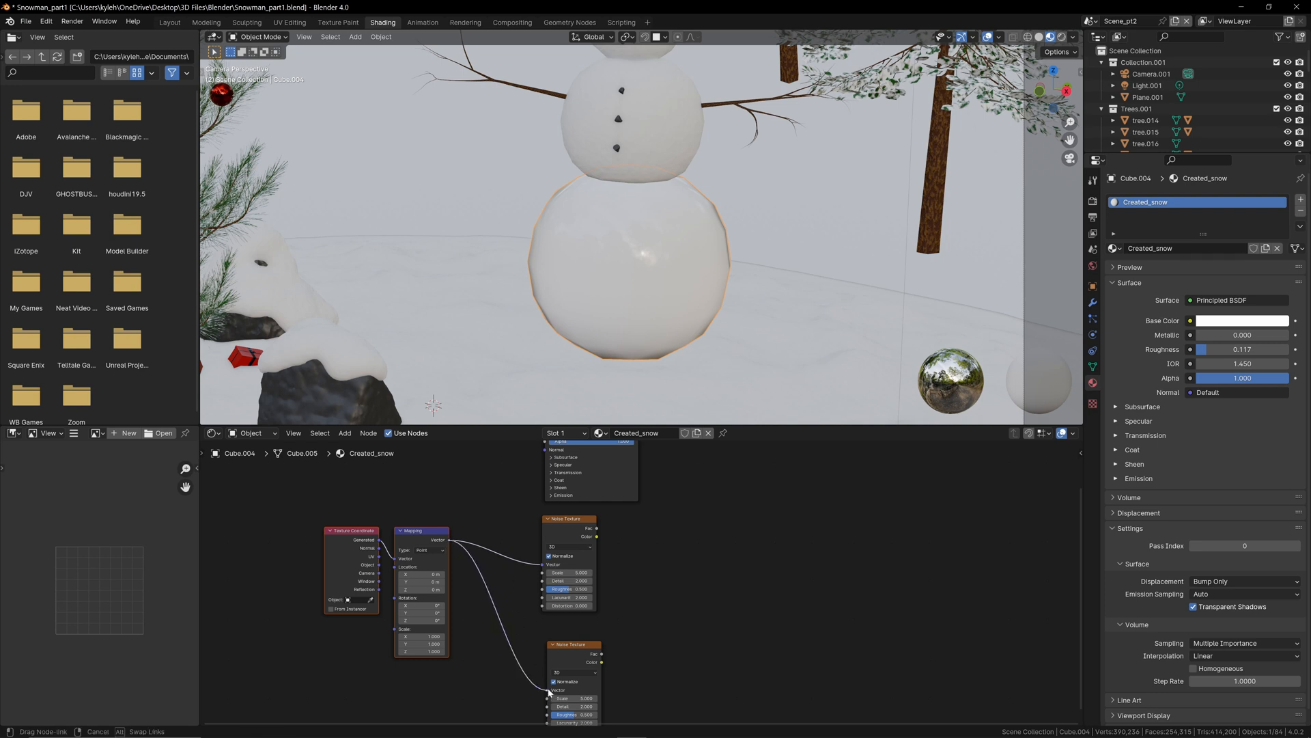
Step: Switch the viewport to rendered shading and set the Created_snow material's surface displacement method to Displacement and Bump
{"action": "middle_click_drag", "start_coordinate": [650, 524], "coordinate": [628, 587]}
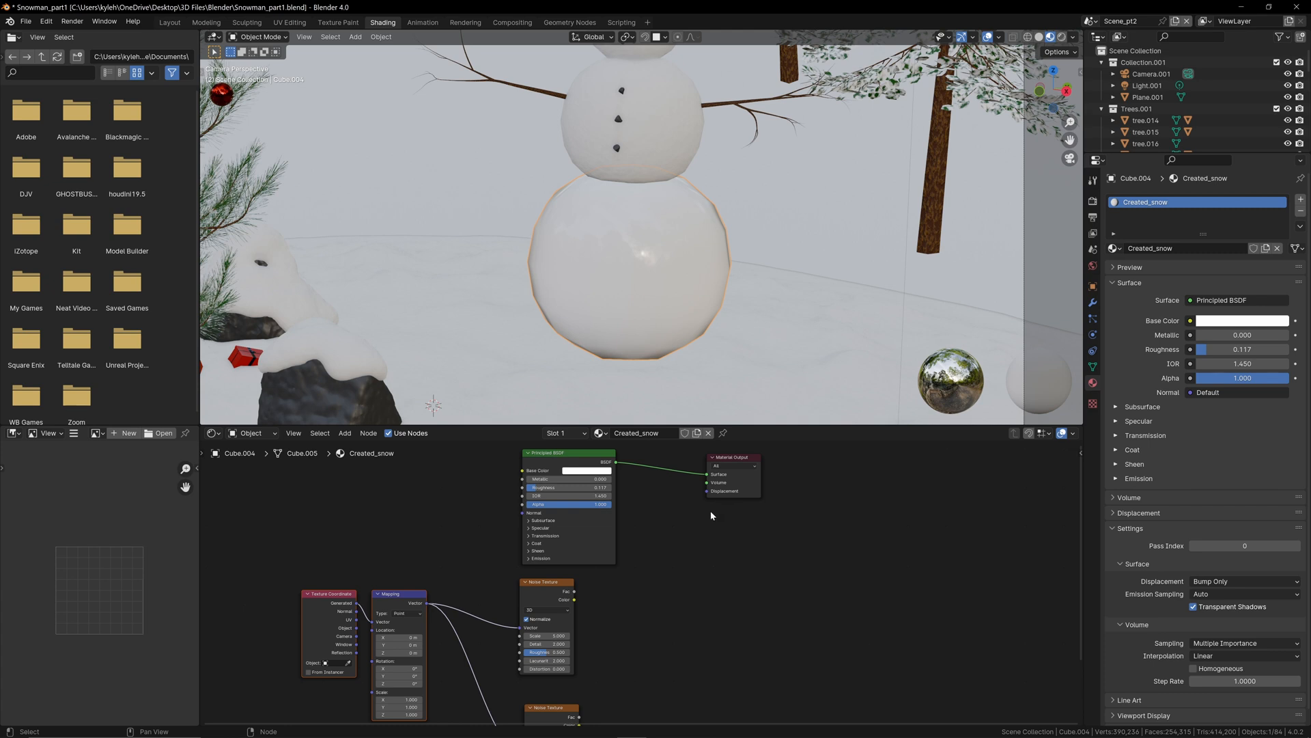
{"action": "left_click", "coordinate": [1062, 37]}
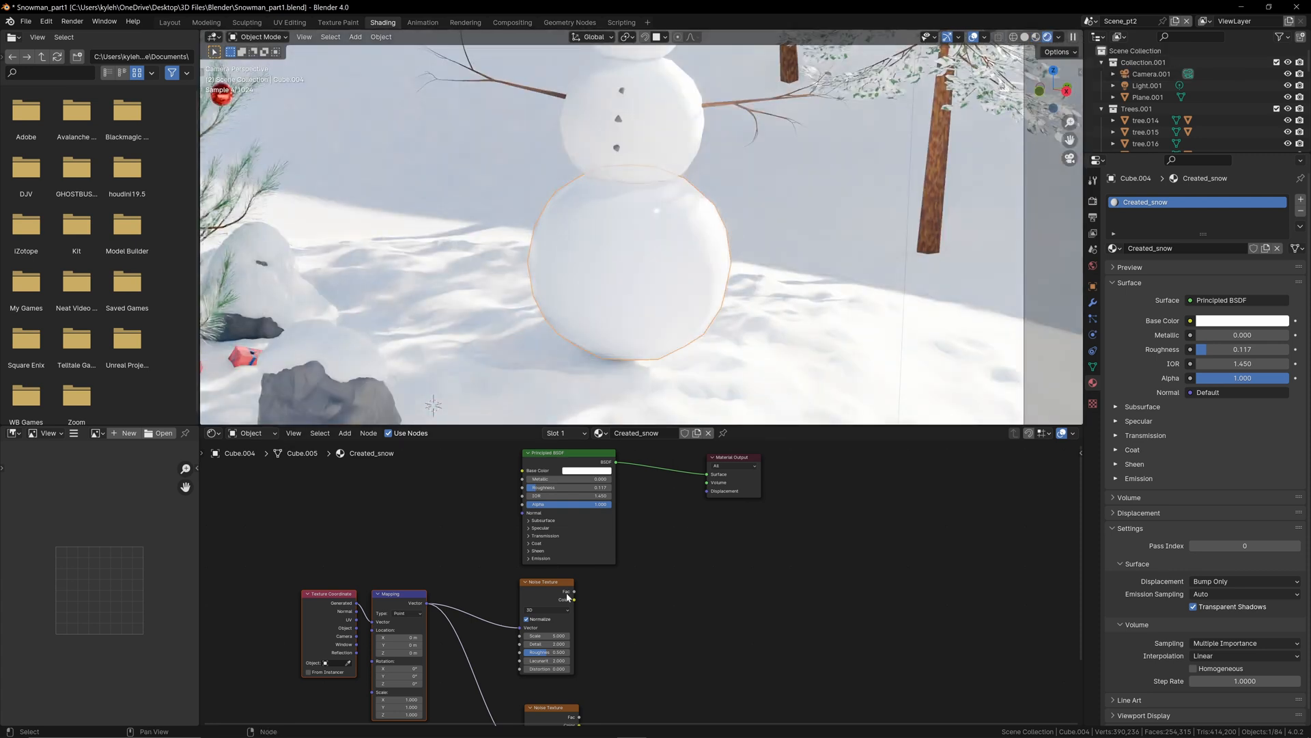
{"action": "left_click", "coordinate": [597, 455]}
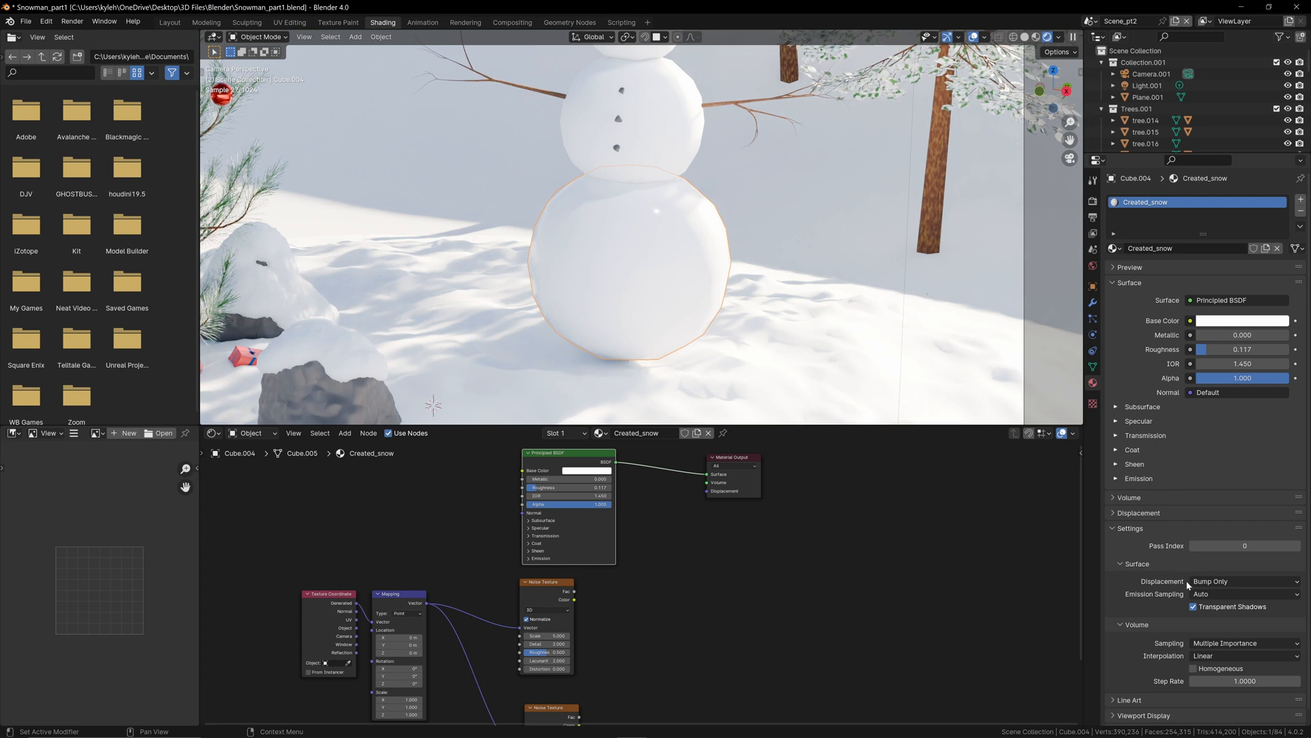
{"action": "left_click", "coordinate": [1232, 579]}
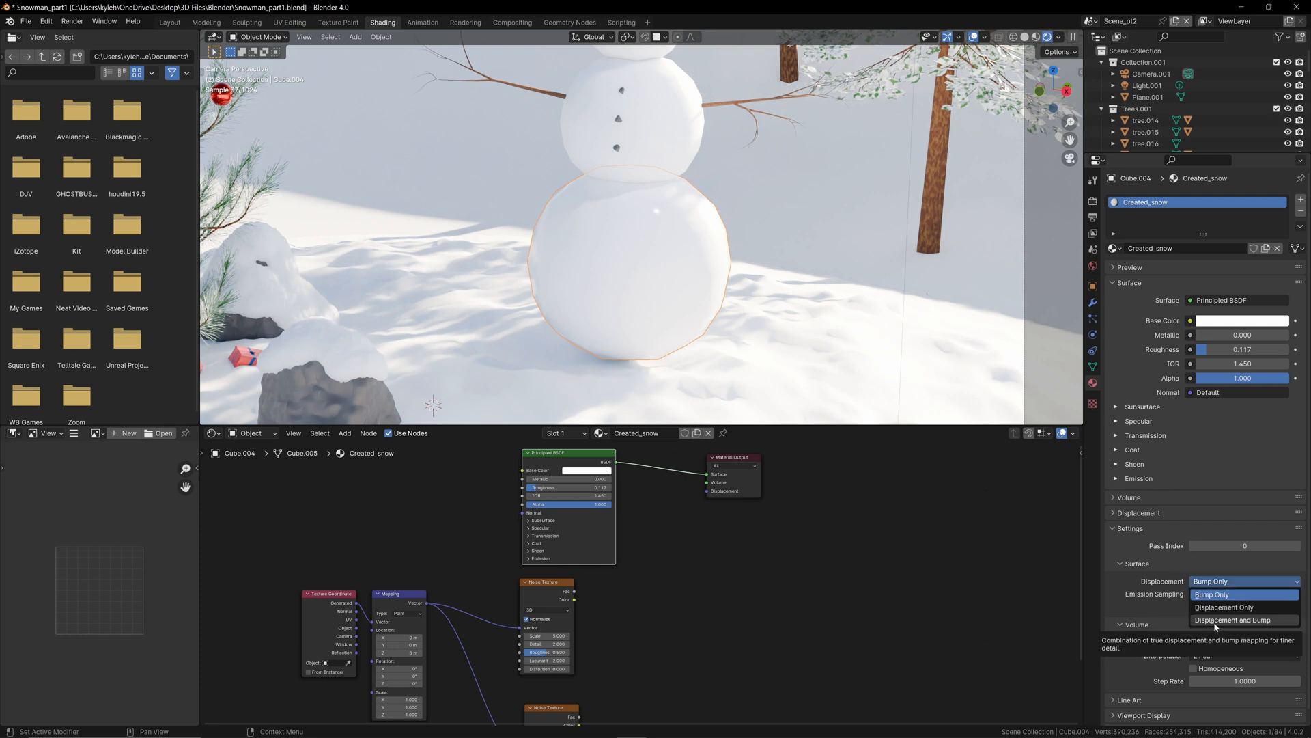
{"action": "left_click", "coordinate": [1215, 620]}
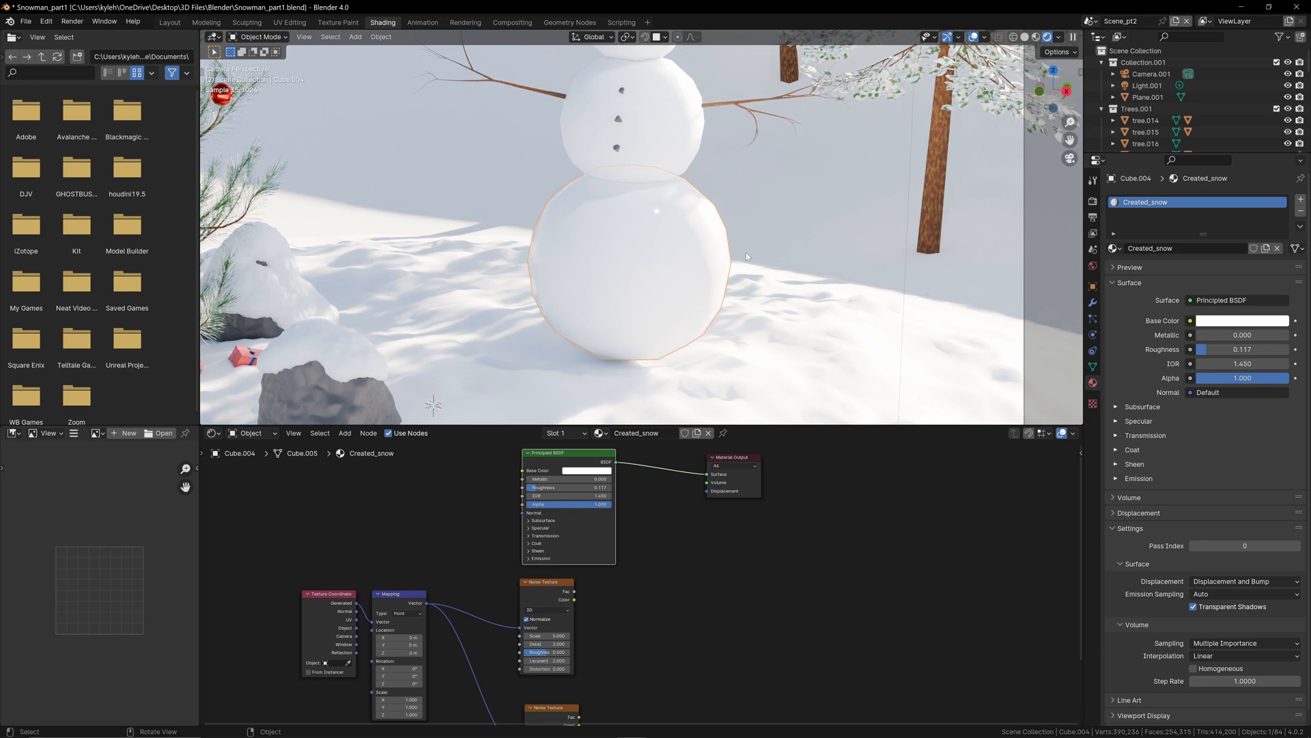
Step: Add a Displacement node beside the upper Noise Texture node
{"action": "middle_click_drag", "start_coordinate": [714, 510], "coordinate": [736, 472]}
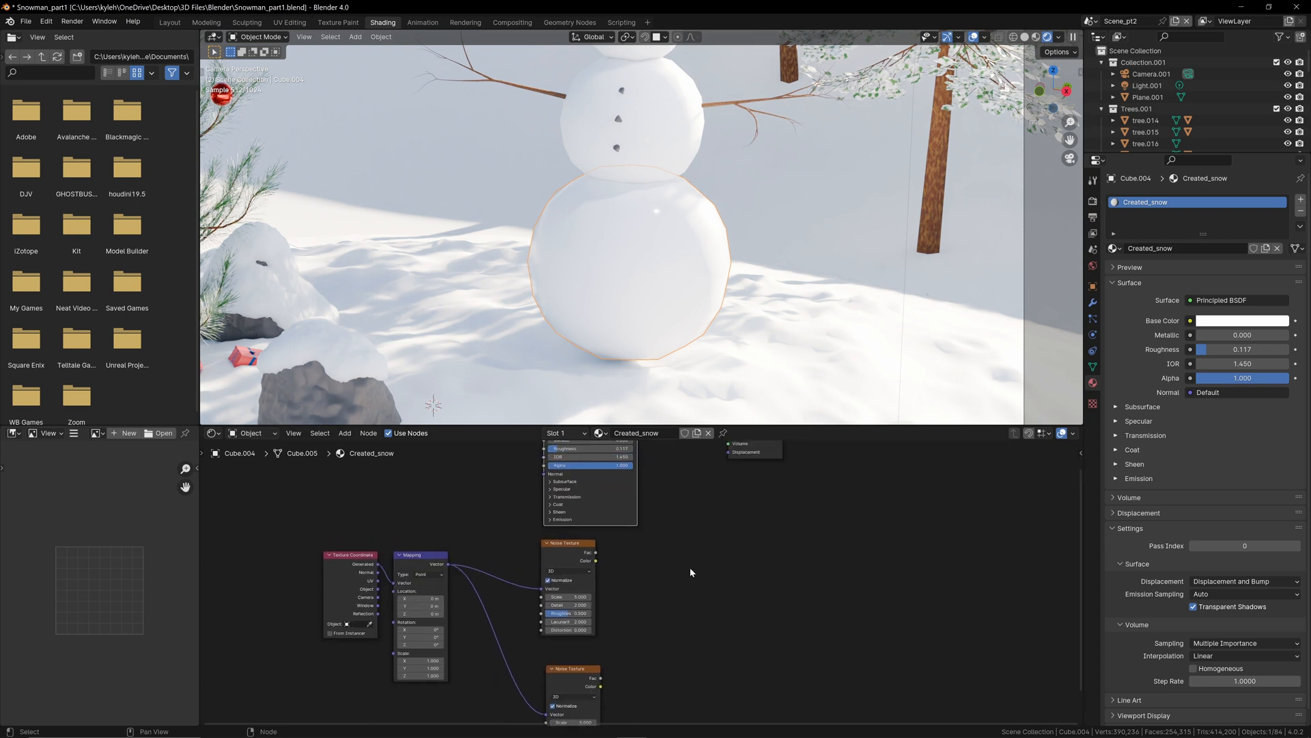
{"action": "key", "text": "shift+a"}
{"action": "type", "text": "displ"}
{"action": "key", "text": "Return"}
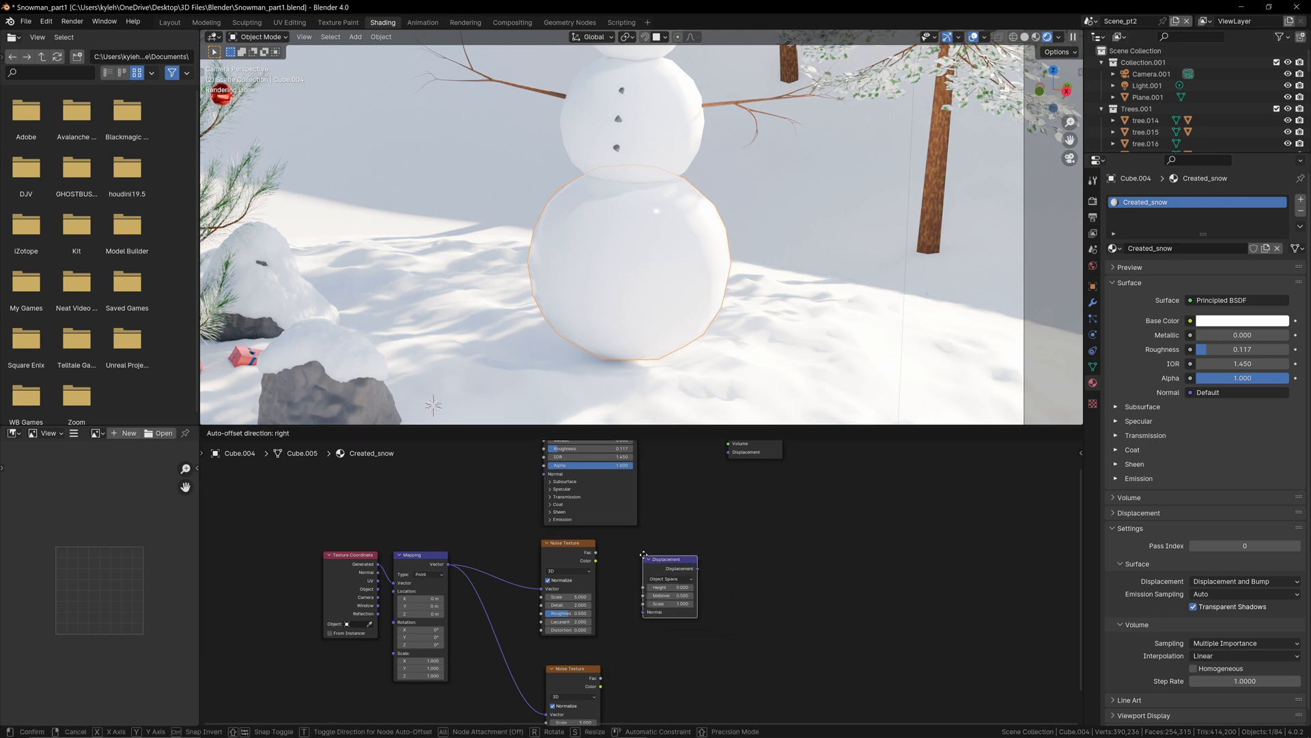
{"action": "left_click", "coordinate": [643, 538]}
Step: Link the upper Noise Texture's Fac to the Displacement node's Height, and the Displacement node's output to the Material Output's Displacement
{"action": "left_click_drag", "start_coordinate": [596, 553], "coordinate": [643, 595]}
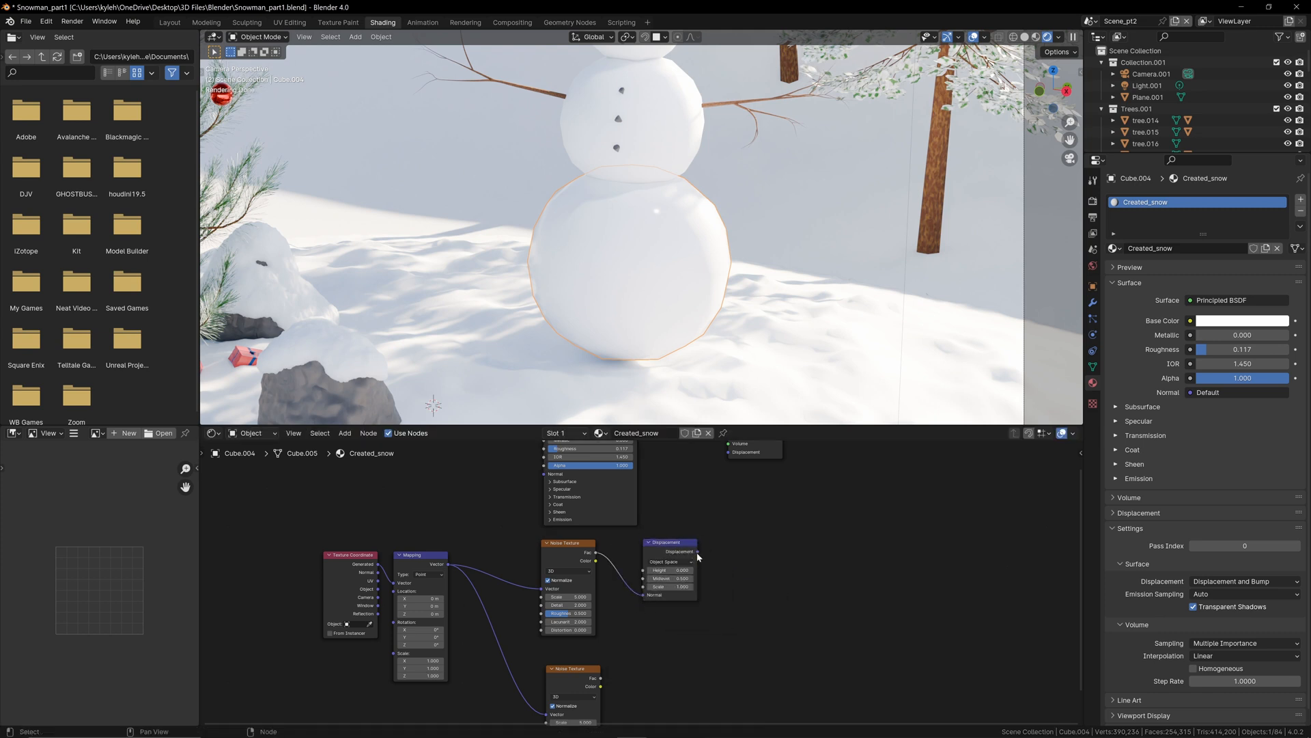
{"action": "left_click_drag", "start_coordinate": [697, 551], "coordinate": [728, 451]}
{"action": "mouse_move", "coordinate": [742, 578]}
{"action": "middle_mouse_down"}
{"action": "mouse_move", "coordinate": [743, 641]}
{"action": "mouse_move", "coordinate": [764, 576]}
{"action": "middle_mouse_up"}
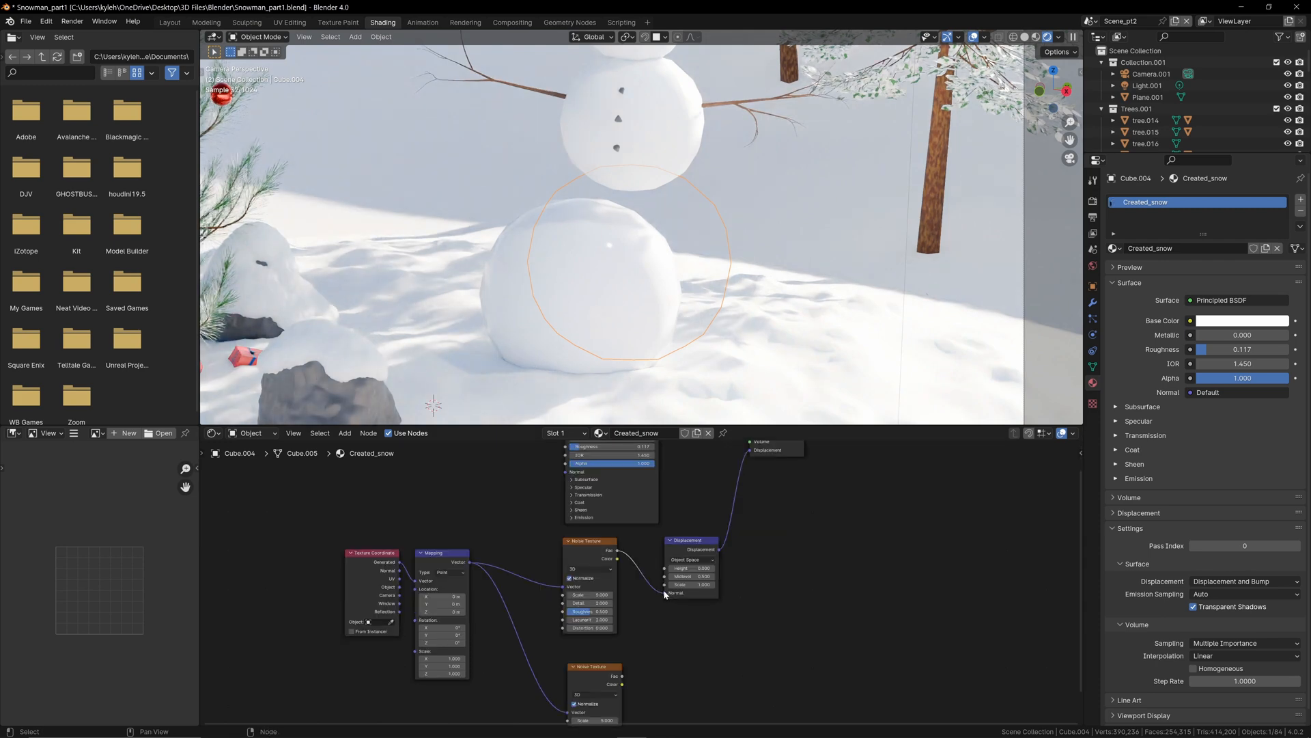
{"action": "mouse_move", "coordinate": [664, 590]}
{"action": "left_mouse_down"}
{"action": "mouse_move", "coordinate": [650, 582]}
{"action": "mouse_move", "coordinate": [667, 569]}
{"action": "left_mouse_up"}
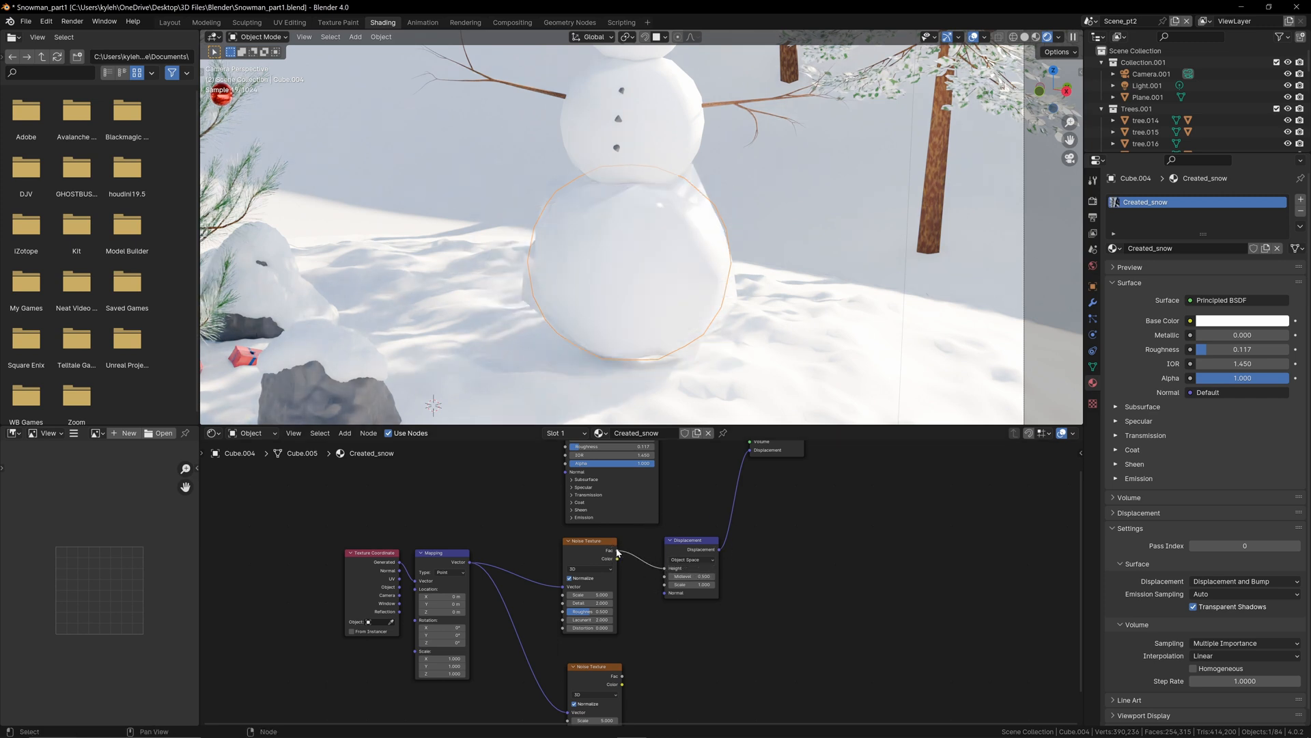
Step: Try the upper Noise Texture's Fac directly in the Material Output's Displacement, and relink the Displacement node in its place
{"action": "left_click_drag", "start_coordinate": [618, 552], "coordinate": [750, 504]}
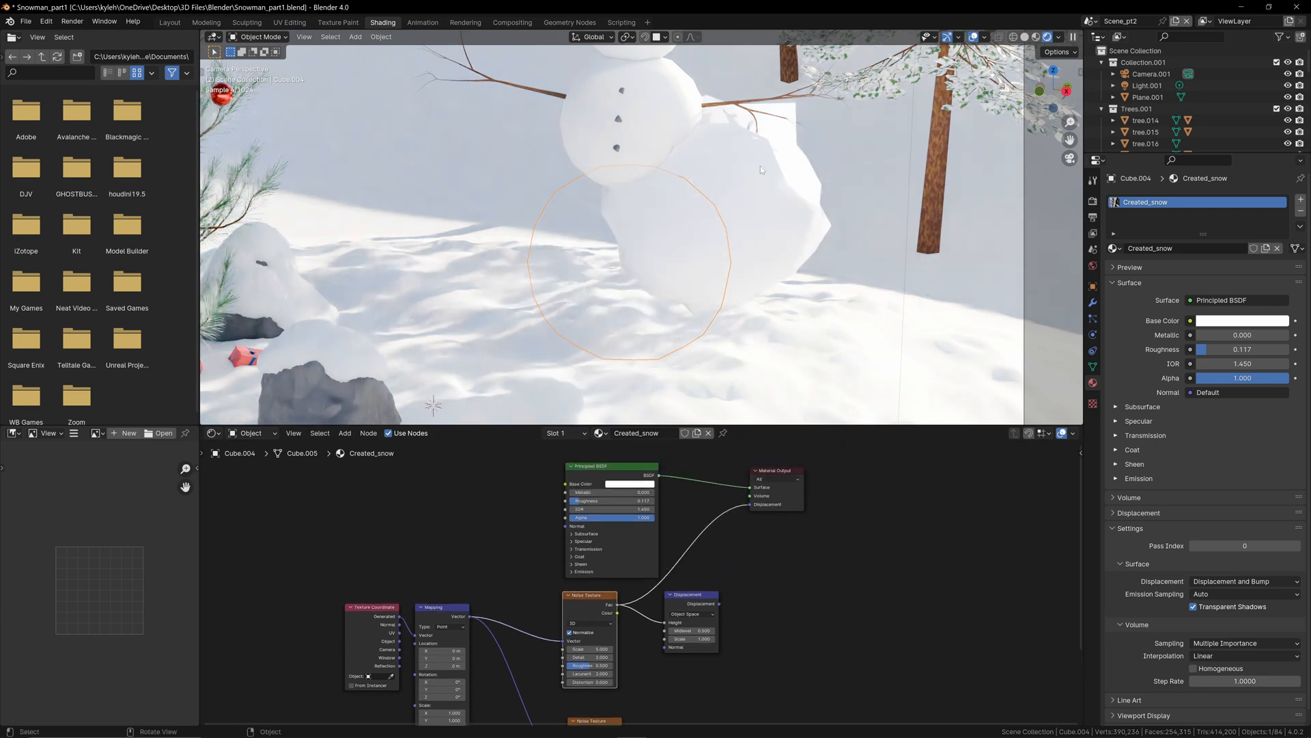
{"action": "left_click_drag", "start_coordinate": [719, 604], "coordinate": [750, 504]}
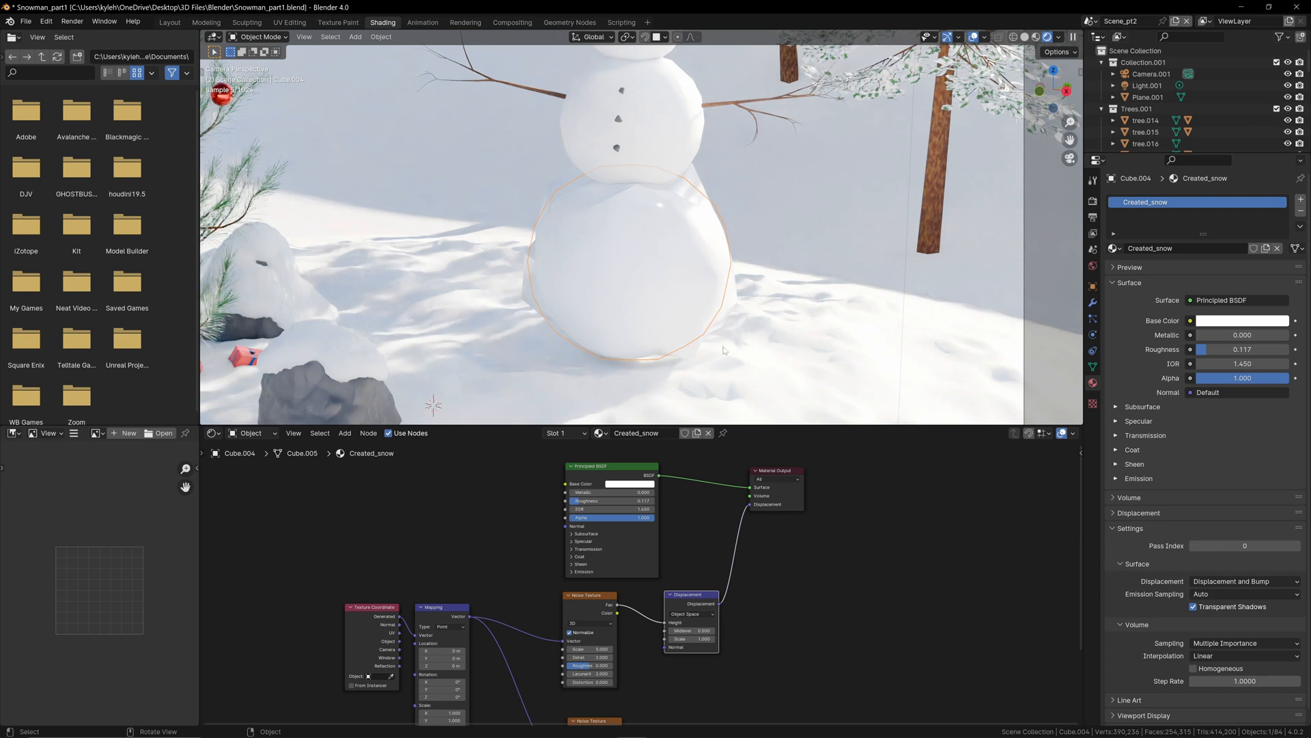
Step: Check the scene's render engine and feature set, and open the bottom ball's Subdivision modifier settings
{"action": "middle_click_drag", "start_coordinate": [603, 649], "coordinate": [610, 597]}
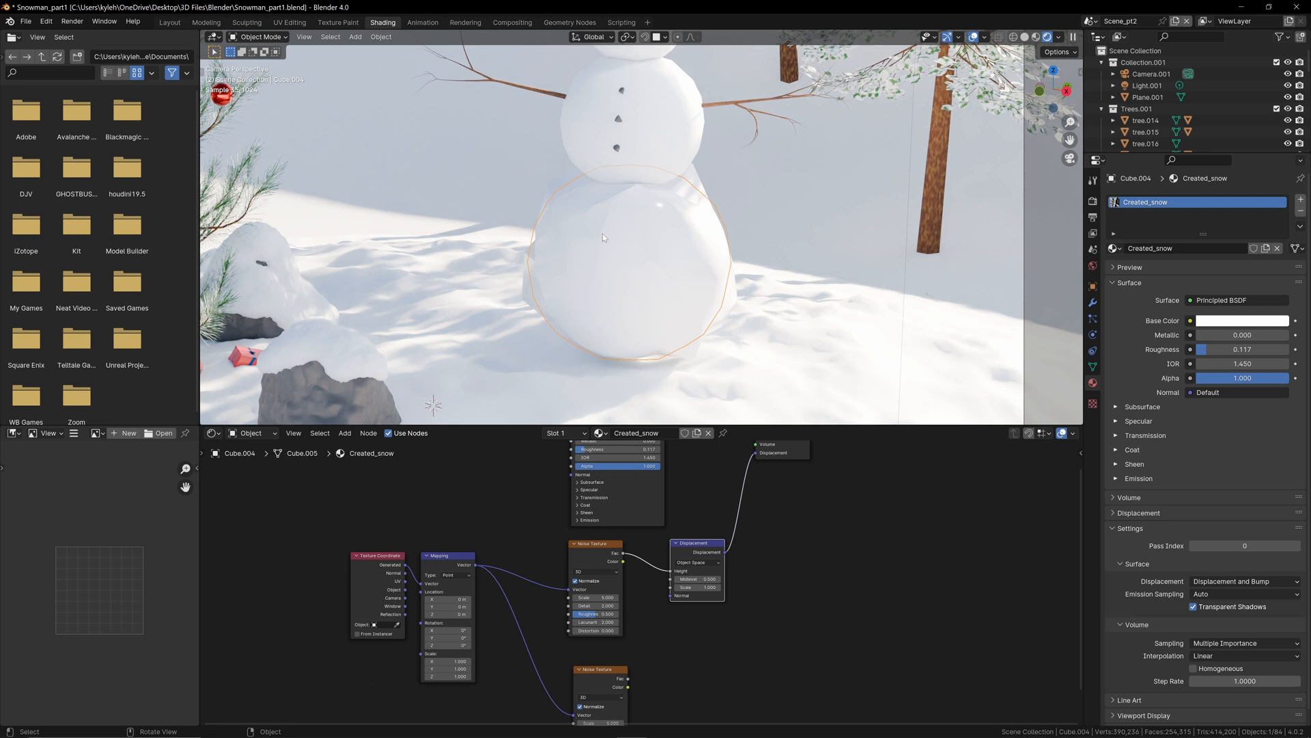
{"action": "left_click", "coordinate": [1093, 200]}
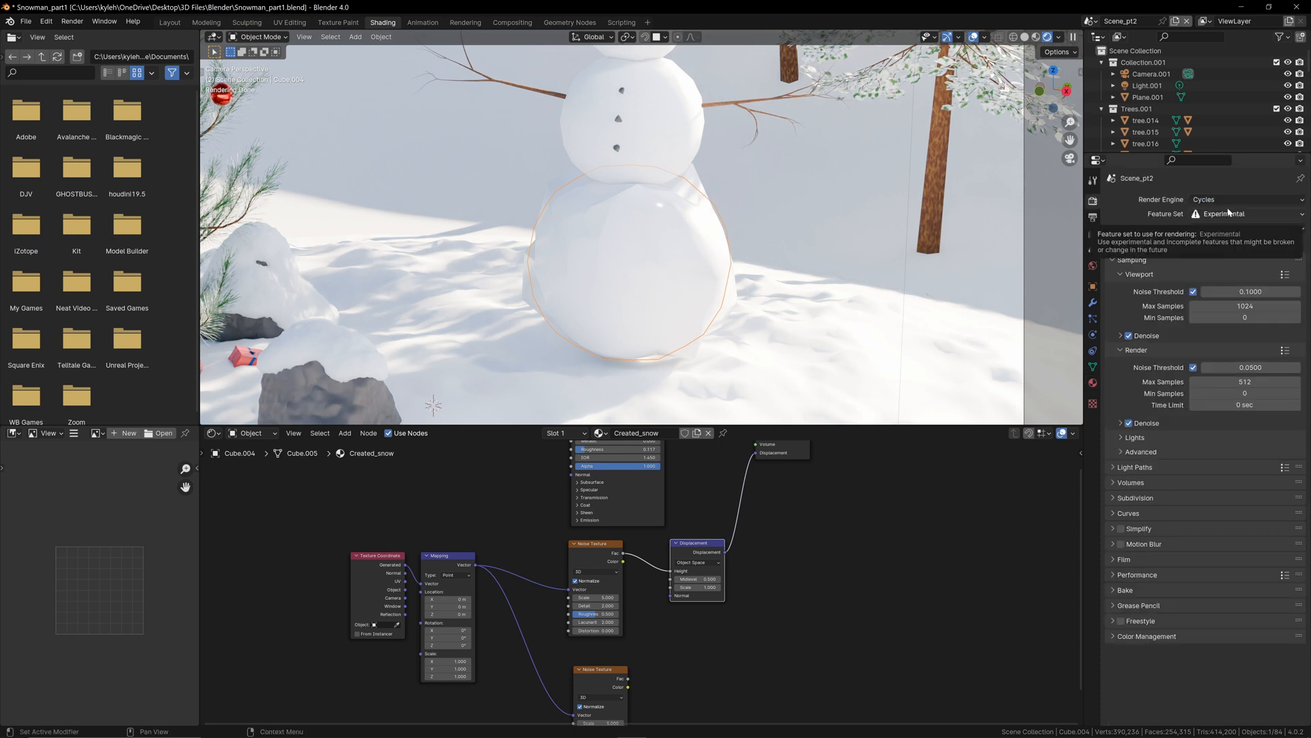
{"action": "left_click", "coordinate": [1092, 303]}
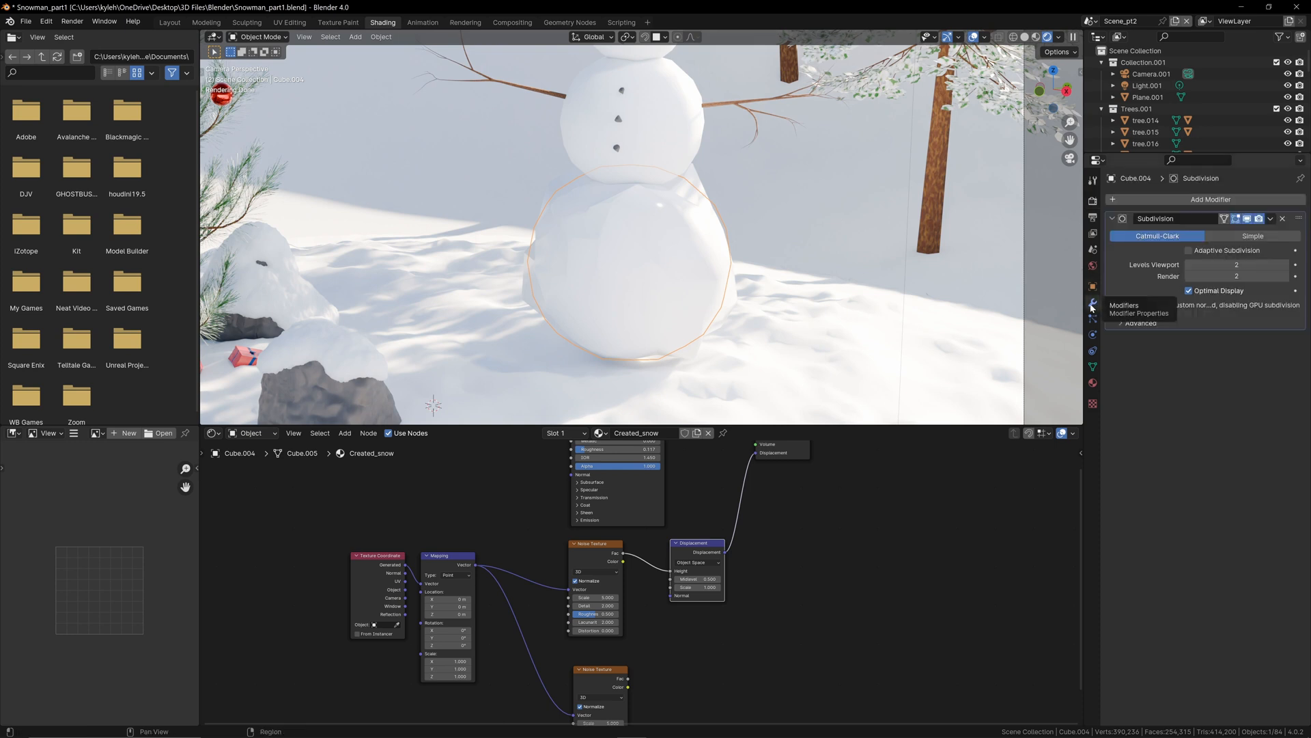
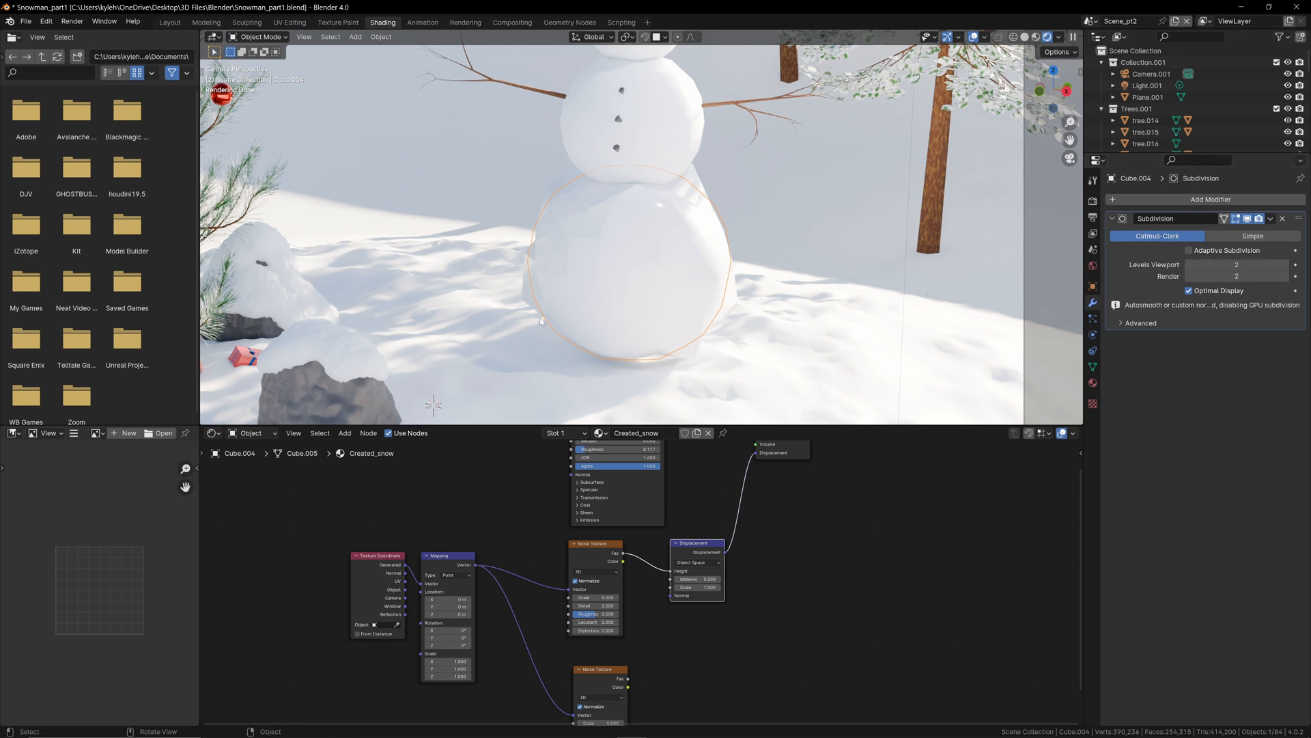
Step: Turn on Adaptive Subdivision for the snowman's bottom ball and examine the displaced surface up close
{"action": "left_click", "coordinate": [1189, 250]}
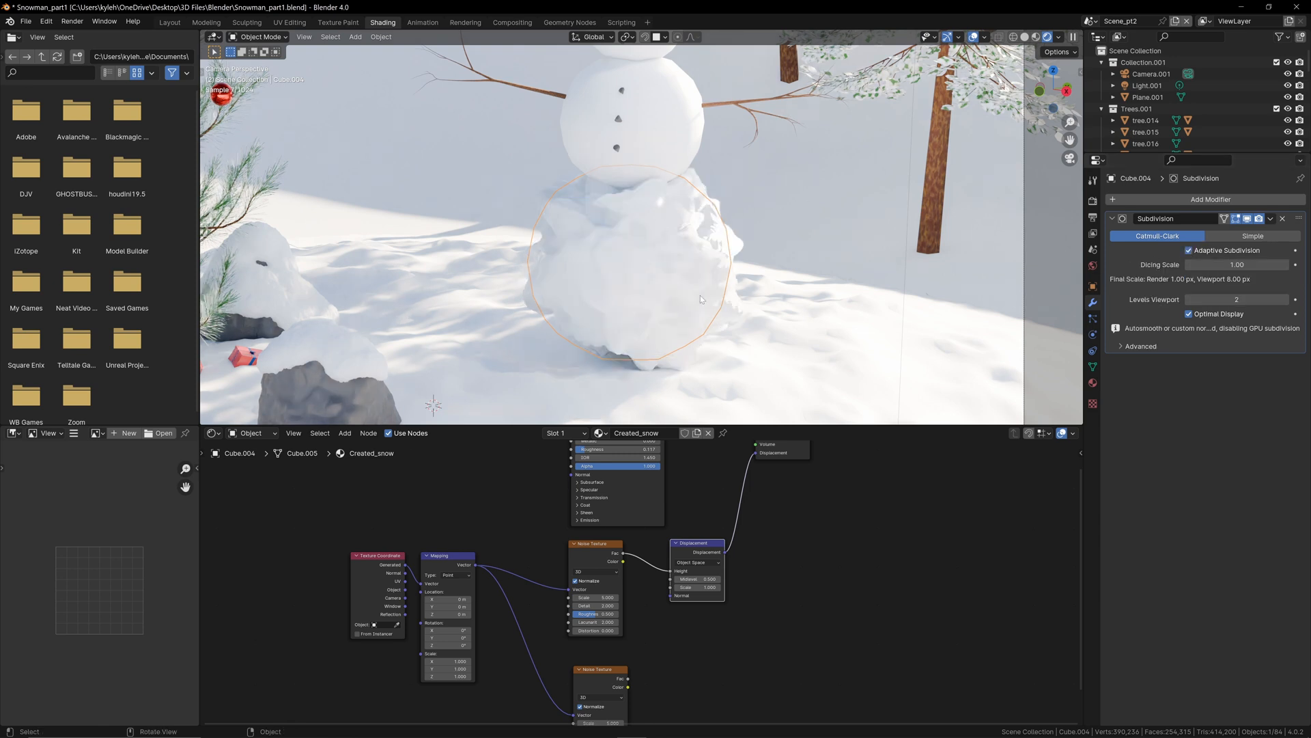
{"action": "scroll", "coordinate": [703, 384], "scroll_direction": "up", "scroll_amount": 3}
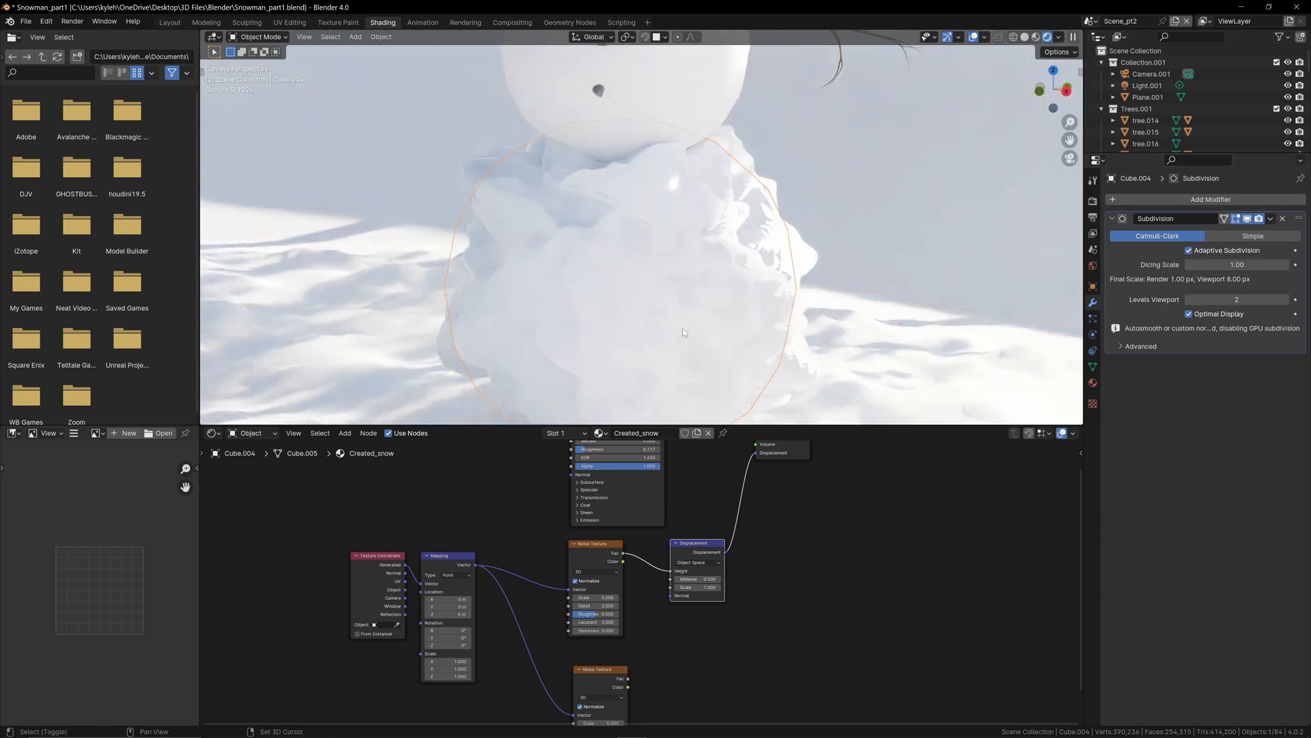
{"action": "scroll", "coordinate": [686, 332], "scroll_direction": "up", "scroll_amount": 2}
{"action": "scroll", "coordinate": [639, 631], "scroll_direction": "up", "scroll_amount": 2}
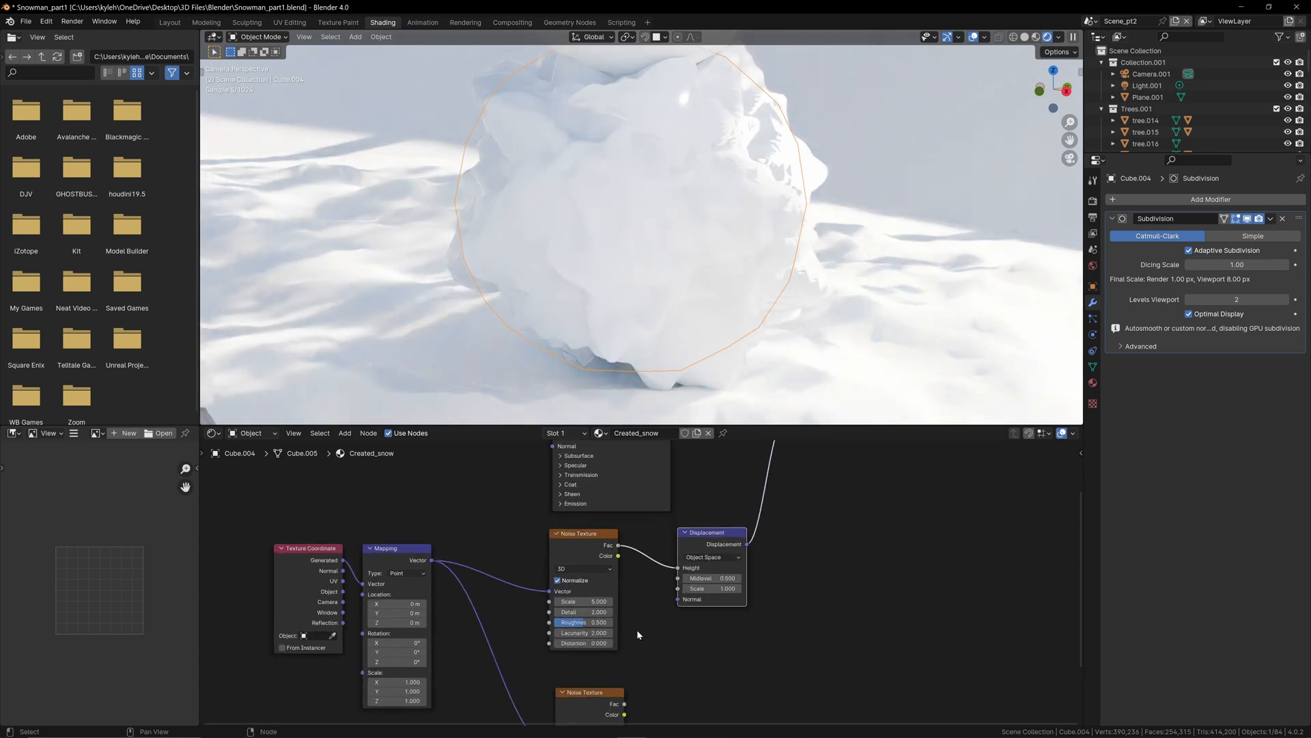
Step: Set the upper Noise Texture's scale to about 1.06
{"action": "left_click_drag", "start_coordinate": [600, 601], "coordinate": [370, 602], "text": "shift"}
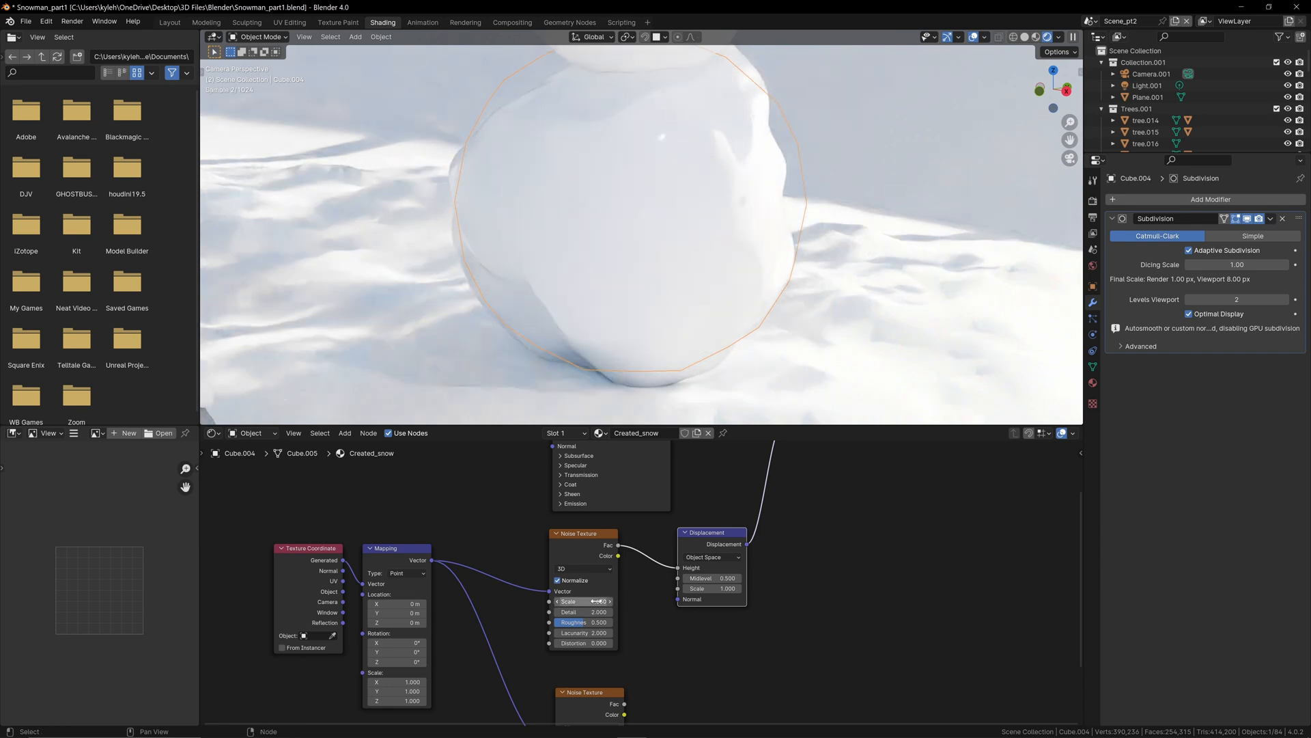
{"action": "scroll", "coordinate": [662, 240], "scroll_direction": "down", "scroll_amount": 4}
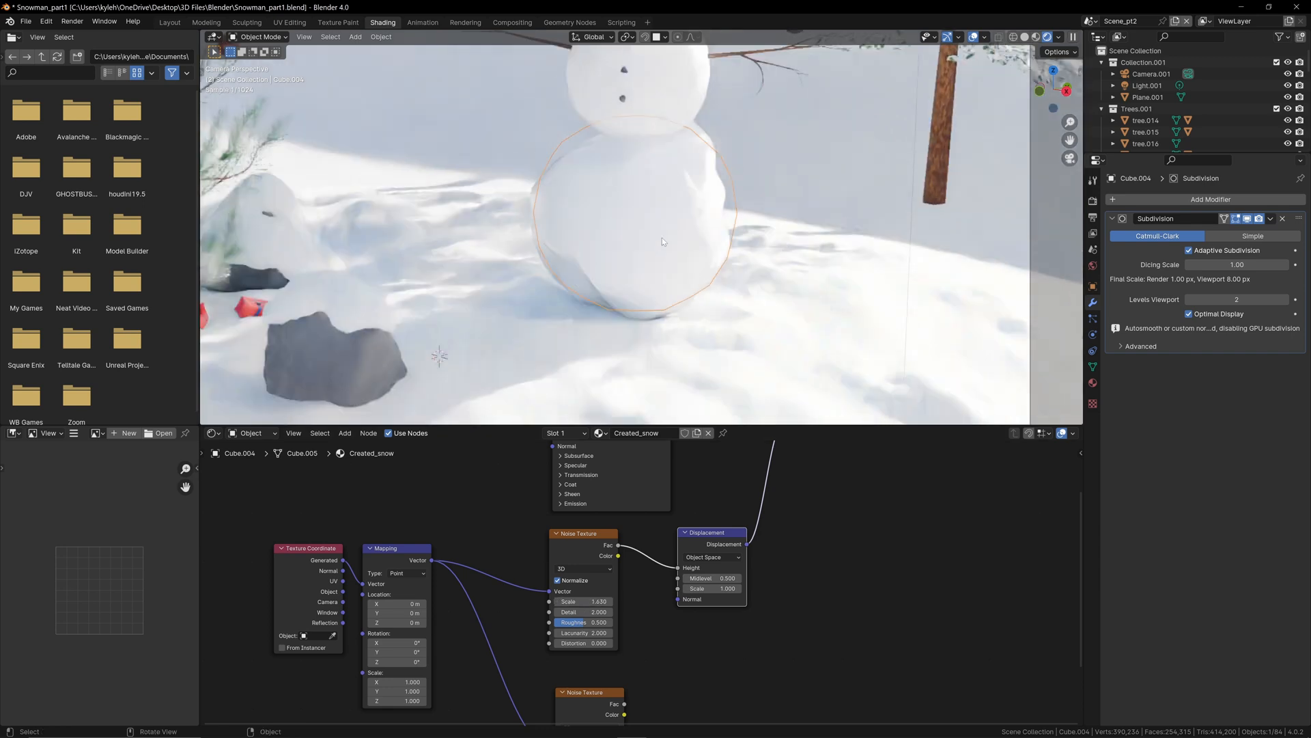
{"action": "left_click_drag", "start_coordinate": [593, 601], "coordinate": [554, 601], "text": "shift"}
{"action": "scroll", "coordinate": [648, 651], "scroll_direction": "down", "scroll_amount": 3}
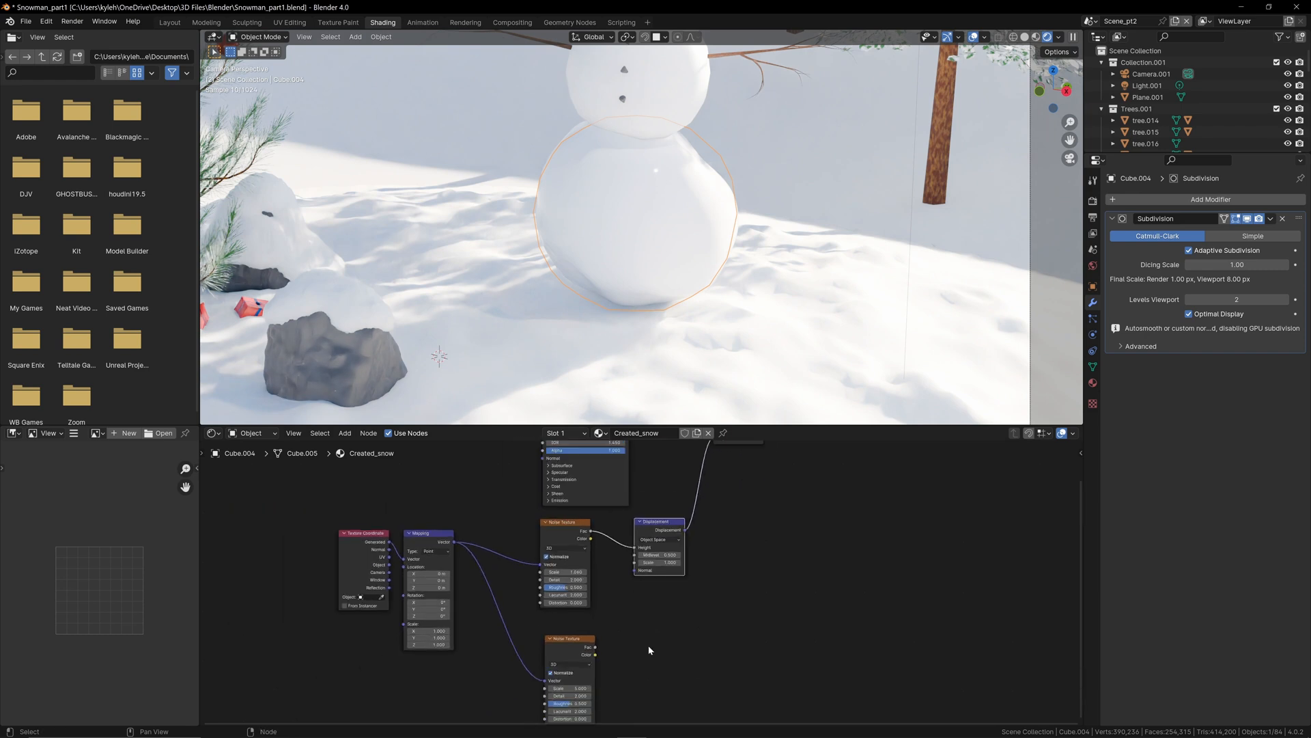
Step: Duplicate the Displacement node beside the lower Noise Texture, linking that texture's Fac to its Height and its output to the Material Output's Displacement
{"action": "left_click", "coordinate": [687, 515]}
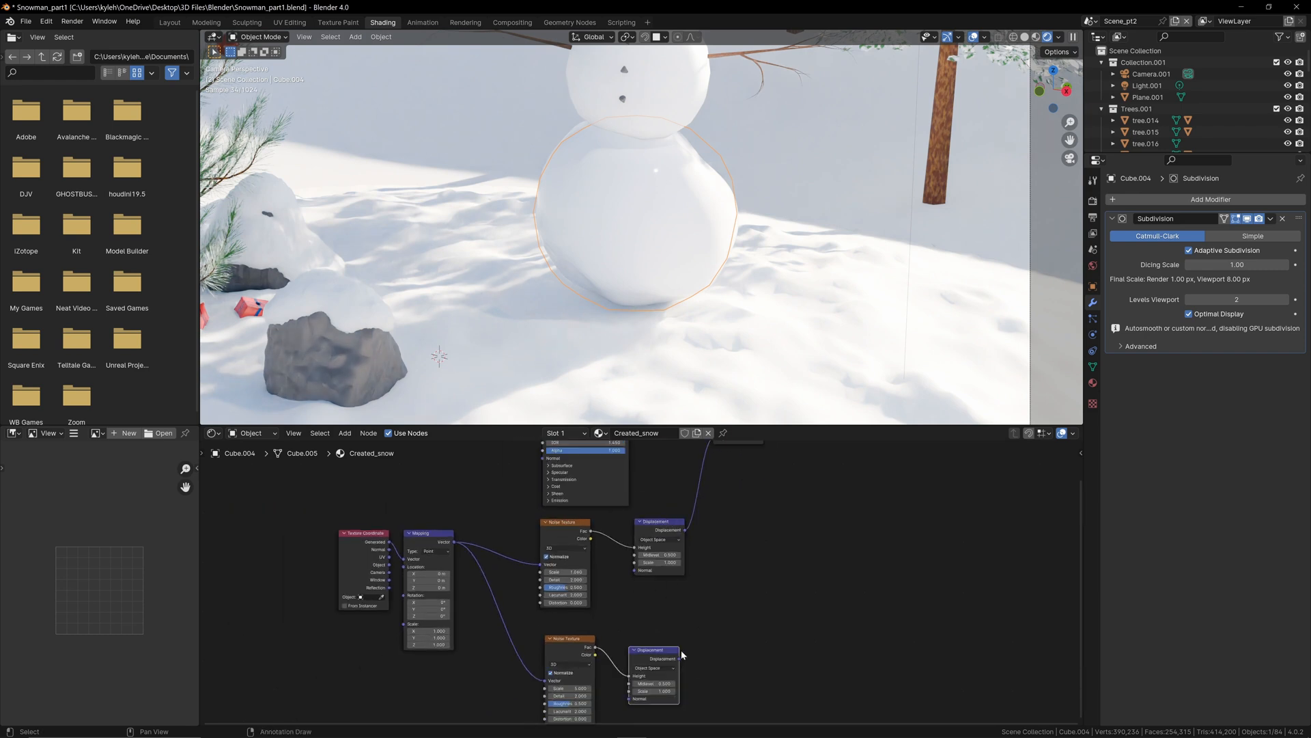
{"action": "left_click_drag", "start_coordinate": [680, 658], "coordinate": [716, 484]}
{"action": "middle_click_drag", "start_coordinate": [732, 629], "coordinate": [760, 516]}
{"action": "scroll", "coordinate": [614, 627], "scroll_direction": "up", "scroll_amount": 2}
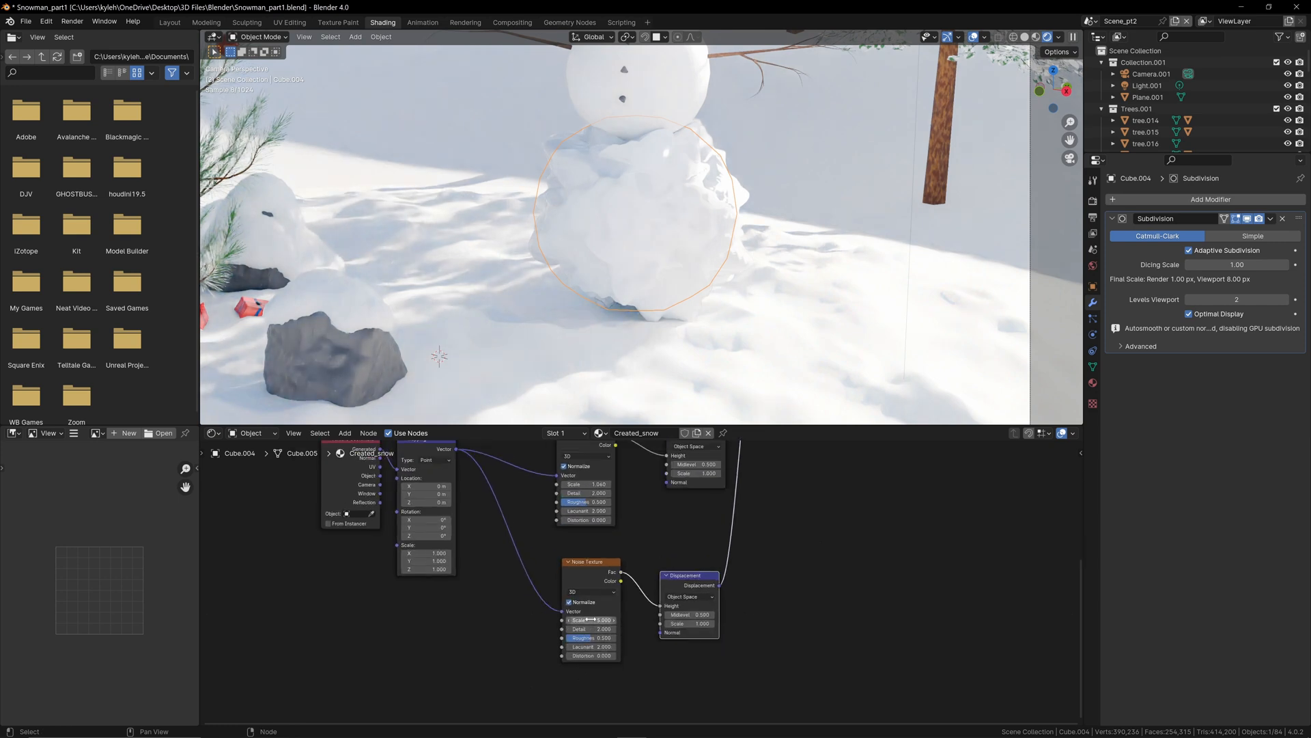
Step: Set the lower Noise Texture's scale to about 97.2 and the lower Displacement node's scale to 0.1
{"action": "left_click_drag", "start_coordinate": [591, 620], "coordinate": [774, 620]}
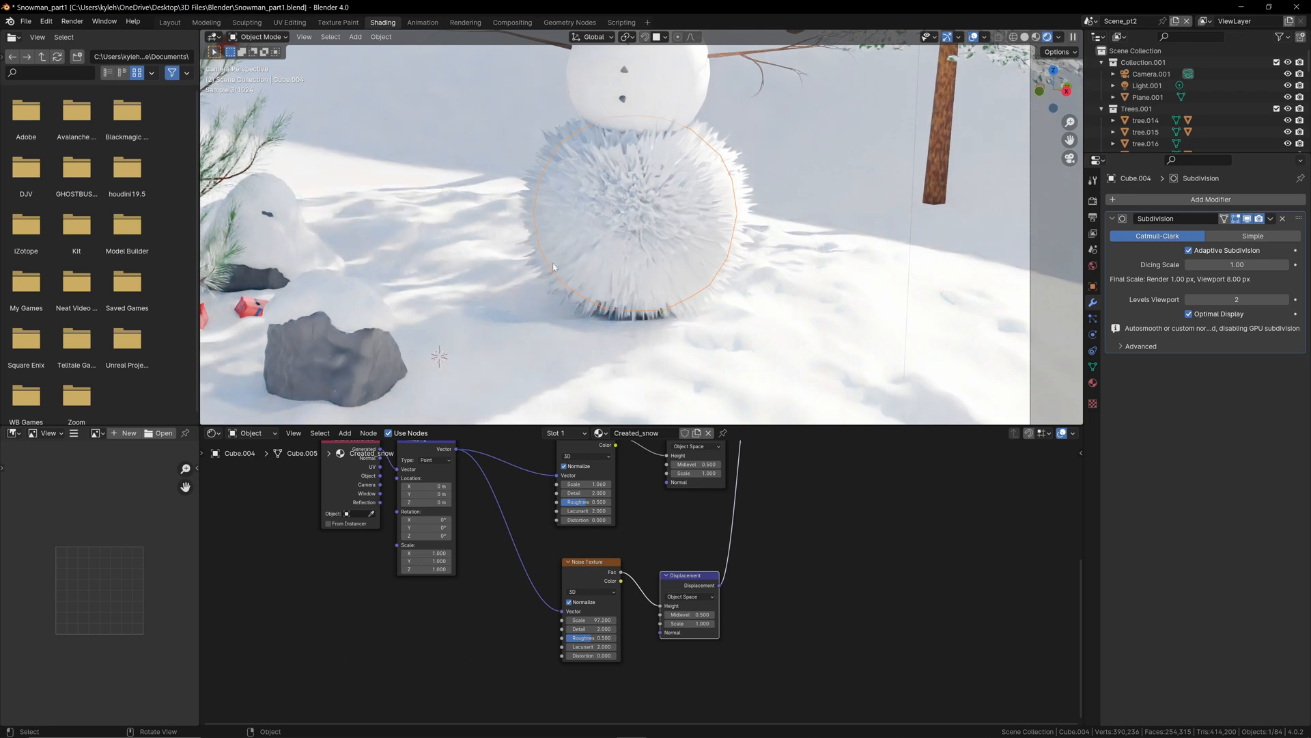
{"action": "left_click", "coordinate": [705, 623]}
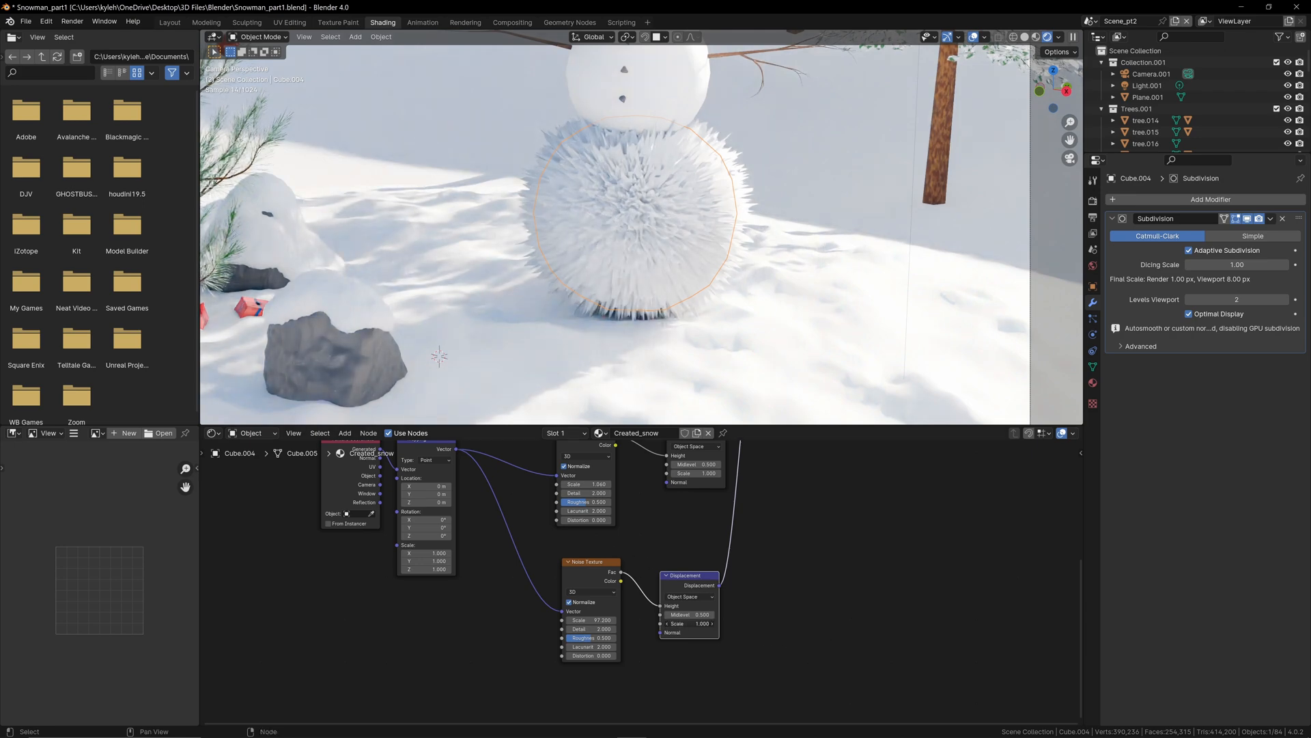
{"action": "type", "text": "0.1"}
{"action": "key", "text": "Return"}
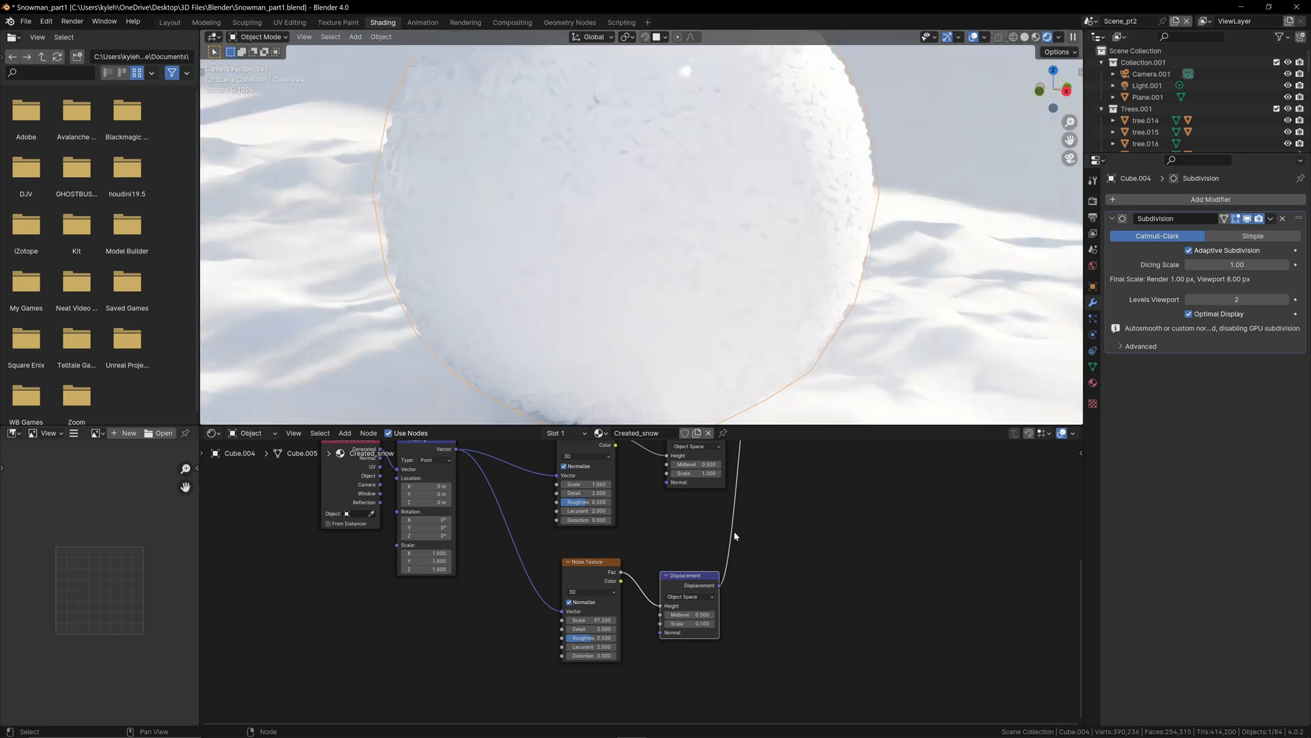
Step: Reduce the lower Displacement node's scale to 0.05
{"action": "left_click", "coordinate": [700, 623]}
{"action": "key", "text": "BackSpace"}
{"action": "type", "text": ".0"}
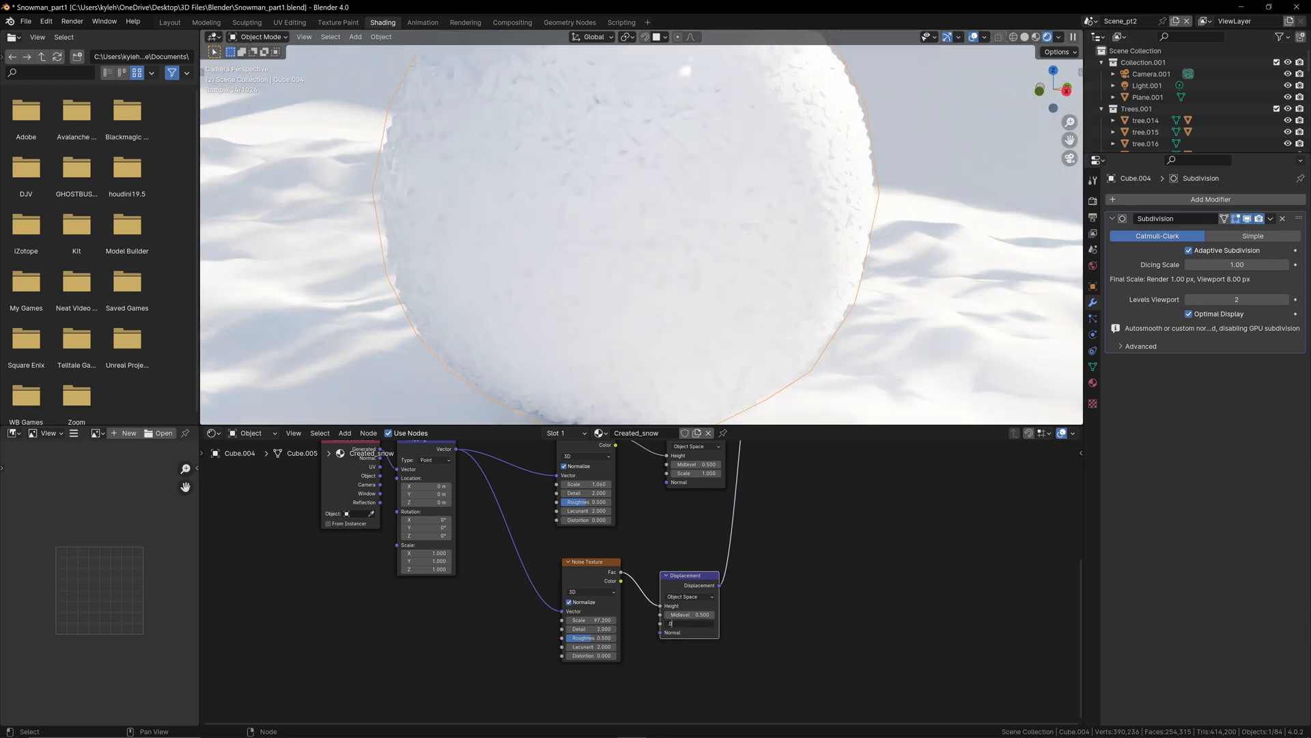
{"action": "type", "text": "5"}
{"action": "key", "text": "Return"}
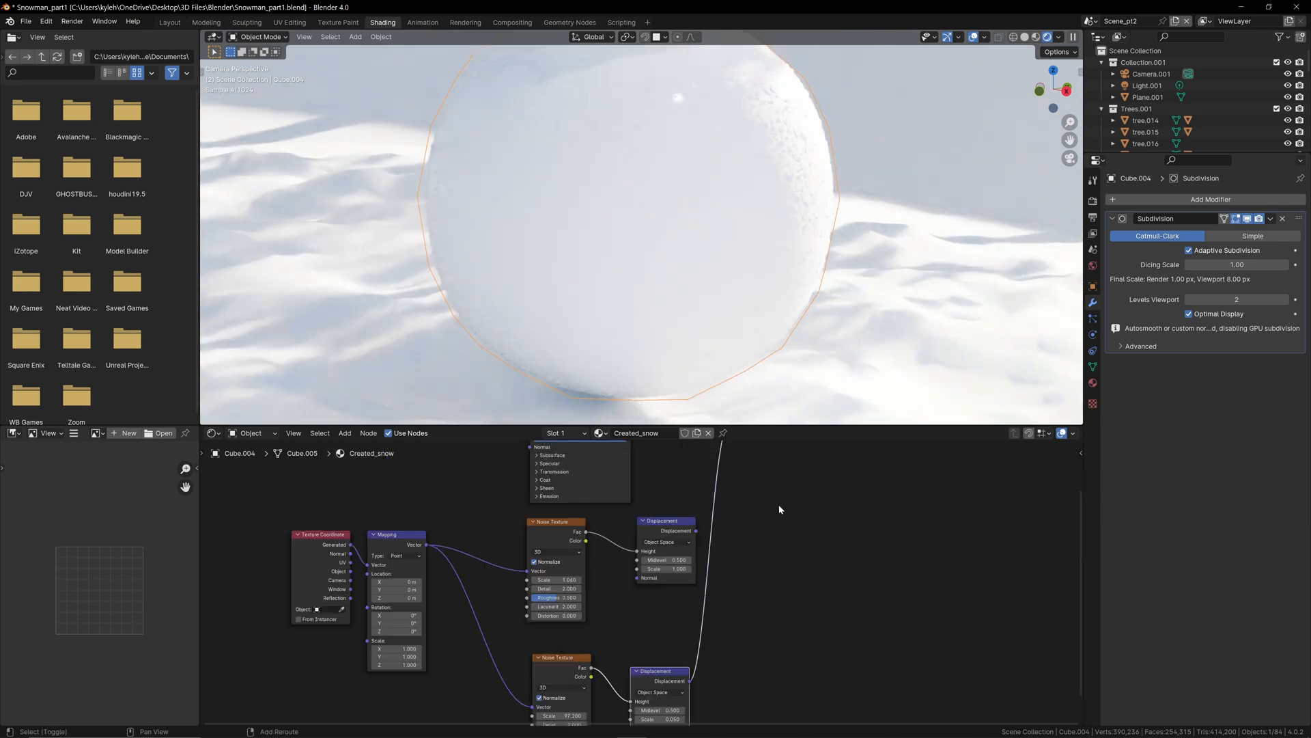
{"action": "middle_click_drag", "start_coordinate": [723, 507], "coordinate": [668, 575]}
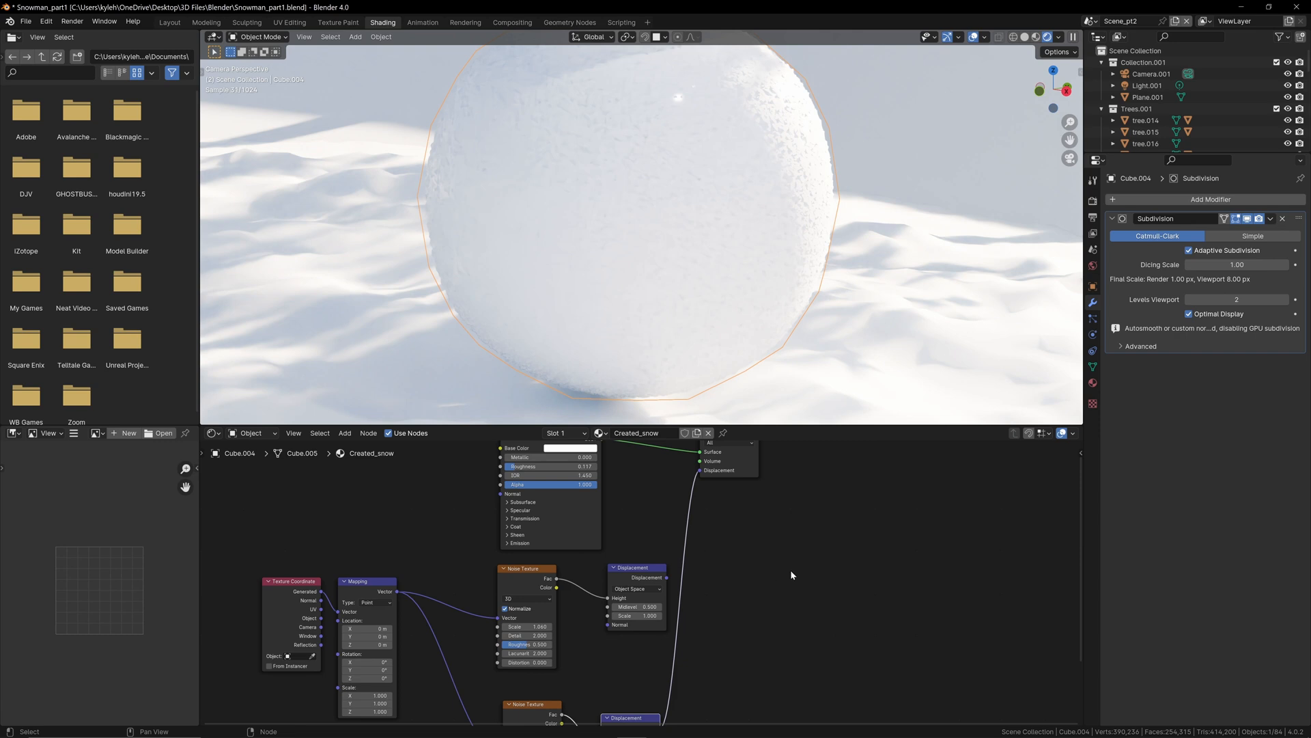
{"action": "middle_click_drag", "start_coordinate": [789, 568], "coordinate": [694, 518]}
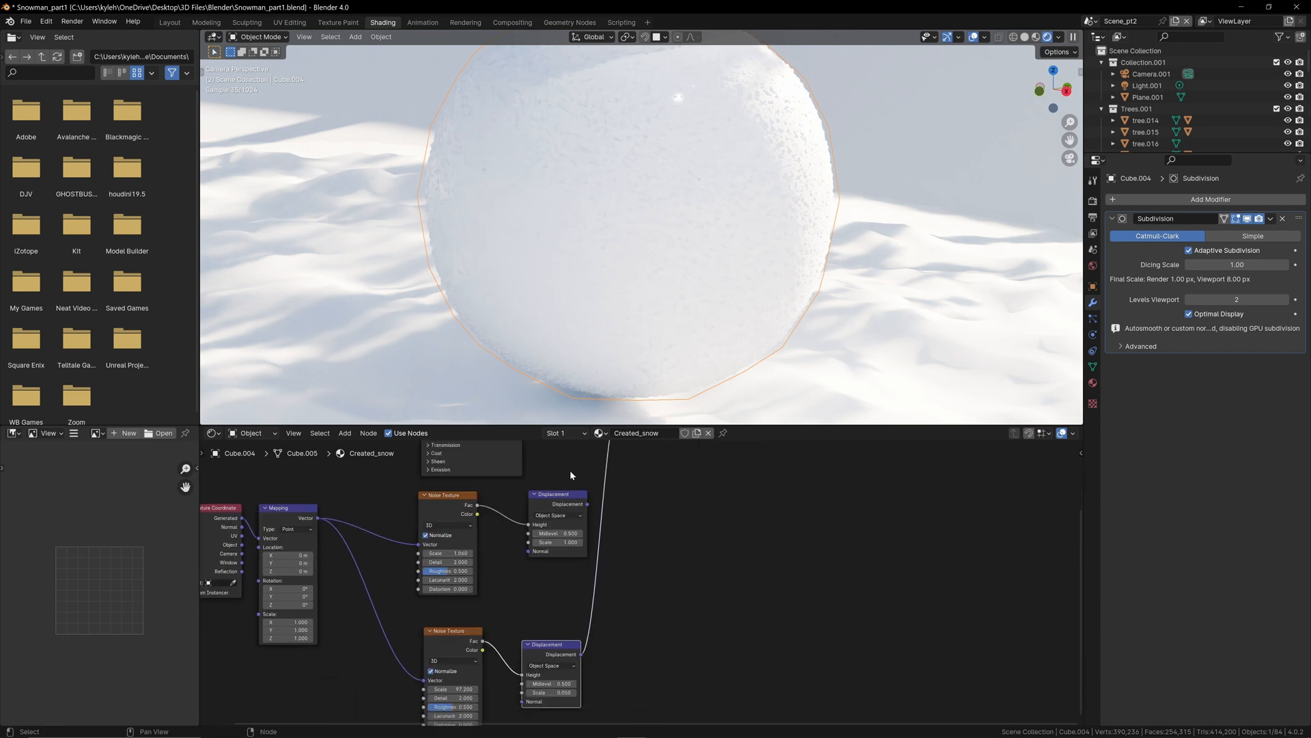
{"action": "left_click", "coordinate": [654, 537]}
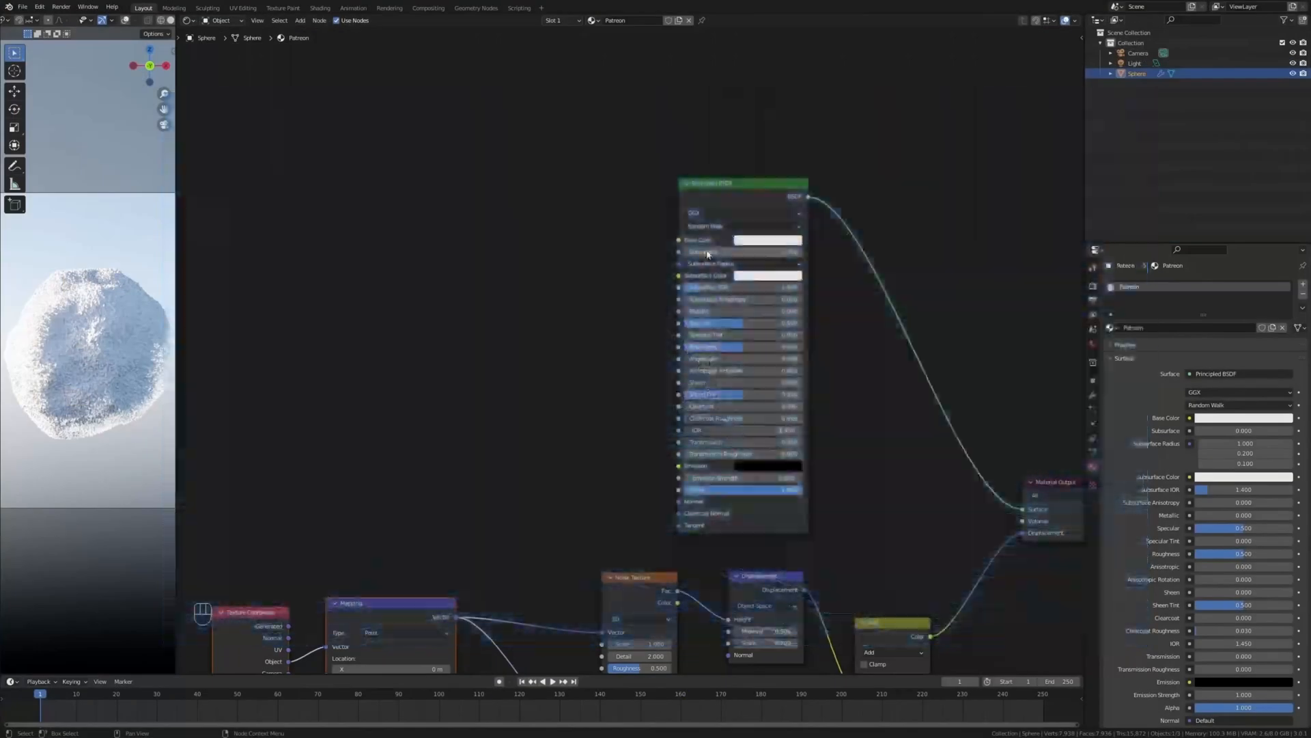
{"action": "left_click_drag", "start_coordinate": [702, 255], "coordinate": [737, 255]}
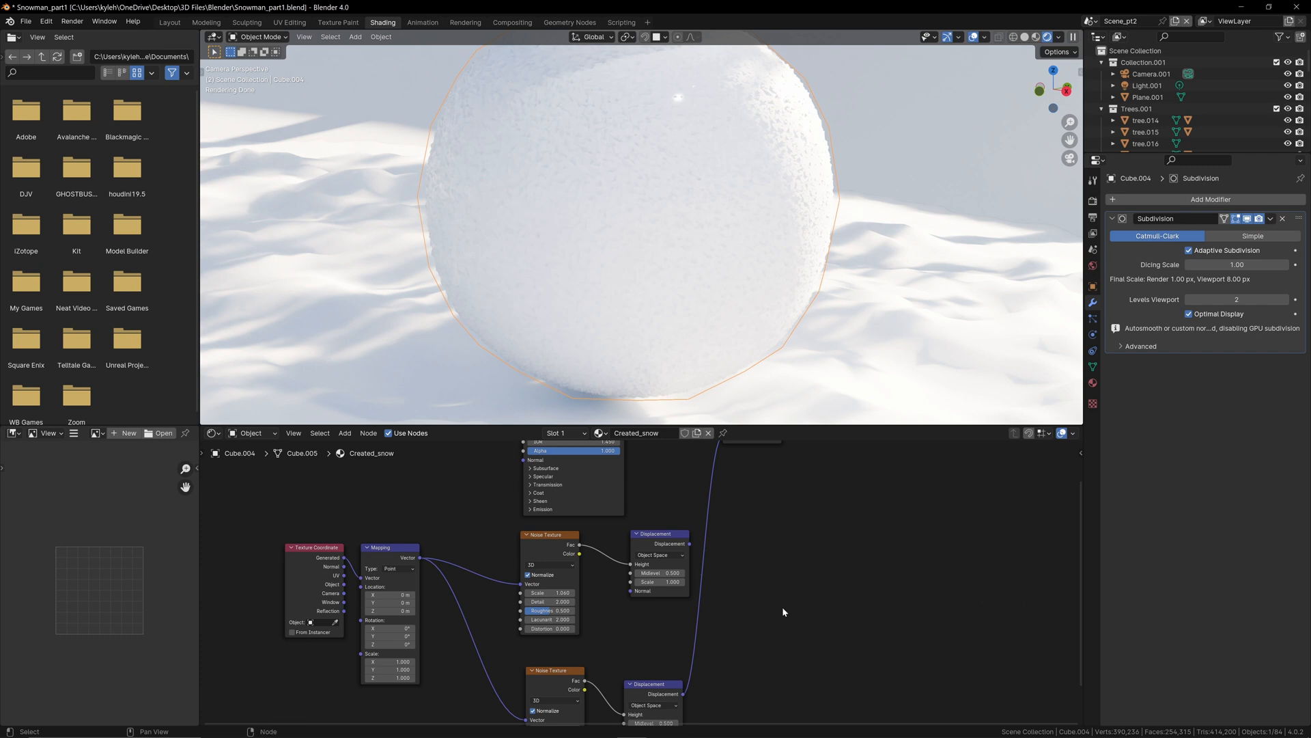
Step: Add a Mix Color node beside the Displacement nodes and set its blending mode to Add
{"action": "key", "text": "shift+a"}
{"action": "type", "text": "mix"}
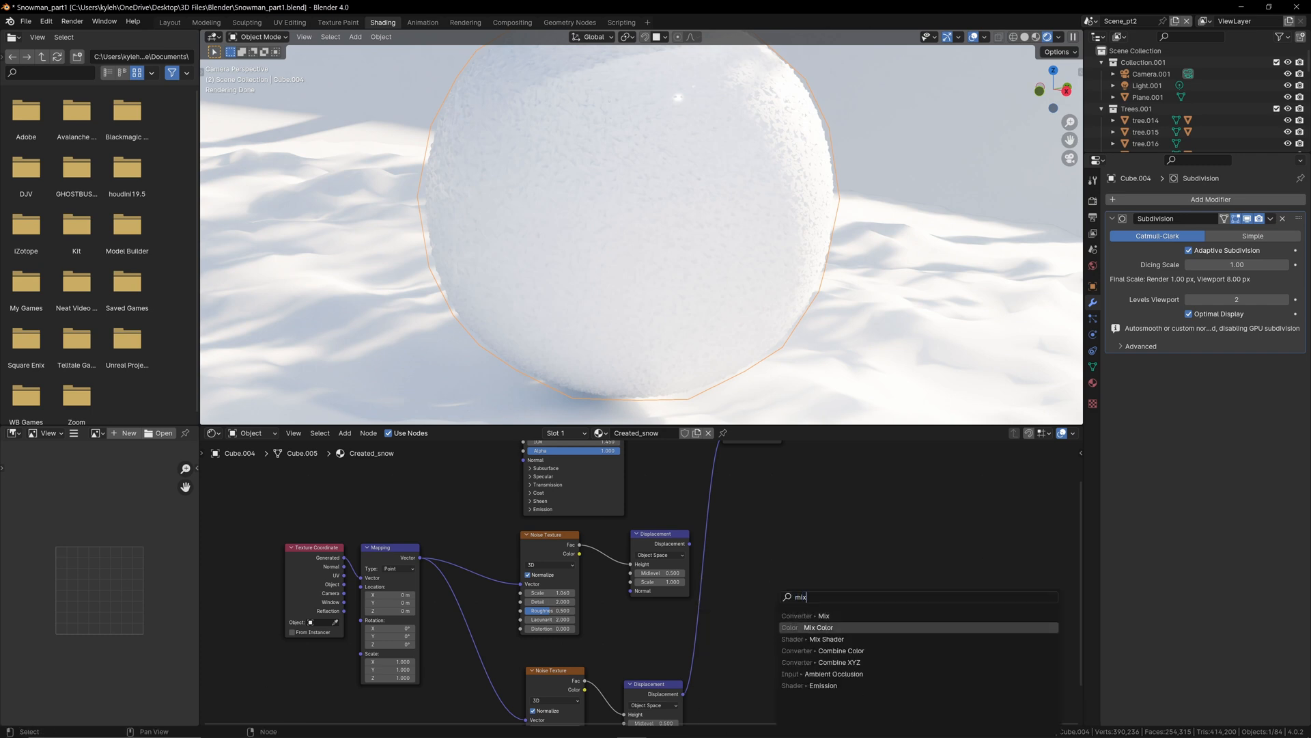
{"action": "key", "text": "Return"}
{"action": "left_click", "coordinate": [768, 543]}
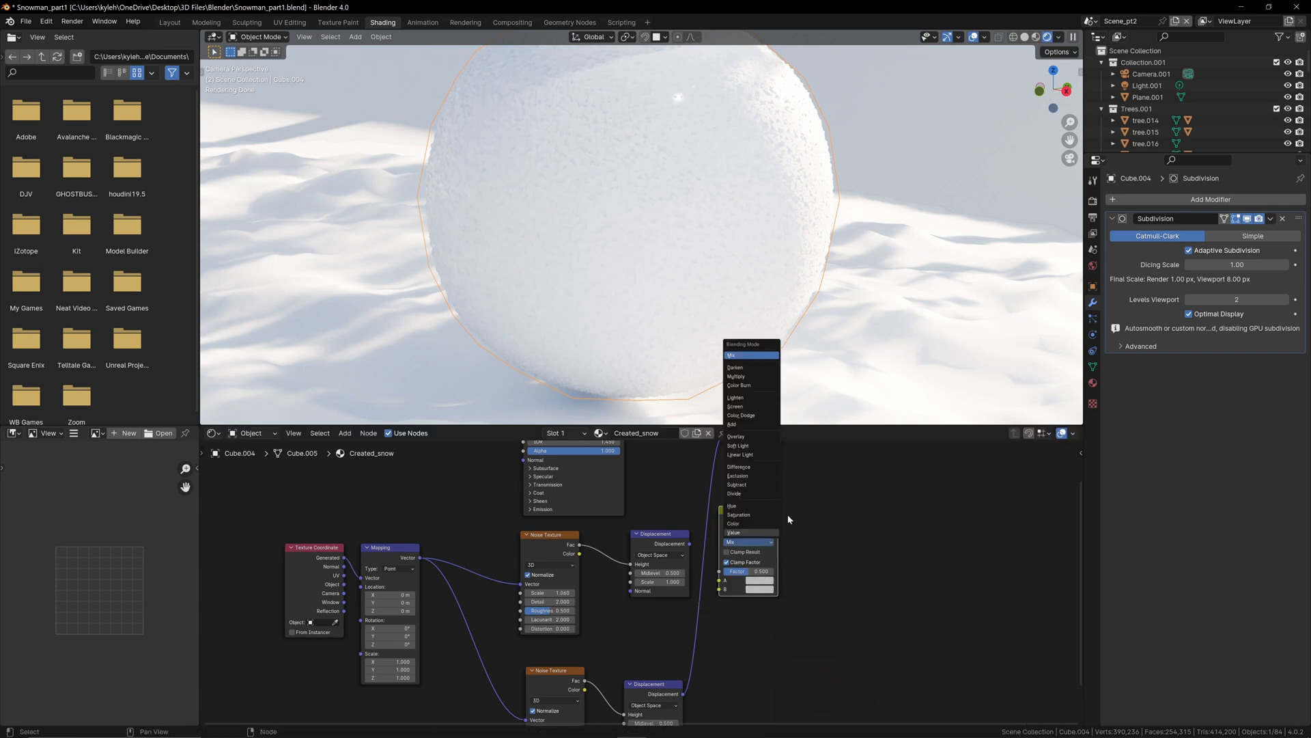
{"action": "left_click", "coordinate": [754, 425]}
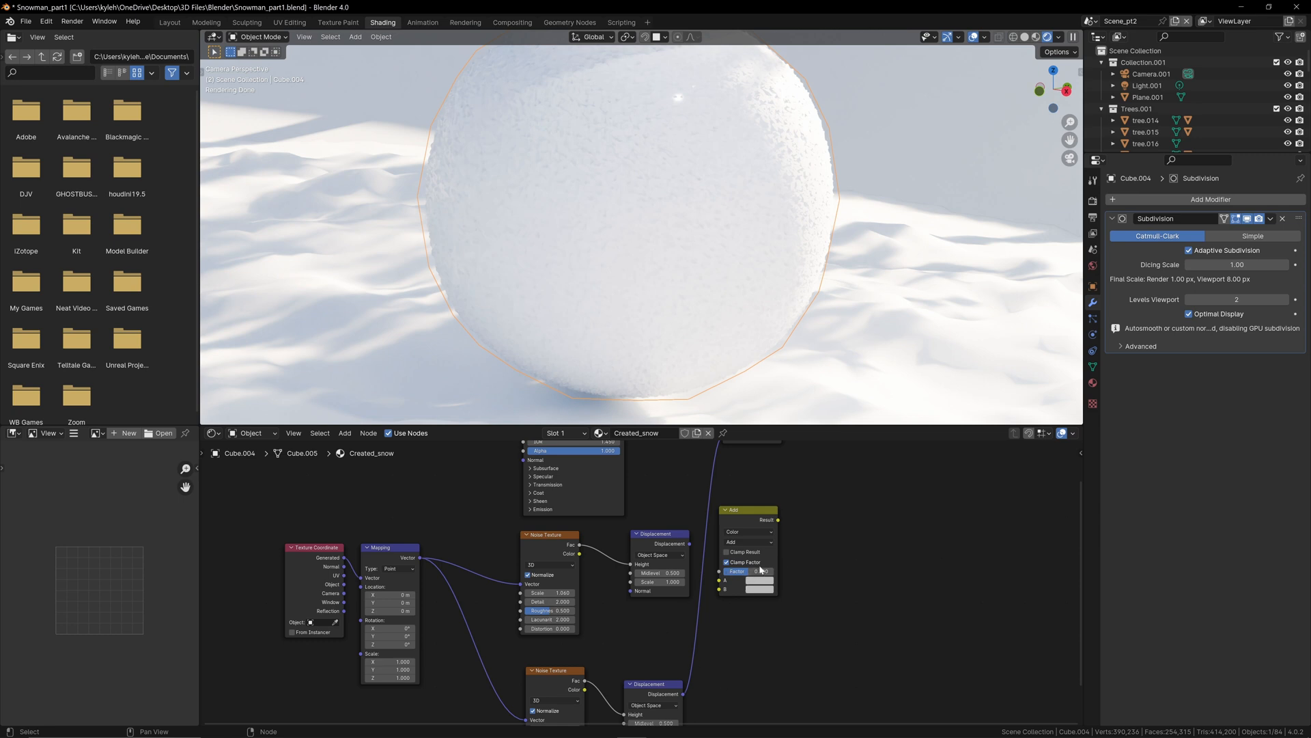
Step: Link the upper and lower Displacement outputs to the Add node's A and B, and its Result to the Material Output's Displacement
{"action": "left_click_drag", "start_coordinate": [690, 544], "coordinate": [720, 579]}
{"action": "left_click_drag", "start_coordinate": [683, 694], "coordinate": [720, 589]}
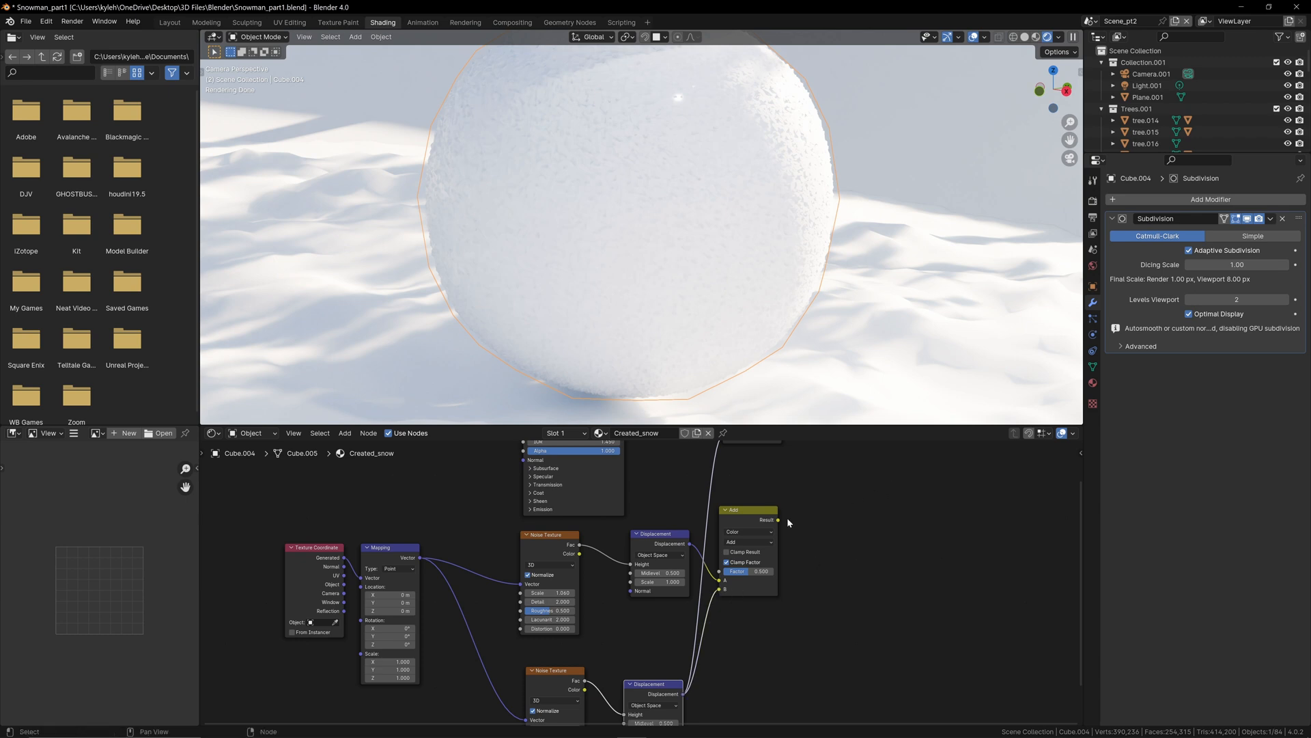
{"action": "left_click_drag", "start_coordinate": [779, 521], "coordinate": [726, 487]}
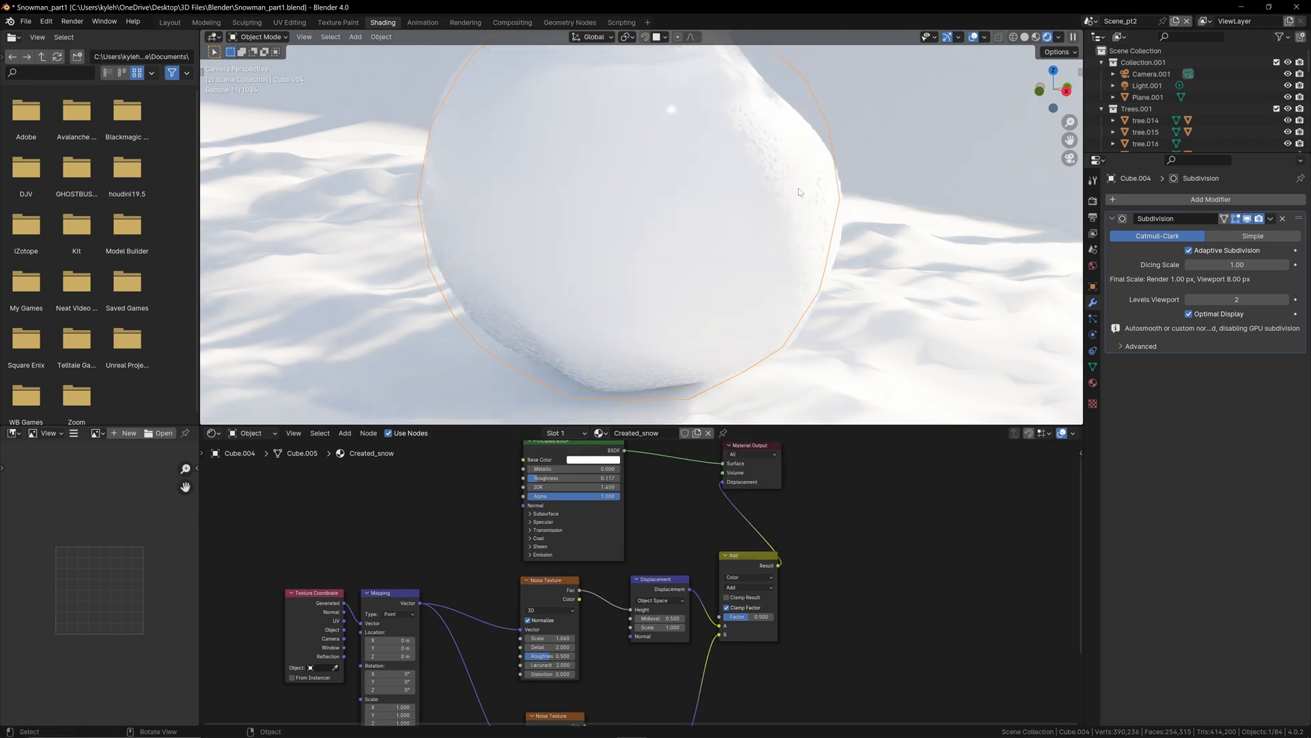
{"action": "scroll", "coordinate": [813, 178], "scroll_direction": "up", "scroll_amount": 2}
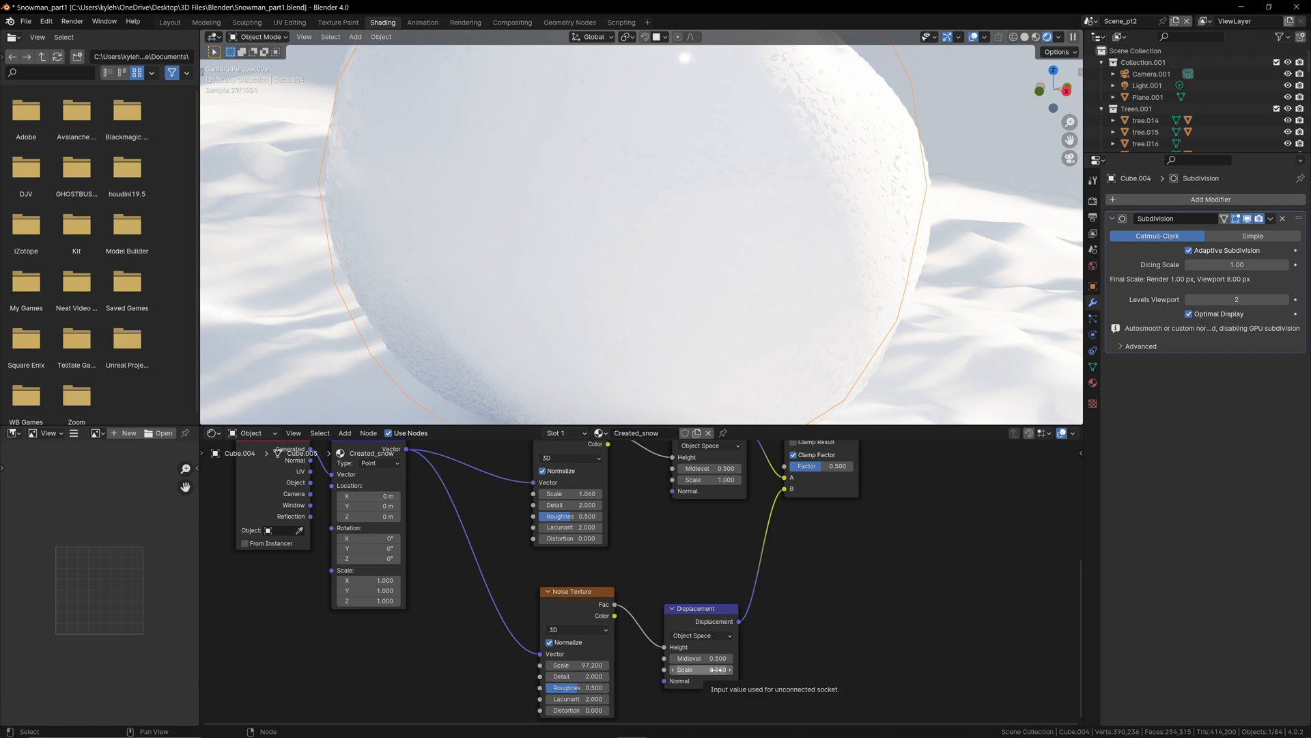
Step: Set the lower Displacement node's scale to 0.1 and the lower Noise Texture's scale to about 122.6
{"action": "left_click", "coordinate": [714, 669]}
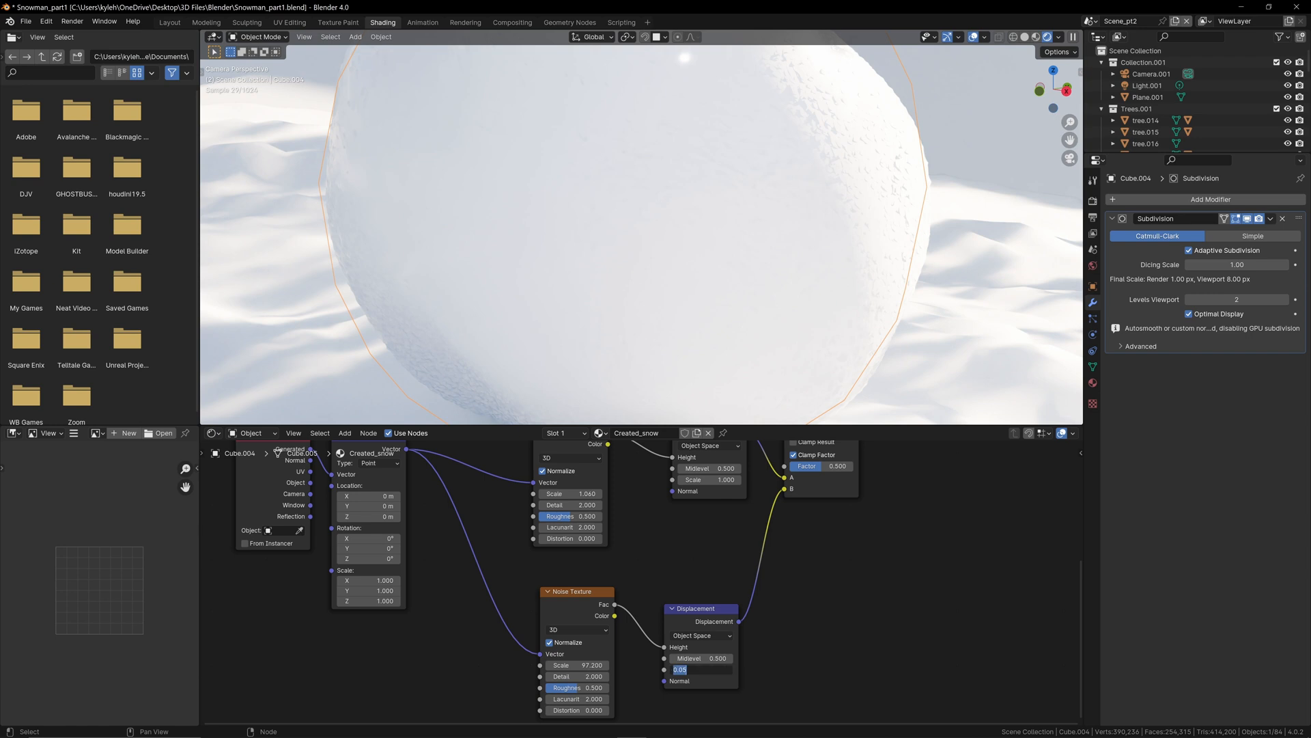
{"action": "type", "text": "0.1"}
{"action": "key", "text": "Return"}
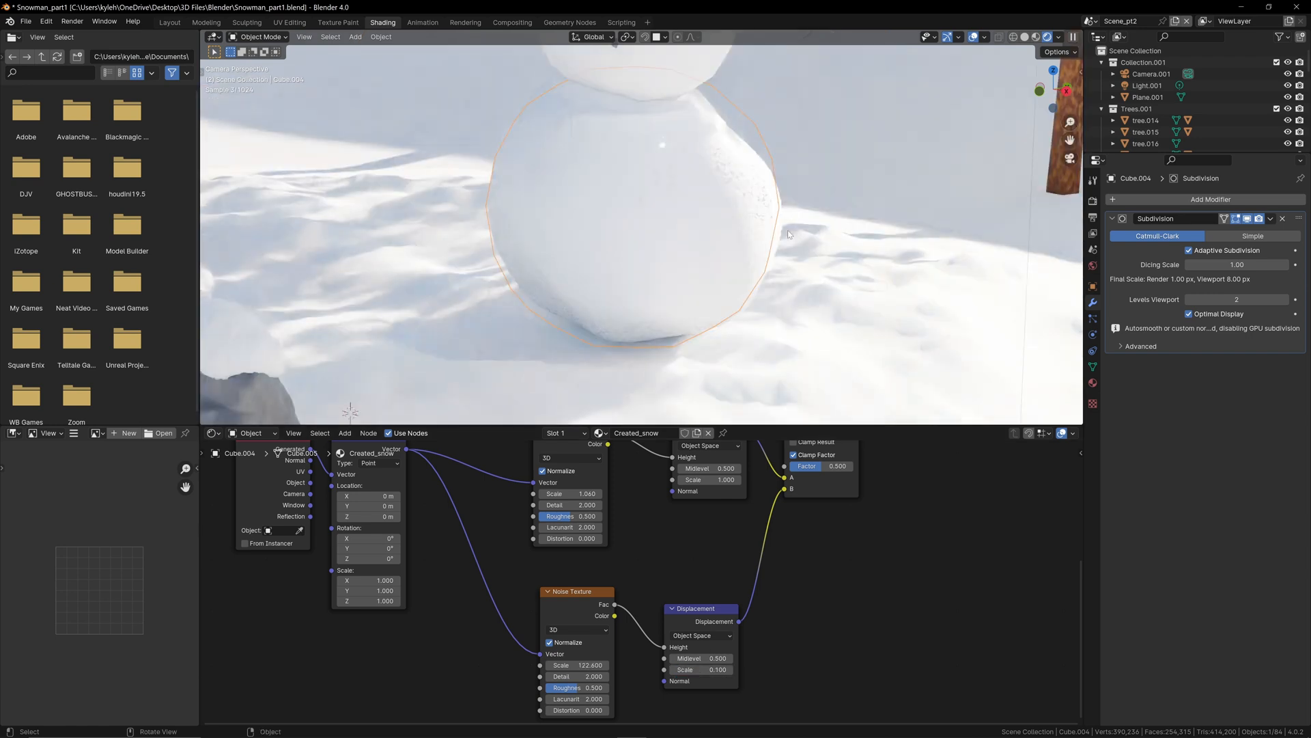
{"action": "scroll", "coordinate": [751, 272], "scroll_direction": "up", "scroll_amount": 3}
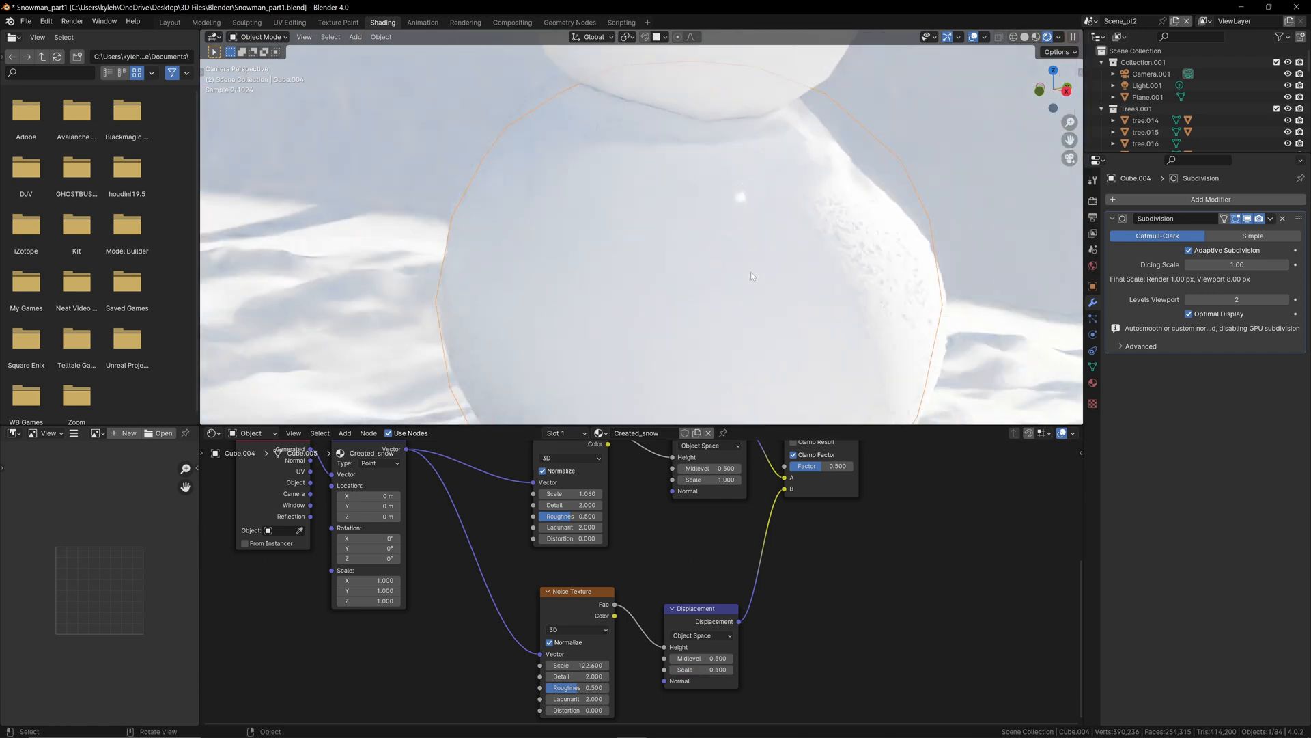
Step: Link the Texture Coordinate's Object output to the Mapping node's Vector in place of Generated
{"action": "middle_click_drag", "start_coordinate": [429, 589], "coordinate": [563, 642]}
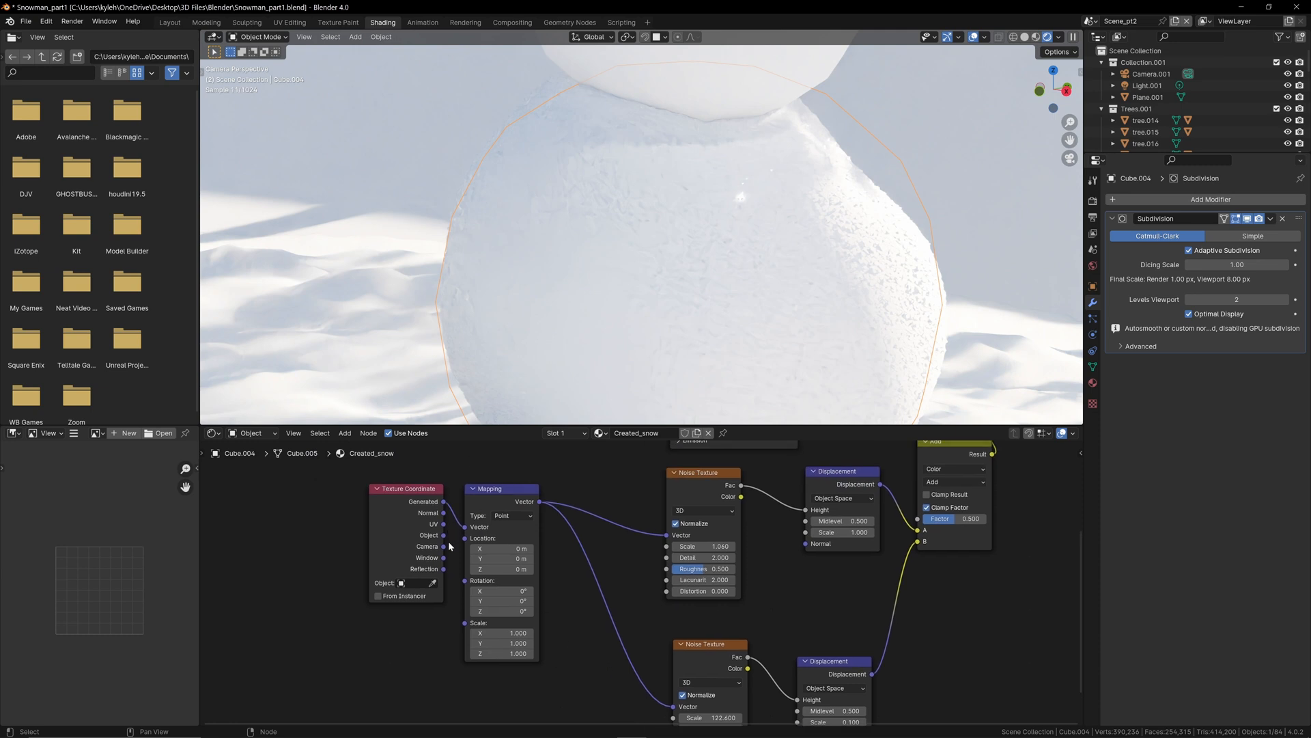
{"action": "left_click_drag", "start_coordinate": [444, 536], "coordinate": [469, 529]}
{"action": "left_click_drag", "start_coordinate": [470, 529], "coordinate": [467, 527]}
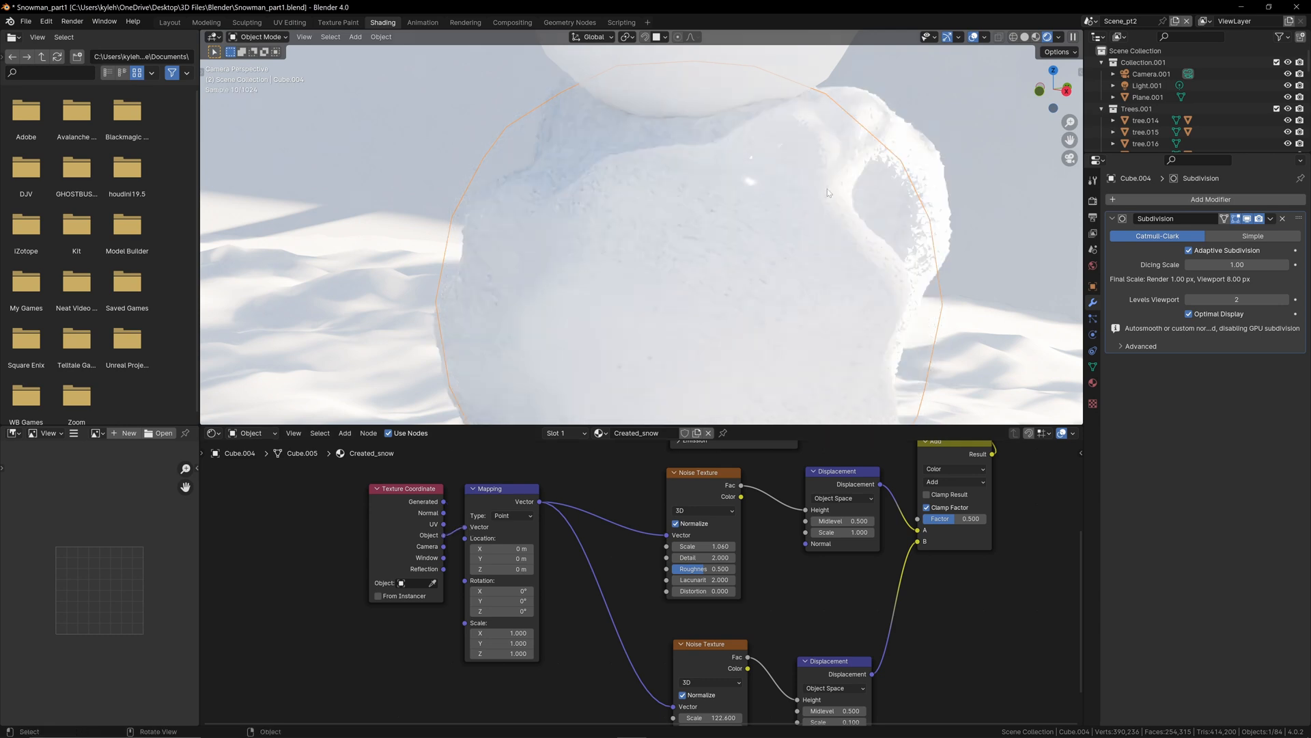
{"action": "scroll", "coordinate": [814, 267], "scroll_direction": "up", "scroll_amount": 2}
Step: Set the upper Noise Texture's scale to 1 and the upper Displacement node's scale to 0.5
{"action": "middle_click_drag", "start_coordinate": [724, 544], "coordinate": [609, 486]}
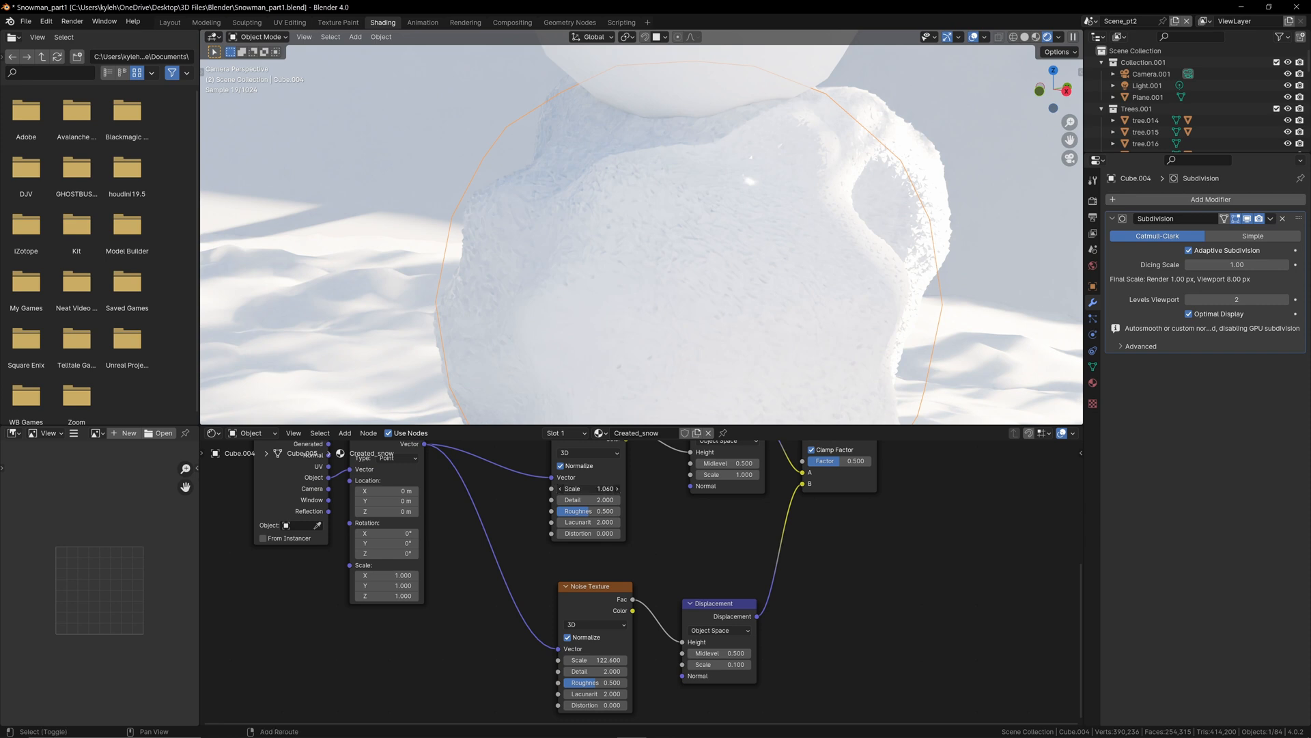
{"action": "left_click_drag", "start_coordinate": [589, 489], "coordinate": [572, 488], "text": "shift"}
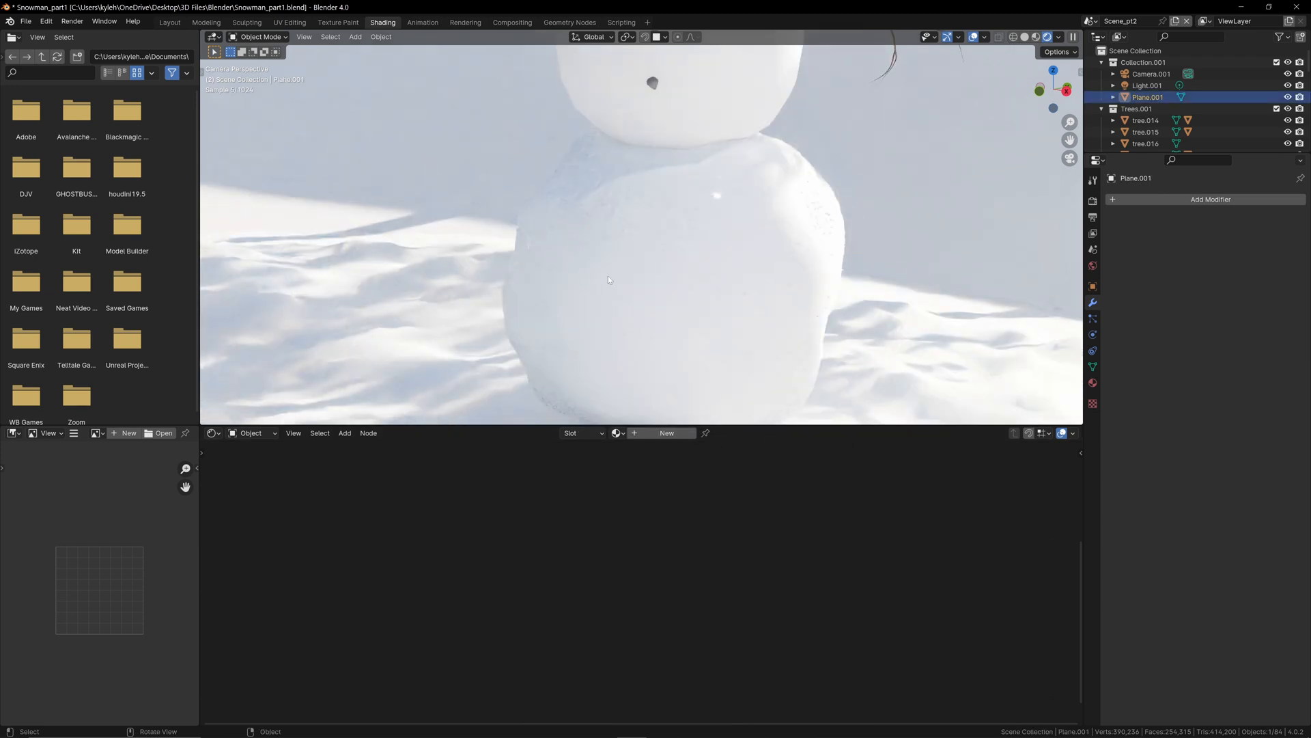
{"action": "scroll", "coordinate": [601, 274], "scroll_direction": "down", "scroll_amount": 3}
{"action": "middle_click_drag", "start_coordinate": [498, 312], "coordinate": [627, 285], "text": "shift"}
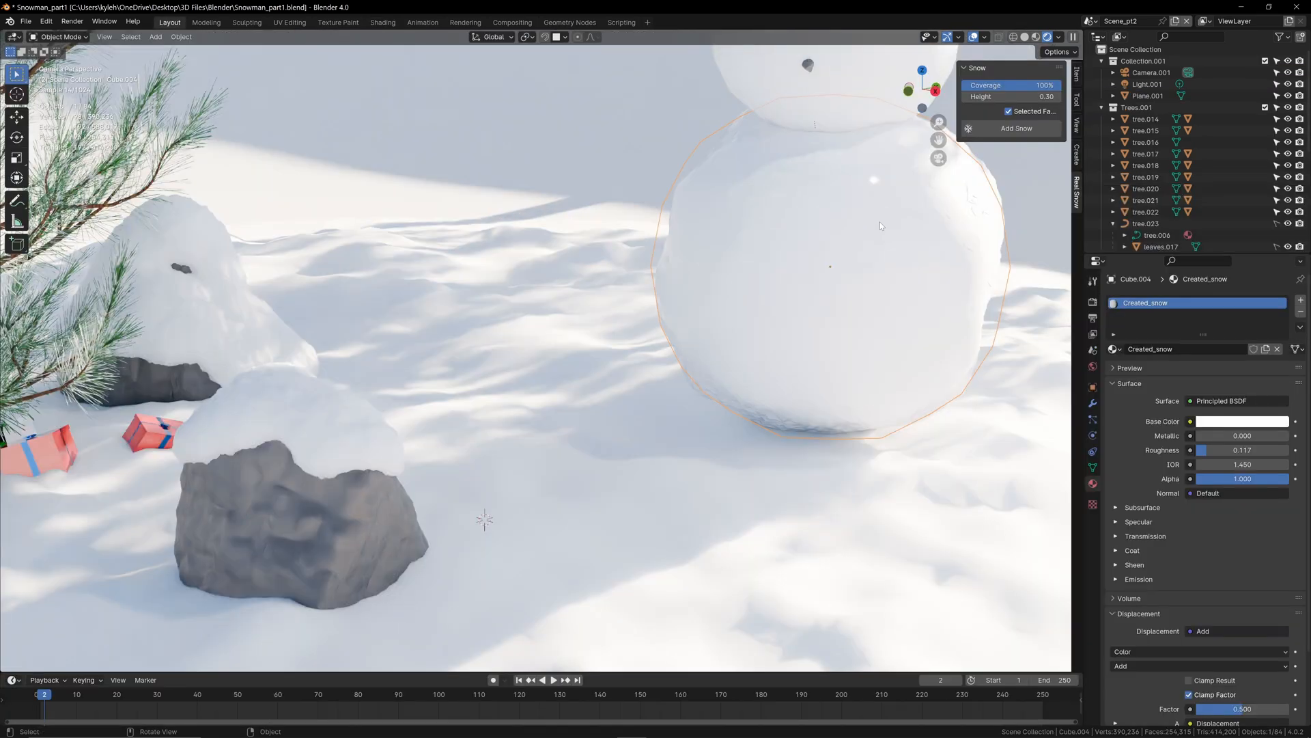
Step: In the Layout workspace, set the bottom ball's Subdivision dicing scale to 1.06
{"action": "scroll", "coordinate": [879, 223], "scroll_direction": "up", "scroll_amount": 6}
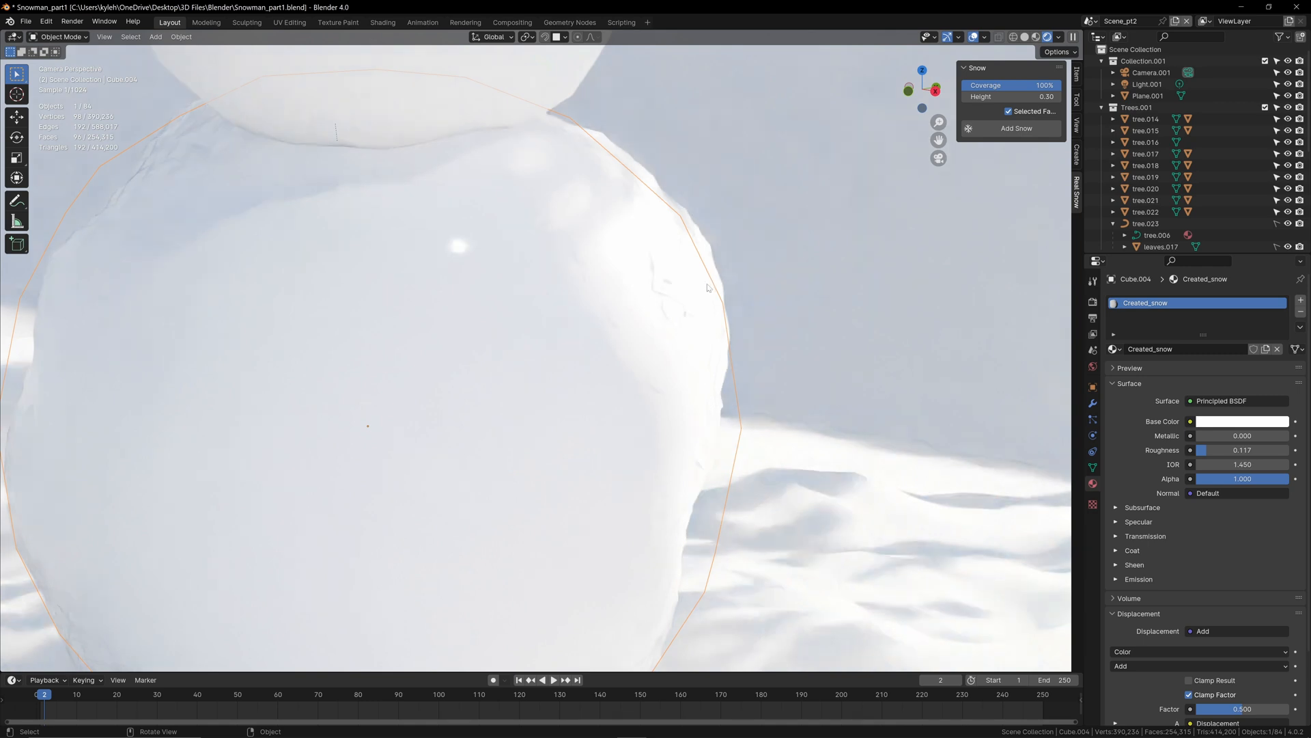
{"action": "scroll", "coordinate": [699, 281], "scroll_direction": "up", "scroll_amount": 2}
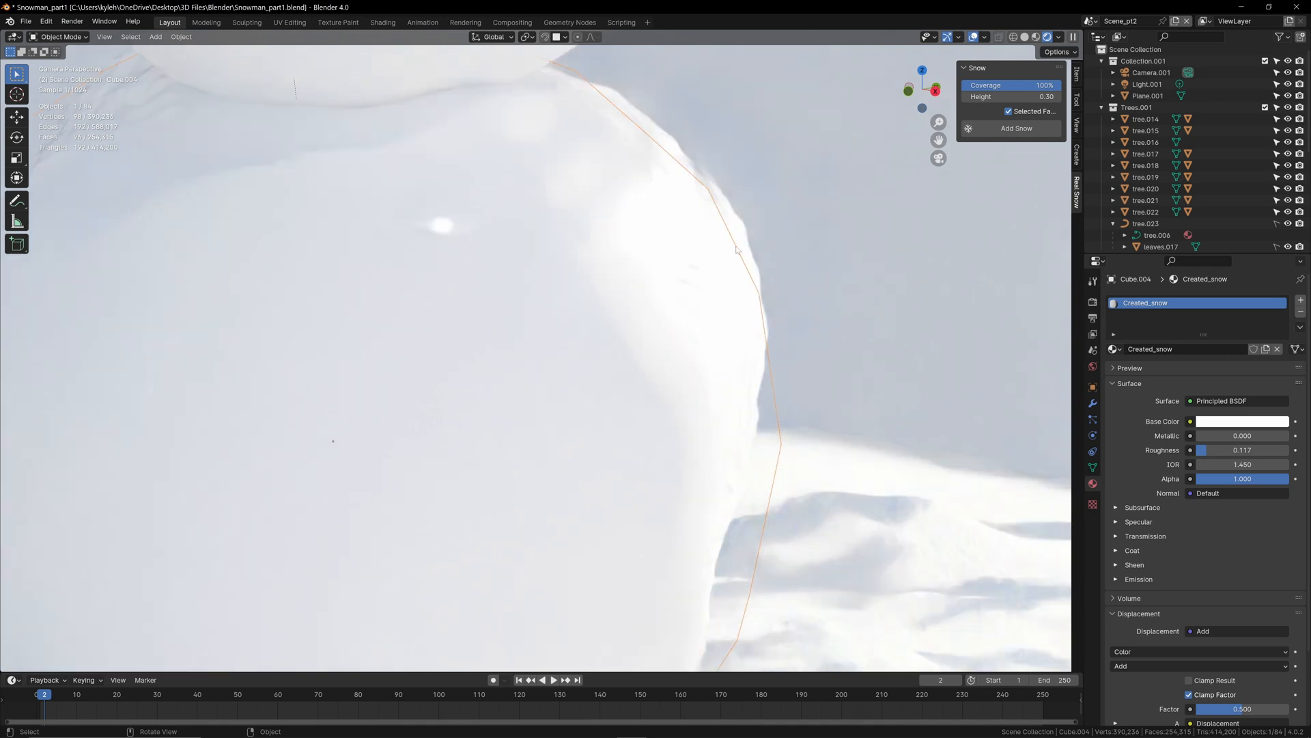
{"action": "left_click", "coordinate": [1094, 403]}
{"action": "left_click", "coordinate": [1286, 365]}
{"action": "left_click", "coordinate": [1286, 366]}
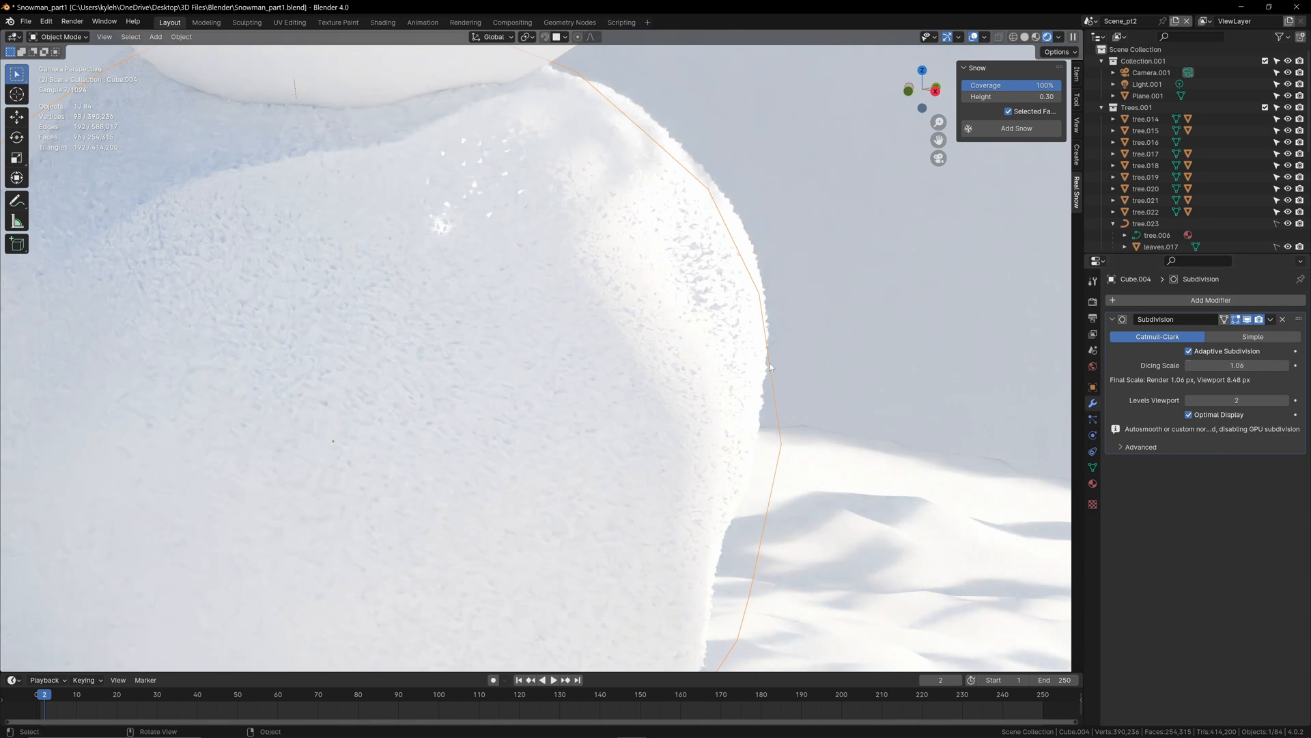
Step: Return to the Shading workspace and lower the lower Displacement node's scale to 0.04
{"action": "left_click", "coordinate": [382, 22]}
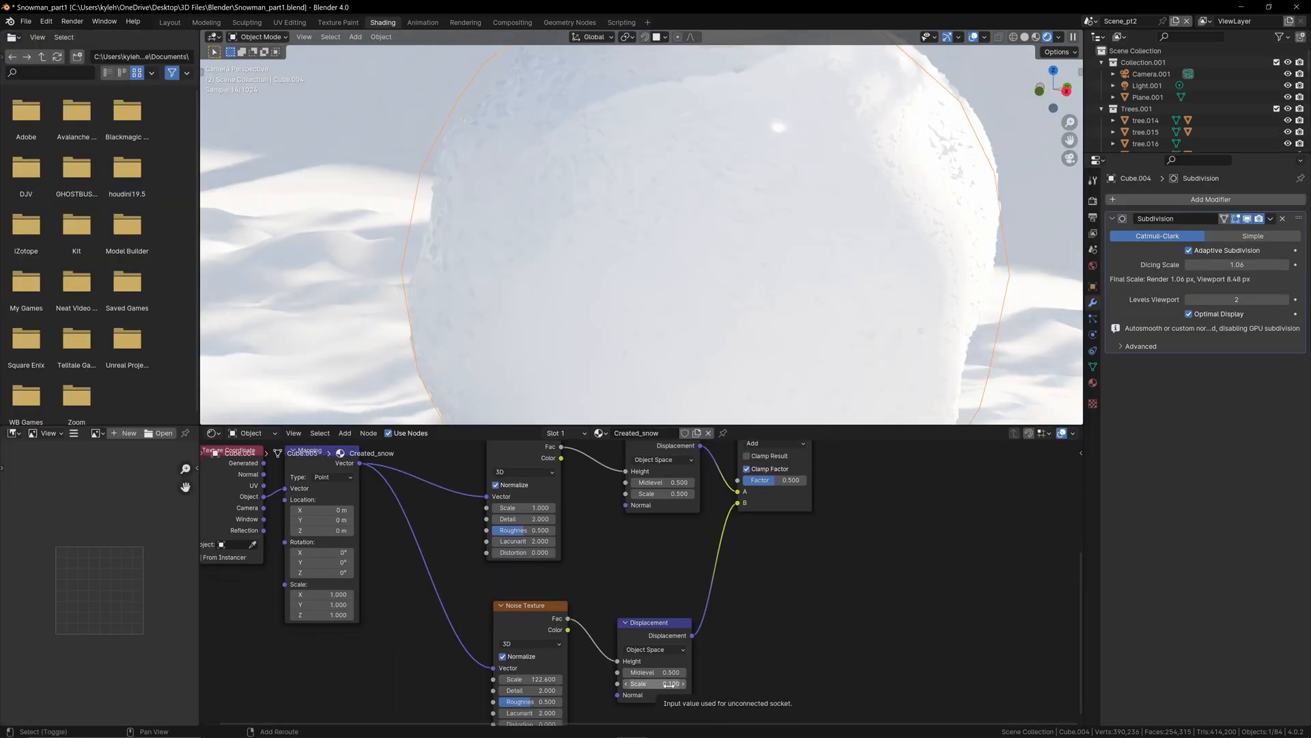
{"action": "left_click_drag", "start_coordinate": [667, 684], "coordinate": [654, 683]}
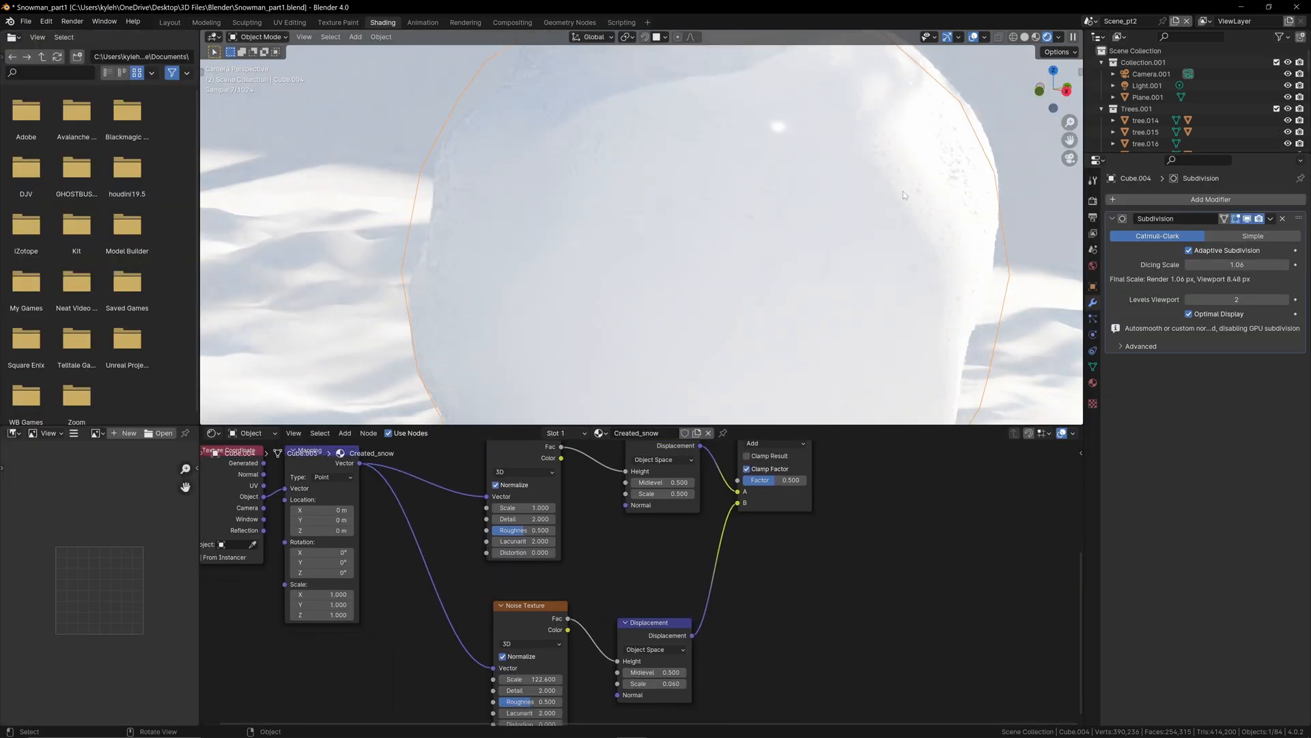
{"action": "left_click_drag", "start_coordinate": [784, 480], "coordinate": [786, 480]}
{"action": "scroll", "coordinate": [808, 624], "scroll_direction": "down", "scroll_amount": 5, "text": "shift"}
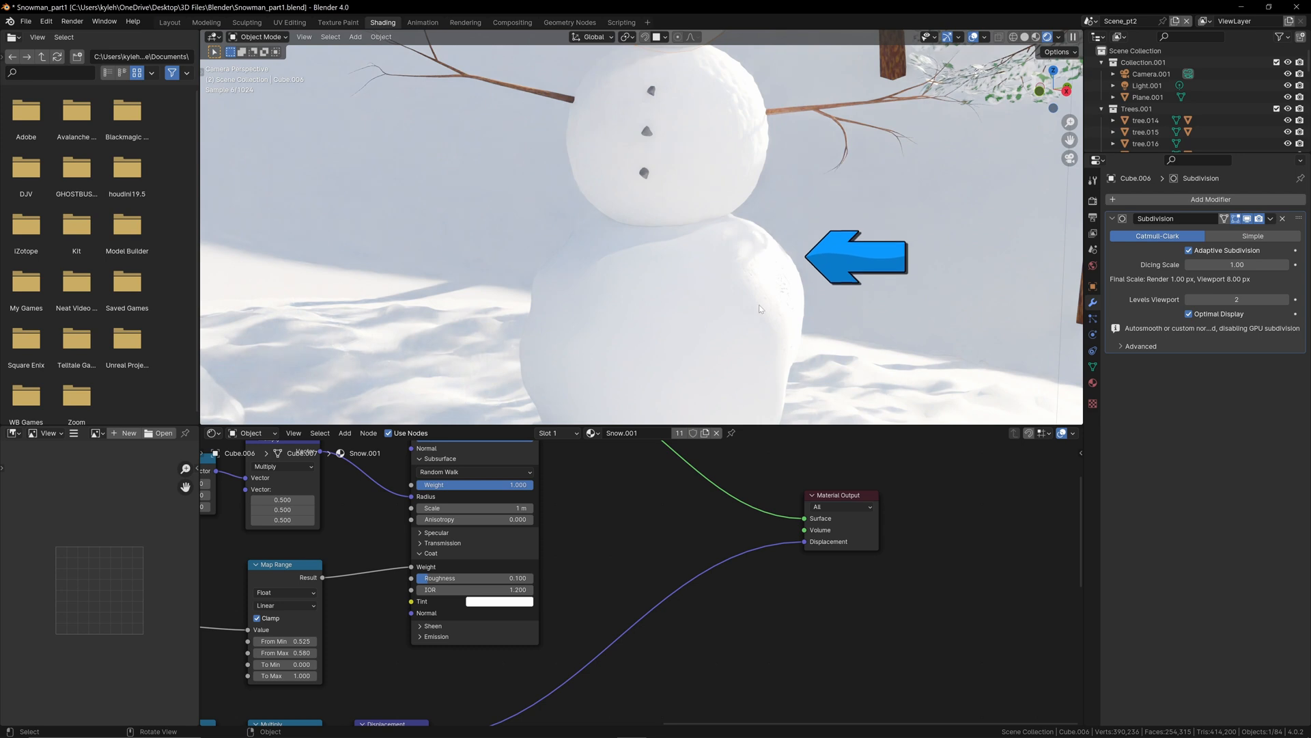
Step: Select the rock button at the top of the snowman's middle ball and reposition it in the rendered Layout workspace
{"action": "left_click", "coordinate": [744, 152]}
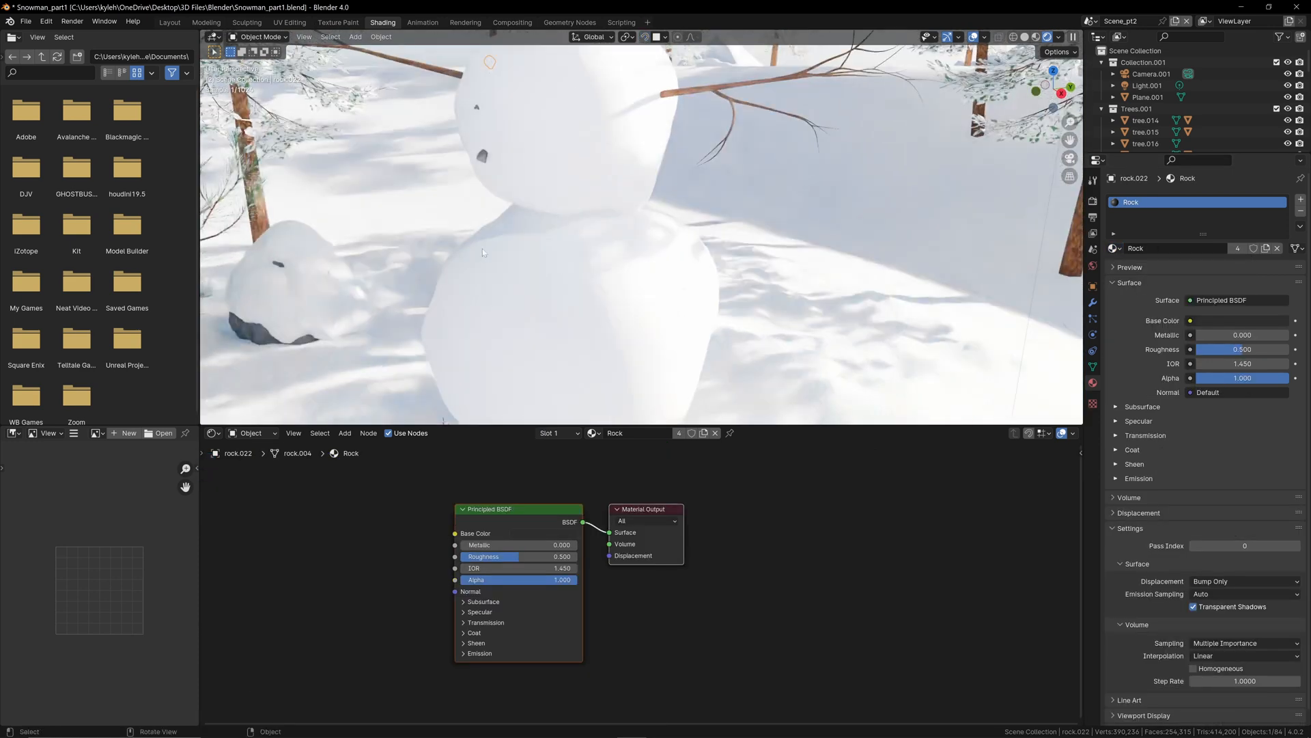
{"action": "left_click", "coordinate": [175, 25]}
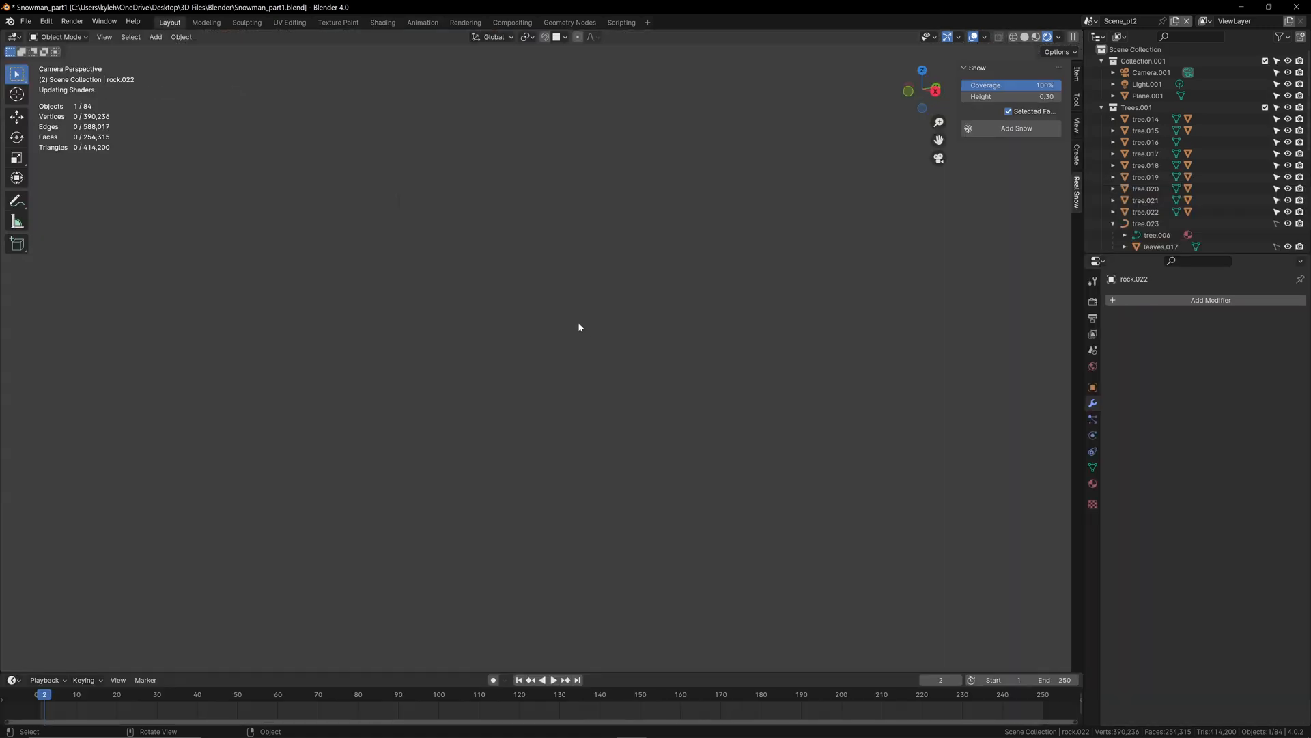
{"action": "left_click", "coordinate": [1050, 37]}
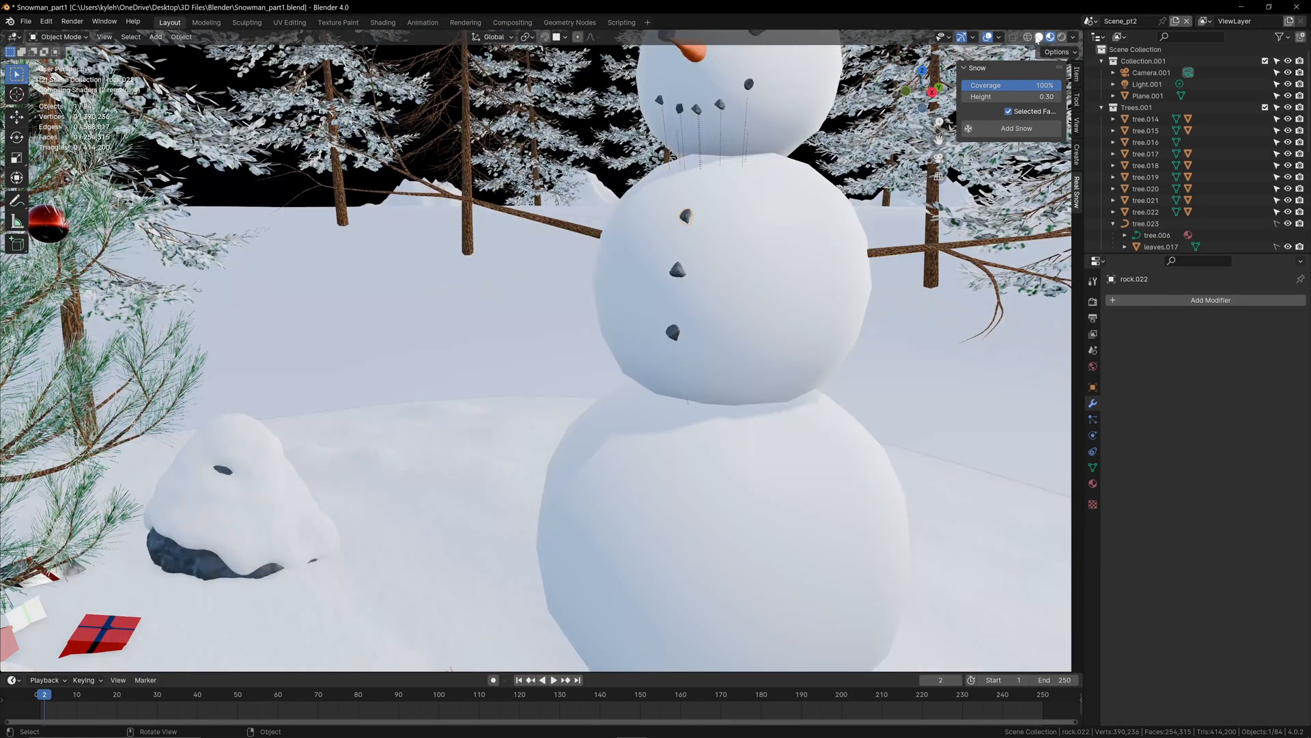
{"action": "left_click", "coordinate": [1061, 37]}
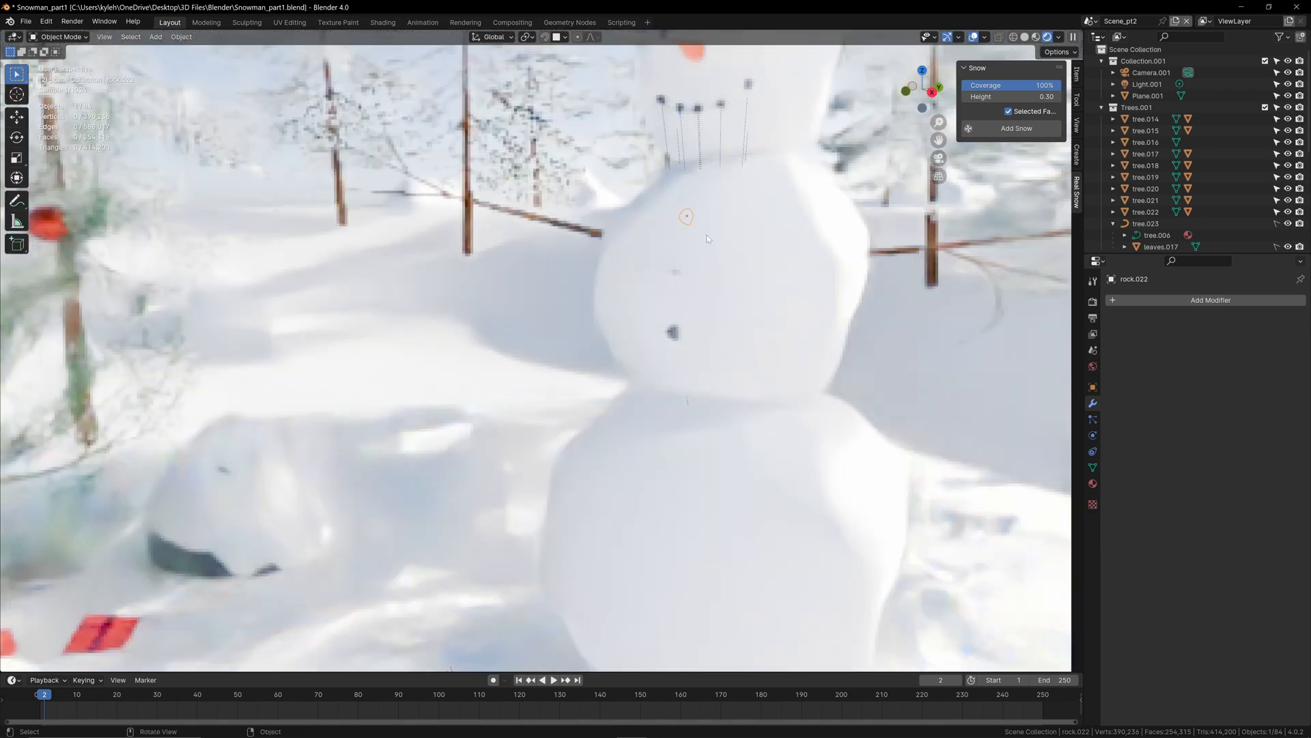
{"action": "key", "text": "g"}
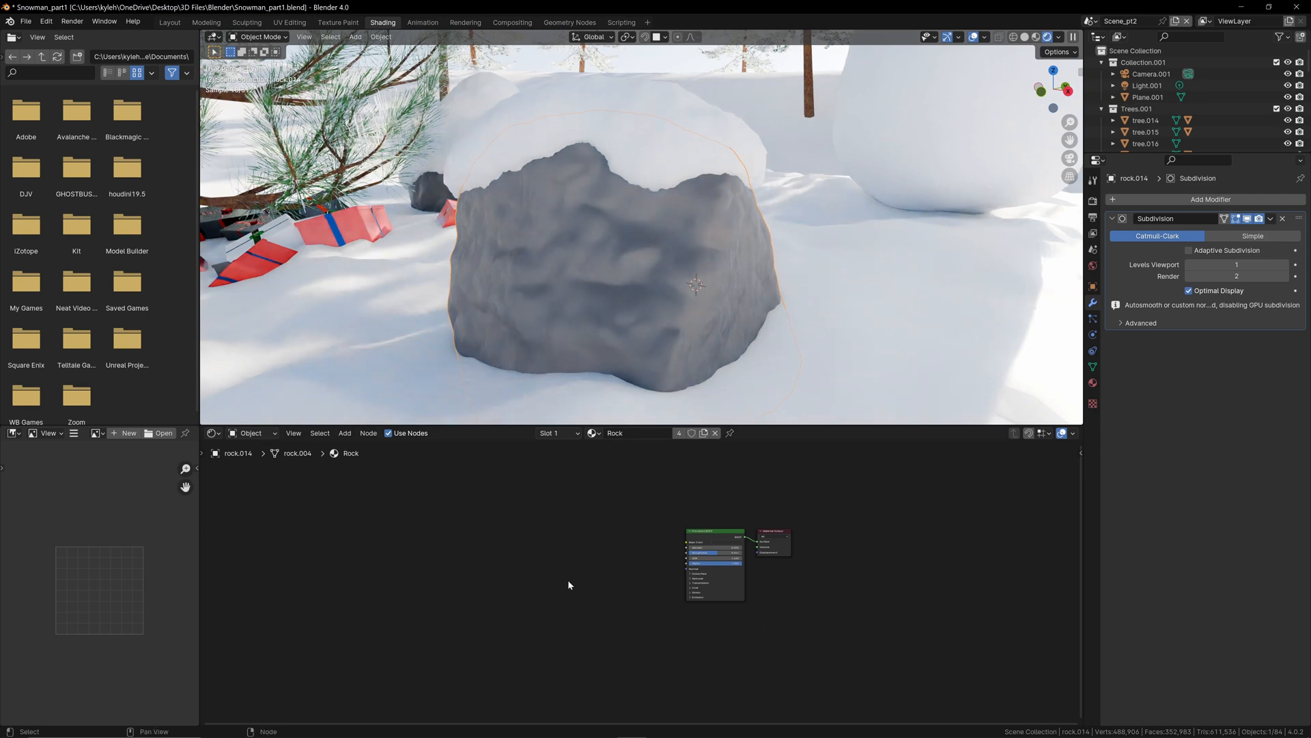
Step: Add a Bump node to the Rock material and link its Normal output to the Principled BSDF's Normal input
{"action": "key", "text": "shift+a"}
{"action": "type", "text": "bum"}
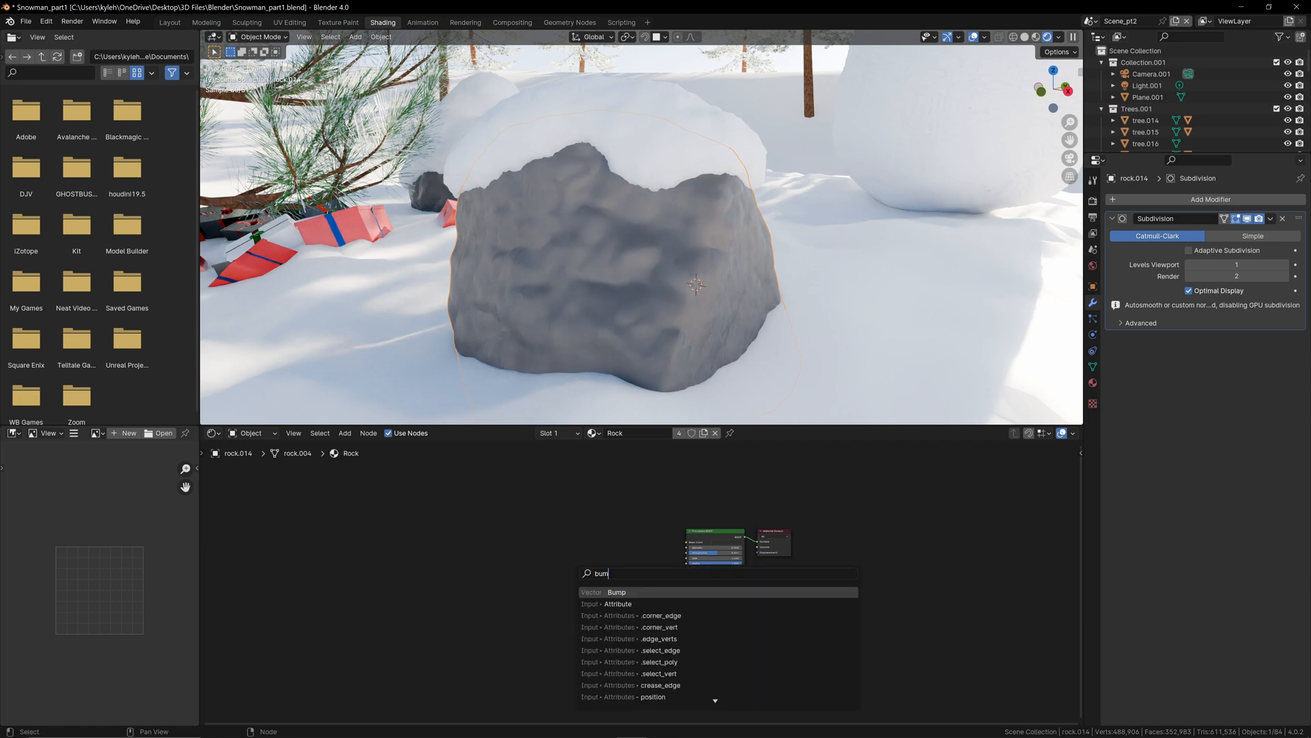
{"action": "key", "text": "Return"}
{"action": "left_click_drag", "start_coordinate": [627, 614], "coordinate": [713, 560]}
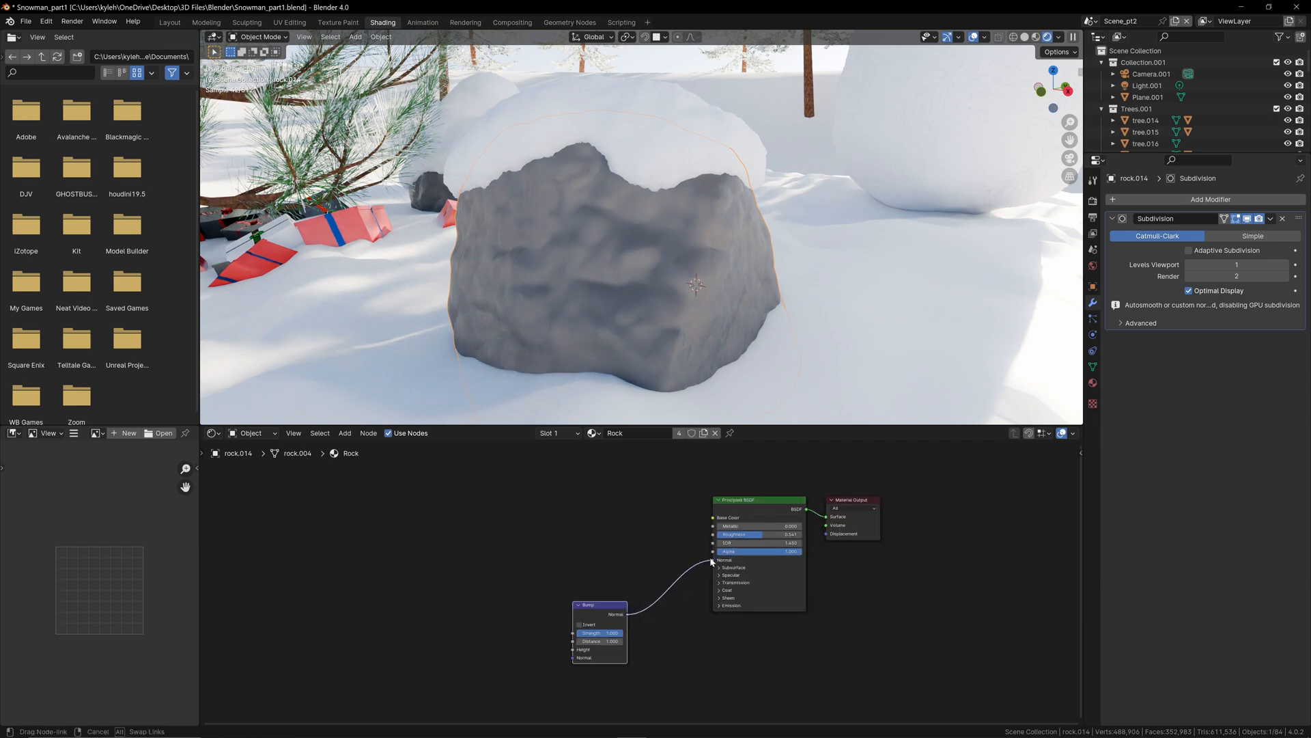
{"action": "middle_click_drag", "start_coordinate": [500, 569], "coordinate": [620, 568]}
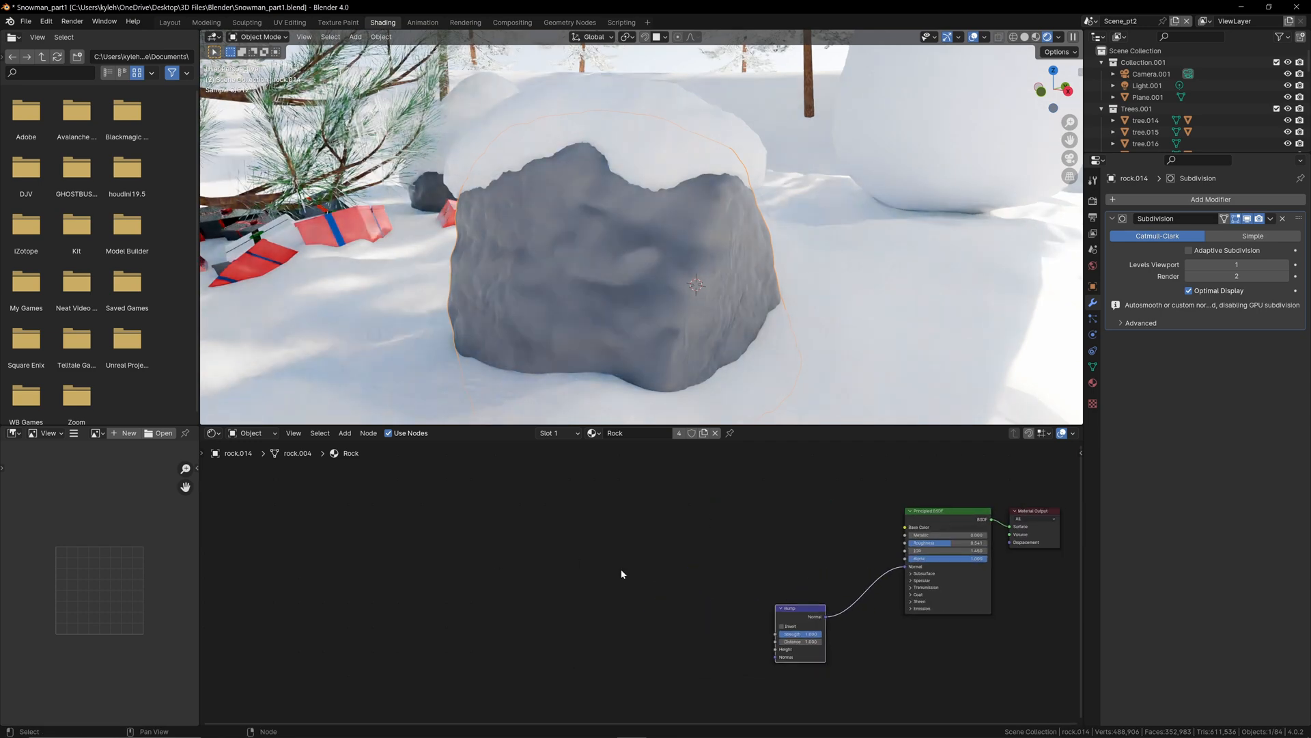
Step: Add a Musgrave Texture and a Voronoi Texture node and place them one above the other ahead of the Bump node
{"action": "scroll", "coordinate": [621, 568], "scroll_direction": "down", "scroll_amount": 1}
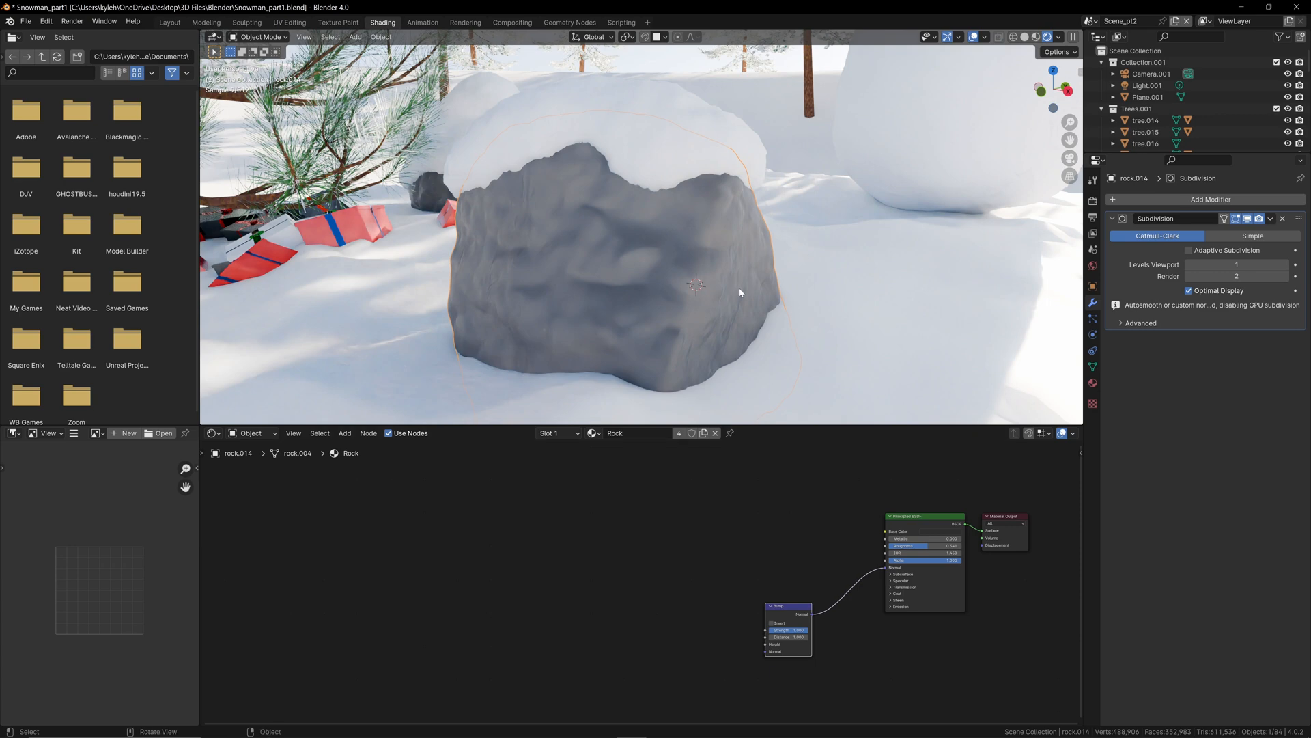
{"action": "key", "text": "shift+a"}
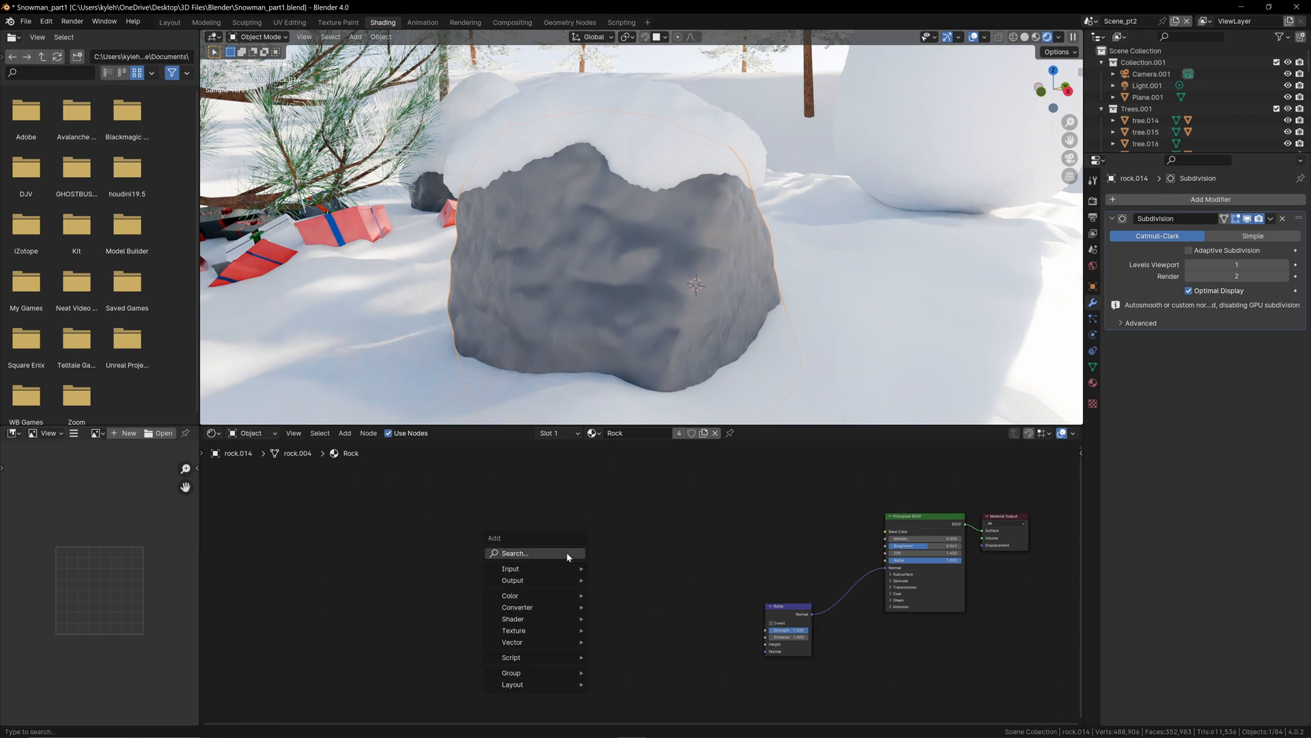
{"action": "left_click", "coordinate": [566, 553]}
{"action": "type", "text": "mu"}
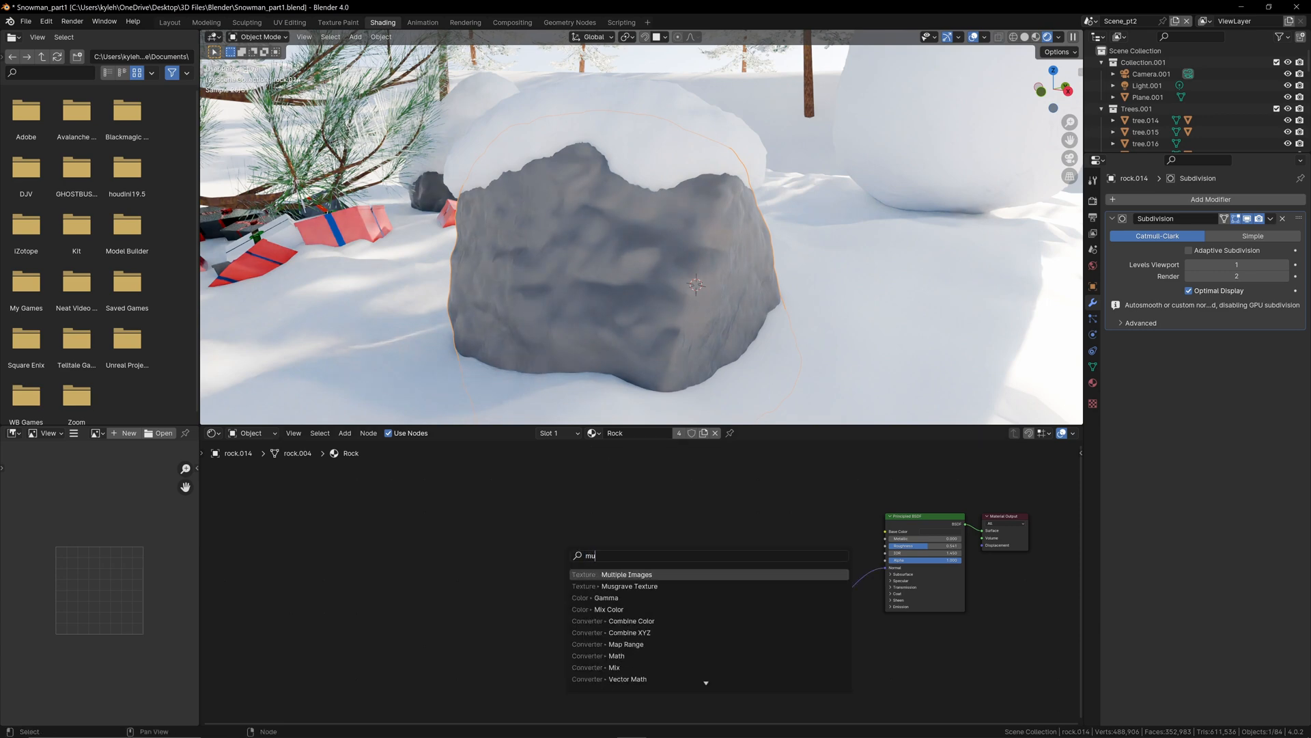
{"action": "type", "text": "sgr"}
{"action": "key", "text": "Return"}
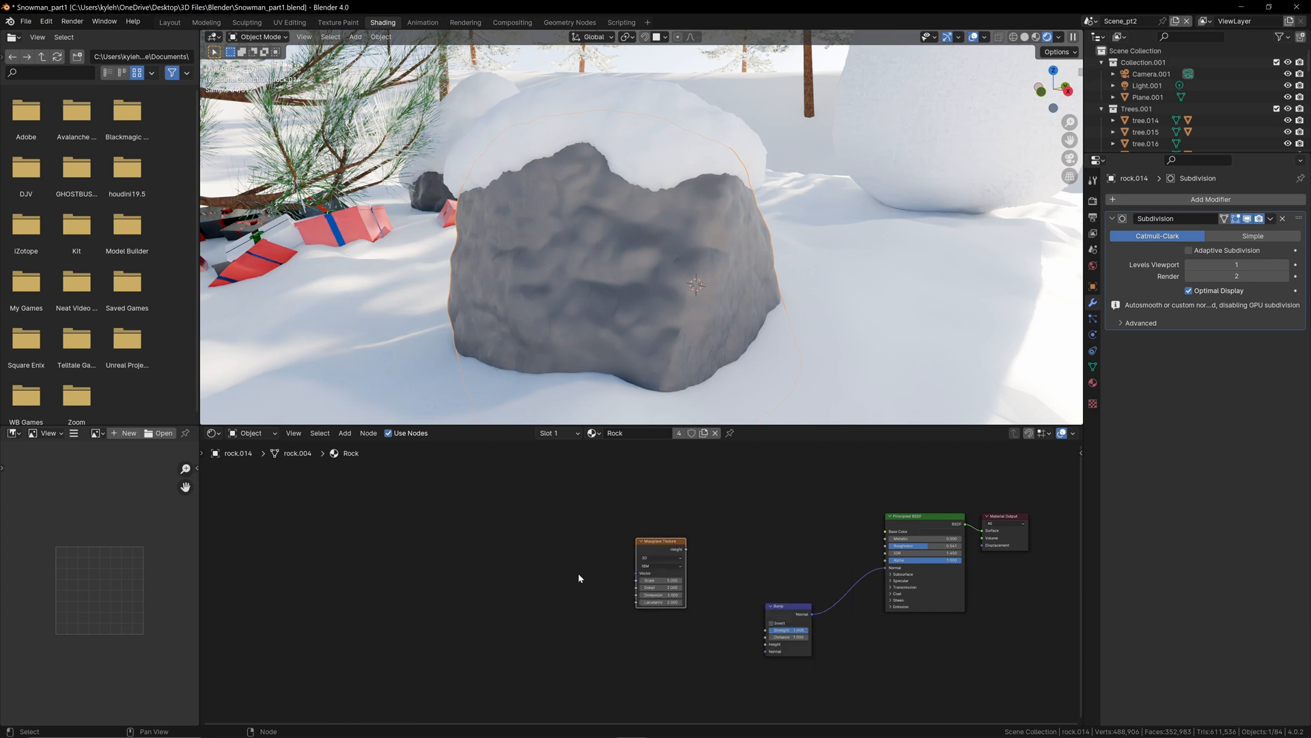
{"action": "left_click", "coordinate": [583, 575]}
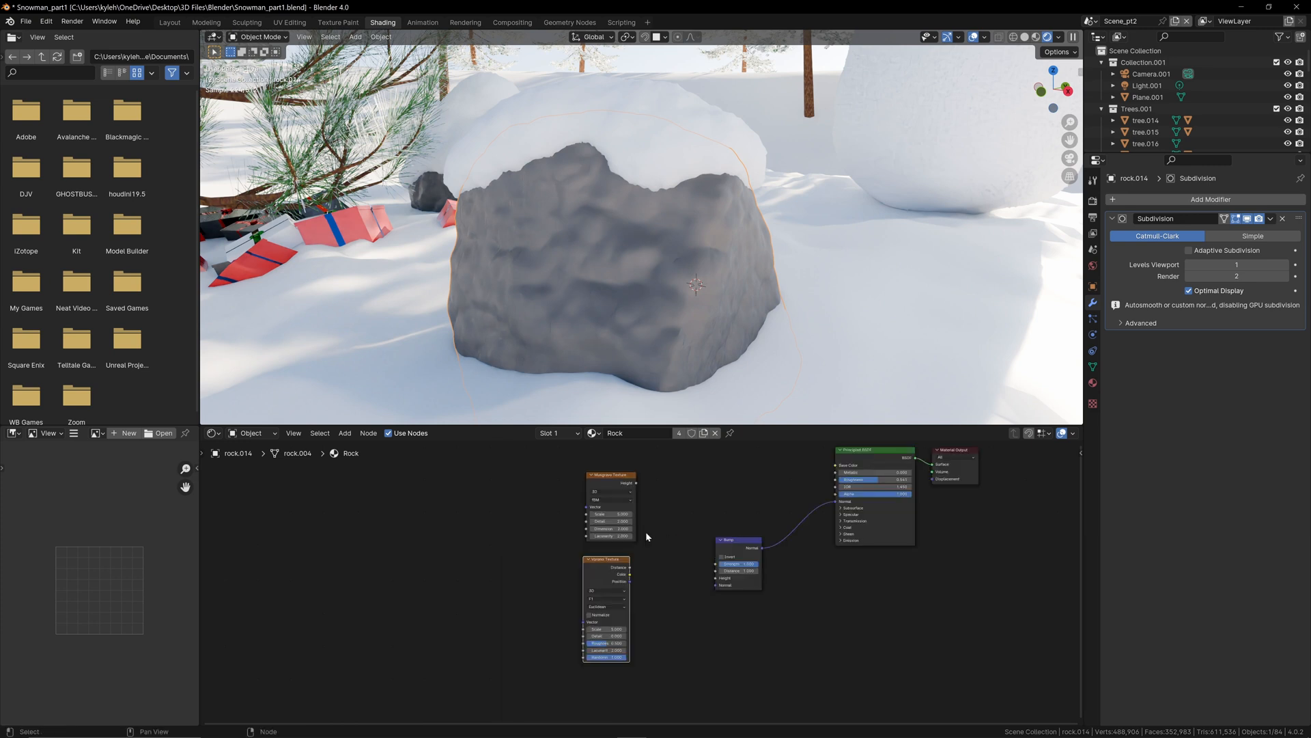
{"action": "middle_click_drag", "start_coordinate": [646, 532], "coordinate": [709, 552]}
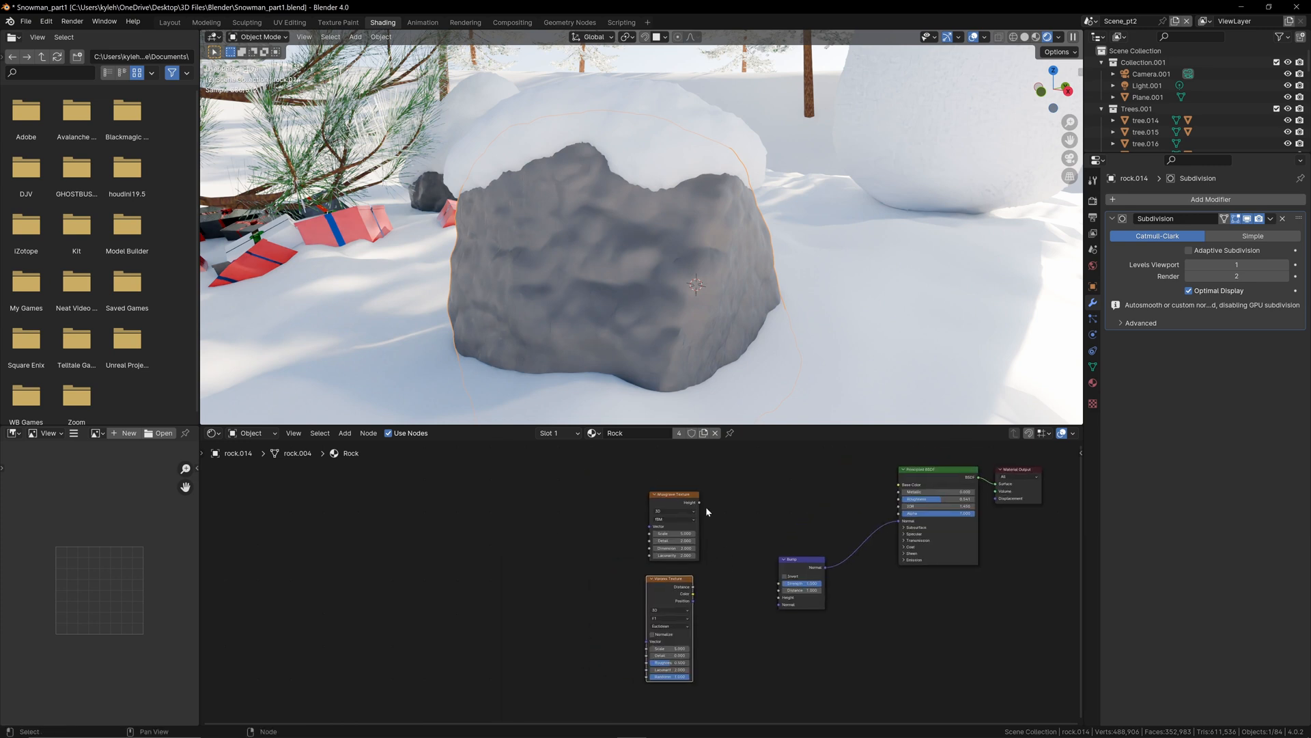
{"action": "left_click_drag", "start_coordinate": [675, 499], "coordinate": [640, 490]}
{"action": "left_click_drag", "start_coordinate": [670, 581], "coordinate": [624, 576]}
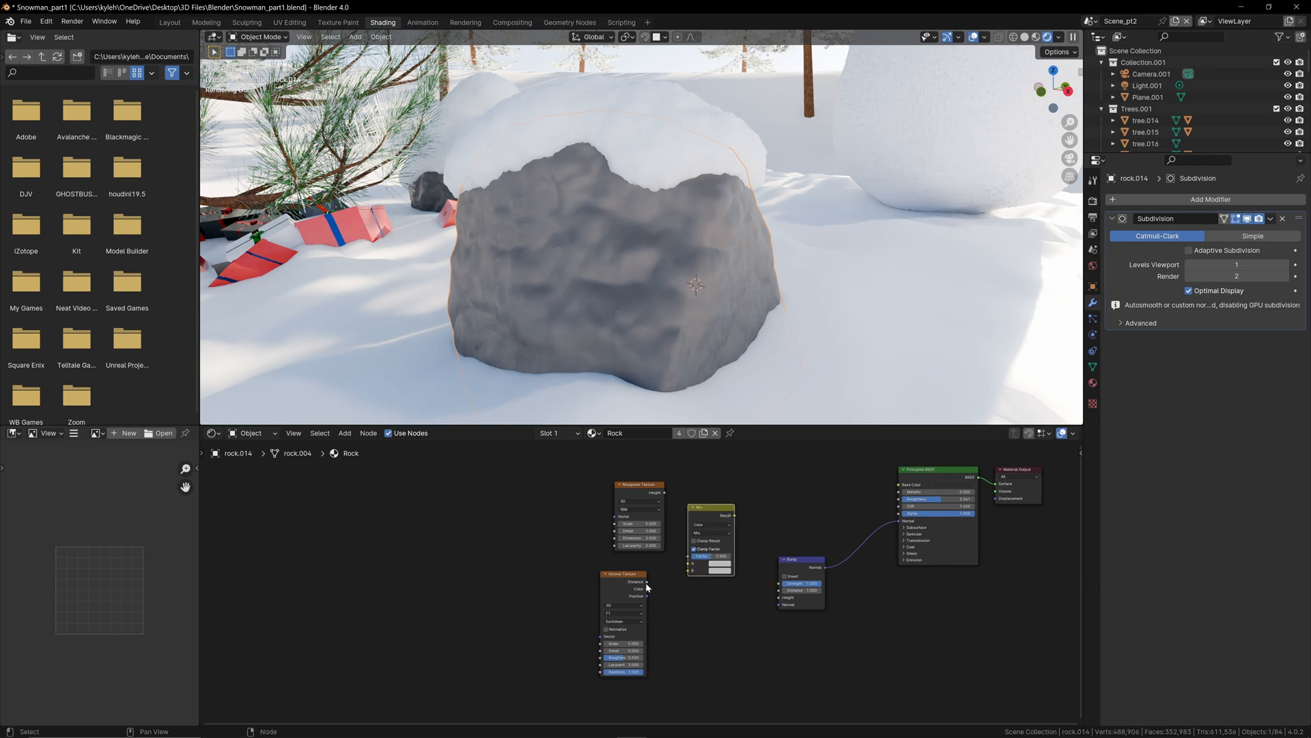
Step: Blend Musgrave Height as A and Voronoi Distance as B in a Mix Color node, and link its Result to the Bump's Height
{"action": "left_click_drag", "start_coordinate": [647, 581], "coordinate": [688, 573]}
{"action": "left_click_drag", "start_coordinate": [688, 574], "coordinate": [687, 571]}
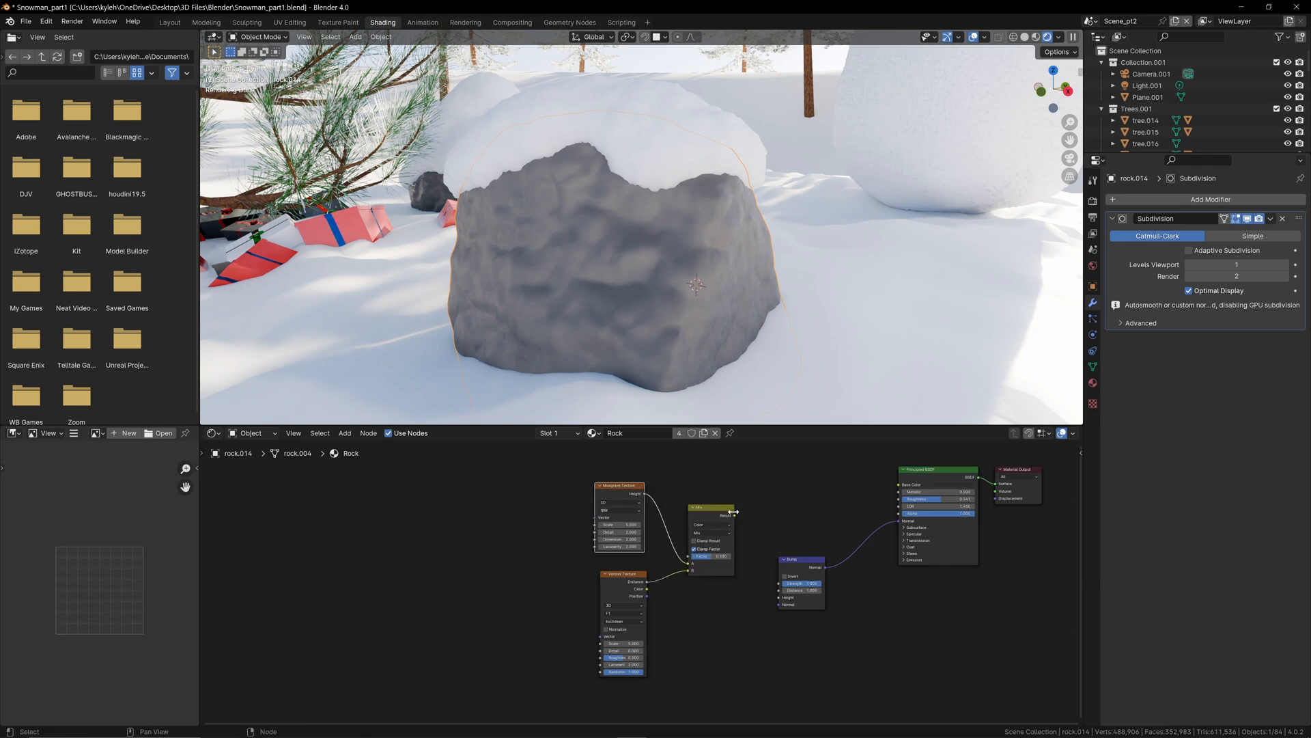
{"action": "left_click_drag", "start_coordinate": [735, 516], "coordinate": [779, 598]}
Step: Preview the Musgrave and Voronoi textures through the Base Color and raise the Voronoi Texture's scale to about 50
{"action": "left_click_drag", "start_coordinate": [644, 493], "coordinate": [898, 484]}
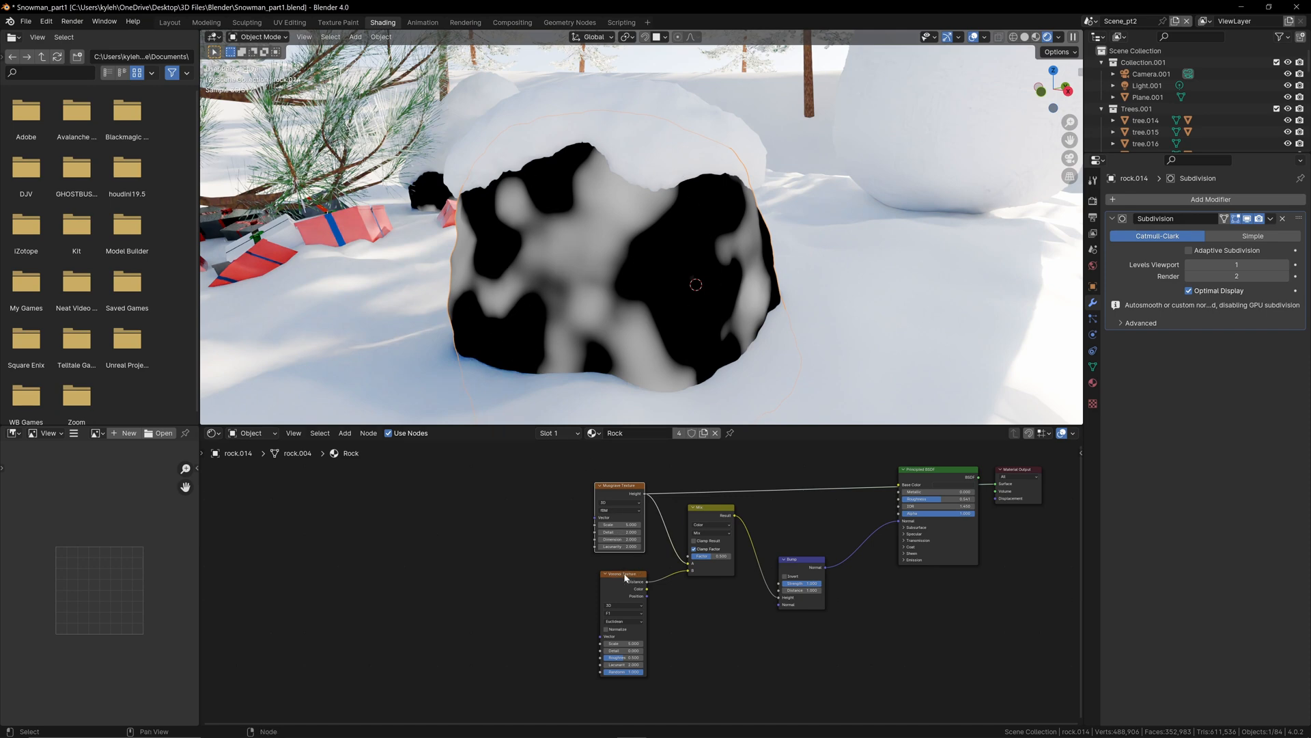
{"action": "left_click_drag", "start_coordinate": [646, 581], "coordinate": [898, 484]}
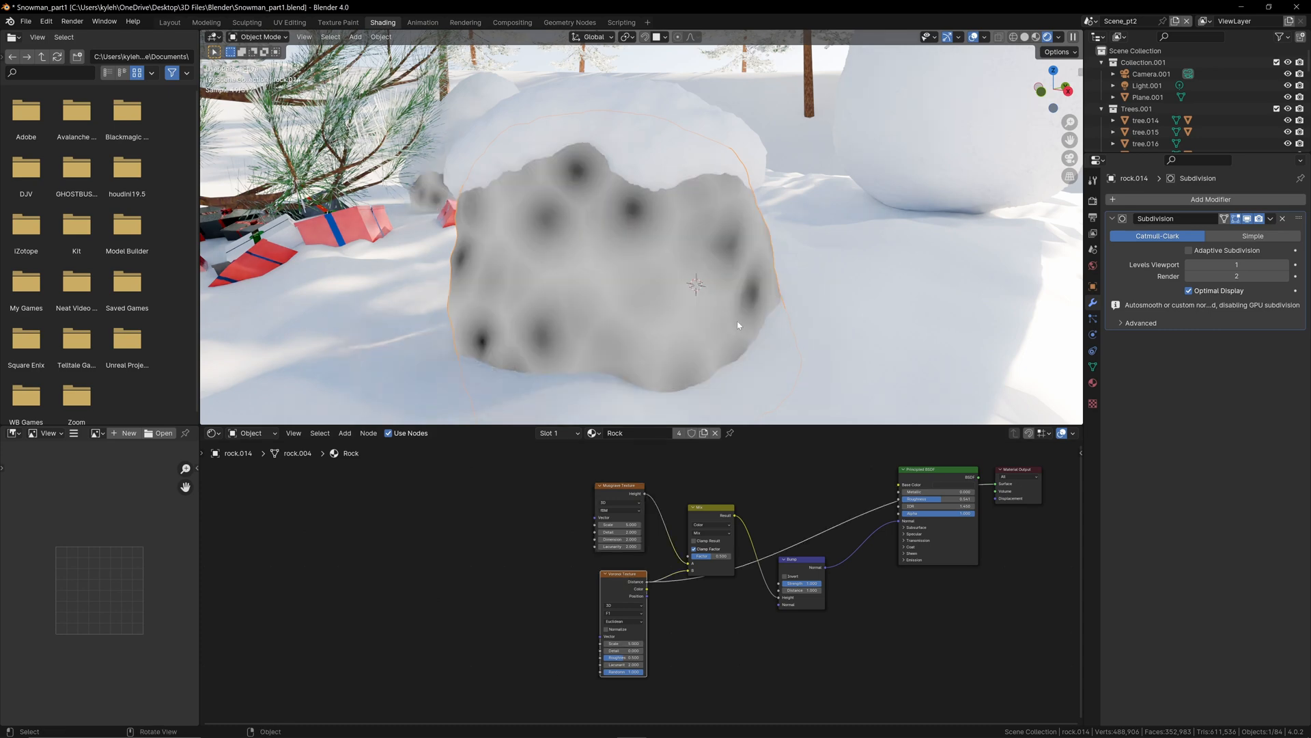
{"action": "left_click_drag", "start_coordinate": [625, 643], "coordinate": [809, 643]}
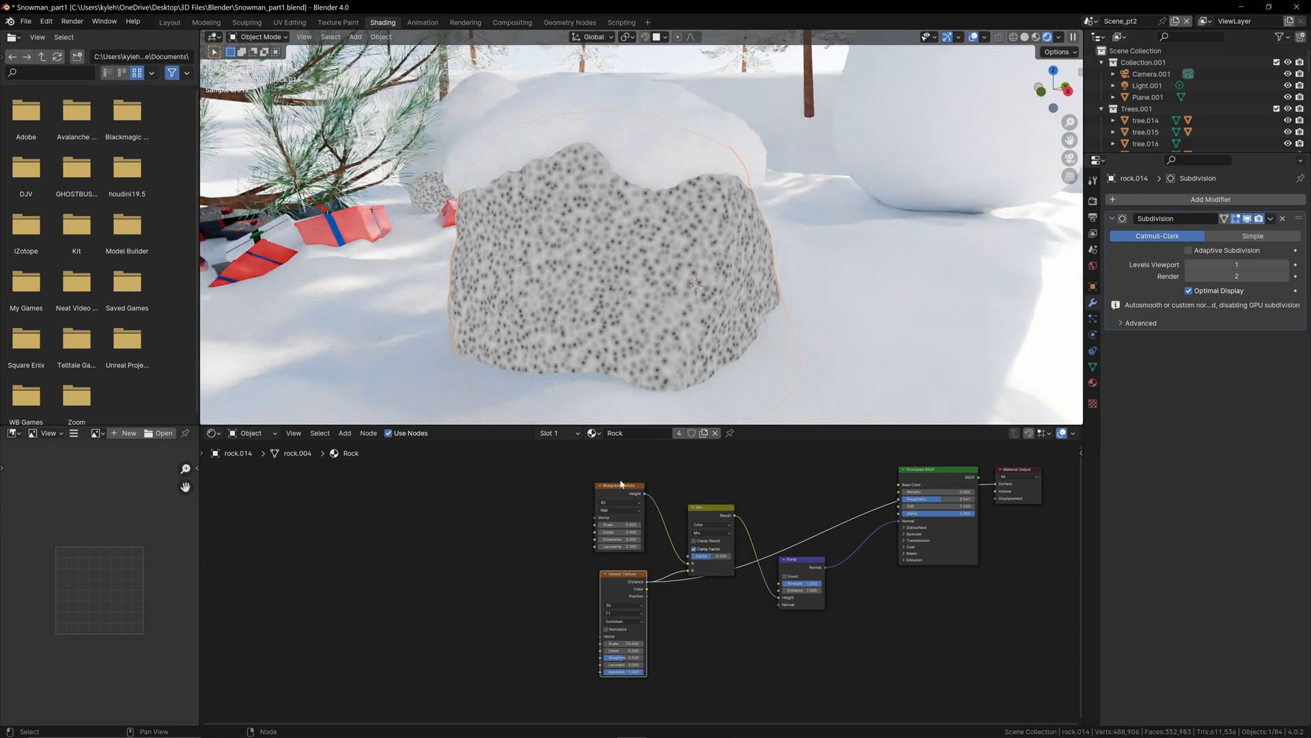
Step: Preview the Musgrave Texture on the rock, increase its scale for a finer pattern, and remove the Base Color preview link
{"action": "left_click", "coordinate": [621, 485], "text": "ctrl+shift"}
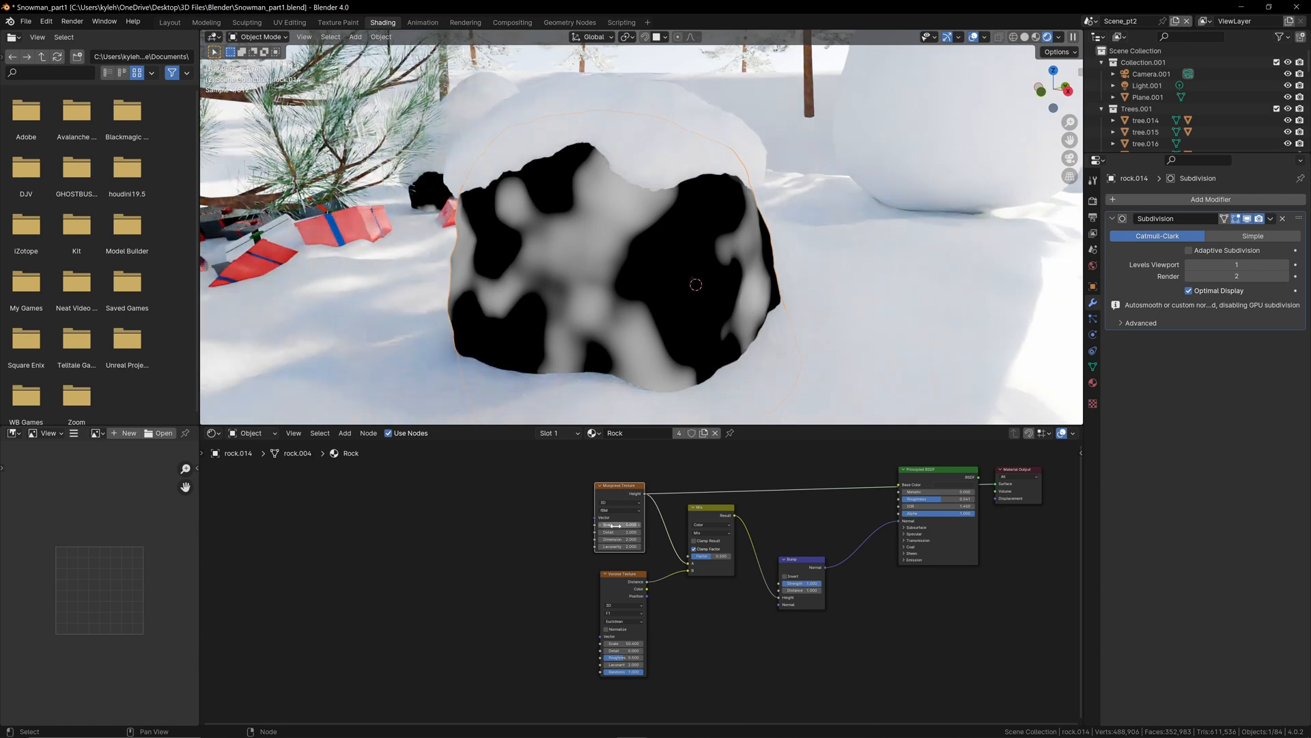
{"action": "left_click_drag", "start_coordinate": [617, 525], "coordinate": [717, 525]}
{"action": "left_click", "coordinate": [933, 470], "text": "ctrl+shift"}
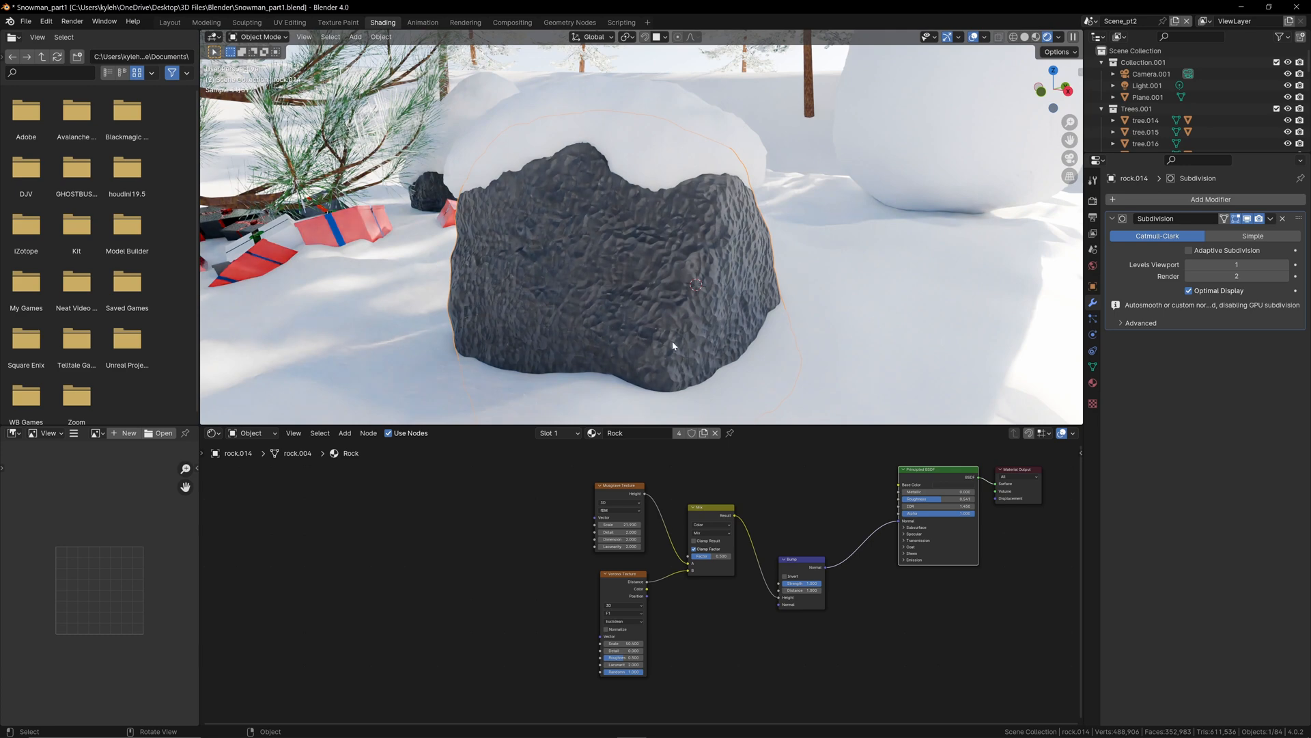
Step: Inspect the rock's surface up close and compare it with the Bump's Normal link disconnected and reconnected
{"action": "scroll", "coordinate": [547, 259], "scroll_direction": "up", "scroll_amount": 5}
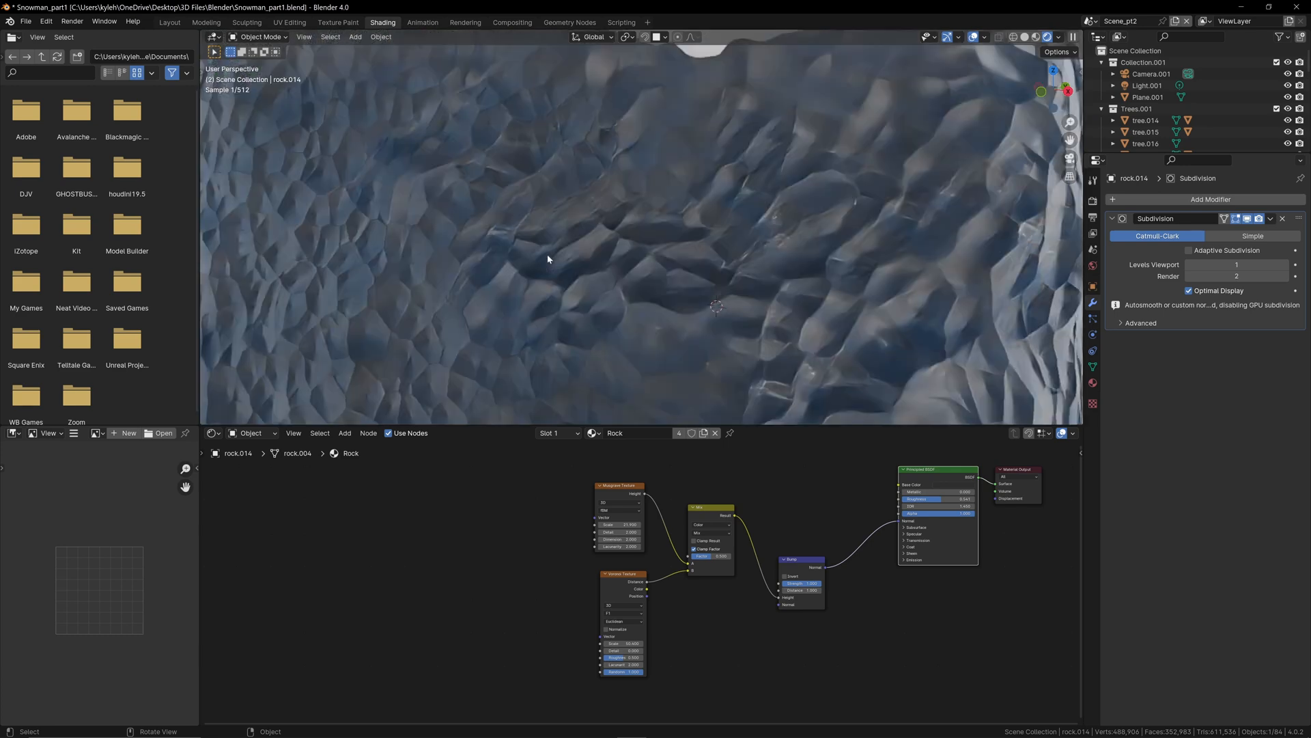
{"action": "scroll", "coordinate": [547, 259], "scroll_direction": "down", "scroll_amount": 6}
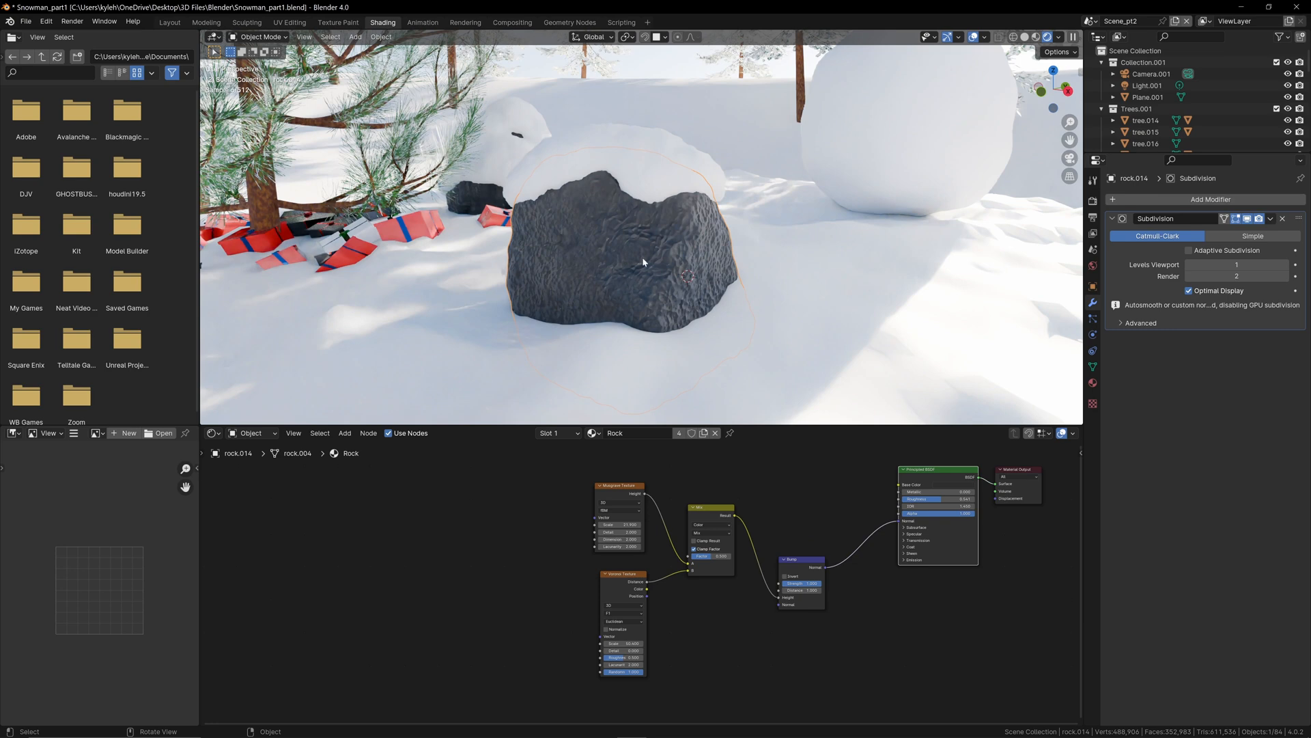
{"action": "left_click_drag", "start_coordinate": [900, 523], "coordinate": [846, 524]}
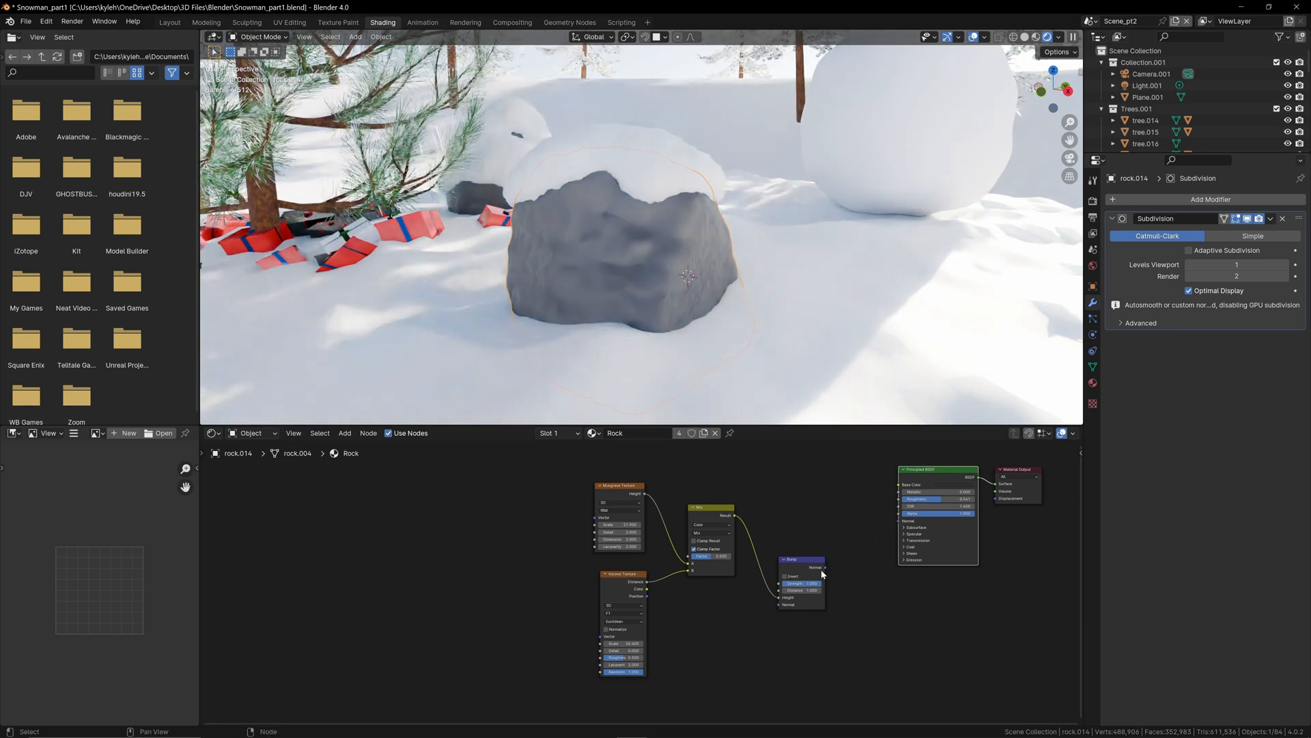
{"action": "left_click_drag", "start_coordinate": [824, 568], "coordinate": [898, 520]}
Step: Add Texture Coordinate and Mapping nodes to the Musgrave Texture, link Mapping's Vector to the Voronoi Texture, and spread the nodes apart
{"action": "middle_click_drag", "start_coordinate": [684, 482], "coordinate": [791, 503]}
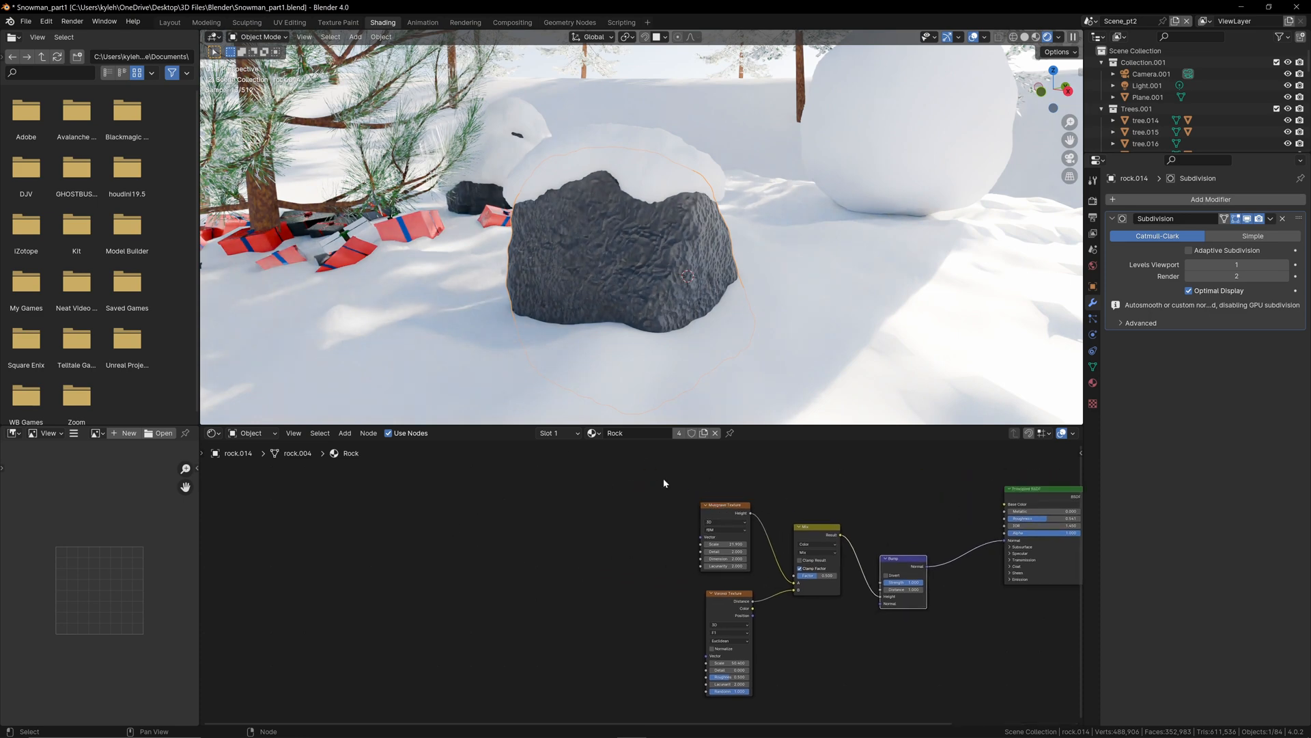
{"action": "left_click", "coordinate": [718, 506]}
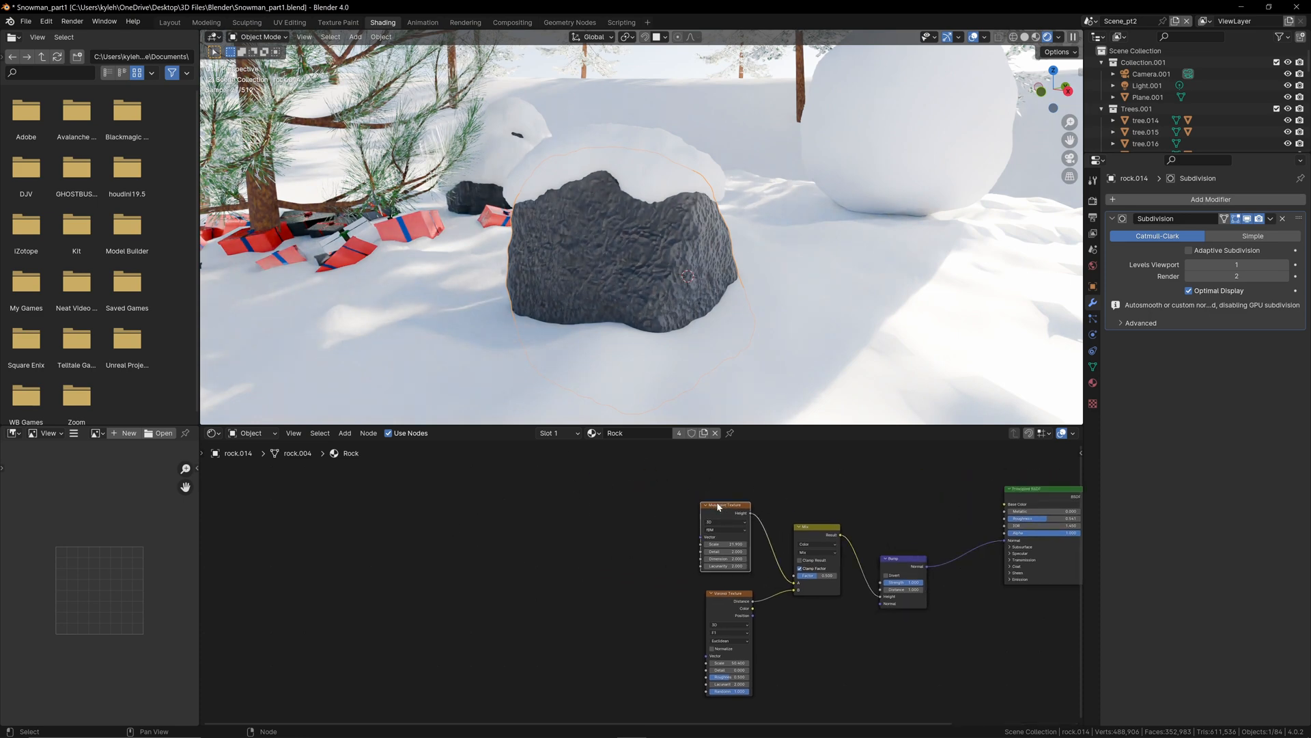
{"action": "key", "text": "ctrl+t"}
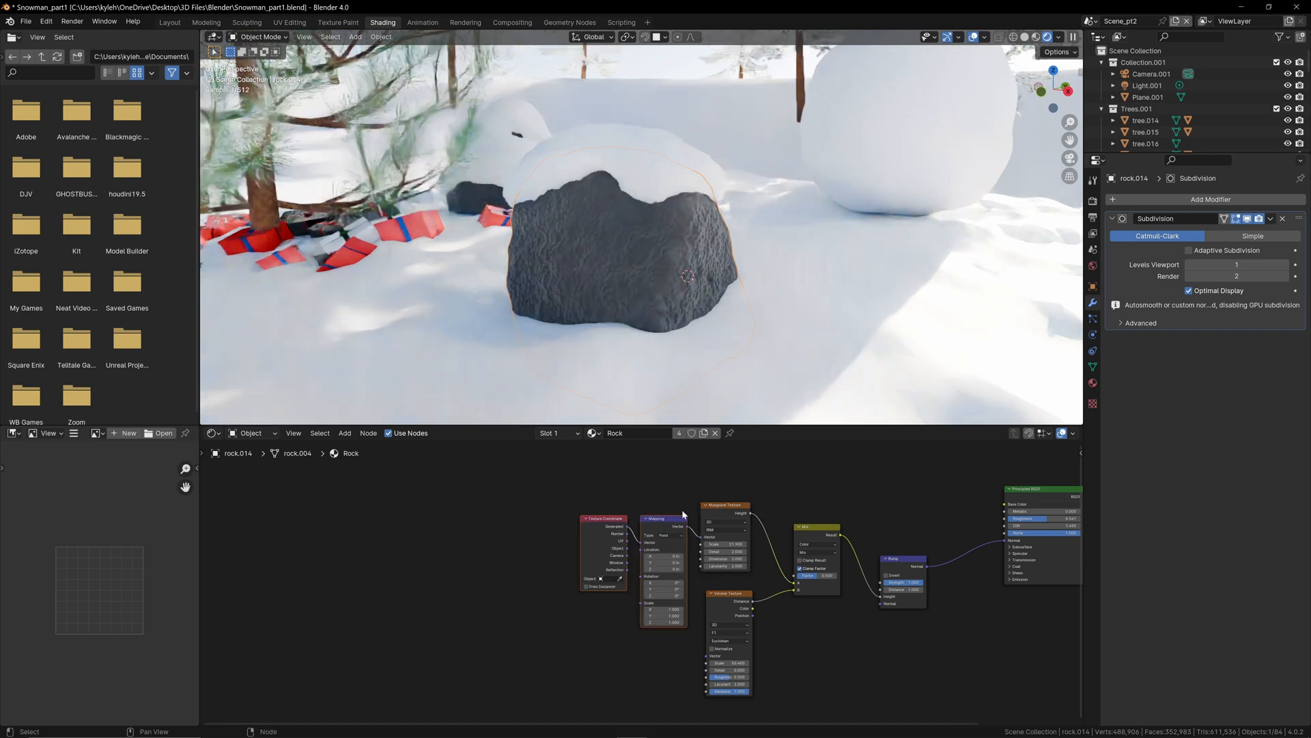
{"action": "left_click_drag", "start_coordinate": [603, 533], "coordinate": [704, 656]}
{"action": "scroll", "coordinate": [645, 580], "scroll_direction": "up", "scroll_amount": 1}
{"action": "left_click_drag", "start_coordinate": [502, 513], "coordinate": [379, 520]}
{"action": "left_click", "coordinate": [481, 494]}
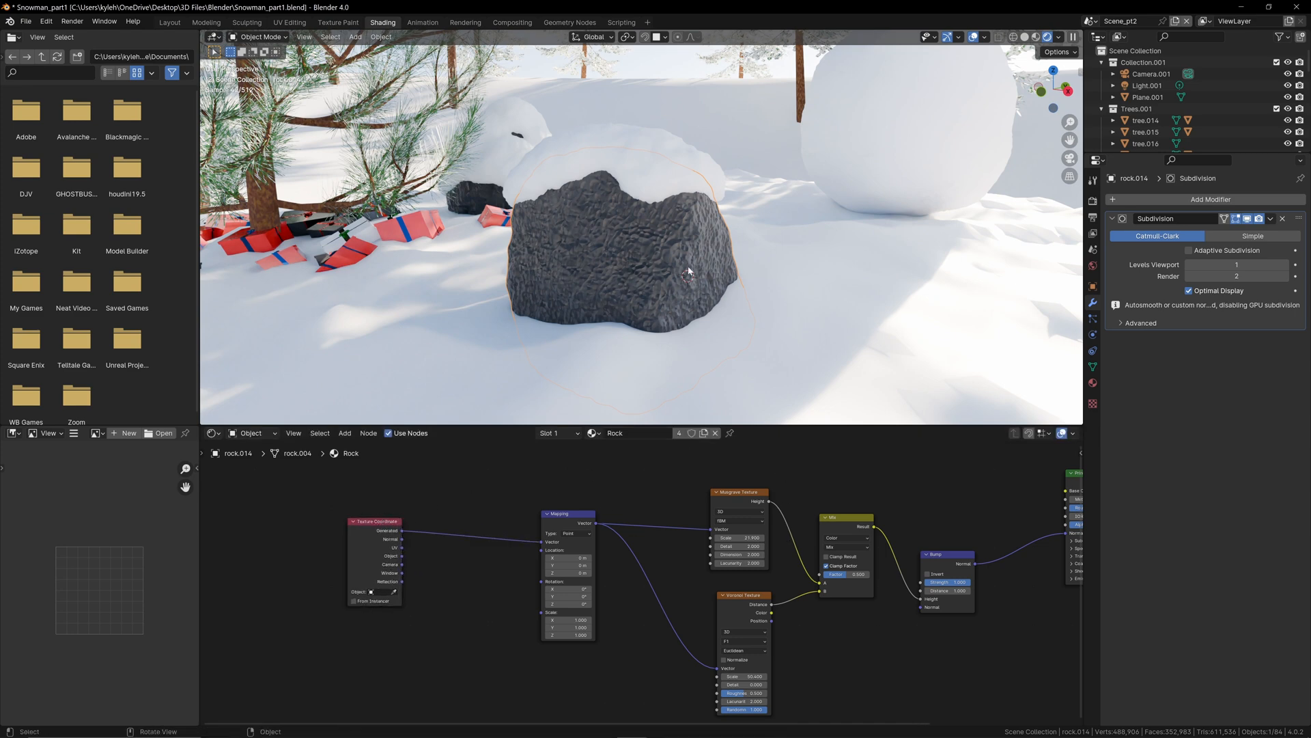
Step: Try a duplicate of the Musgrave Texture between the Texture Coordinate and Mapping nodes, and remove it while keeping the link
{"action": "left_click", "coordinate": [744, 496]}
{"action": "key", "text": "shift+d"}
{"action": "left_click", "coordinate": [460, 505]}
{"action": "scroll", "coordinate": [558, 222], "scroll_direction": "up", "scroll_amount": 5}
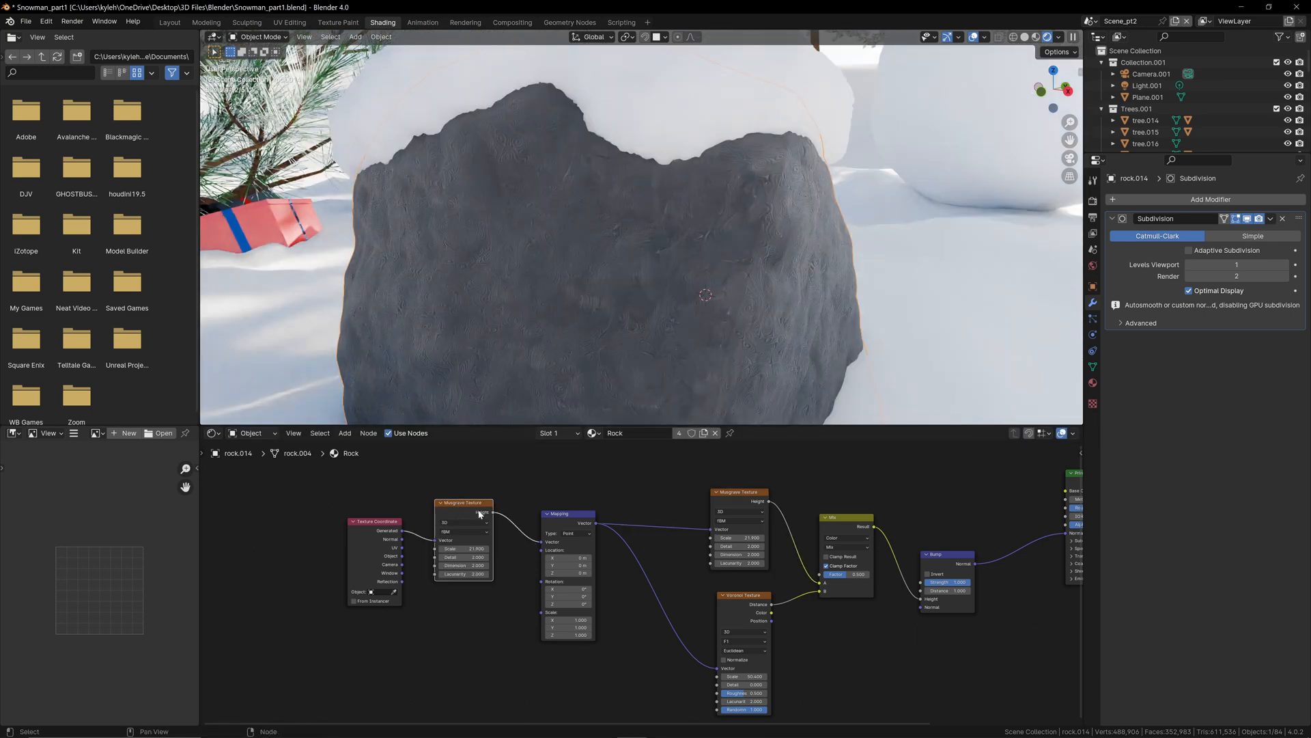
{"action": "key", "text": "ctrl+x"}
Step: Try a duplicate of the Voronoi Texture between the Texture Coordinate and Mapping nodes, and remove it while keeping the link
{"action": "left_click", "coordinate": [746, 596]}
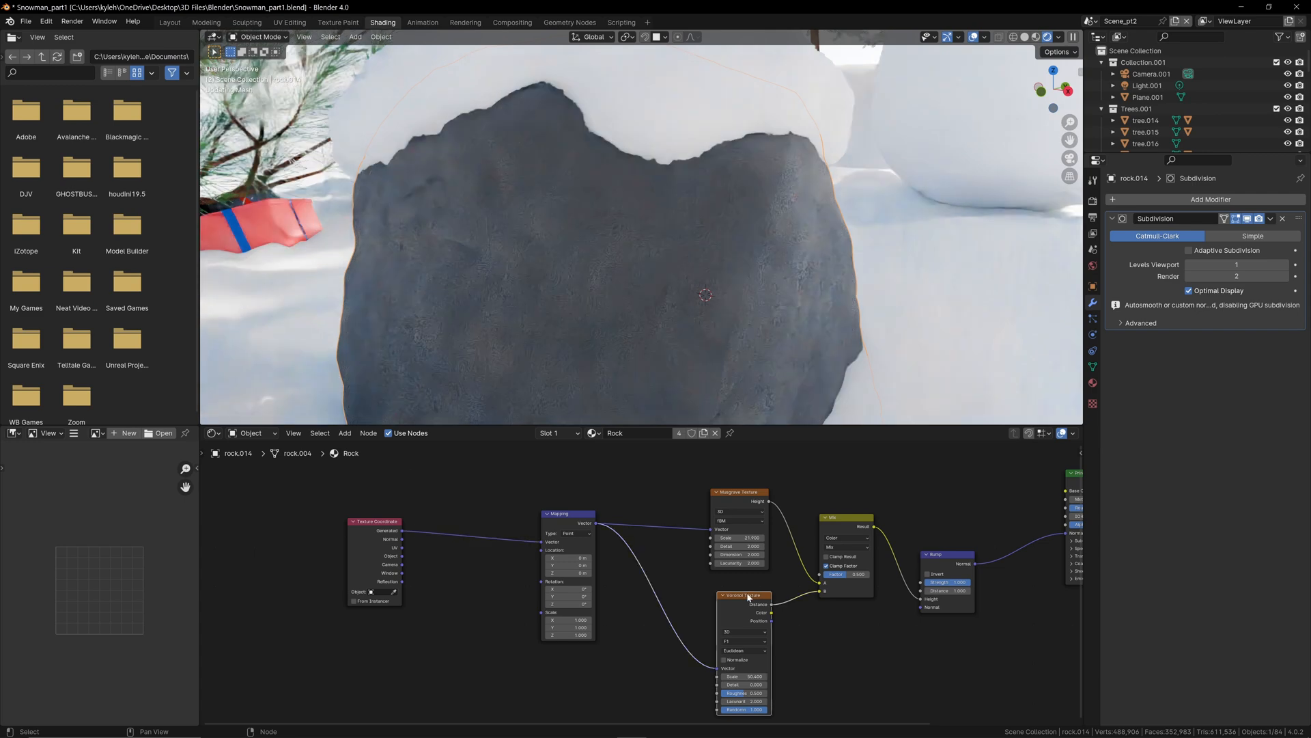
{"action": "key", "text": "shift+d"}
{"action": "left_click", "coordinate": [482, 509]}
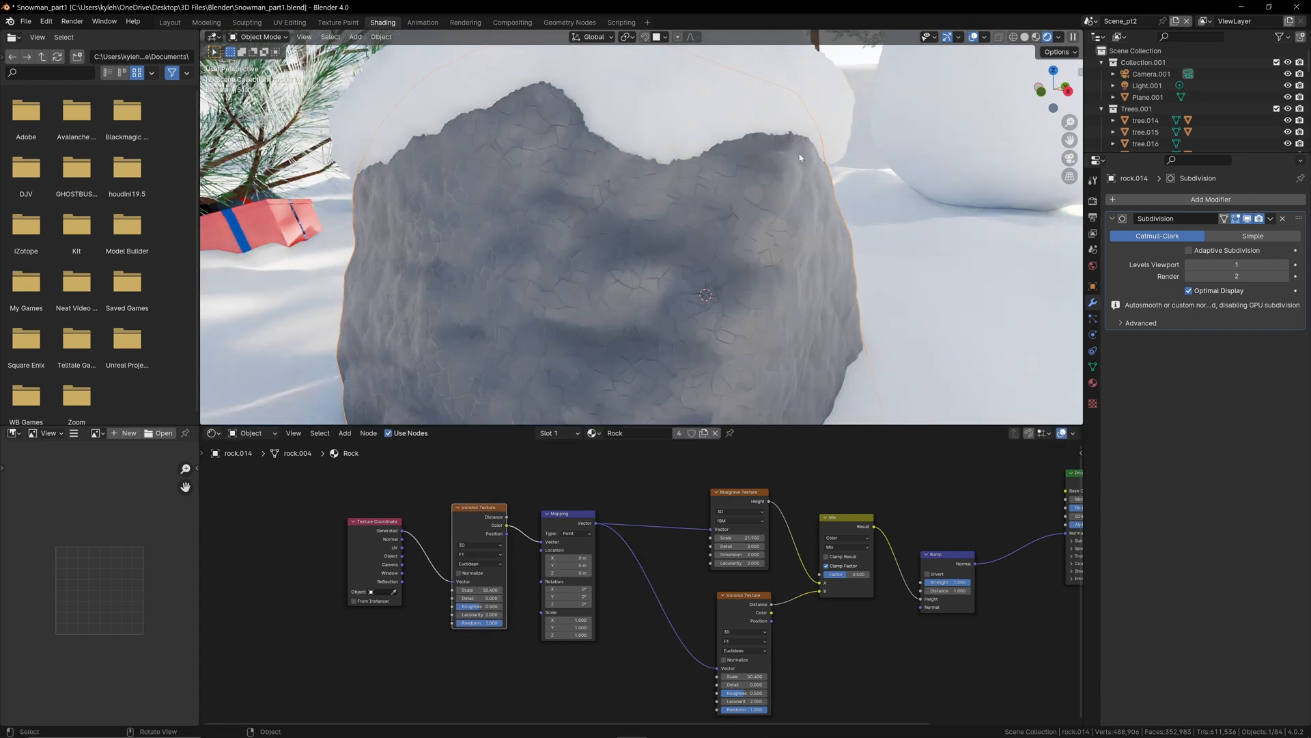
{"action": "key", "text": "ctrl+x"}
{"action": "scroll", "coordinate": [506, 638], "scroll_direction": "down", "scroll_amount": 3}
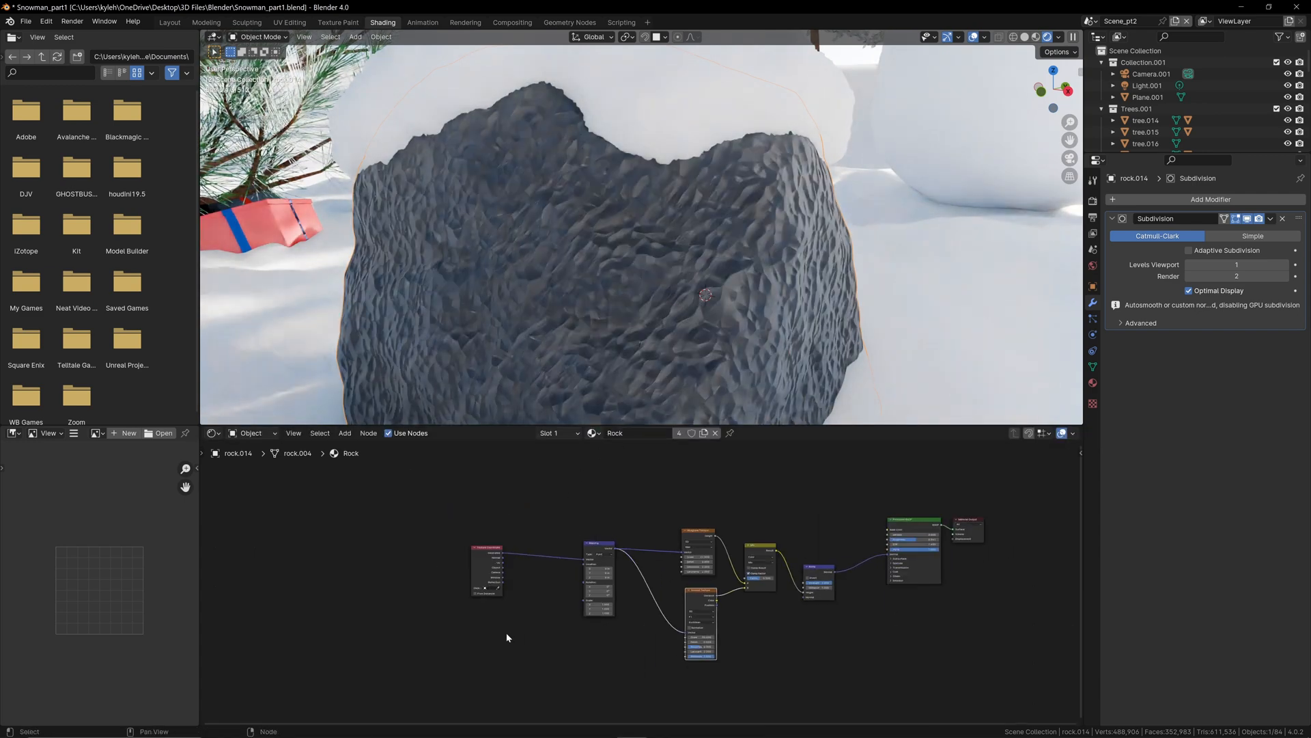
Step: Try a Brick Texture between the Texture Coordinate and Mapping nodes to distort the rock's bump pattern, and delete it
{"action": "key", "text": "shift+a"}
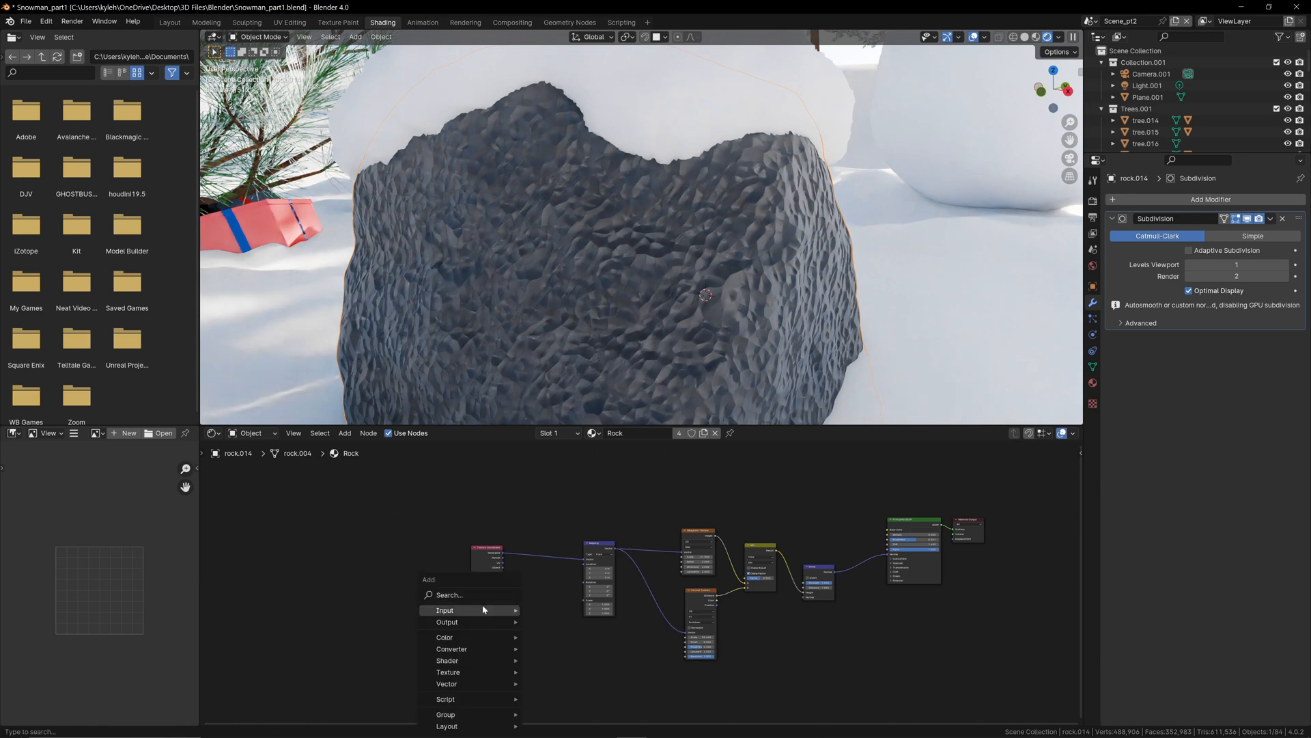
{"action": "left_click", "coordinate": [477, 594]}
{"action": "type", "text": "te"}
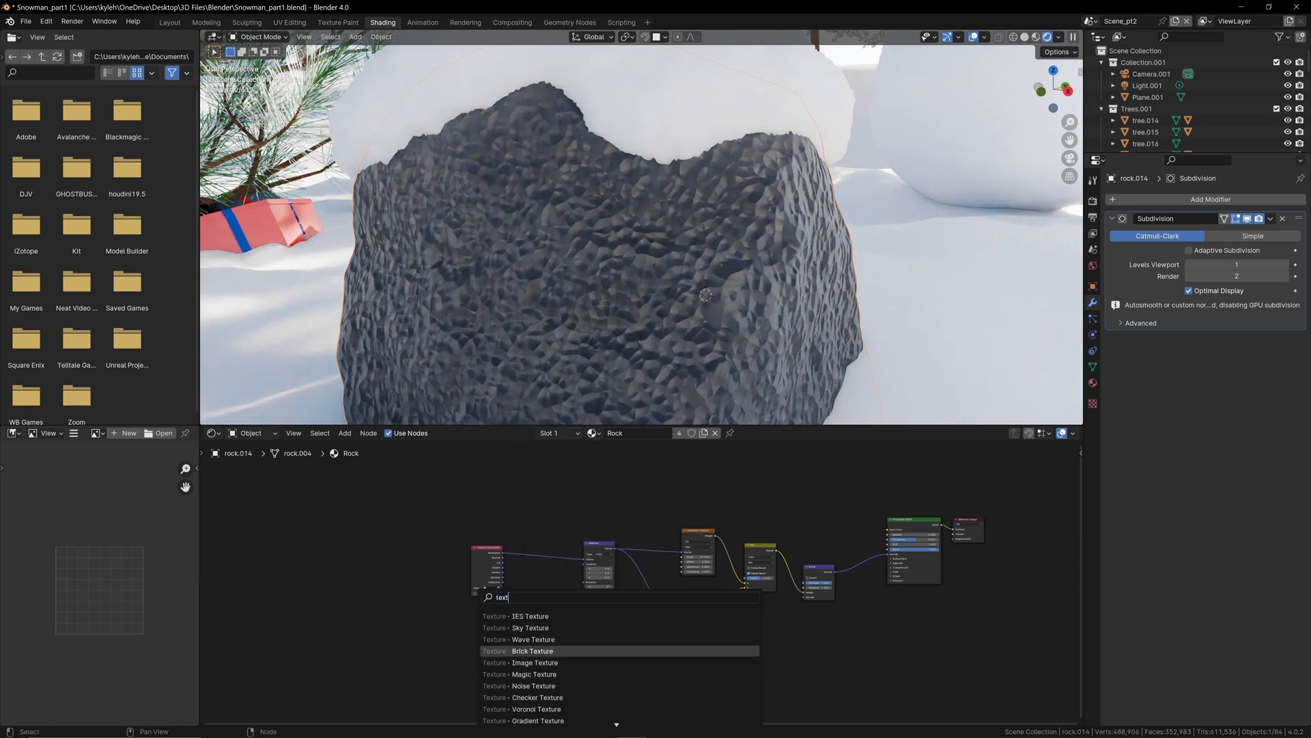
{"action": "type", "text": "xt"}
{"action": "left_click", "coordinate": [539, 650]}
{"action": "left_click", "coordinate": [564, 665]}
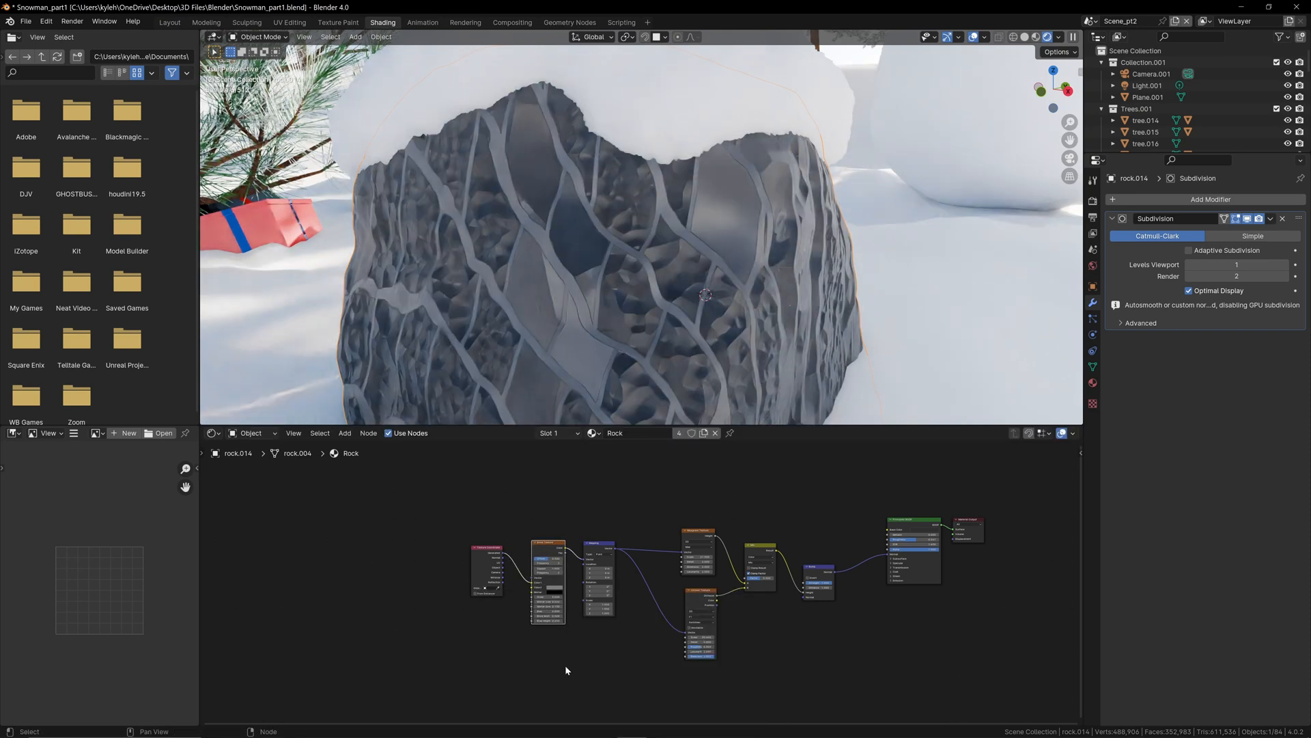
{"action": "left_click", "coordinate": [559, 546]}
{"action": "key", "text": "x"}
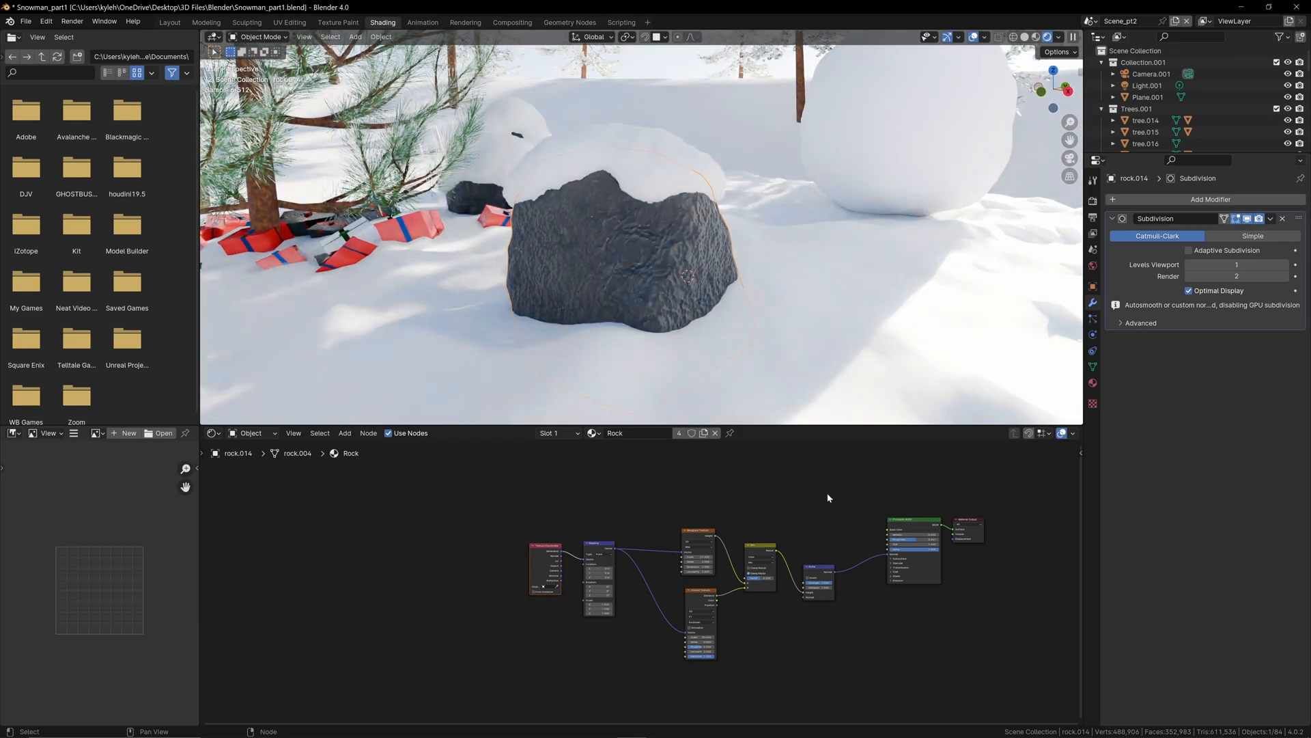
{"action": "middle_click_drag", "start_coordinate": [829, 498], "coordinate": [674, 504]}
{"action": "scroll", "coordinate": [583, 194], "scroll_direction": "down", "scroll_amount": 3}
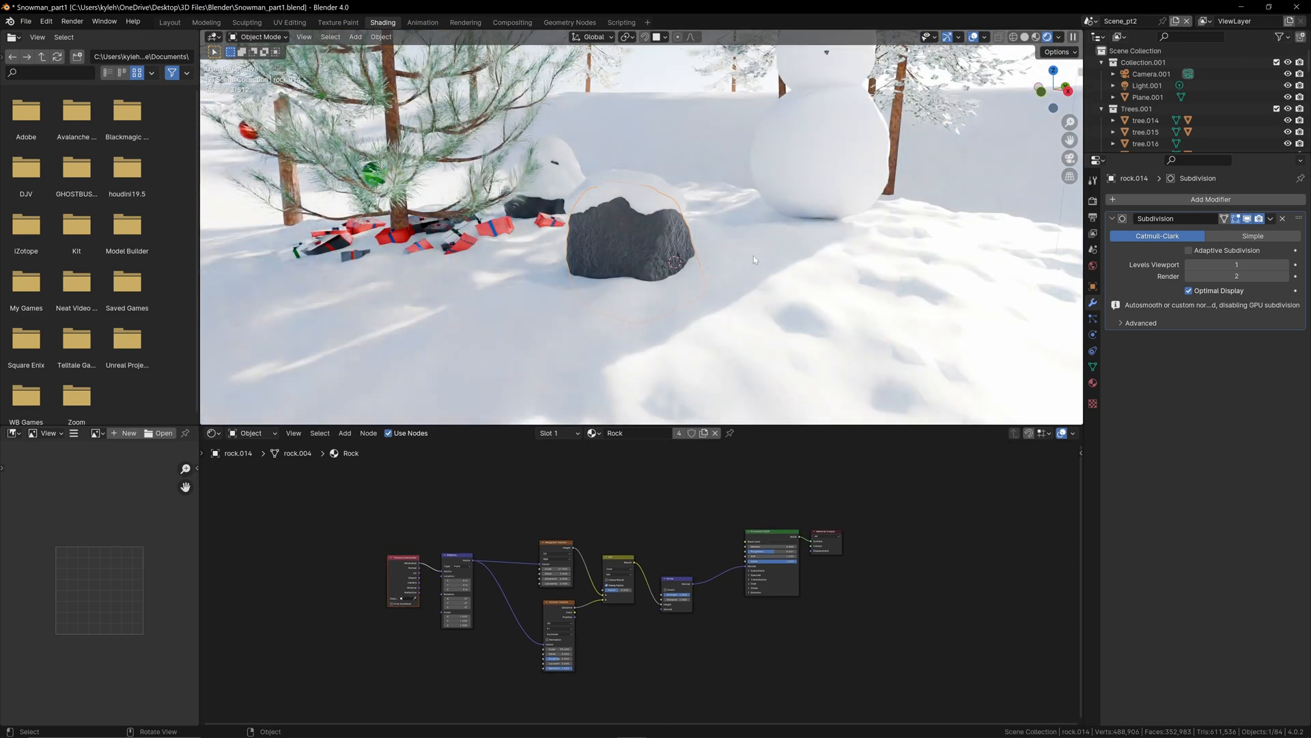
Step: Return to the Layout workspace, frame the snowman, and add a cylinder mesh for a hat
{"action": "middle_click_drag", "start_coordinate": [751, 253], "coordinate": [710, 169]}
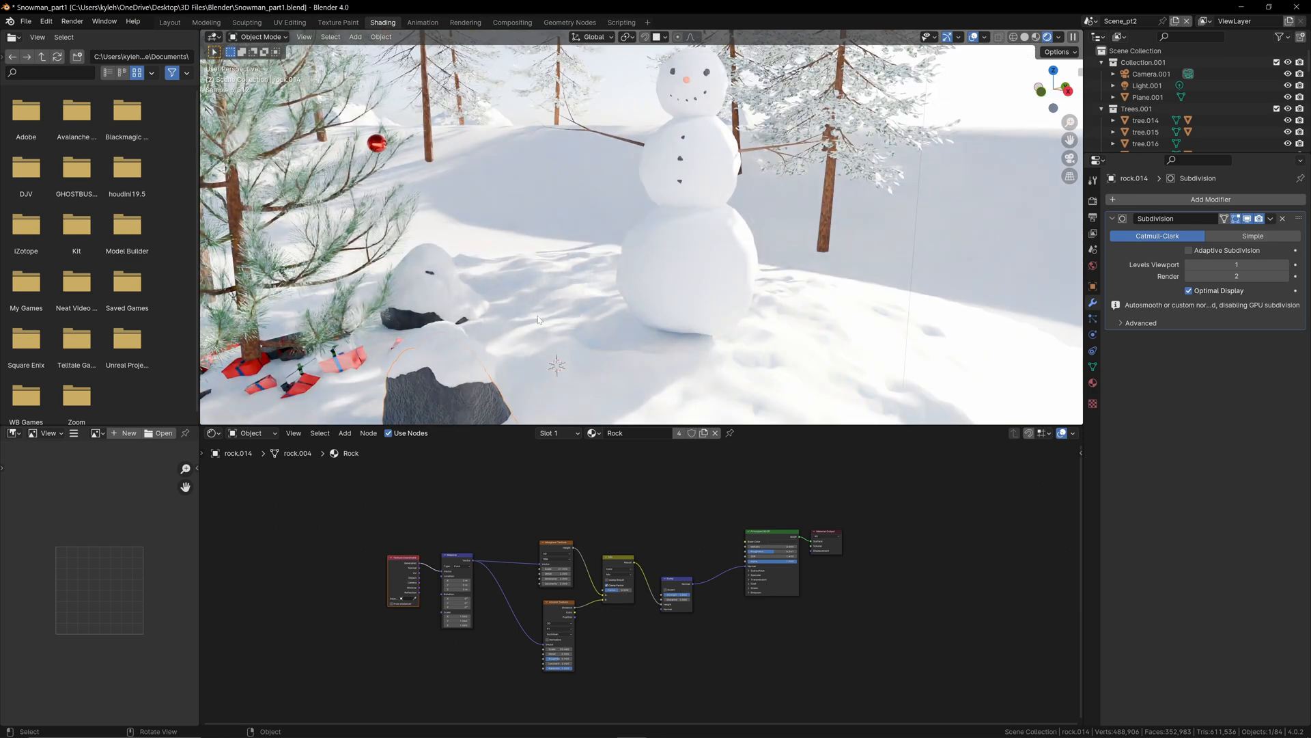
{"action": "middle_click_drag", "start_coordinate": [553, 271], "coordinate": [732, 164]}
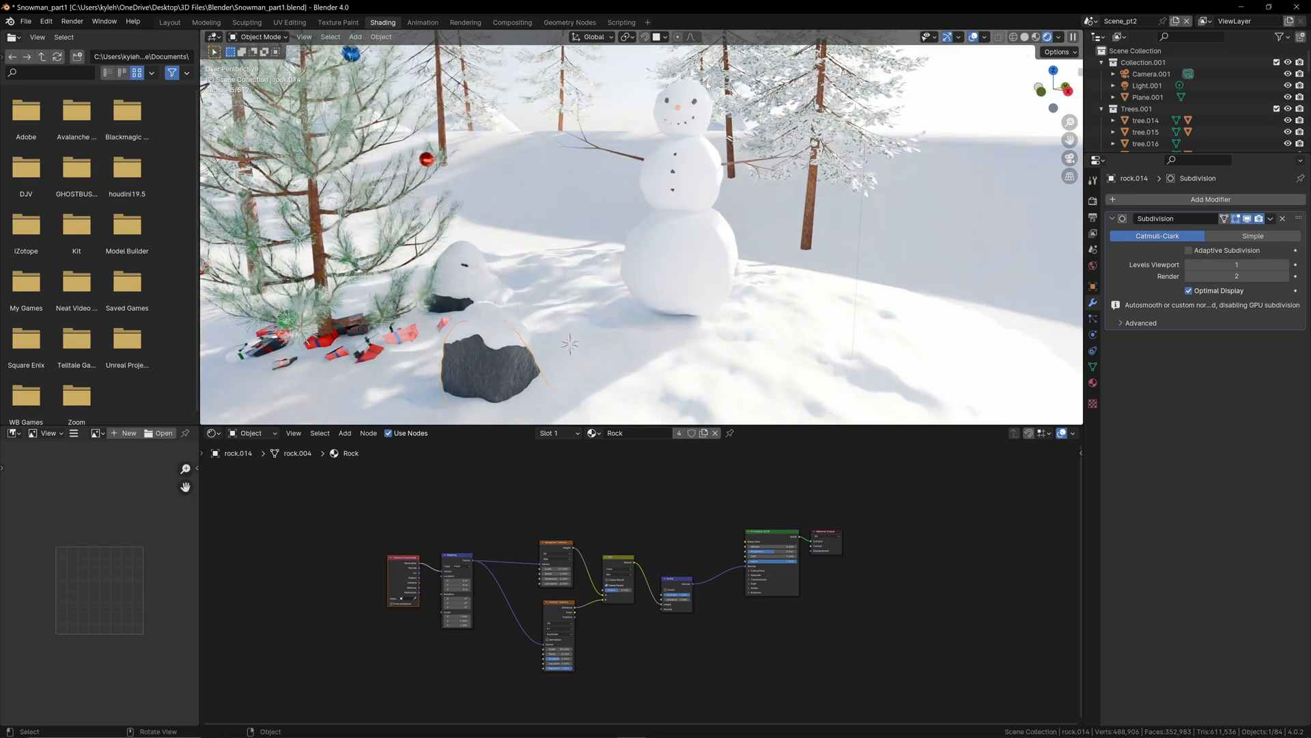
{"action": "left_click", "coordinate": [170, 23]}
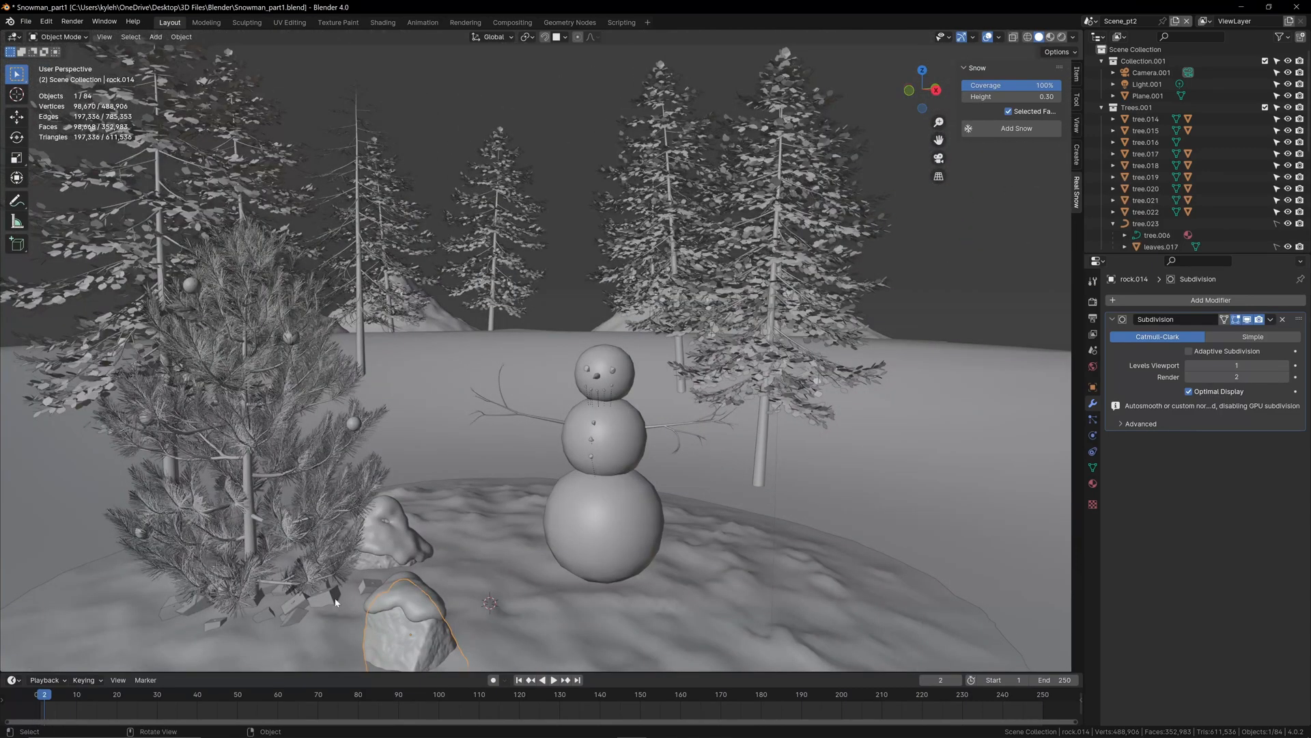
{"action": "scroll", "coordinate": [629, 351], "scroll_direction": "up", "scroll_amount": 2}
{"action": "left_click", "coordinate": [700, 499]}
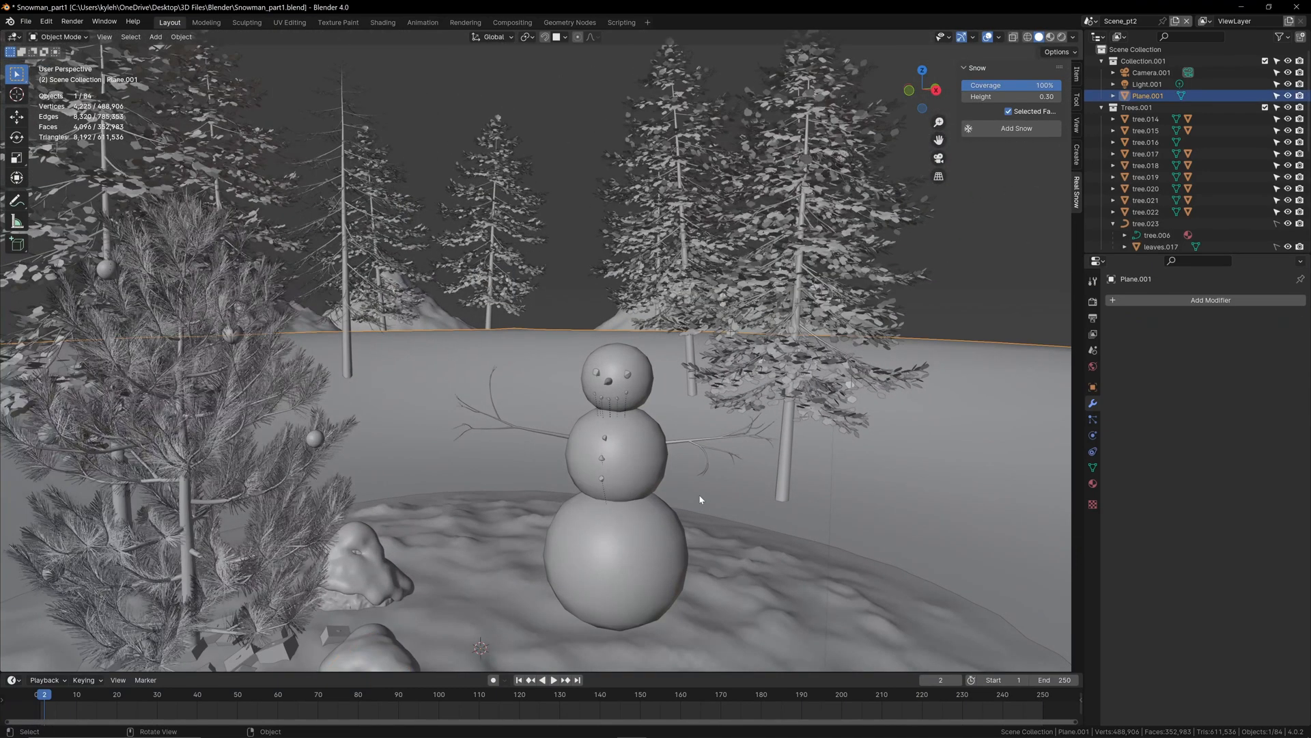
{"action": "left_click", "coordinate": [660, 543]}
{"action": "key", "text": "shift+a"}
{"action": "mouse_move", "coordinate": [661, 548]}
{"action": "mouse_move", "coordinate": [659, 514]}
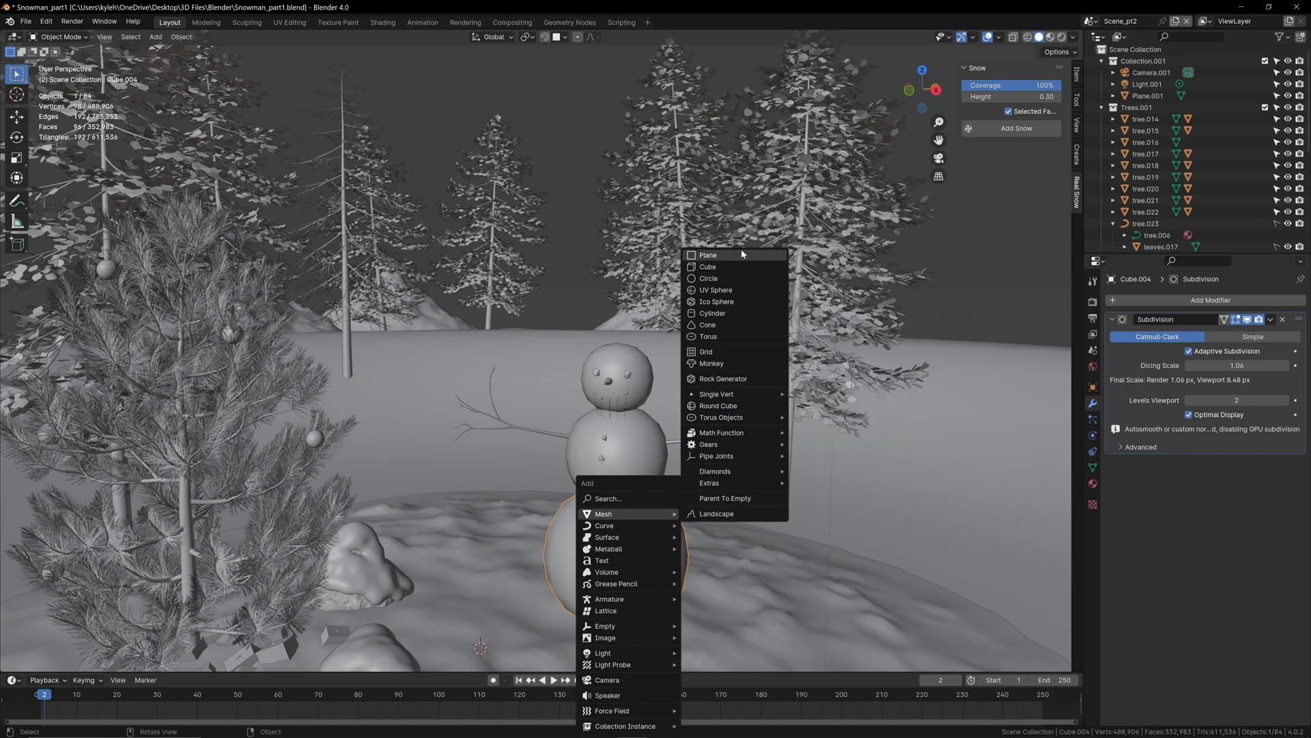
{"action": "left_click", "coordinate": [713, 313]}
Step: Move the cylinder above the snowman, scale it to about 0.226, and set its height along Z so it sits on the head
{"action": "key", "text": "g"}
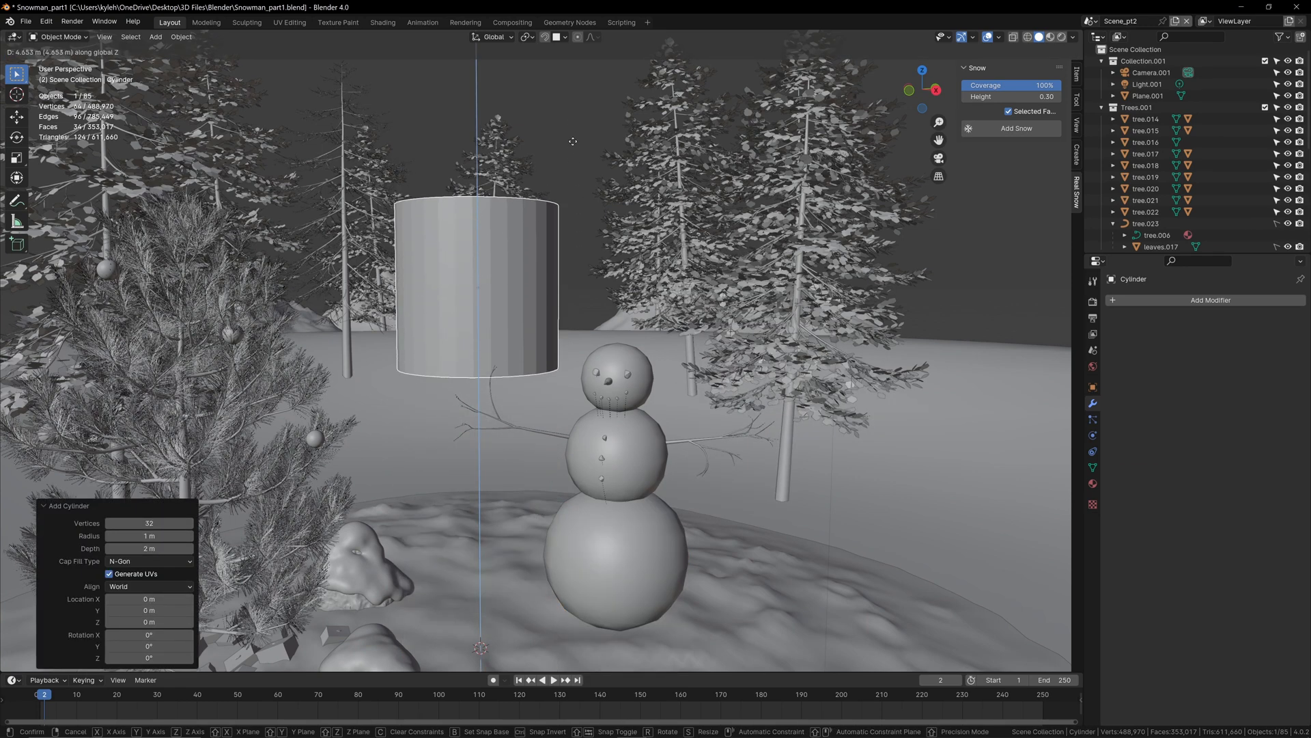
{"action": "left_click", "coordinate": [754, 153]}
{"action": "key", "text": "s"}
{"action": "left_click", "coordinate": [628, 250]}
{"action": "key", "text": "g"}
{"action": "key", "text": "z"}
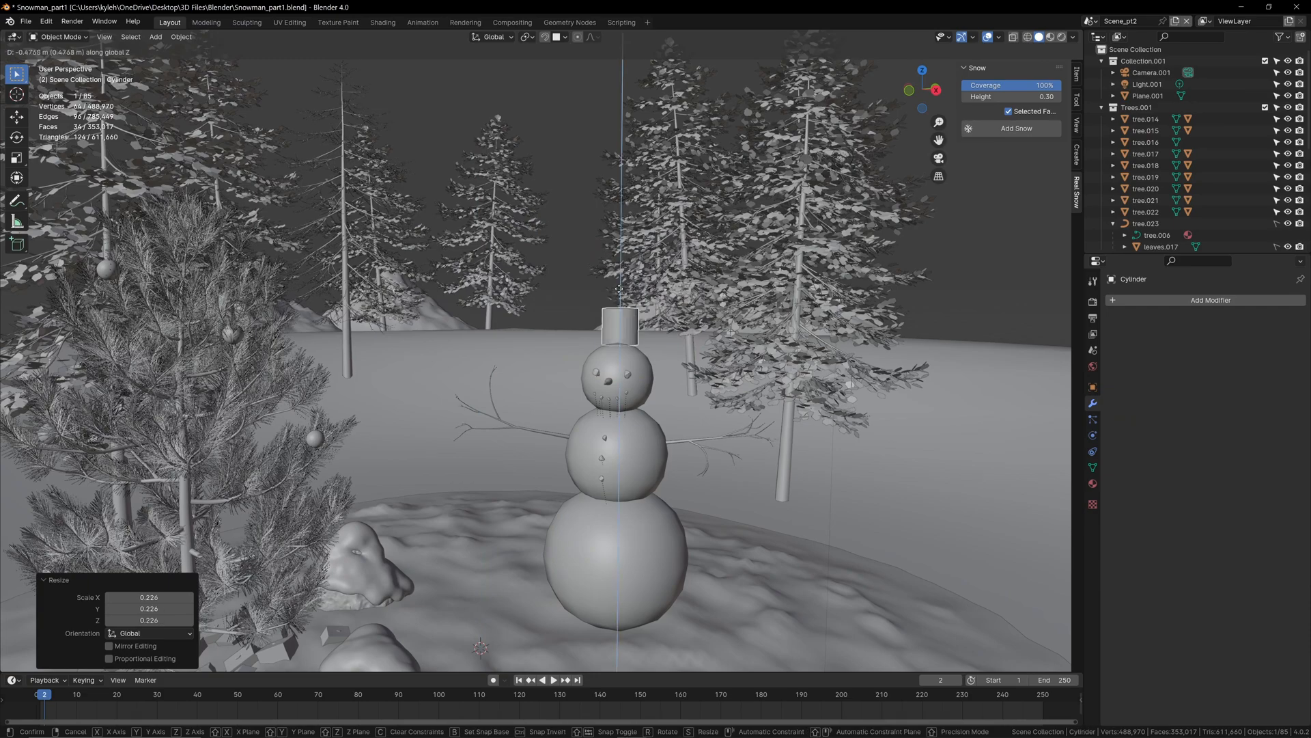
{"action": "left_click", "coordinate": [635, 294]}
Step: Center the hat cylinder over the snowman's head in top view
{"action": "scroll", "coordinate": [649, 336], "scroll_direction": "up", "scroll_amount": 1}
{"action": "middle_click_drag", "start_coordinate": [649, 335], "coordinate": [533, 330]}
{"action": "key", "text": "KP_7"}
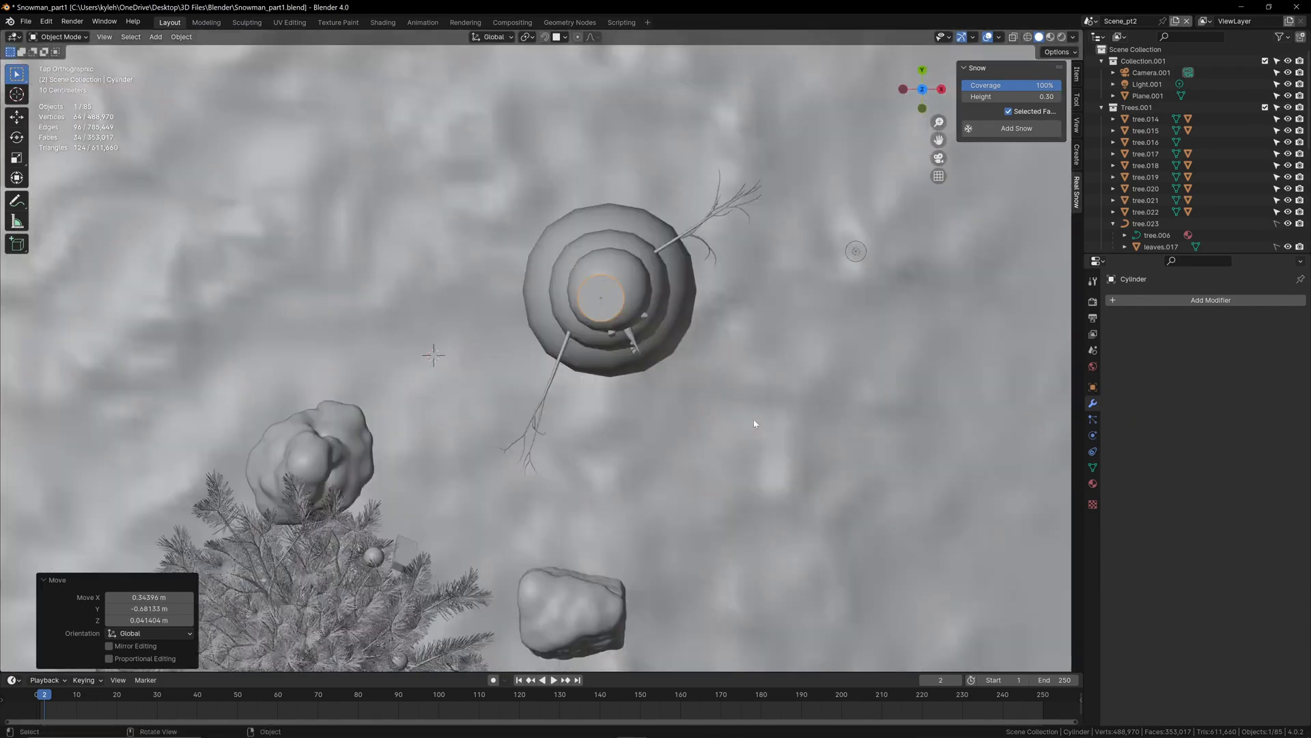
{"action": "key", "text": "g"}
{"action": "left_click", "coordinate": [629, 305]}
{"action": "middle_click_drag", "start_coordinate": [724, 475], "coordinate": [709, 381]}
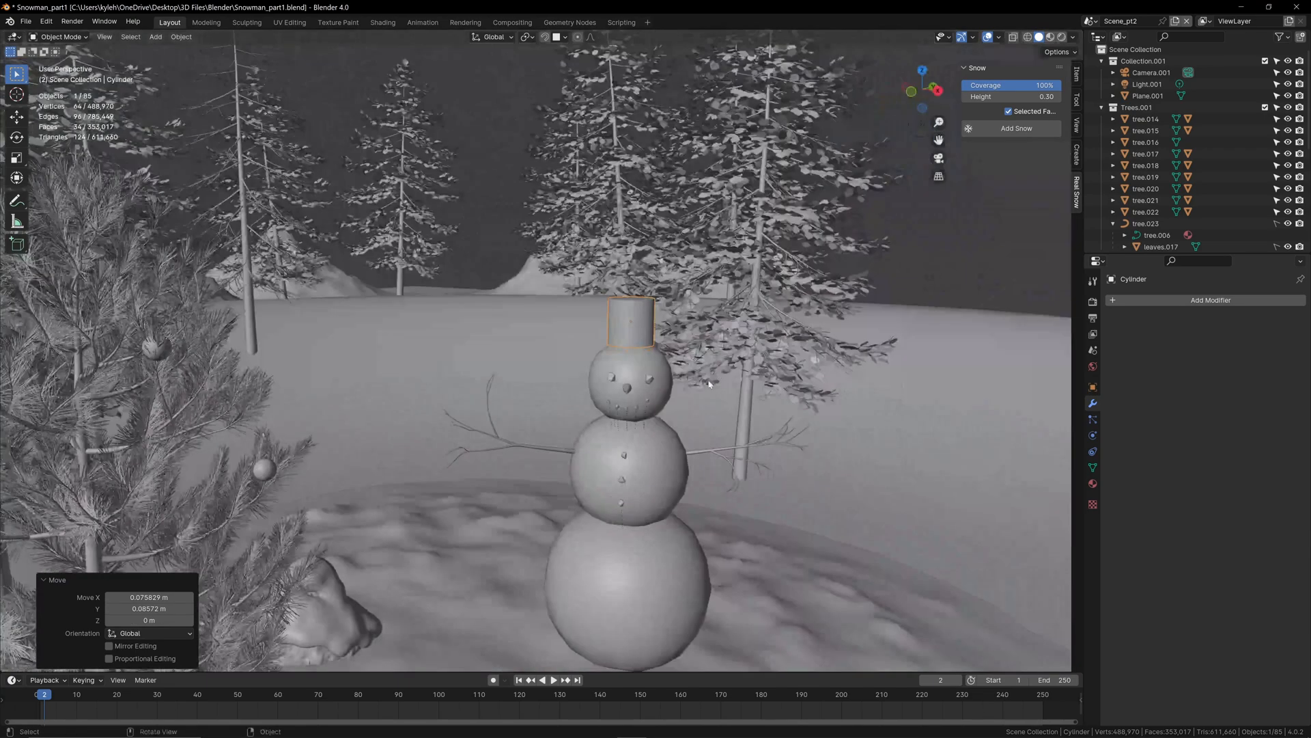
Step: Apply Shade Auto Smooth to the hat cylinder
{"action": "scroll", "coordinate": [673, 383], "scroll_direction": "up", "scroll_amount": 3}
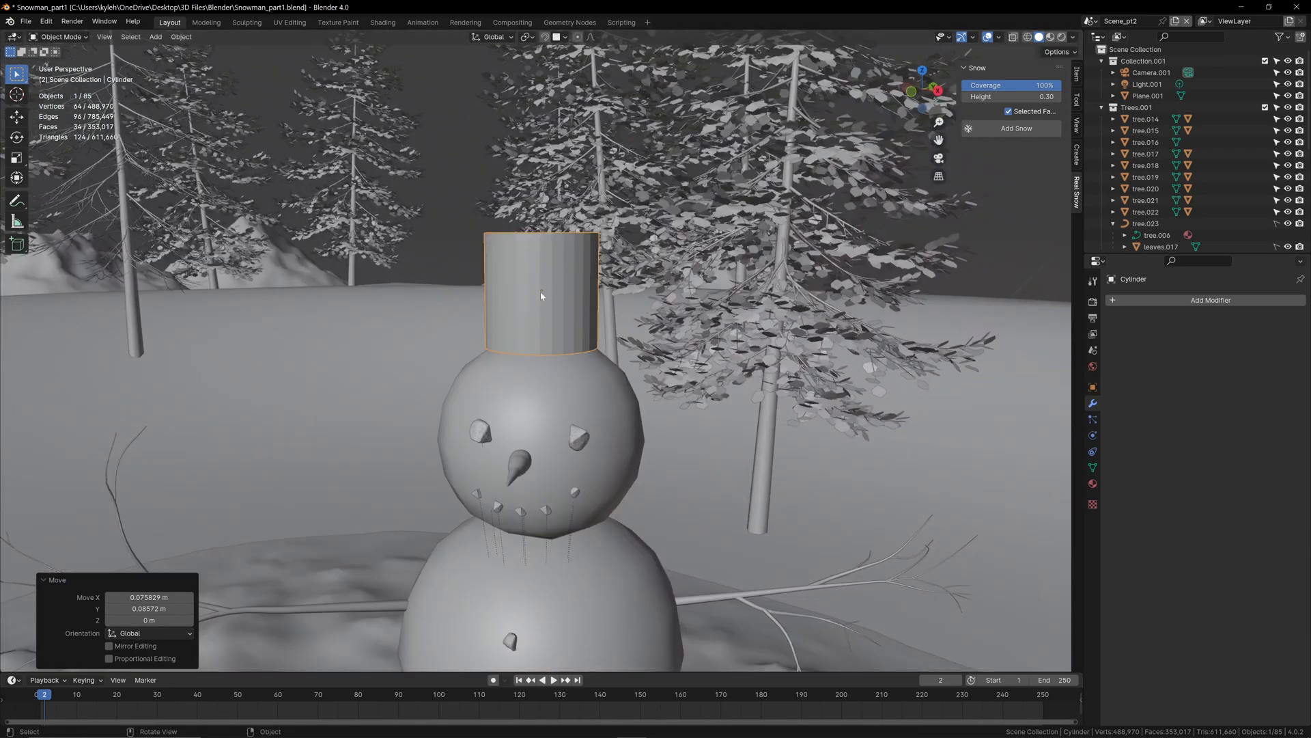
{"action": "right_click", "coordinate": [539, 292]}
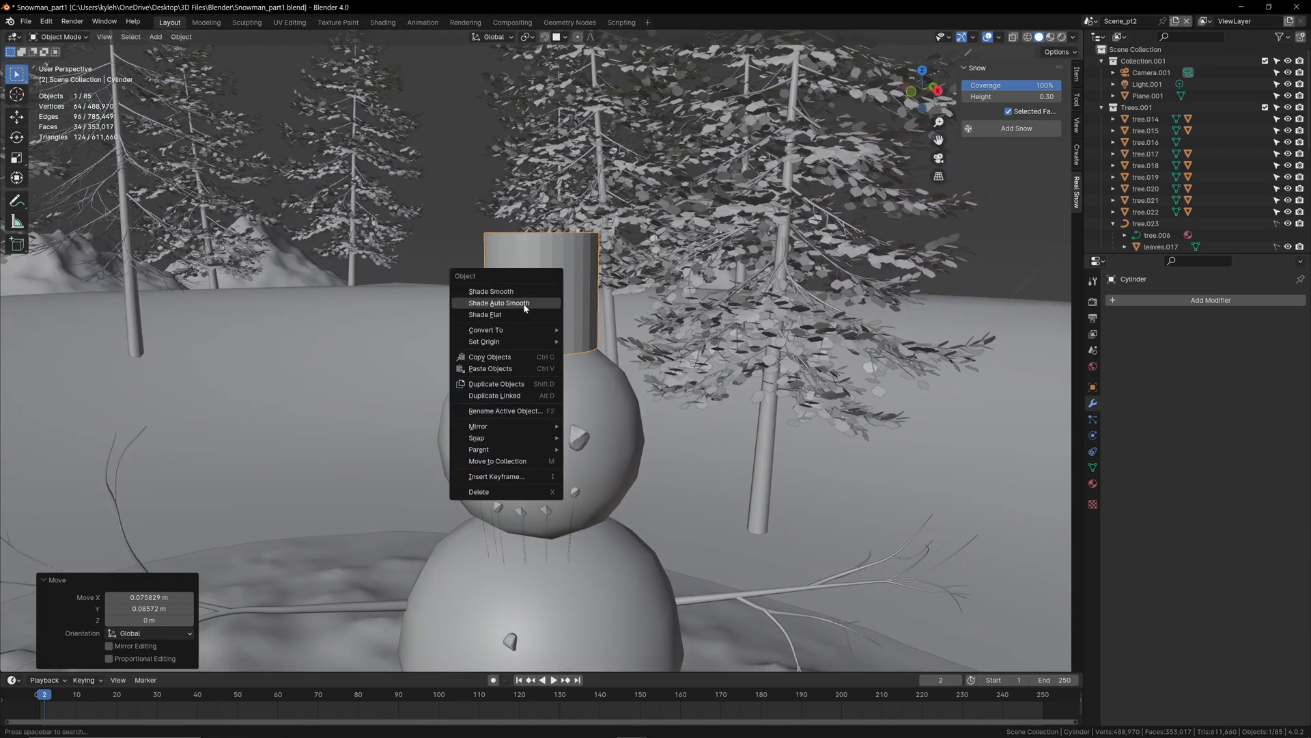
{"action": "left_click", "coordinate": [525, 303]}
Step: Cut one edge loop around the hat cylinder and slide it down close to the bottom rim
{"action": "scroll", "coordinate": [618, 263], "scroll_direction": "down", "scroll_amount": 1}
{"action": "scroll", "coordinate": [578, 295], "scroll_direction": "up", "scroll_amount": 3}
{"action": "key", "text": "Tab"}
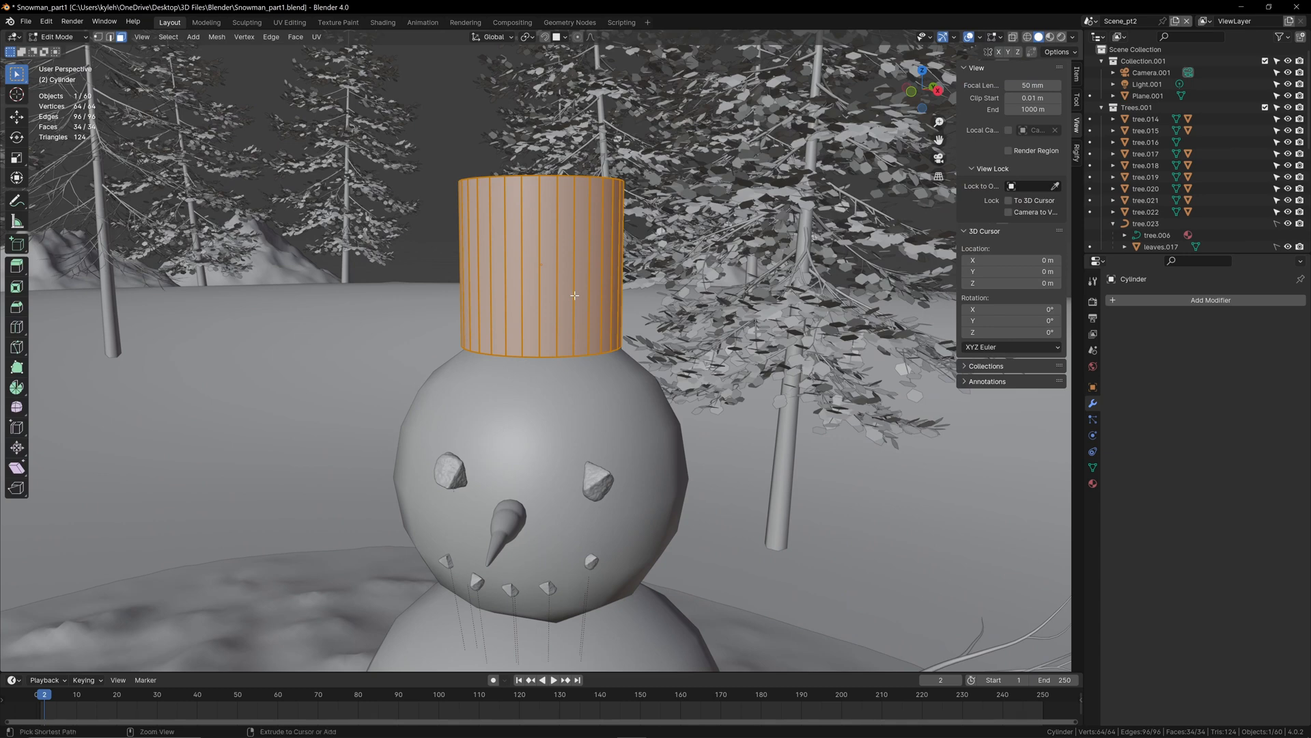
{"action": "key", "text": "ctrl+r"}
{"action": "left_click", "coordinate": [575, 295]}
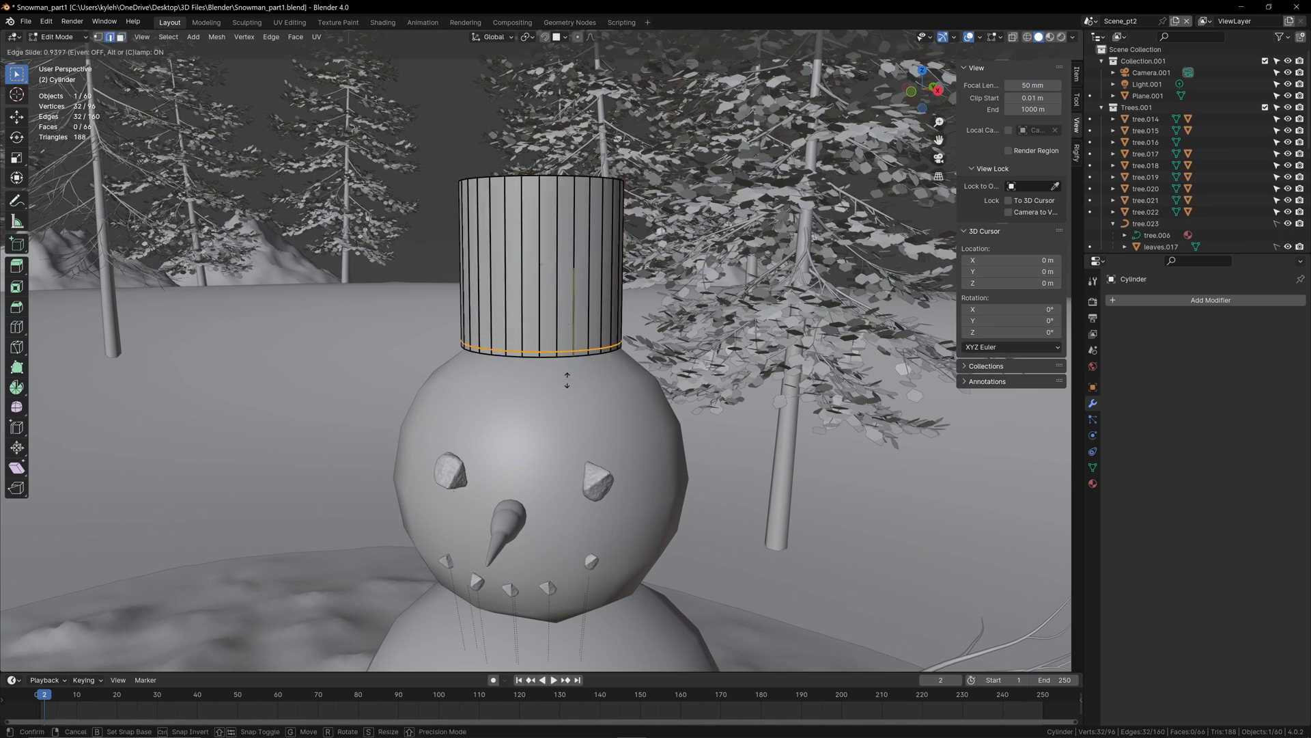
{"action": "left_click", "coordinate": [567, 380]}
Step: Select the thin ring of faces at the hat's base and extrude it outward at a scale of 1.650 as the brim
{"action": "scroll", "coordinate": [567, 379], "scroll_direction": "up", "scroll_amount": 2}
{"action": "key", "text": "3"}
{"action": "left_click", "coordinate": [523, 356]}
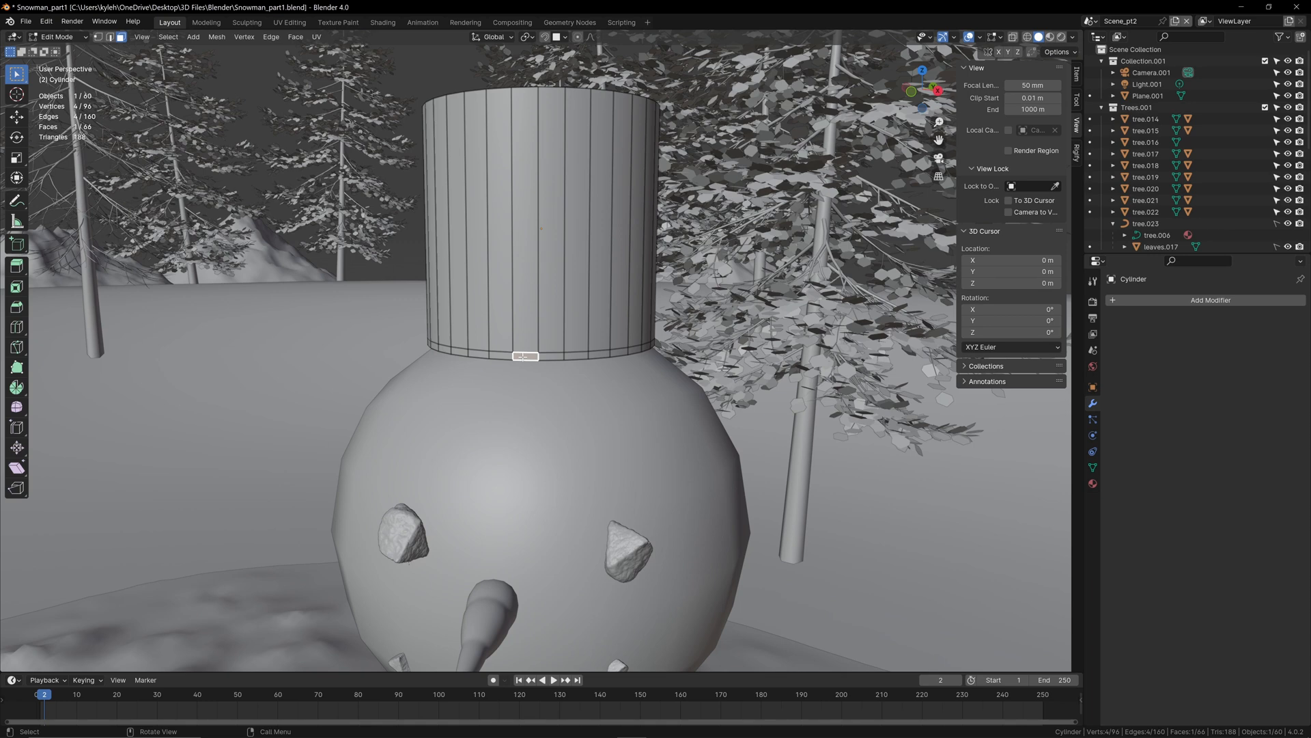
{"action": "left_click", "coordinate": [523, 357], "text": "alt"}
{"action": "left_click", "coordinate": [547, 359], "text": "alt"}
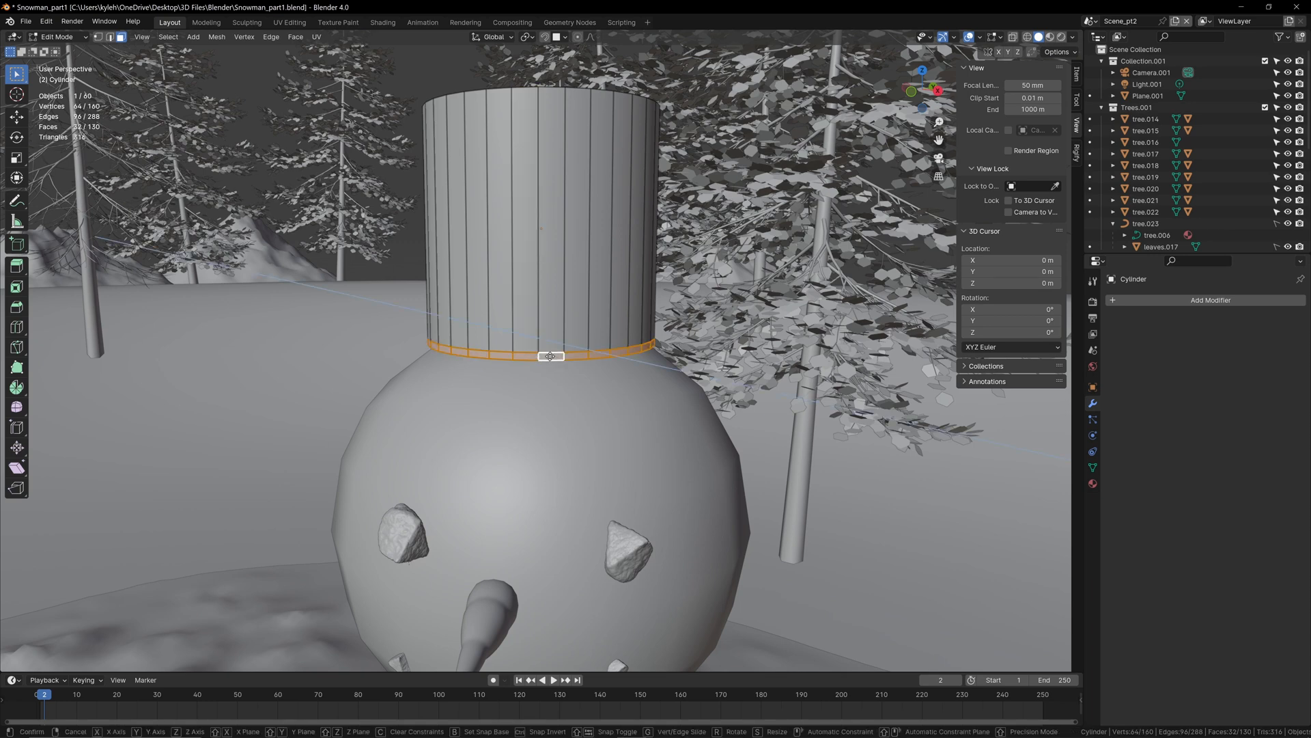
{"action": "key", "text": "e"}
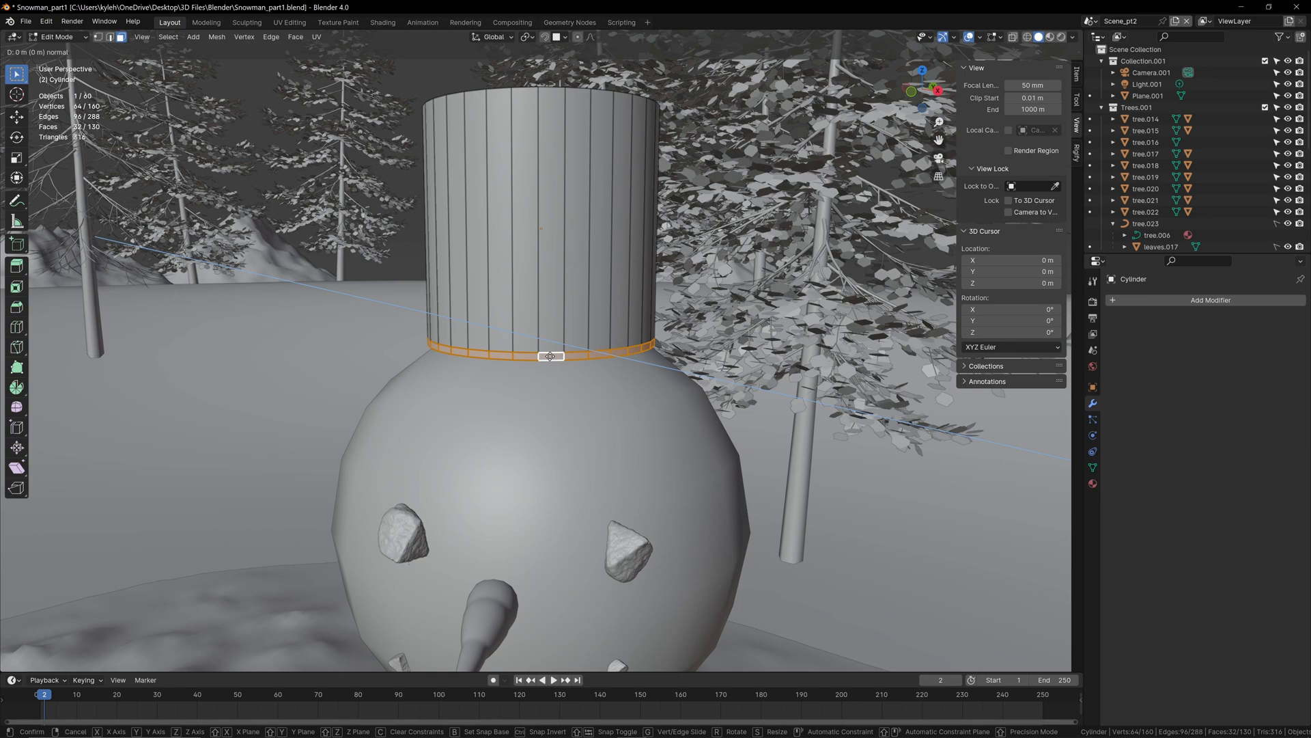
{"action": "key", "text": "s"}
{"action": "left_click", "coordinate": [567, 358]}
{"action": "middle_click_drag", "start_coordinate": [635, 395], "coordinate": [606, 383]}
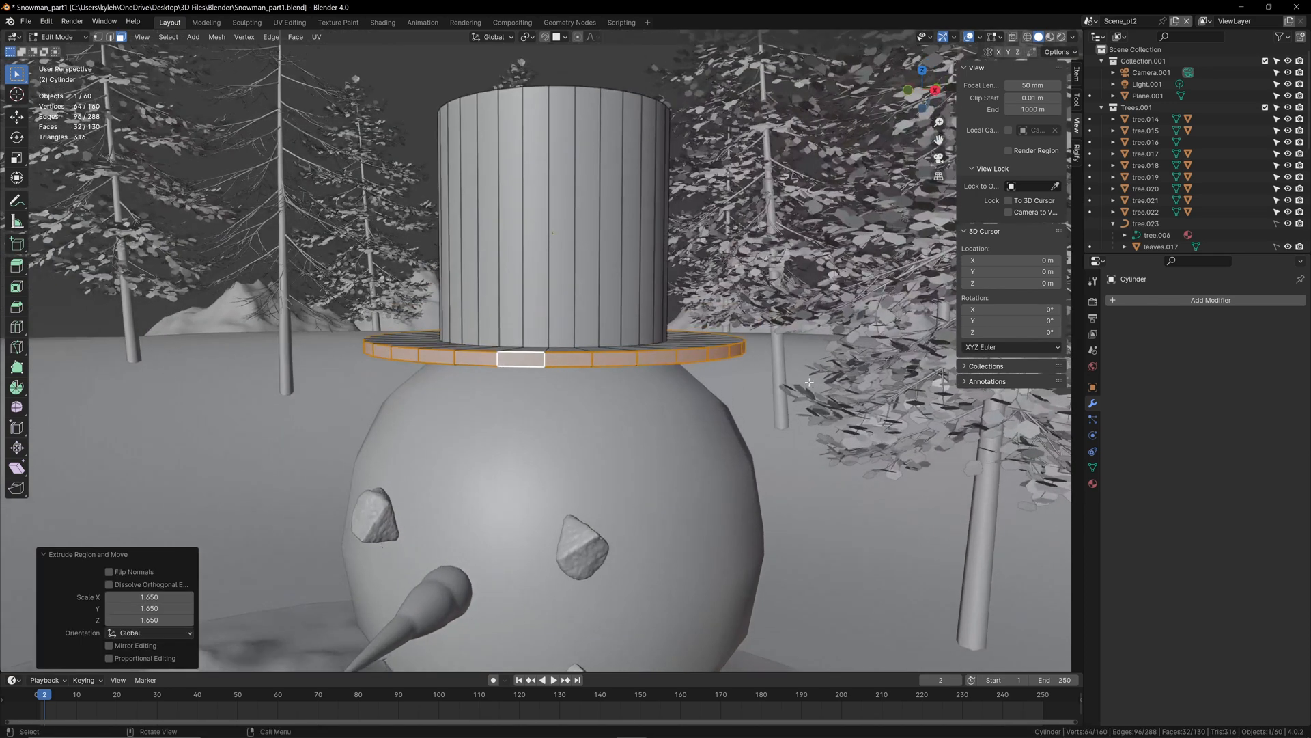
{"action": "left_click", "coordinate": [809, 382]}
Step: Cut an edge loop around the hat's crown and slide it down above the brim to a factor of about 0.664
{"action": "key", "text": "Tab"}
{"action": "scroll", "coordinate": [809, 383], "scroll_direction": "down", "scroll_amount": 3}
{"action": "middle_click_drag", "start_coordinate": [550, 328], "coordinate": [583, 325]}
{"action": "key", "text": "Tab"}
{"action": "scroll", "coordinate": [560, 322], "scroll_direction": "up", "scroll_amount": 3}
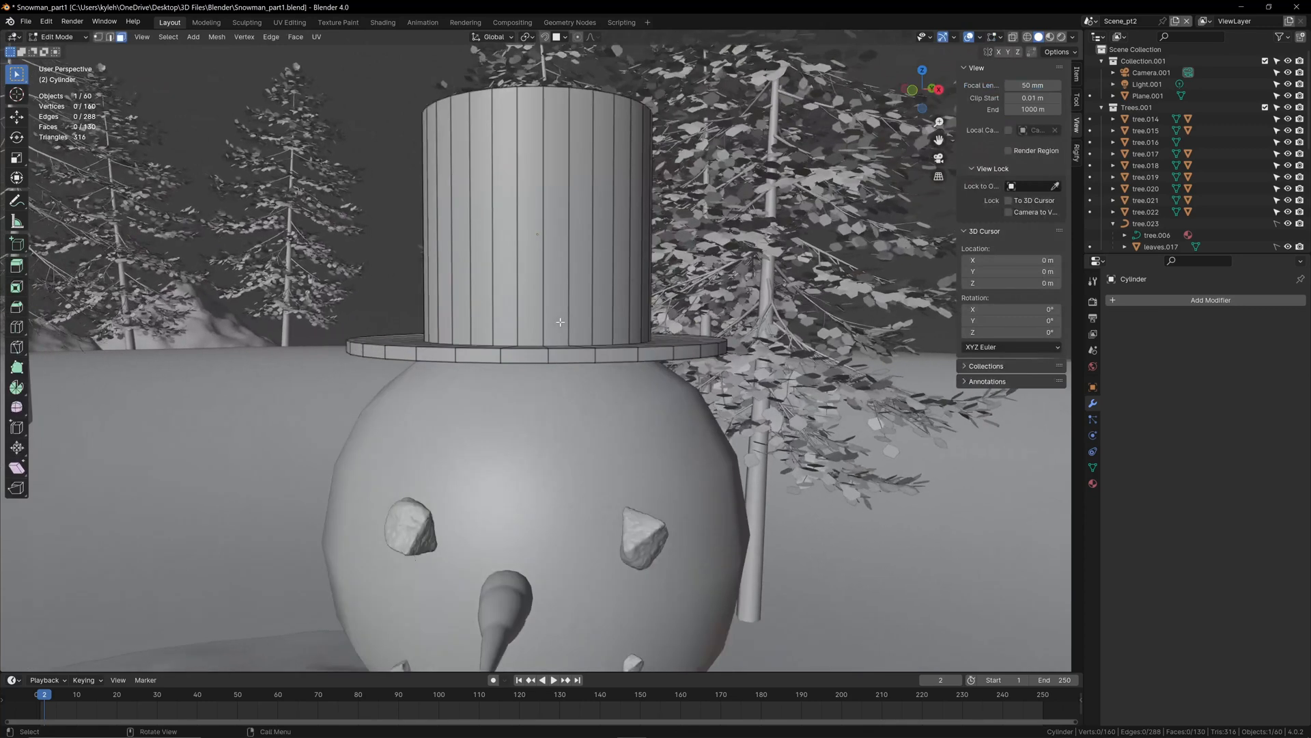
{"action": "key", "text": "ctrl+r"}
{"action": "left_click", "coordinate": [560, 323]}
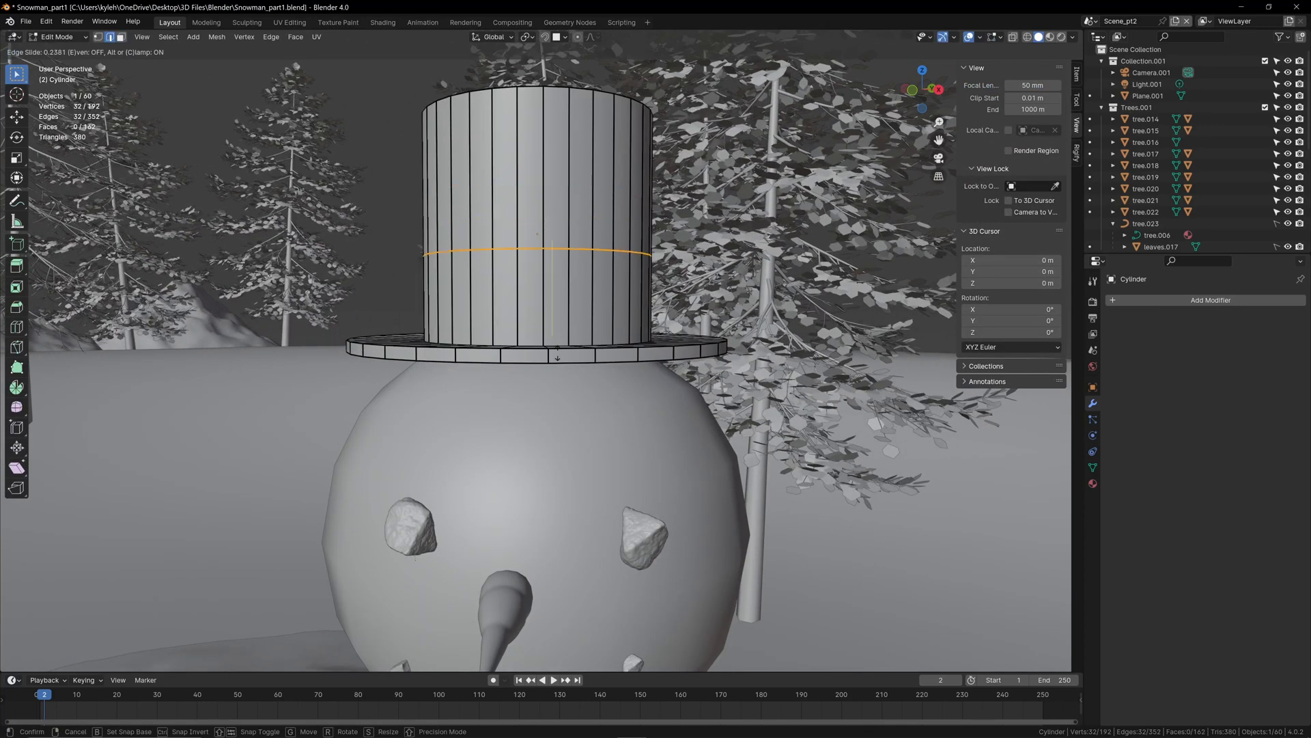
{"action": "left_click", "coordinate": [561, 307]}
Step: Cut a second, centered edge loop between the last loop and the brim to outline a hat band
{"action": "key", "text": "ctrl+r"}
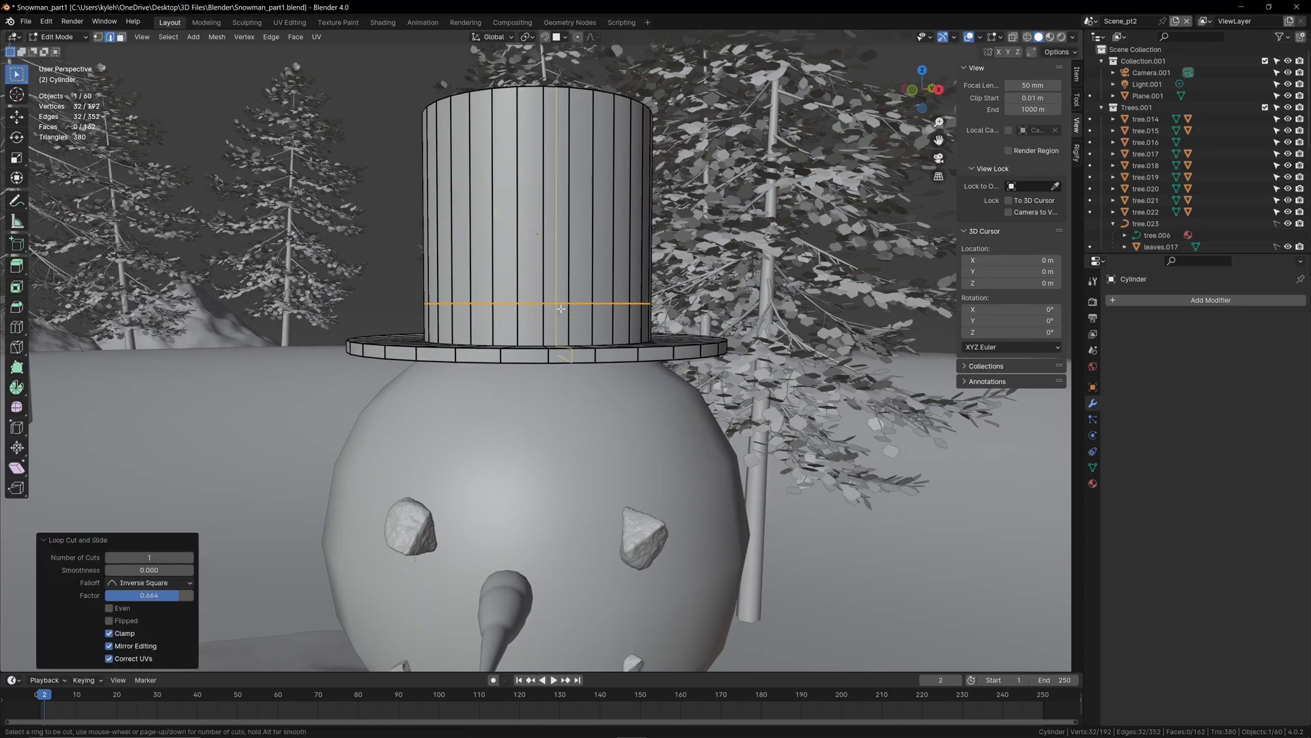
{"action": "left_click", "coordinate": [609, 310]}
{"action": "right_click", "coordinate": [608, 303]}
{"action": "scroll", "coordinate": [608, 303], "scroll_direction": "up", "scroll_amount": 1}
{"action": "left_click", "coordinate": [620, 281]}
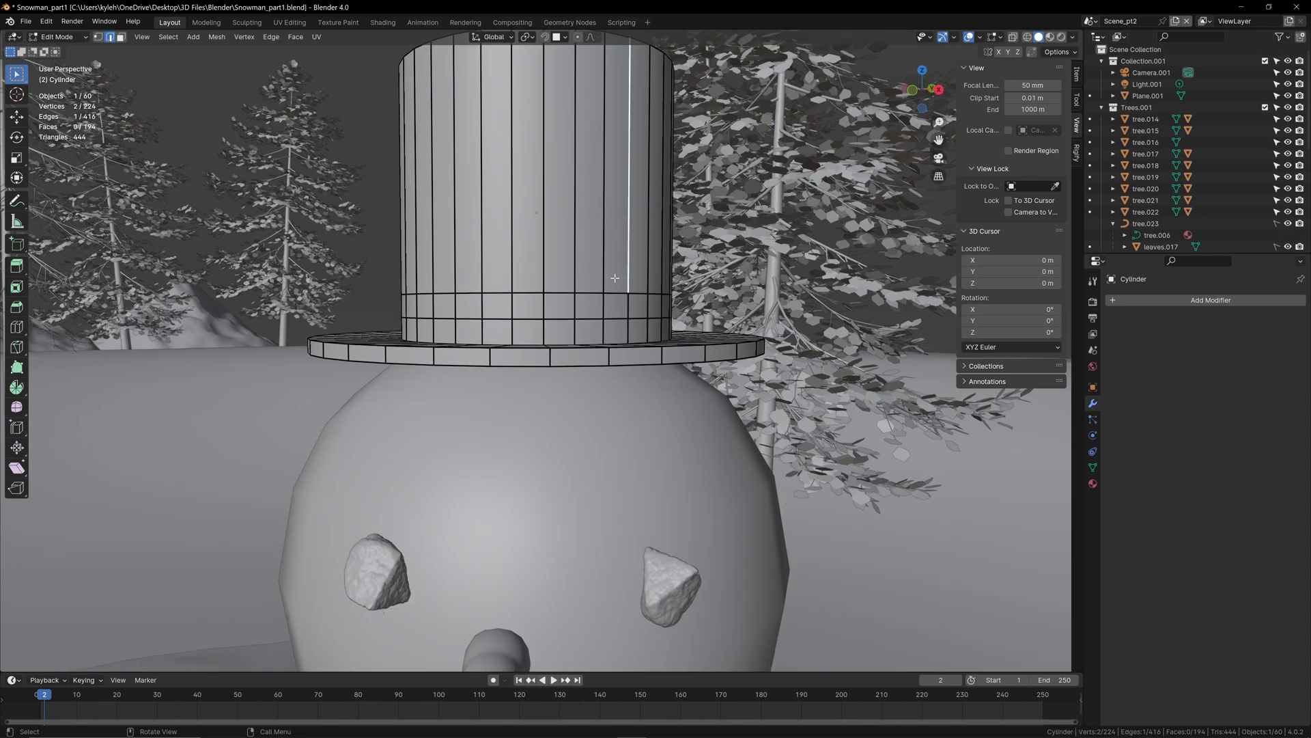
Step: Give the hat the existing Black material and show the viewport in rendered shading
{"action": "left_click", "coordinate": [1093, 483]}
{"action": "left_click", "coordinate": [1114, 364]}
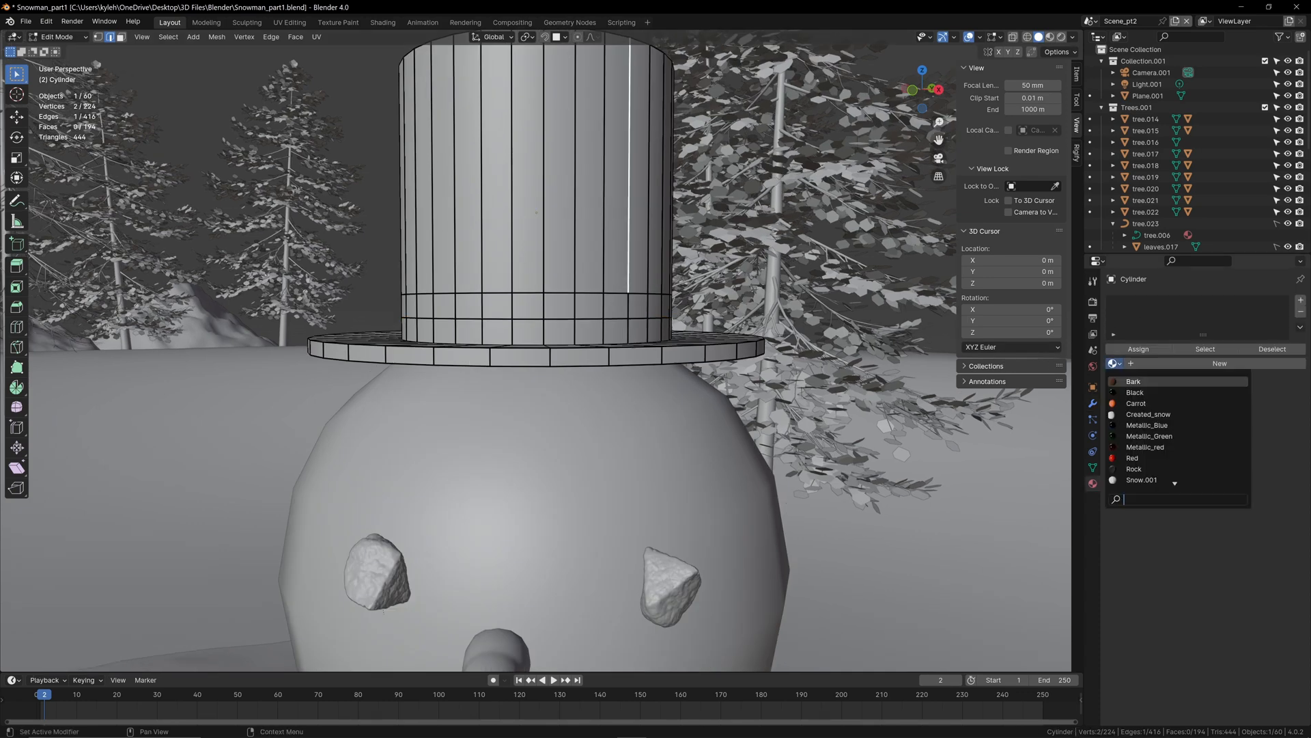
{"action": "left_click", "coordinate": [1136, 393]}
{"action": "key", "text": "z"}
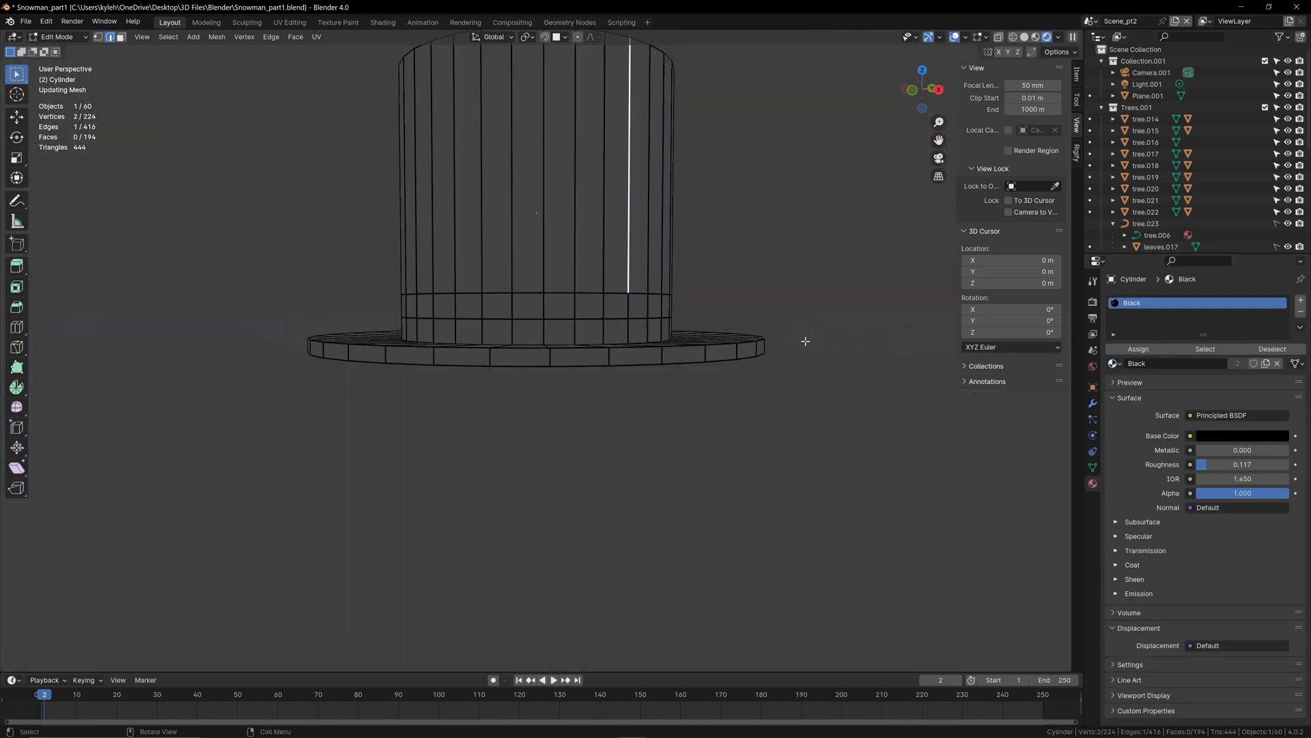
{"action": "left_click", "coordinate": [819, 190]}
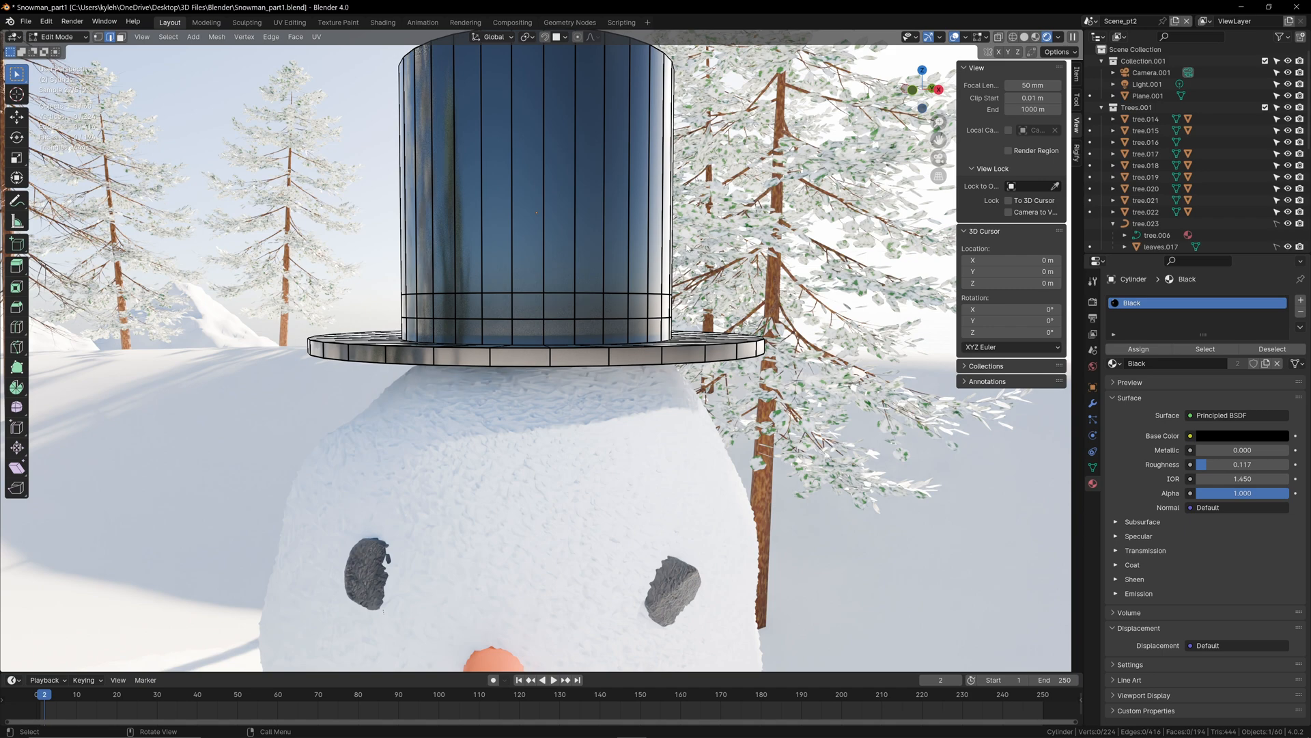
Step: Select the ring of faces forming the hat band and assign it the Metallic_red material in a new slot
{"action": "left_click", "coordinate": [512, 302], "text": "alt"}
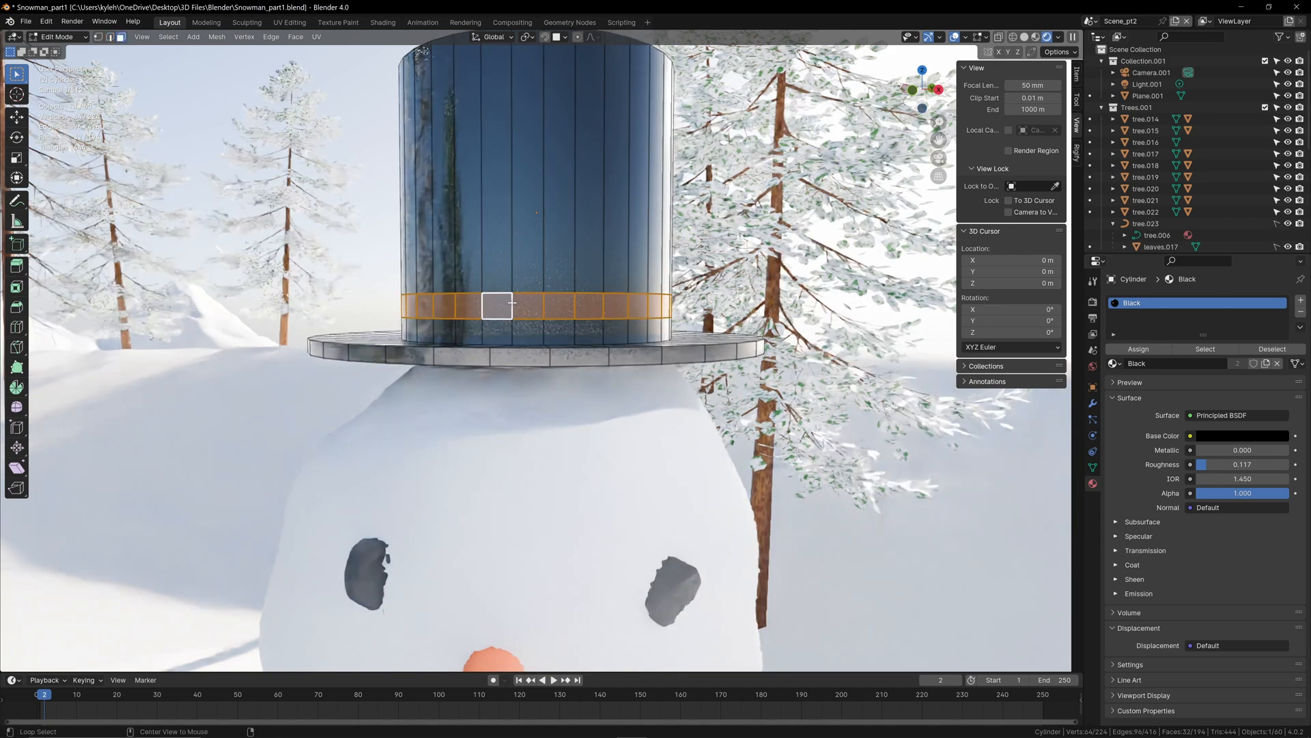
{"action": "left_click", "coordinate": [1301, 300]}
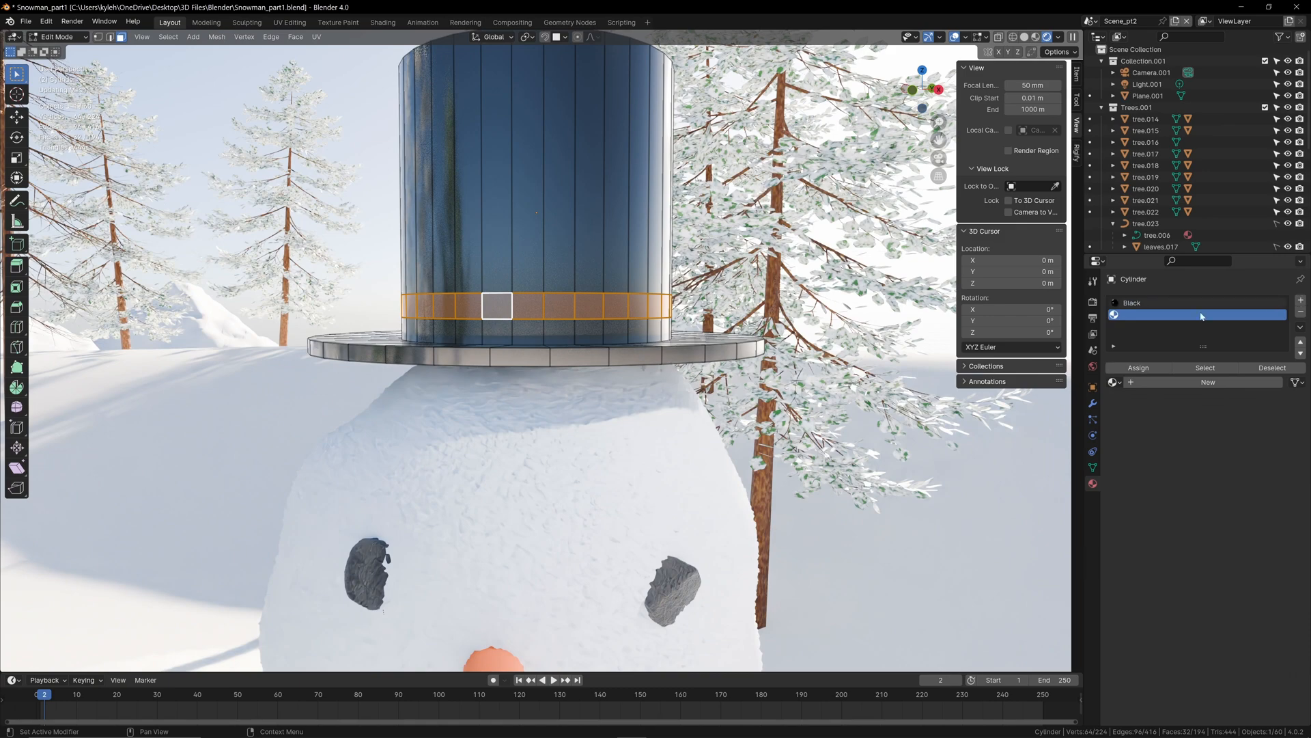
{"action": "left_click", "coordinate": [1115, 383]}
{"action": "left_click", "coordinate": [1169, 471]}
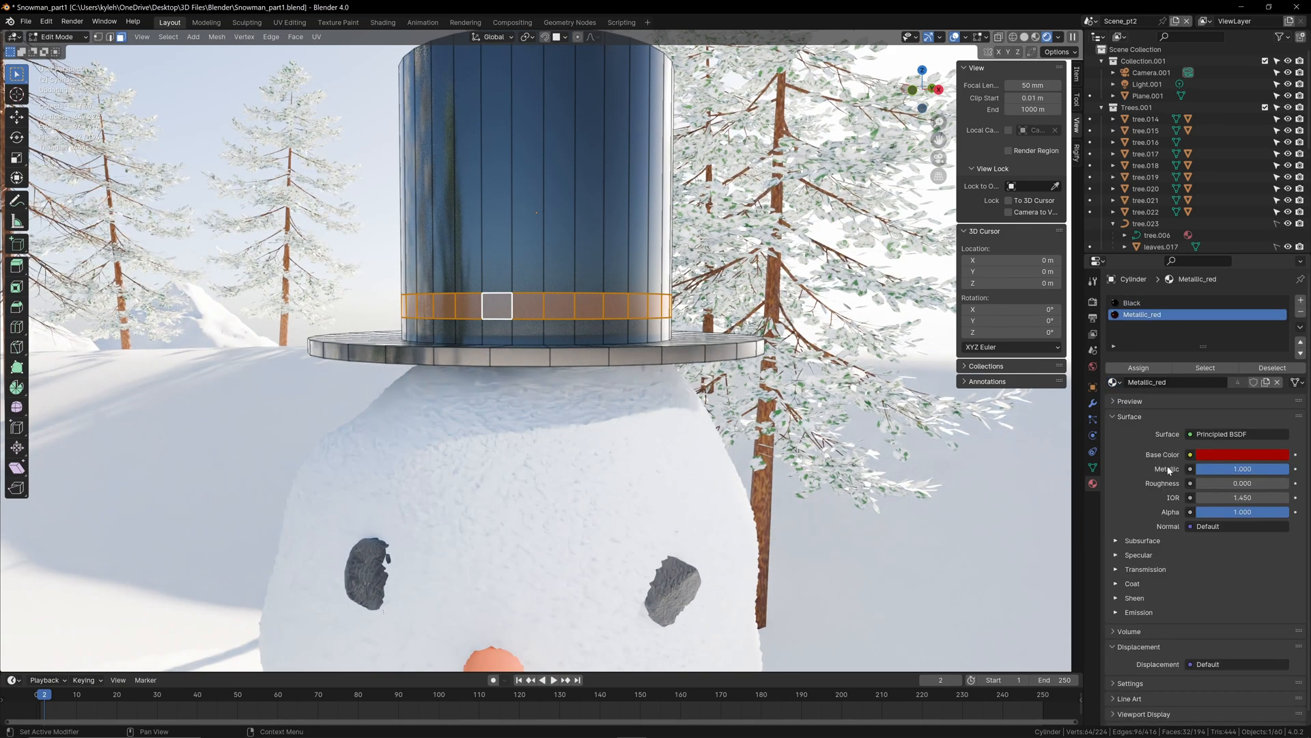
{"action": "left_click", "coordinate": [1141, 370]}
{"action": "key", "text": "alt+a"}
{"action": "scroll", "coordinate": [536, 358], "scroll_direction": "down", "scroll_amount": 3}
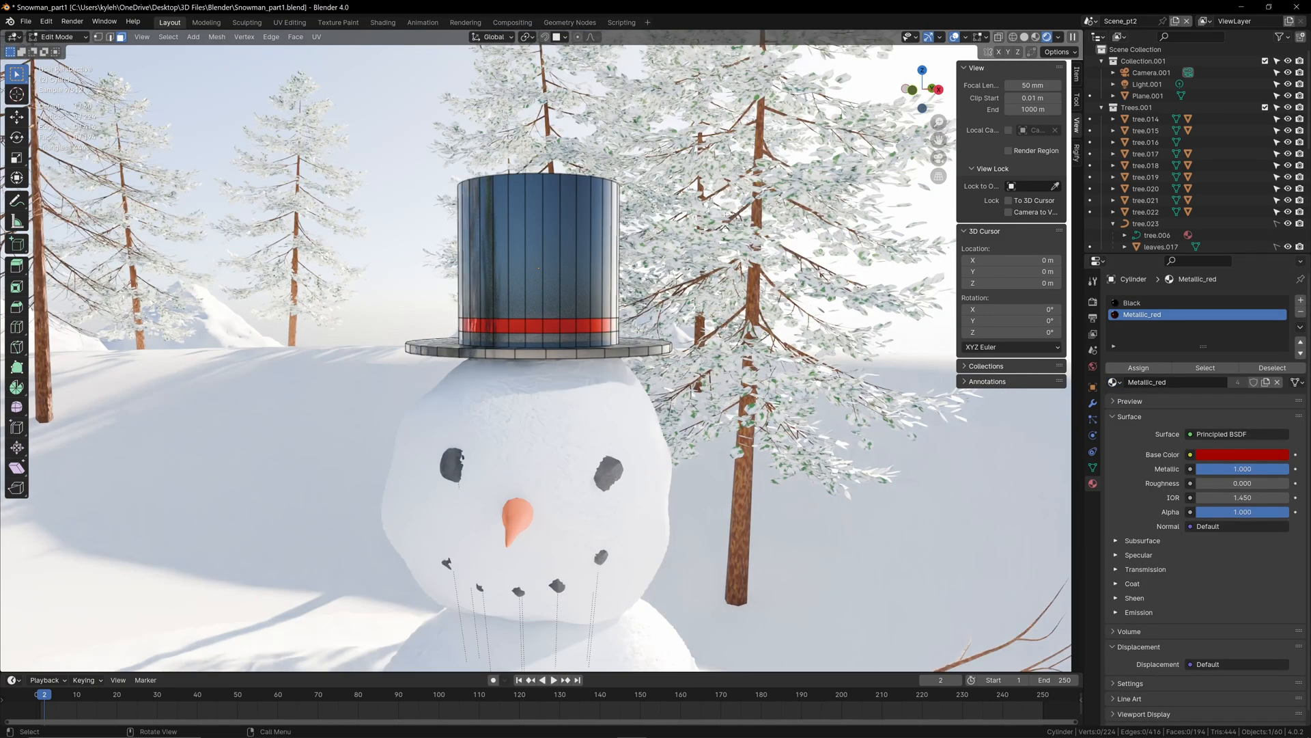
Step: Enable proportional editing for the hat mesh and look over its falloff options
{"action": "middle_click_drag", "start_coordinate": [608, 307], "coordinate": [628, 290]}
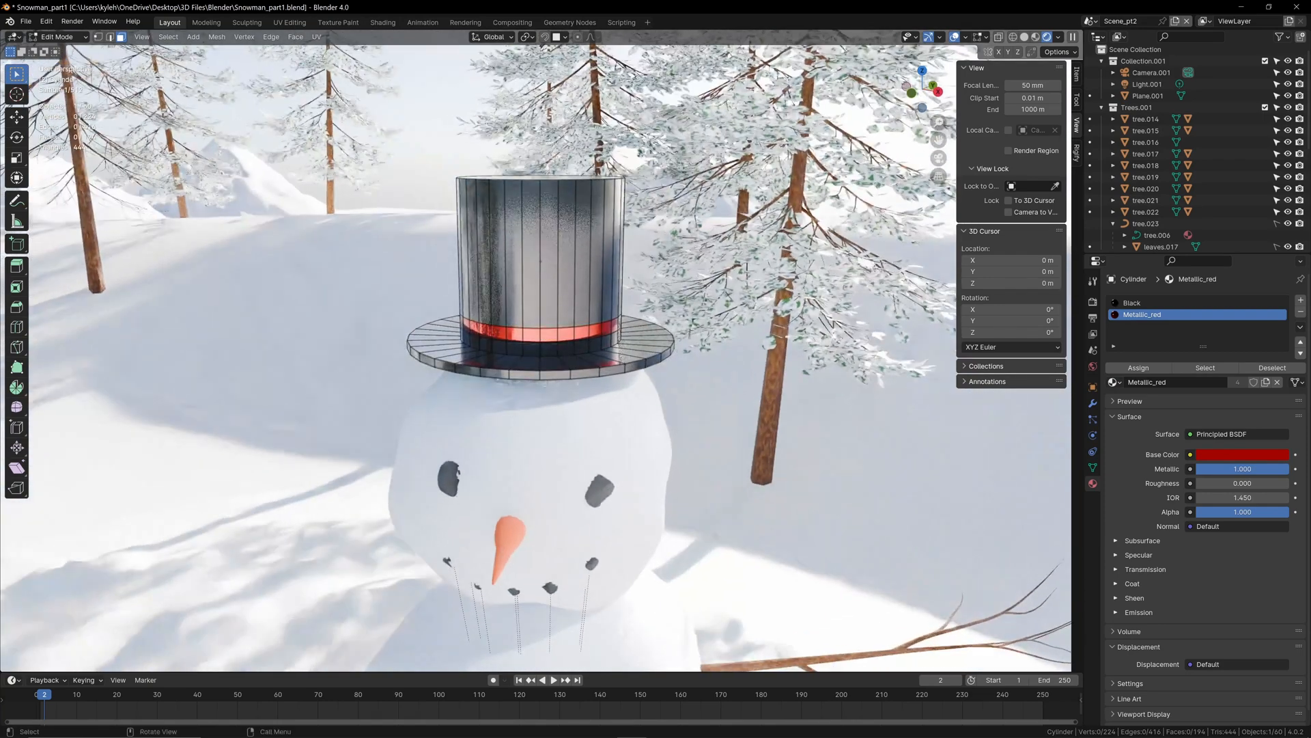
{"action": "left_click", "coordinate": [577, 38]}
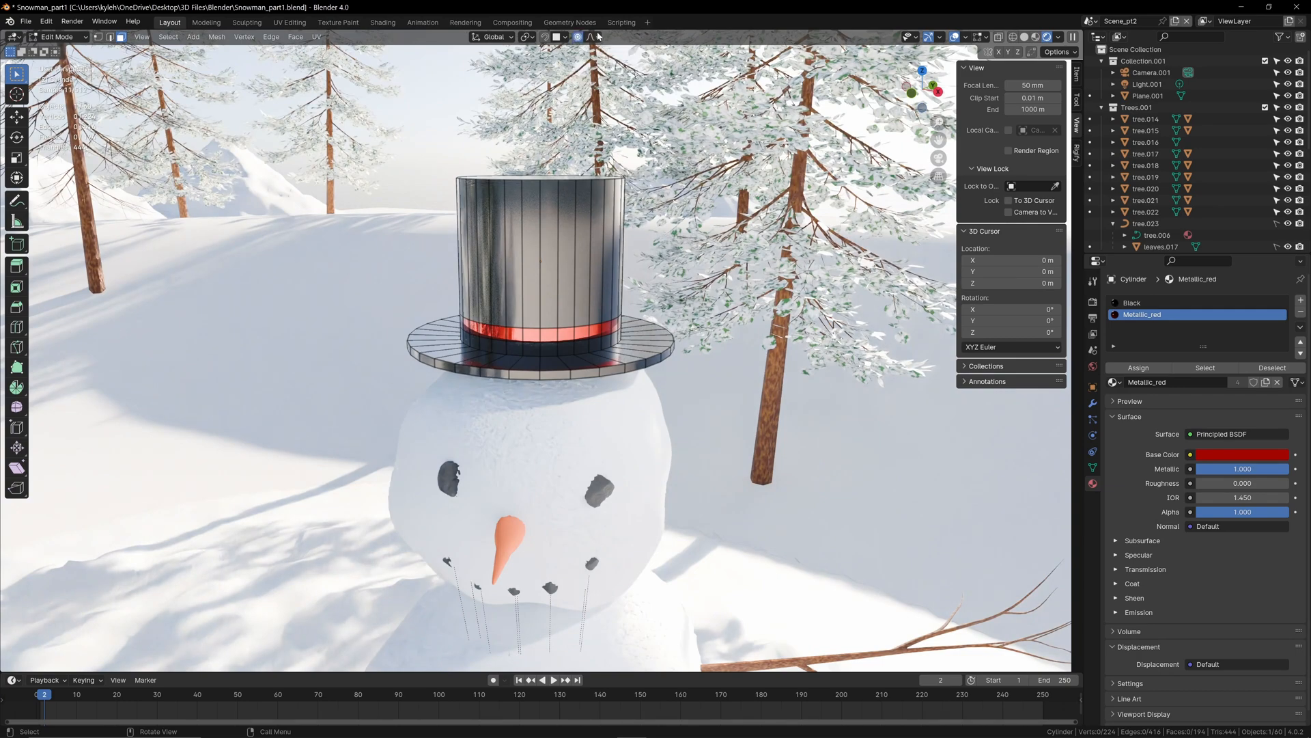
{"action": "middle_click_drag", "start_coordinate": [673, 416], "coordinate": [659, 338]}
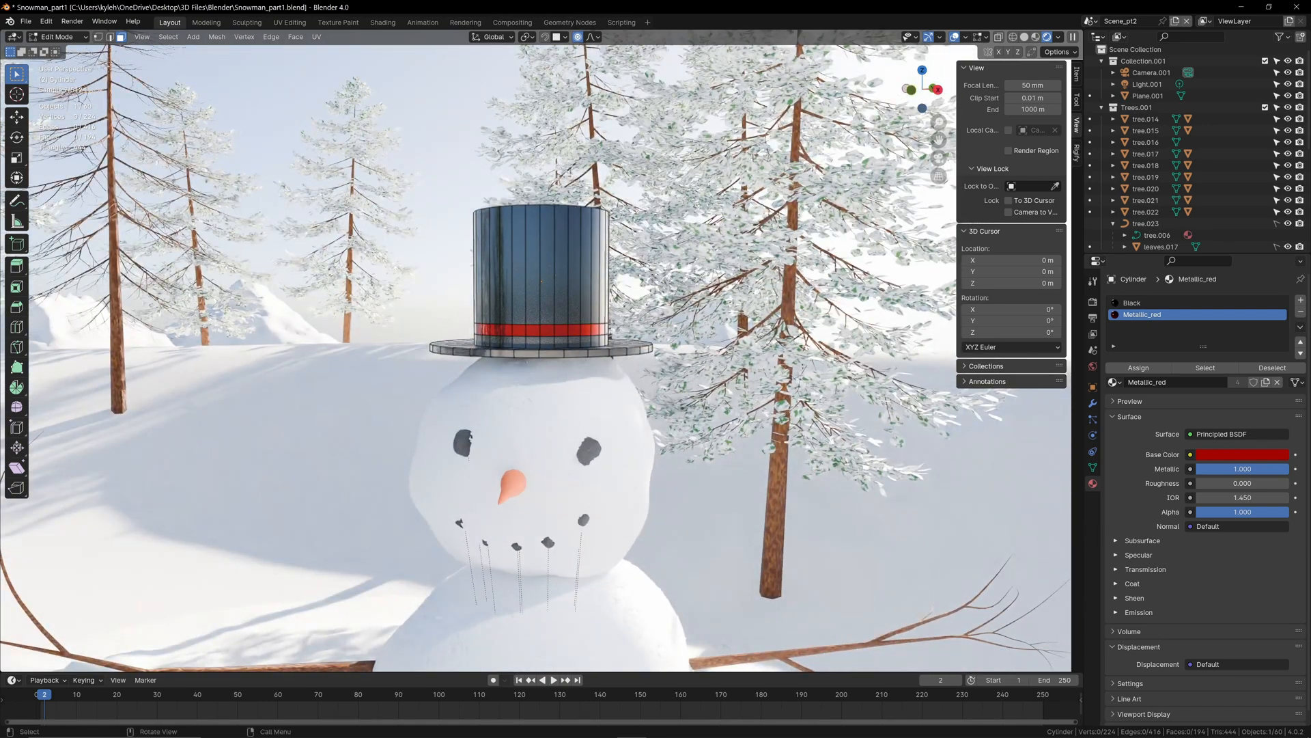
{"action": "left_click", "coordinate": [591, 37]}
{"action": "left_click", "coordinate": [601, 37]}
Step: Select the faces at one side of the brim, lower them about 0.016 m with proportional size 0.135, and rotate them 4.91°
{"action": "left_click_drag", "start_coordinate": [675, 318], "coordinate": [635, 381]}
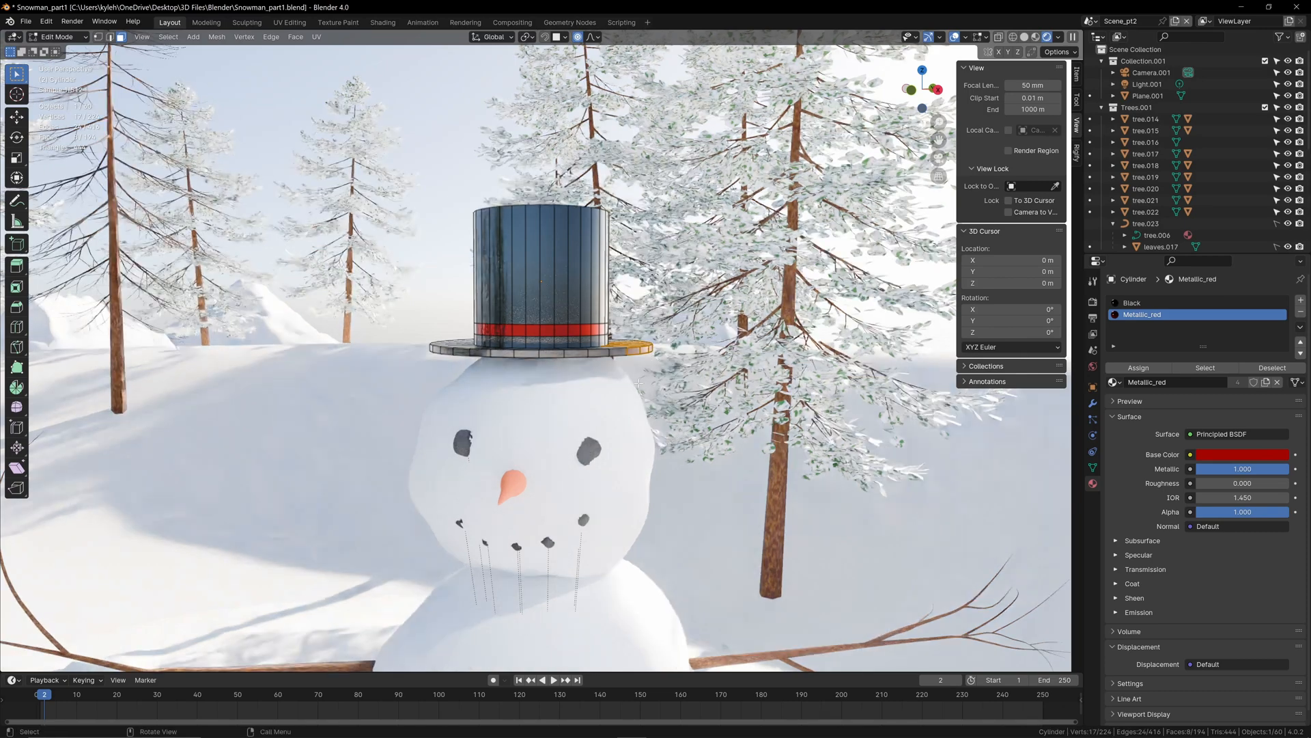
{"action": "key", "text": "g"}
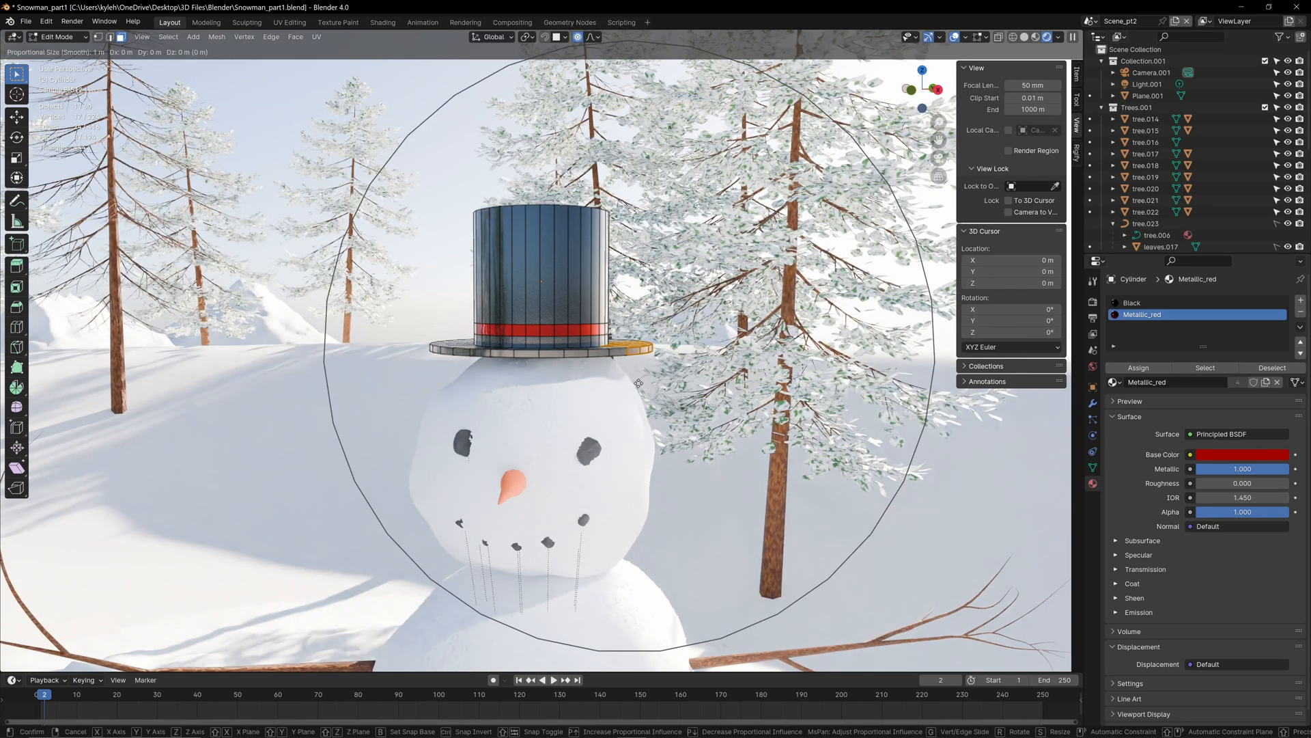
{"action": "scroll", "coordinate": [638, 383], "scroll_direction": "up", "scroll_amount": 4}
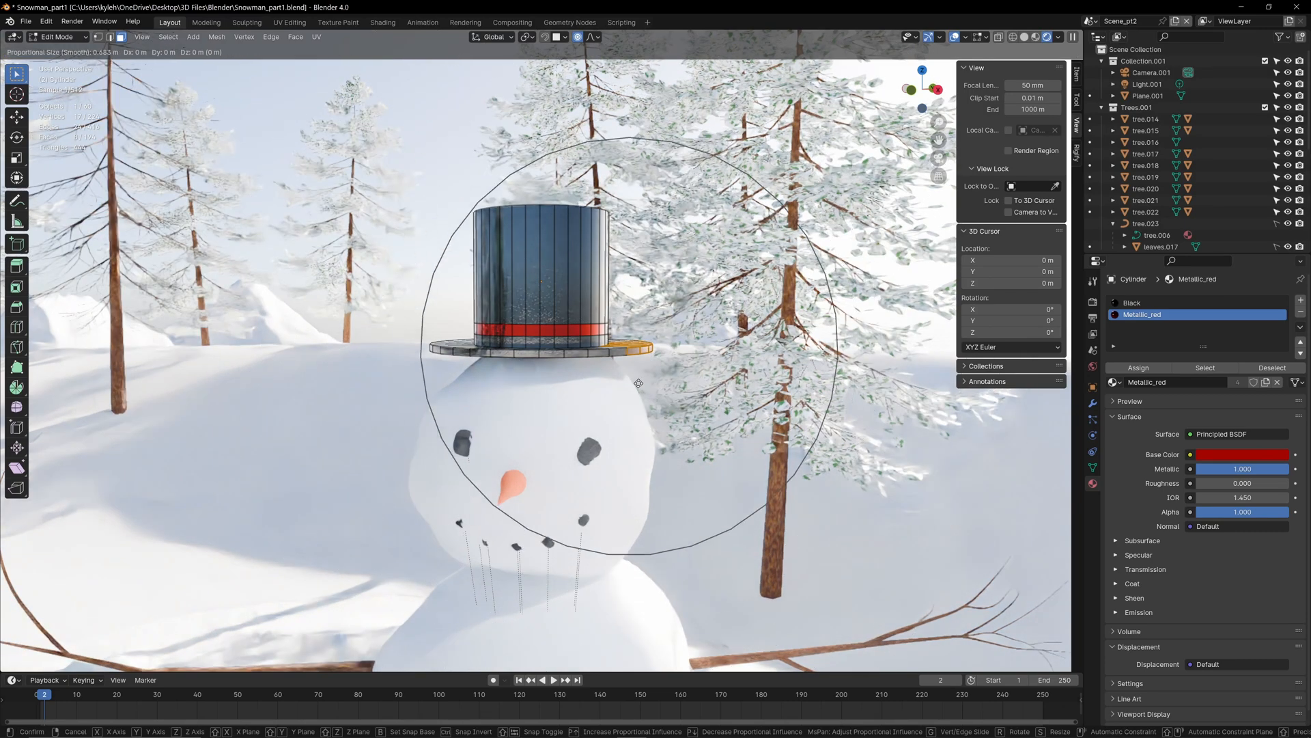
{"action": "scroll", "coordinate": [638, 383], "scroll_direction": "up", "scroll_amount": 12}
{"action": "key", "text": "g"}
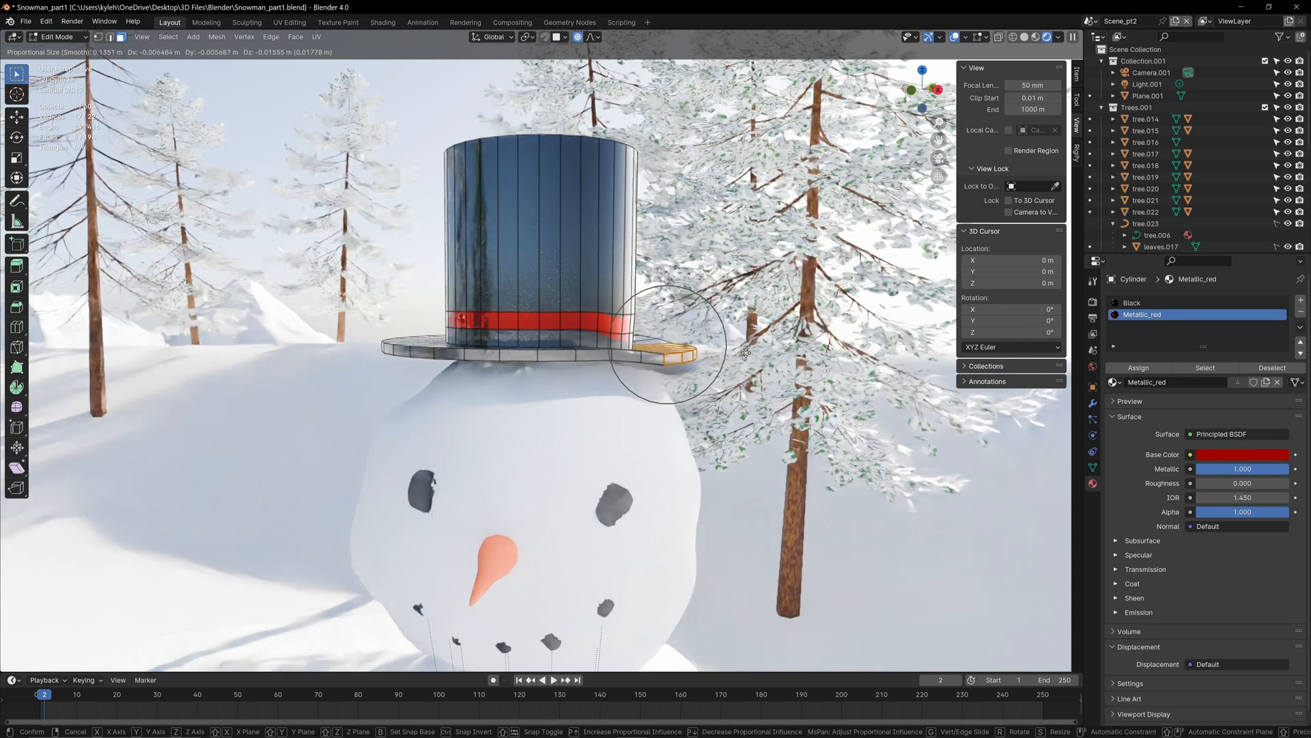
{"action": "left_click", "coordinate": [750, 353]}
{"action": "key", "text": "r"}
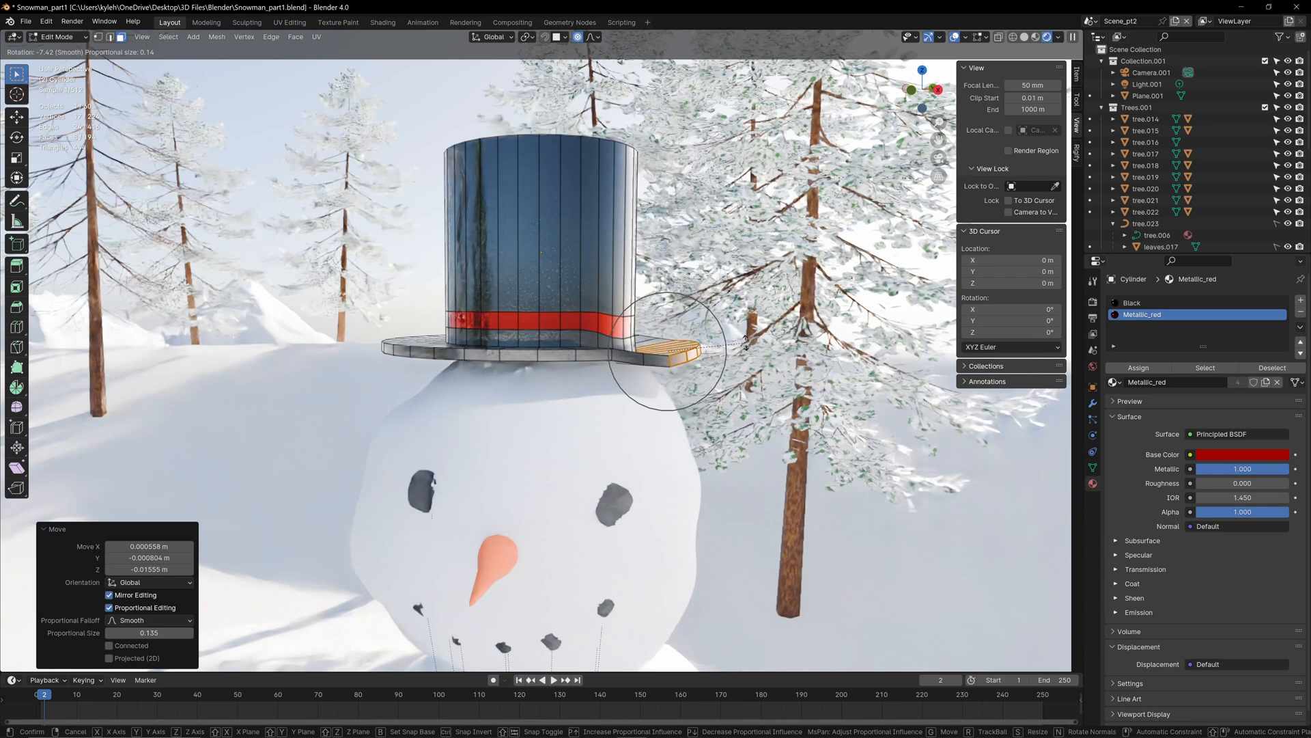
{"action": "left_click", "coordinate": [751, 349]}
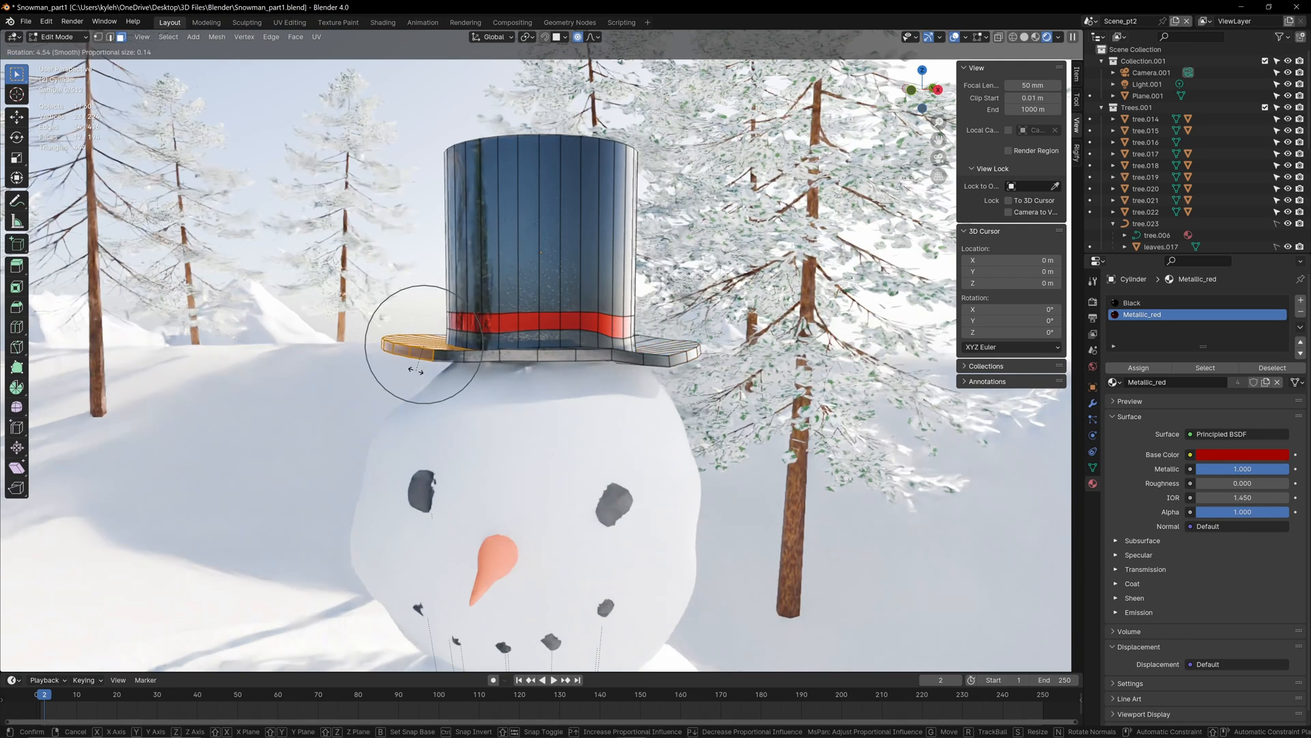
Step: Select the faces at the opposite side of the brim and lower them about 0.011 m with proportional falloff
{"action": "left_click", "coordinate": [416, 369]}
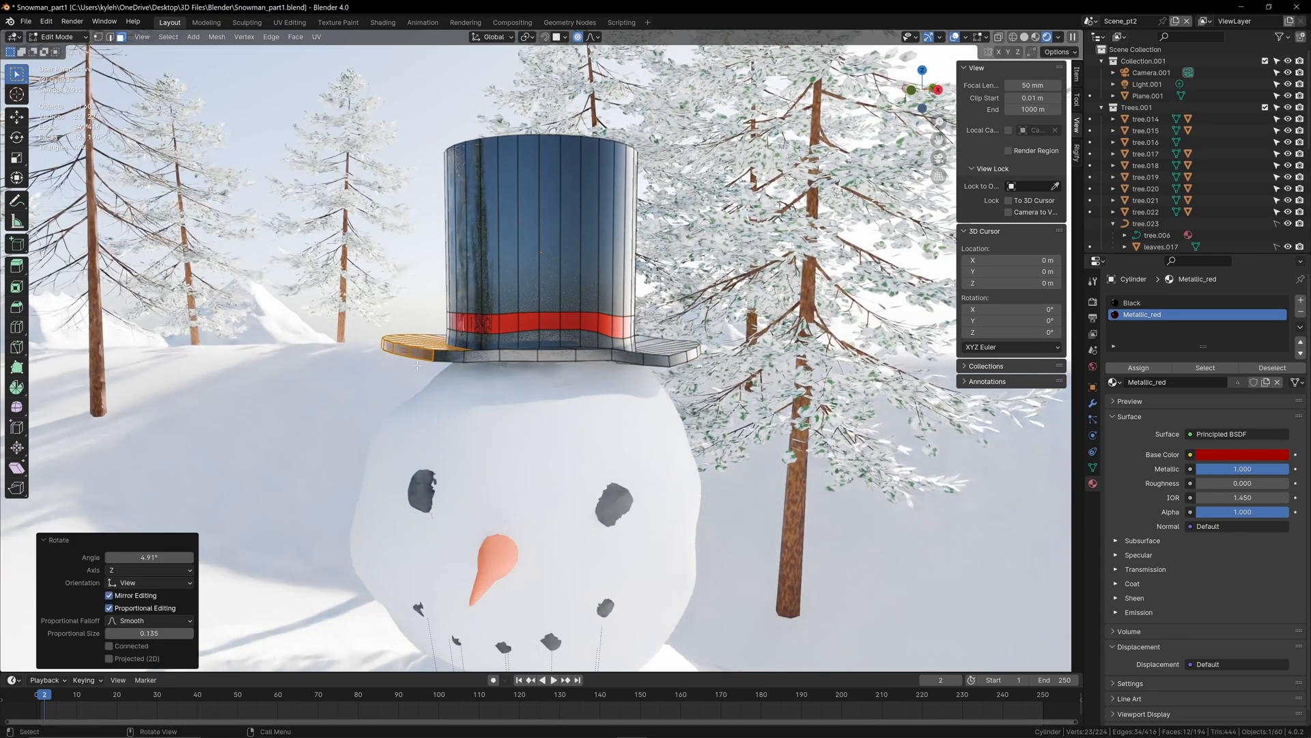
{"action": "key", "text": "g"}
{"action": "left_click", "coordinate": [417, 370]}
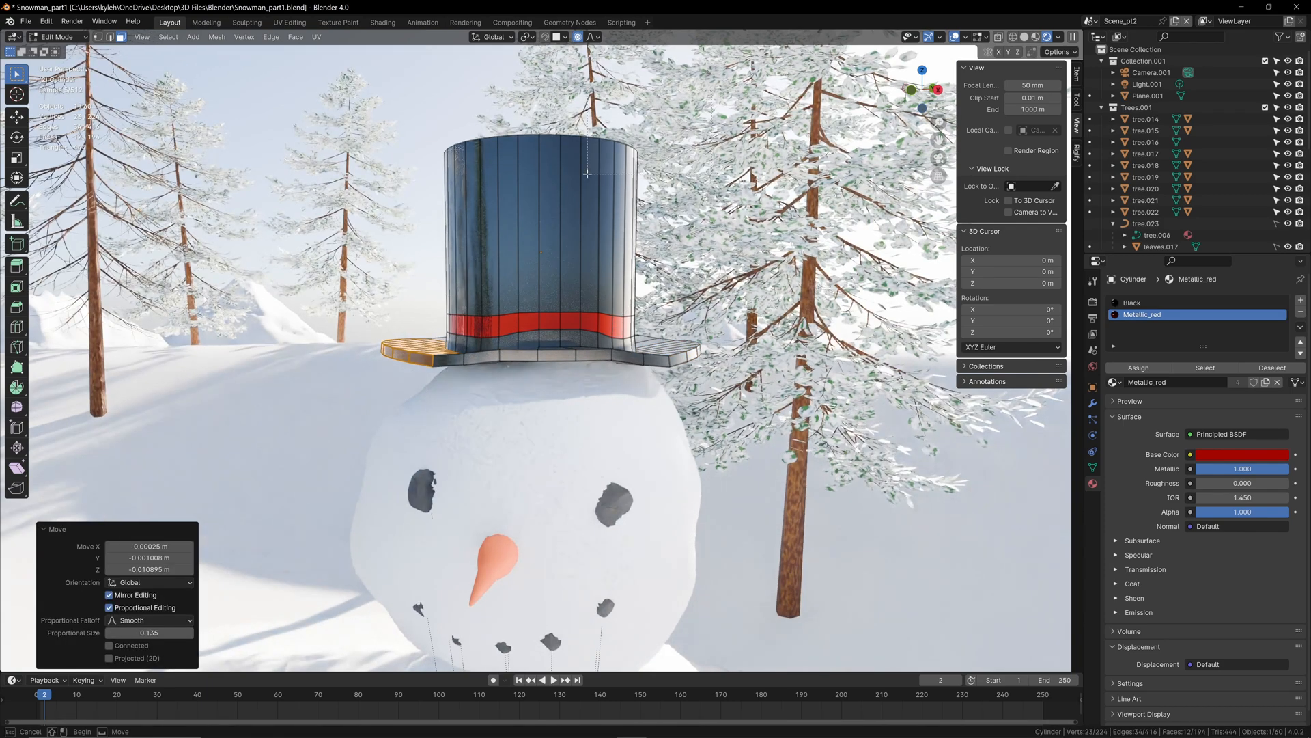
Step: Nudge the side faces and vertical edges of the hat's crown with proportional editing to make its shape slightly irregular
{"action": "left_click_drag", "start_coordinate": [588, 173], "coordinate": [640, 144]}
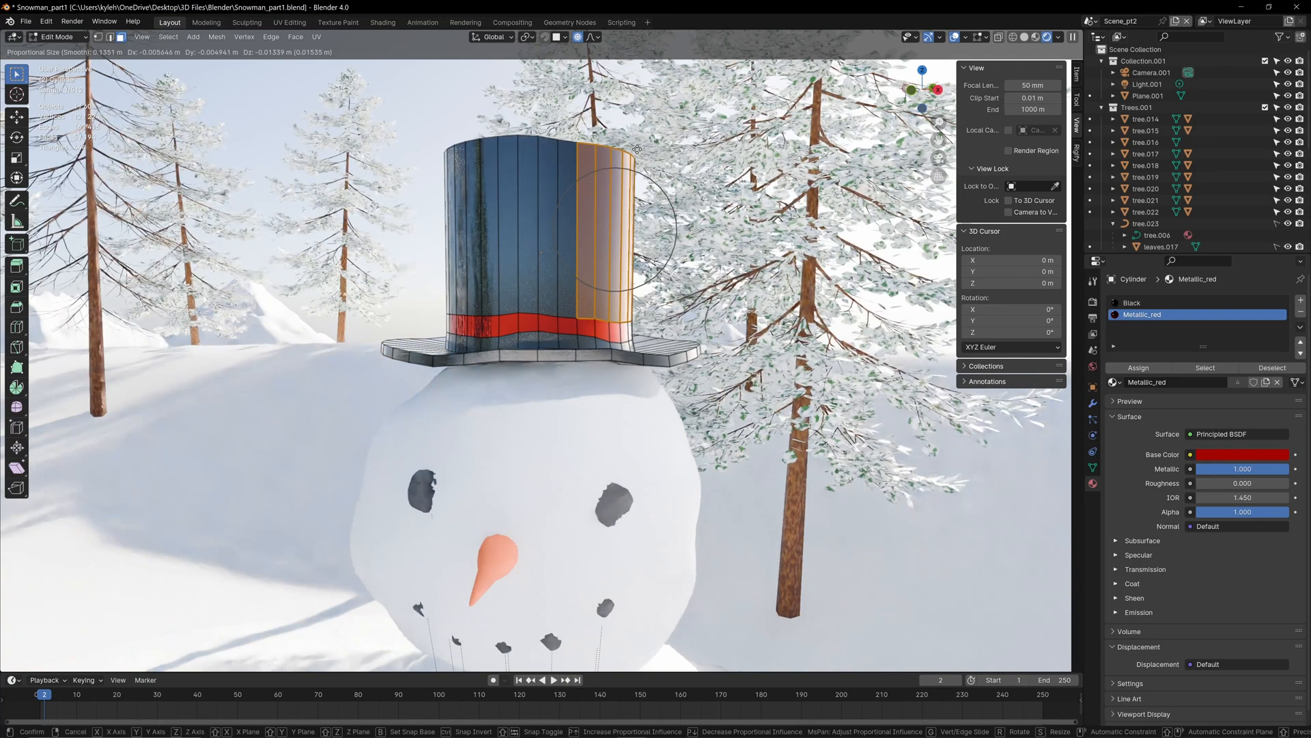
{"action": "key", "text": "2"}
{"action": "scroll", "coordinate": [641, 145], "scroll_direction": "down", "scroll_amount": 2}
{"action": "middle_click_drag", "start_coordinate": [641, 145], "coordinate": [638, 162]}
{"action": "left_click_drag", "start_coordinate": [638, 239], "coordinate": [588, 284]}
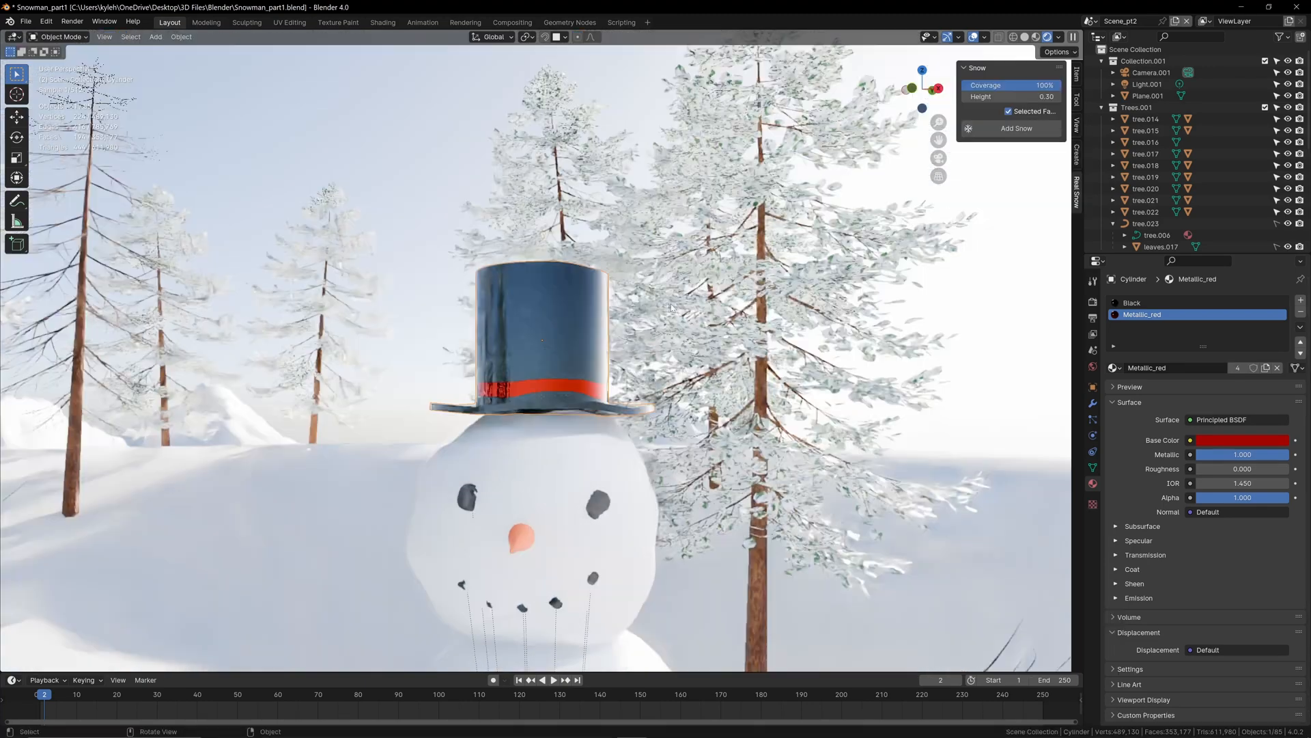
Step: Select the hat, make its Black material a single-user copy, and rename the copy Hat
{"action": "left_click", "coordinate": [678, 350]}
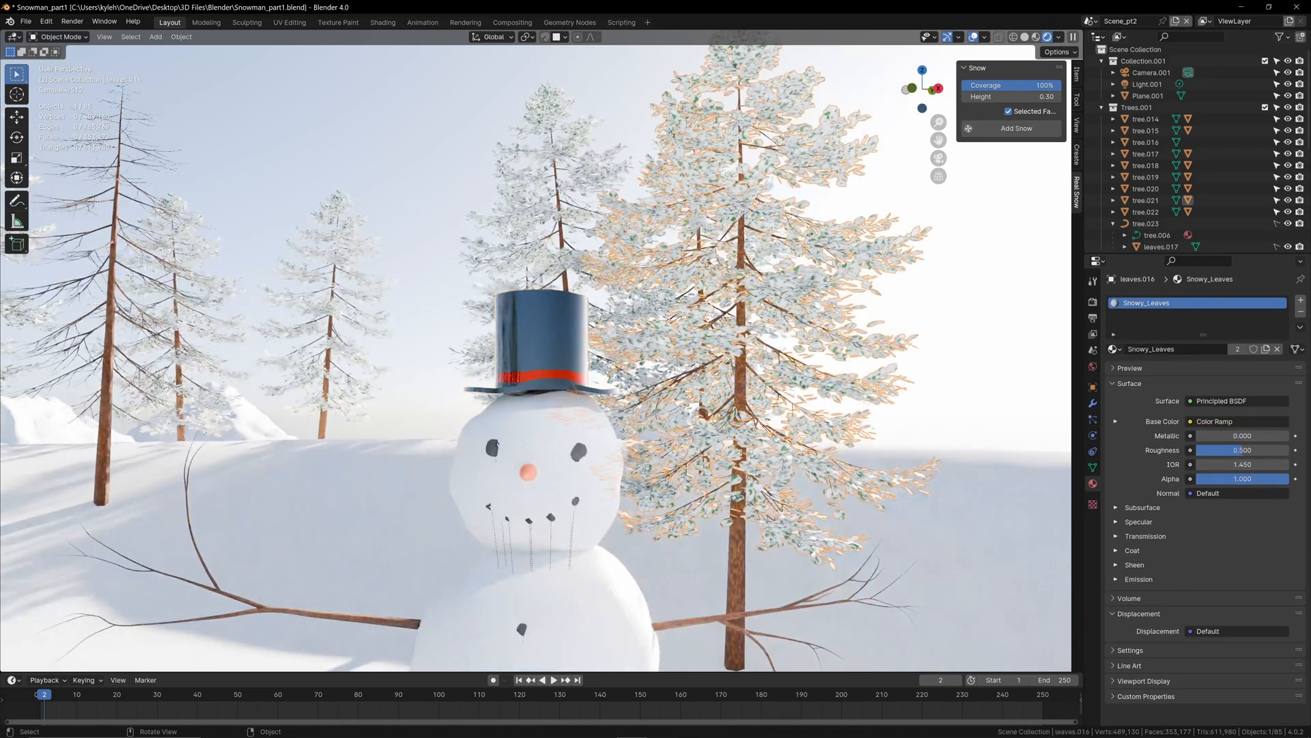
{"action": "left_click", "coordinate": [516, 346]}
{"action": "scroll", "coordinate": [517, 352], "scroll_direction": "up", "scroll_amount": 6}
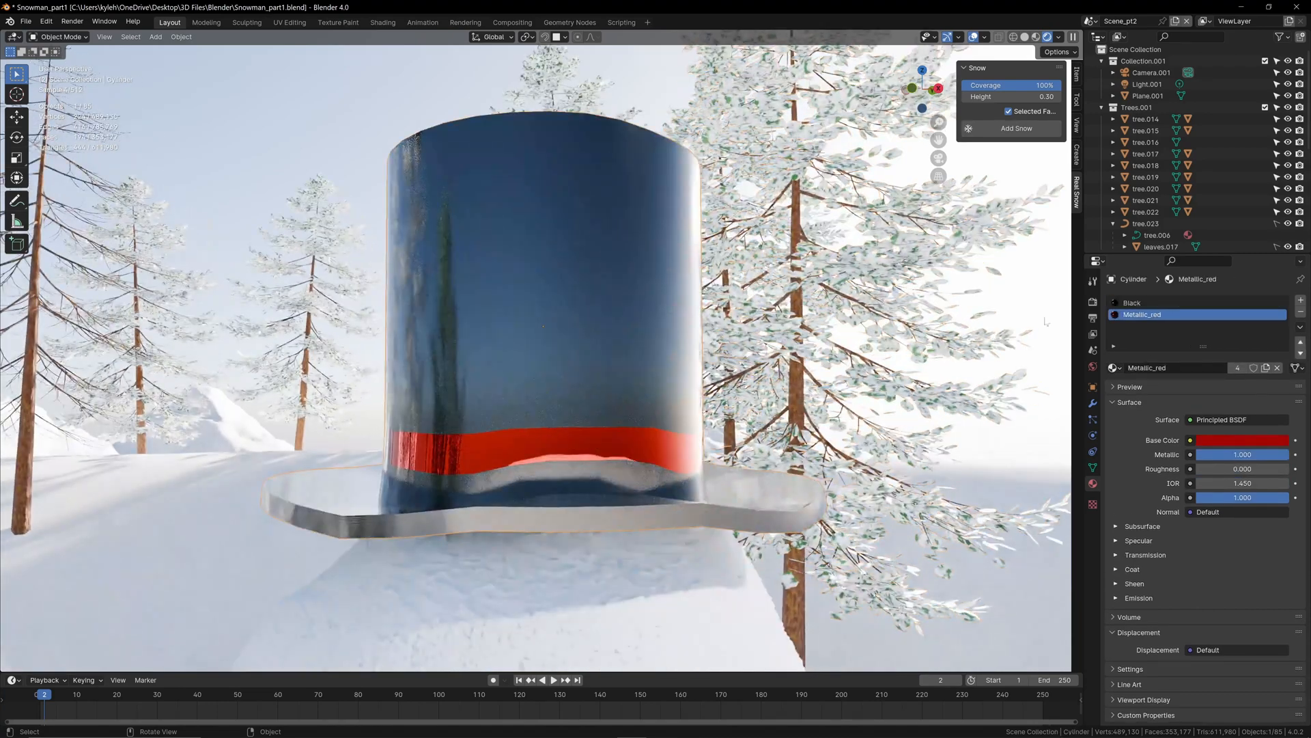
{"action": "left_click", "coordinate": [1147, 303]}
{"action": "left_click", "coordinate": [1239, 368]}
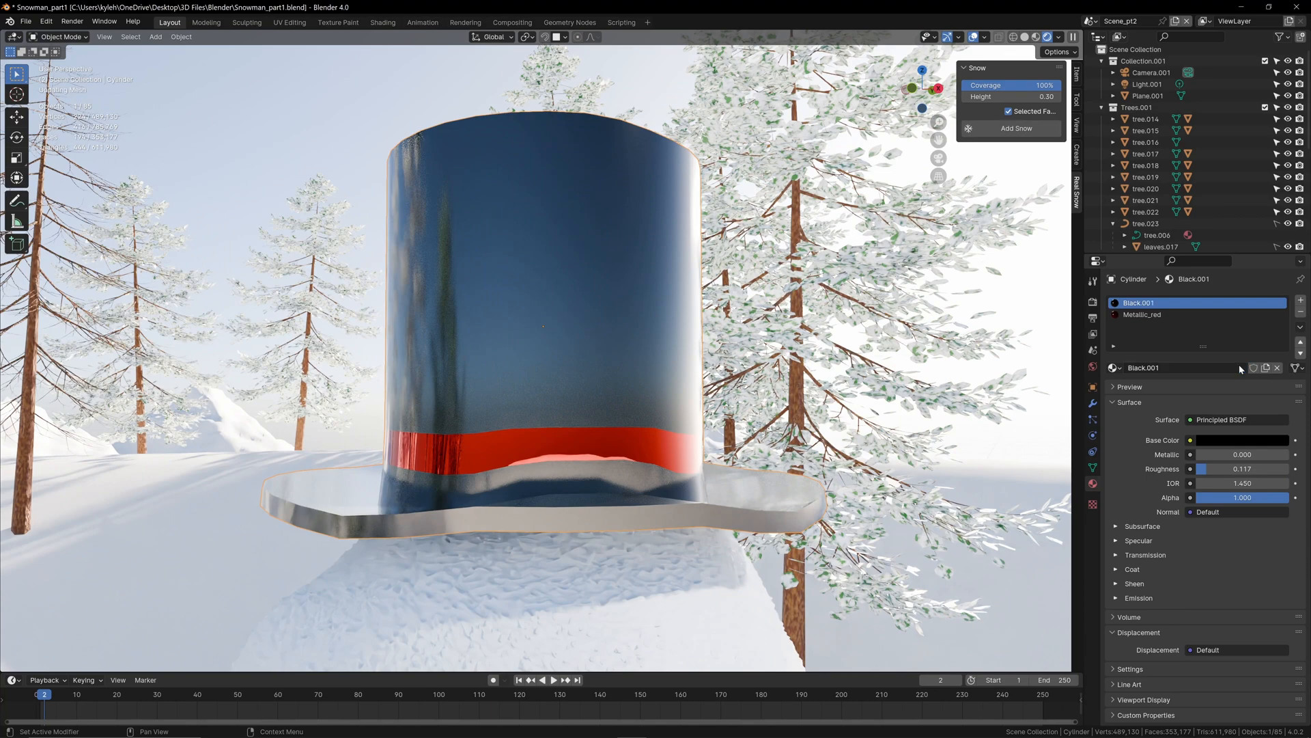
{"action": "double_click", "coordinate": [1185, 369]}
{"action": "type", "text": "Hat"}
{"action": "key", "text": "Return"}
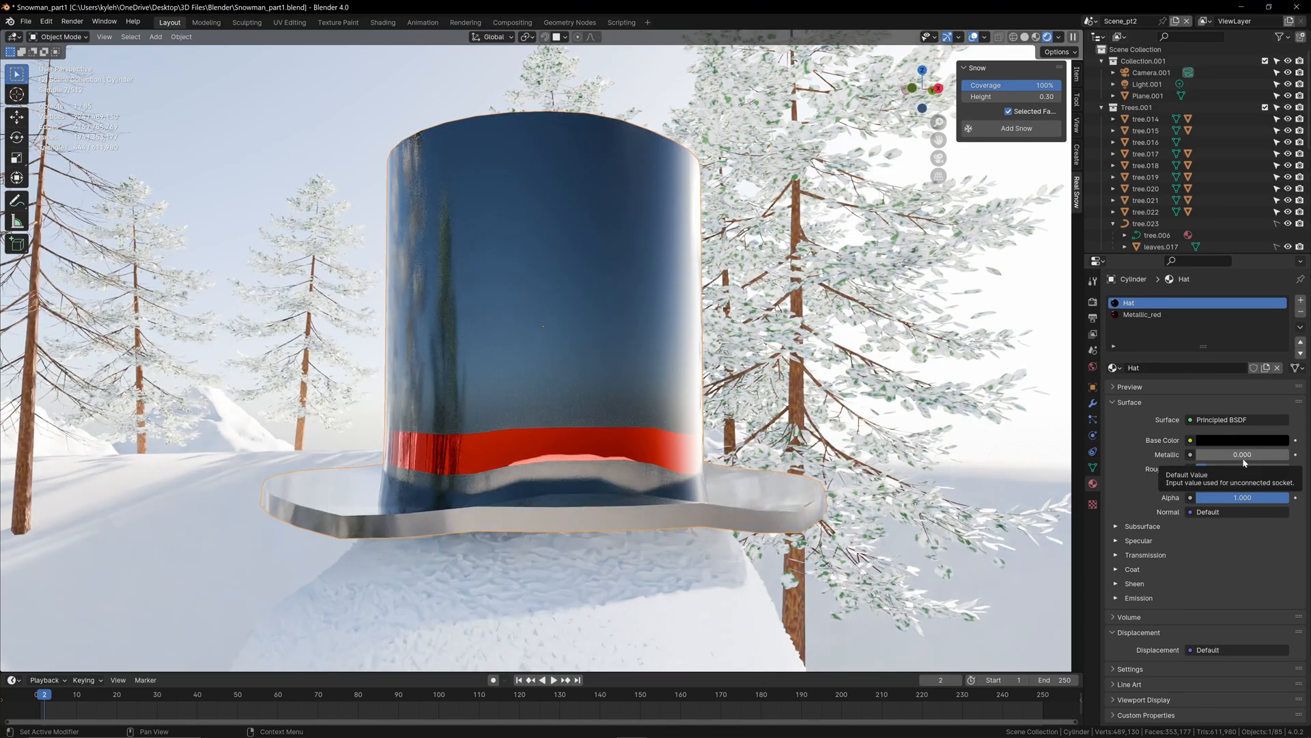
Step: Set the Hat material's roughness to 1.000 and lower the hat slightly along Z onto the snowman's head
{"action": "left_click_drag", "start_coordinate": [1224, 473], "coordinate": [1288, 469]}
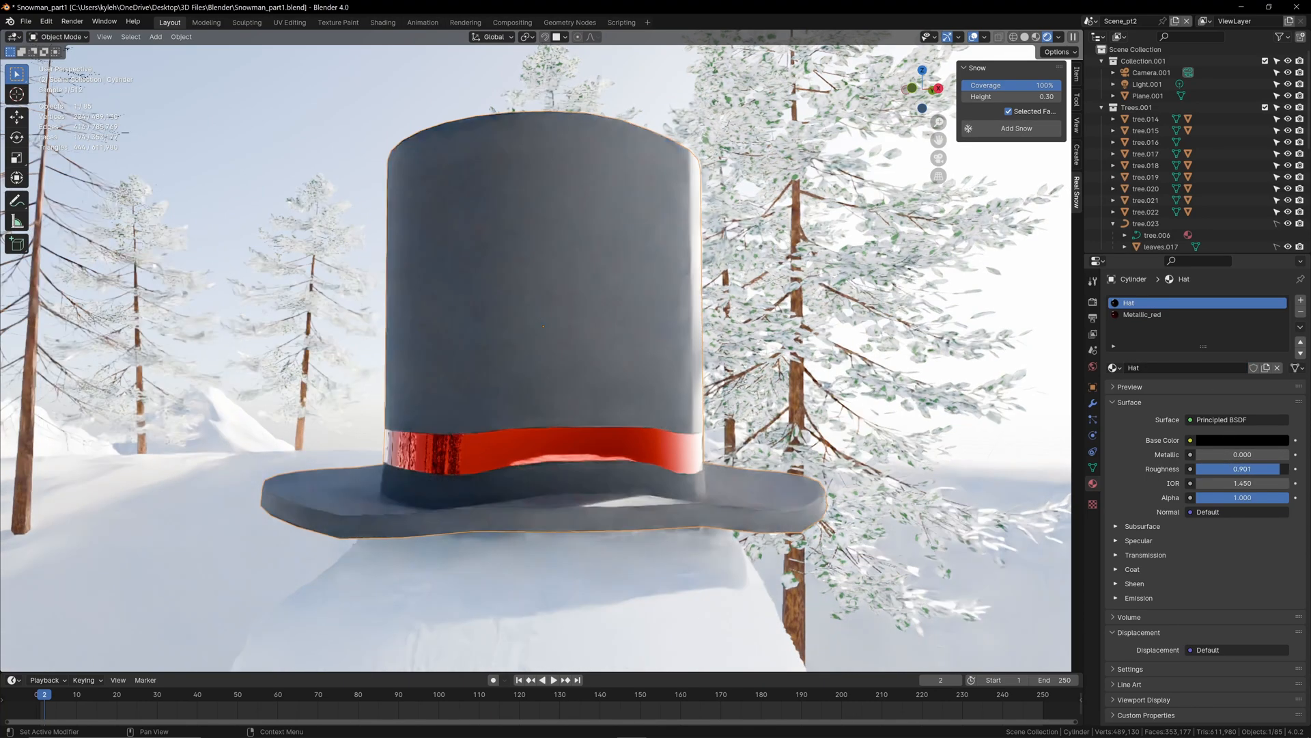
{"action": "scroll", "coordinate": [580, 404], "scroll_direction": "down", "scroll_amount": 8}
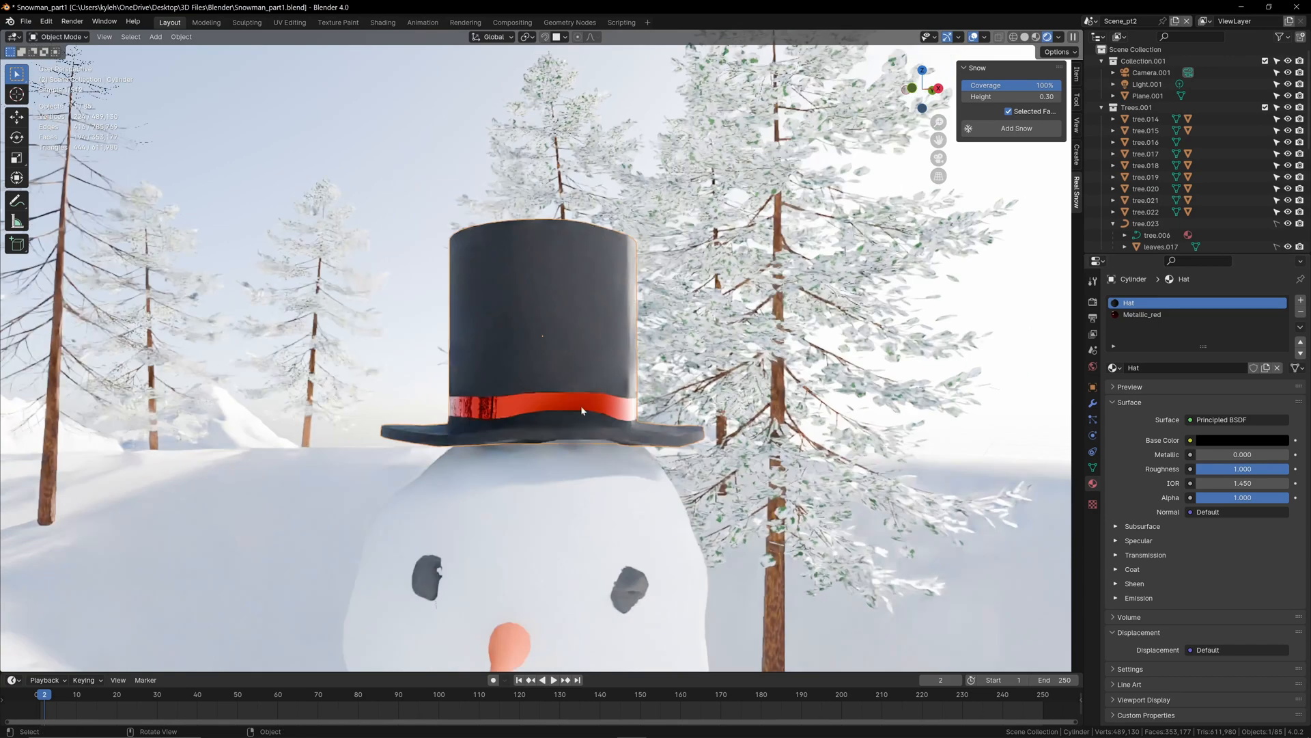
{"action": "key", "text": "g"}
{"action": "key", "text": "z"}
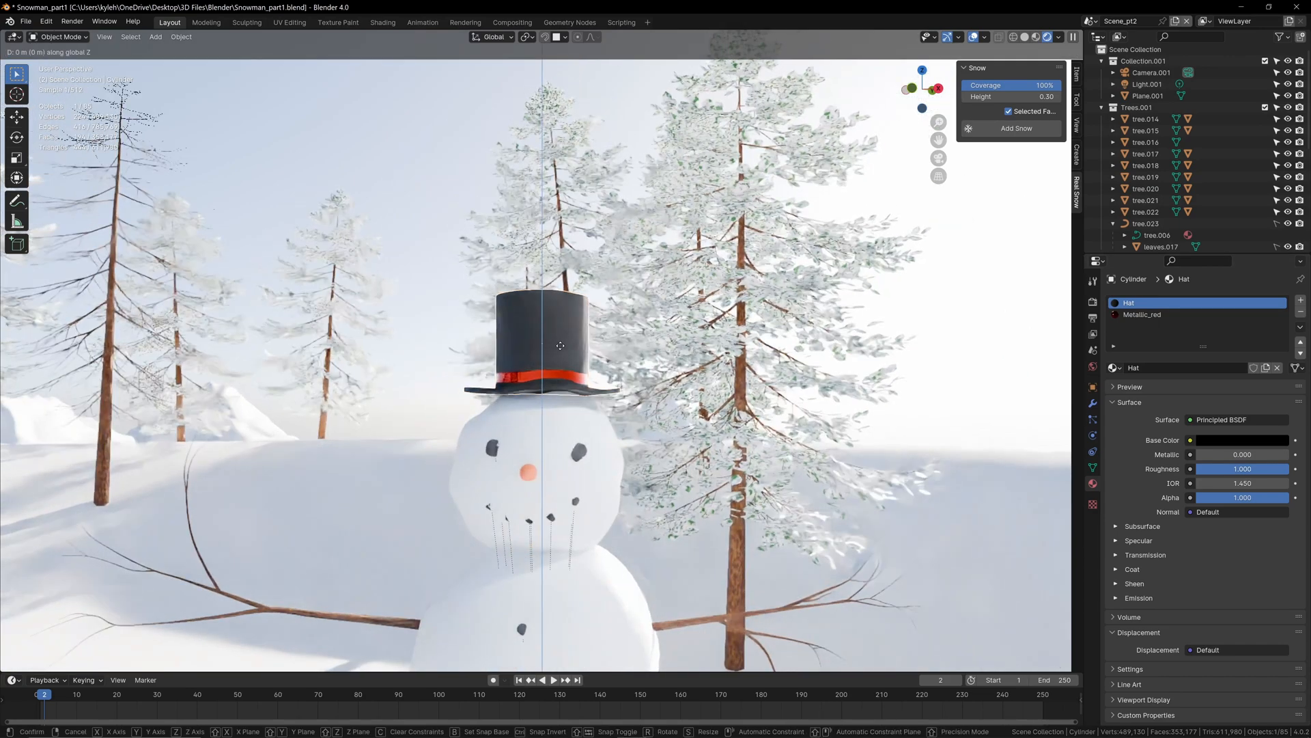
{"action": "left_click", "coordinate": [562, 352]}
{"action": "scroll", "coordinate": [562, 352], "scroll_direction": "up", "scroll_amount": 3}
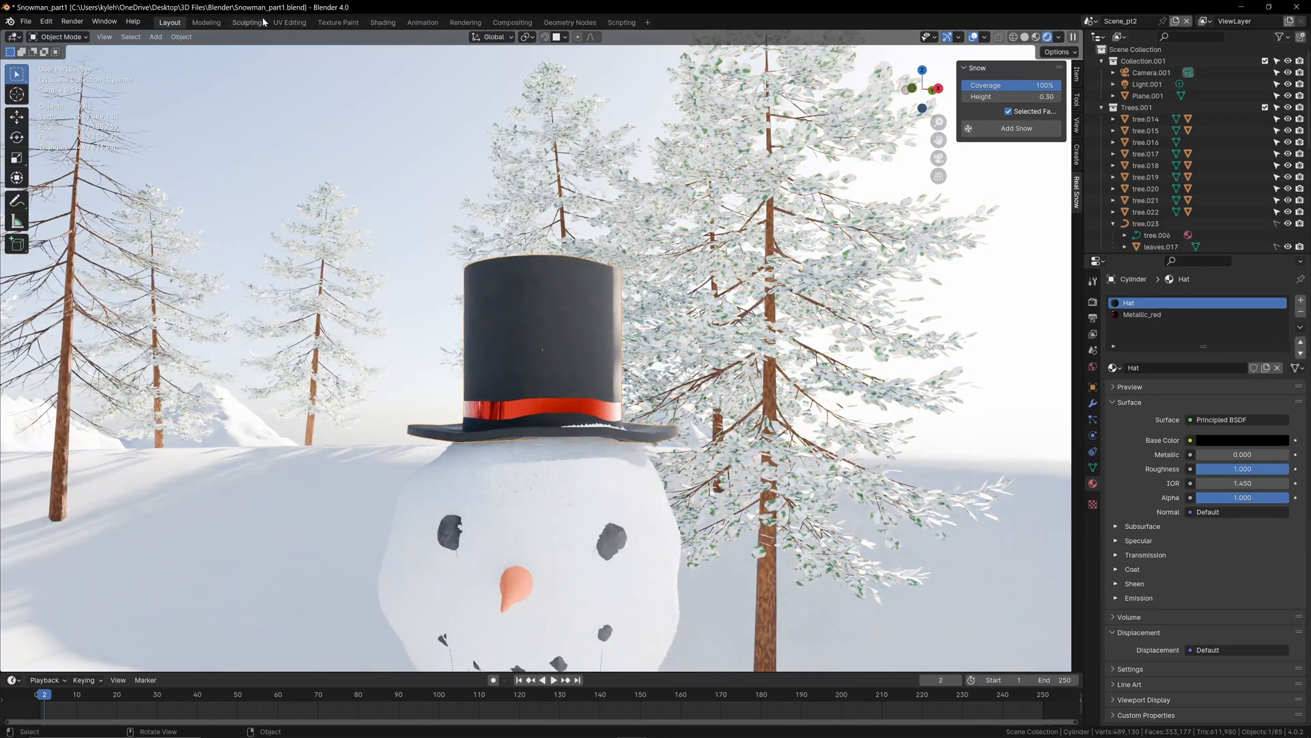
Step: Switch to the Shading workspace and add a Magic Texture node beside the Hat material's Principled BSDF
{"action": "left_click", "coordinate": [382, 22]}
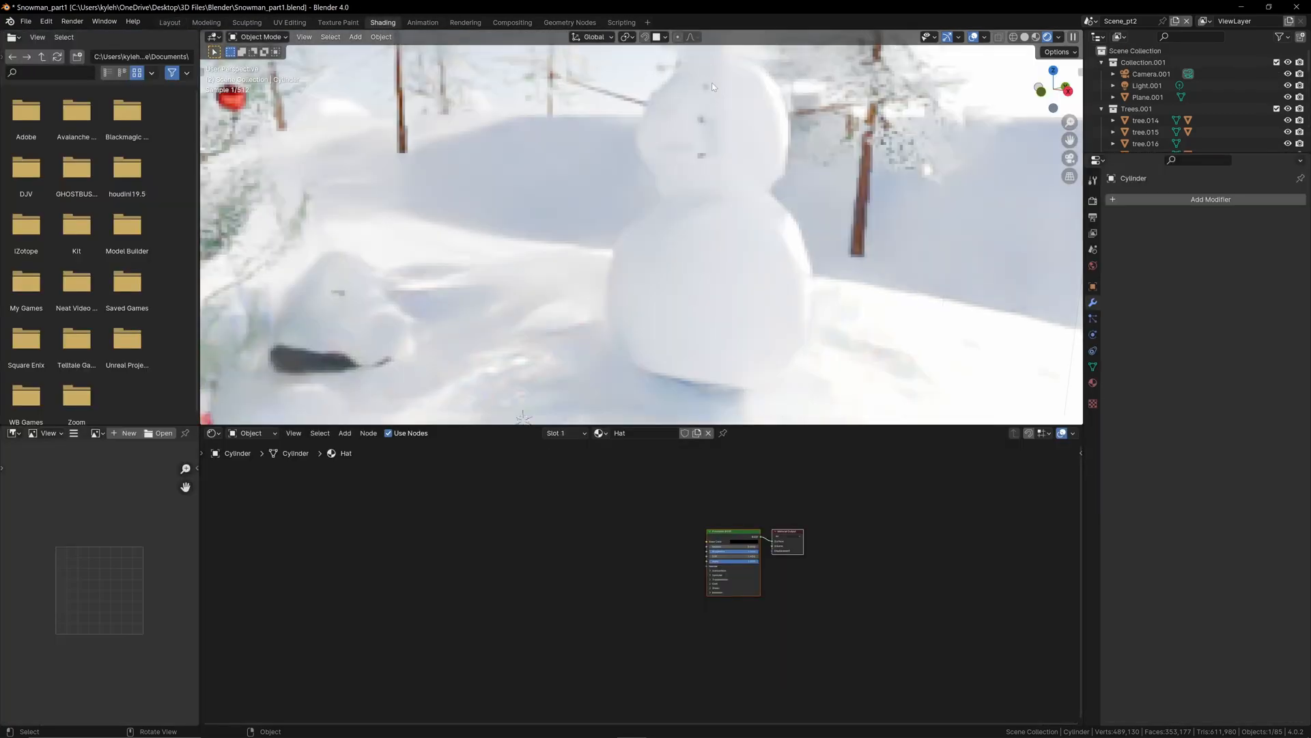
{"action": "scroll", "coordinate": [740, 146], "scroll_direction": "up", "scroll_amount": 5}
{"action": "middle_click_drag", "start_coordinate": [769, 125], "coordinate": [733, 322], "text": "shift"}
{"action": "middle_click_drag", "start_coordinate": [754, 65], "coordinate": [685, 257], "text": "shift"}
{"action": "scroll", "coordinate": [699, 243], "scroll_direction": "up", "scroll_amount": 3}
{"action": "scroll", "coordinate": [678, 239], "scroll_direction": "down", "scroll_amount": 2}
{"action": "scroll", "coordinate": [678, 239], "scroll_direction": "up", "scroll_amount": 2}
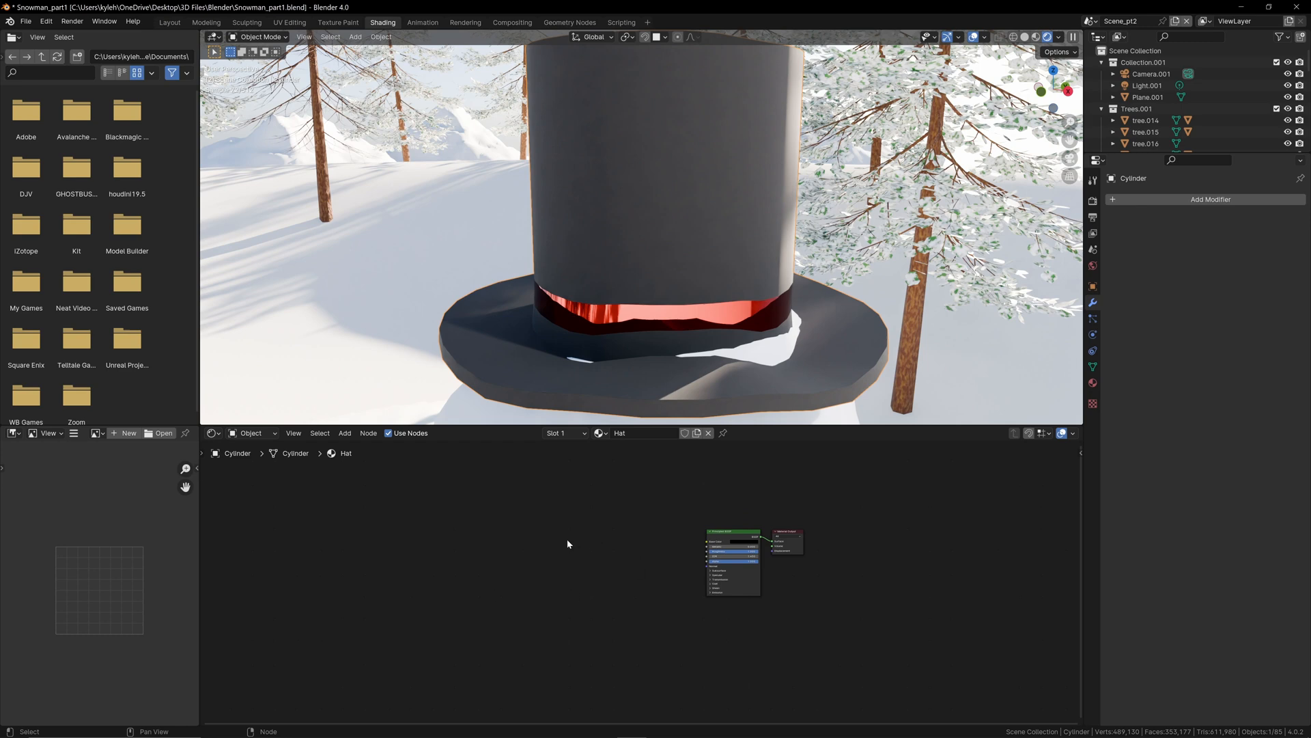
{"action": "key", "text": "shift+a"}
{"action": "type", "text": "ma"}
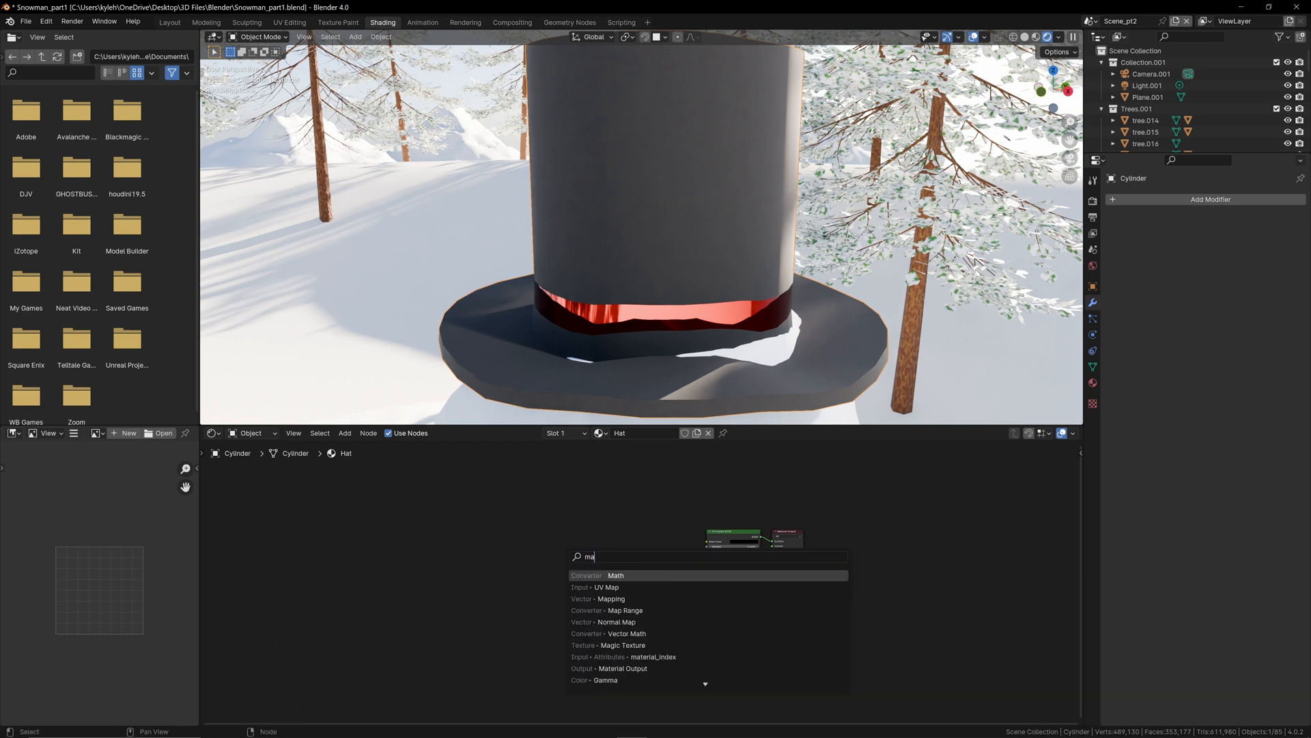
{"action": "type", "text": "gic"}
{"action": "key", "text": "Return"}
{"action": "scroll", "coordinate": [642, 581], "scroll_direction": "up", "scroll_amount": 6}
{"action": "mouse_move", "coordinate": [592, 496]}
{"action": "left_mouse_down"}
{"action": "mouse_move", "coordinate": [451, 529]}
{"action": "mouse_move", "coordinate": [461, 545]}
{"action": "left_mouse_up"}
Step: Add a Bump node, connecting the Magic Texture's Color to its Height and its Normal to the Principled BSDF's Normal
{"action": "left_click", "coordinate": [583, 539]}
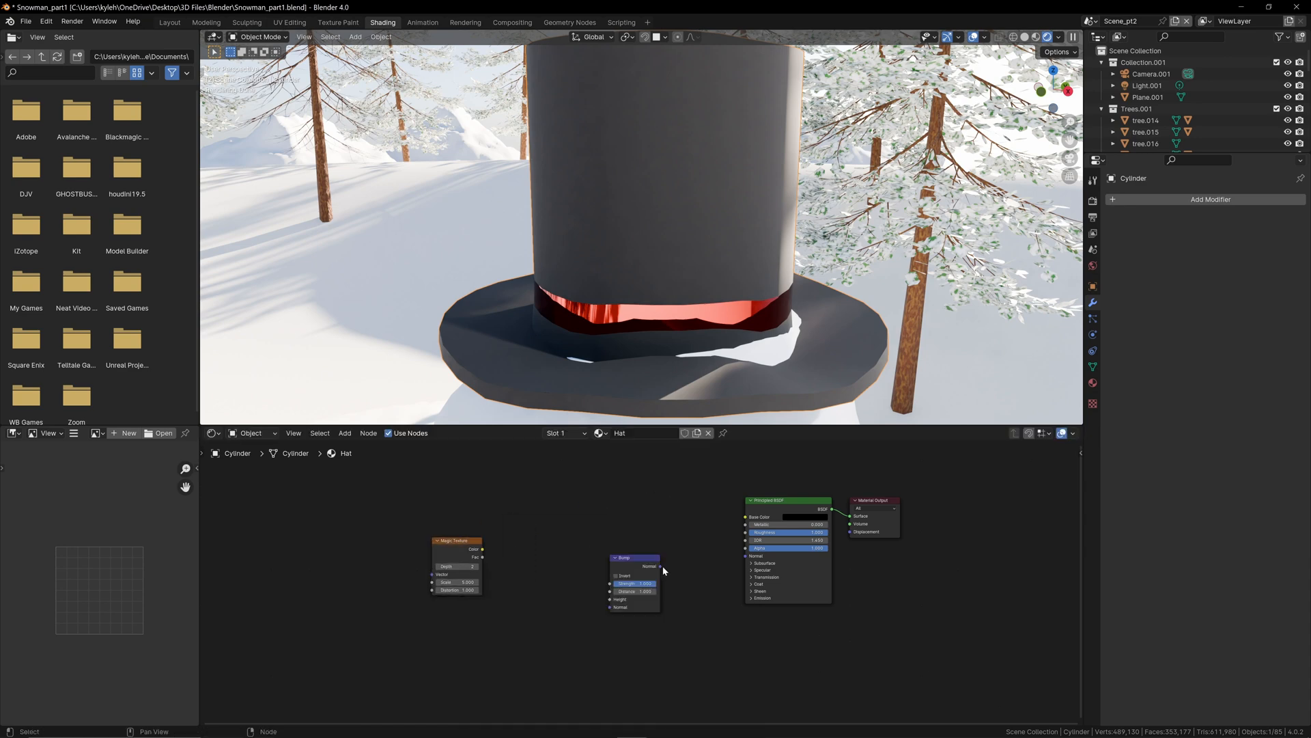
{"action": "left_click_drag", "start_coordinate": [661, 566], "coordinate": [746, 558]}
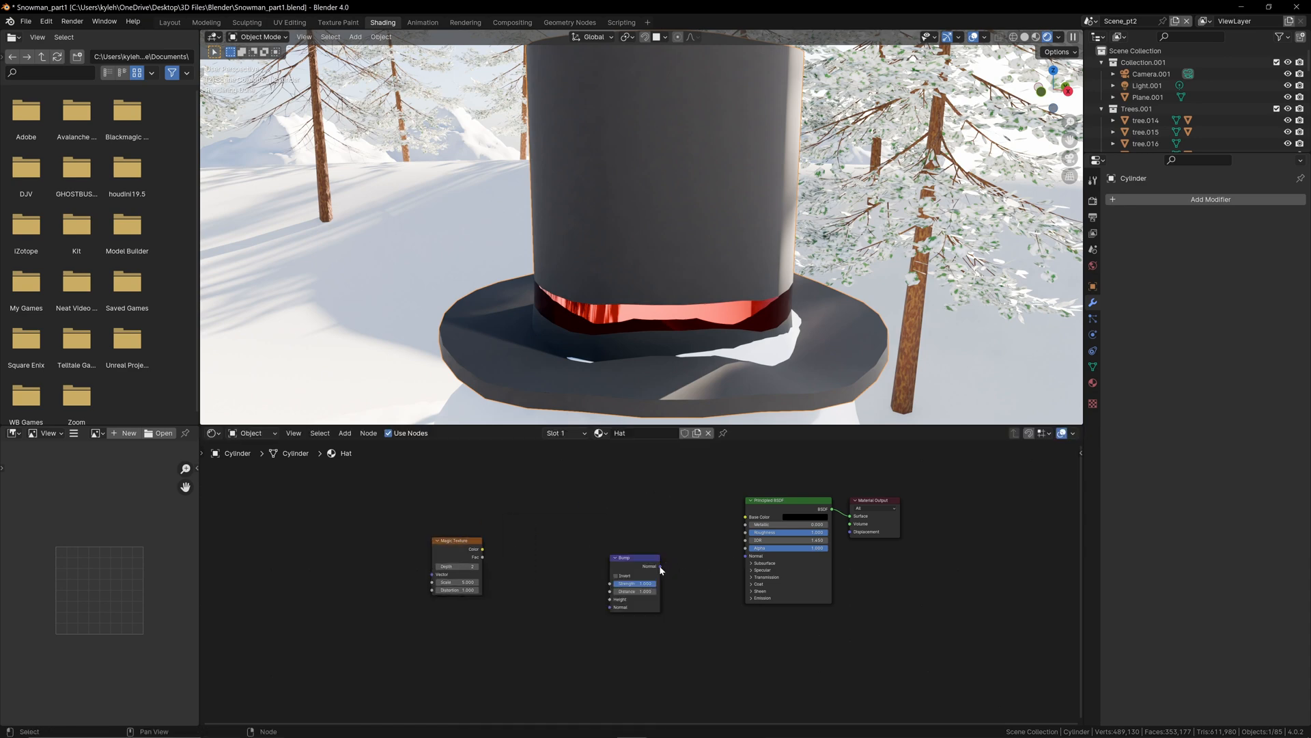
{"action": "left_click_drag", "start_coordinate": [661, 566], "coordinate": [745, 555]}
{"action": "left_click_drag", "start_coordinate": [482, 548], "coordinate": [611, 599]}
{"action": "left_click", "coordinate": [563, 541]}
Step: Set the Magic Texture's scale to 65.100 and the Principled BSDF's Metallic value to 1.000
{"action": "scroll", "coordinate": [591, 569], "scroll_direction": "up", "scroll_amount": 2}
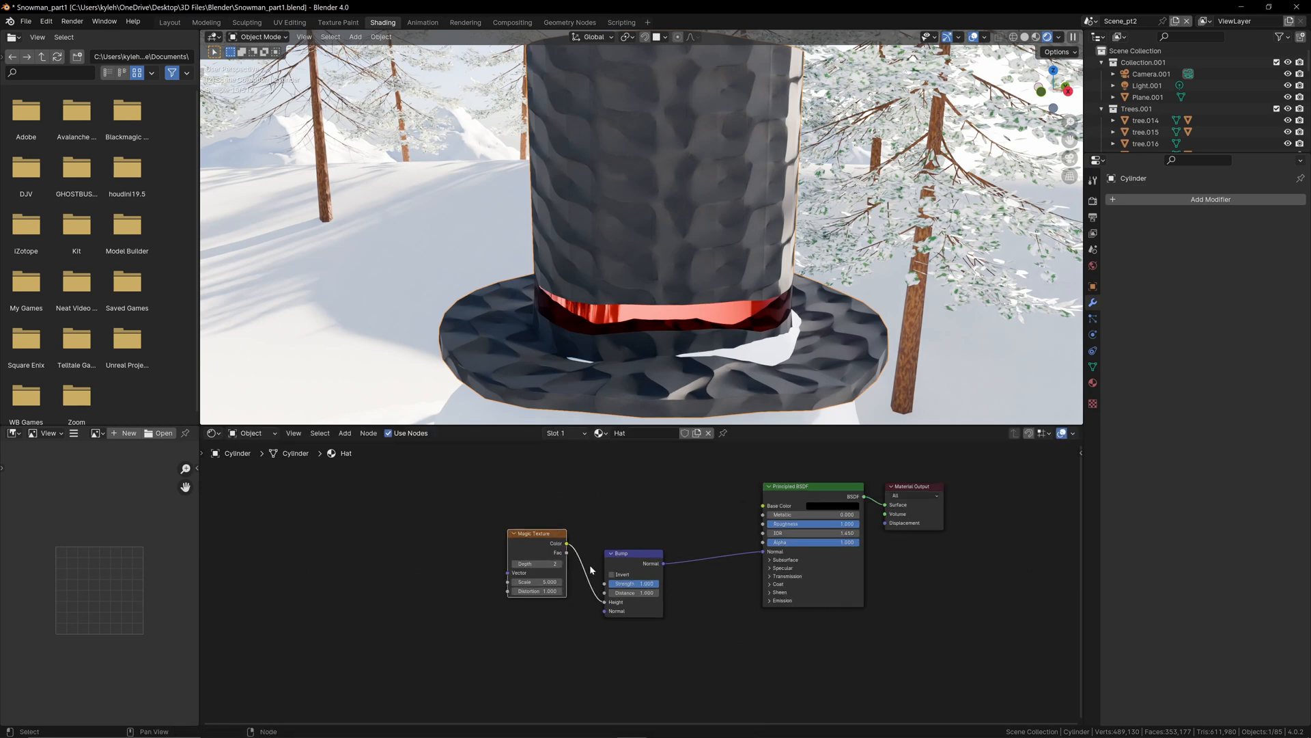
{"action": "left_click_drag", "start_coordinate": [511, 579], "coordinate": [921, 580]}
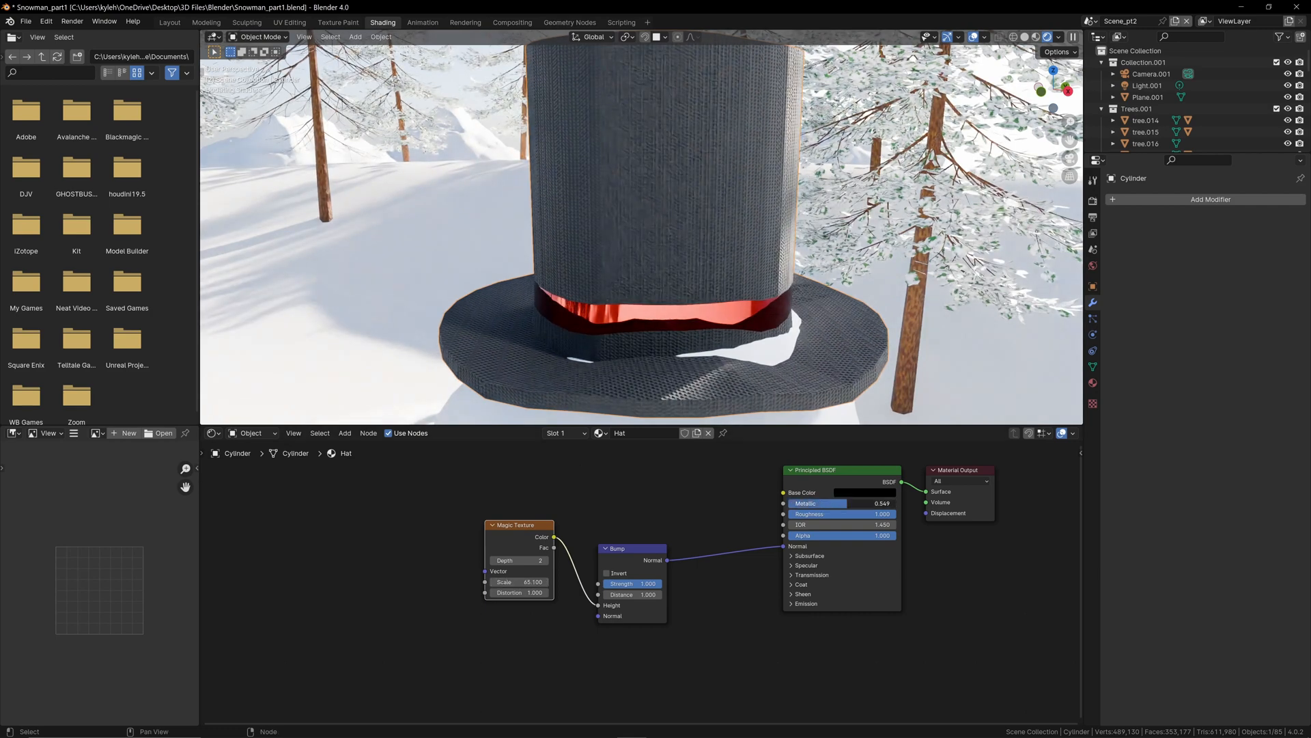
{"action": "left_click_drag", "start_coordinate": [840, 503], "coordinate": [871, 504]}
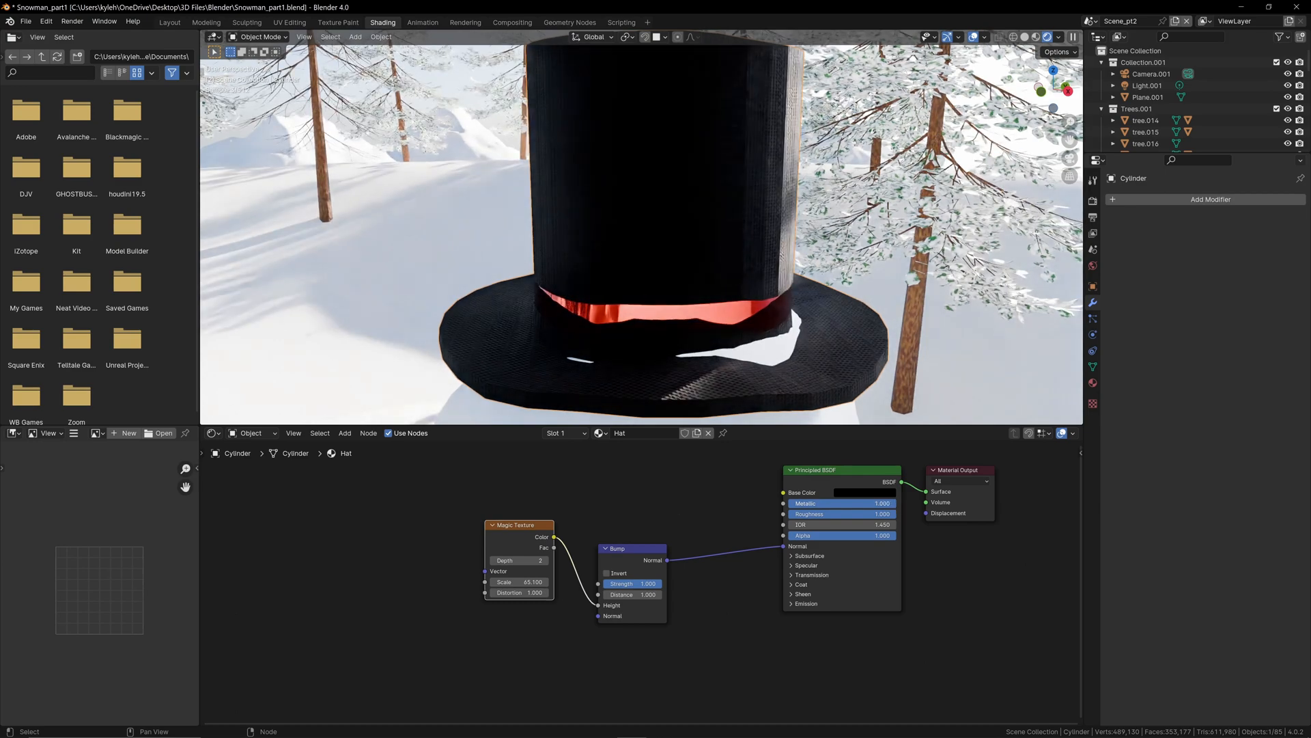
Step: Apply smooth shading to the hat
{"action": "right_click", "coordinate": [686, 190]}
{"action": "left_click", "coordinate": [686, 191]}
{"action": "scroll", "coordinate": [687, 192], "scroll_direction": "down", "scroll_amount": 5}
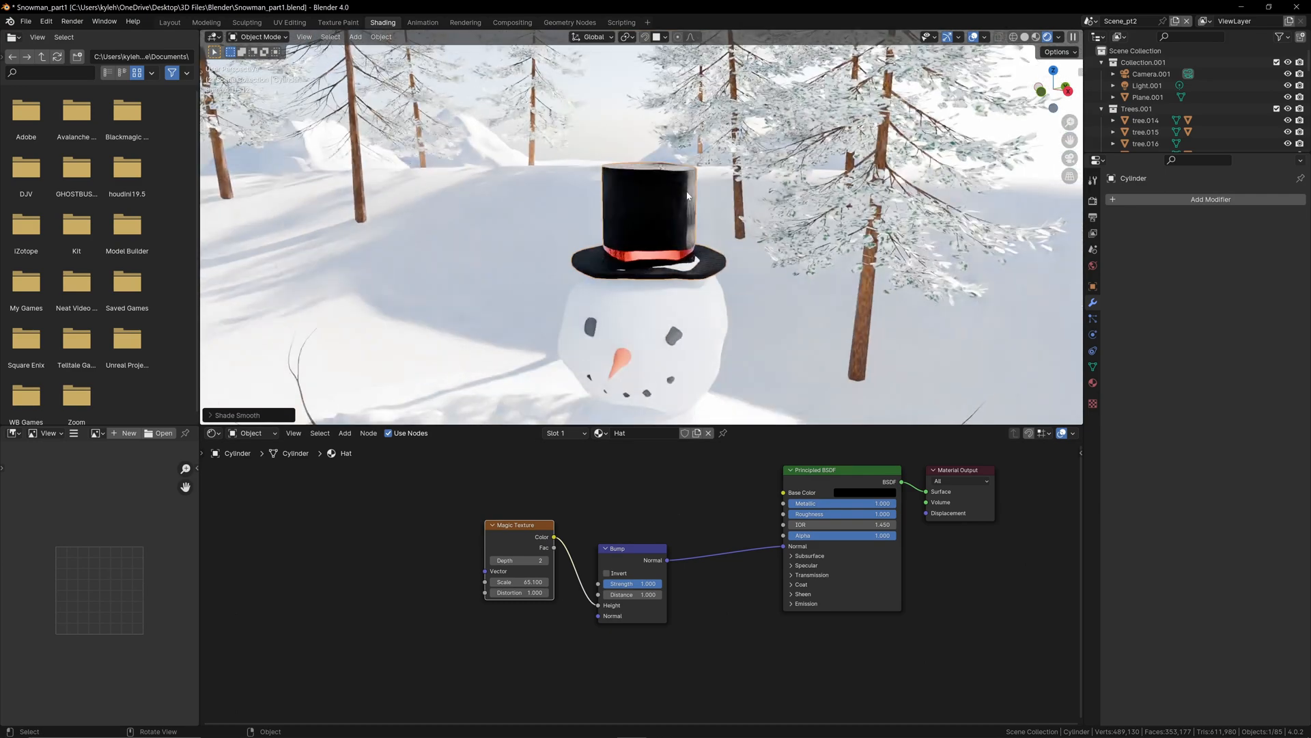
Step: Edit the hat mesh, select the ring of faces on top of the brim, and reposition its inner edge loop to cover the snow poking through
{"action": "scroll", "coordinate": [688, 196], "scroll_direction": "up", "scroll_amount": 3}
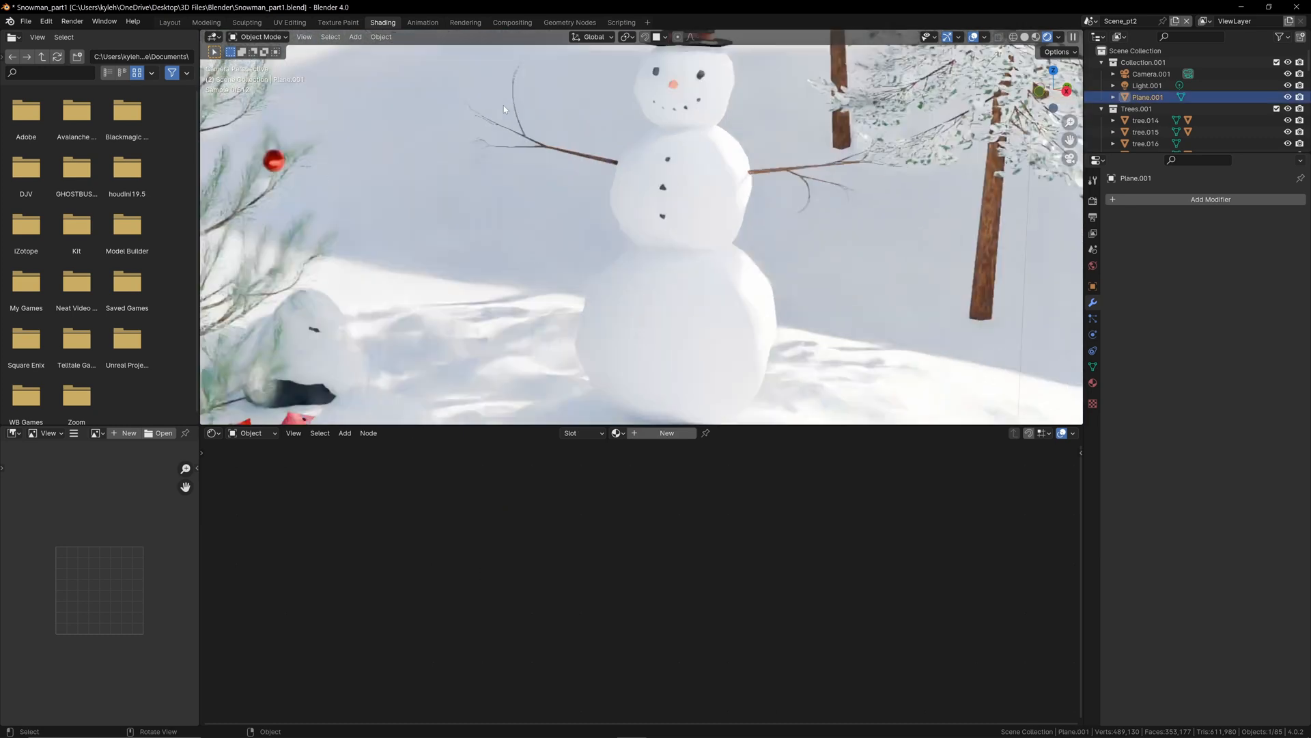
{"action": "scroll", "coordinate": [504, 110], "scroll_direction": "up", "scroll_amount": 1}
{"action": "middle_click_drag", "start_coordinate": [551, 96], "coordinate": [614, 315], "text": "shift"}
{"action": "scroll", "coordinate": [752, 229], "scroll_direction": "up", "scroll_amount": 5}
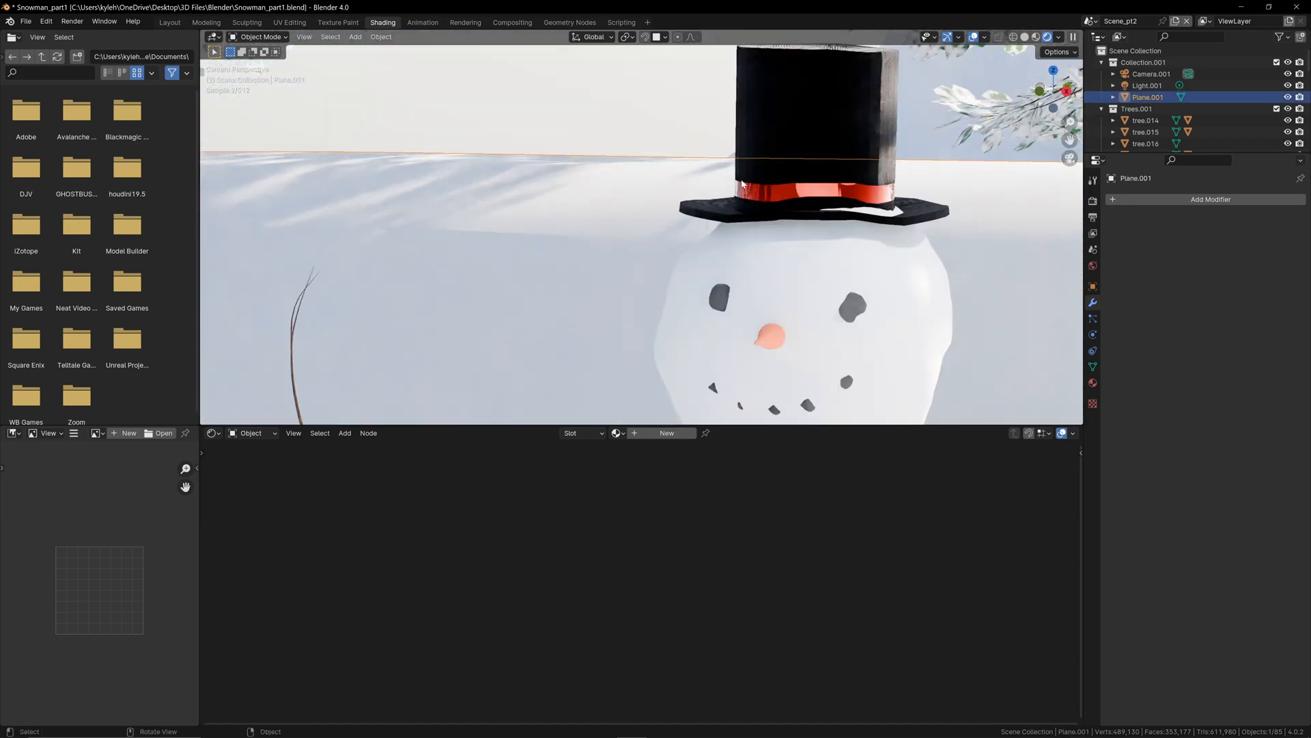
{"action": "left_click", "coordinate": [936, 218]}
{"action": "key", "text": "Tab"}
{"action": "scroll", "coordinate": [908, 213], "scroll_direction": "up", "scroll_amount": 4}
{"action": "middle_click_drag", "start_coordinate": [758, 198], "coordinate": [712, 241], "text": "shift"}
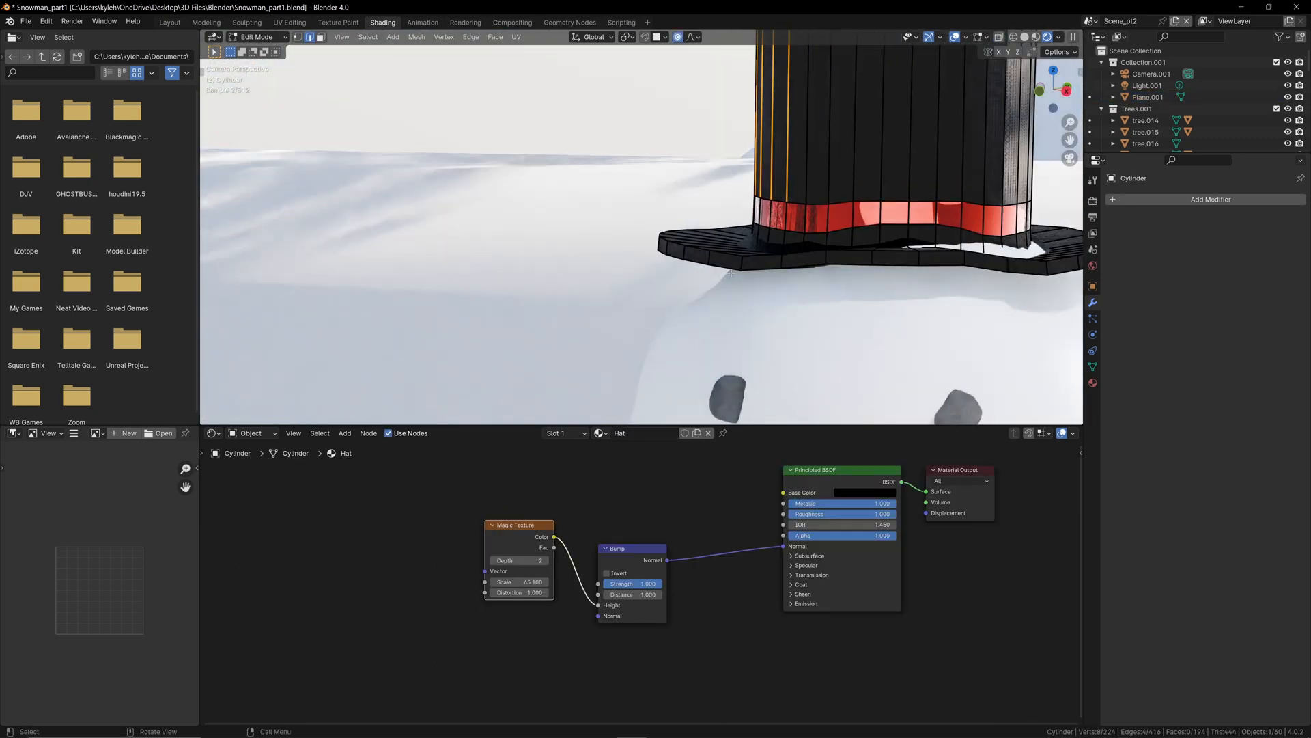
{"action": "key", "text": "3"}
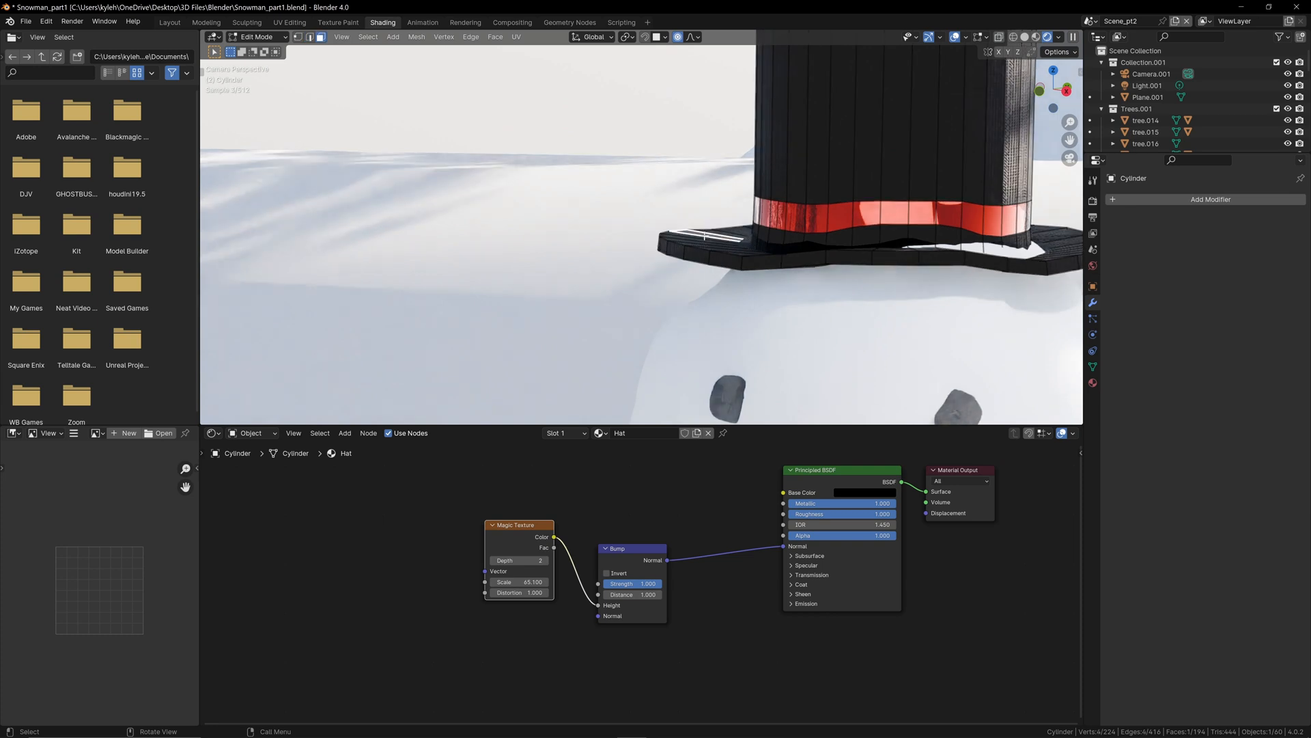
{"action": "left_click", "coordinate": [704, 235], "text": "alt"}
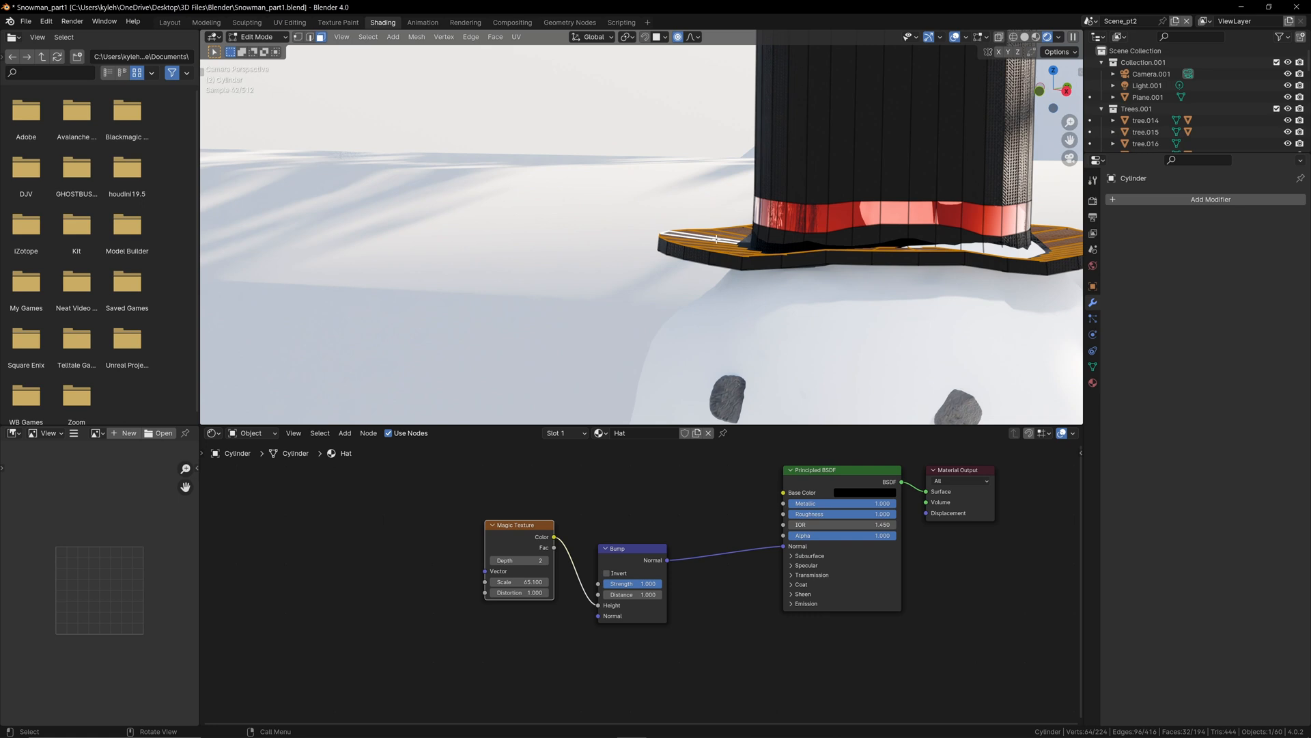
{"action": "key", "text": "shift+v"}
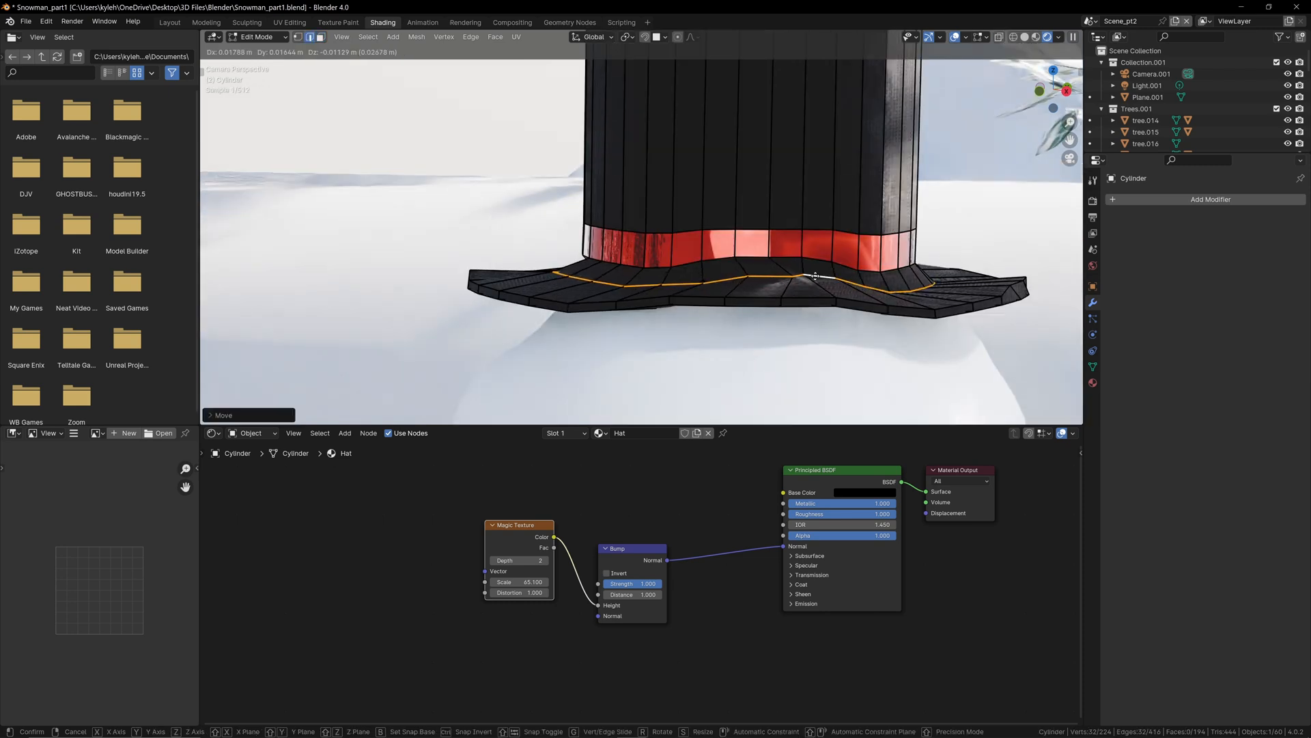
{"action": "left_click", "coordinate": [812, 276]}
{"action": "key", "text": "Tab"}
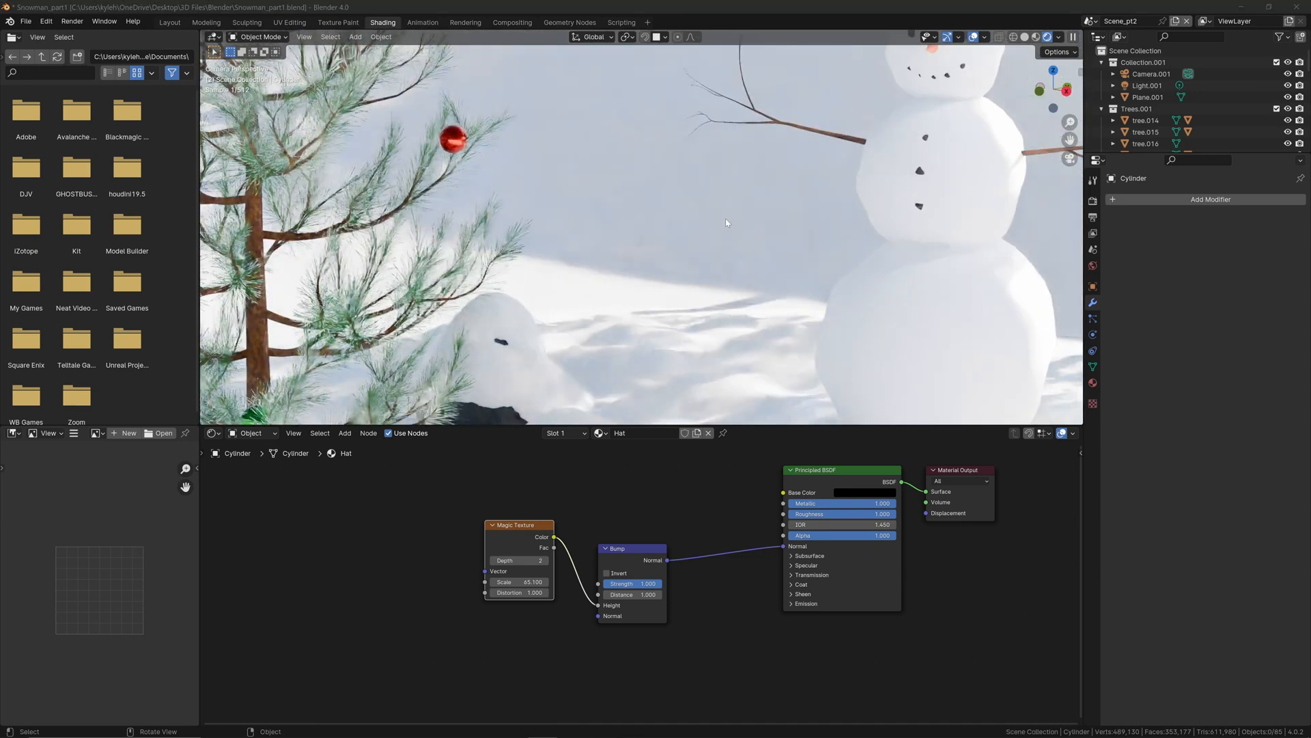
Step: Add a circle mesh and raise it about 3.24 m along Z to the height of the snowman's neck
{"action": "scroll", "coordinate": [725, 219], "scroll_direction": "down", "scroll_amount": 4}
{"action": "scroll", "coordinate": [794, 185], "scroll_direction": "up", "scroll_amount": 1}
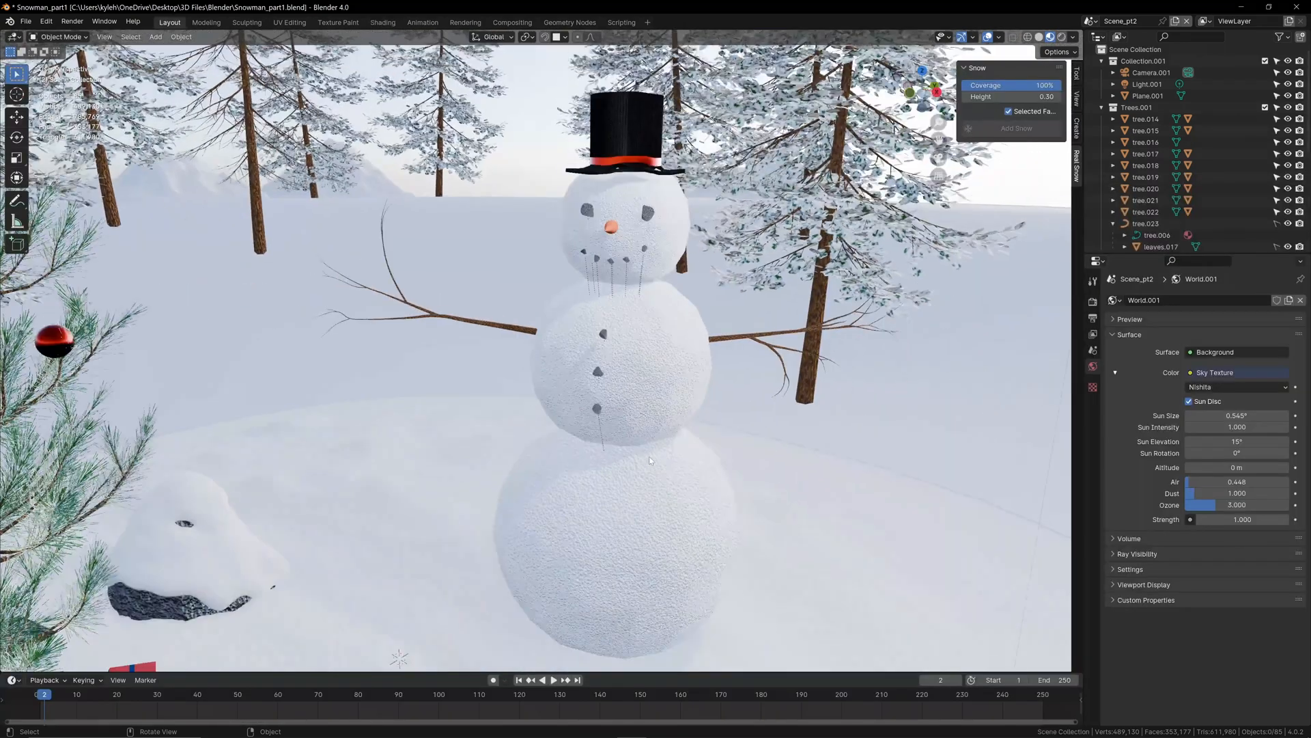
{"action": "scroll", "coordinate": [650, 459], "scroll_direction": "down", "scroll_amount": 2}
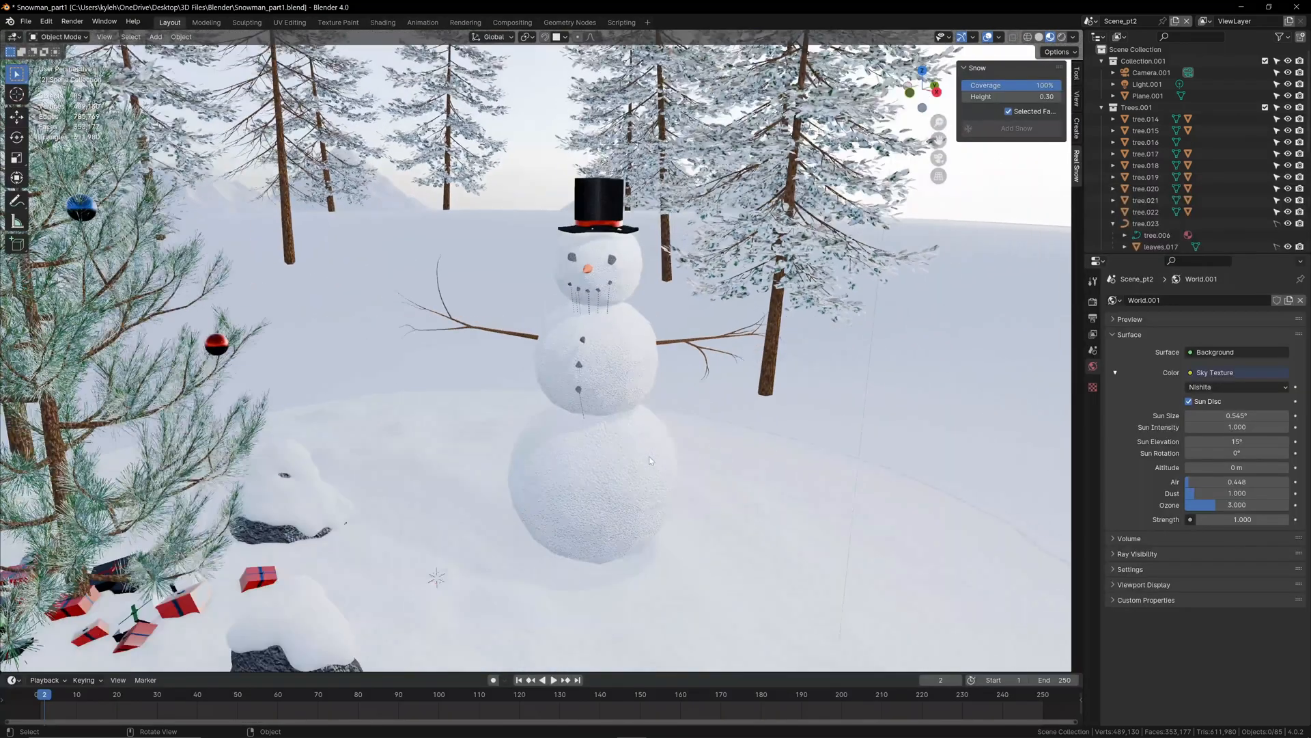
{"action": "key", "text": "shift+a"}
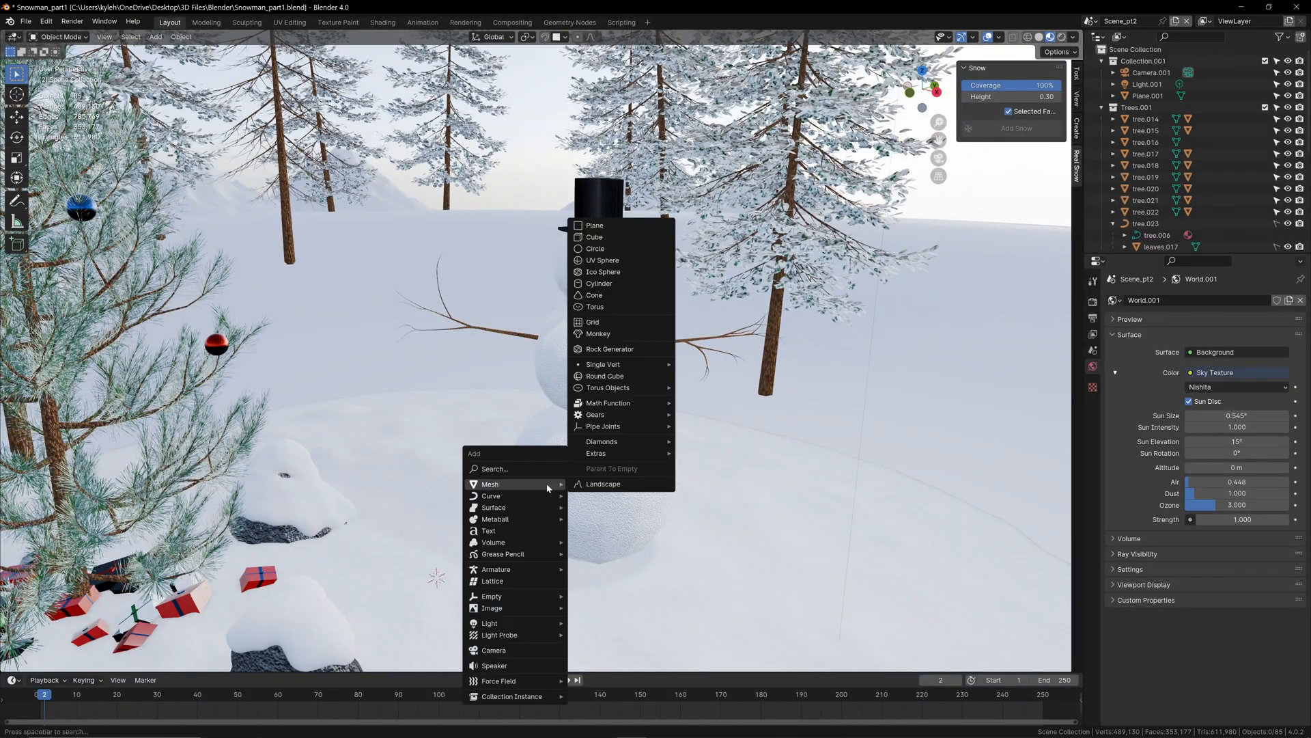
{"action": "left_click", "coordinate": [641, 248]}
{"action": "scroll", "coordinate": [641, 246], "scroll_direction": "down", "scroll_amount": 4}
{"action": "key", "text": "g"}
{"action": "key", "text": "z"}
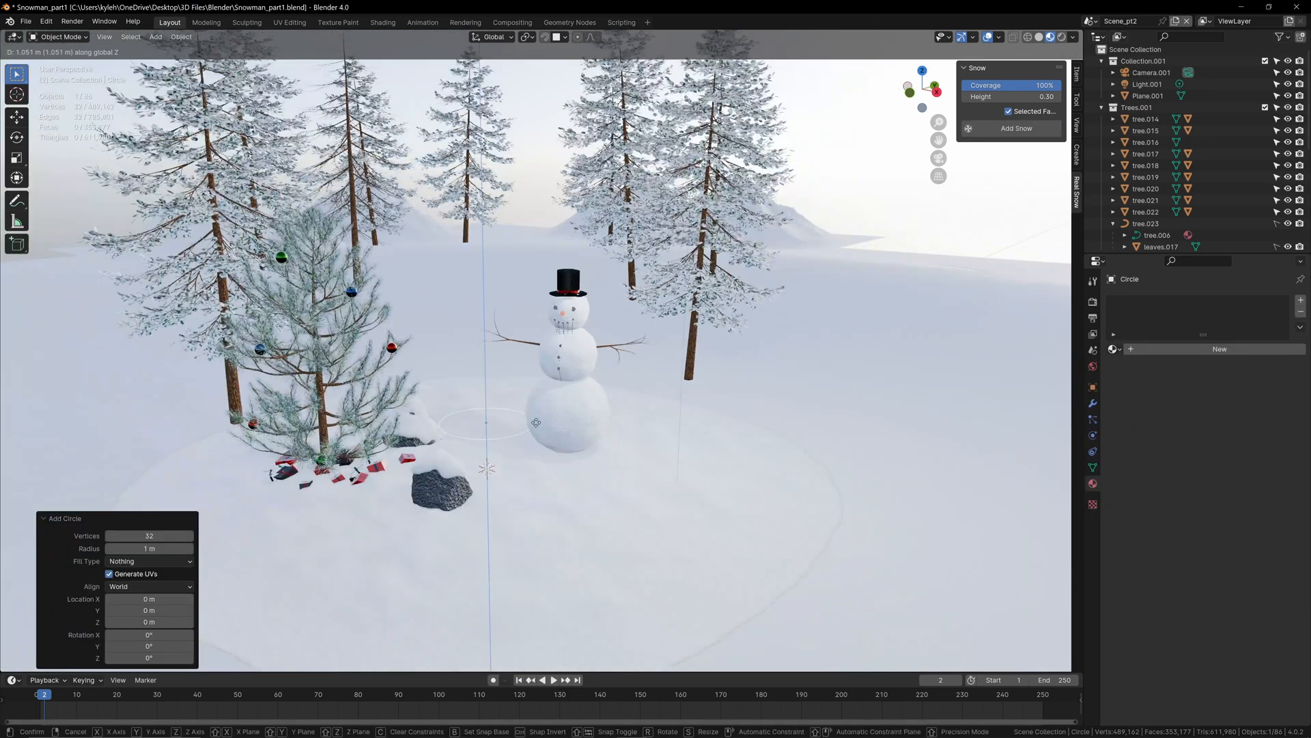
{"action": "left_click", "coordinate": [528, 327]}
Step: From a top view, move the circle about 1.70 m along X and 0.63 m along Y to centre it around the snowman
{"action": "scroll", "coordinate": [527, 320], "scroll_direction": "up", "scroll_amount": 5}
{"action": "key", "text": "KP_7"}
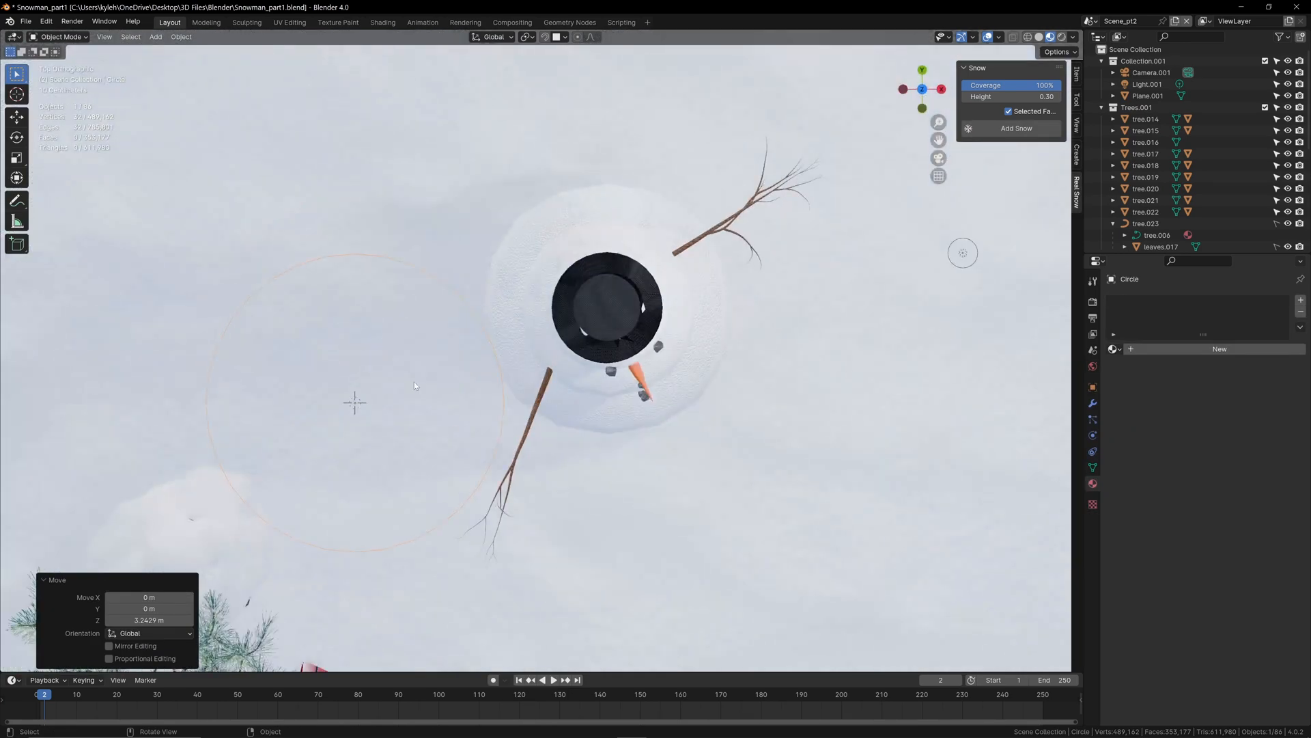
{"action": "key", "text": "g"}
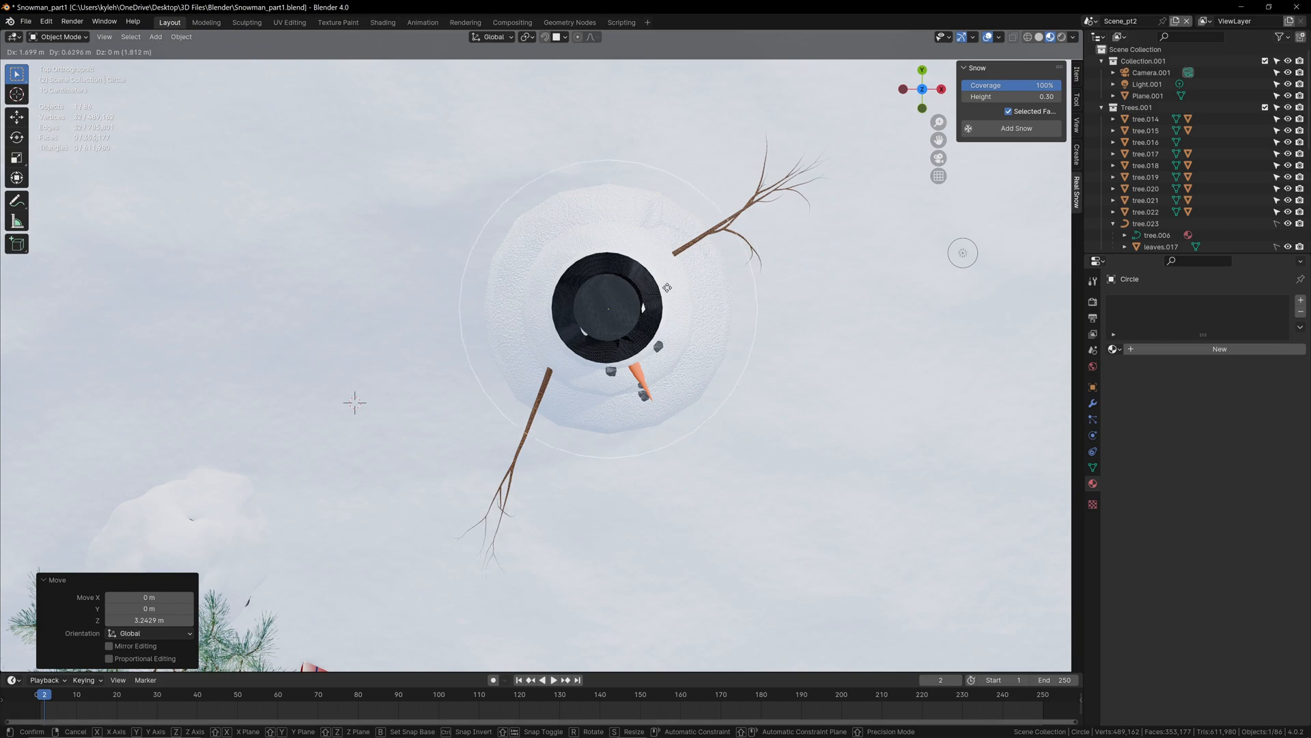
{"action": "left_click", "coordinate": [666, 287]}
{"action": "middle_click_drag", "start_coordinate": [667, 288], "coordinate": [674, 254]}
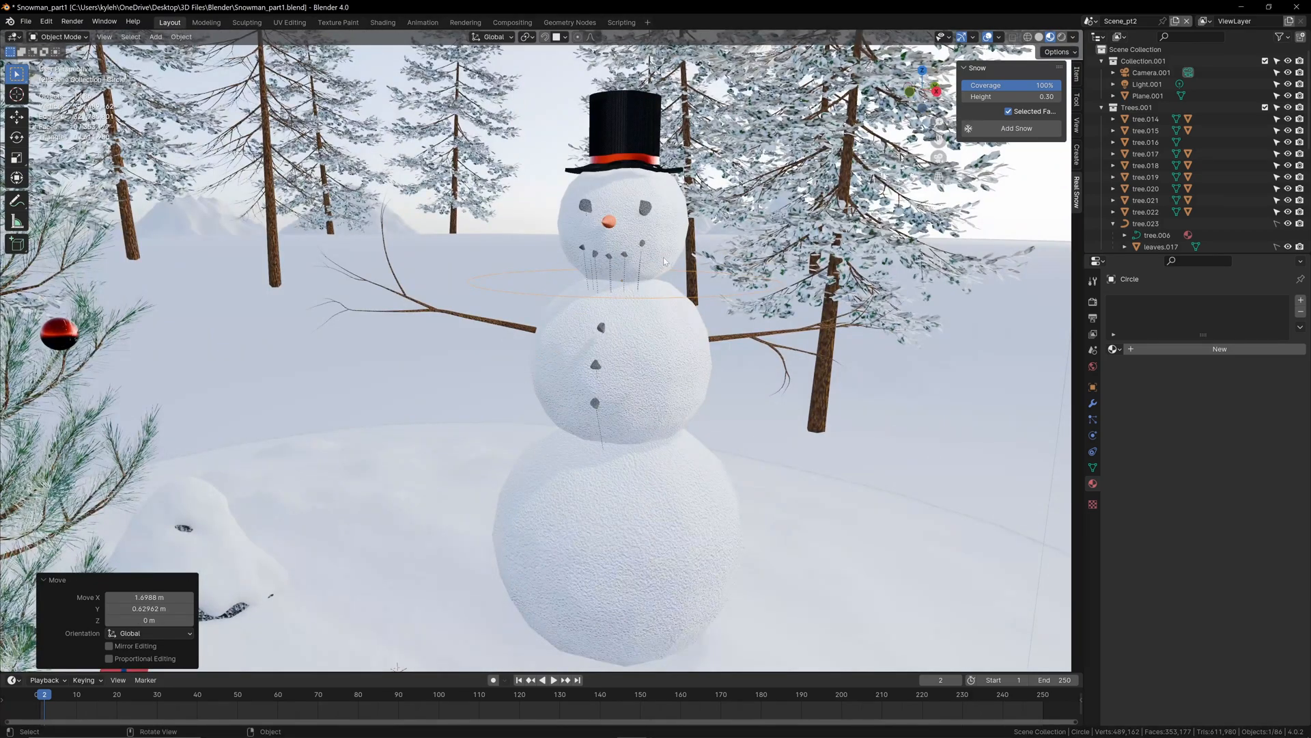
Step: Scale the circle to about 0.265 so that it fits around the snowman's neck
{"action": "key", "text": "KP_0"}
{"action": "scroll", "coordinate": [671, 258], "scroll_direction": "up", "scroll_amount": 5}
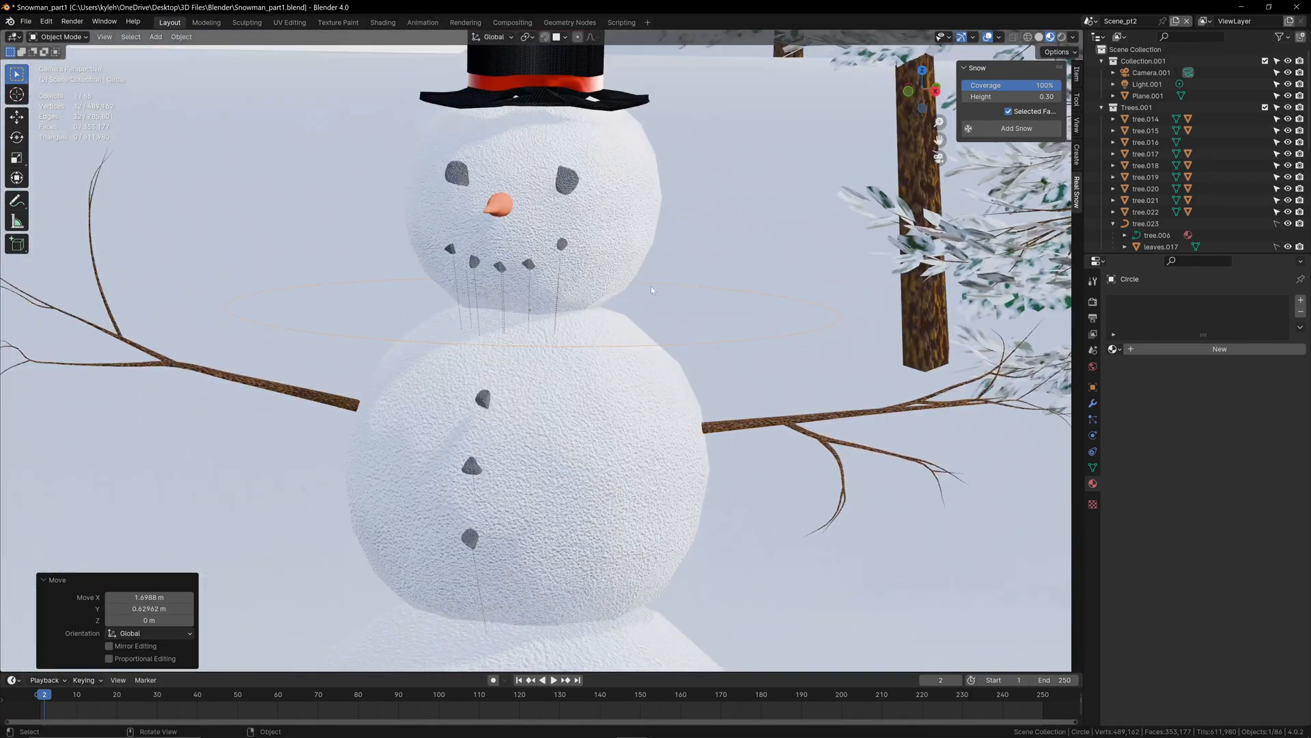
{"action": "key", "text": "s"}
{"action": "left_click", "coordinate": [555, 287]}
{"action": "scroll", "coordinate": [536, 349], "scroll_direction": "up", "scroll_amount": 3}
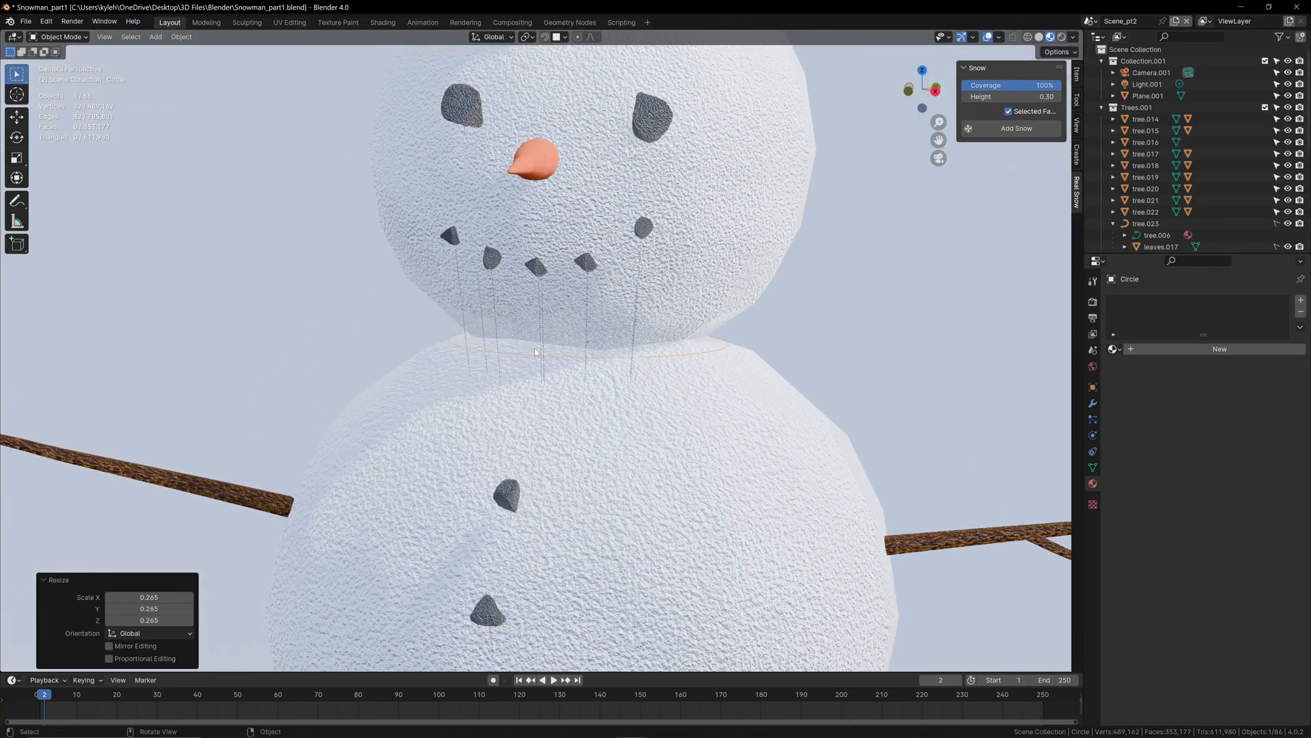
Step: Edit the circle's mesh and extrude it upward about 0.056 m along Z into a neck band
{"action": "key", "text": "Tab"}
{"action": "key", "text": "g"}
{"action": "key", "text": "z"}
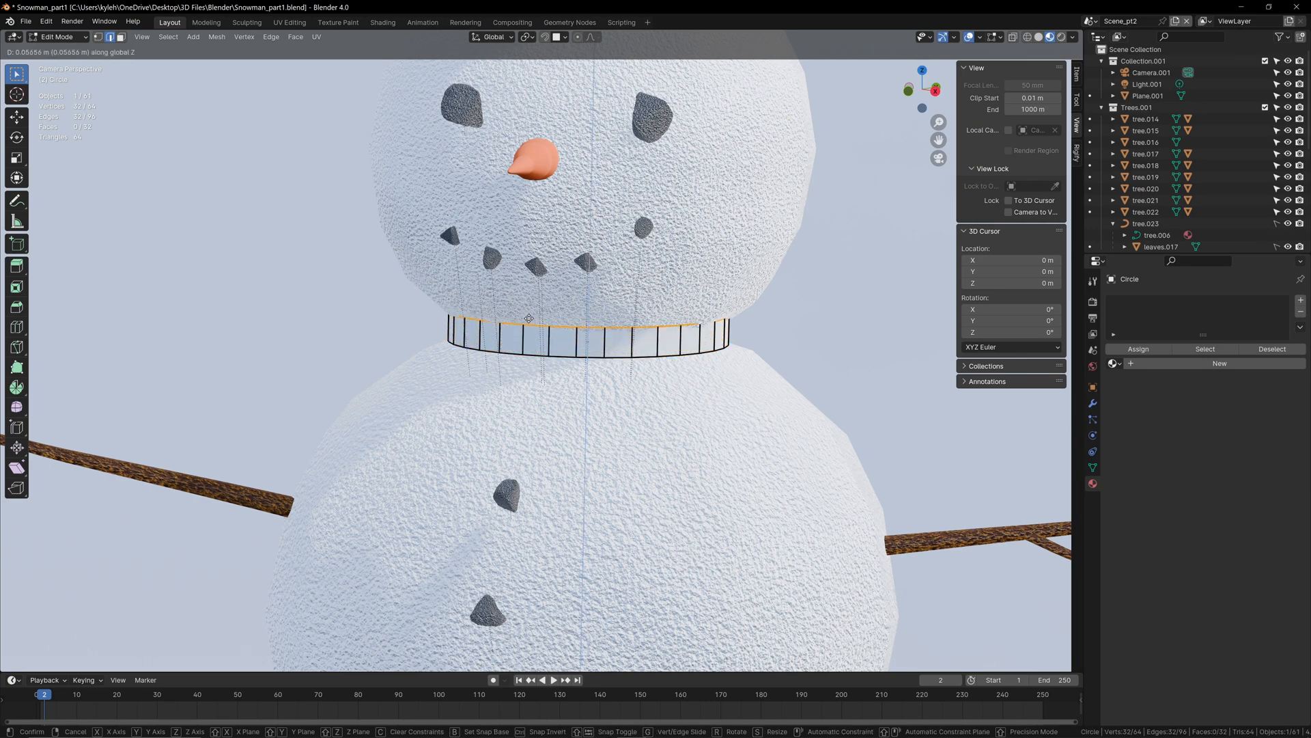
{"action": "left_click", "coordinate": [528, 319]}
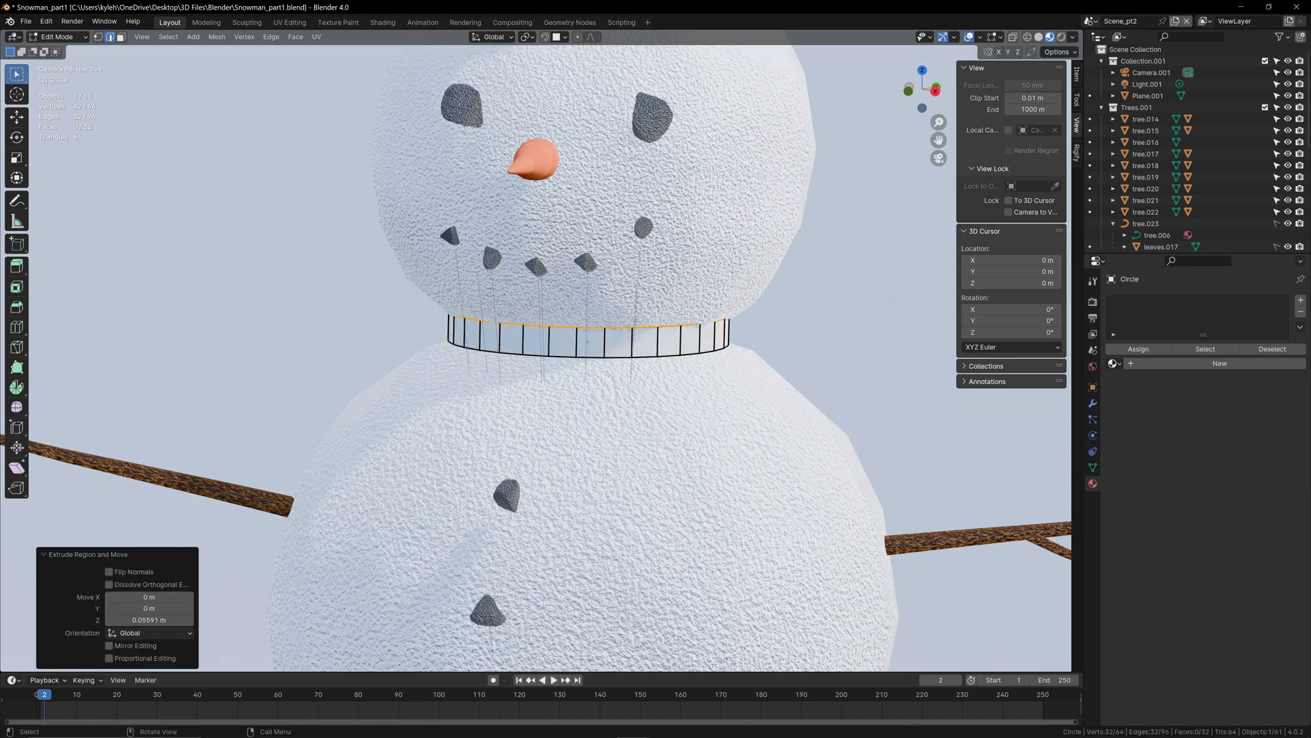
Step: Delete one face at the front of the neck band to open a gap
{"action": "mouse_move", "coordinate": [552, 428]}
{"action": "middle_mouse_down"}
{"action": "mouse_move", "coordinate": [572, 440]}
{"action": "mouse_move", "coordinate": [576, 425]}
{"action": "mouse_move", "coordinate": [560, 448]}
{"action": "middle_mouse_up"}
{"action": "key", "text": "KP_Decimal"}
{"action": "scroll", "coordinate": [574, 441], "scroll_direction": "down", "scroll_amount": 1}
{"action": "key", "text": "alt+a"}
{"action": "scroll", "coordinate": [560, 448], "scroll_direction": "down", "scroll_amount": 1}
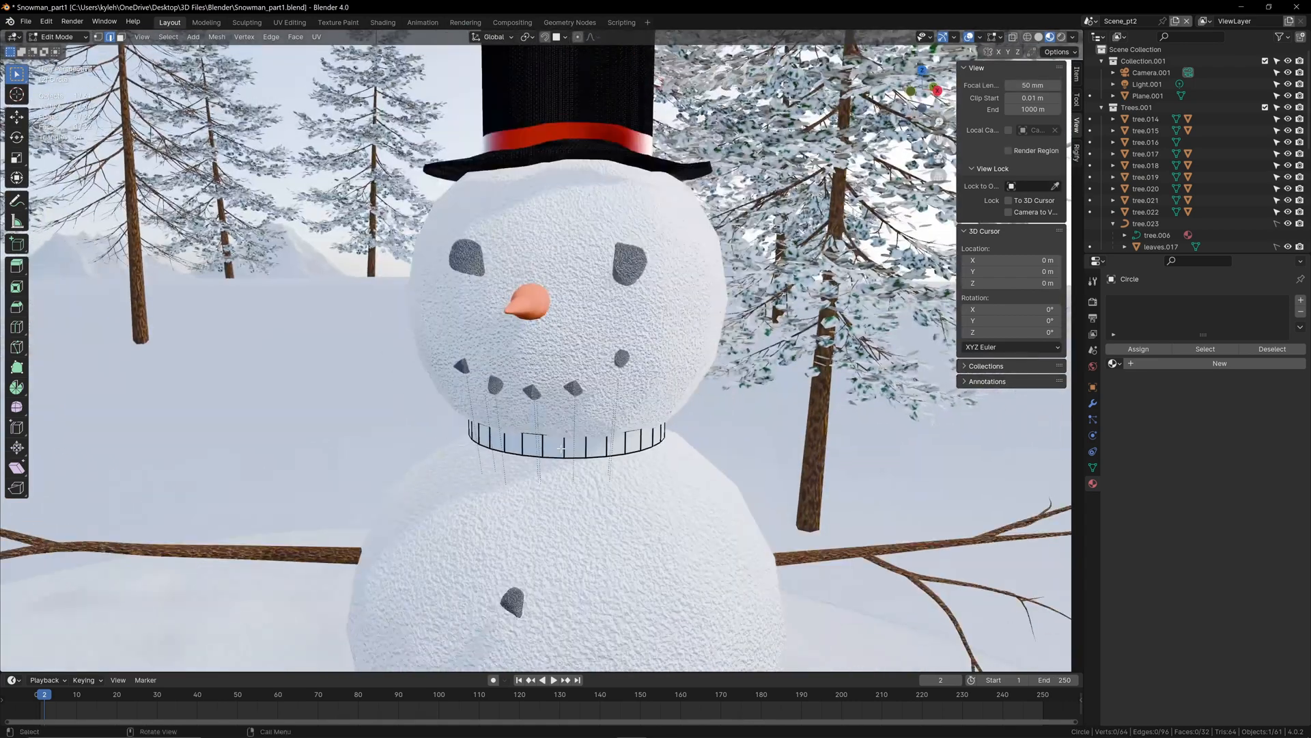
{"action": "key", "text": "3"}
{"action": "left_click", "coordinate": [565, 439]}
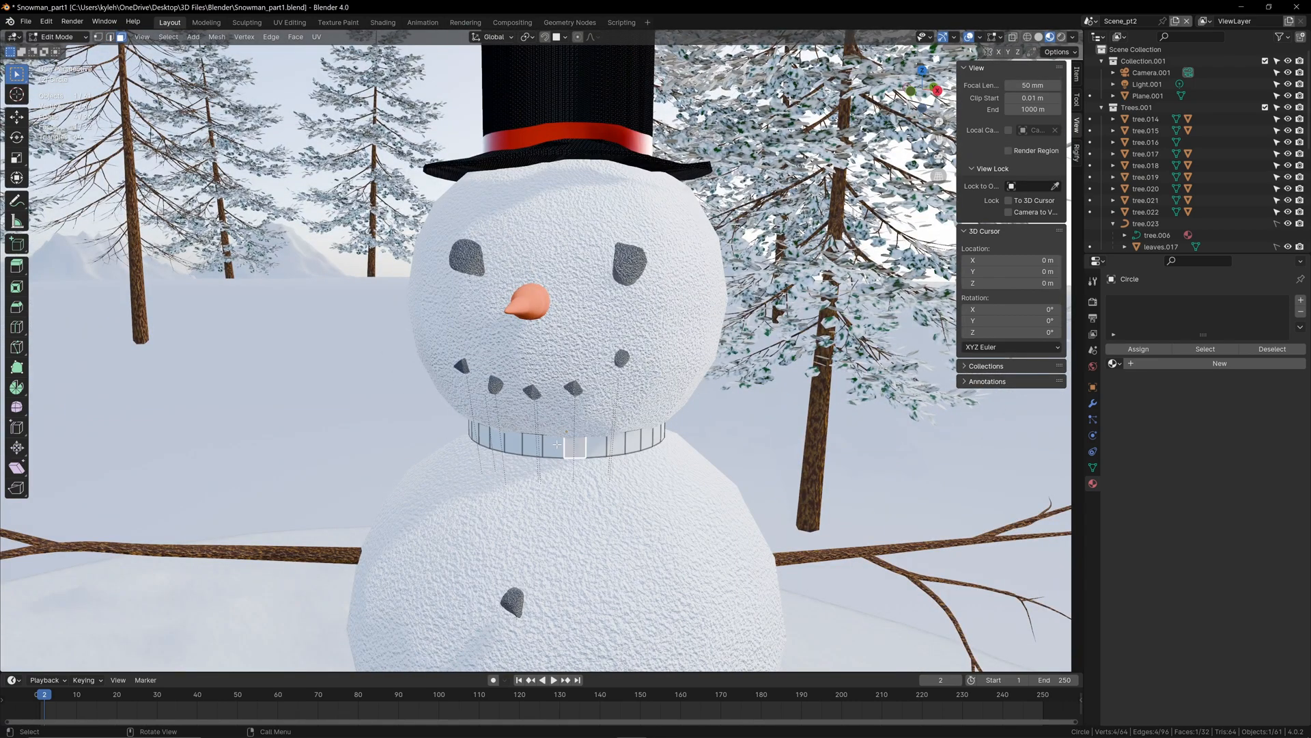
{"action": "key", "text": "x"}
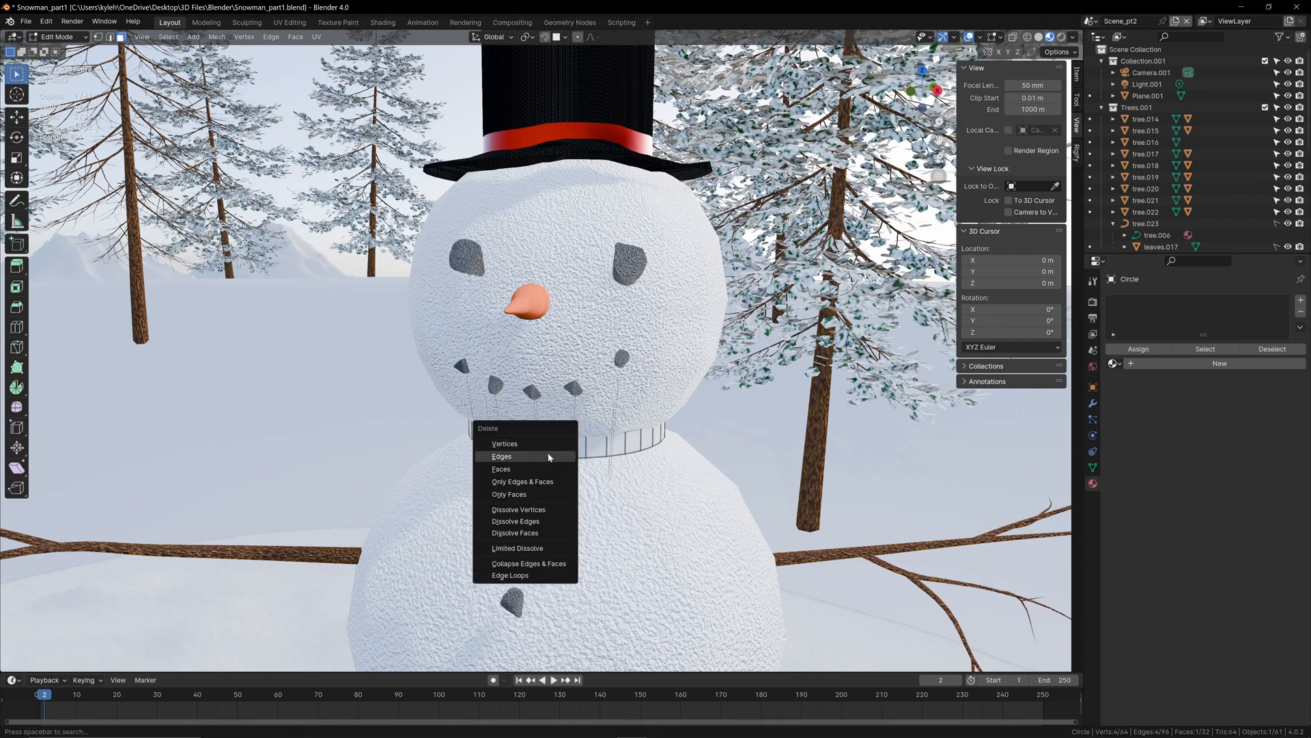
{"action": "left_click", "coordinate": [550, 471]}
Step: Extrude the cut edge beside the gap four times to form a strip running across the front of the neck band
{"action": "middle_click_drag", "start_coordinate": [550, 476], "coordinate": [566, 446]}
{"action": "scroll", "coordinate": [567, 446], "scroll_direction": "up", "scroll_amount": 1}
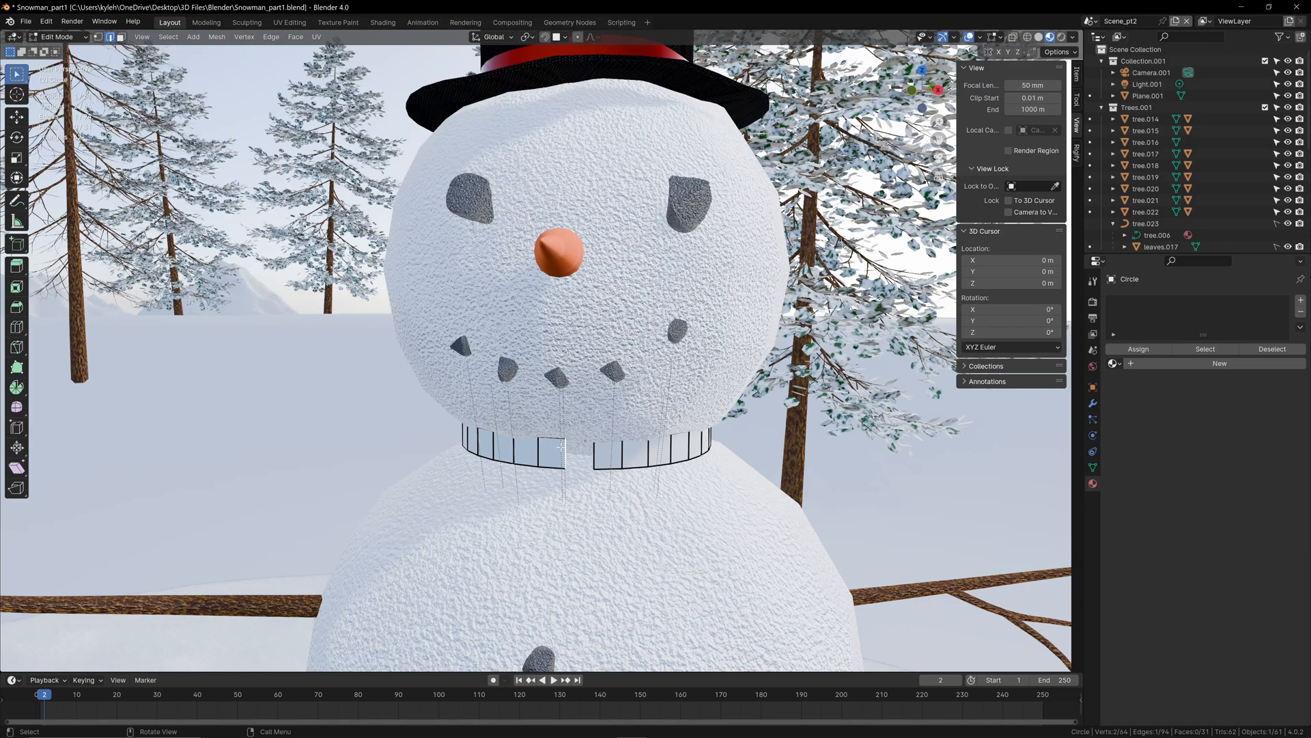
{"action": "key", "text": "e"}
{"action": "left_click", "coordinate": [601, 449]}
{"action": "key", "text": "e"}
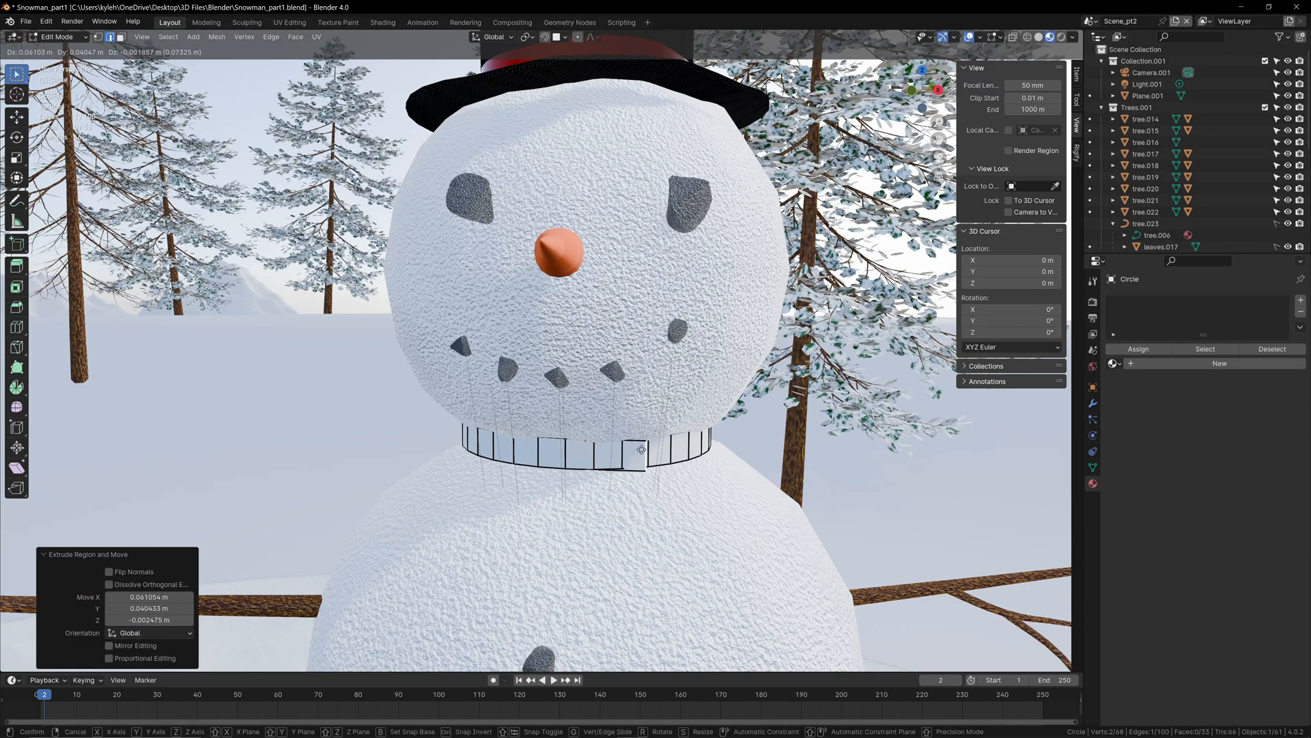
{"action": "left_click", "coordinate": [646, 451]}
{"action": "key", "text": "e"}
{"action": "left_click", "coordinate": [695, 452]}
{"action": "key", "text": "e"}
{"action": "left_click", "coordinate": [758, 454]}
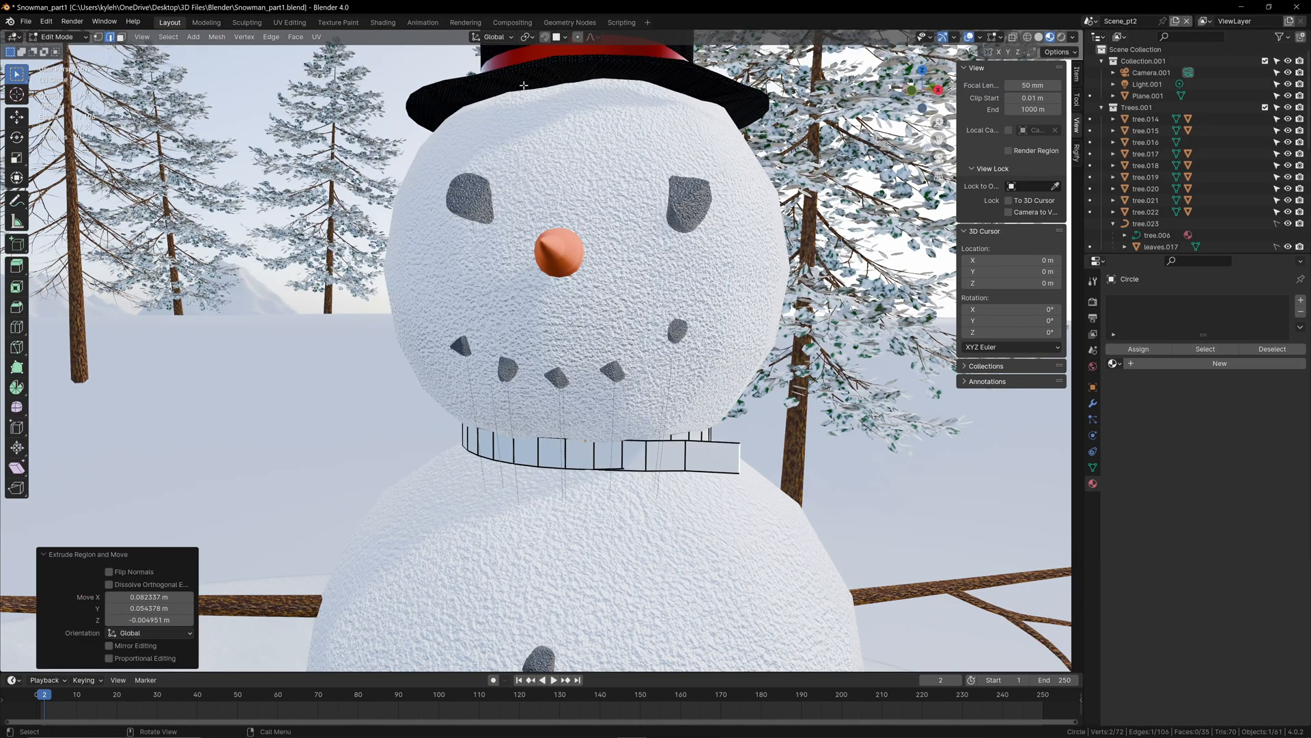
Step: Turn on snapping and limit its targets to non-edited objects by excluding the active and edited ones
{"action": "left_click", "coordinate": [546, 37]}
{"action": "left_click", "coordinate": [564, 37]}
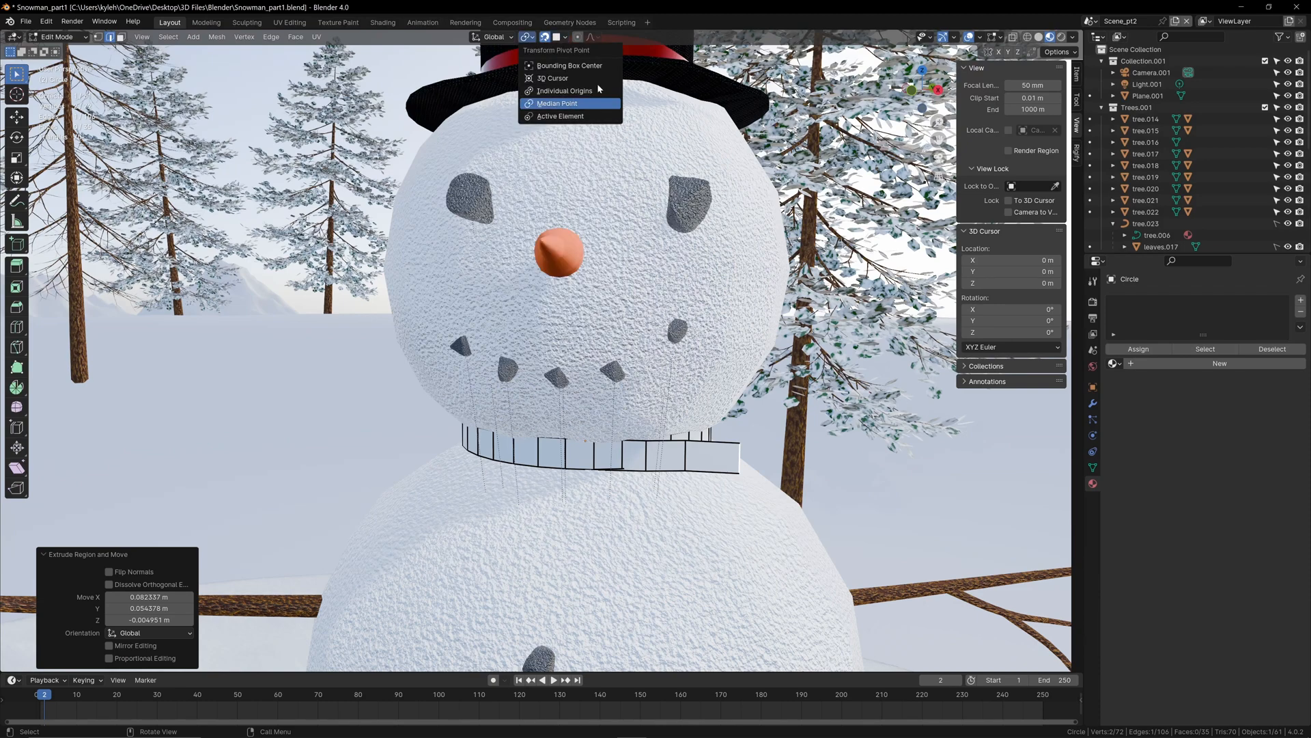
{"action": "left_click", "coordinate": [565, 38]}
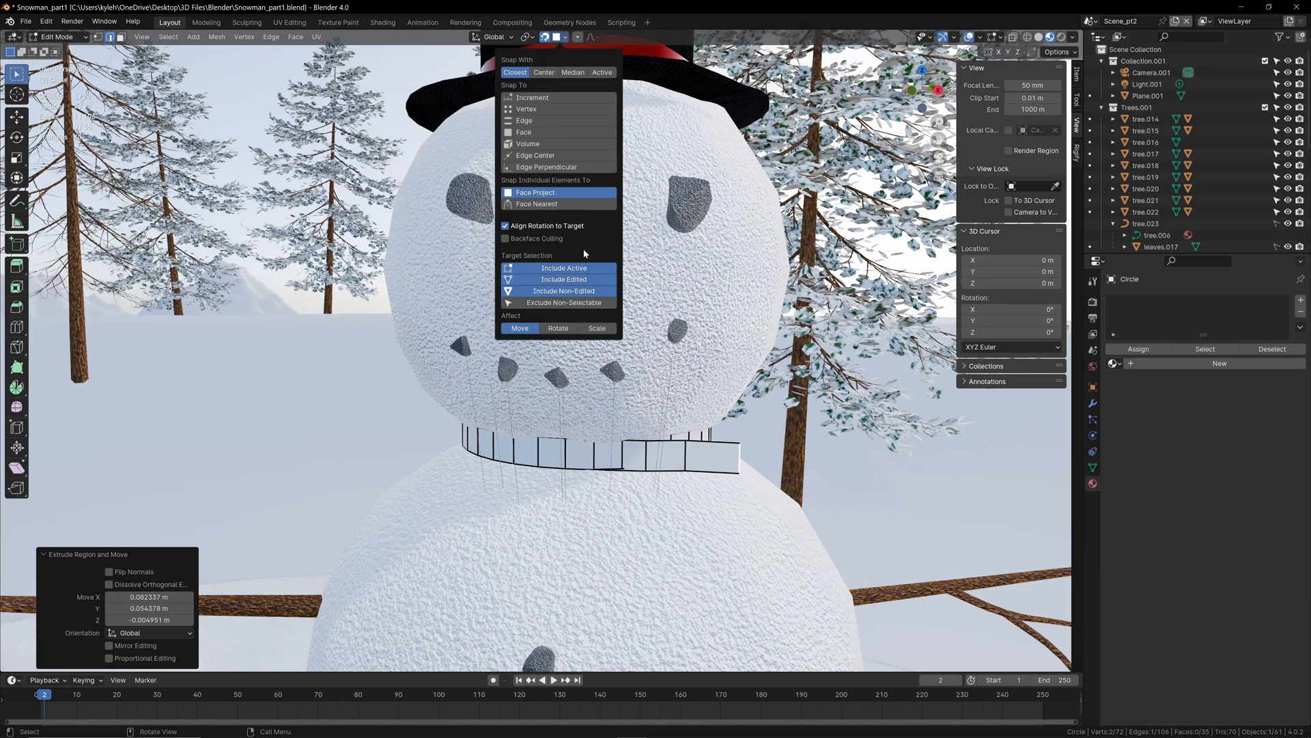
{"action": "left_click_drag", "start_coordinate": [565, 267], "coordinate": [578, 278]}
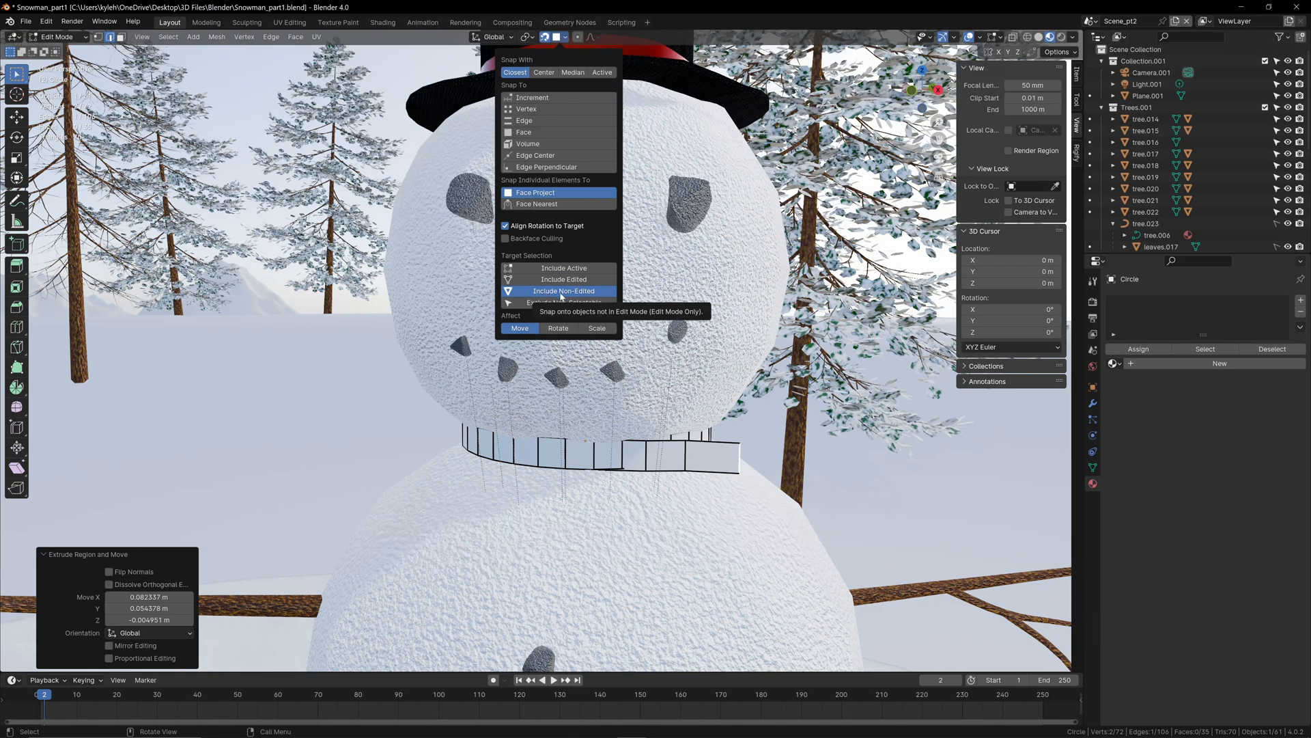
Step: Move the strip's end edge down so that it hangs from the neck onto the snowman's middle ball
{"action": "key", "text": "e"}
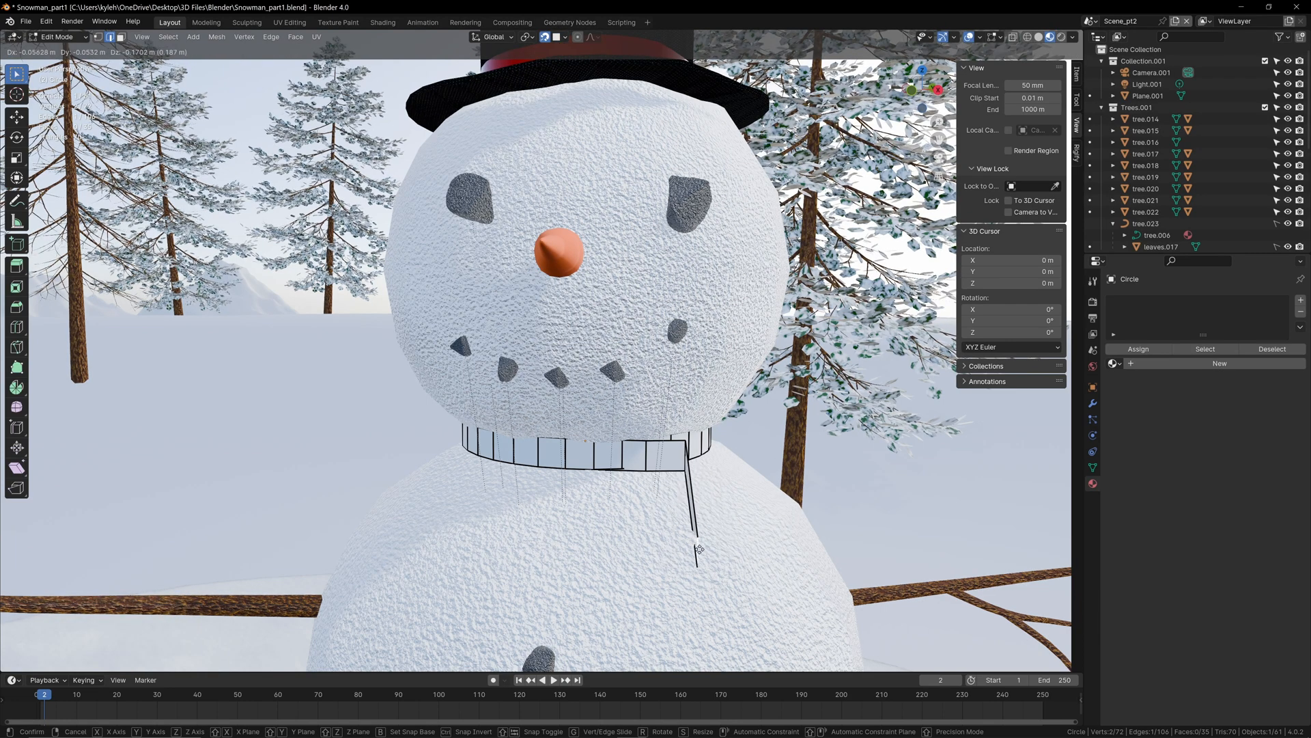
{"action": "left_click", "coordinate": [705, 551]}
{"action": "middle_click_drag", "start_coordinate": [705, 550], "coordinate": [686, 509]}
{"action": "key", "text": "g"}
{"action": "left_click", "coordinate": [661, 518]}
{"action": "key", "text": "g"}
{"action": "left_click", "coordinate": [627, 531]}
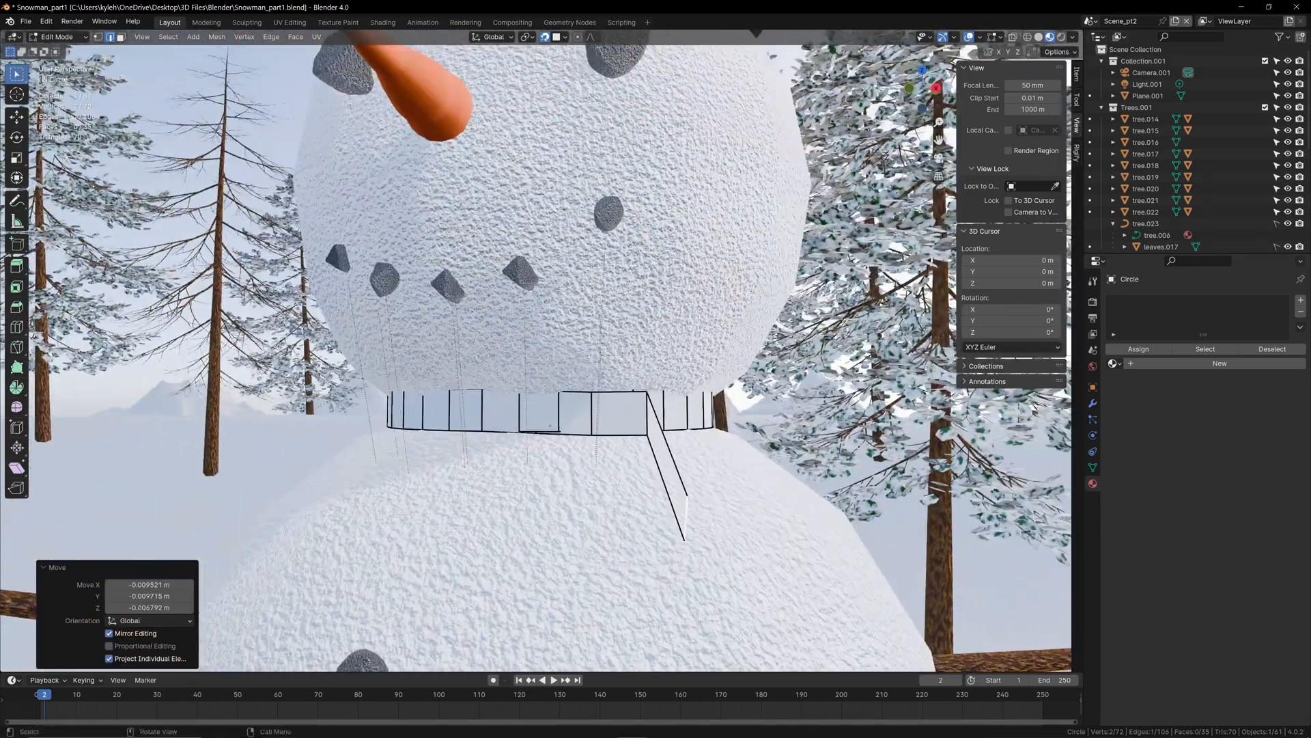
{"action": "middle_click_drag", "start_coordinate": [707, 458], "coordinate": [659, 471]}
{"action": "scroll", "coordinate": [659, 471], "scroll_direction": "down", "scroll_amount": 1}
{"action": "left_click", "coordinate": [565, 40]}
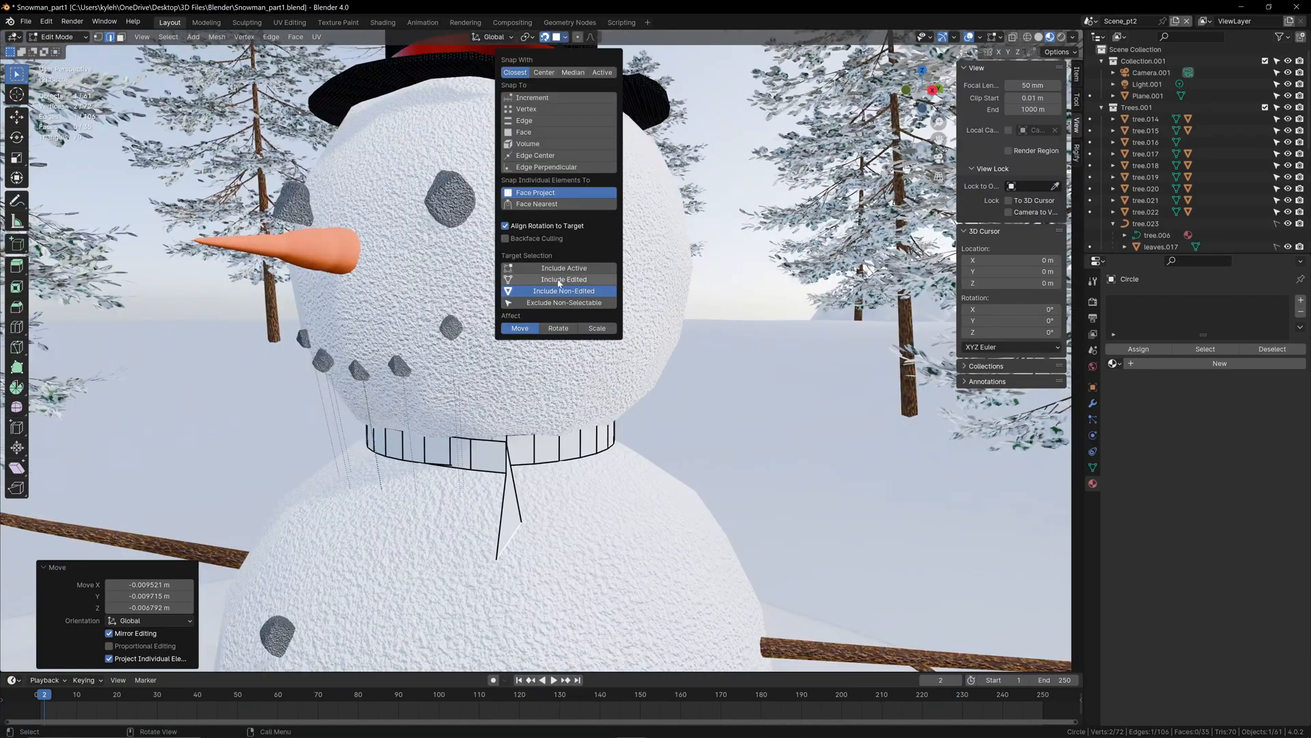
{"action": "left_click", "coordinate": [554, 524]}
{"action": "middle_click_drag", "start_coordinate": [554, 524], "coordinate": [546, 424]}
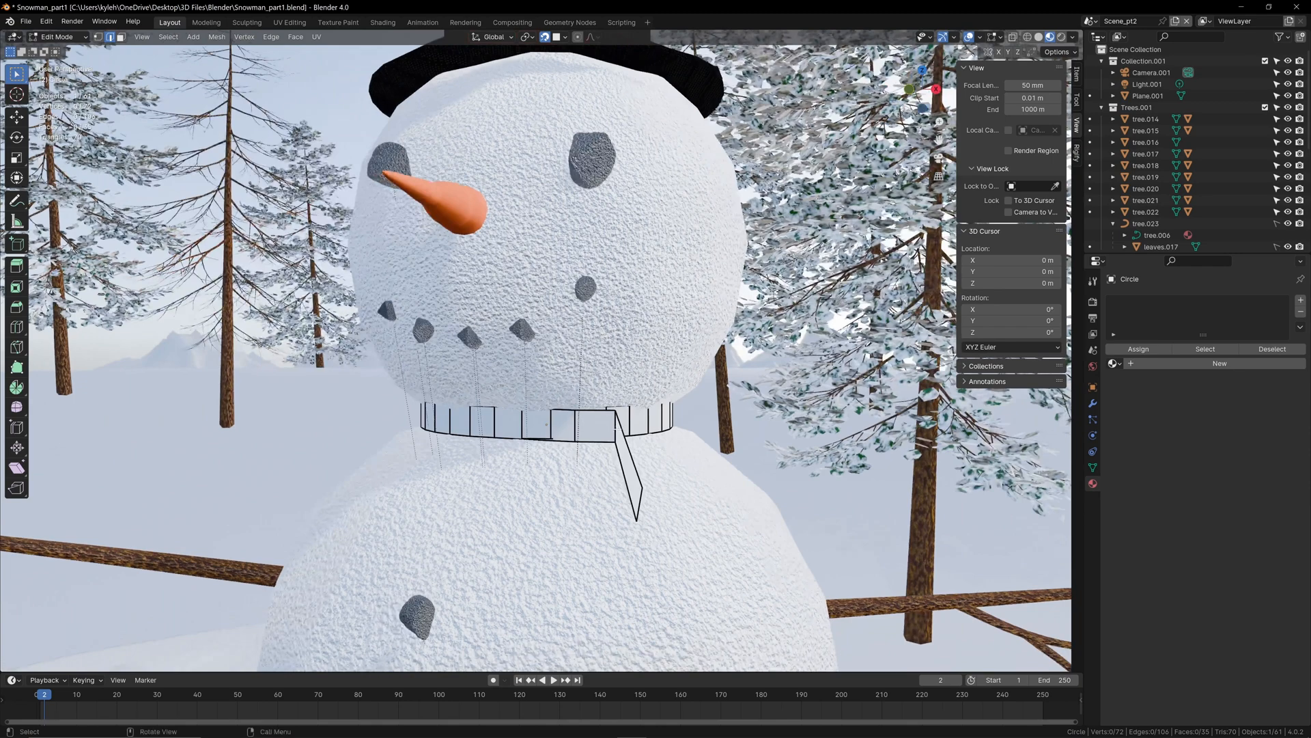
Step: Rotate the edge where the scarf strip bends downward, and move it and the end edge lower on the chest
{"action": "key", "text": "r"}
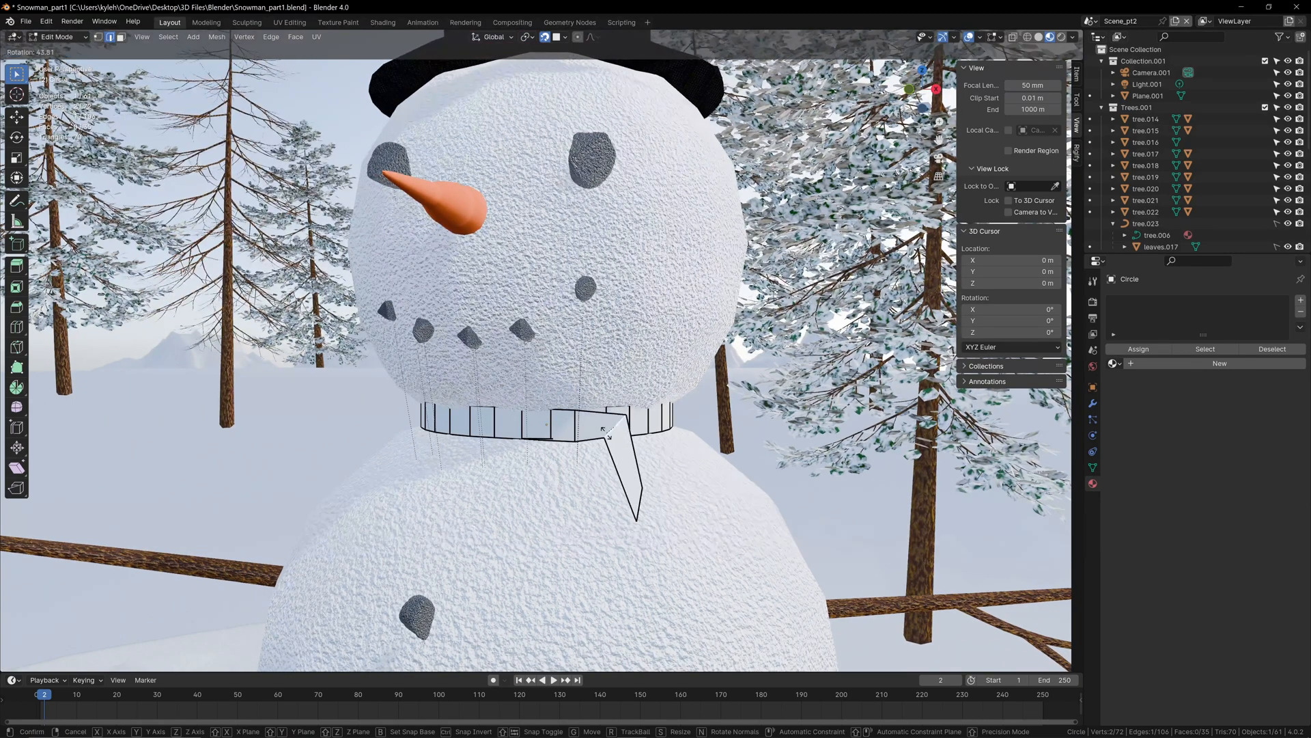
{"action": "left_click", "coordinate": [599, 441]}
{"action": "key", "text": "g"}
{"action": "left_click", "coordinate": [587, 487]}
{"action": "left_click", "coordinate": [639, 508]}
{"action": "key", "text": "g"}
Step: Rotate the next strip edge toward the gap and lower it about 0.13 m onto the chest
{"action": "key", "text": "r"}
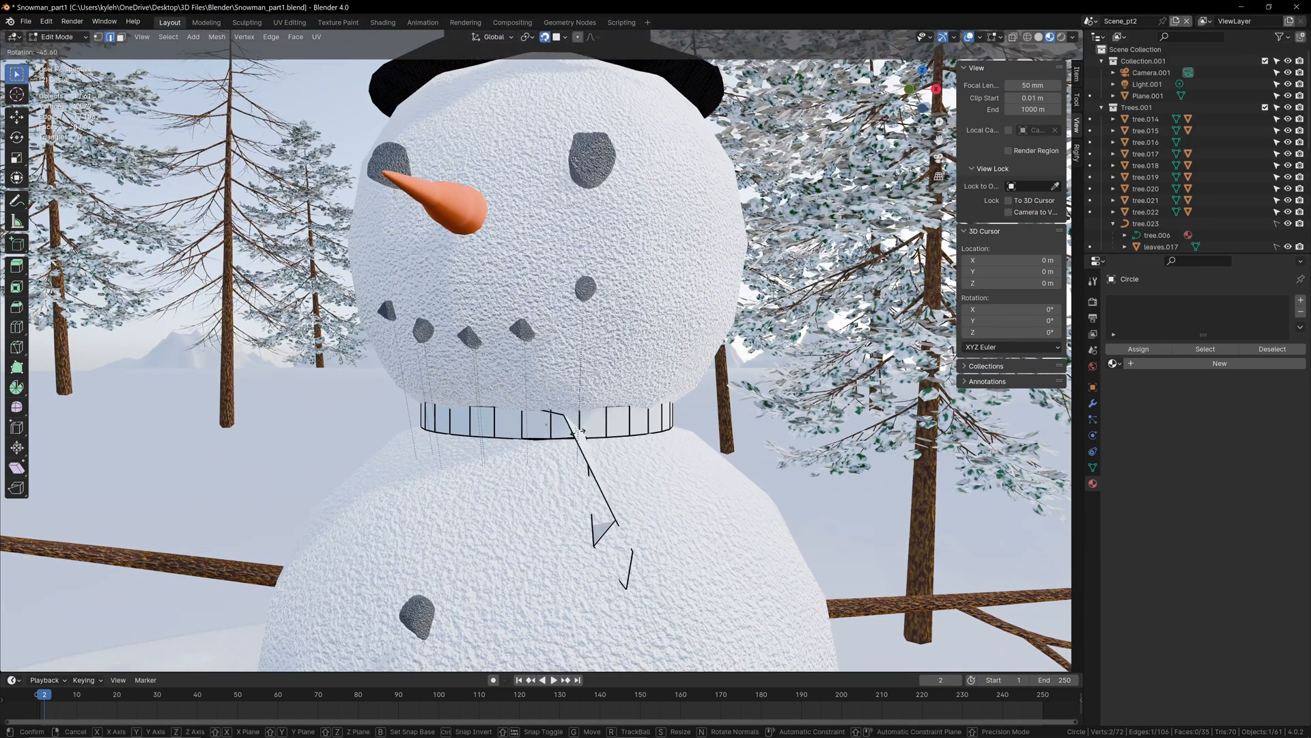
{"action": "left_click", "coordinate": [547, 430]}
{"action": "key", "text": "g"}
{"action": "left_click", "coordinate": [553, 511]}
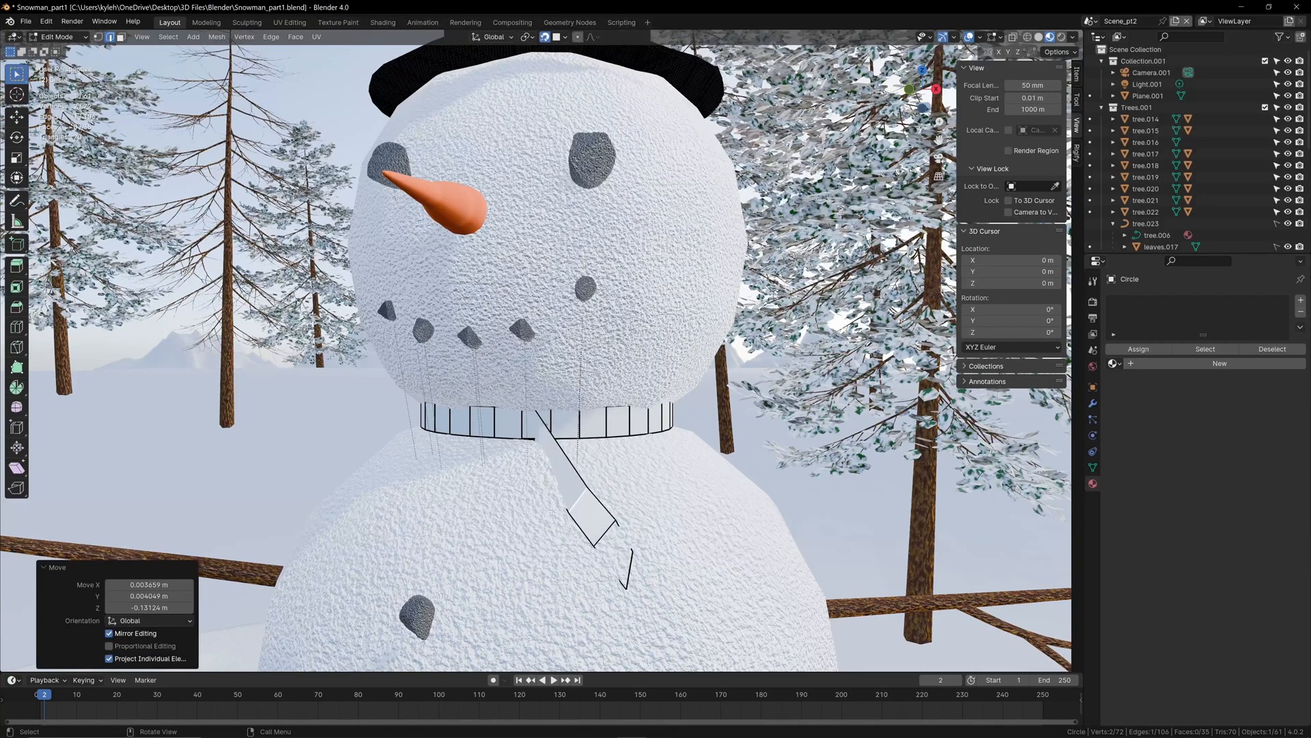
Step: Reposition the strip's upper and end edges along the chest and rotate them to follow the hanging direction
{"action": "key", "text": "g"}
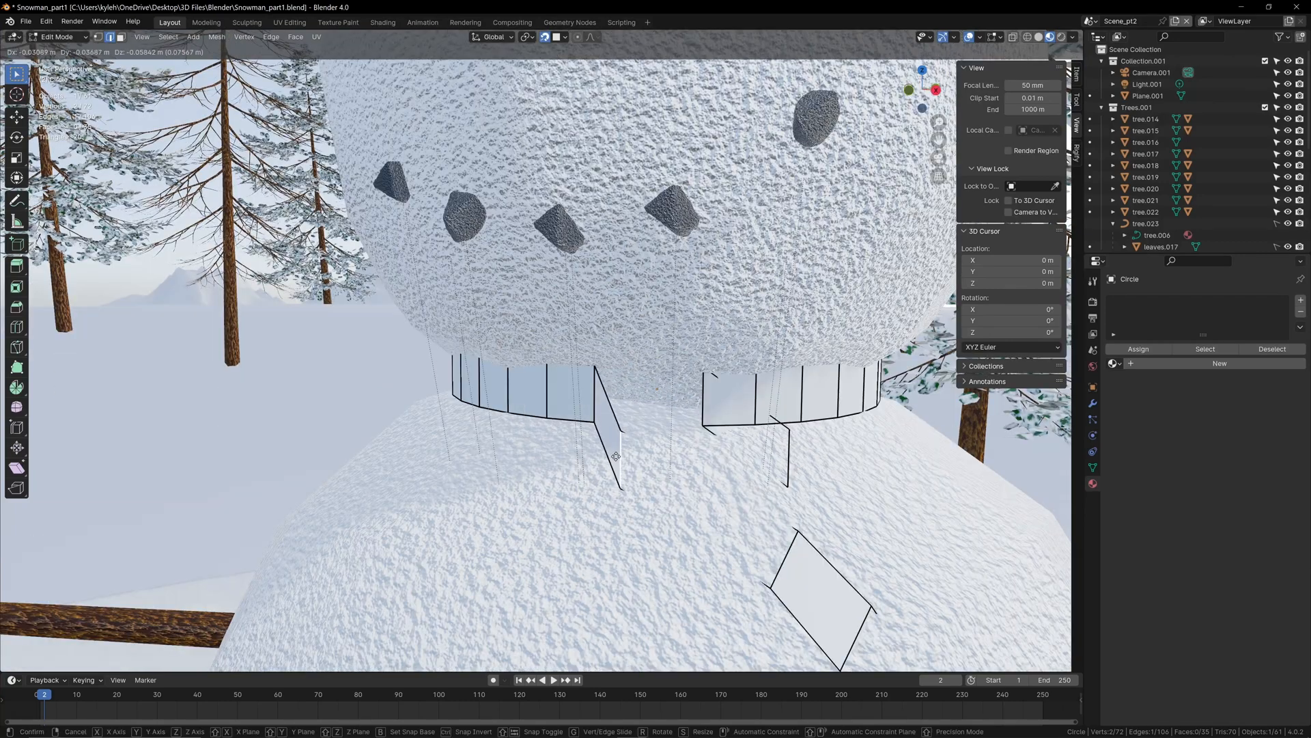
{"action": "left_click", "coordinate": [622, 455]}
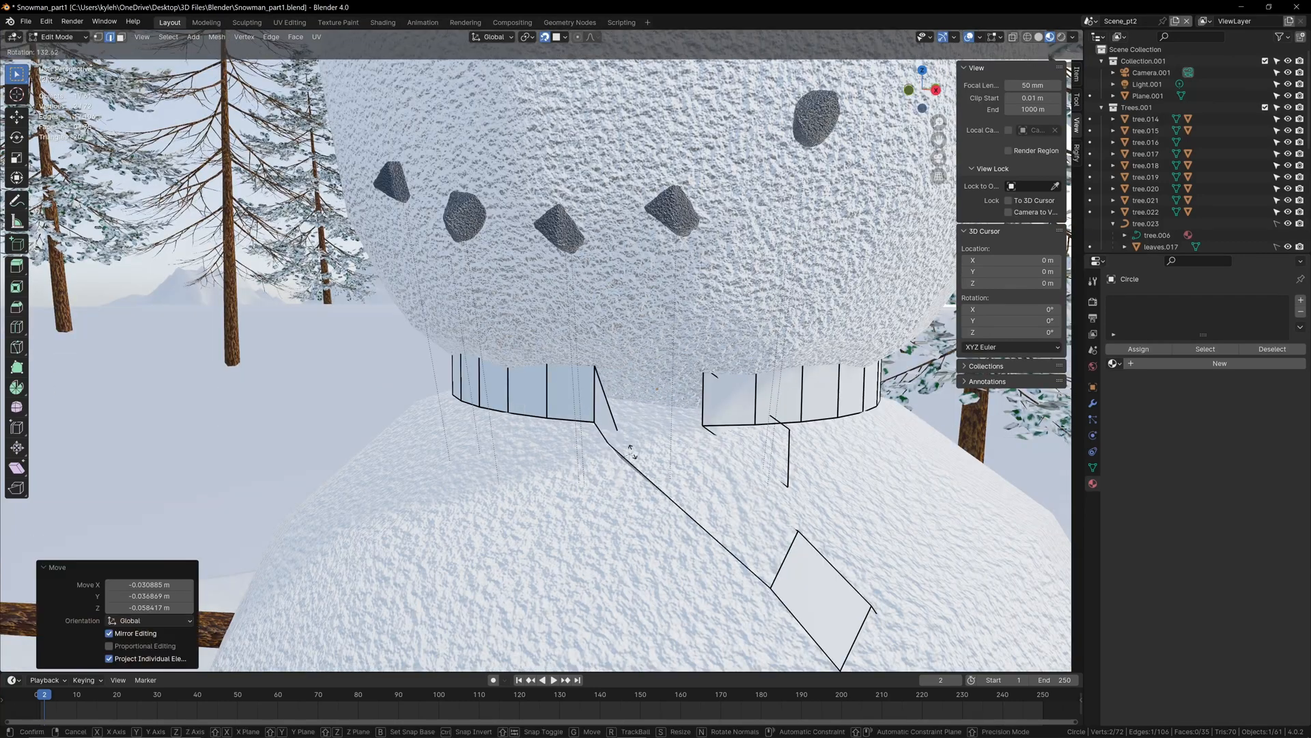
{"action": "key", "text": "r"}
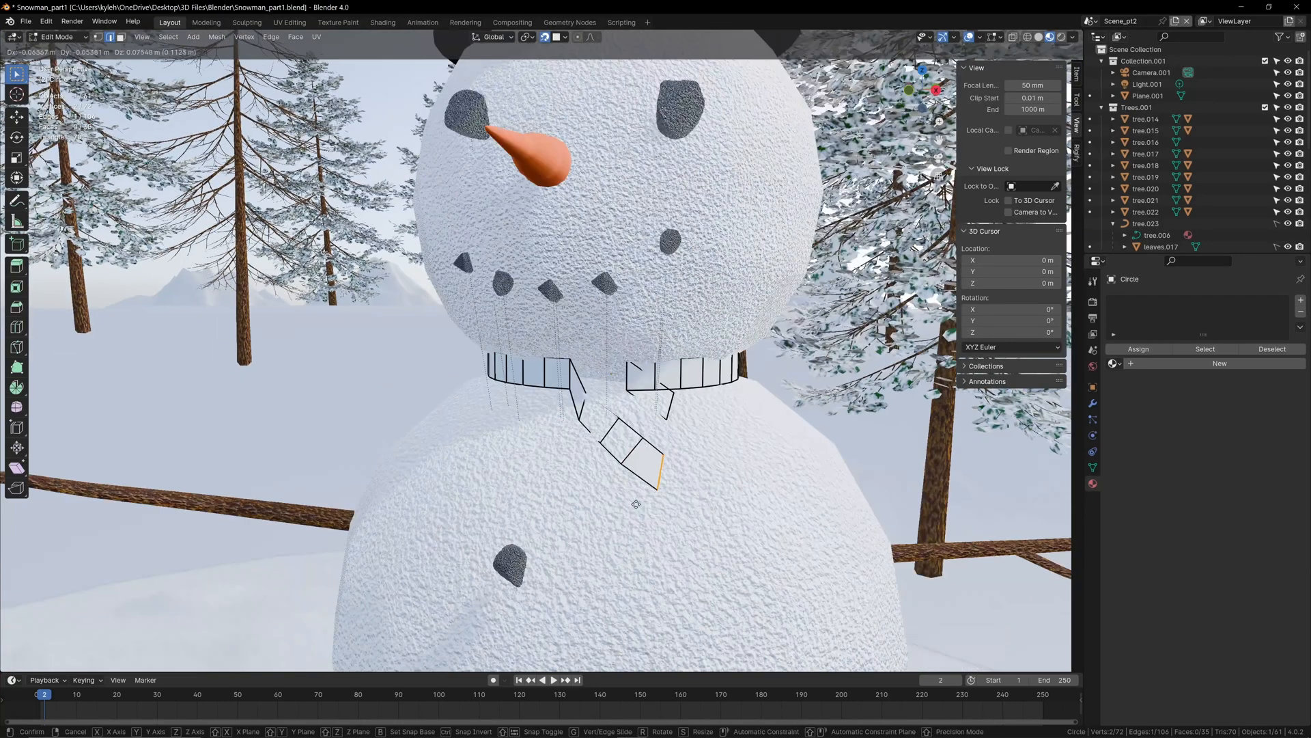
{"action": "left_click", "coordinate": [614, 491]}
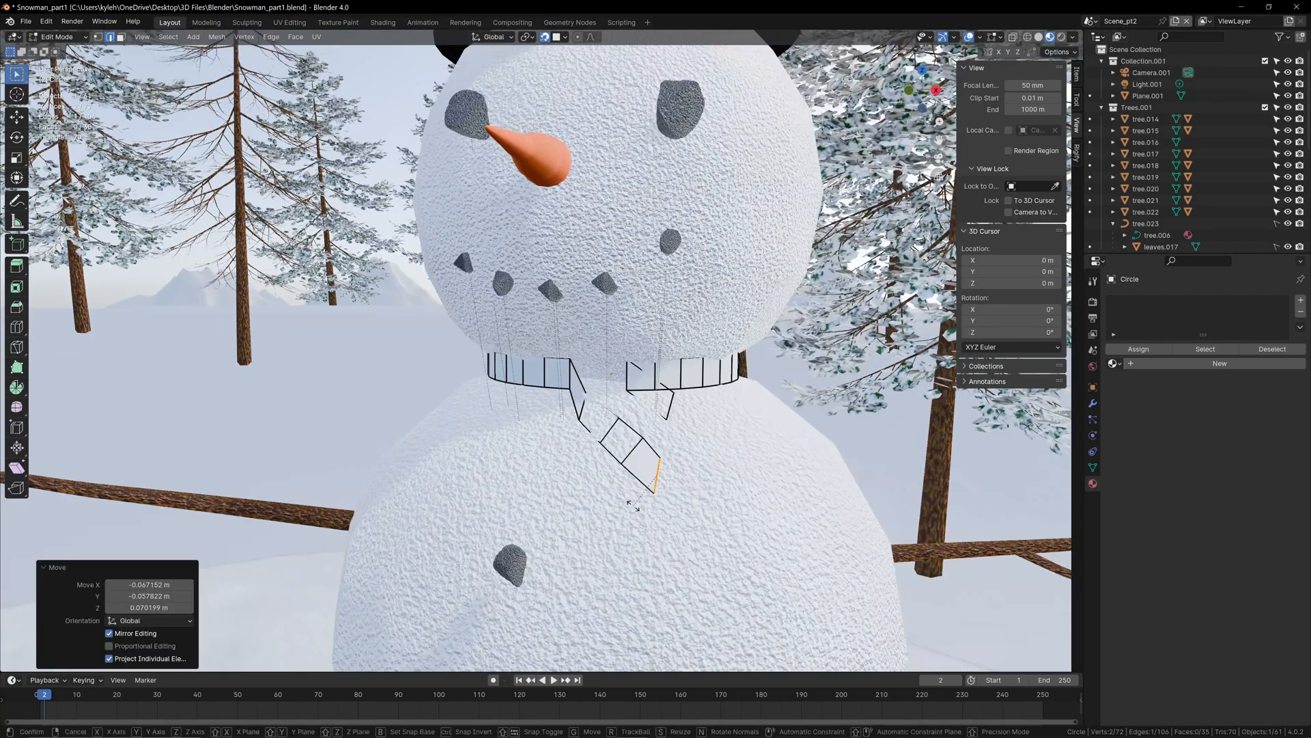
{"action": "key", "text": "r"}
{"action": "left_click", "coordinate": [584, 440]}
Step: Rotate the two middle edges of the hanging strip to line up with its slope
{"action": "left_click", "coordinate": [632, 451]}
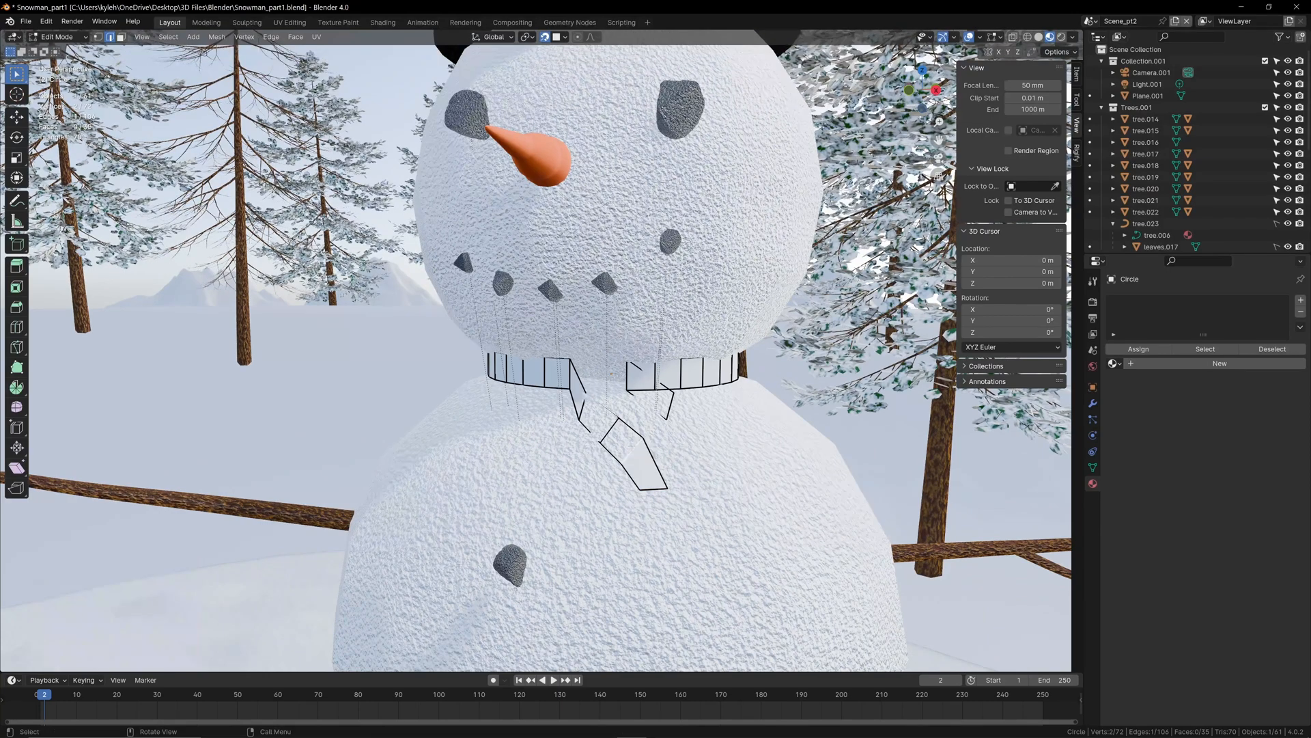
{"action": "key", "text": "r"}
{"action": "left_click", "coordinate": [632, 446]}
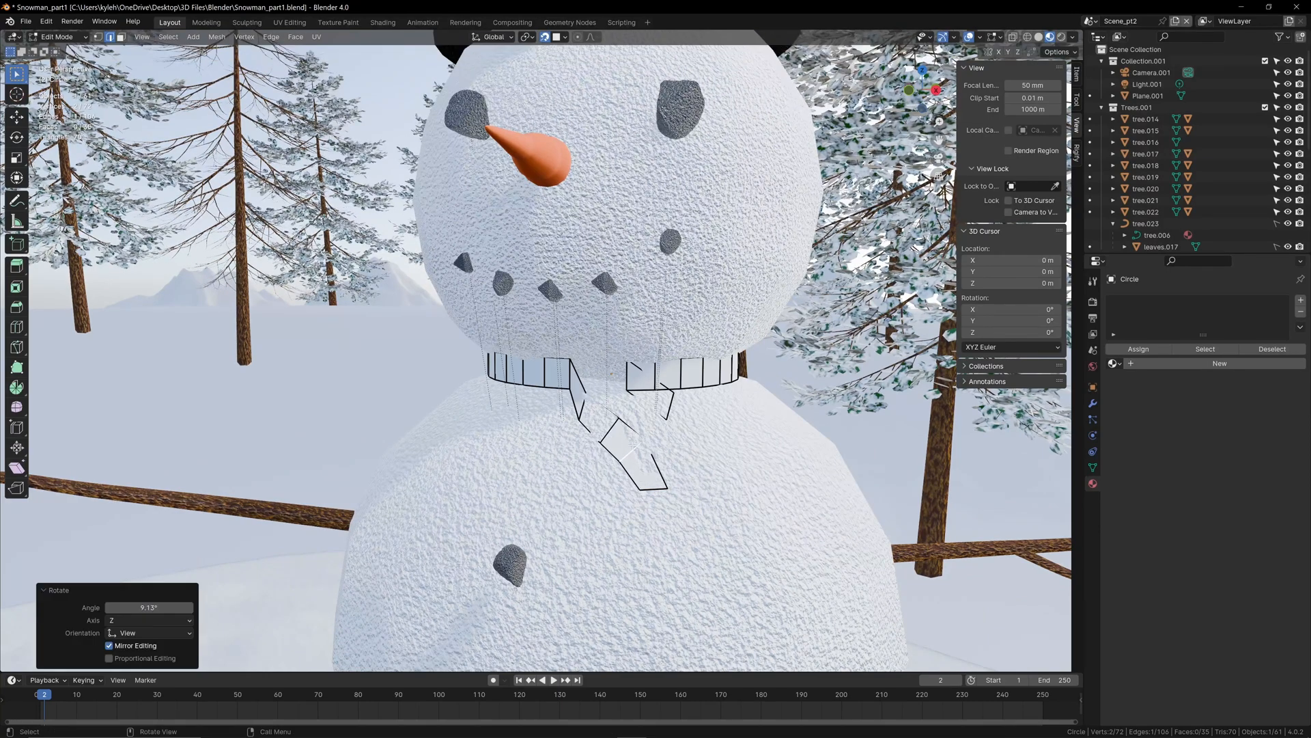
{"action": "left_click", "coordinate": [615, 429]}
{"action": "key", "text": "r"}
{"action": "left_click", "coordinate": [613, 427]}
Step: Rotate the neck band's edge at the start of the hanging strip by 32°
{"action": "left_click", "coordinate": [568, 370]}
{"action": "key", "text": "r"}
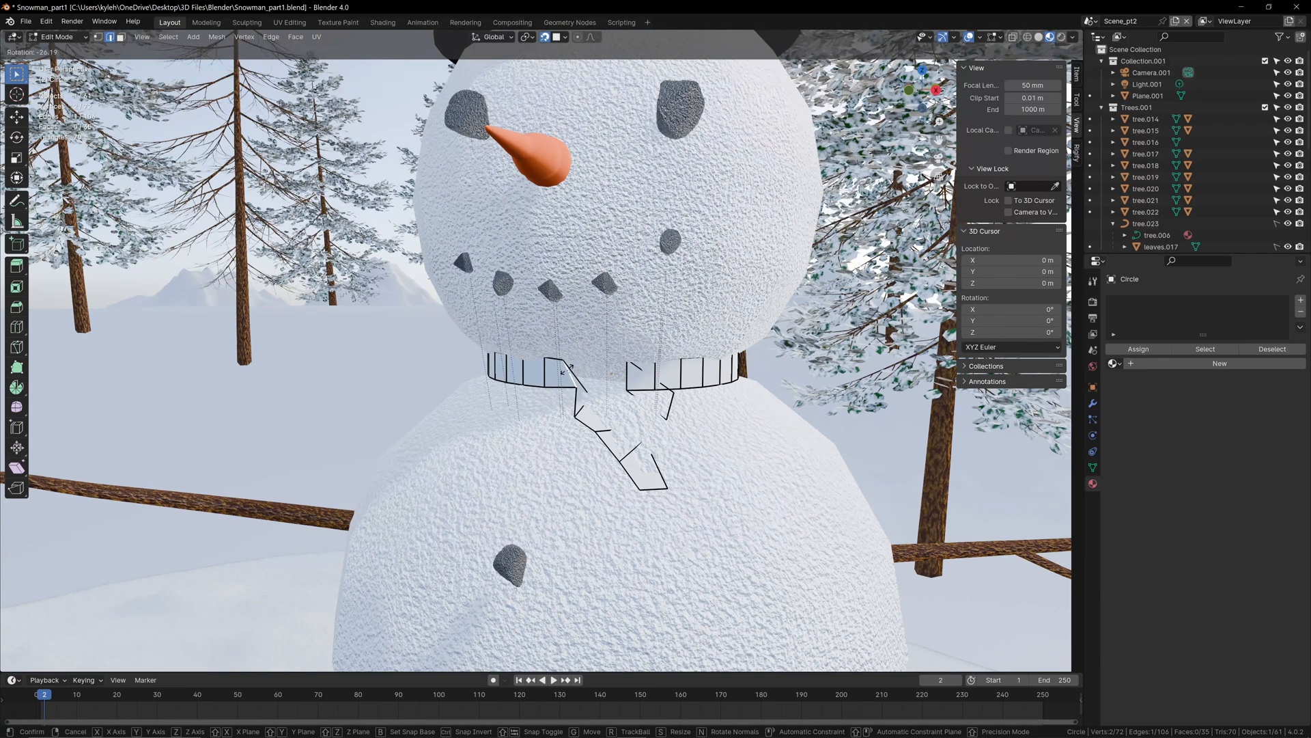
{"action": "left_click", "coordinate": [566, 369]}
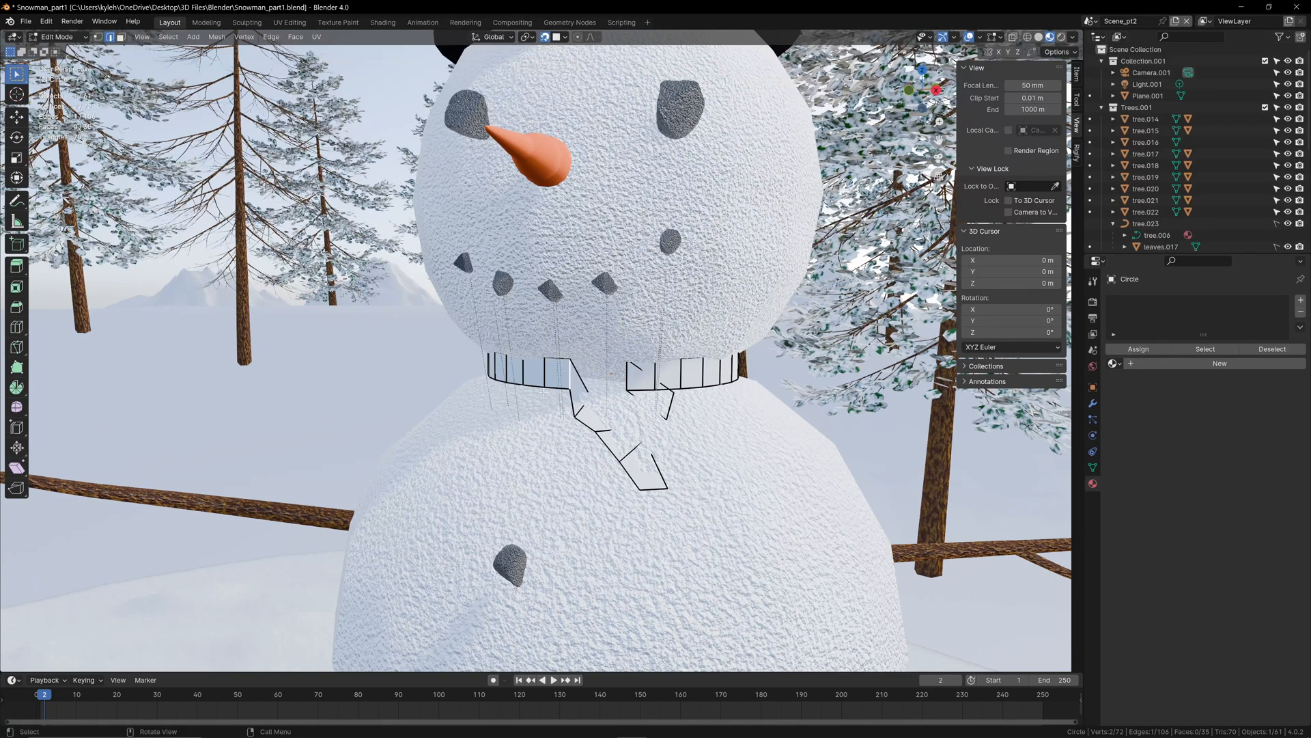
{"action": "key", "text": "r"}
{"action": "left_click", "coordinate": [599, 416]}
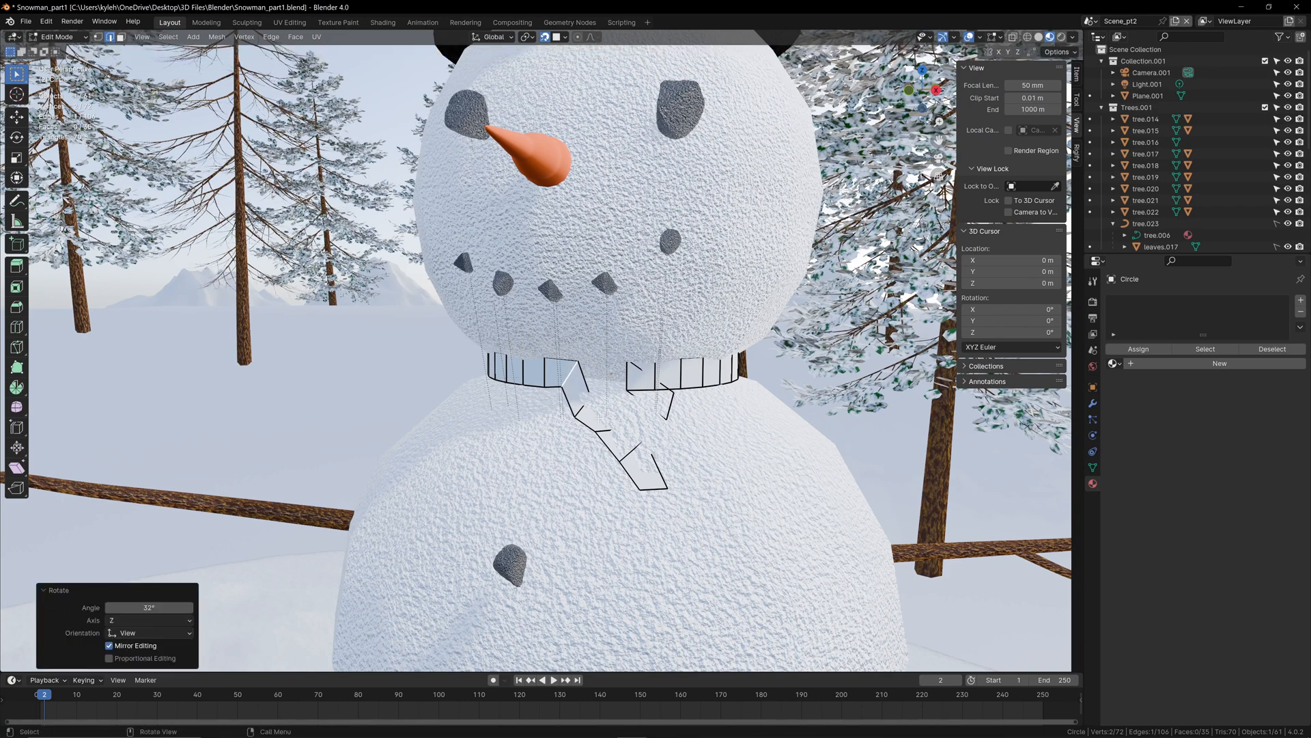
Step: Move the second cross edge of the hanging strip so it lines up with the start of the strip near the neck gap
{"action": "left_click", "coordinate": [580, 412]}
{"action": "key", "text": "g"}
{"action": "left_click", "coordinate": [588, 409]}
{"action": "left_click", "coordinate": [608, 430]}
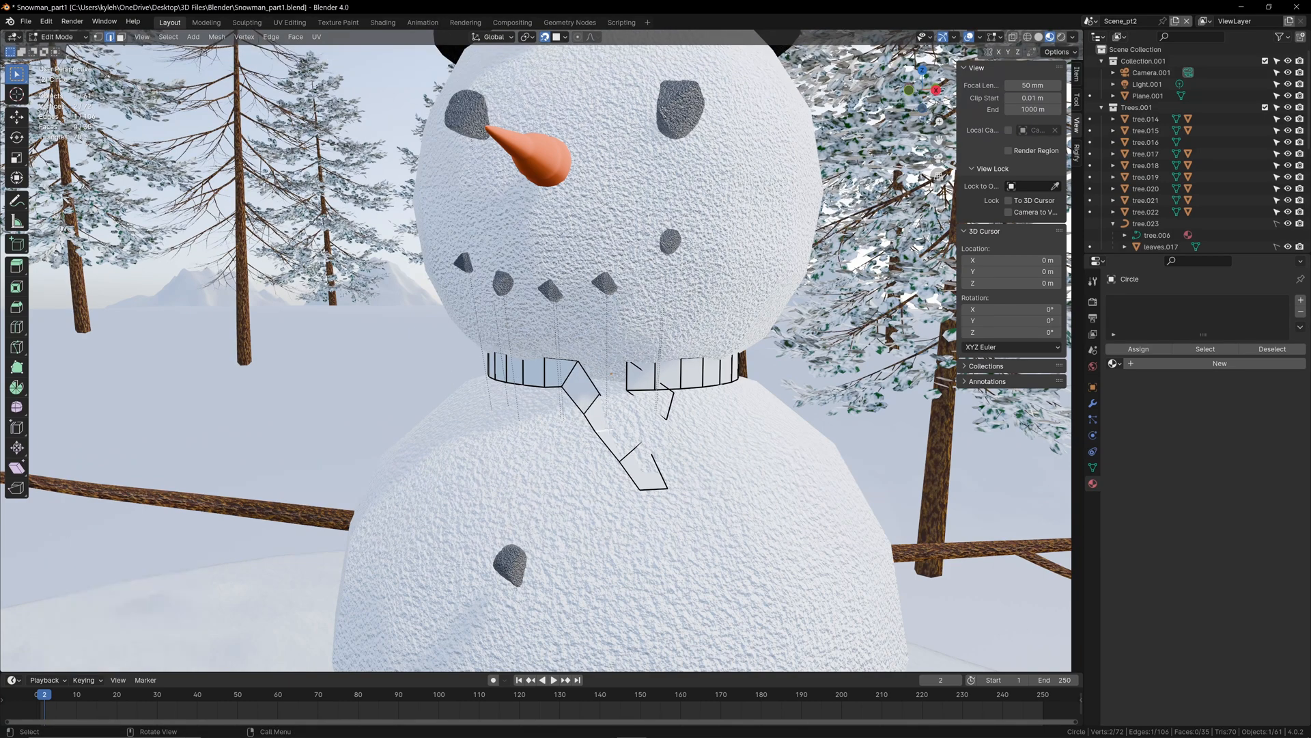
Step: Move the other neck band half's loose end edge about 0.11 m toward the gap and rotate it -51.5°
{"action": "key", "text": "g"}
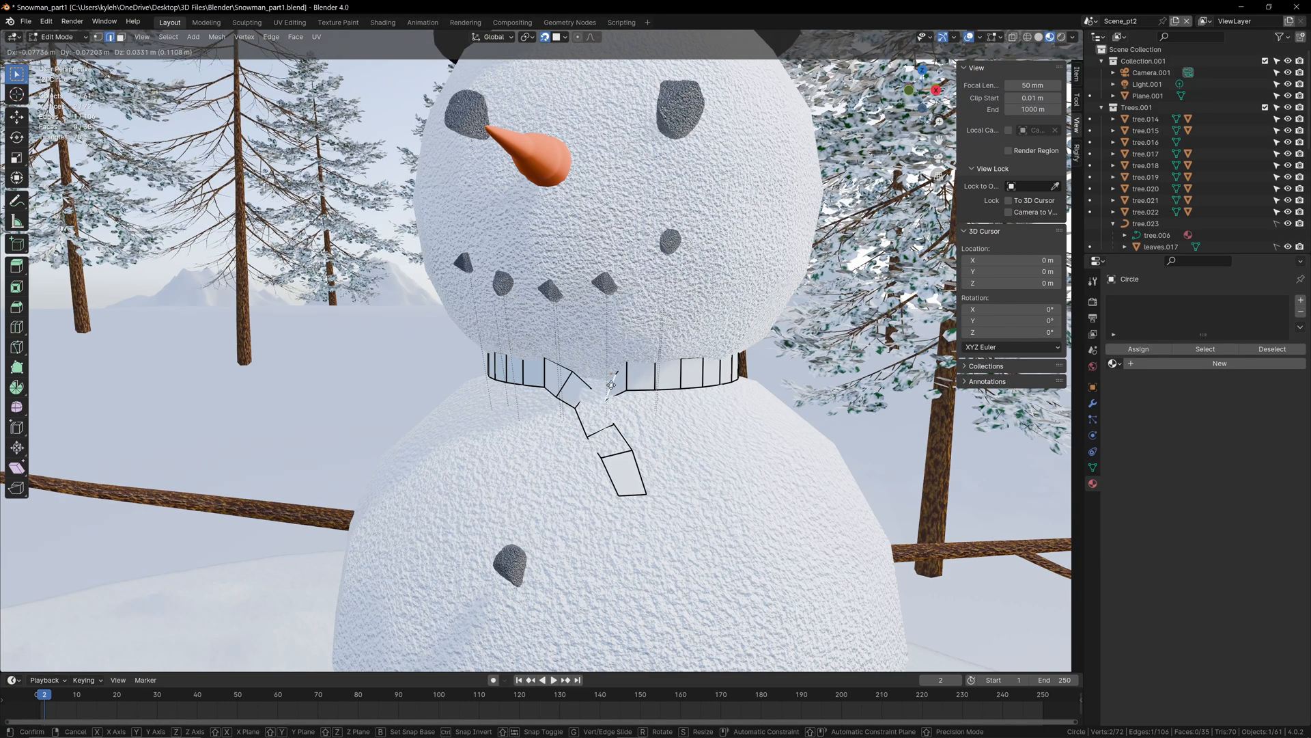
{"action": "left_click", "coordinate": [611, 386]}
{"action": "key", "text": "r"}
{"action": "key", "text": "Return"}
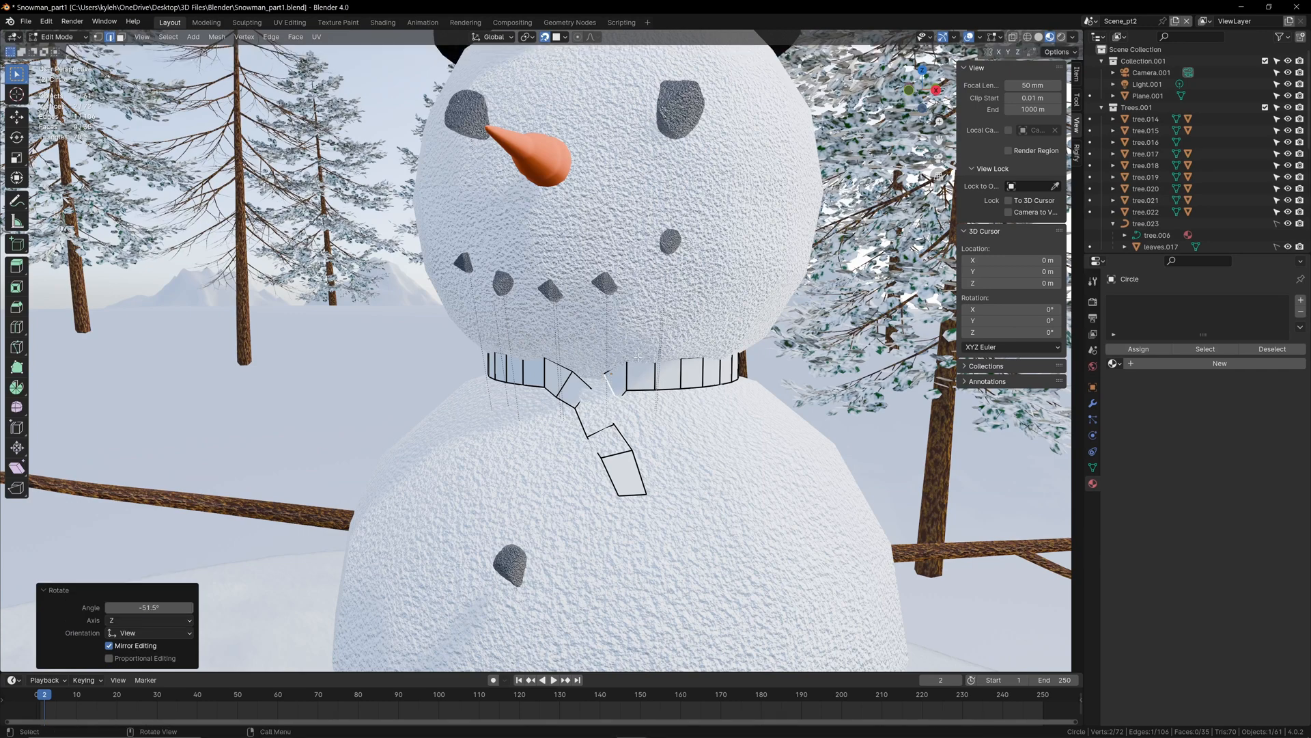
Step: Extrude the rotated edge about 0.08 m across the knot toward the opposite side and rotate the new edge -35°
{"action": "key", "text": "e"}
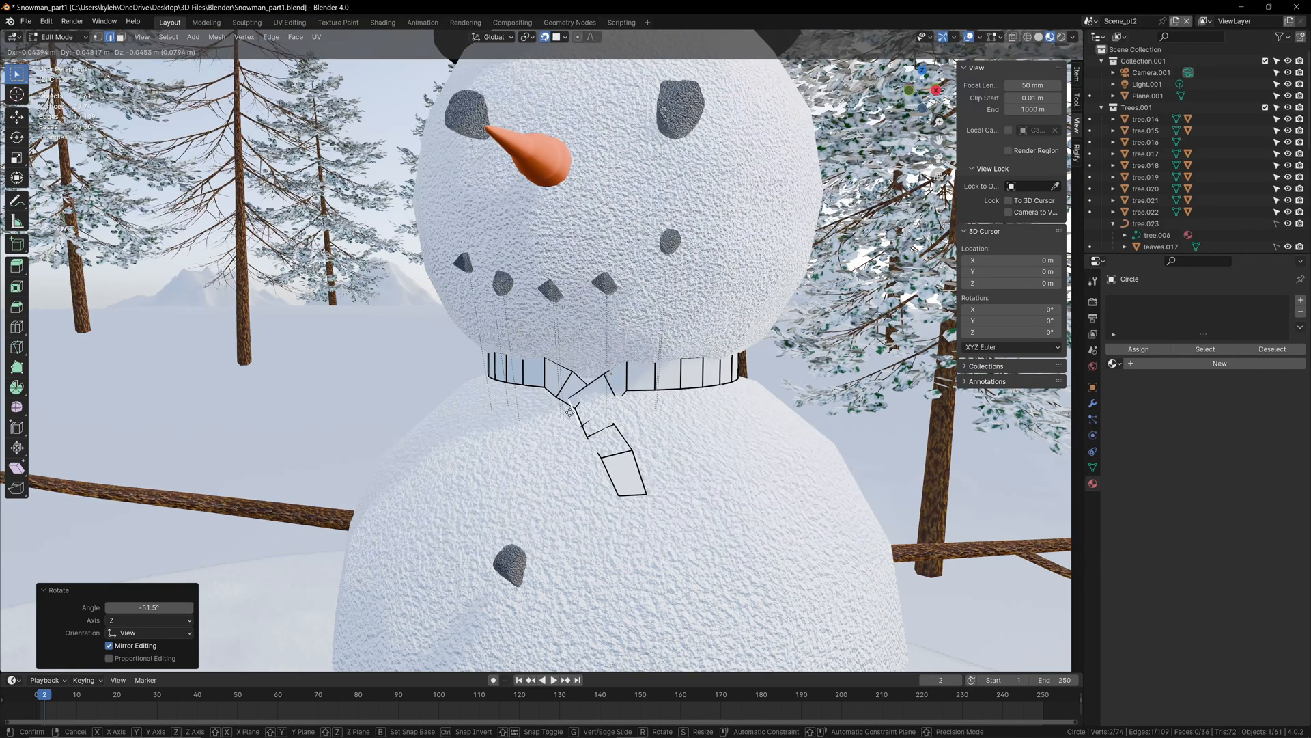
{"action": "left_click", "coordinate": [573, 409]}
{"action": "key", "text": "r"}
{"action": "left_click", "coordinate": [574, 410]}
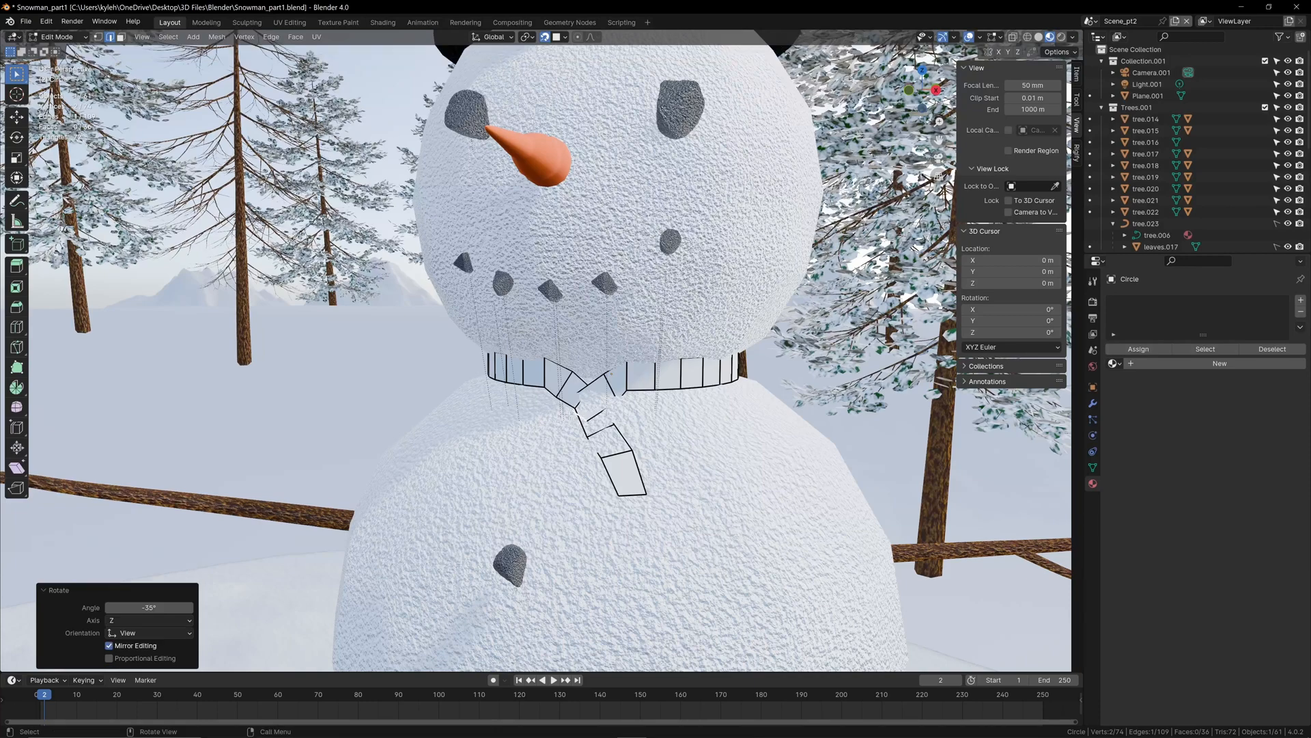
Step: Extrude the second hanging strip twice down the chest, rotating the first new edge -14° and lowering the last by about 0.09 m
{"action": "key", "text": "e"}
{"action": "left_click", "coordinate": [547, 446]}
{"action": "key", "text": "r"}
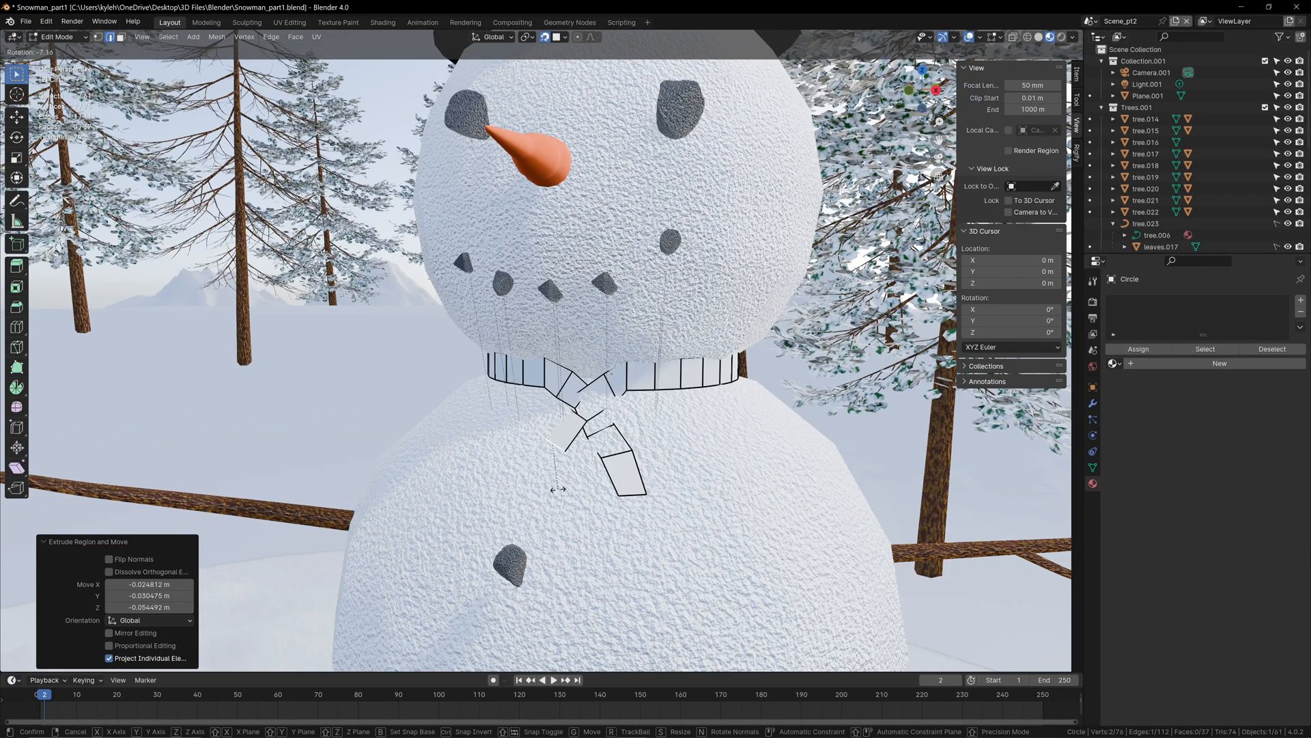
{"action": "left_click", "coordinate": [564, 488]}
{"action": "key", "text": "e"}
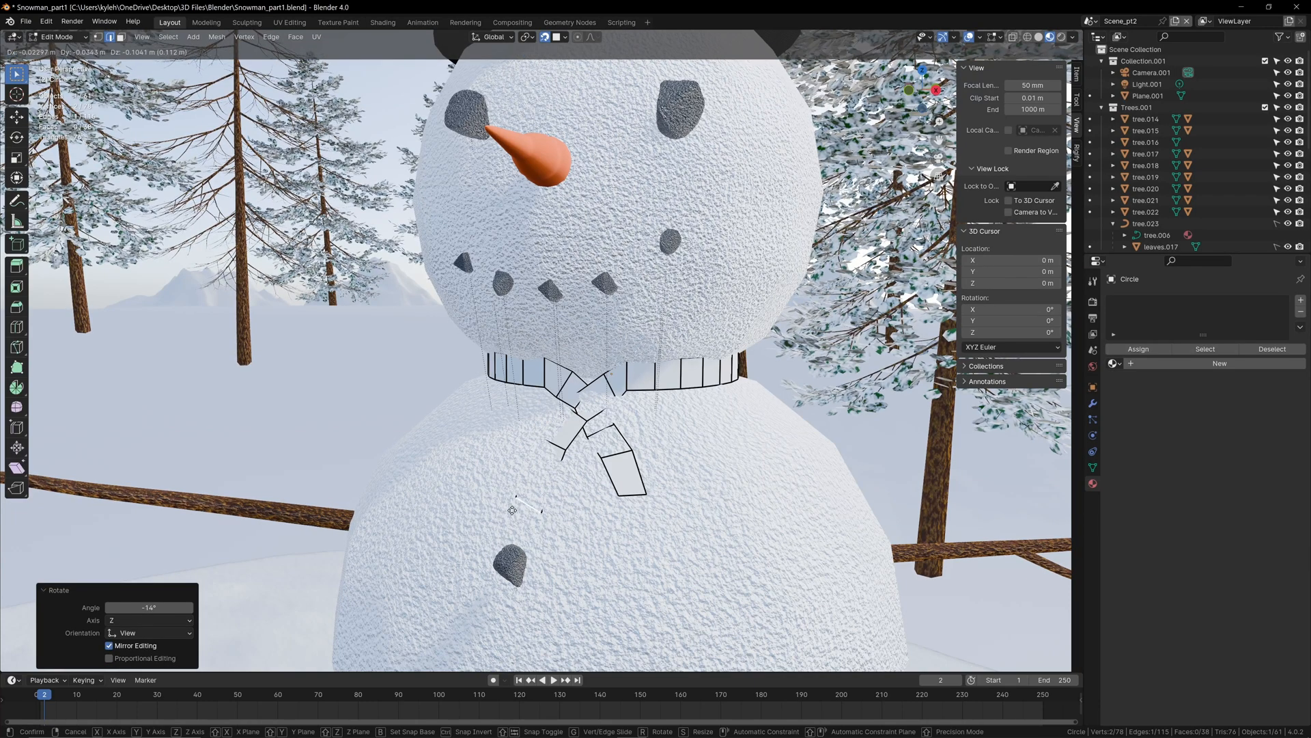
{"action": "left_click", "coordinate": [513, 503]}
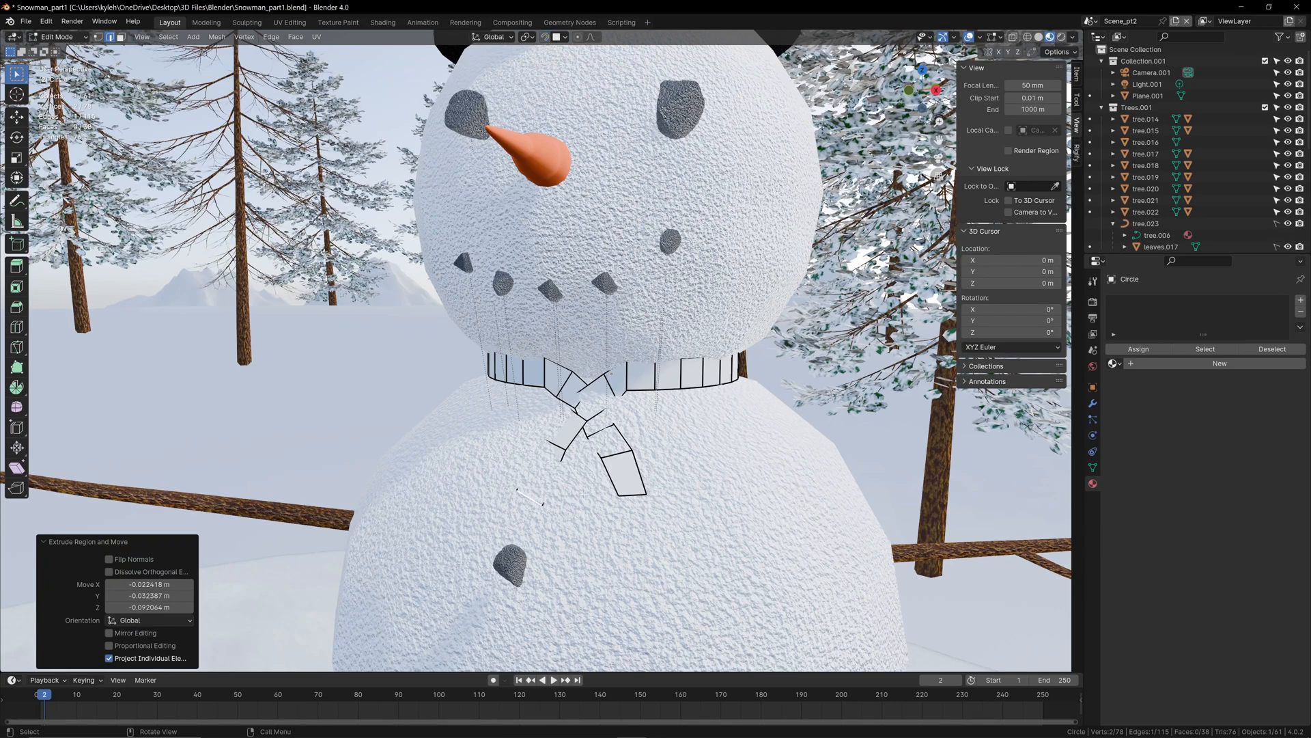
Step: Raise the first strip's middle cross edges off the snow, moving the upper one about 0.012 m up in Z
{"action": "scroll", "coordinate": [583, 491], "scroll_direction": "up", "scroll_amount": 5}
{"action": "scroll", "coordinate": [546, 444], "scroll_direction": "down", "scroll_amount": 6}
{"action": "scroll", "coordinate": [511, 401], "scroll_direction": "up", "scroll_amount": 5}
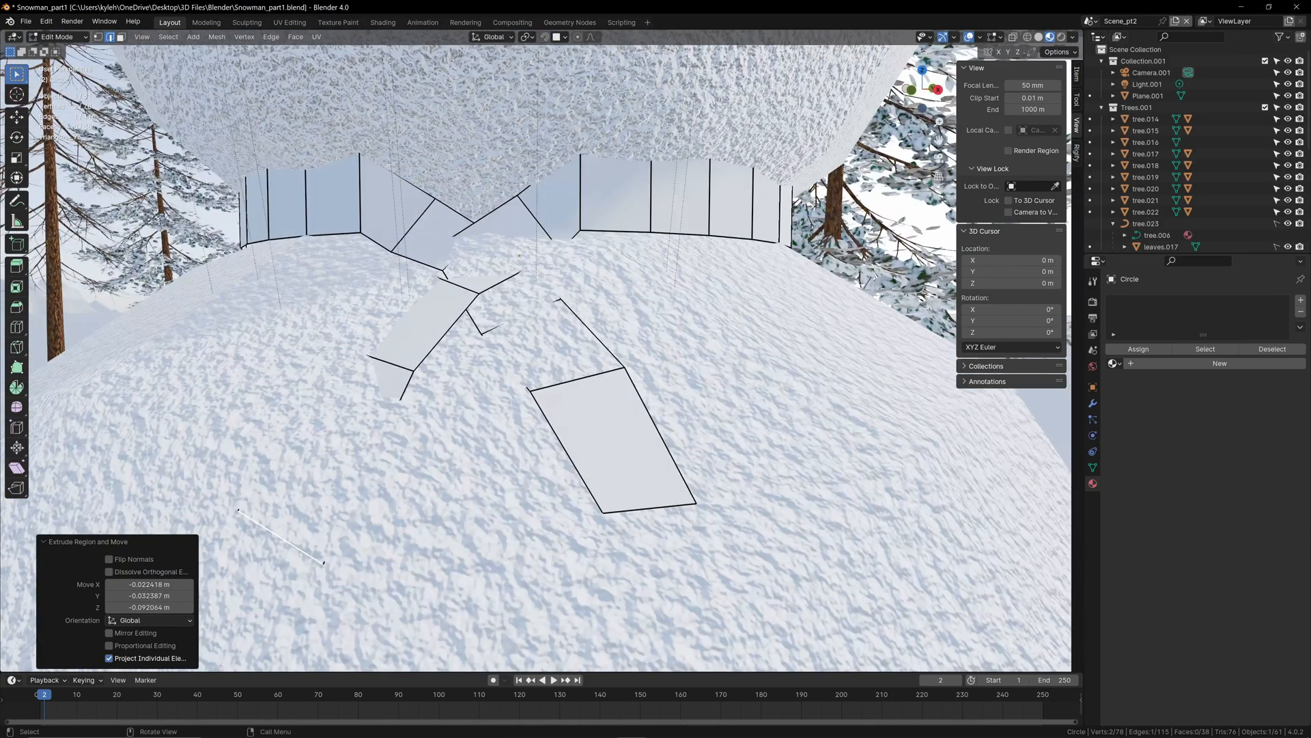
{"action": "left_click", "coordinate": [594, 375]}
{"action": "middle_click_drag", "start_coordinate": [504, 376], "coordinate": [505, 411]}
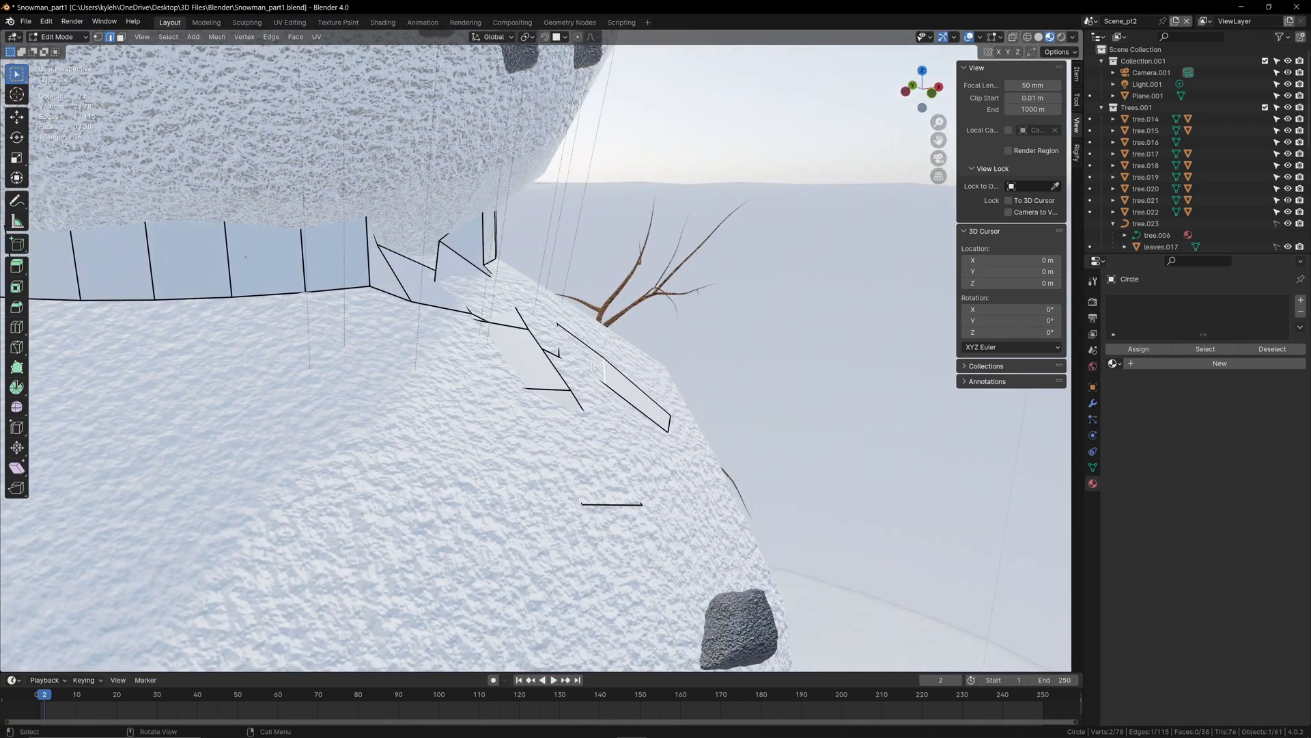
{"action": "left_click_drag", "start_coordinate": [591, 367], "coordinate": [570, 349]}
{"action": "left_click", "coordinate": [560, 343]}
{"action": "key", "text": "g"}
{"action": "left_click", "coordinate": [561, 329]}
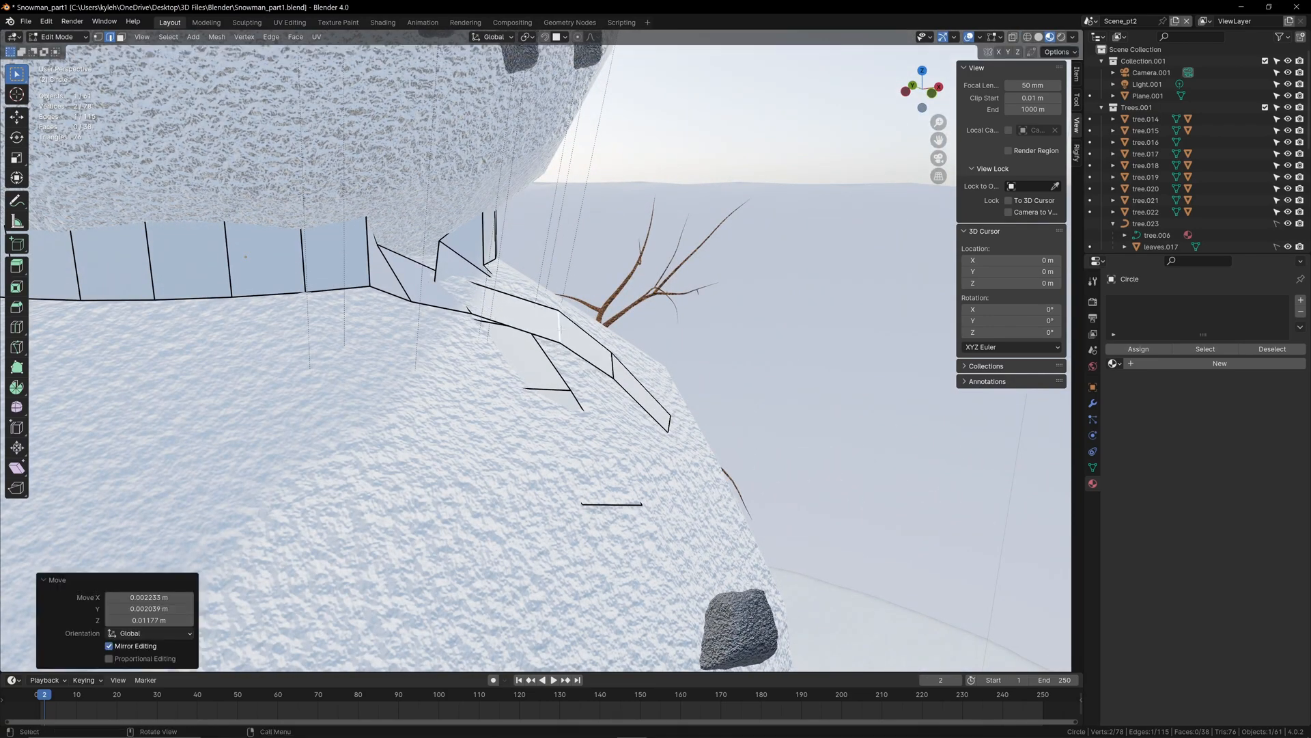
Step: Move the neck band's edge at the start of the first strip outward and up, clear of the snow
{"action": "left_click", "coordinate": [406, 275]}
{"action": "key", "text": "g"}
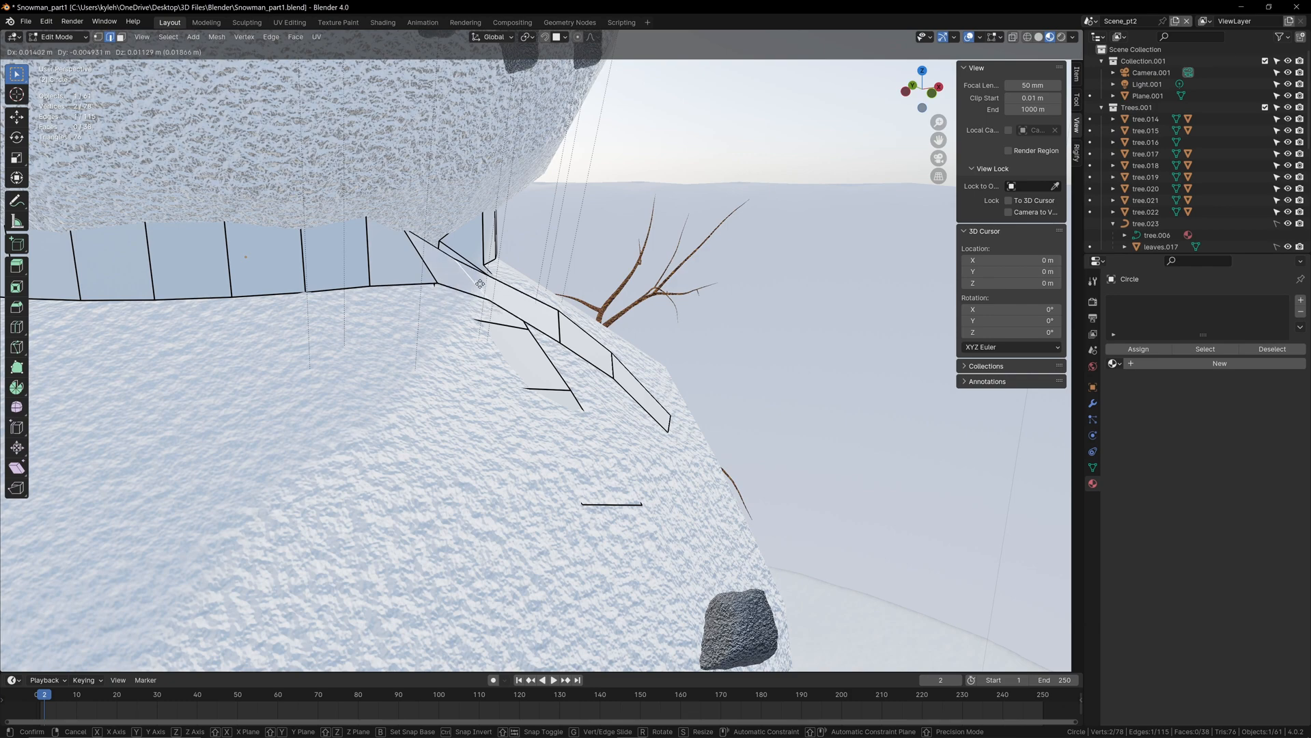
{"action": "left_click", "coordinate": [433, 262]}
Step: Raise the second strip's top edge about 0.007 m and its next cross edge about 0.013 m in Z above the chest
{"action": "left_click", "coordinate": [503, 325]}
{"action": "key", "text": "g"}
{"action": "left_click", "coordinate": [508, 316]}
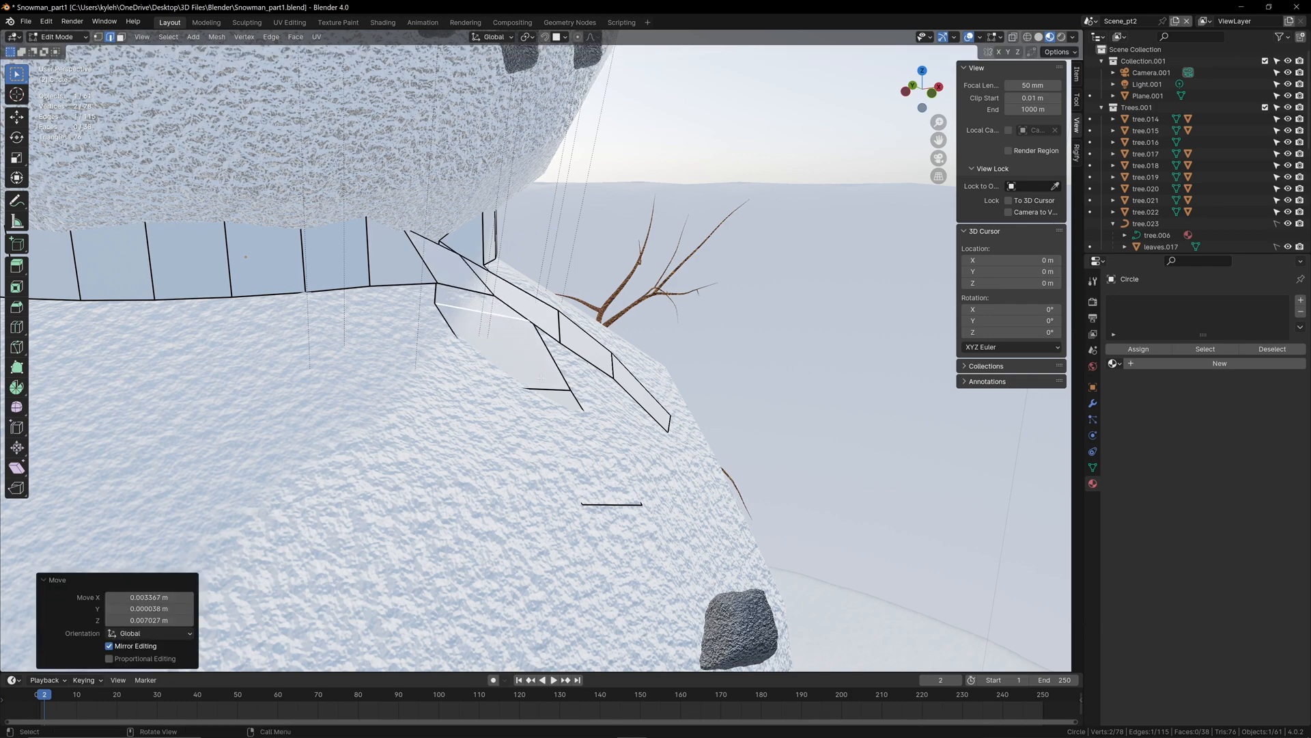
{"action": "left_click", "coordinate": [539, 390]}
{"action": "key", "text": "g"}
{"action": "left_click", "coordinate": [539, 373]}
Step: Preview the whole snowman and scarf in rendered shading, and return to material preview
{"action": "scroll", "coordinate": [547, 396], "scroll_direction": "down", "scroll_amount": 5}
{"action": "middle_click_drag", "start_coordinate": [592, 477], "coordinate": [534, 469]}
{"action": "left_click", "coordinate": [1060, 37]}
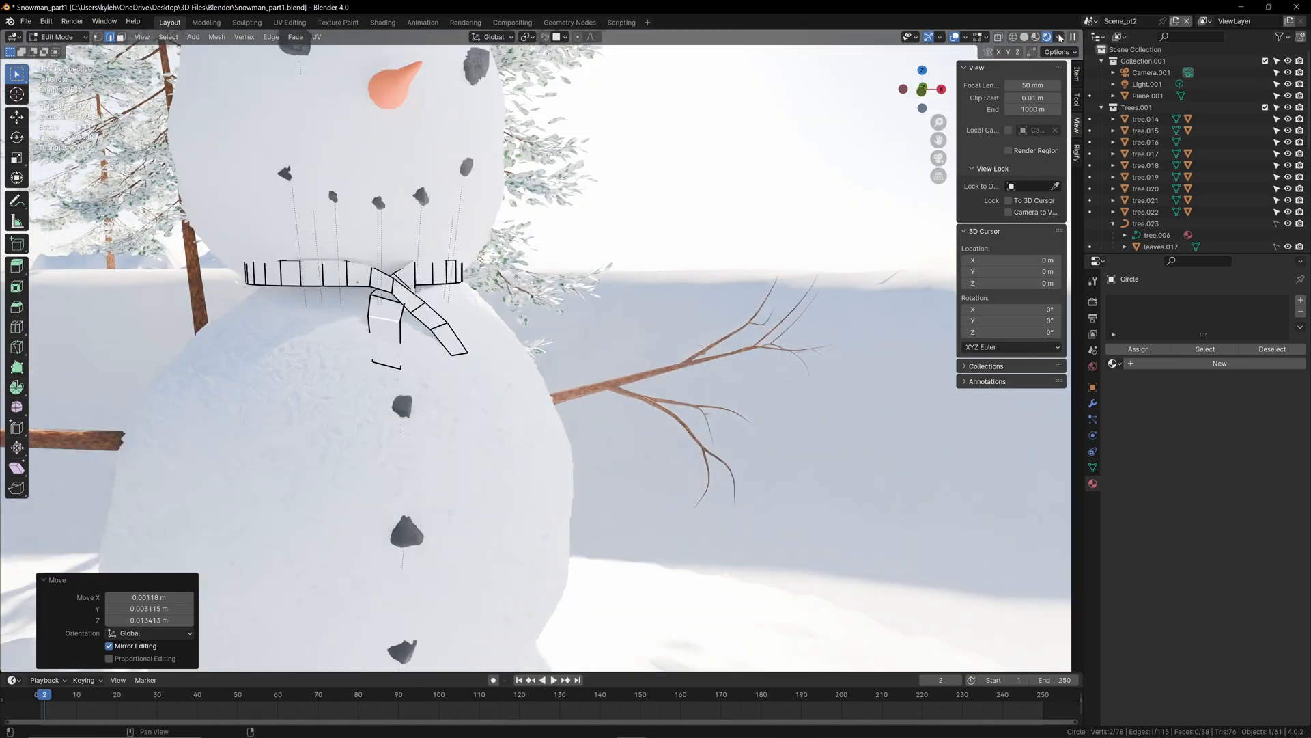
{"action": "scroll", "coordinate": [710, 294], "scroll_direction": "down", "scroll_amount": 6}
{"action": "middle_click_drag", "start_coordinate": [703, 301], "coordinate": [646, 302]}
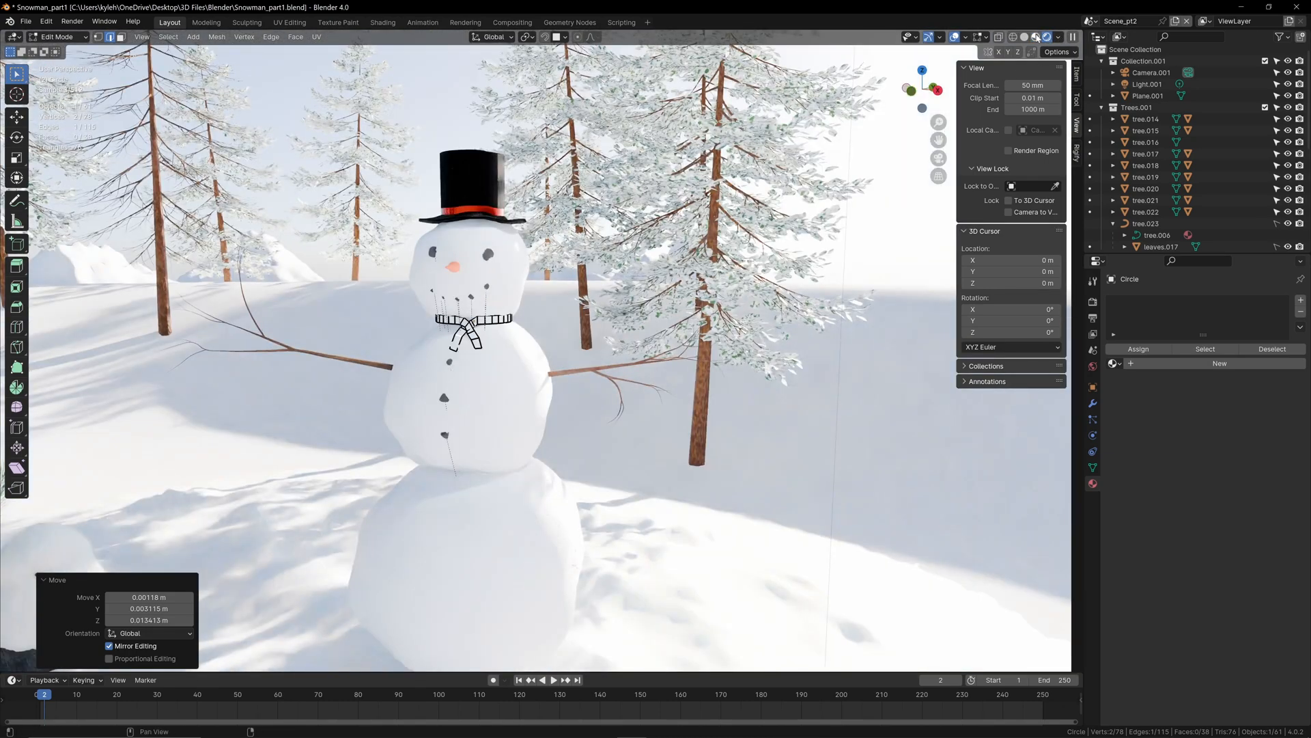
{"action": "left_click", "coordinate": [1036, 37]}
Step: Move the second strip's middle cross edge about 0.018 m in X, -0.016 m in Y and -0.014 m in Z
{"action": "scroll", "coordinate": [432, 387], "scroll_direction": "up", "scroll_amount": 3}
{"action": "middle_click_drag", "start_coordinate": [502, 372], "coordinate": [623, 397]}
{"action": "scroll", "coordinate": [623, 397], "scroll_direction": "up", "scroll_amount": 6}
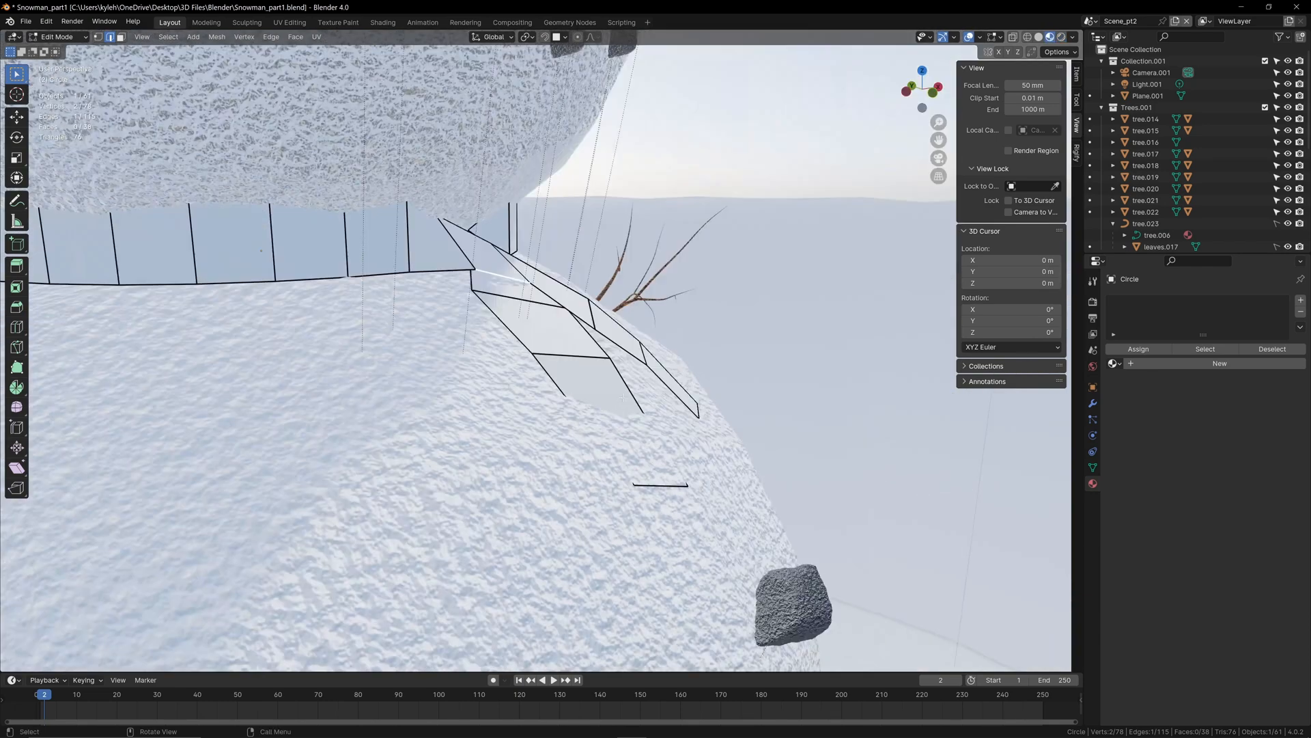
{"action": "left_click", "coordinate": [581, 355]}
{"action": "key", "text": "g"}
{"action": "left_click", "coordinate": [612, 373]}
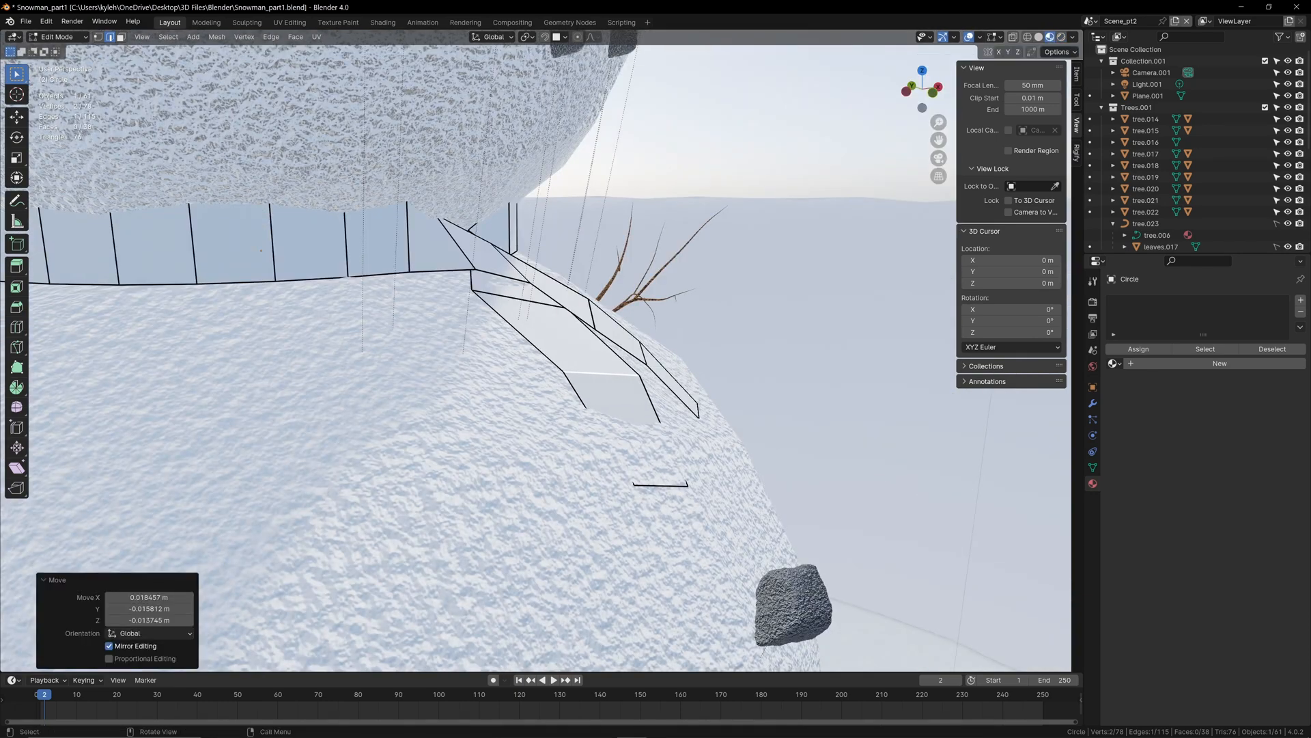
Step: Adjust the first strip's upper cross edge beside the knot and raise the edge where it leaves the band about 0.006 m
{"action": "key", "text": "g"}
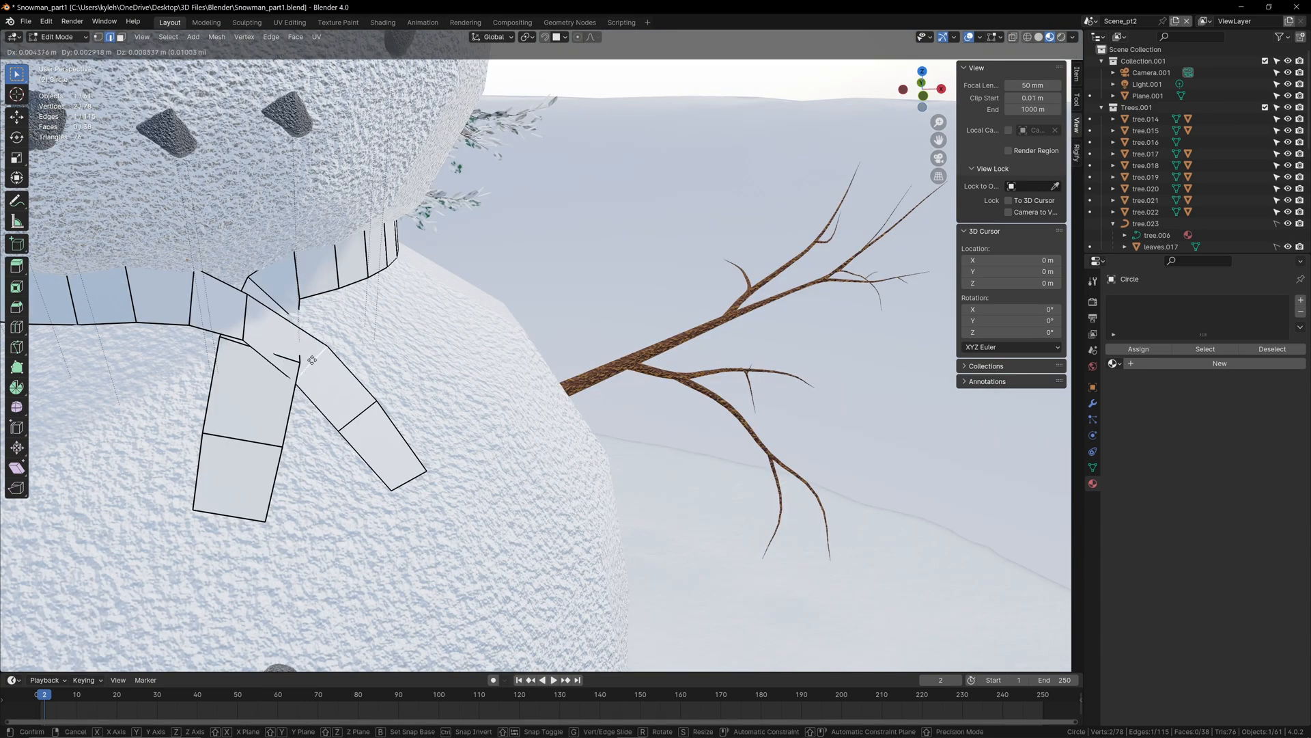
{"action": "left_click", "coordinate": [317, 350]}
{"action": "left_click", "coordinate": [246, 328]}
{"action": "key", "text": "g"}
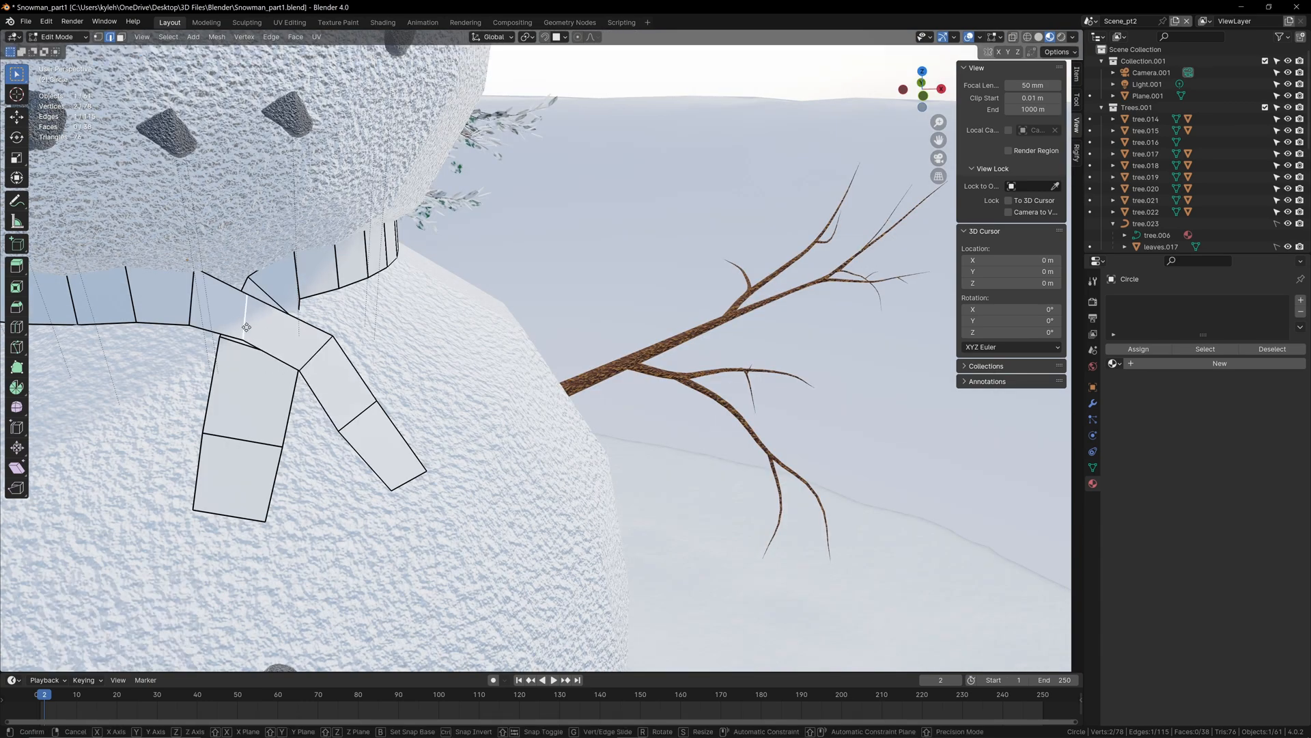
{"action": "left_click", "coordinate": [250, 316]}
{"action": "middle_click_drag", "start_coordinate": [516, 330], "coordinate": [301, 225]}
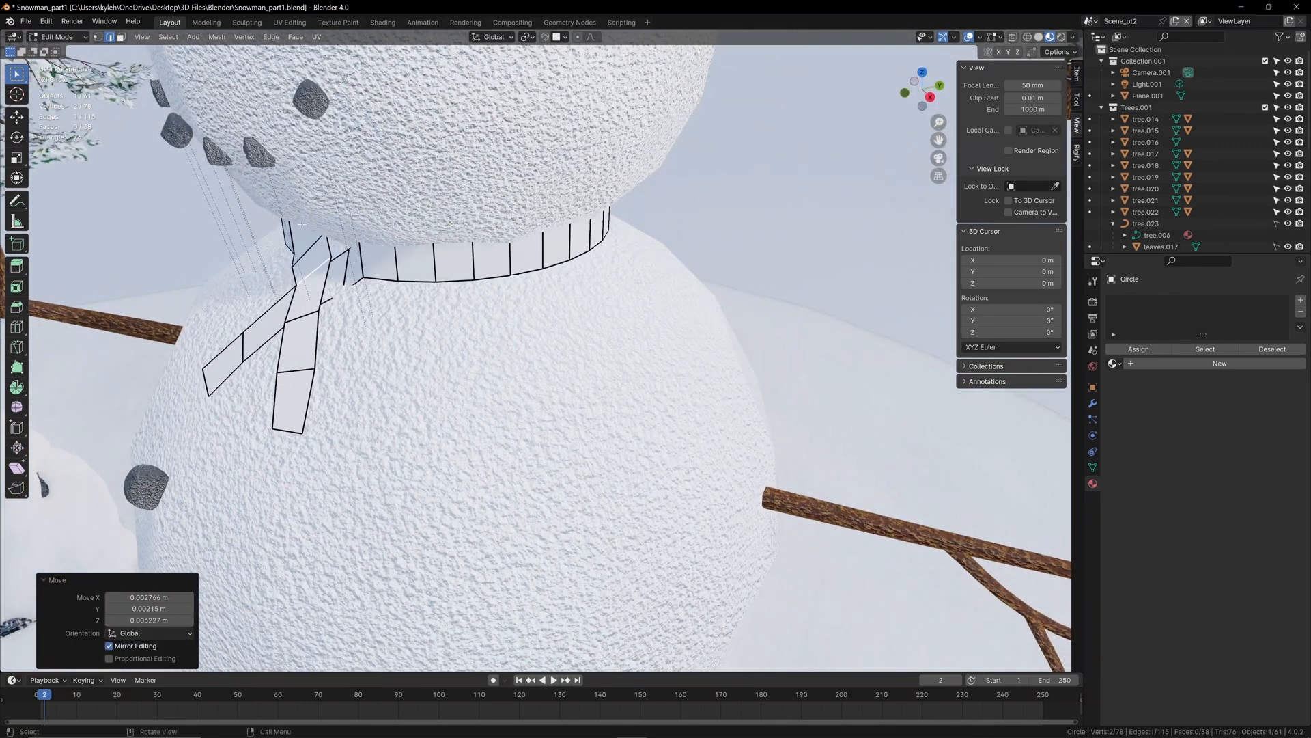
{"action": "left_click", "coordinate": [345, 275]}
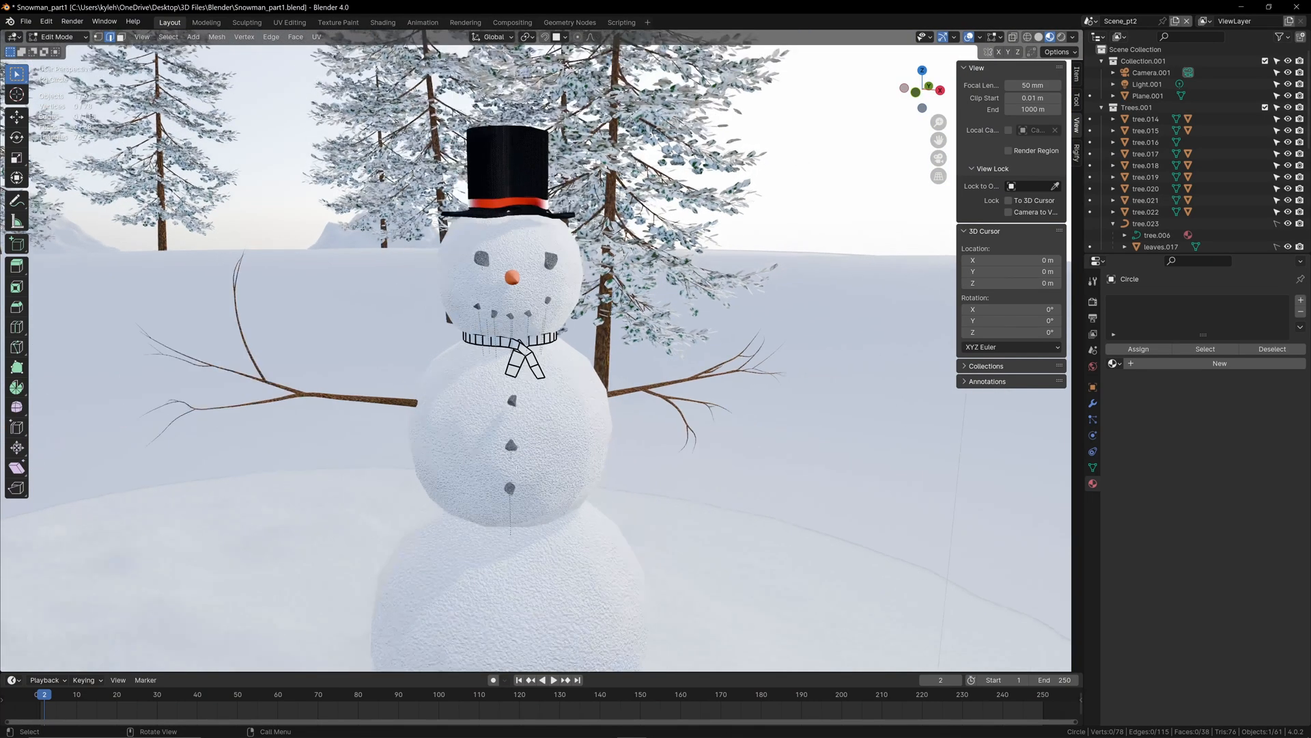
Step: Scale the entire scarf mesh up uniformly to about 1.111
{"action": "scroll", "coordinate": [387, 480], "scroll_direction": "up", "scroll_amount": 6}
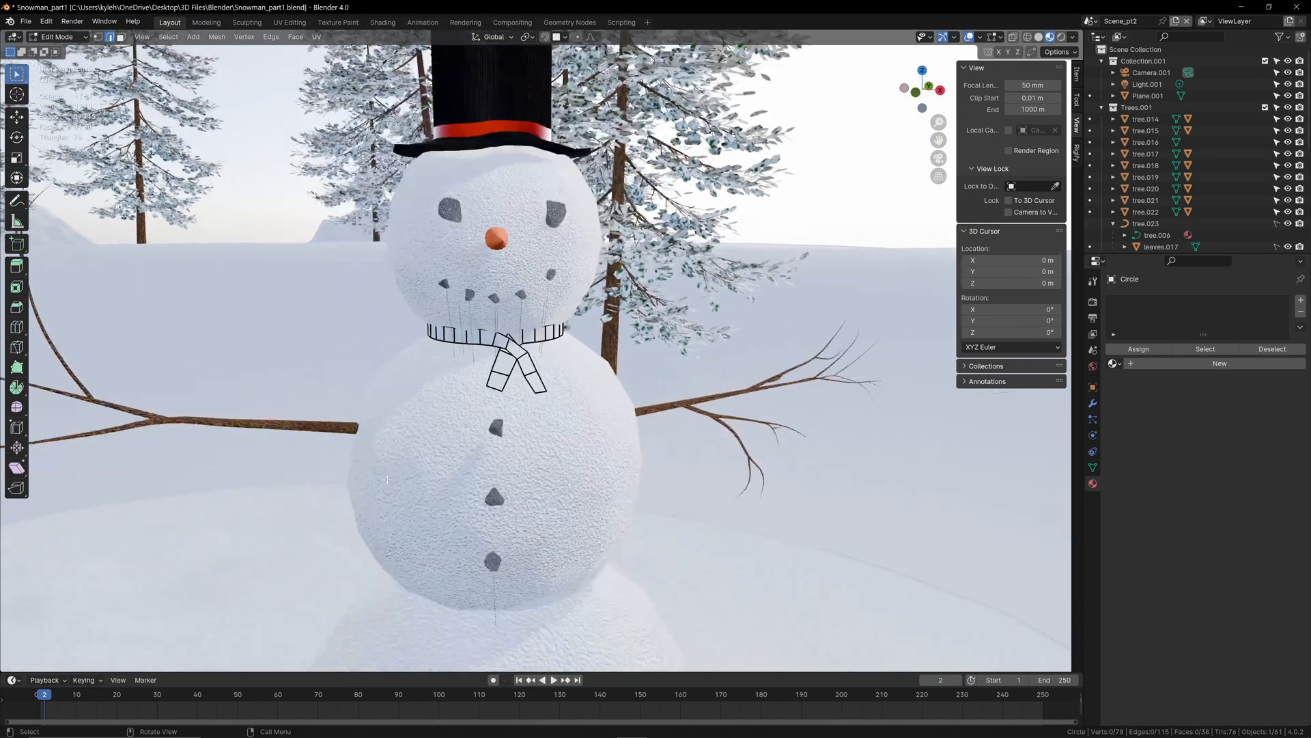
{"action": "scroll", "coordinate": [386, 480], "scroll_direction": "up", "scroll_amount": 2}
{"action": "key", "text": "a"}
{"action": "key", "text": "s"}
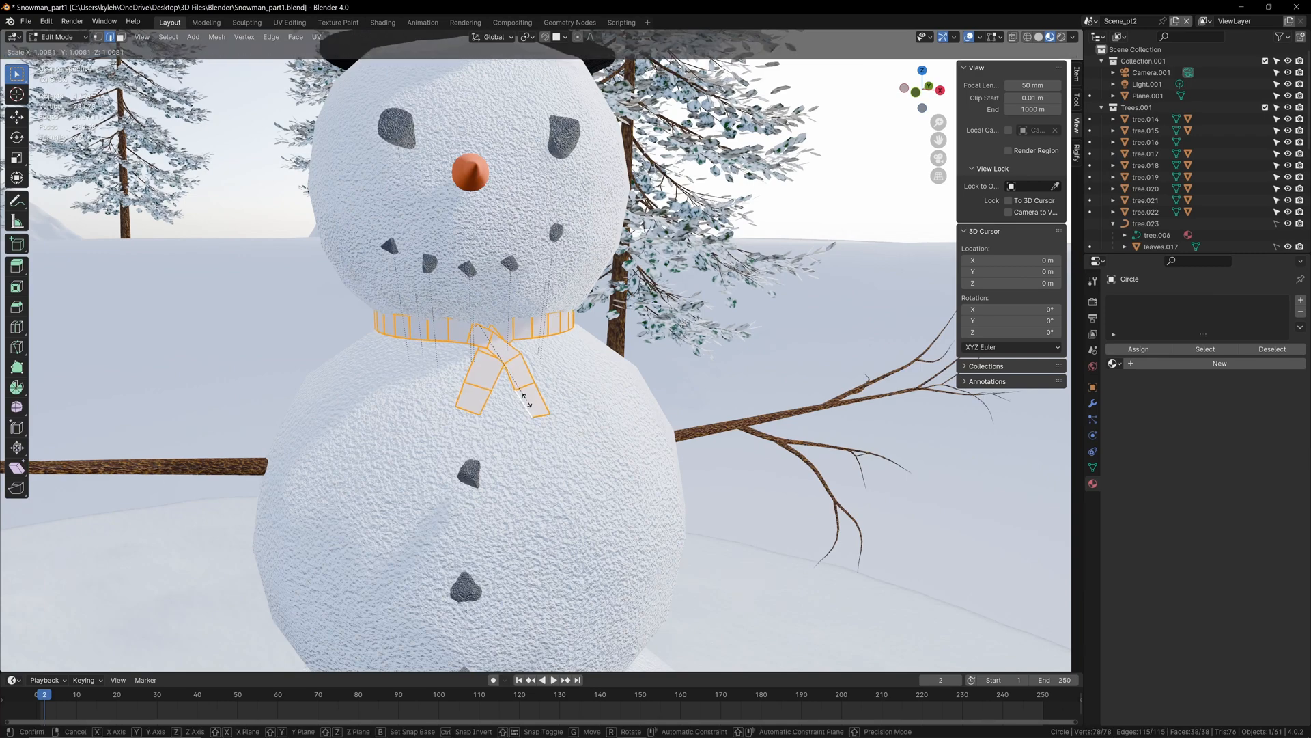
{"action": "left_click", "coordinate": [532, 408]}
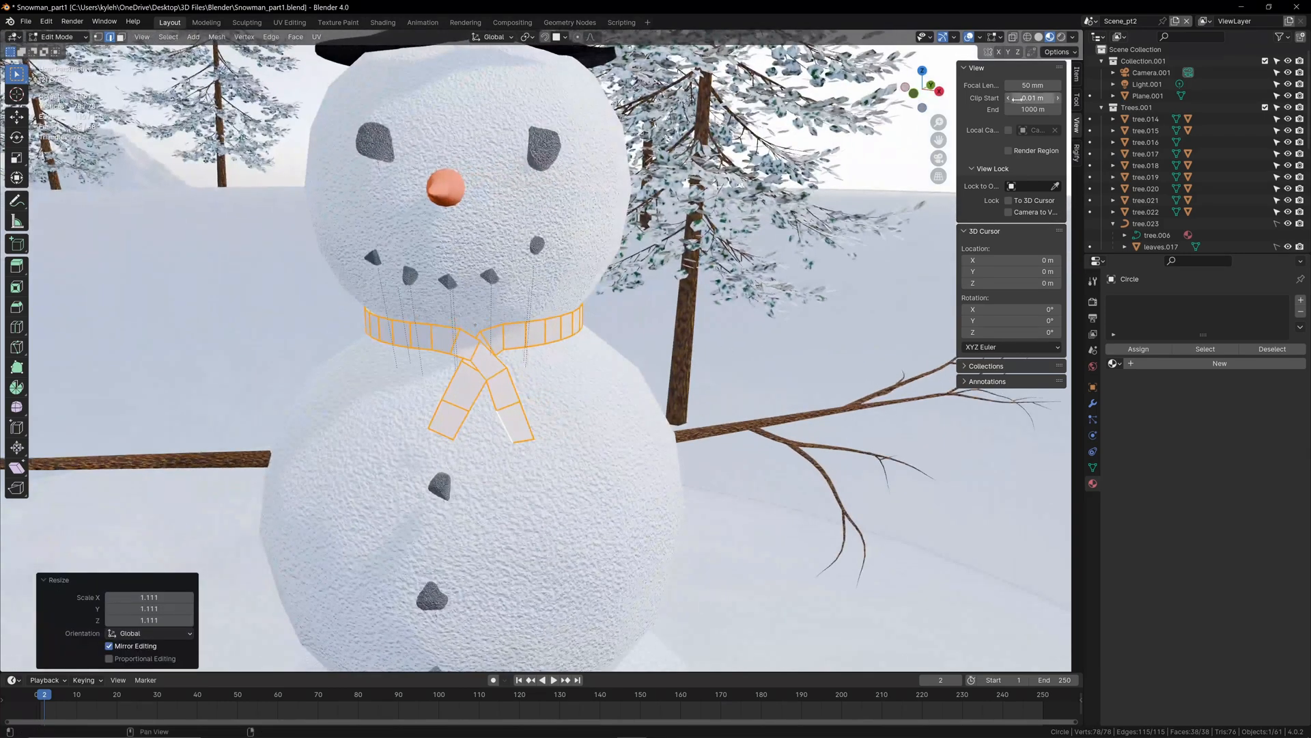
Step: Show the scene in rendered shading, leave mesh editing, and shade the scarf smooth with Auto Smooth at 30°
{"action": "left_click", "coordinate": [1061, 37]}
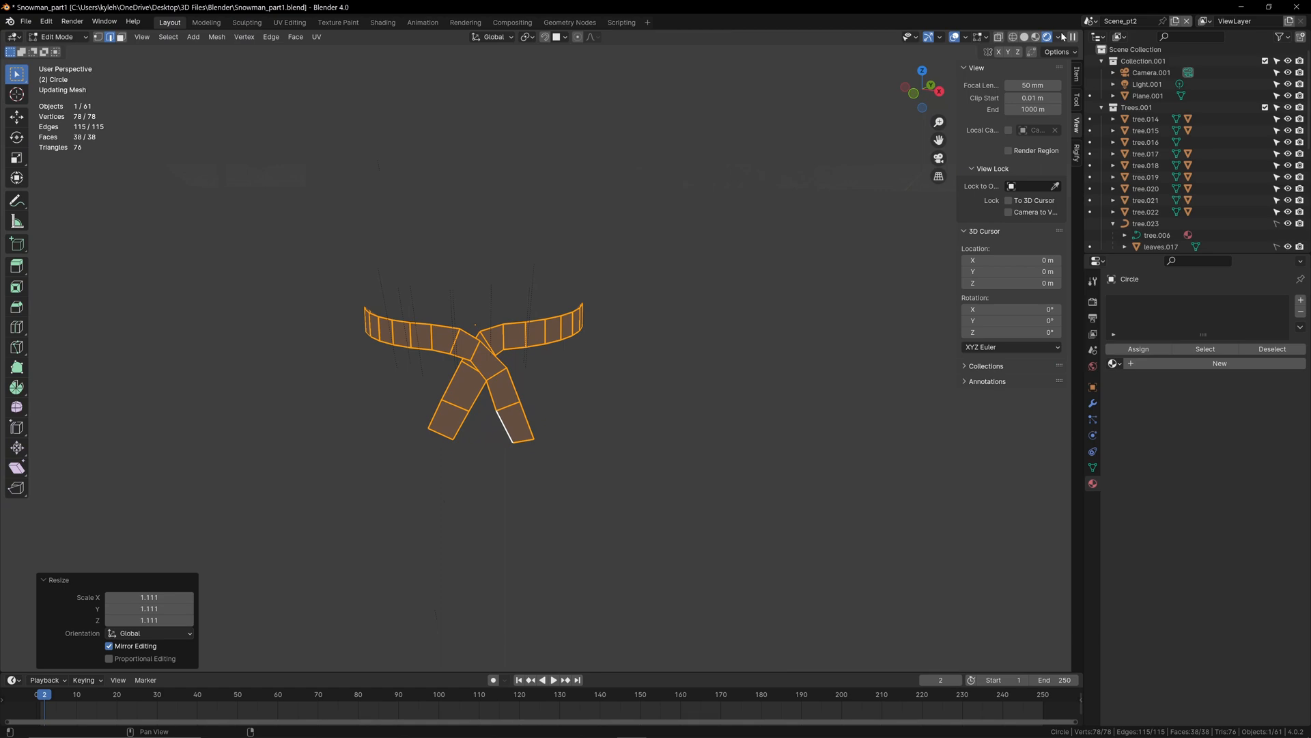
{"action": "key", "text": "Tab"}
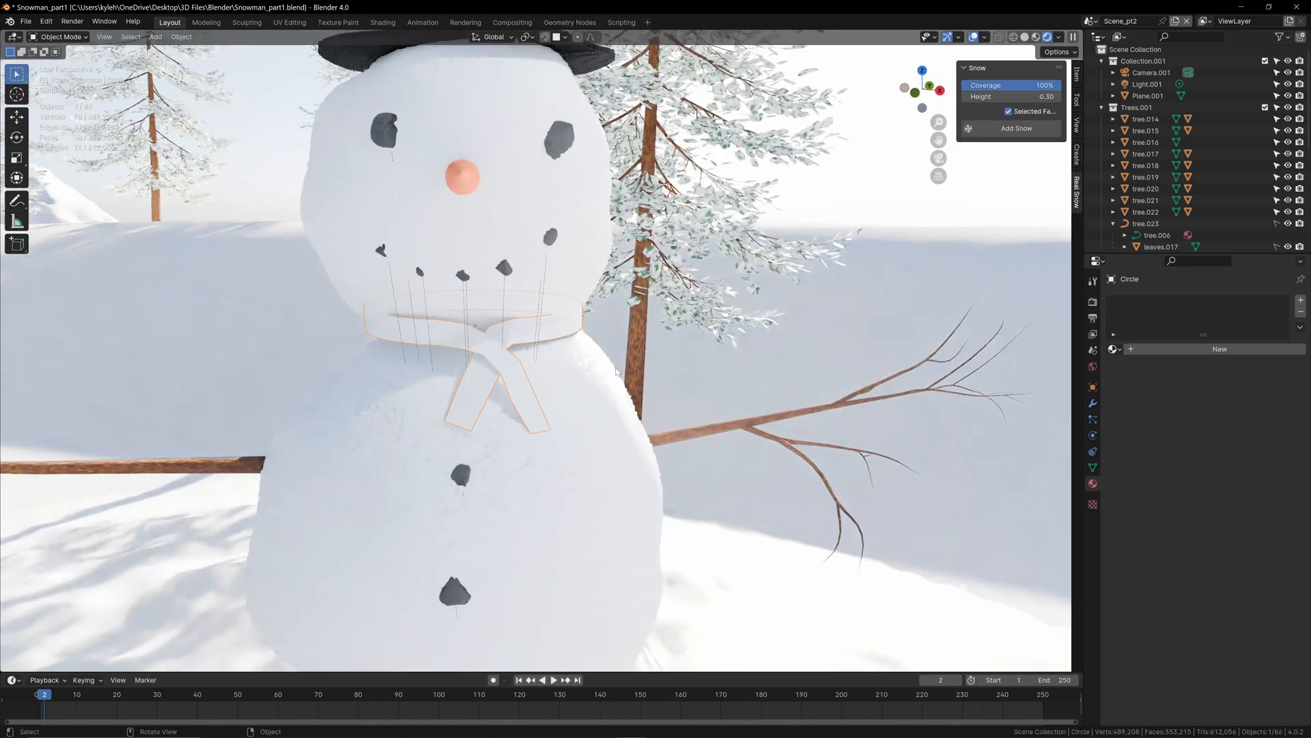
{"action": "scroll", "coordinate": [519, 321], "scroll_direction": "up", "scroll_amount": 2}
{"action": "right_click", "coordinate": [506, 314]}
{"action": "left_click", "coordinate": [482, 318]}
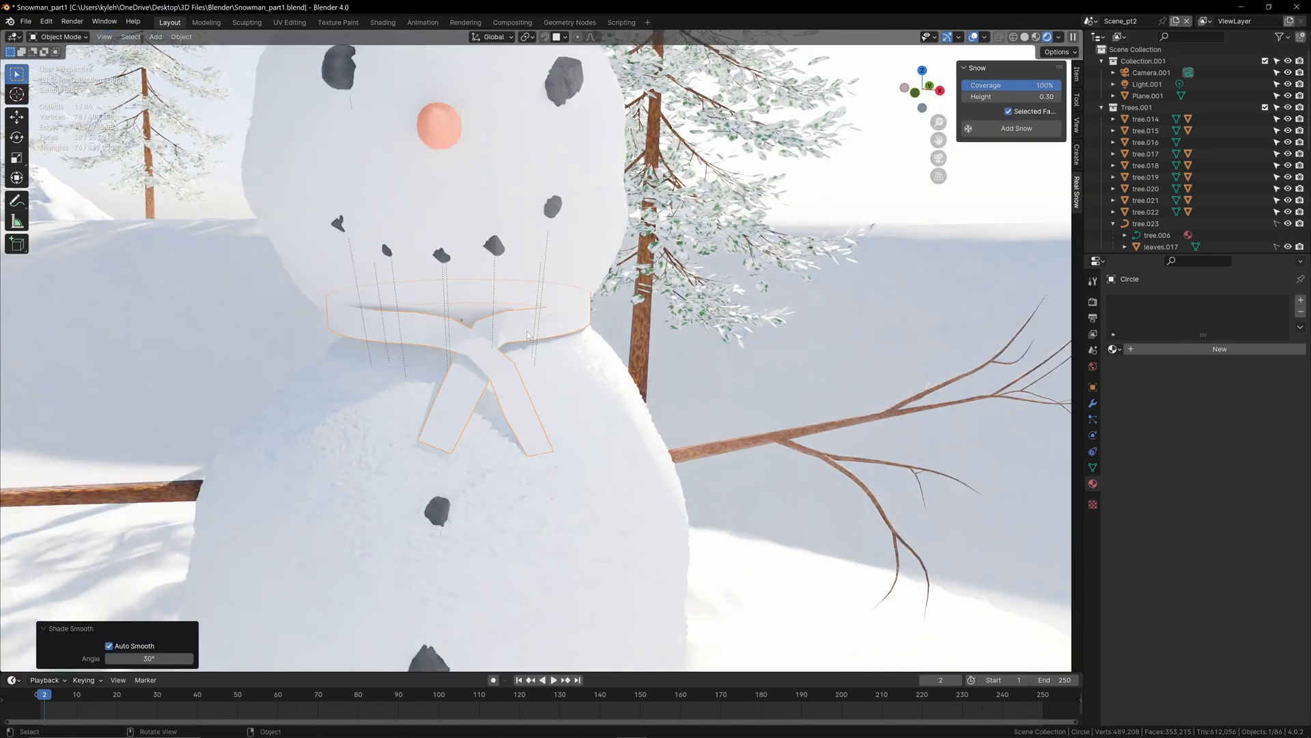
{"action": "scroll", "coordinate": [569, 401], "scroll_direction": "up", "scroll_amount": 3}
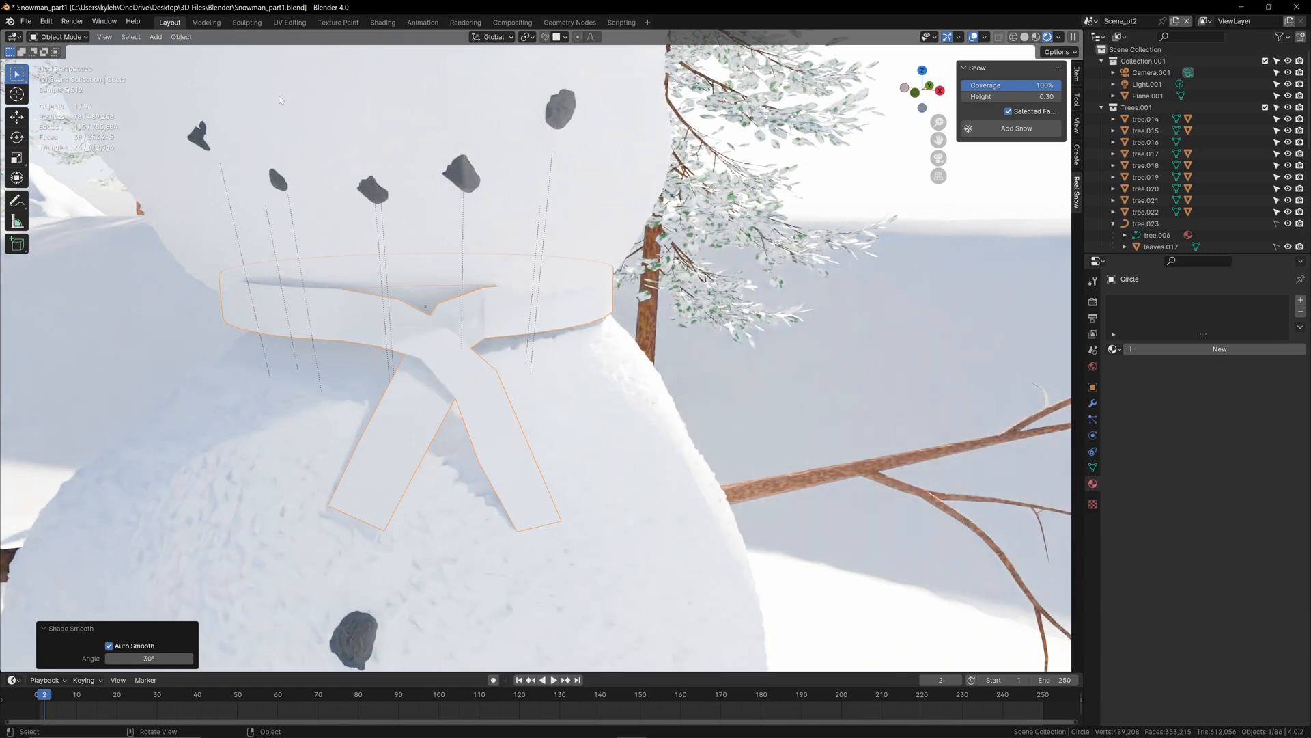
Step: Switch to the Shading workspace and create a new material named Scarf on the scarf object
{"action": "left_click", "coordinate": [383, 22]}
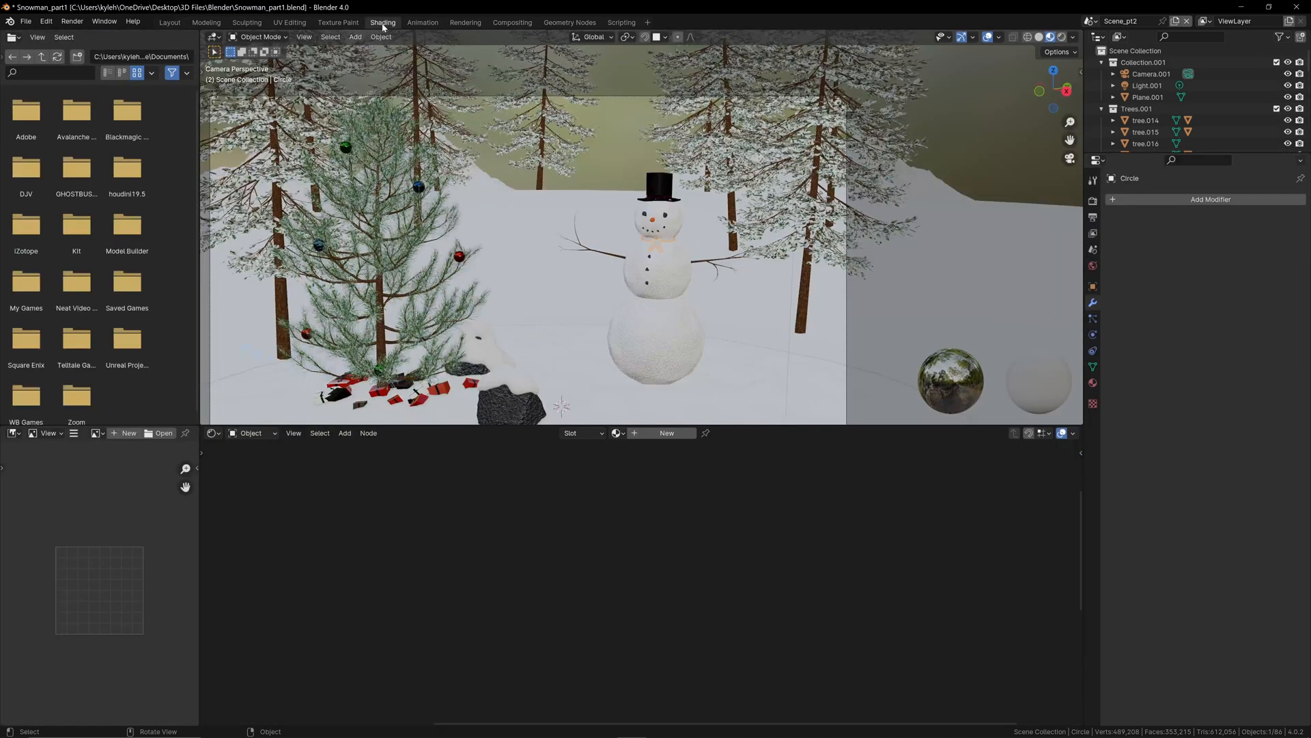
{"action": "key", "text": "KP_0"}
{"action": "left_click", "coordinate": [1092, 382]}
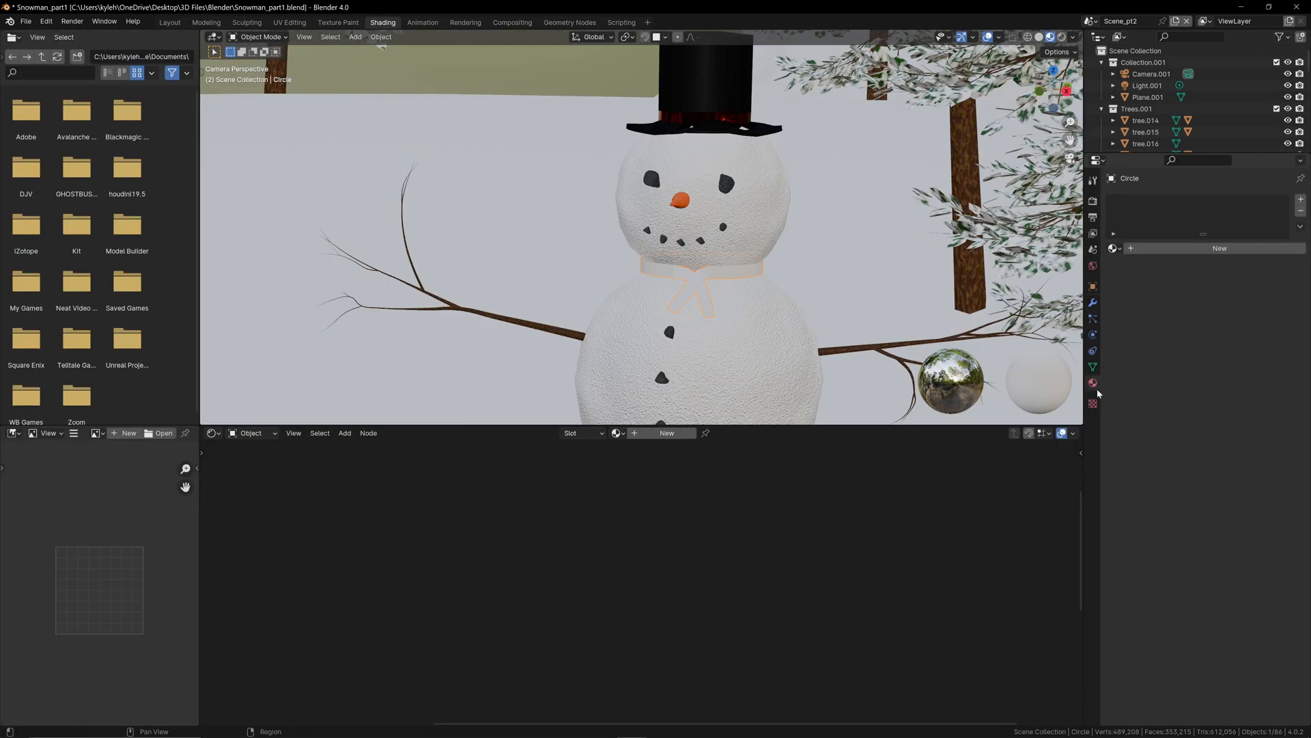
{"action": "left_click", "coordinate": [1161, 248]}
{"action": "type", "text": "Scarf"}
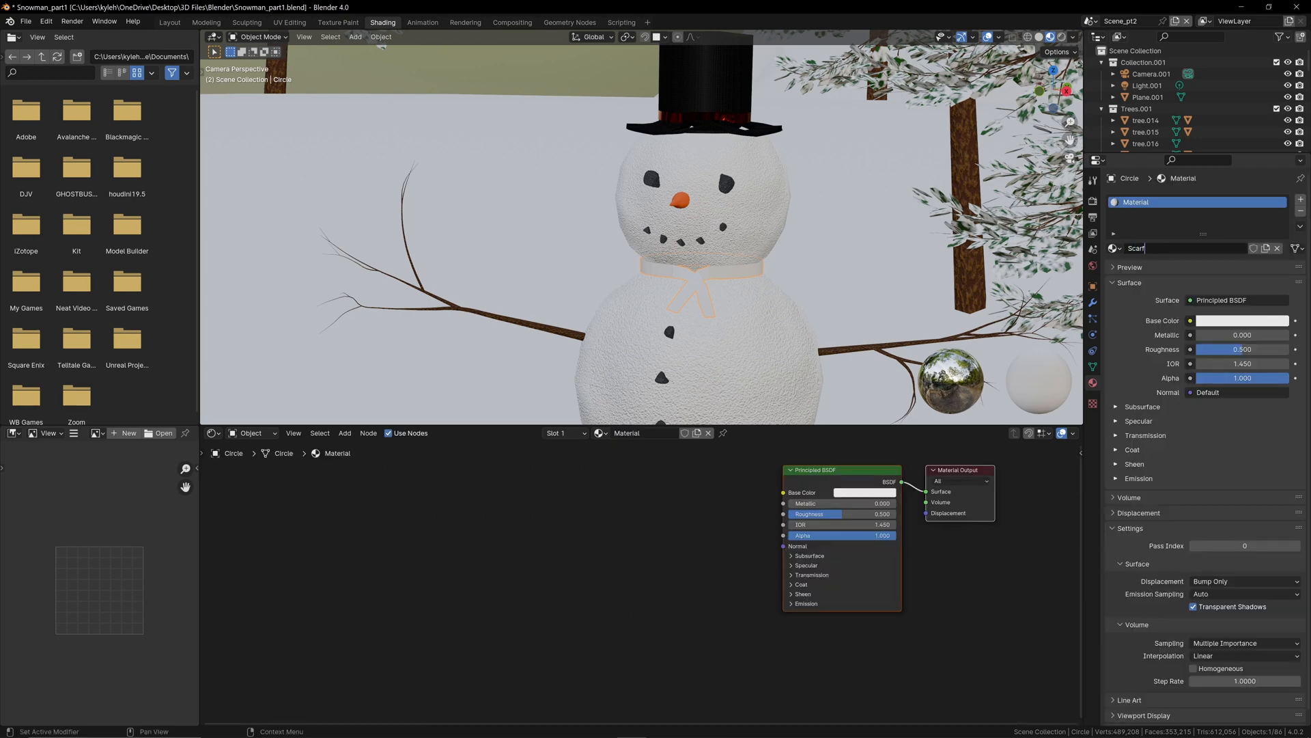
{"action": "key", "text": "Return"}
Step: Add a Checker Texture node to the Scarf material, placed in the empty area before the Principled BSDF
{"action": "scroll", "coordinate": [678, 330], "scroll_direction": "up", "scroll_amount": 6}
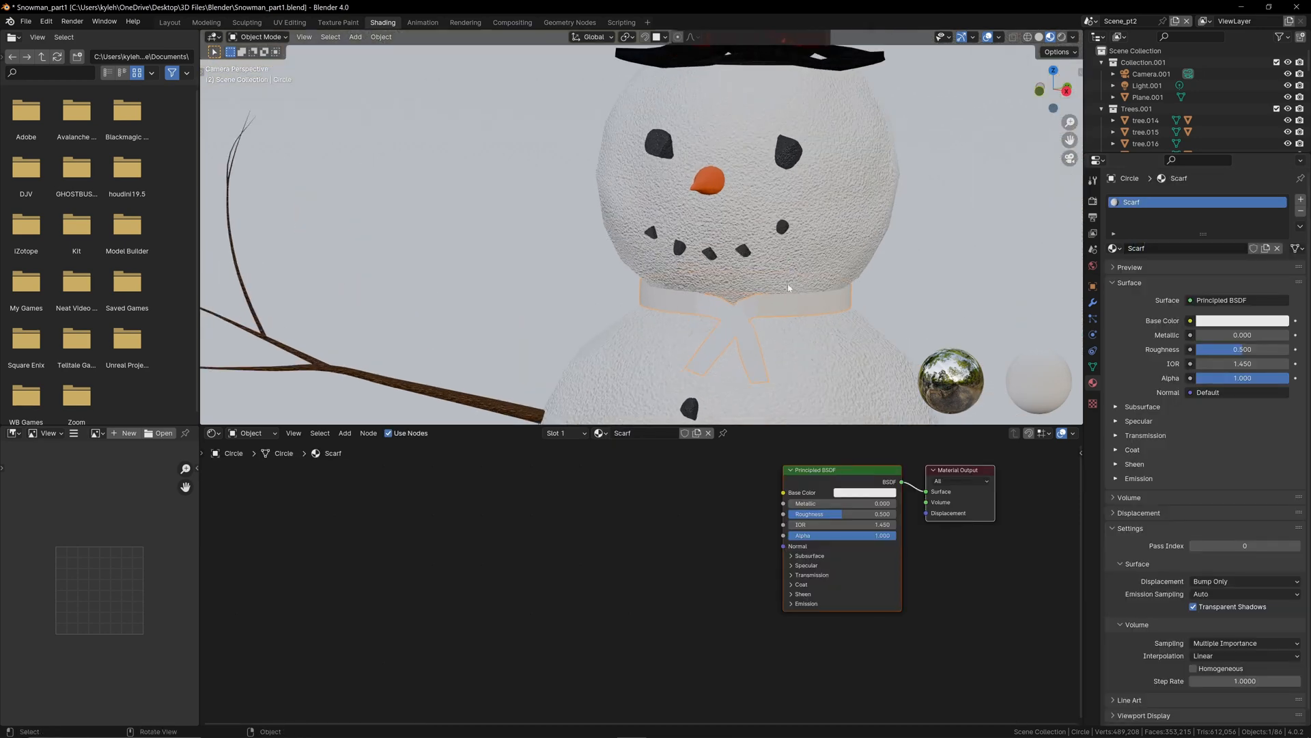
{"action": "scroll", "coordinate": [677, 329], "scroll_direction": "down", "scroll_amount": 3}
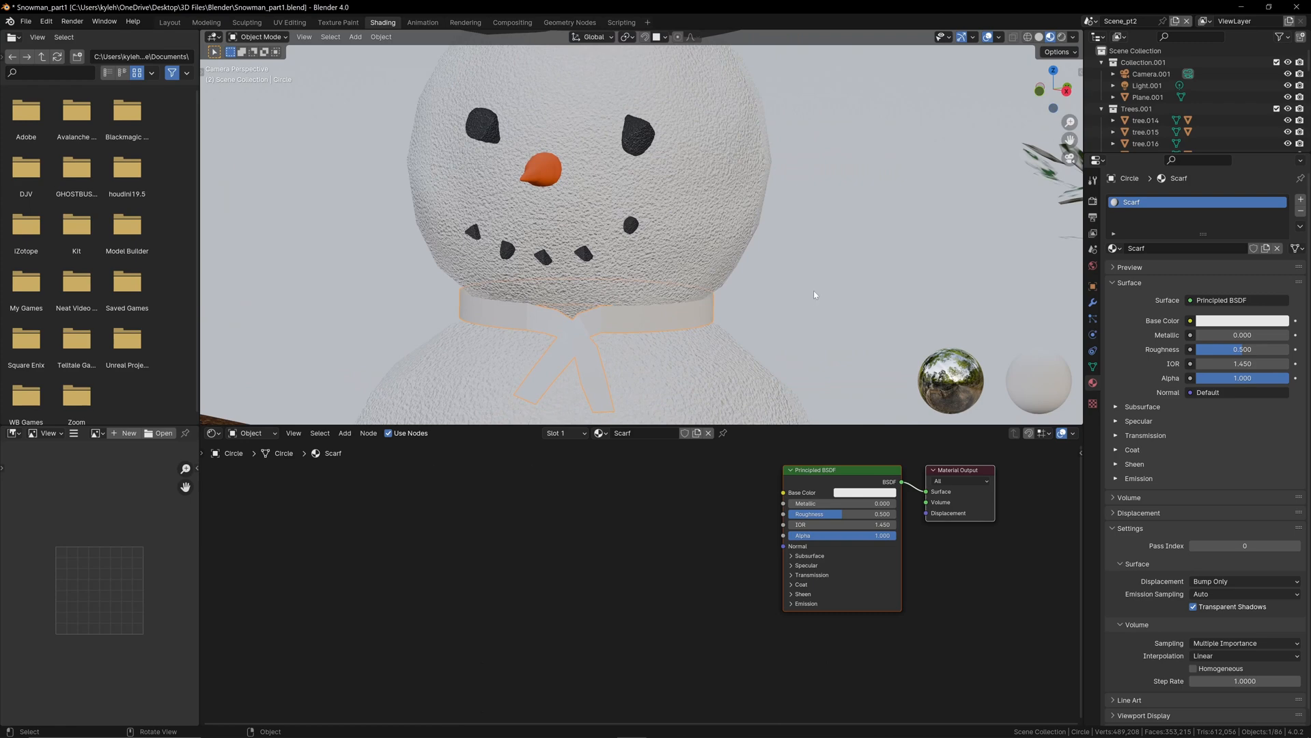
{"action": "scroll", "coordinate": [727, 329], "scroll_direction": "down", "scroll_amount": 2}
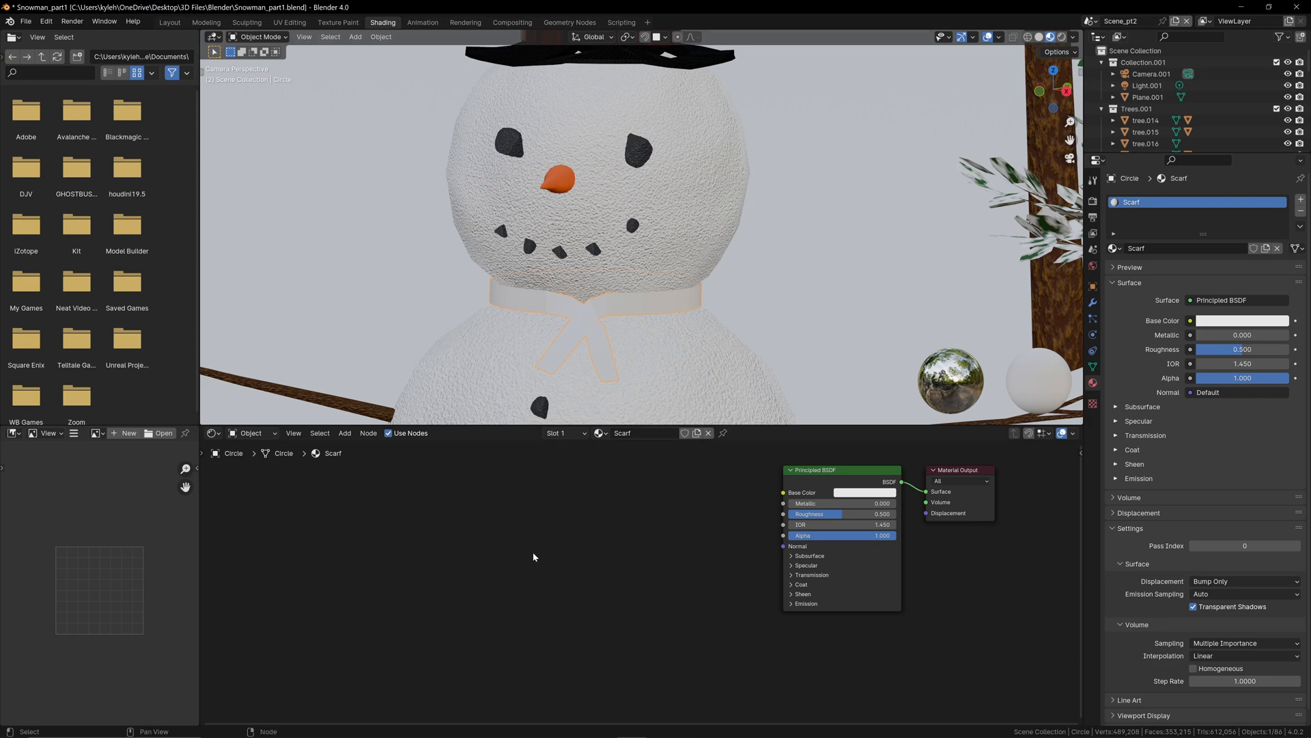
{"action": "key", "text": "shift+a"}
{"action": "type", "text": "checker"}
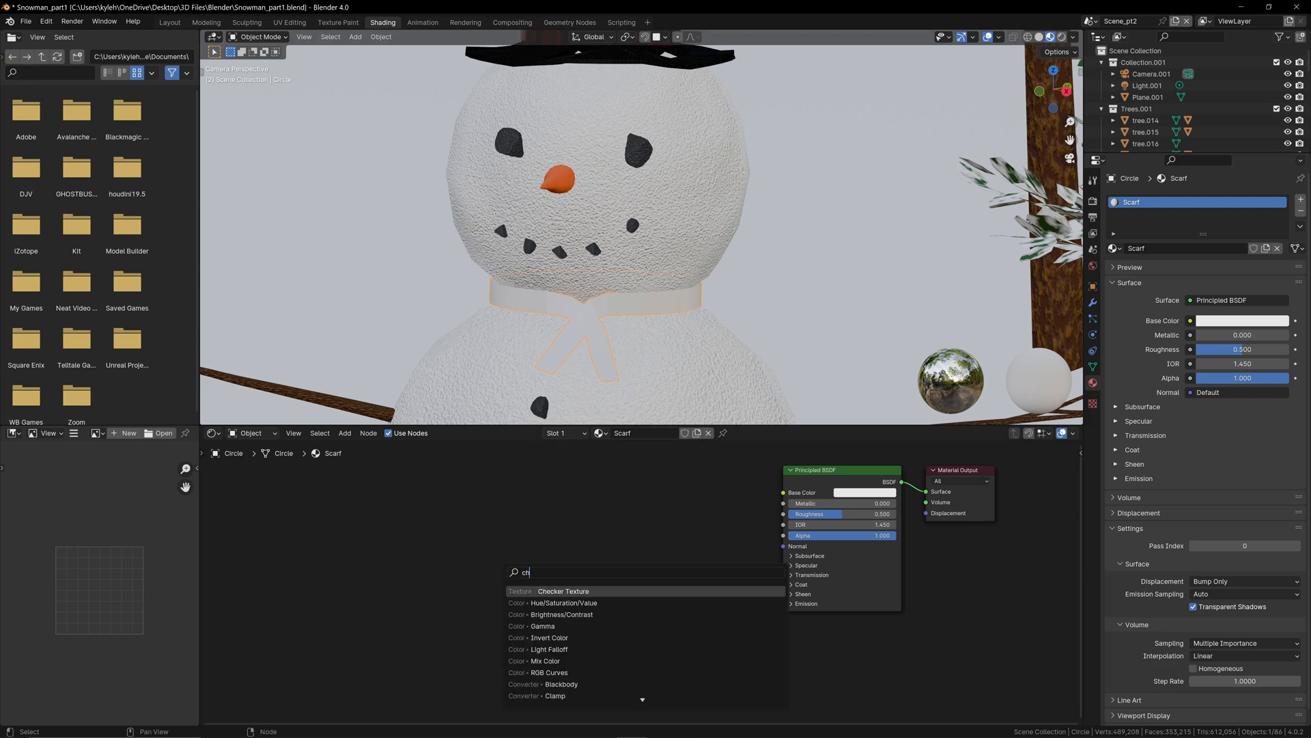
{"action": "key", "text": "Return"}
{"action": "left_click", "coordinate": [474, 497]}
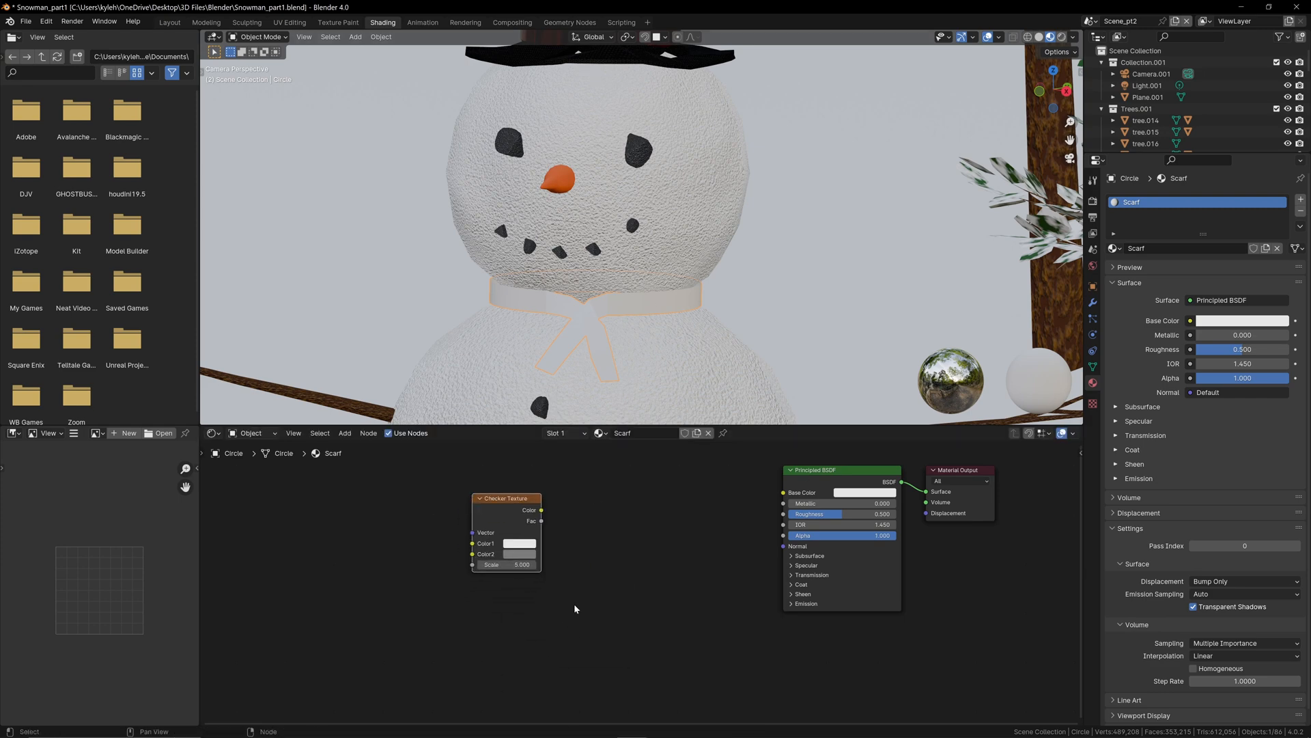
Step: Add a Magic Texture node below the Checker Texture and connect the checker's Color output to the Principled BSDF's Base Color
{"action": "scroll", "coordinate": [575, 608], "scroll_direction": "down", "scroll_amount": 2}
{"action": "key", "text": "shift+a"}
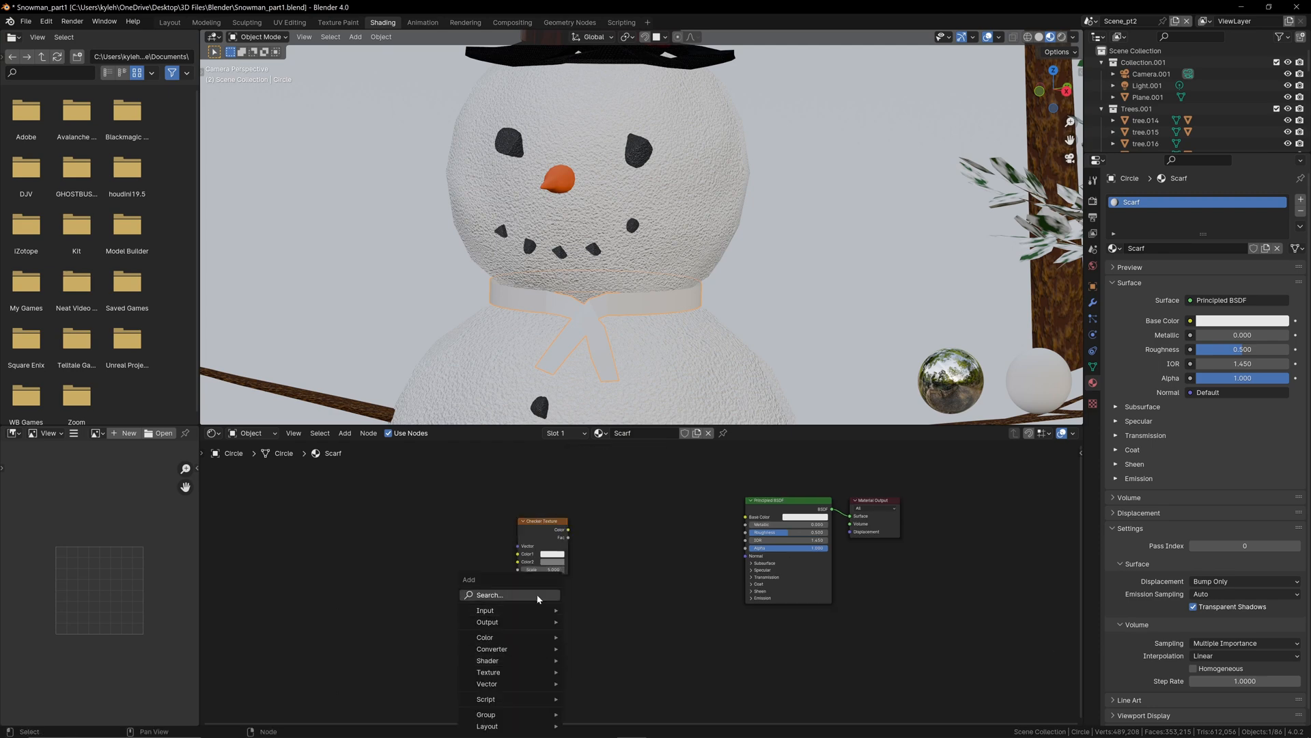
{"action": "left_click", "coordinate": [538, 596]}
{"action": "type", "text": "magic"}
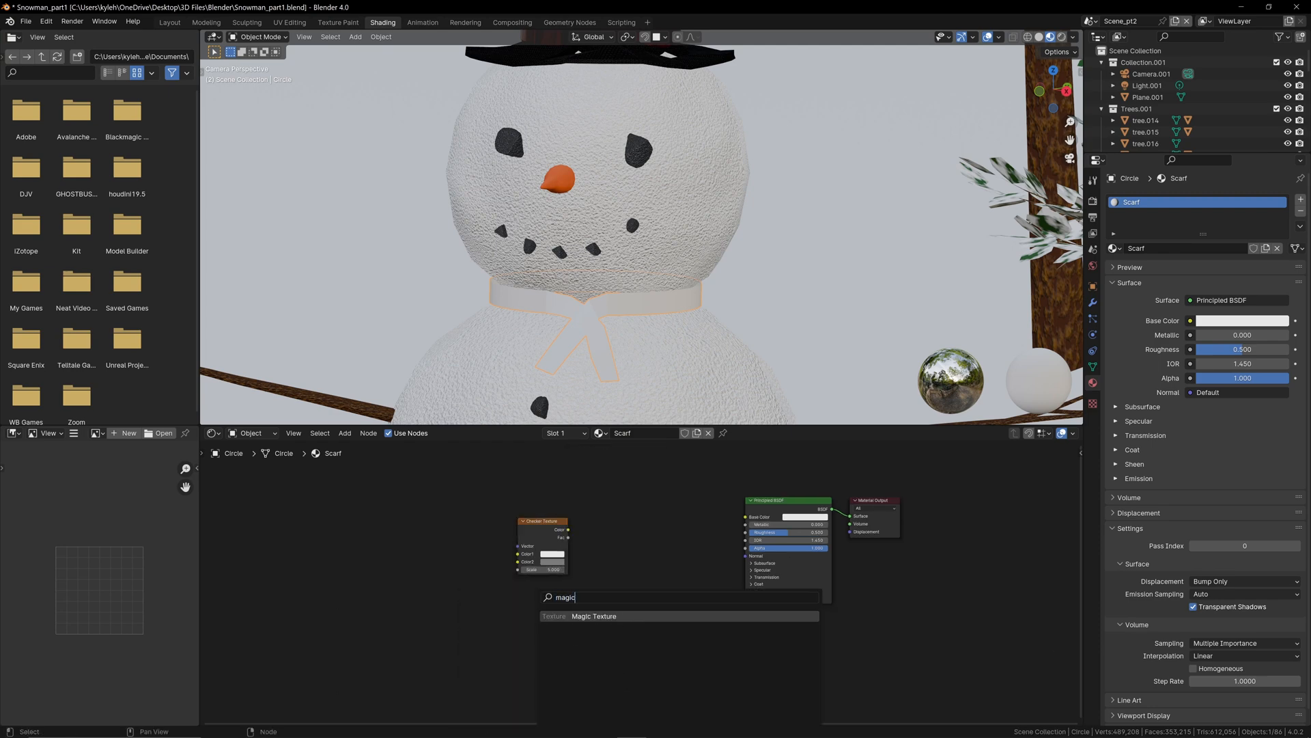
{"action": "key", "text": "Return"}
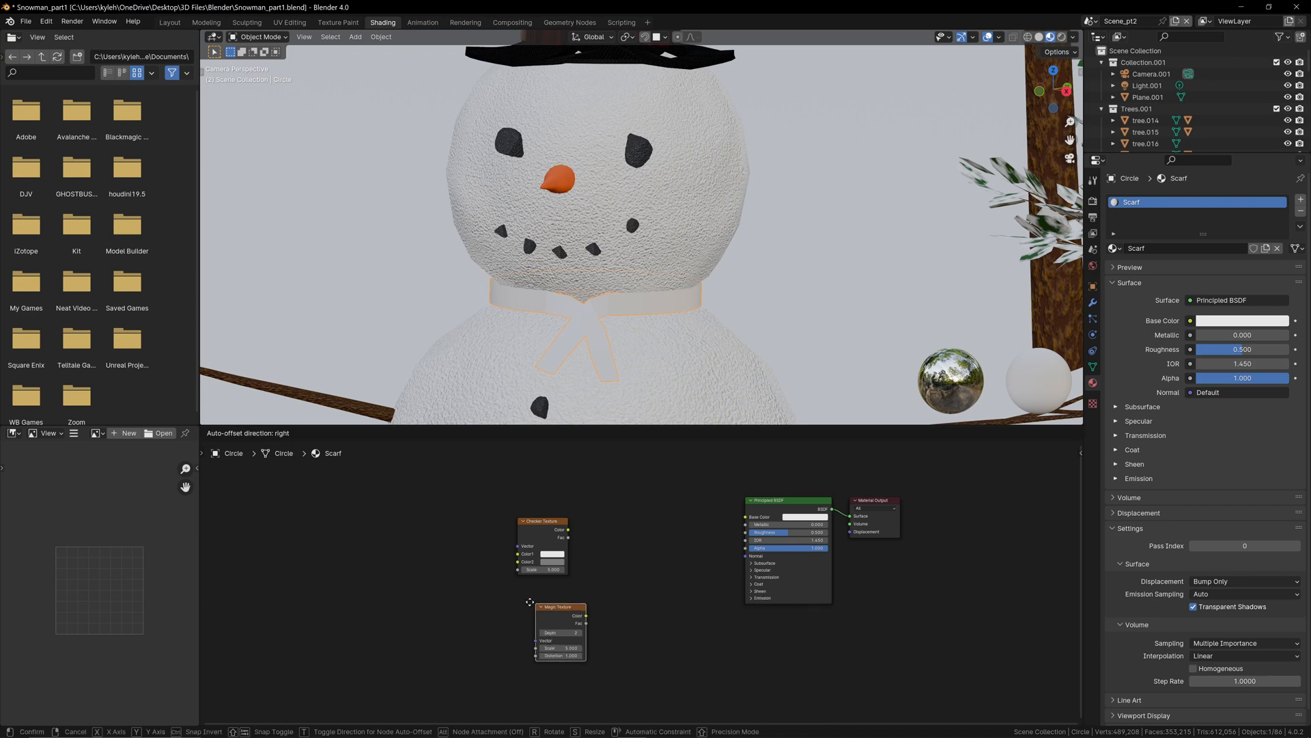
{"action": "left_click", "coordinate": [546, 618]}
{"action": "left_click_drag", "start_coordinate": [568, 529], "coordinate": [746, 517]}
Step: Add a Bump node with the Magic Texture's Color feeding its Height and its output feeding the shader's Normal
{"action": "scroll", "coordinate": [553, 605], "scroll_direction": "up", "scroll_amount": 2}
{"action": "scroll", "coordinate": [553, 605], "scroll_direction": "up", "scroll_amount": 1}
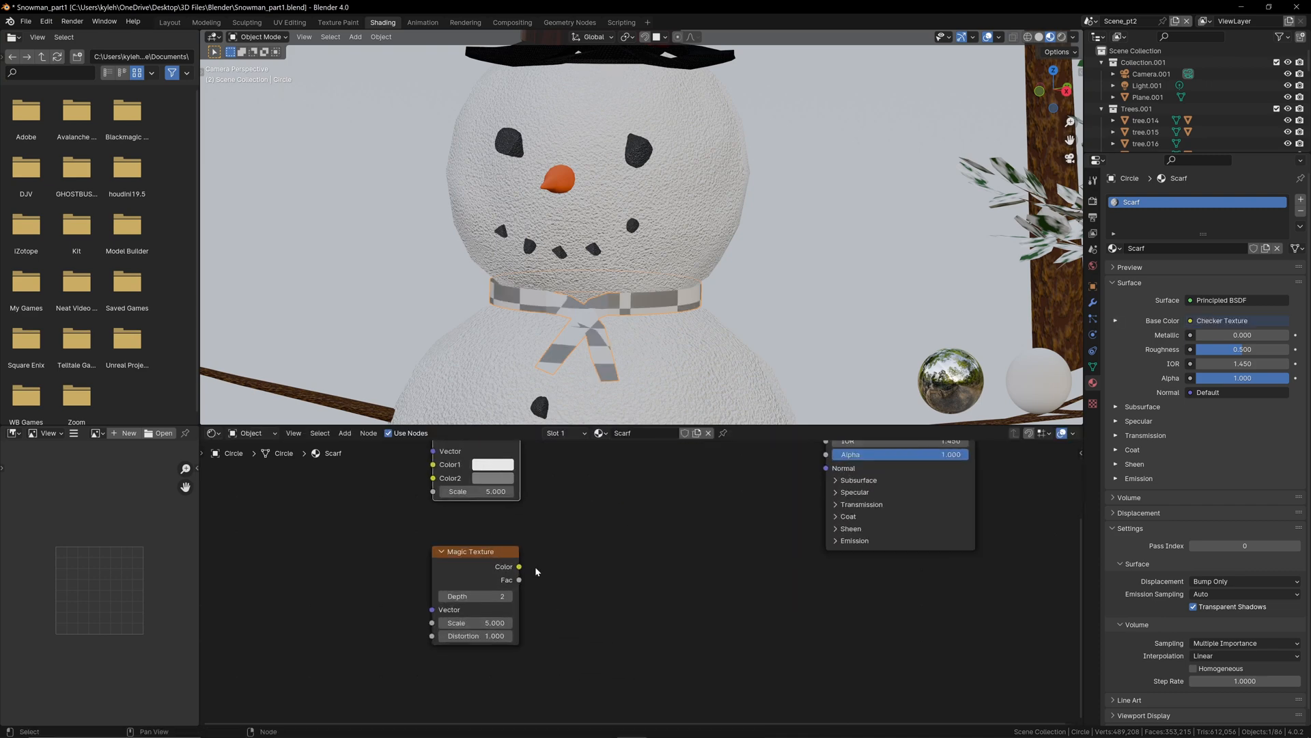
{"action": "left_click_drag", "start_coordinate": [529, 567], "coordinate": [646, 596]}
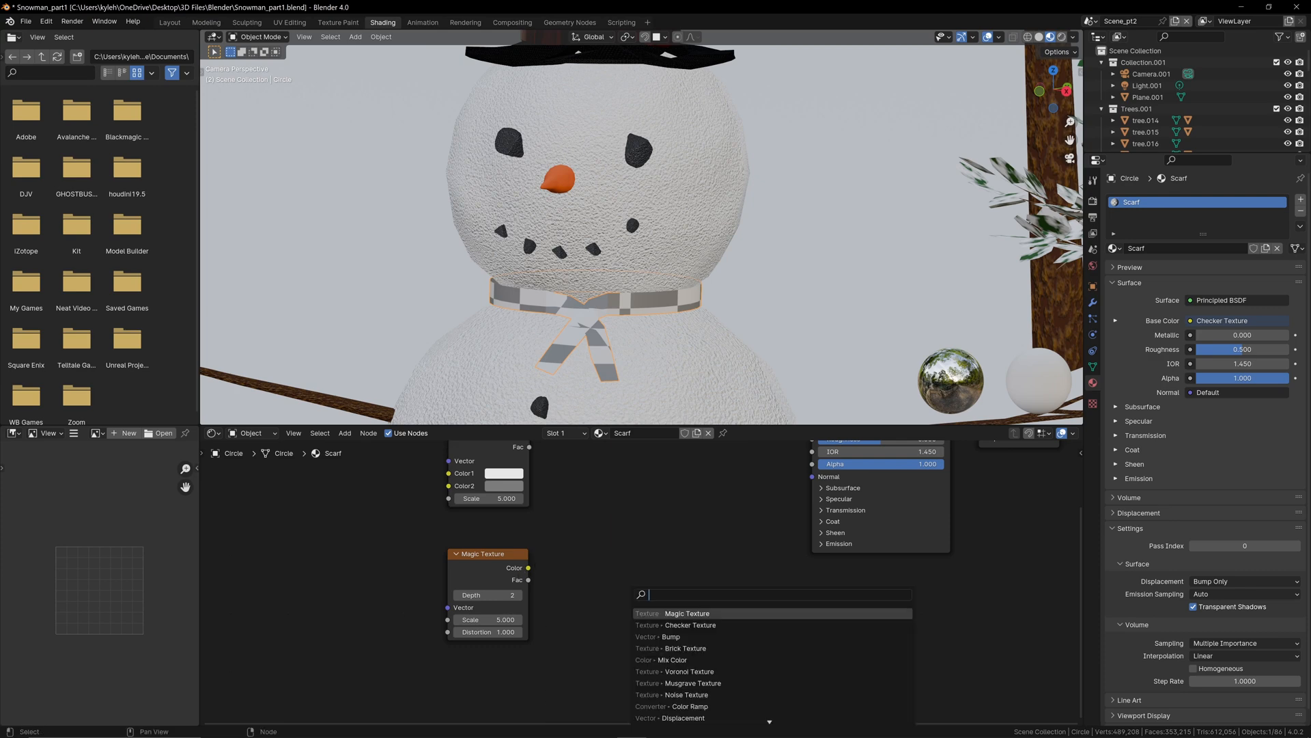
{"action": "type", "text": "bump"}
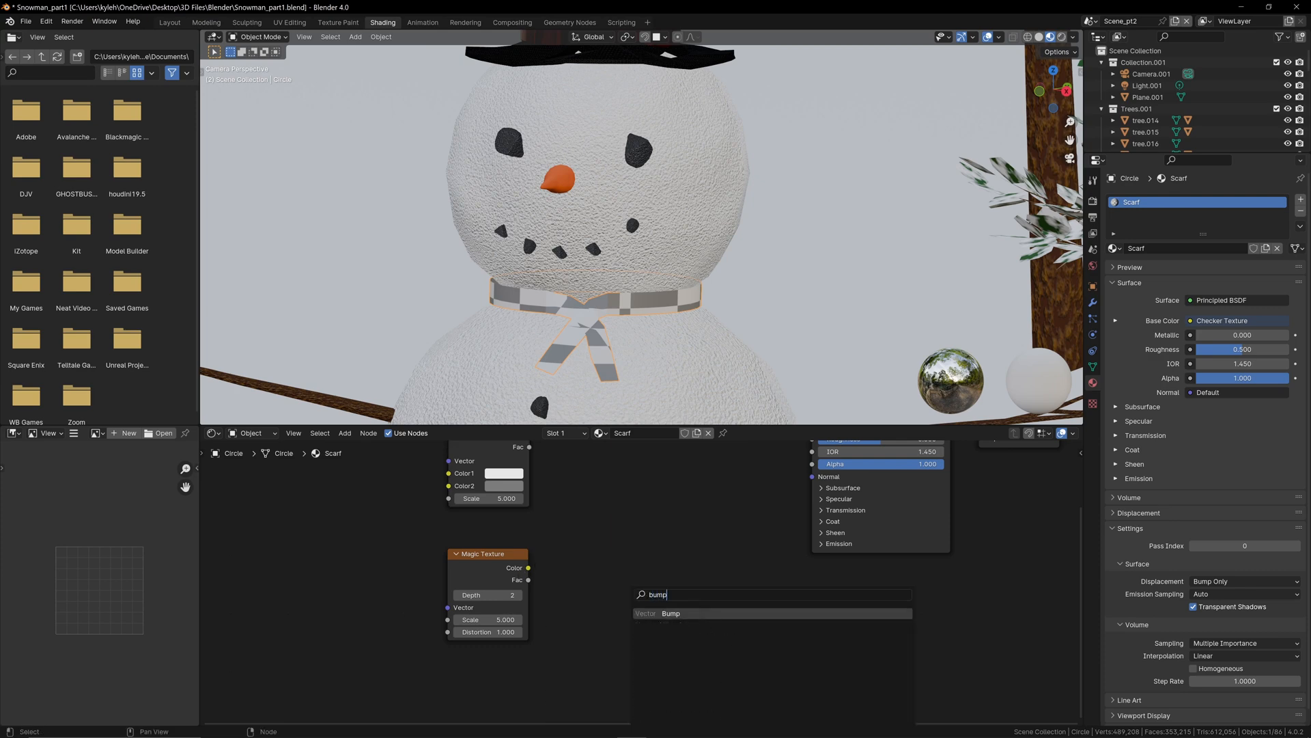
{"action": "key", "text": "Return"}
{"action": "left_click", "coordinate": [639, 550]}
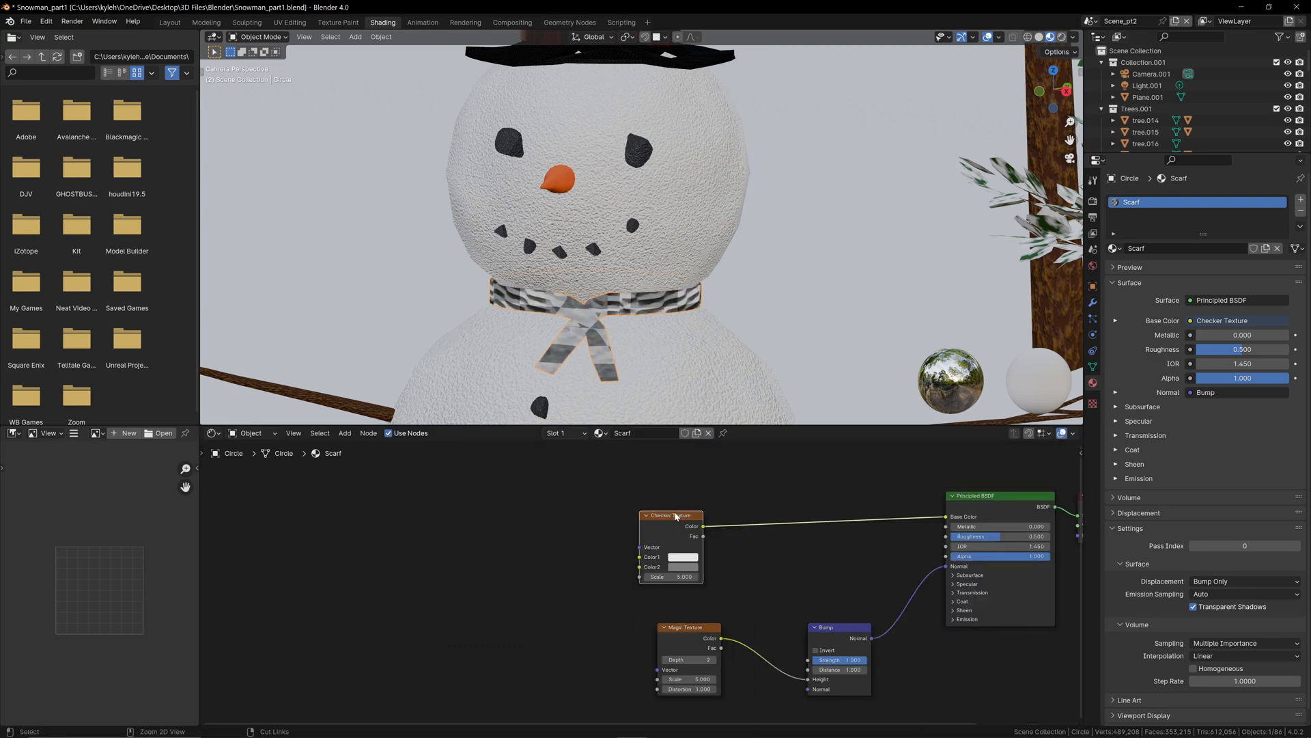
Step: Add Texture Coordinate and Mapping nodes in front of the Checker Texture and space them out
{"action": "key", "text": "ctrl+t"}
{"action": "left_click_drag", "start_coordinate": [590, 531], "coordinate": [534, 517]}
{"action": "left_click", "coordinate": [620, 567]}
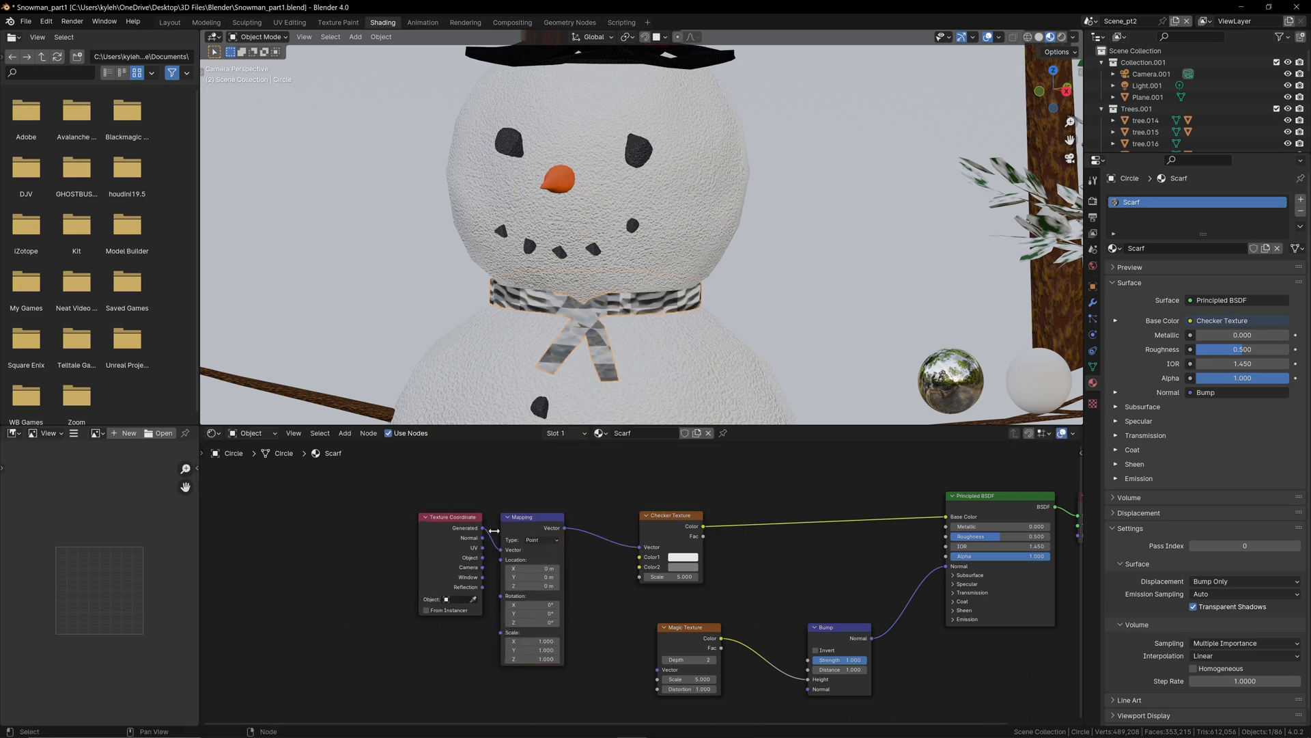
Step: Feed the Mapping node from the Object texture coordinates and check the checker pattern on the scarf
{"action": "scroll", "coordinate": [409, 540], "scroll_direction": "up", "scroll_amount": 2}
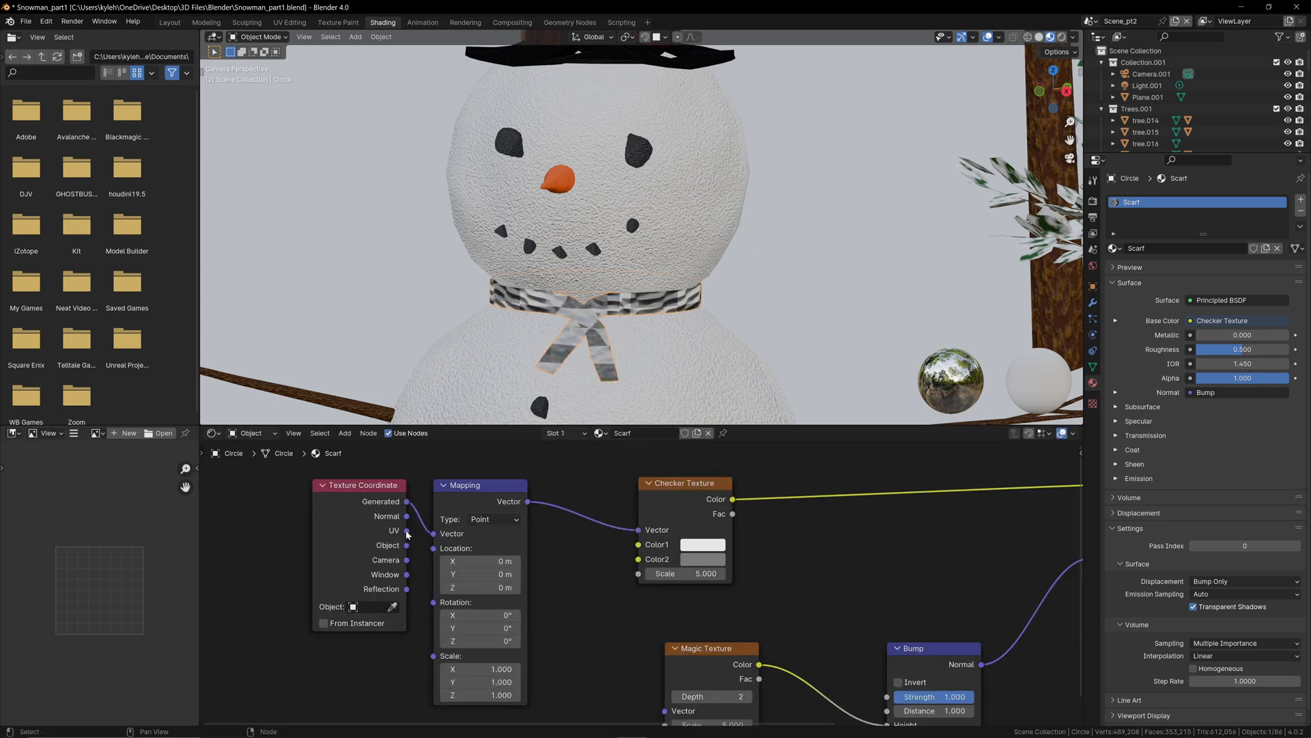
{"action": "scroll", "coordinate": [618, 356], "scroll_direction": "up", "scroll_amount": 2}
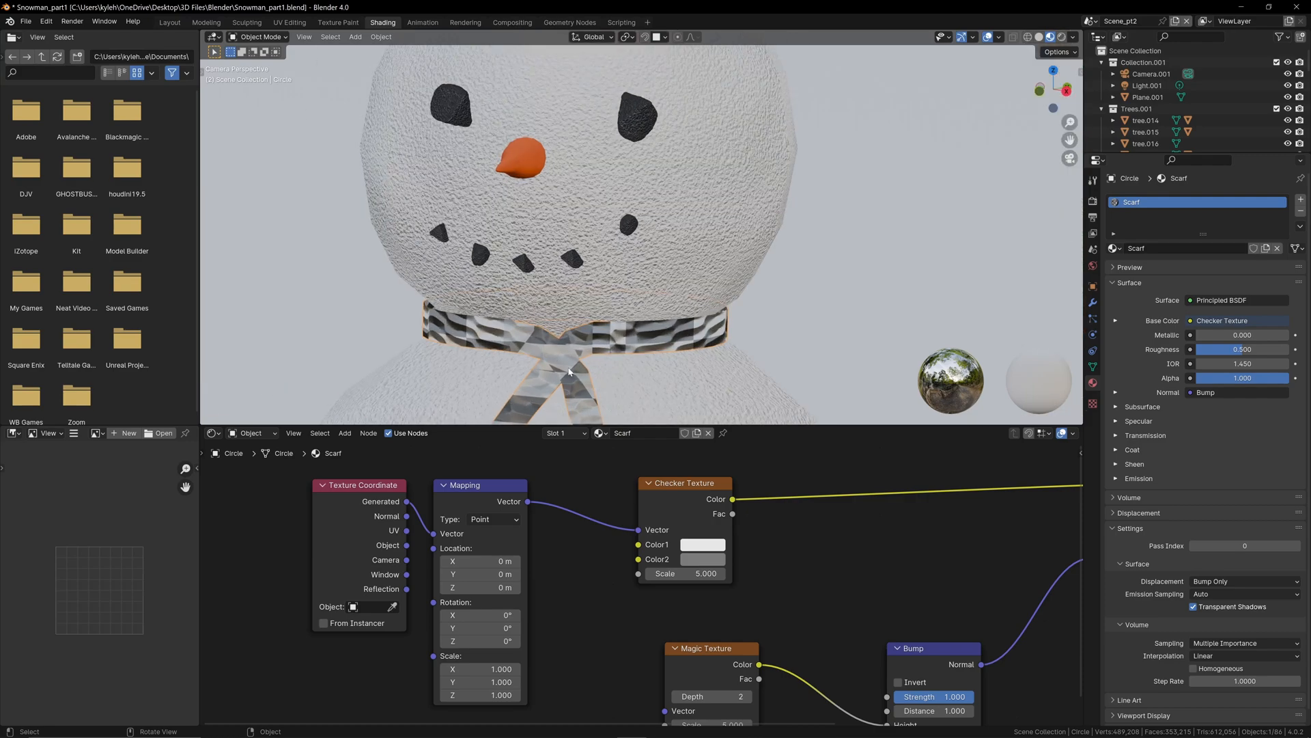
{"action": "middle_click_drag", "start_coordinate": [621, 360], "coordinate": [673, 273], "text": "shift"}
{"action": "scroll", "coordinate": [600, 286], "scroll_direction": "up", "scroll_amount": 3}
{"action": "scroll", "coordinate": [600, 285], "scroll_direction": "up", "scroll_amount": 3}
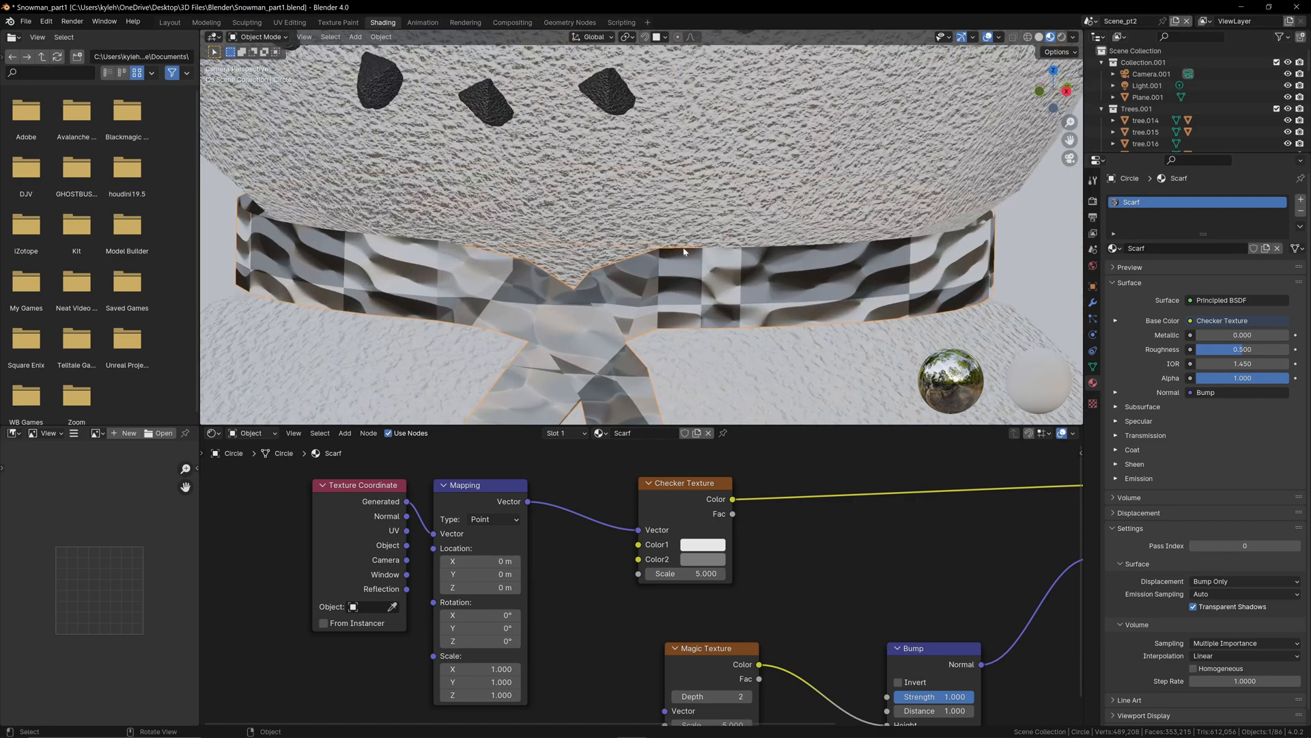
{"action": "scroll", "coordinate": [693, 340], "scroll_direction": "down", "scroll_amount": 2}
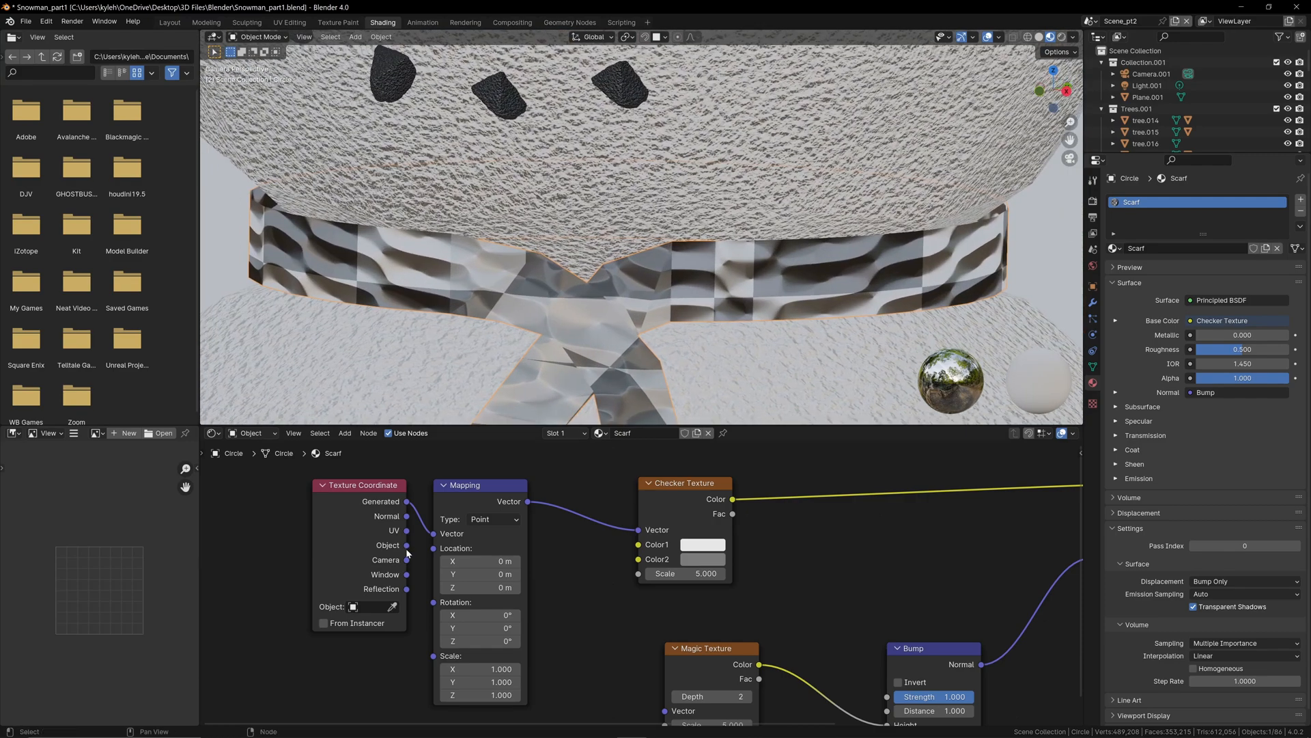
{"action": "left_click_drag", "start_coordinate": [407, 545], "coordinate": [433, 534]}
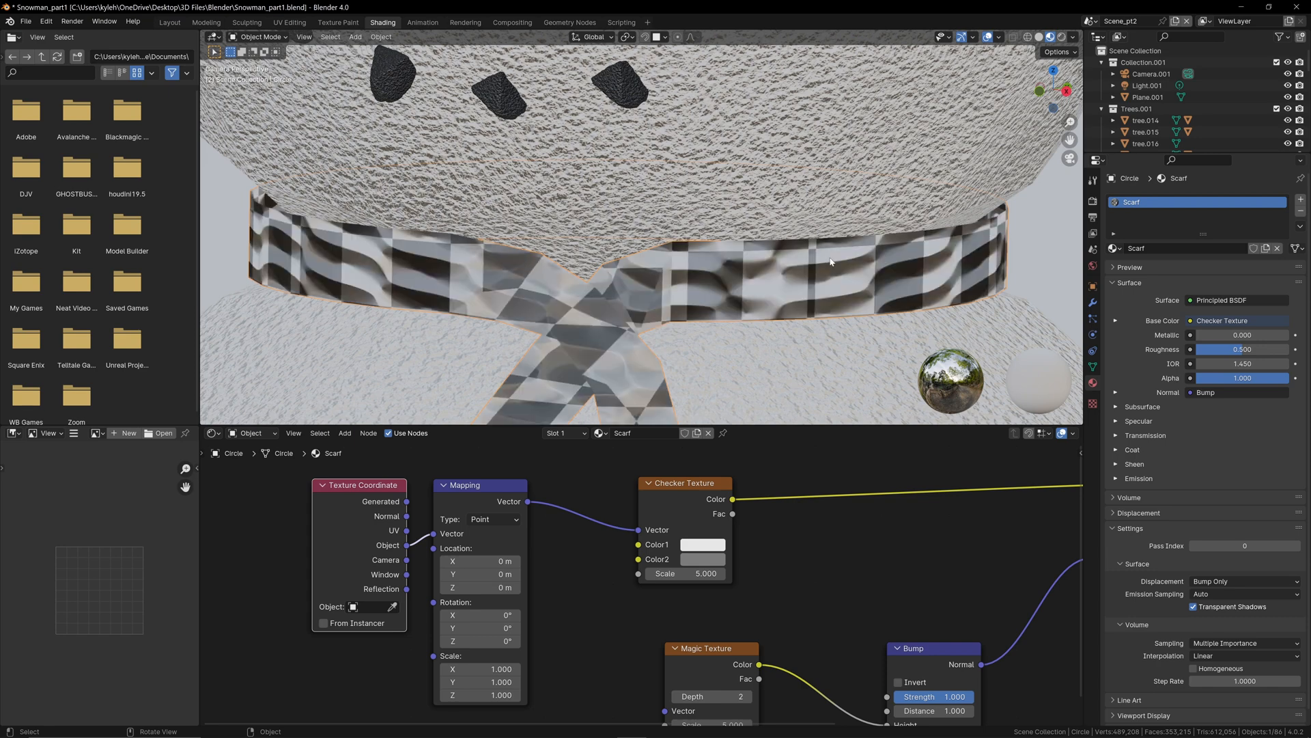
{"action": "scroll", "coordinate": [696, 292], "scroll_direction": "down", "scroll_amount": 1}
{"action": "scroll", "coordinate": [620, 362], "scroll_direction": "down", "scroll_amount": 2}
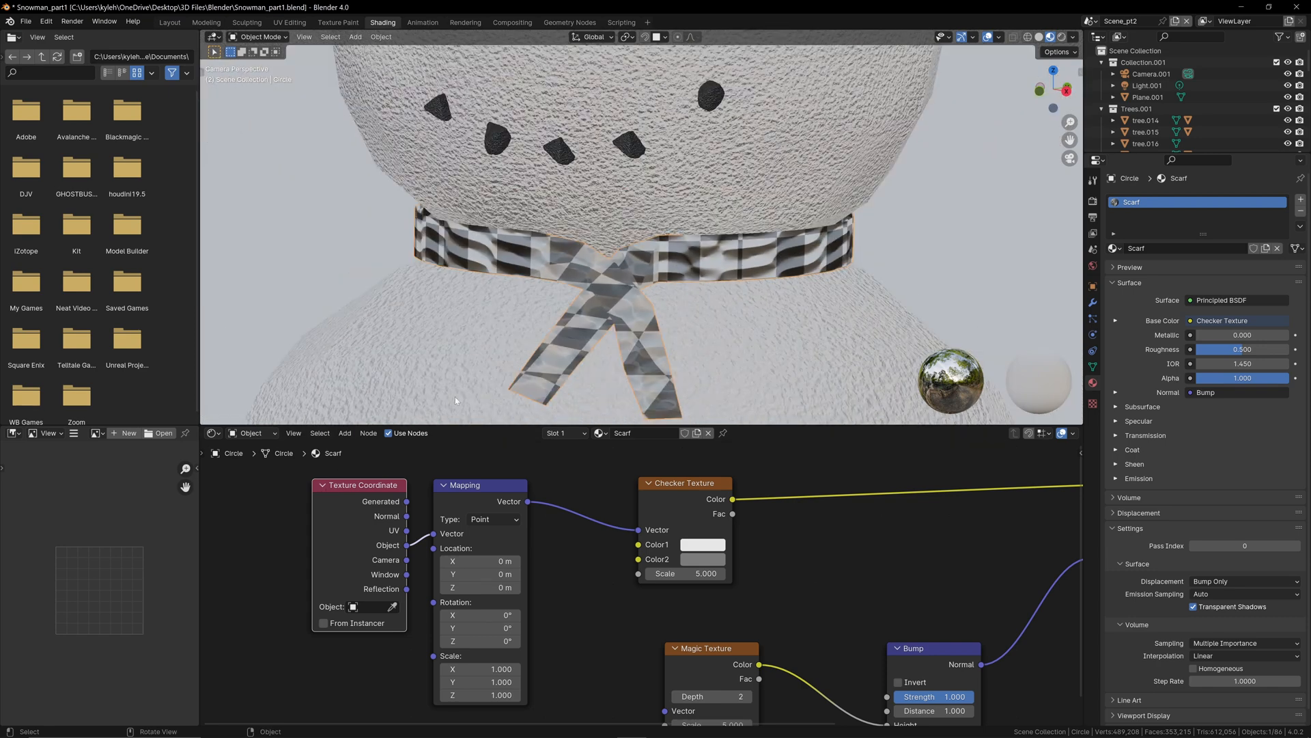
Step: Disconnect the Bump node from the shader's Normal input and feed the Mapping node from the UV coordinates
{"action": "middle_click_drag", "start_coordinate": [810, 620], "coordinate": [716, 541]}
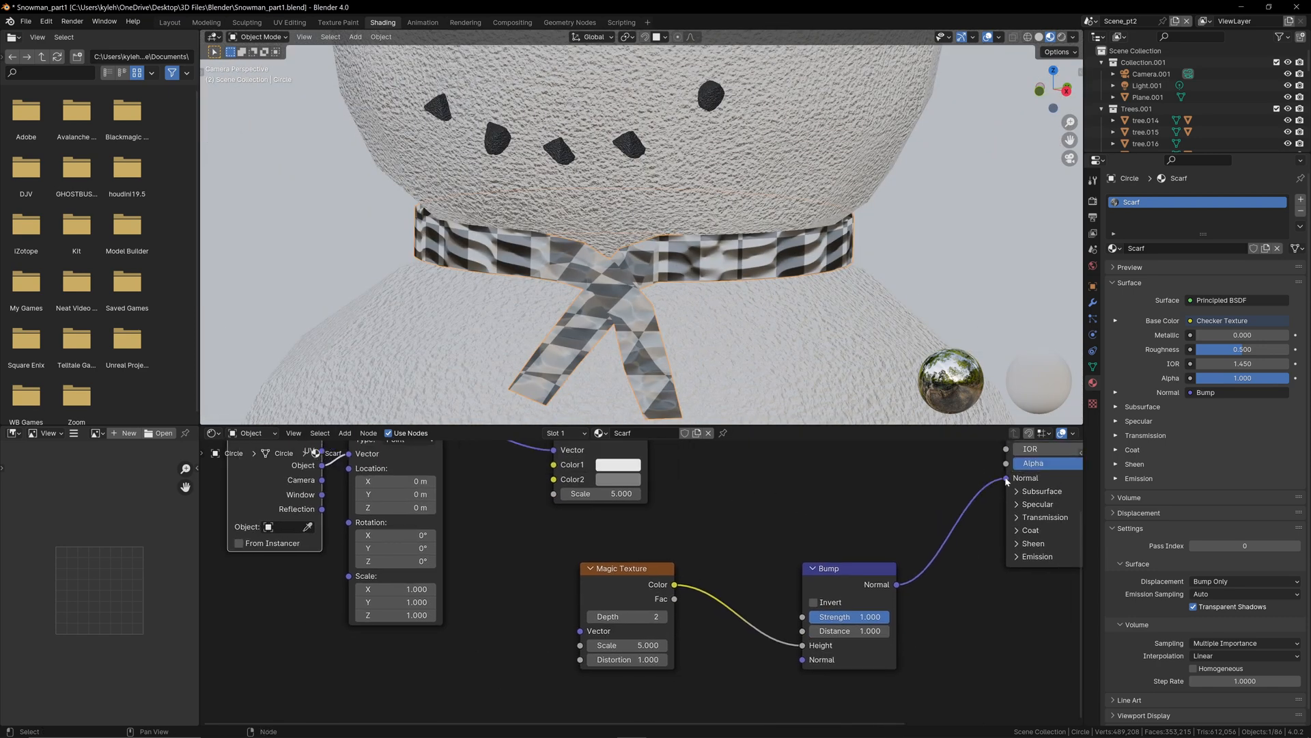
{"action": "left_click_drag", "start_coordinate": [1006, 481], "coordinate": [919, 508]}
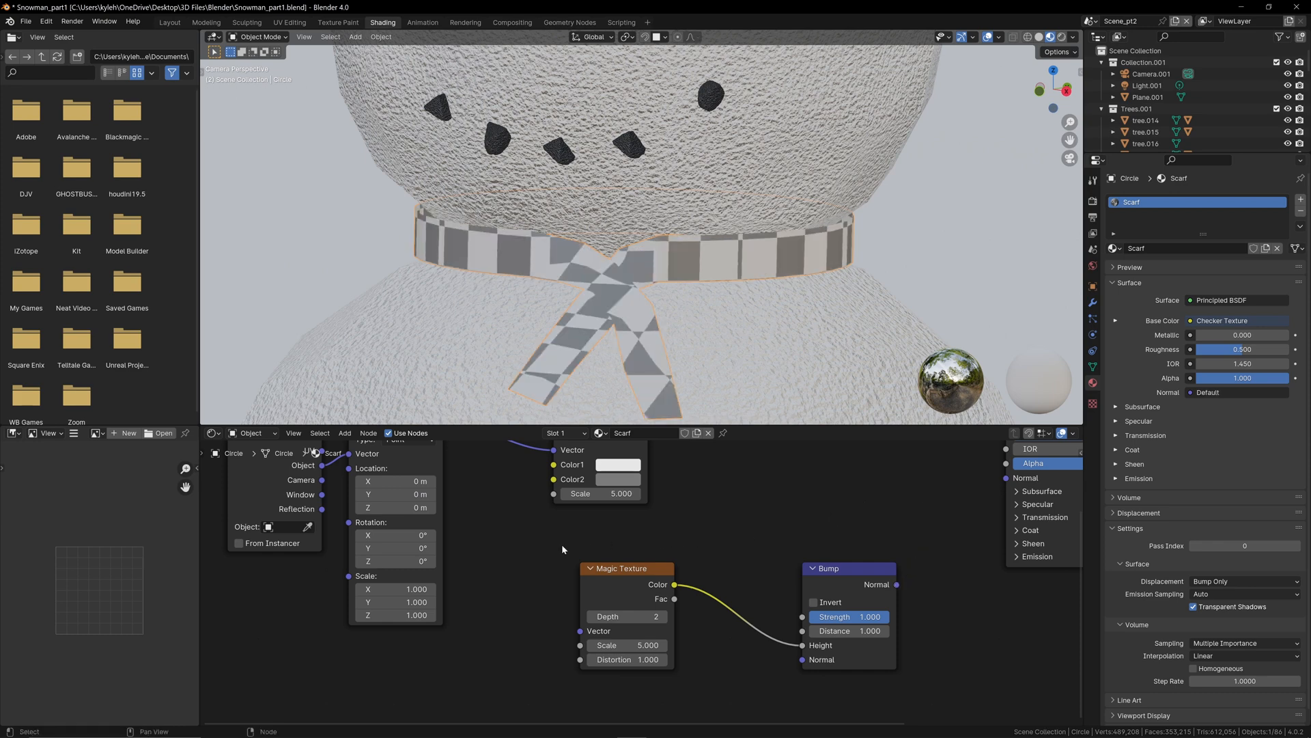
{"action": "middle_click_drag", "start_coordinate": [561, 544], "coordinate": [746, 616]}
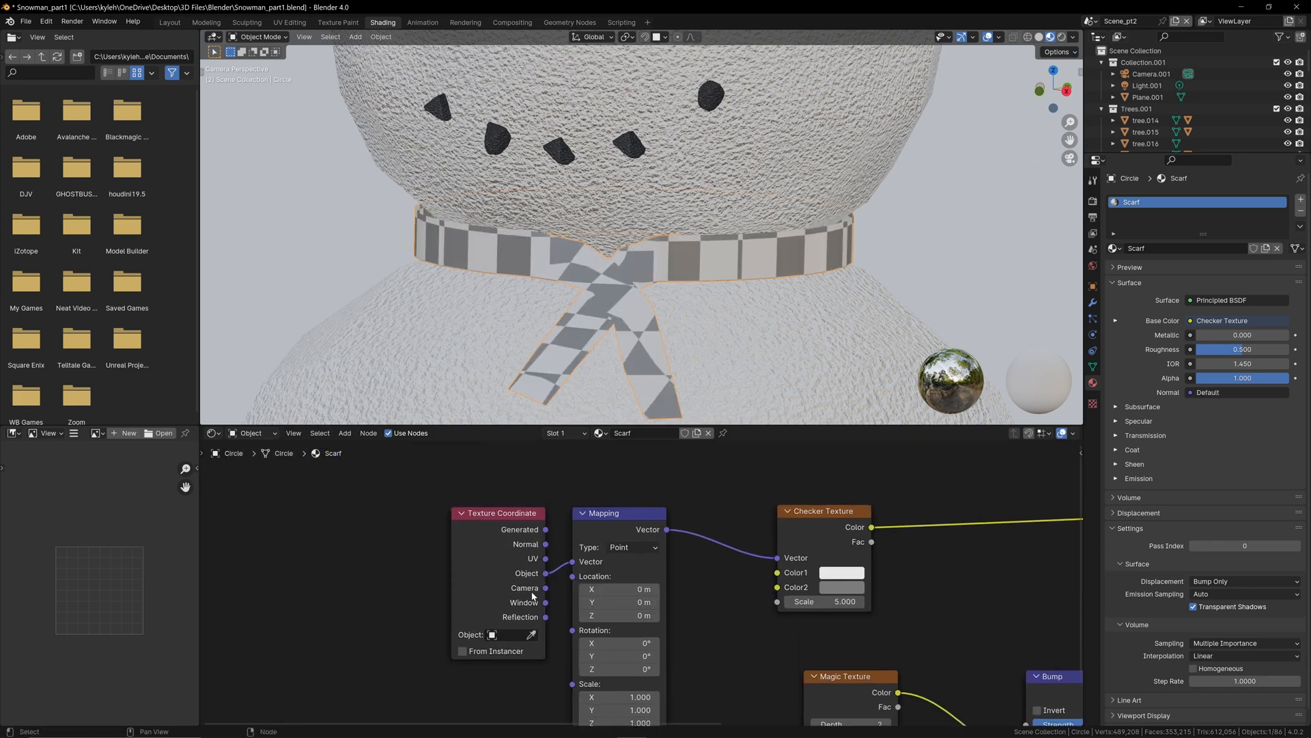
{"action": "left_click_drag", "start_coordinate": [545, 558], "coordinate": [573, 562]}
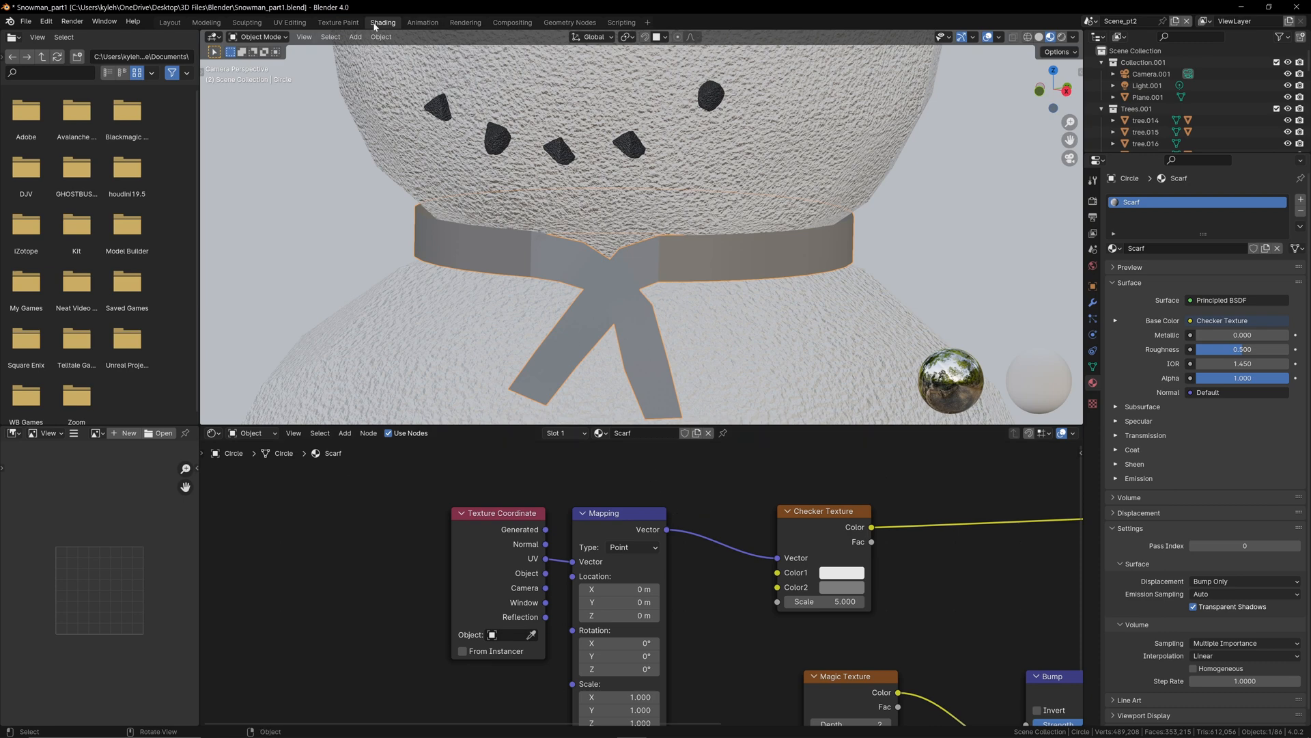
Step: Switch to the UV Editing workspace, select the whole scarf mesh and unwrap it
{"action": "left_click", "coordinate": [294, 26]}
{"action": "scroll", "coordinate": [807, 312], "scroll_direction": "up", "scroll_amount": 5}
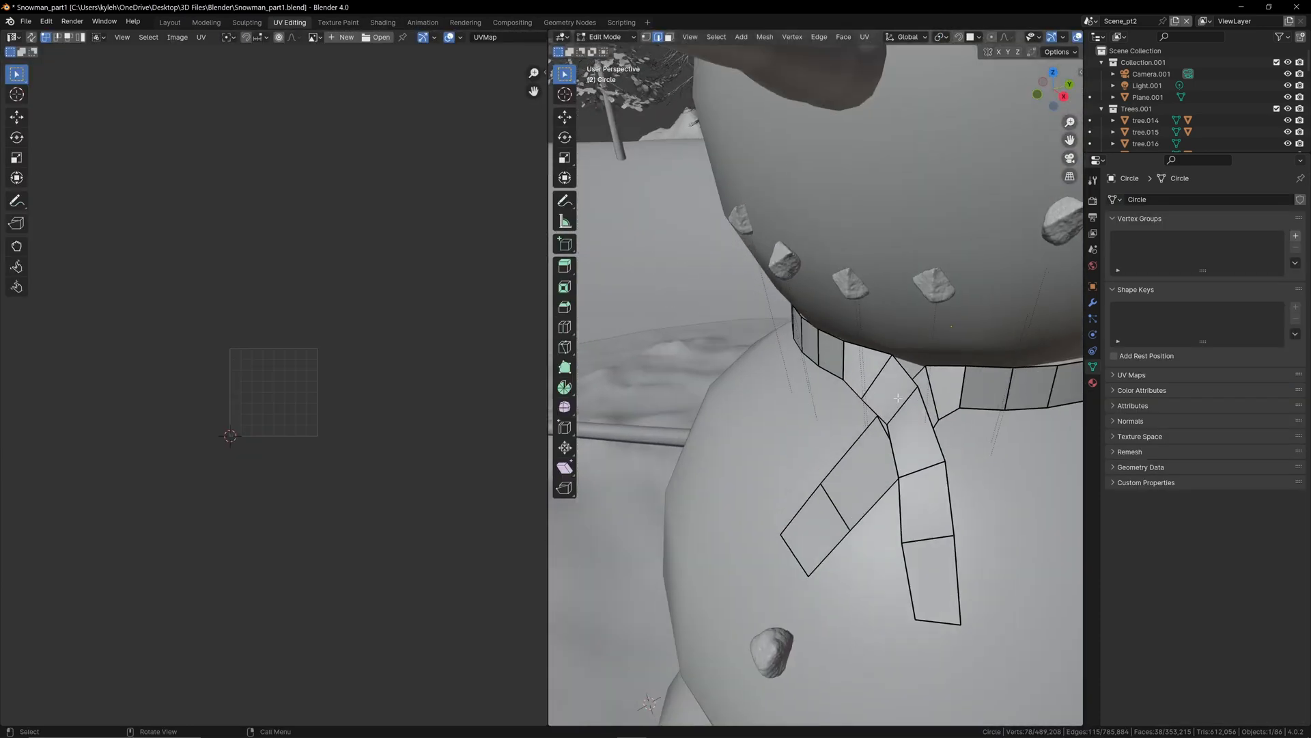
{"action": "key", "text": "a"}
{"action": "scroll", "coordinate": [901, 390], "scroll_direction": "down", "scroll_amount": 4}
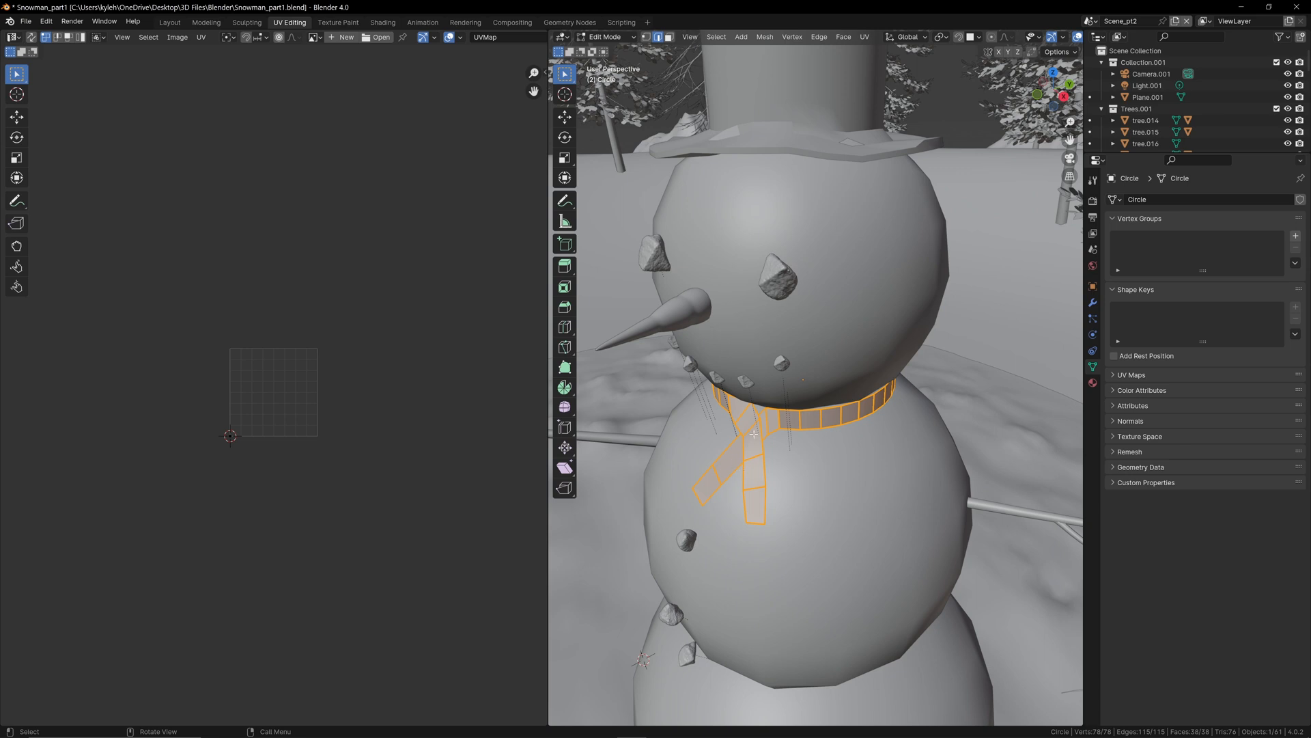
{"action": "key", "text": "u"}
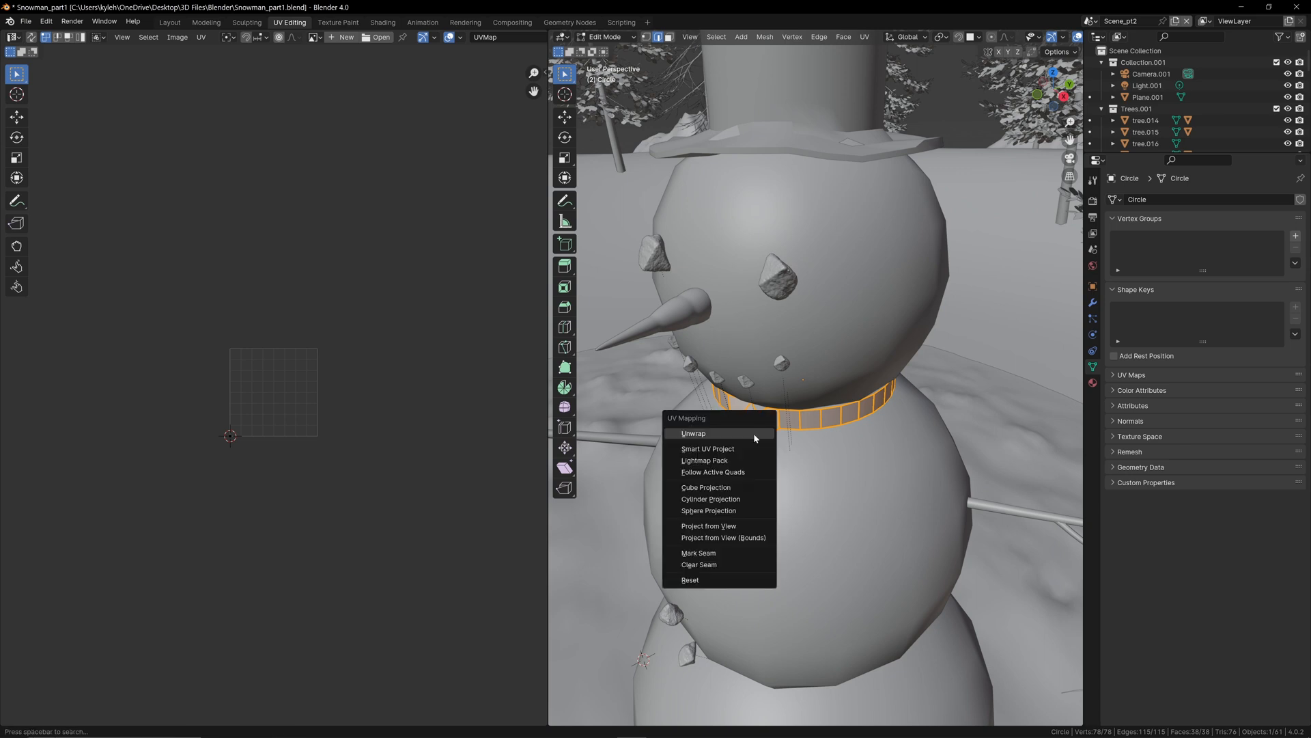
{"action": "left_click", "coordinate": [720, 435]}
Step: Select the scarf's entire UV island, scale it down and move it toward the middle of the UV grid
{"action": "scroll", "coordinate": [224, 385], "scroll_direction": "up", "scroll_amount": 7}
{"action": "middle_click_drag", "start_coordinate": [224, 385], "coordinate": [366, 378]}
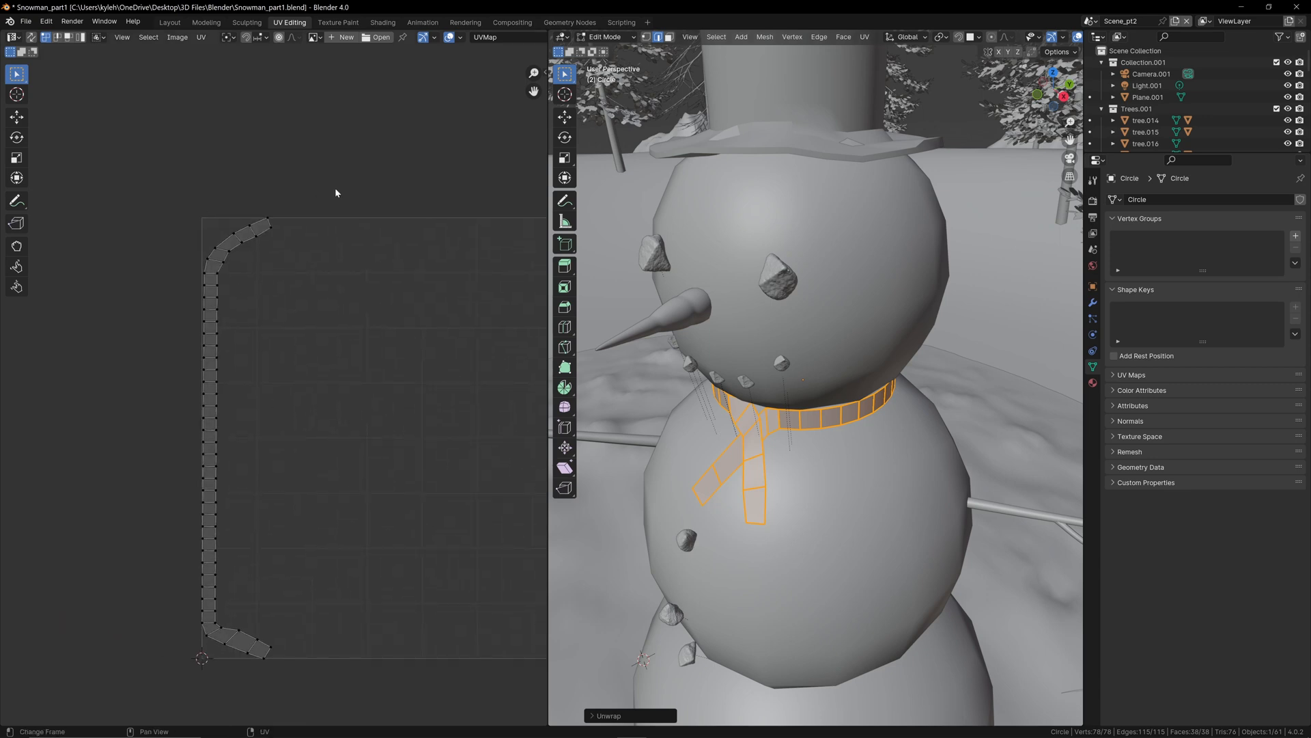
{"action": "left_click_drag", "start_coordinate": [334, 176], "coordinate": [160, 666]}
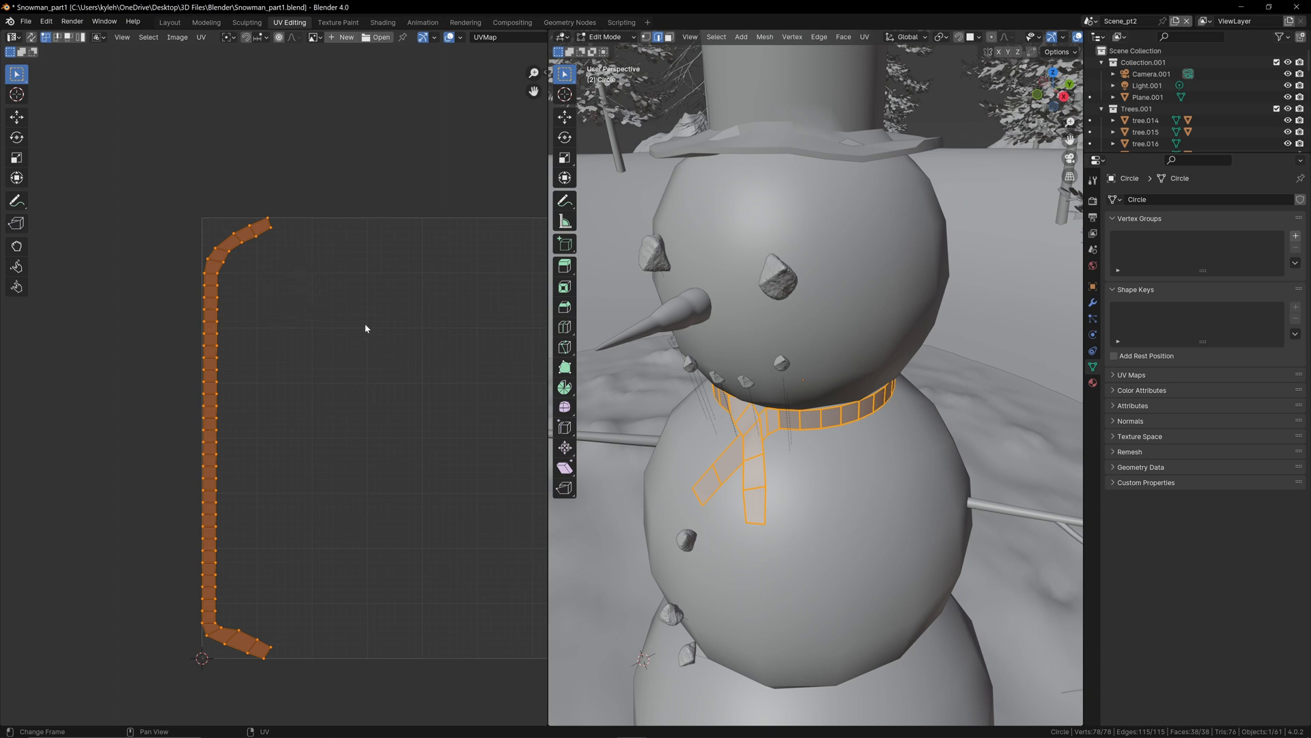
{"action": "key", "text": "s"}
{"action": "left_click", "coordinate": [281, 355]}
{"action": "key", "text": "g"}
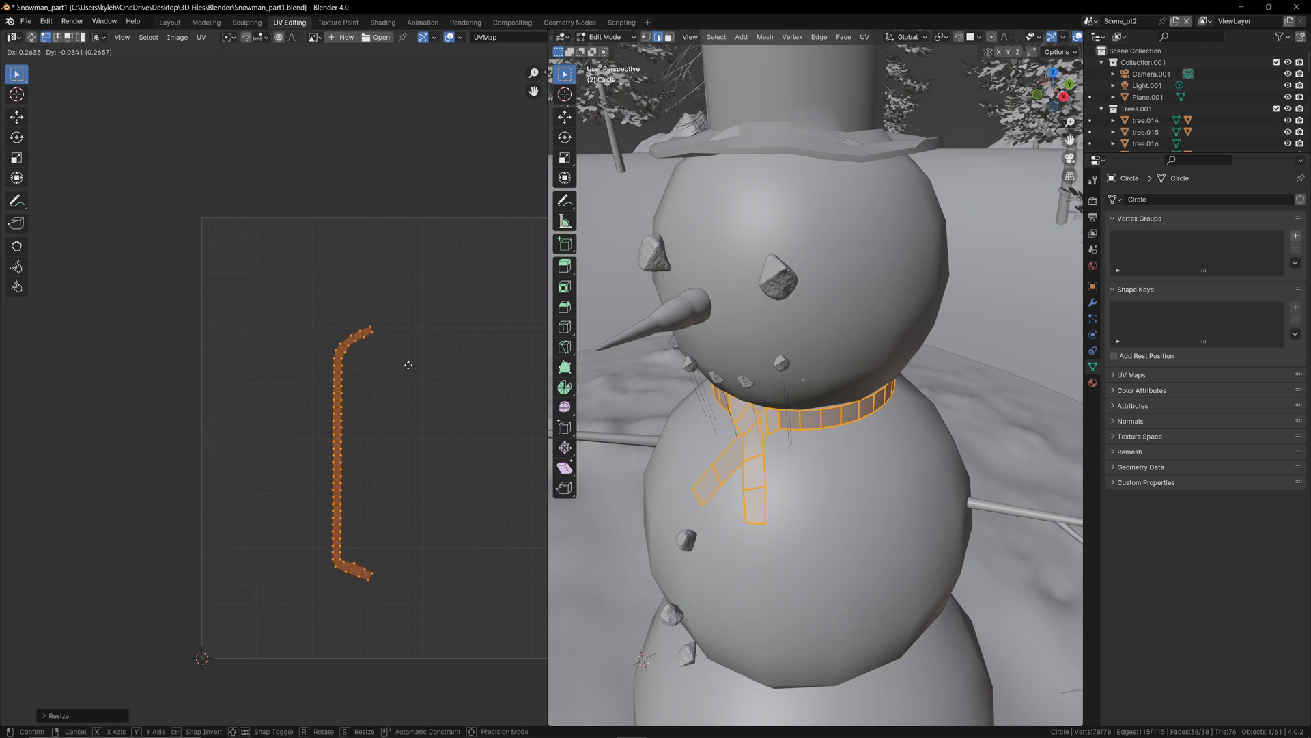
{"action": "left_click", "coordinate": [481, 364]}
Step: Select the two vertices of one cross edge midway along the UV strip and align them horizontally
{"action": "left_click", "coordinate": [456, 378]}
{"action": "scroll", "coordinate": [418, 478], "scroll_direction": "up", "scroll_amount": 5}
{"action": "middle_click_drag", "start_coordinate": [414, 484], "coordinate": [319, 383]}
{"action": "scroll", "coordinate": [320, 387], "scroll_direction": "up", "scroll_amount": 1}
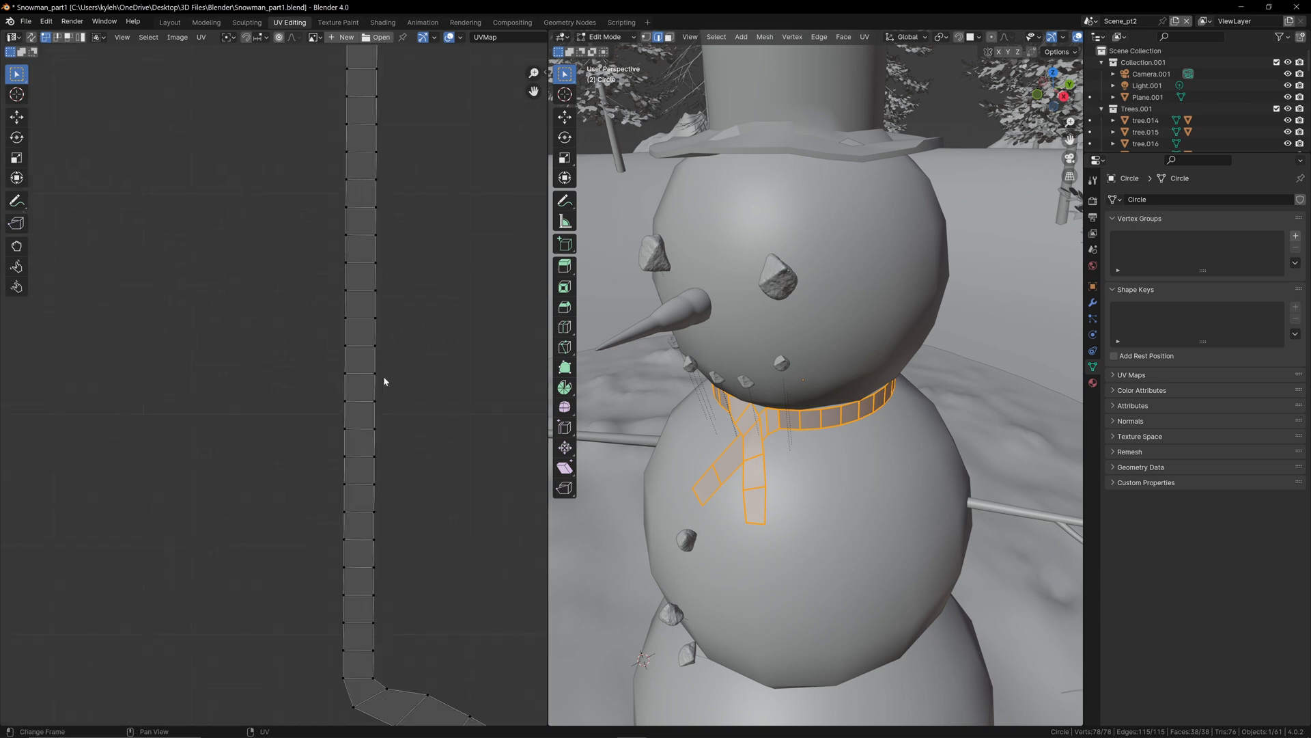
{"action": "scroll", "coordinate": [398, 375], "scroll_direction": "down", "scroll_amount": 2}
{"action": "scroll", "coordinate": [341, 341], "scroll_direction": "up", "scroll_amount": 3}
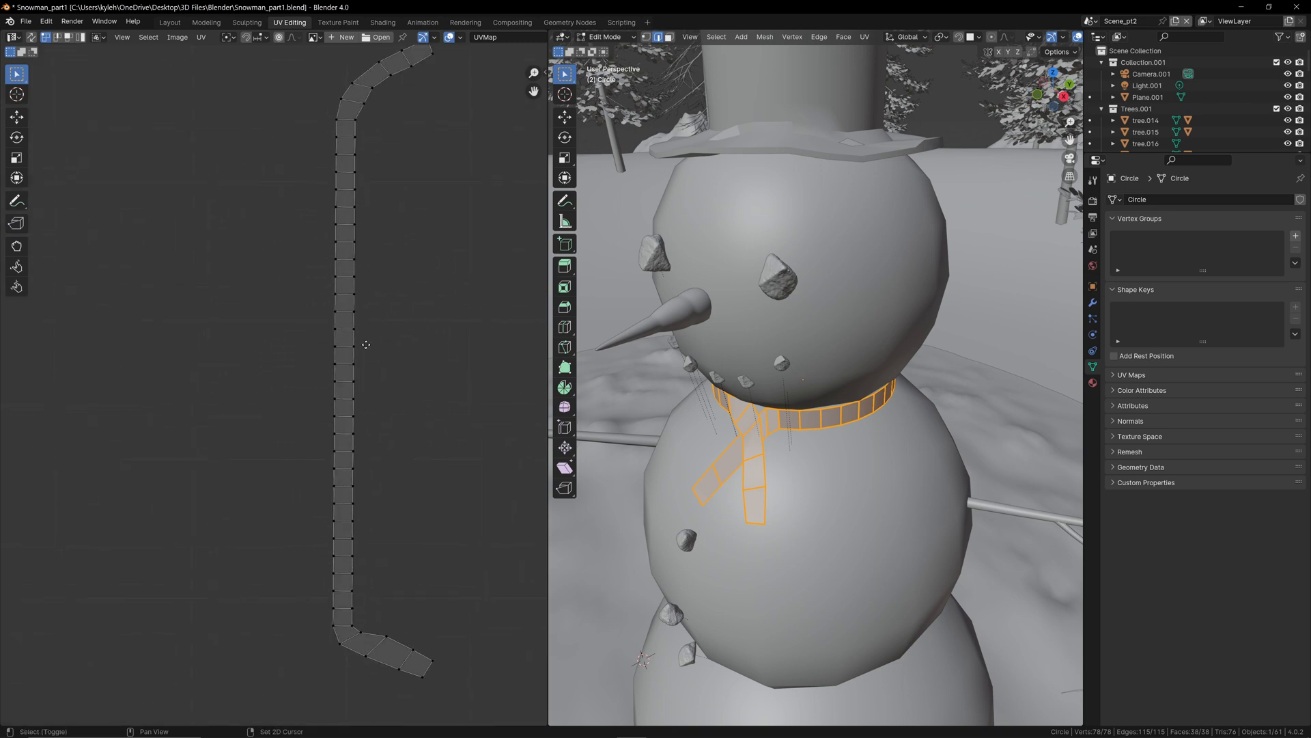
{"action": "left_click_drag", "start_coordinate": [464, 356], "coordinate": [370, 384]}
{"action": "middle_click_drag", "start_coordinate": [404, 329], "coordinate": [323, 352]}
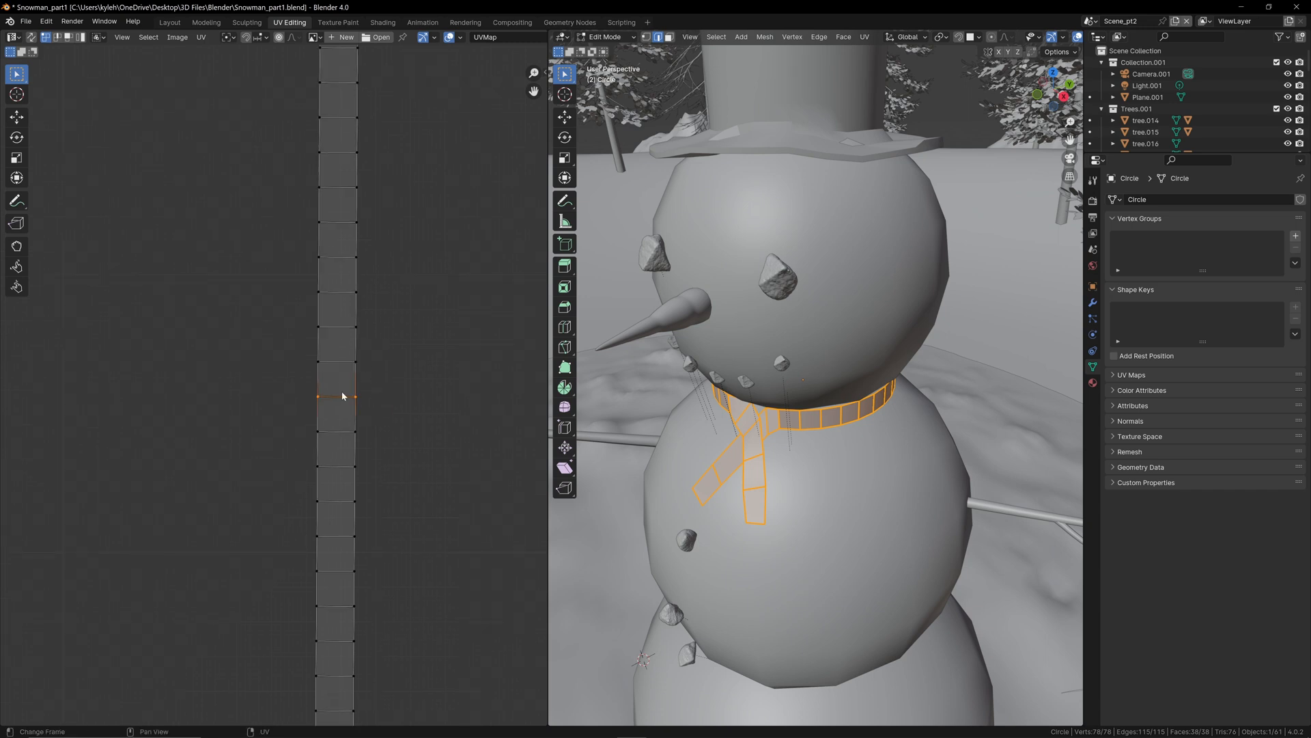
{"action": "scroll", "coordinate": [410, 379], "scroll_direction": "up", "scroll_amount": 3}
{"action": "middle_click_drag", "start_coordinate": [404, 362], "coordinate": [281, 401]}
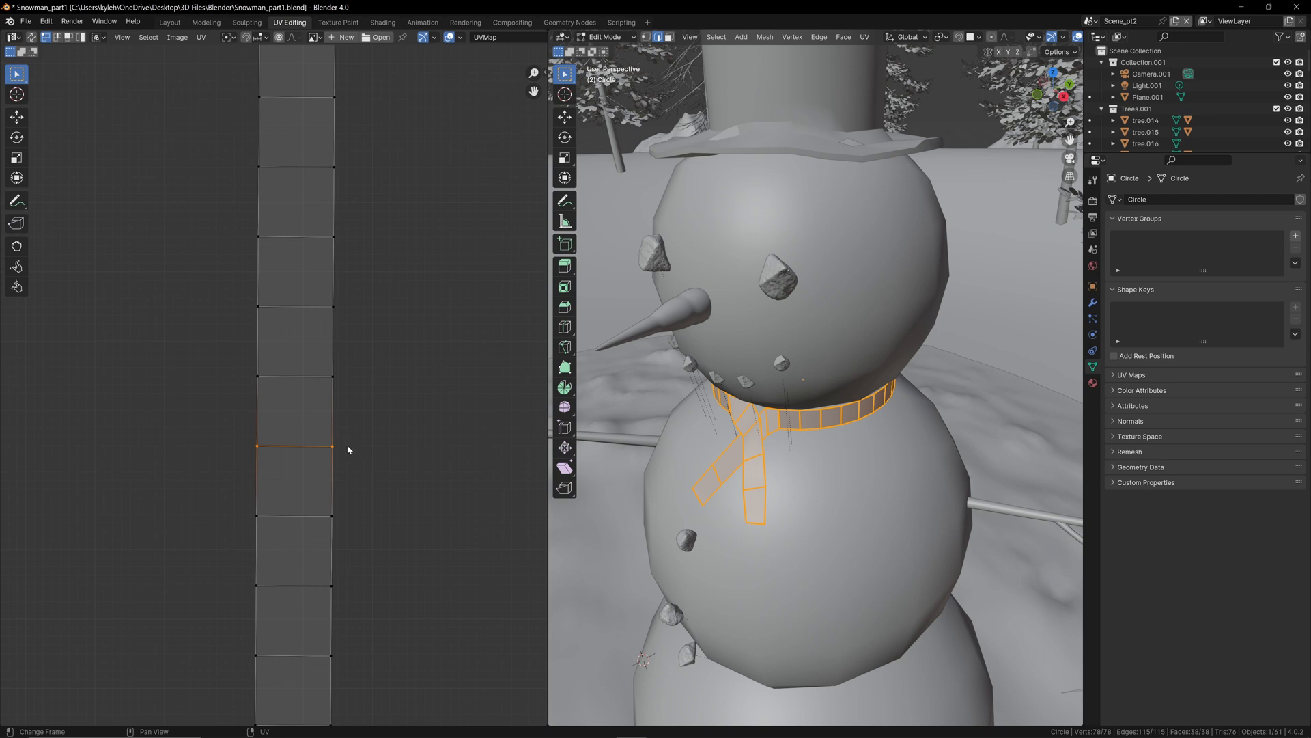
{"action": "key", "text": "u"}
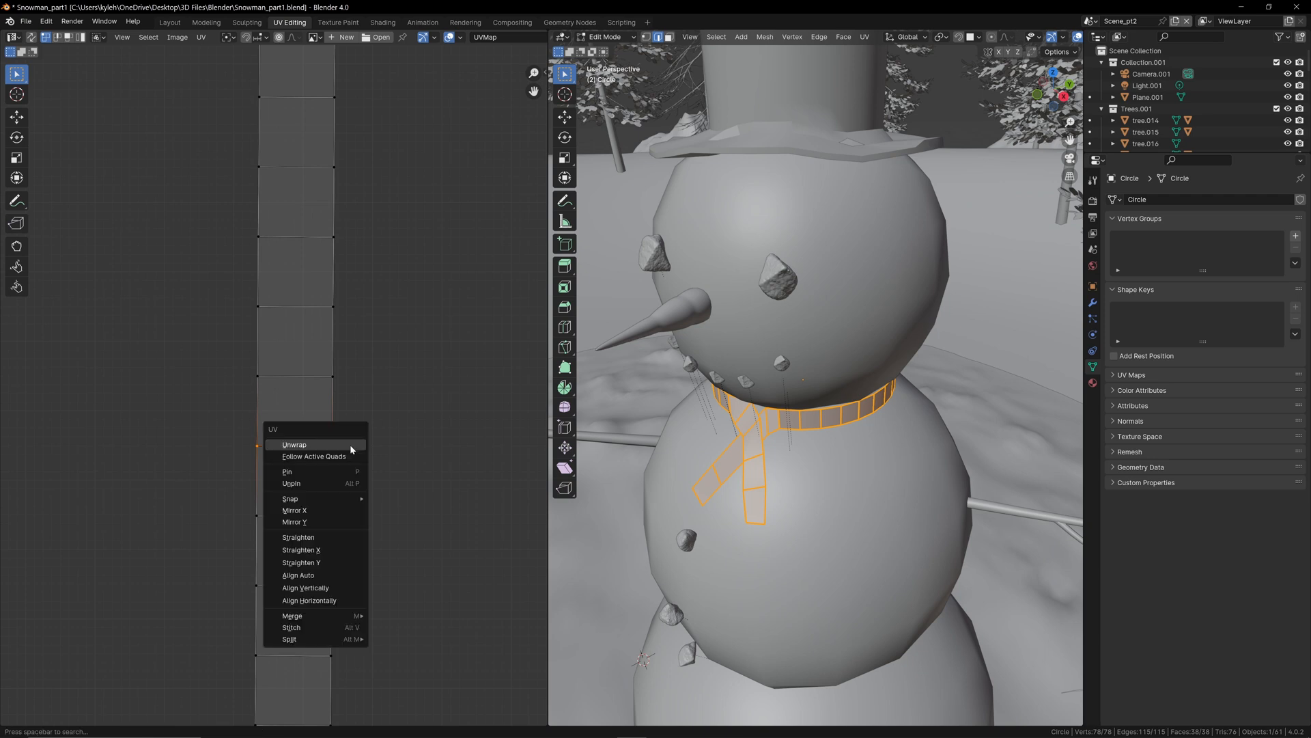
{"action": "left_click", "coordinate": [335, 601]}
Step: Align the vertices of the next cross edge above horizontally as well
{"action": "left_click_drag", "start_coordinate": [367, 364], "coordinate": [231, 410]}
{"action": "key", "text": "u"}
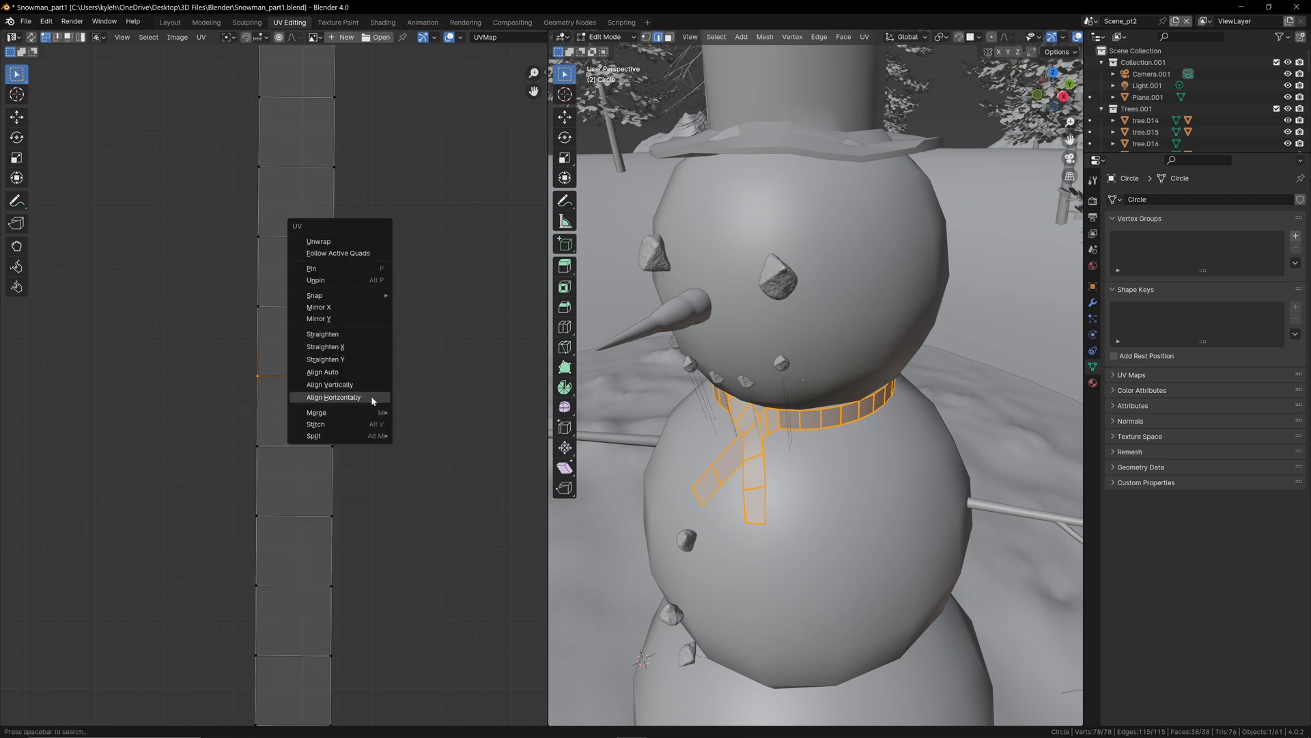
{"action": "left_click", "coordinate": [371, 396]}
Step: Align the vertices on both long sides of that middle quad vertically so it becomes a clean rectangle
{"action": "left_click_drag", "start_coordinate": [360, 353], "coordinate": [315, 467]}
{"action": "right_click", "coordinate": [365, 409]}
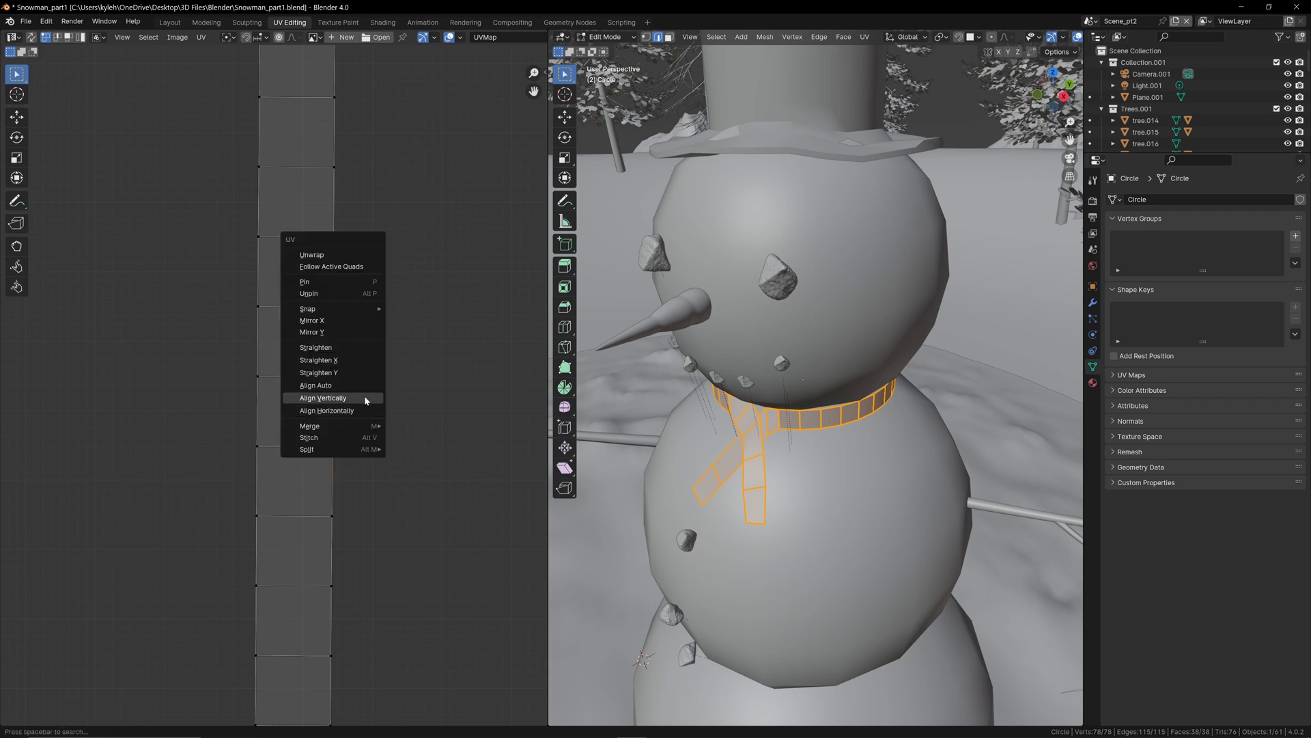
{"action": "left_click", "coordinate": [365, 398]}
{"action": "left_click_drag", "start_coordinate": [205, 359], "coordinate": [280, 463]}
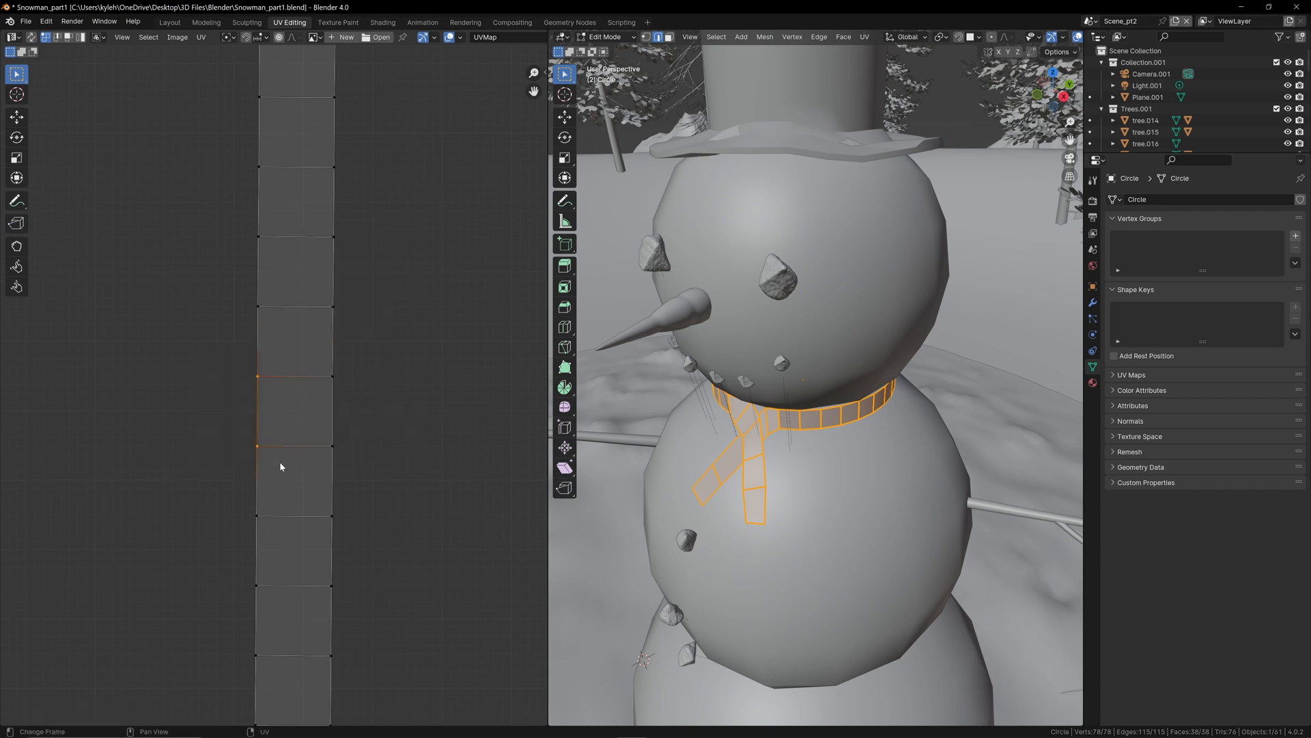
{"action": "right_click", "coordinate": [199, 389]}
{"action": "left_click", "coordinate": [199, 385]}
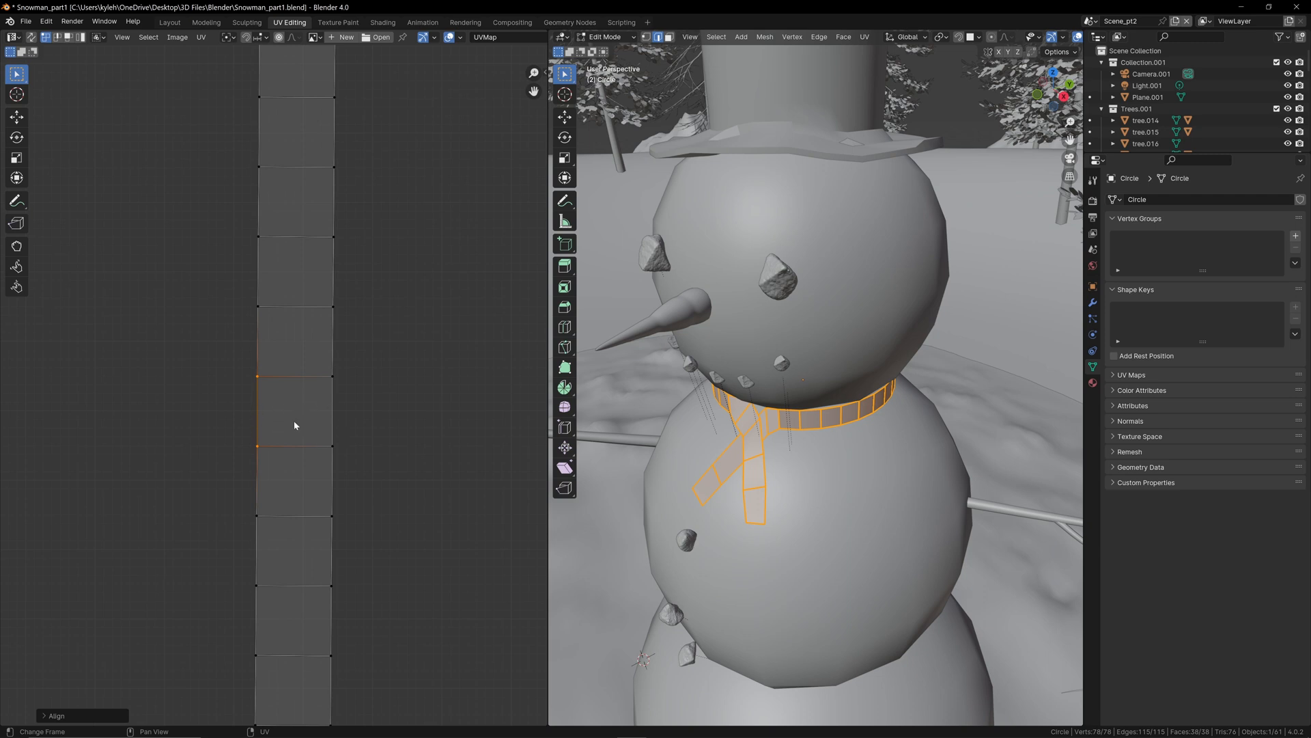
Step: Select all UV faces with the squared middle quad active and straighten the strip with Follow Active Quads
{"action": "key", "text": "3"}
{"action": "key", "text": "a"}
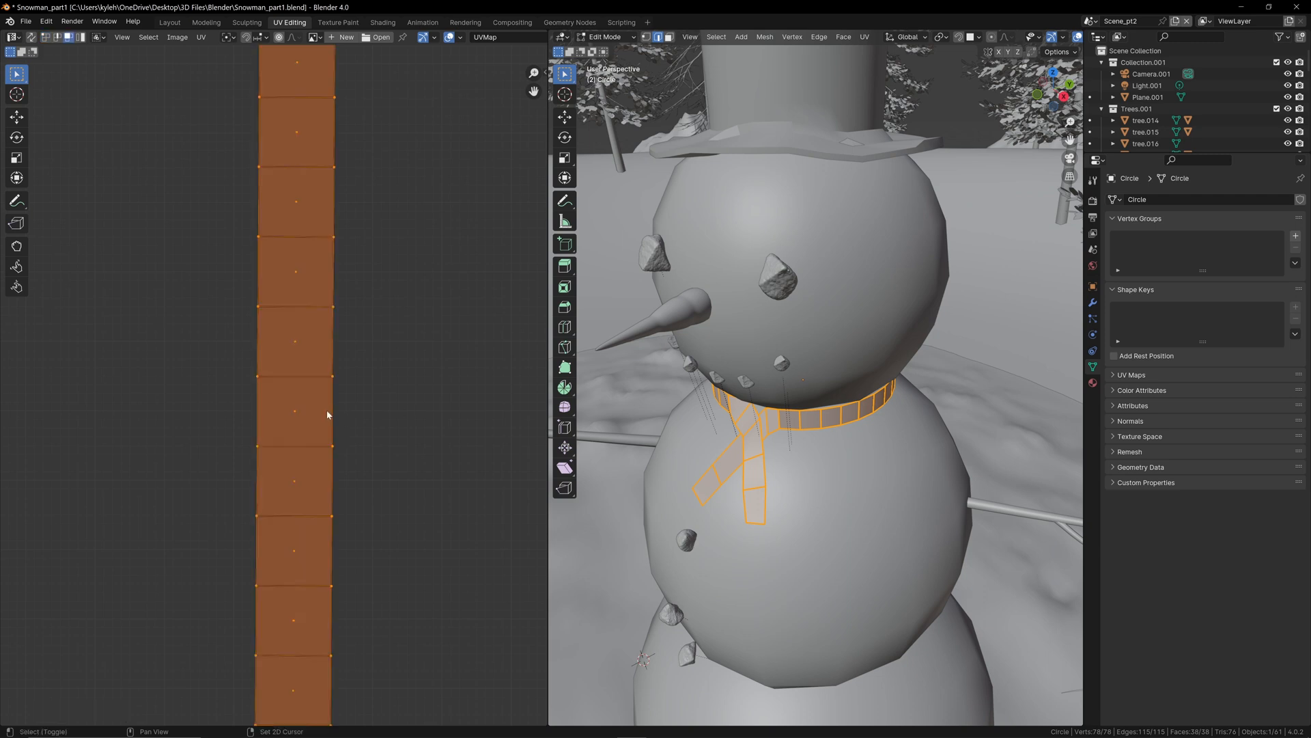
{"action": "left_click", "coordinate": [327, 415], "text": "shift"}
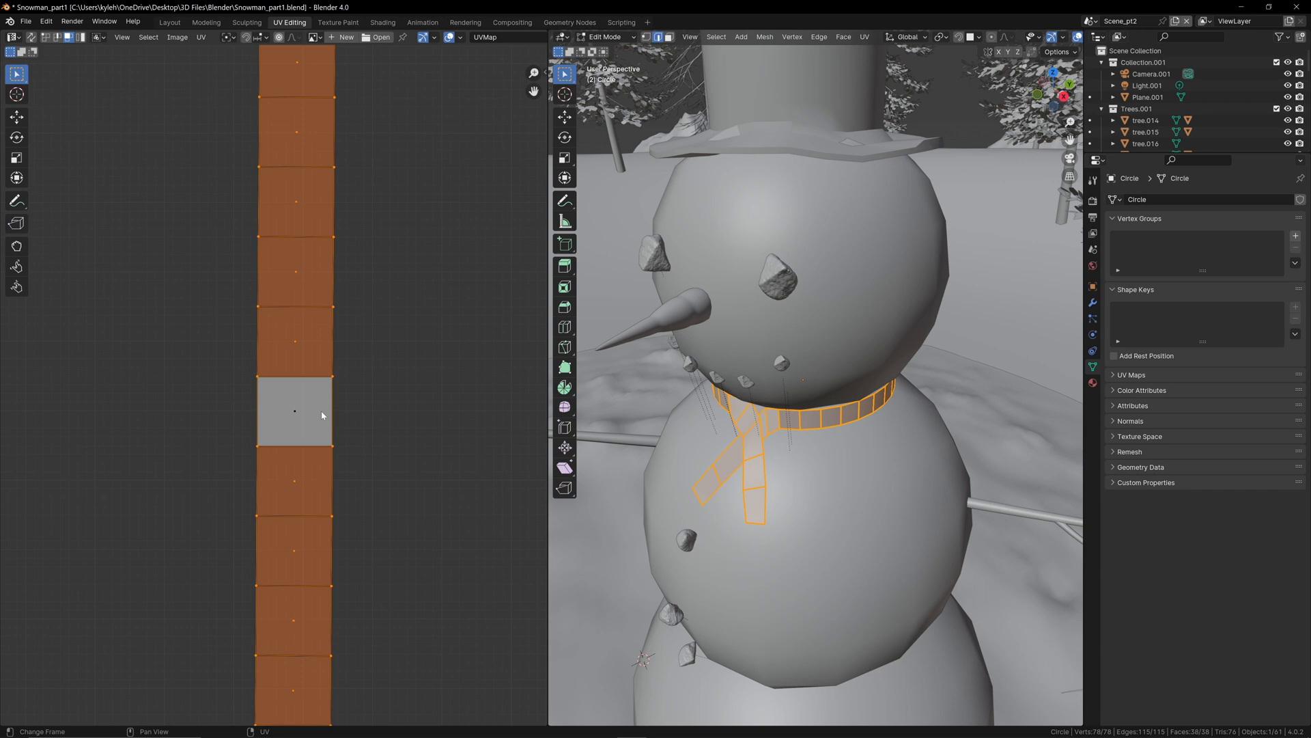
{"action": "scroll", "coordinate": [323, 413], "scroll_direction": "down", "scroll_amount": 2}
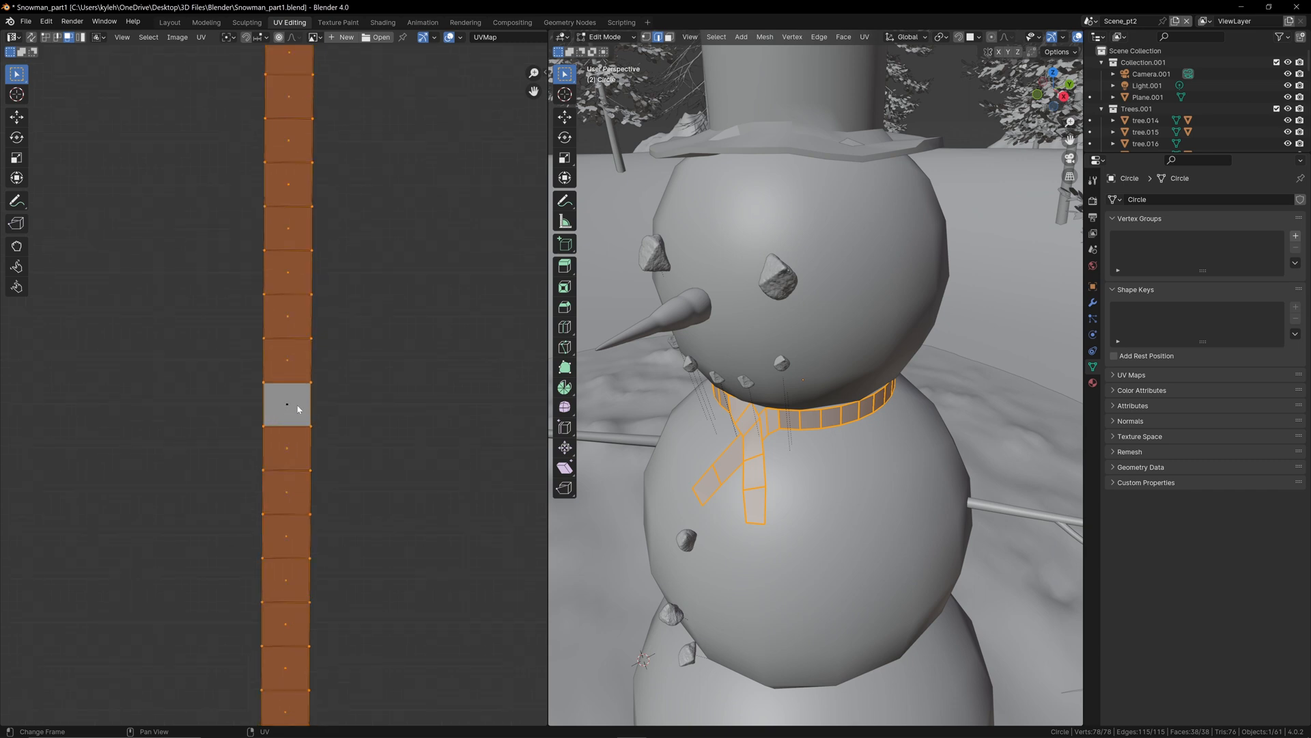
{"action": "scroll", "coordinate": [297, 409], "scroll_direction": "down", "scroll_amount": 5}
{"action": "scroll", "coordinate": [290, 416], "scroll_direction": "up", "scroll_amount": 6}
{"action": "scroll", "coordinate": [298, 415], "scroll_direction": "up", "scroll_amount": 3}
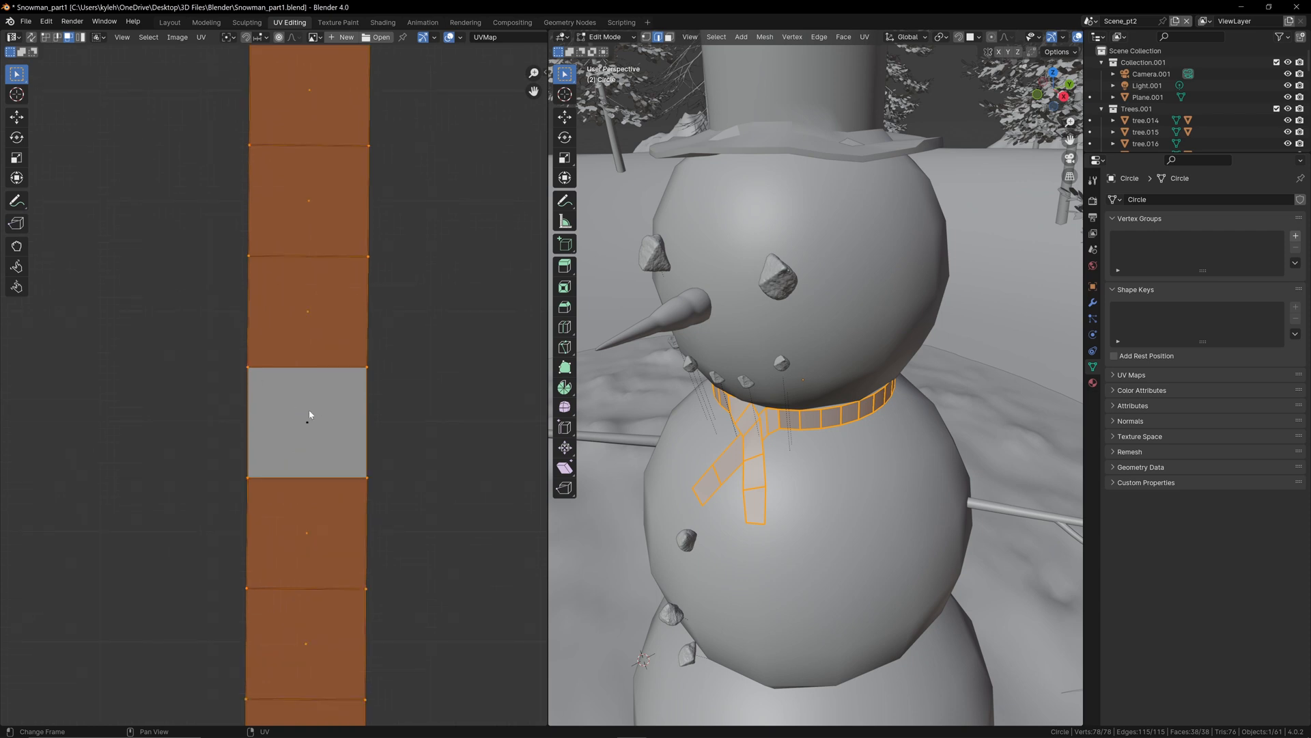
{"action": "right_click", "coordinate": [337, 414]}
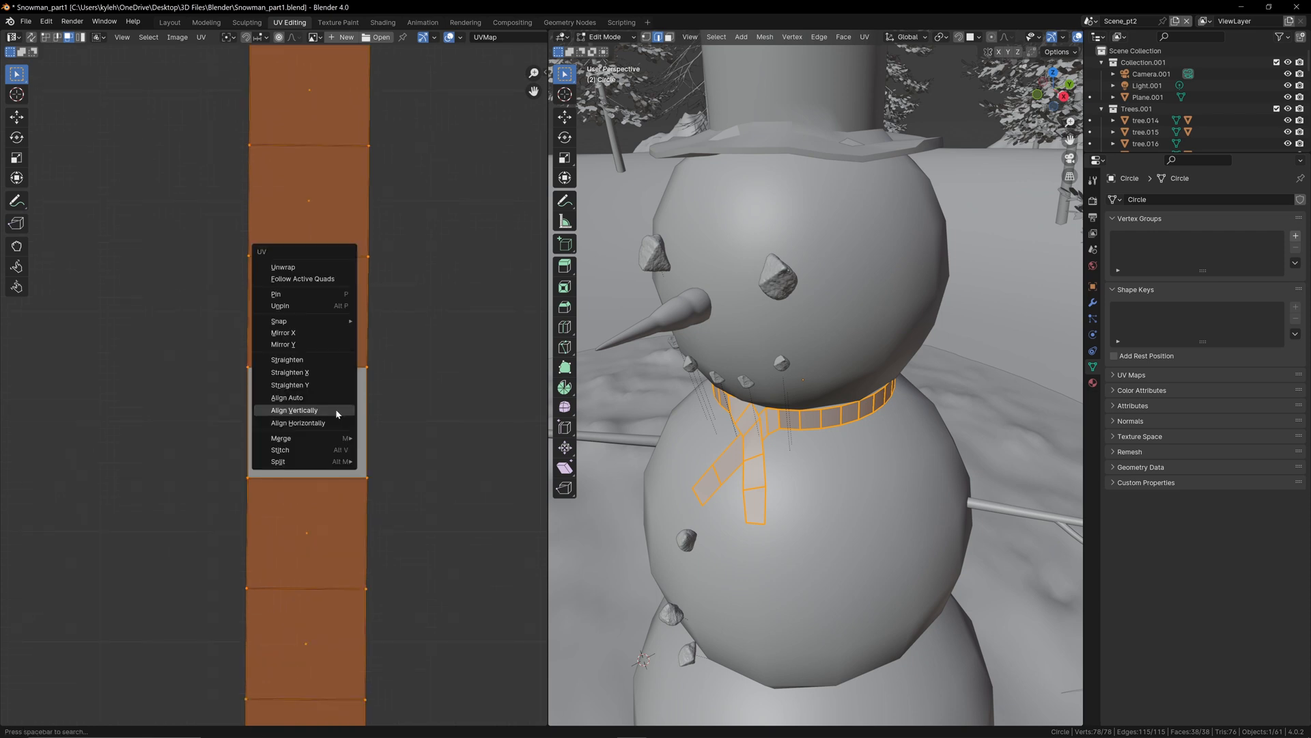
{"action": "left_click", "coordinate": [311, 279]}
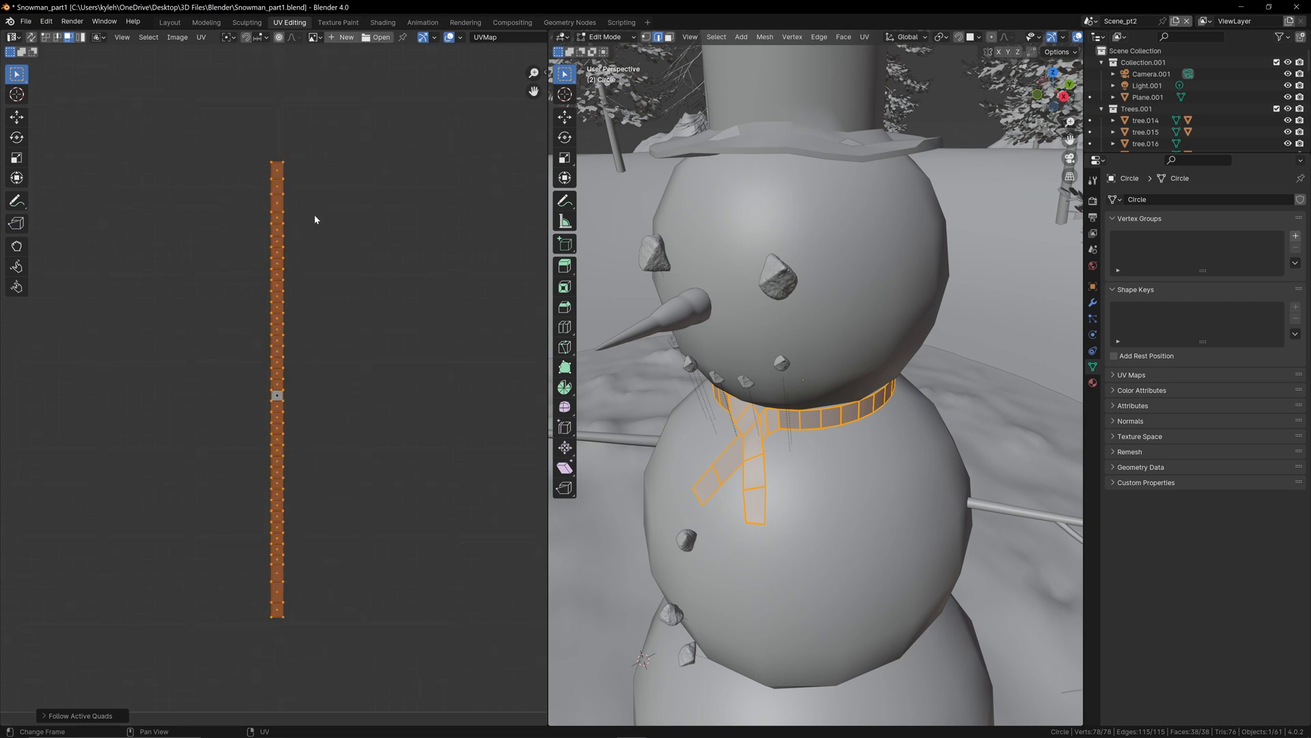
Step: Scale up the straightened UV strip to nearly the height of the UV grid and move it inside the grid's bounds
{"action": "scroll", "coordinate": [351, 310], "scroll_direction": "down", "scroll_amount": 2}
{"action": "key", "text": "s"}
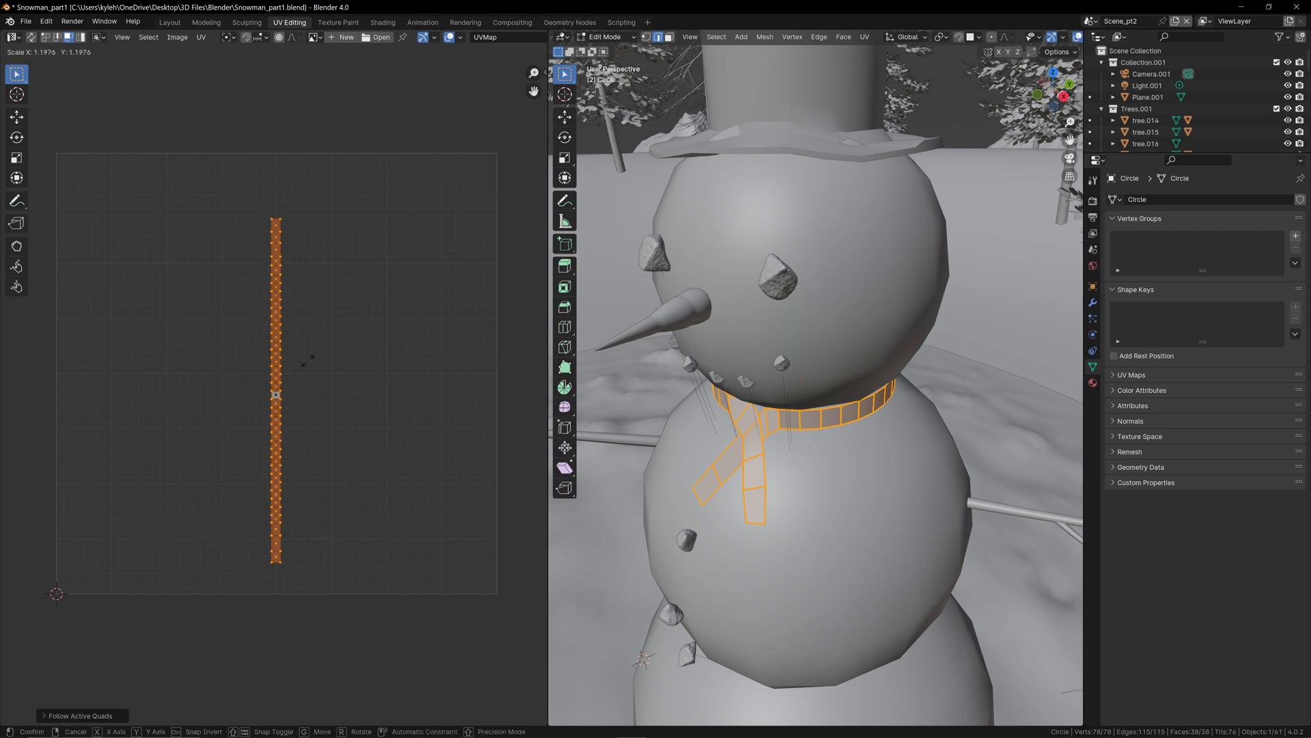
{"action": "left_click", "coordinate": [305, 342]}
{"action": "key", "text": "g"}
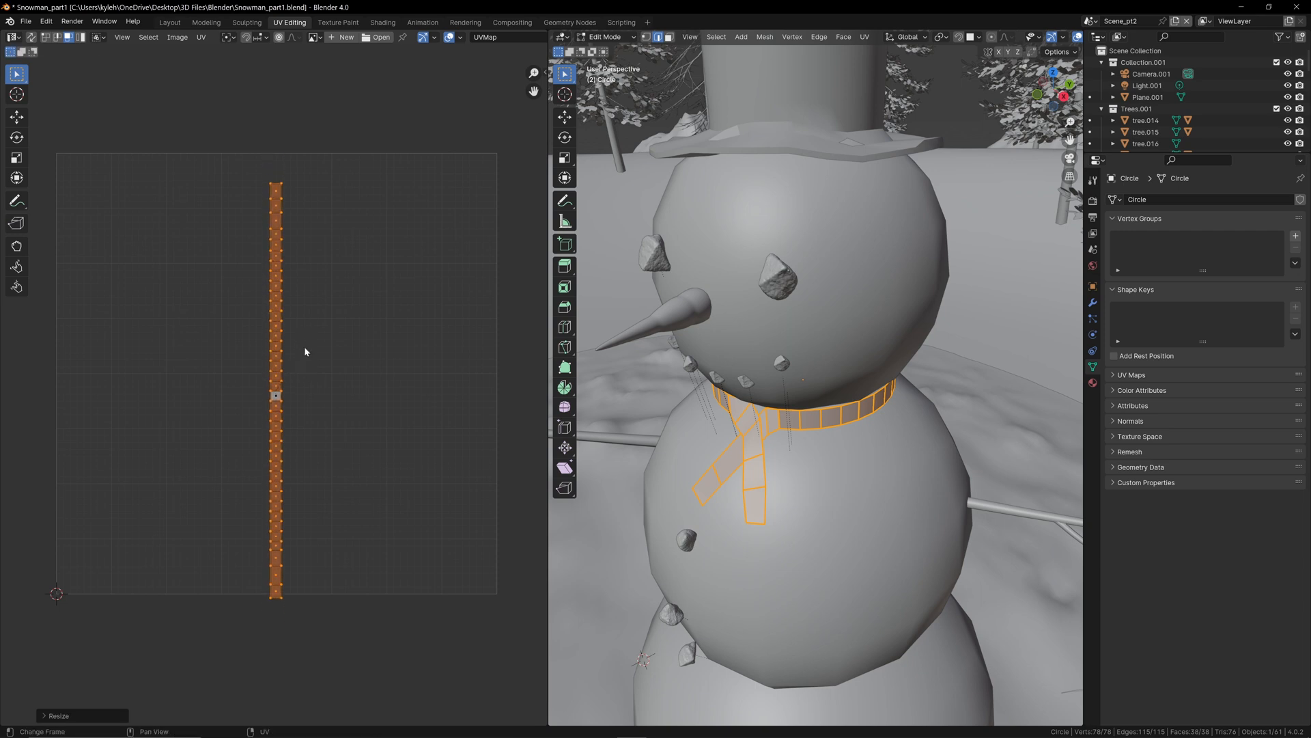
{"action": "left_click", "coordinate": [283, 326]}
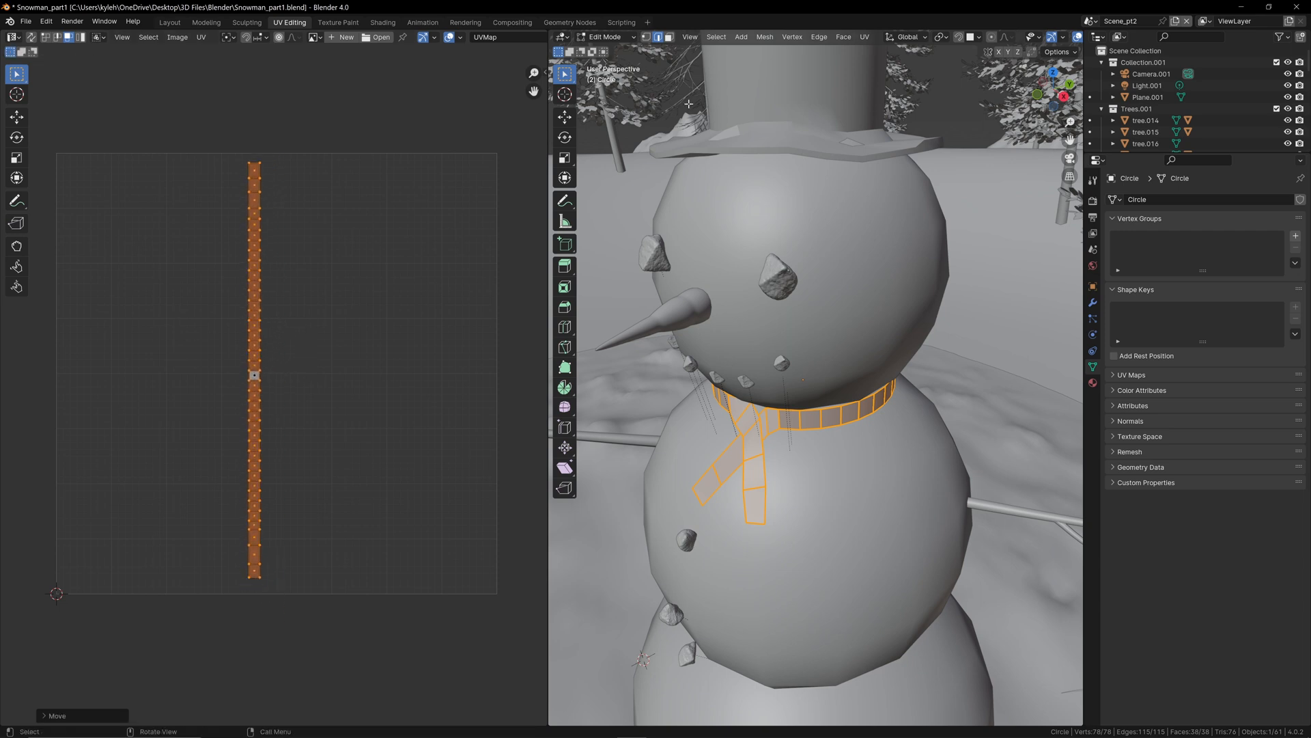
Step: Return to the Shading workspace and set the Checker Texture's Scale to 35.700
{"action": "left_click", "coordinate": [383, 23]}
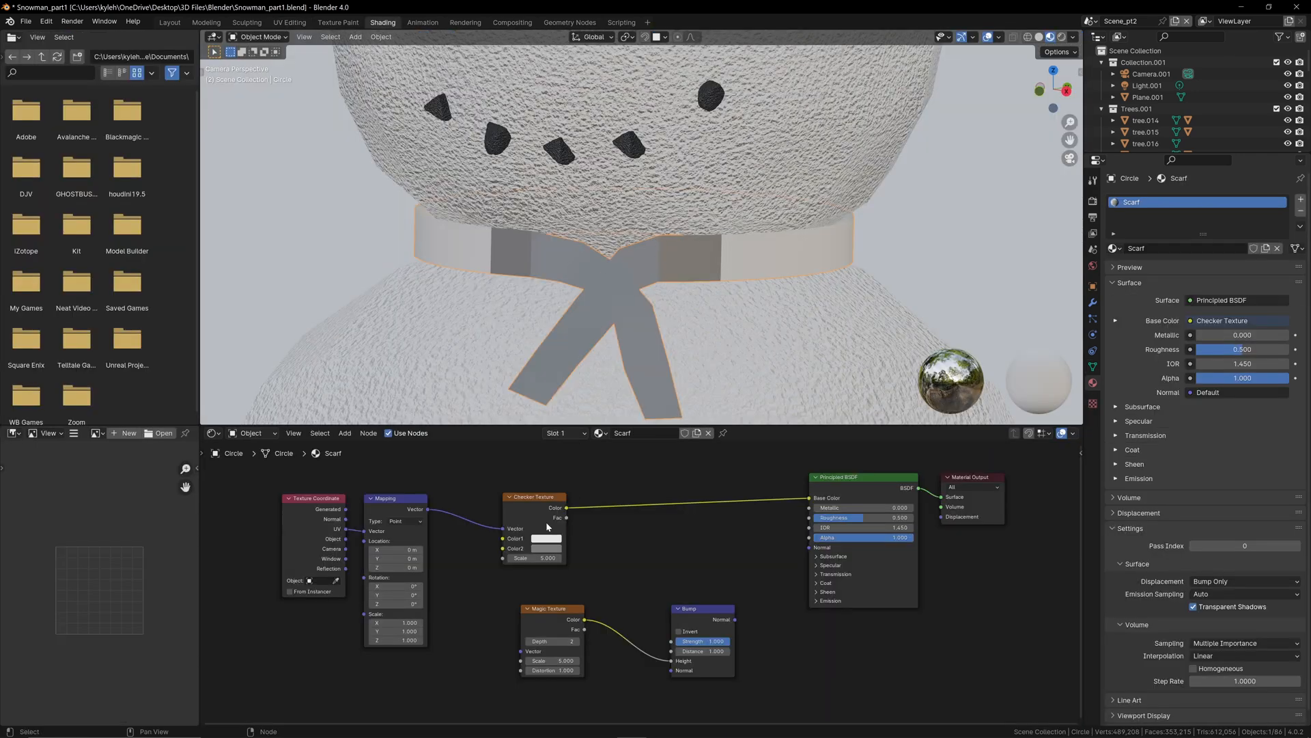
{"action": "scroll", "coordinate": [539, 556], "scroll_direction": "up", "scroll_amount": 3}
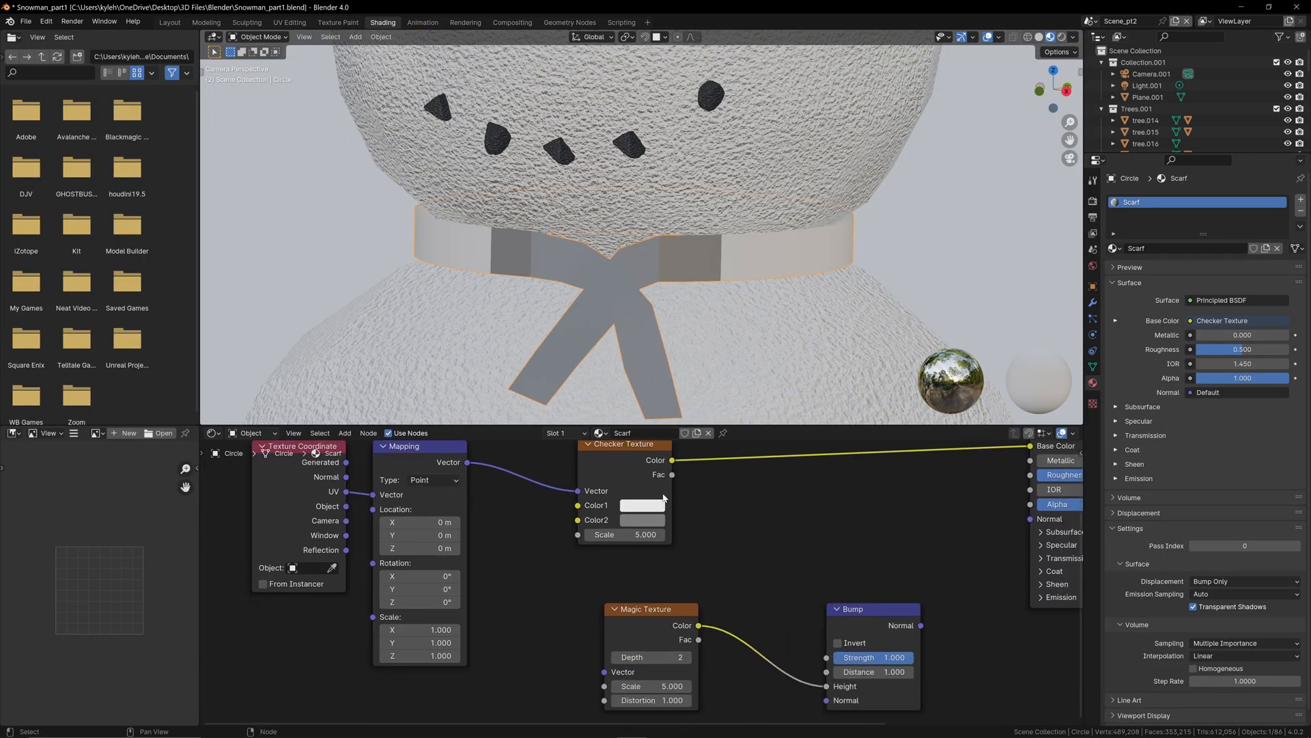
{"action": "left_click_drag", "start_coordinate": [636, 536], "coordinate": [738, 536]}
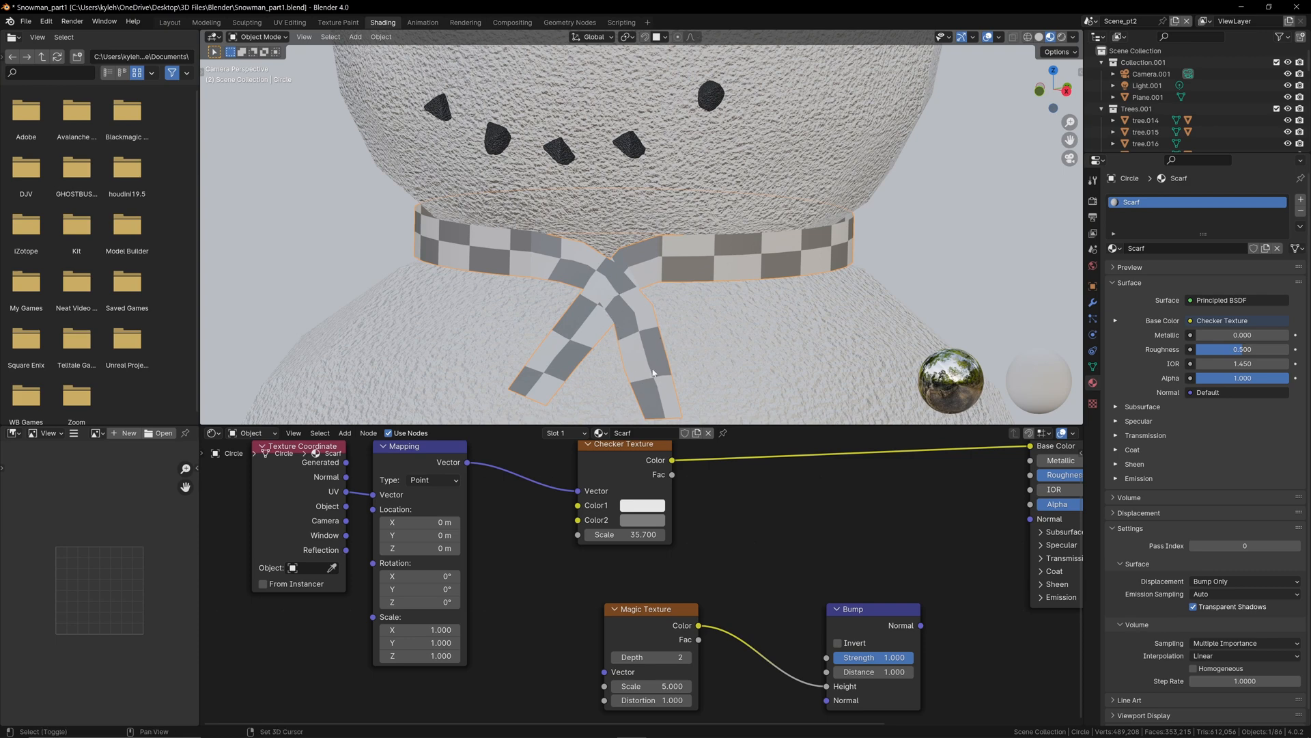
{"action": "middle_click_drag", "start_coordinate": [560, 267], "coordinate": [534, 234], "text": "shift"}
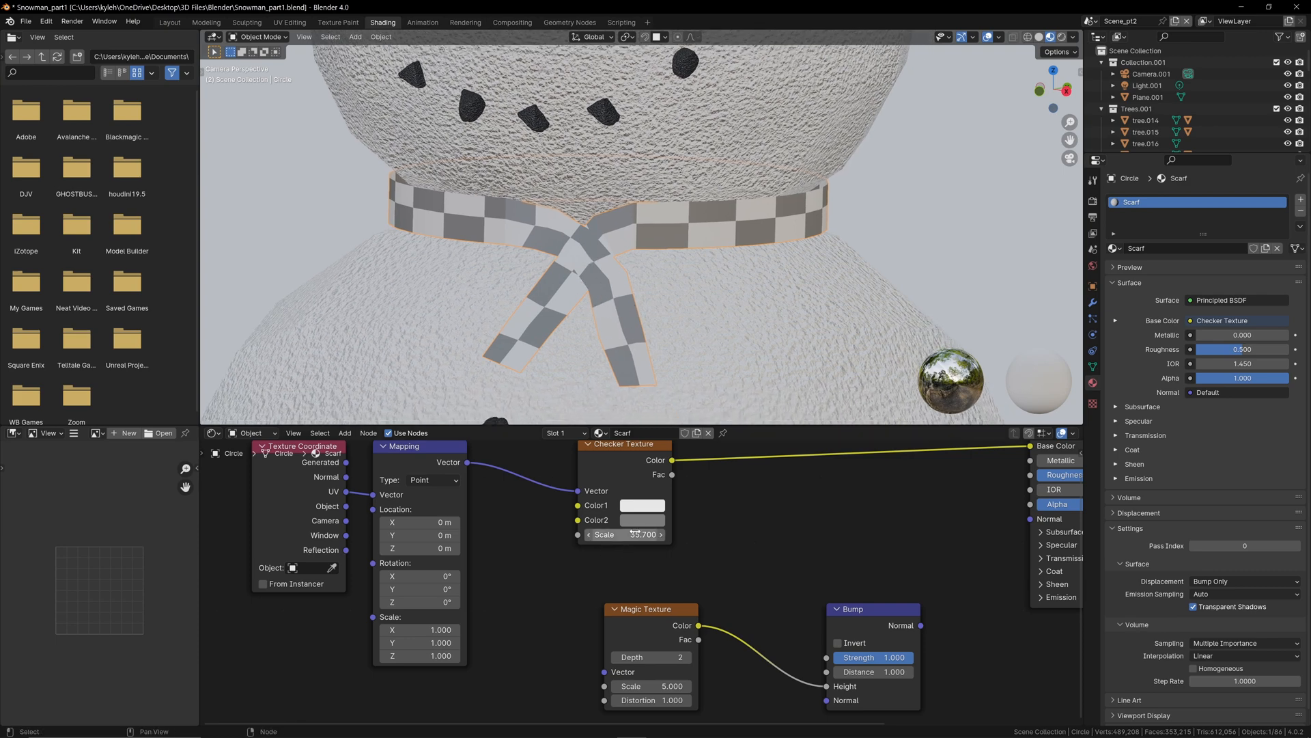
Step: Set the Checker Texture's Color1 to dark red and Color2 to dark green with hue 0.348, saturation 0.999
{"action": "left_click", "coordinate": [649, 505]}
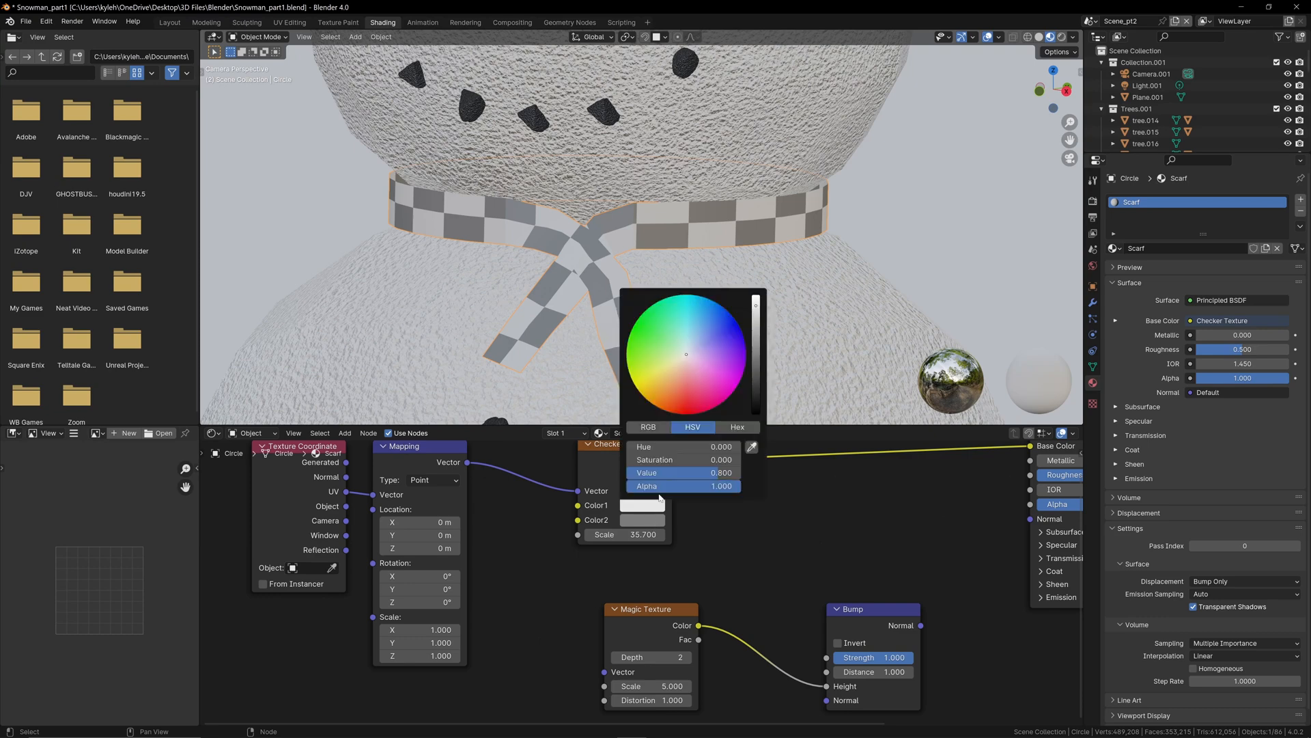
{"action": "left_click", "coordinate": [684, 414]}
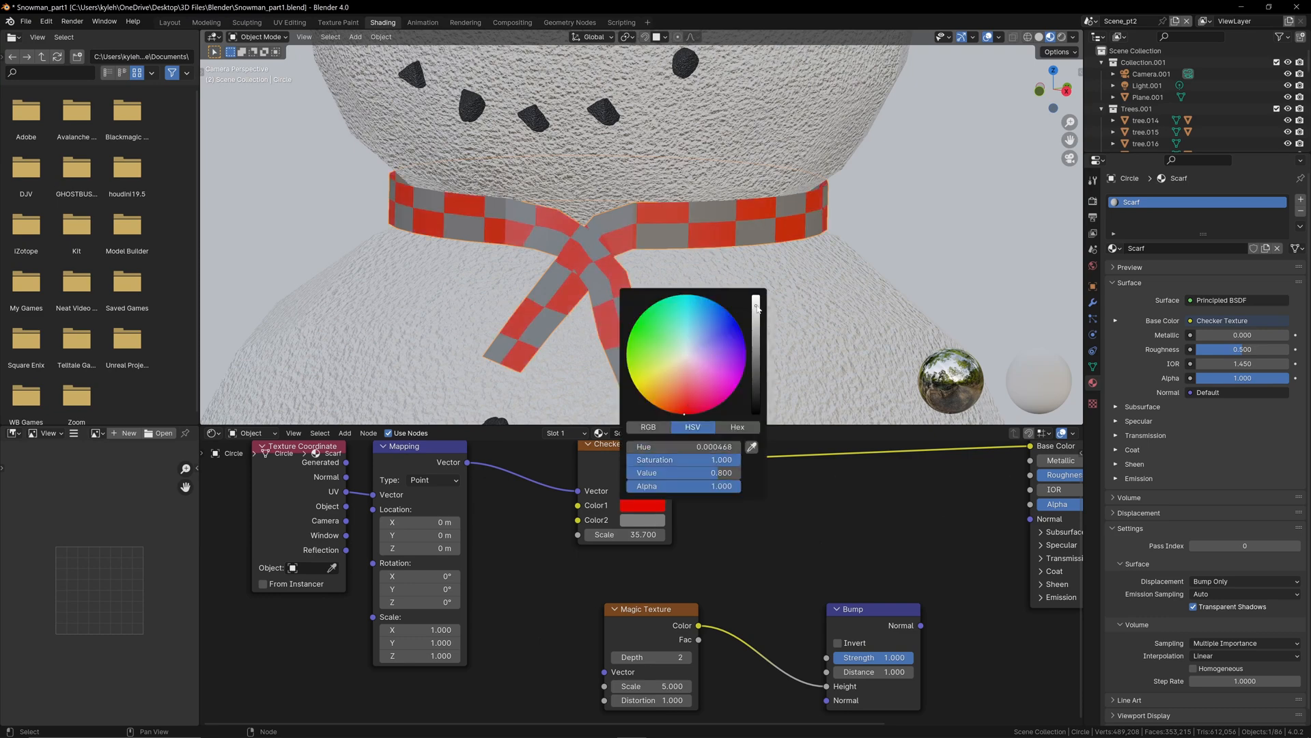
{"action": "left_click_drag", "start_coordinate": [757, 308], "coordinate": [756, 391]}
{"action": "left_click", "coordinate": [642, 519]}
{"action": "left_click", "coordinate": [643, 327]}
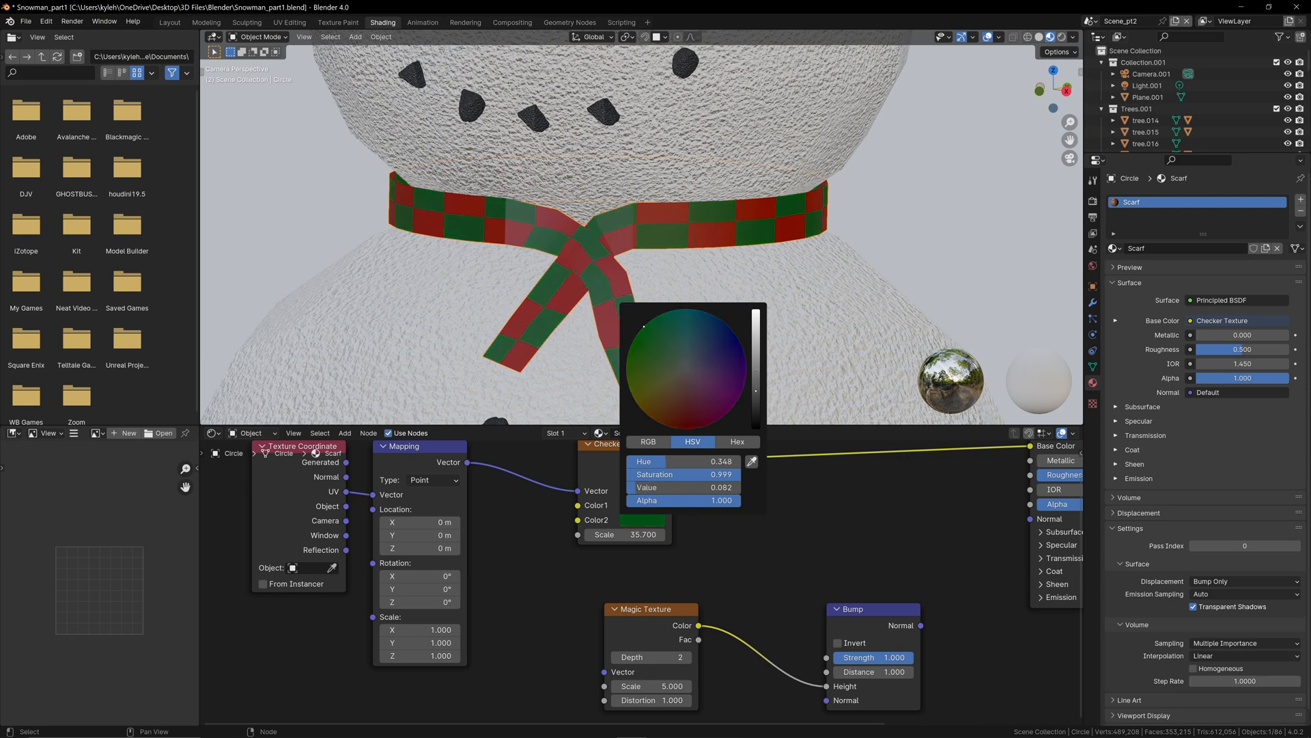
Step: Show the viewport in rendered shading and connect the Bump node's Normal output to the Principled BSDF's Normal input
{"action": "left_click", "coordinate": [1062, 37]}
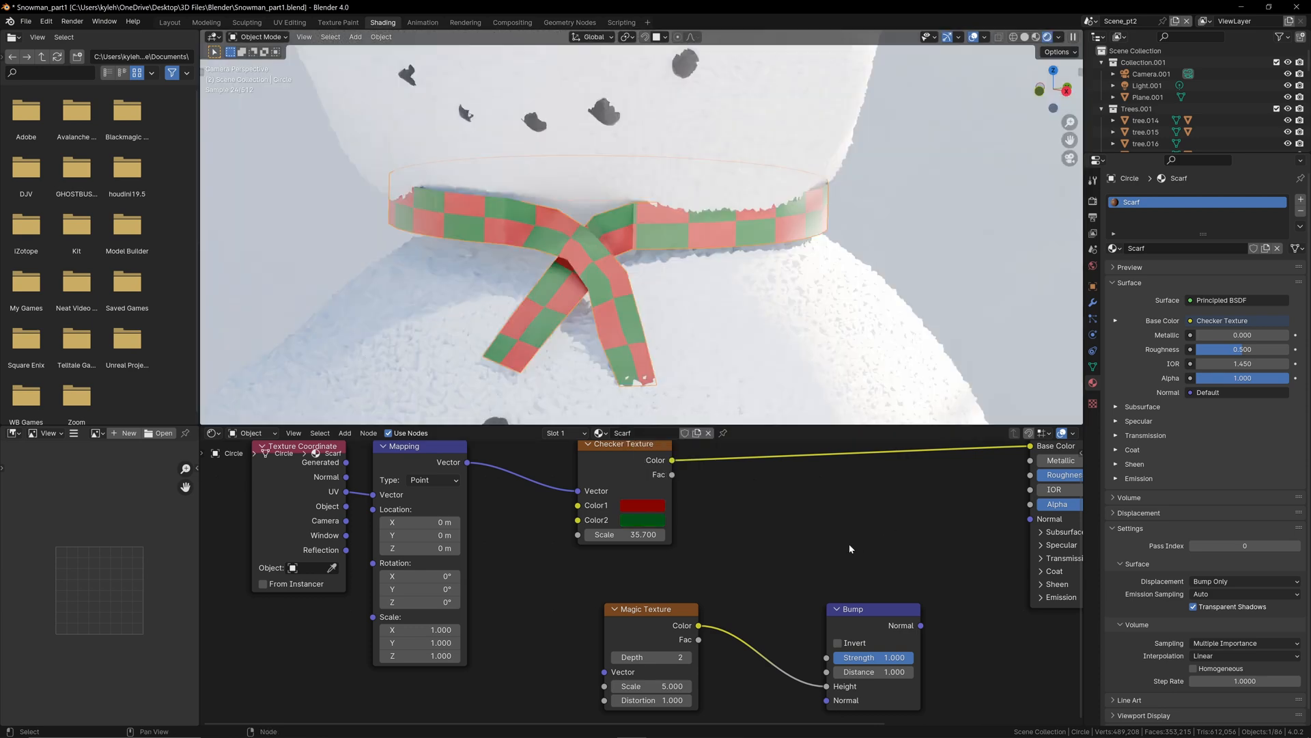
{"action": "middle_click_drag", "start_coordinate": [850, 549], "coordinate": [705, 540]}
{"action": "left_click_drag", "start_coordinate": [775, 616], "coordinate": [885, 511]}
Step: Raise the Principled BSDF's Roughness to 1.000
{"action": "middle_click_drag", "start_coordinate": [501, 554], "coordinate": [708, 535]}
{"action": "scroll", "coordinate": [709, 536], "scroll_direction": "up", "scroll_amount": 4}
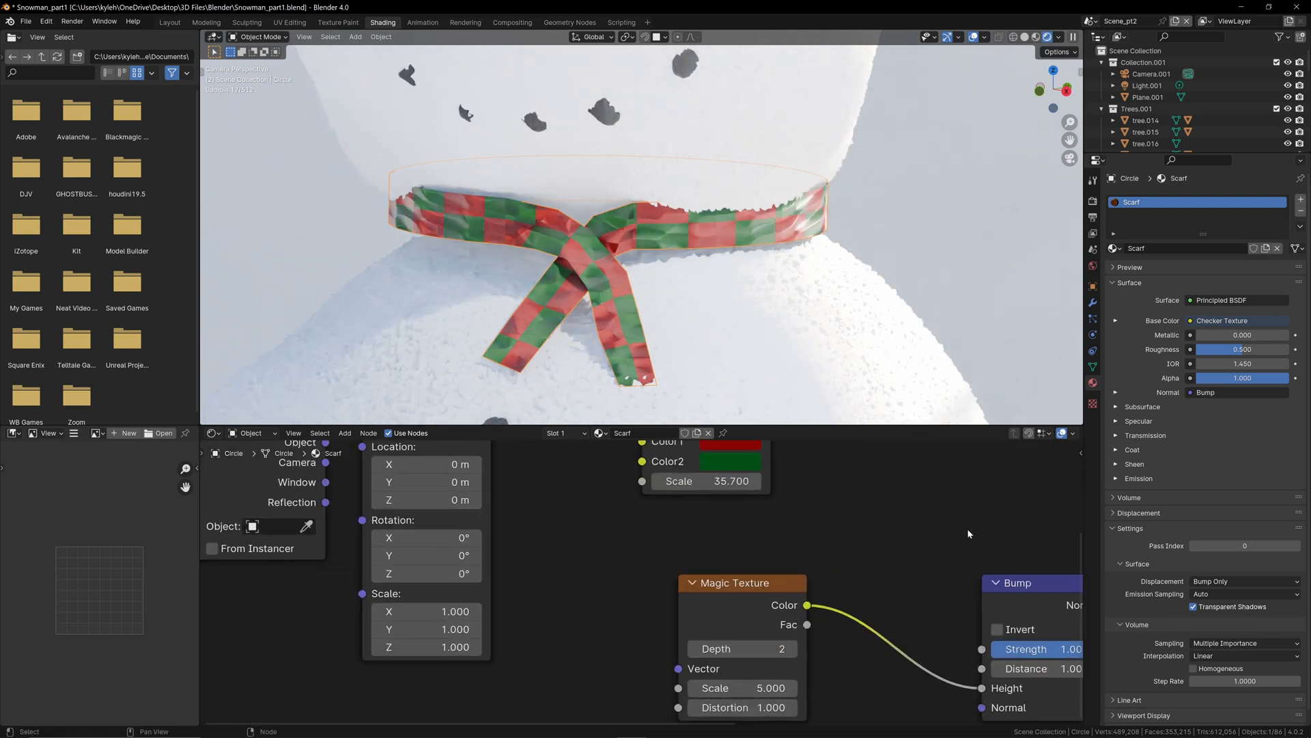
{"action": "middle_click_drag", "start_coordinate": [922, 532], "coordinate": [513, 637]}
{"action": "left_click_drag", "start_coordinate": [894, 503], "coordinate": [966, 504]}
Step: Set the Magic Texture's Scale to 61.200 and inspect the bump pattern up close on the scarf
{"action": "middle_click_drag", "start_coordinate": [359, 707], "coordinate": [706, 531]}
{"action": "left_click_drag", "start_coordinate": [683, 616], "coordinate": [880, 616]}
{"action": "scroll", "coordinate": [604, 278], "scroll_direction": "up", "scroll_amount": 4}
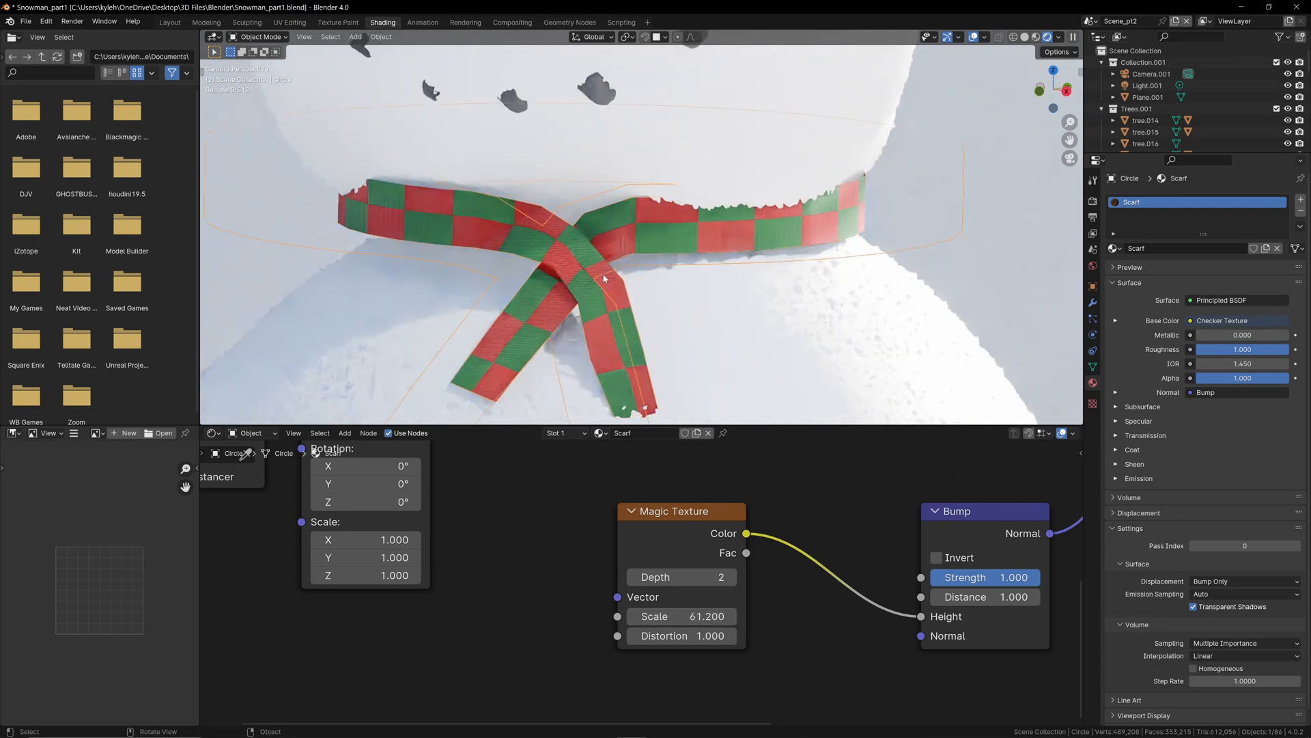
{"action": "scroll", "coordinate": [604, 278], "scroll_direction": "up", "scroll_amount": 1}
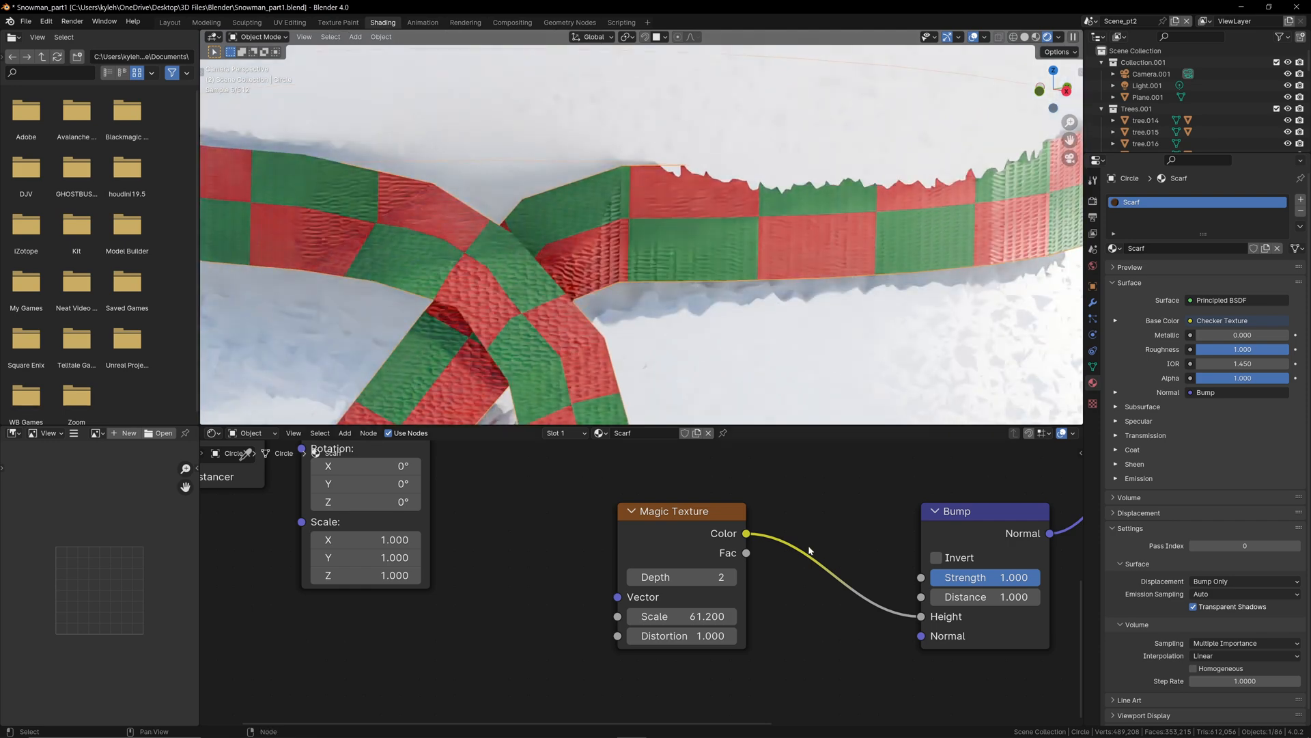
Step: Set the Magic Texture's Depth to 5 for the scarf's bump pattern
{"action": "left_click", "coordinate": [731, 577]}
{"action": "left_click", "coordinate": [731, 577]}
{"action": "left_click", "coordinate": [732, 578]}
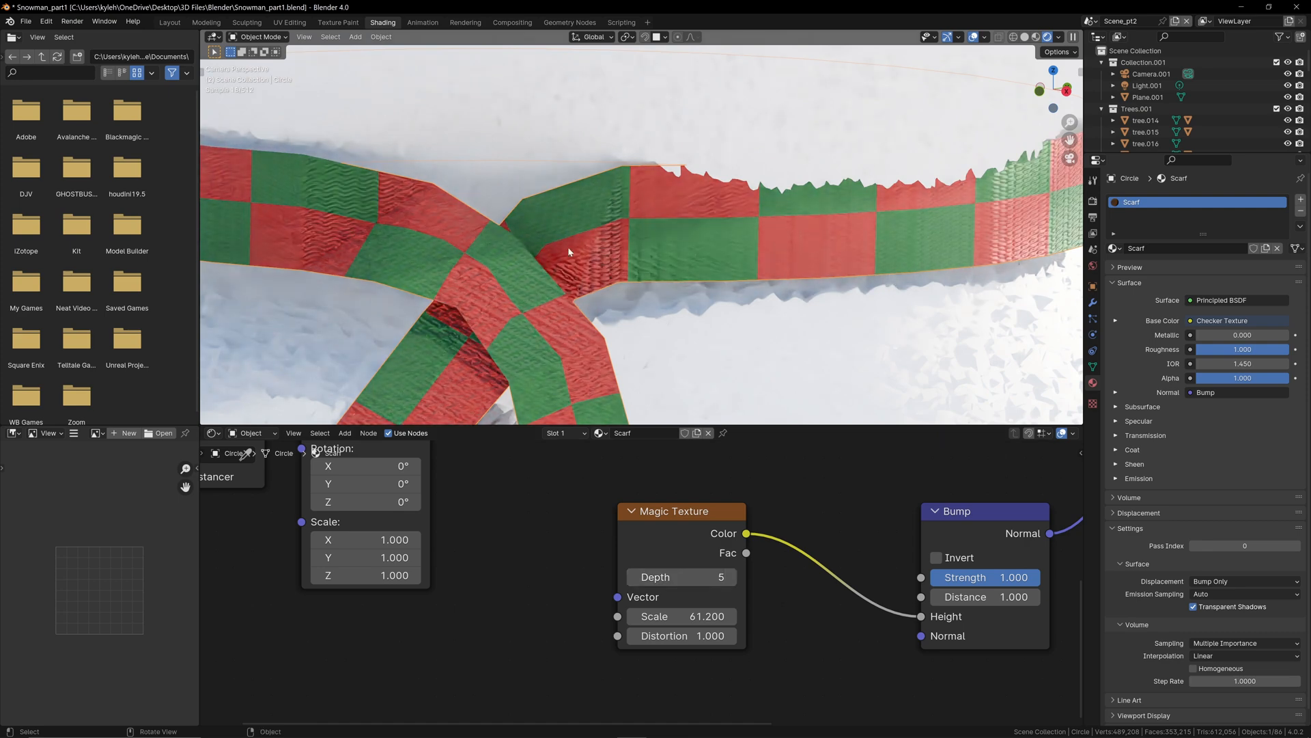
{"action": "scroll", "coordinate": [613, 261], "scroll_direction": "down", "scroll_amount": 3}
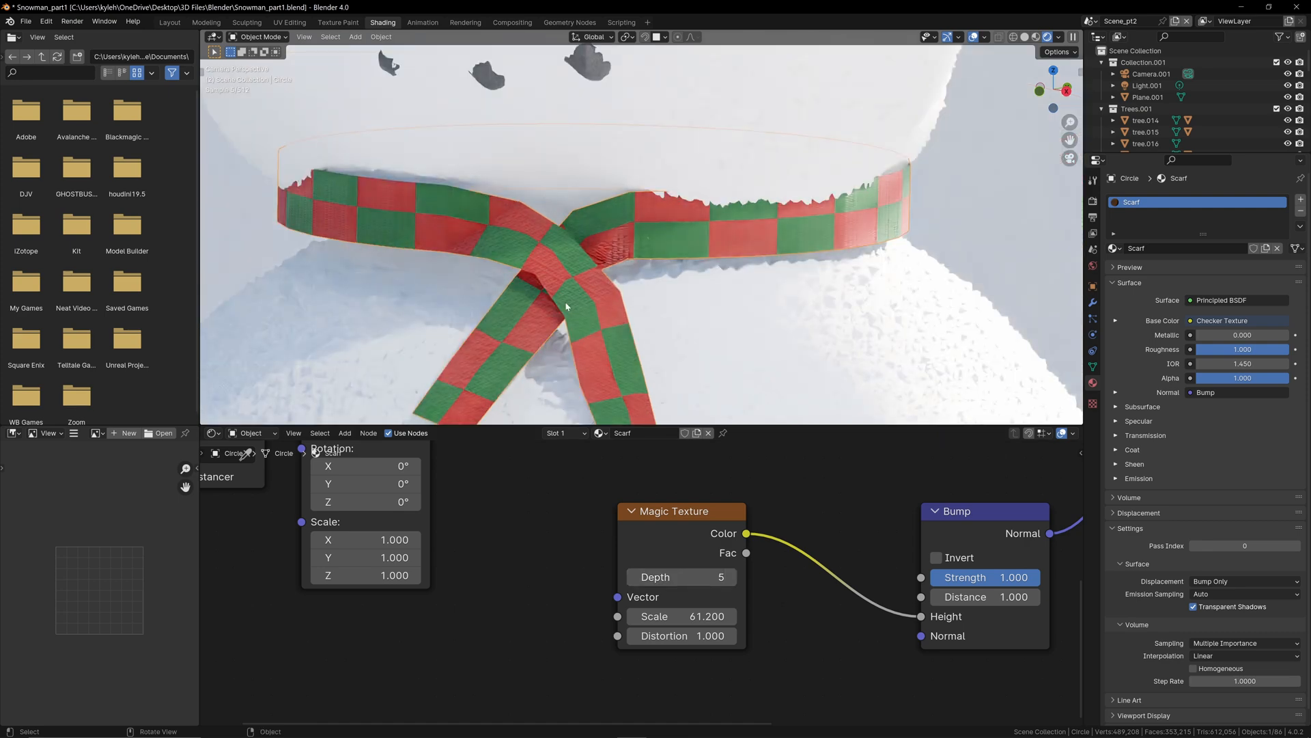
Step: Select the scarf and add a Subdivision Surface modifier to it
{"action": "left_click", "coordinate": [671, 260]}
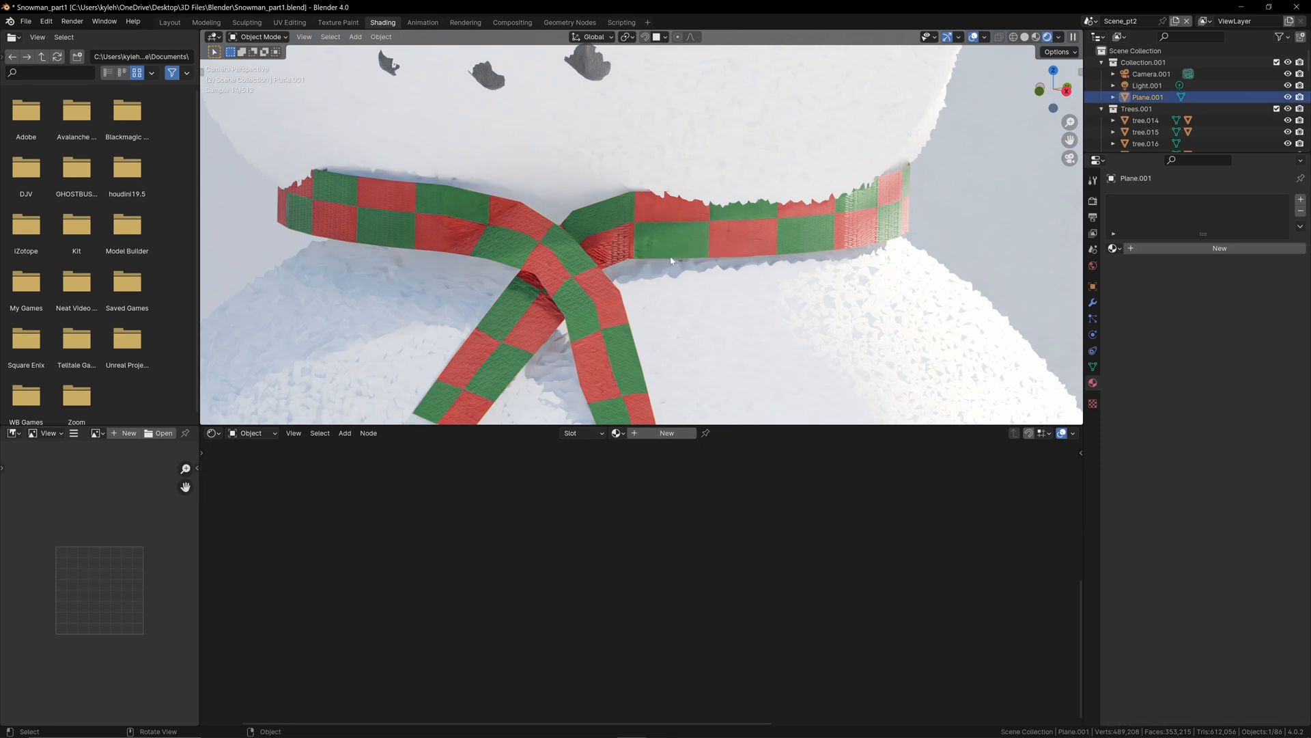
{"action": "left_click", "coordinate": [630, 244]}
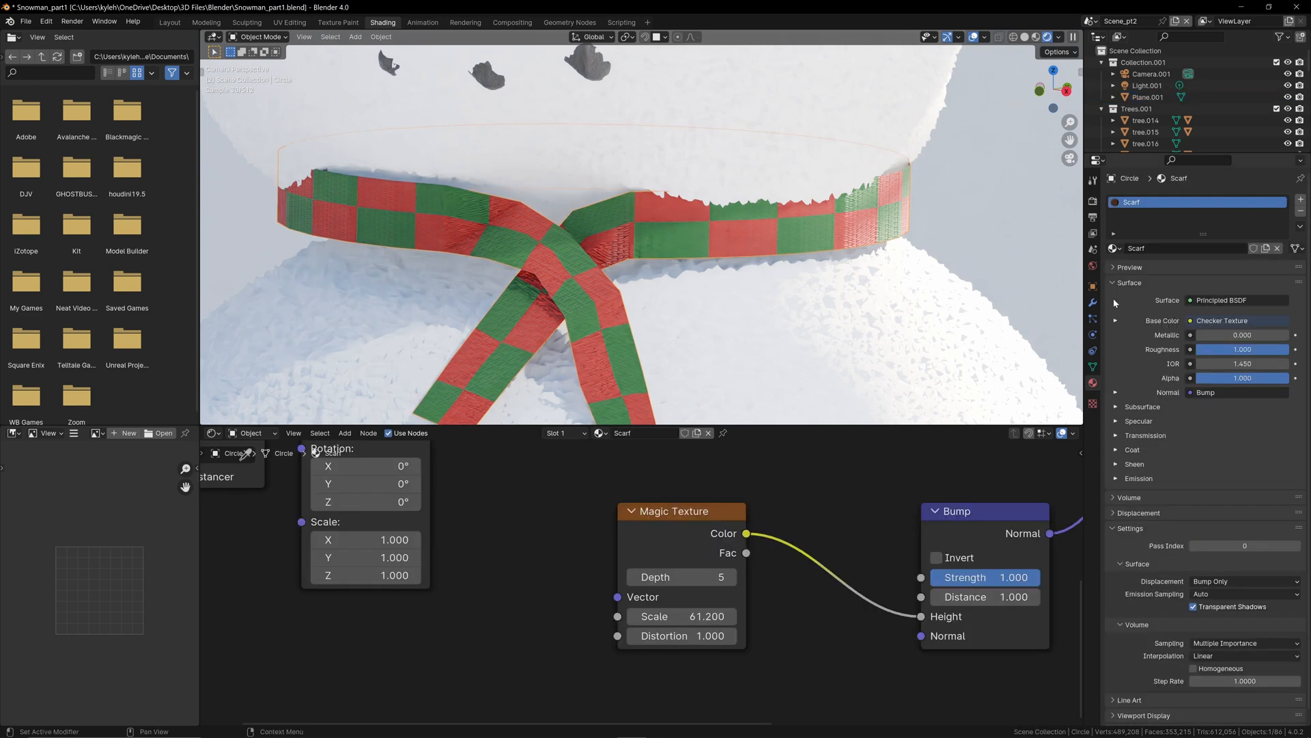
{"action": "left_click", "coordinate": [1093, 303]}
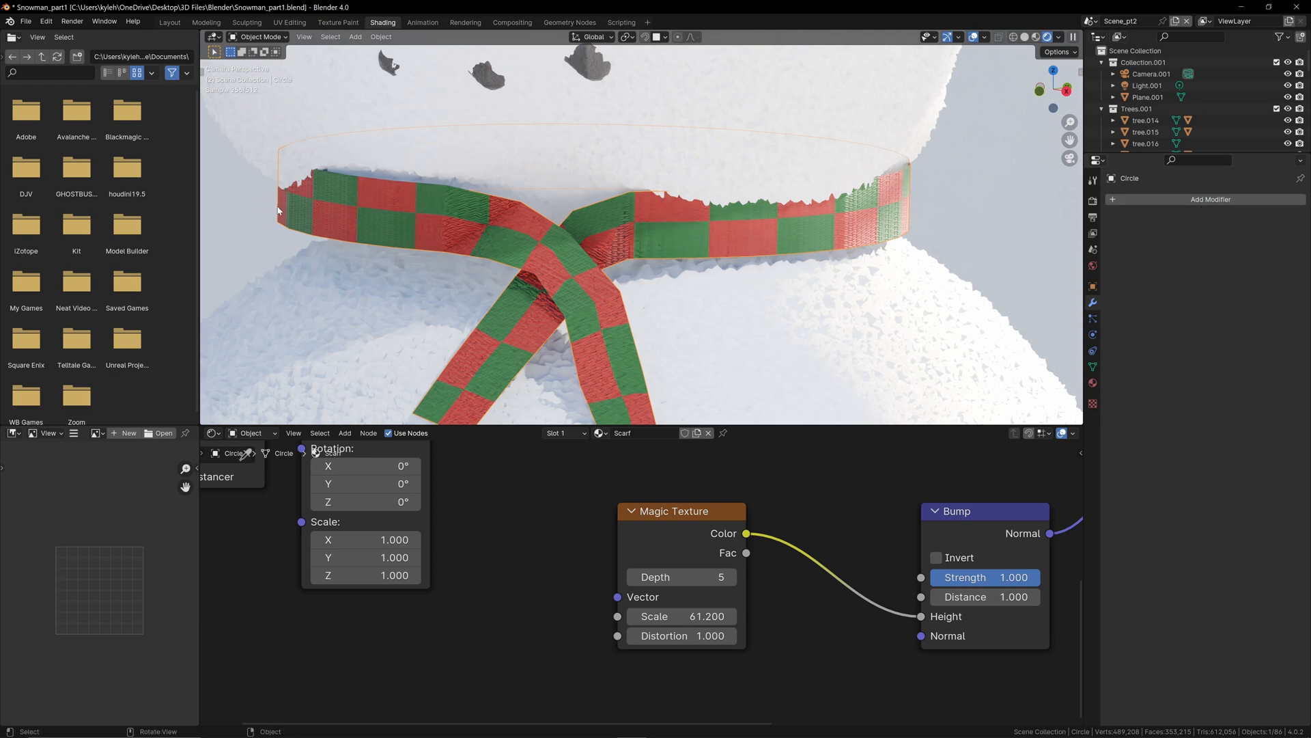
{"action": "left_click", "coordinate": [1211, 198]}
{"action": "mouse_move", "coordinate": [1210, 200]}
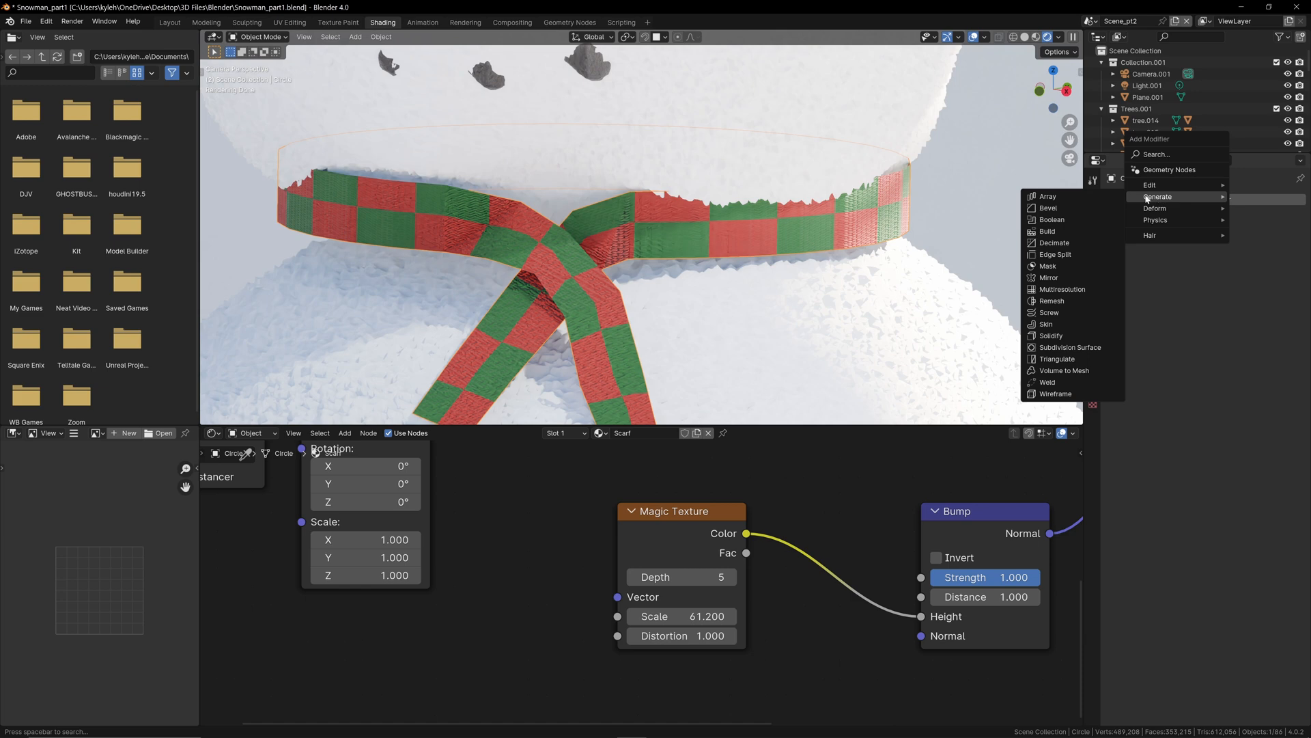
{"action": "left_click", "coordinate": [1076, 348]}
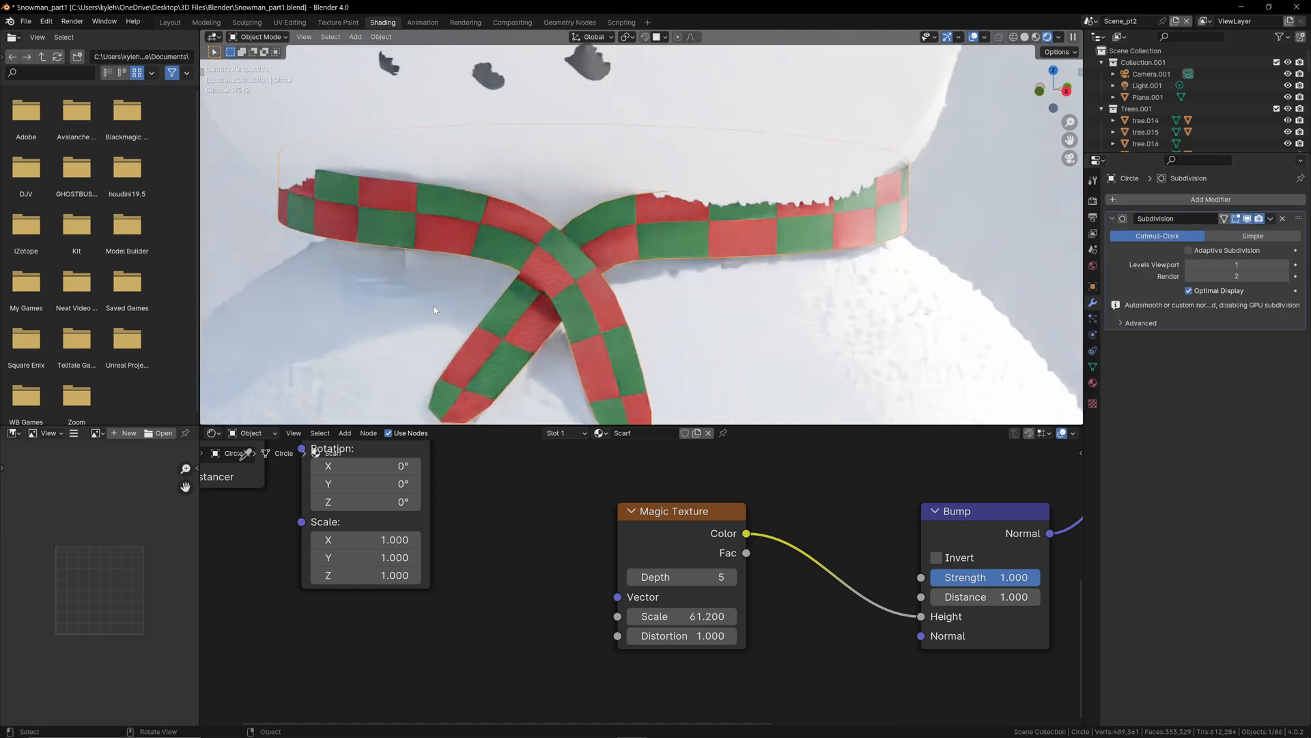
{"action": "middle_click_drag", "start_coordinate": [433, 306], "coordinate": [540, 308], "text": "shift"}
{"action": "scroll", "coordinate": [622, 231], "scroll_direction": "up", "scroll_amount": 1}
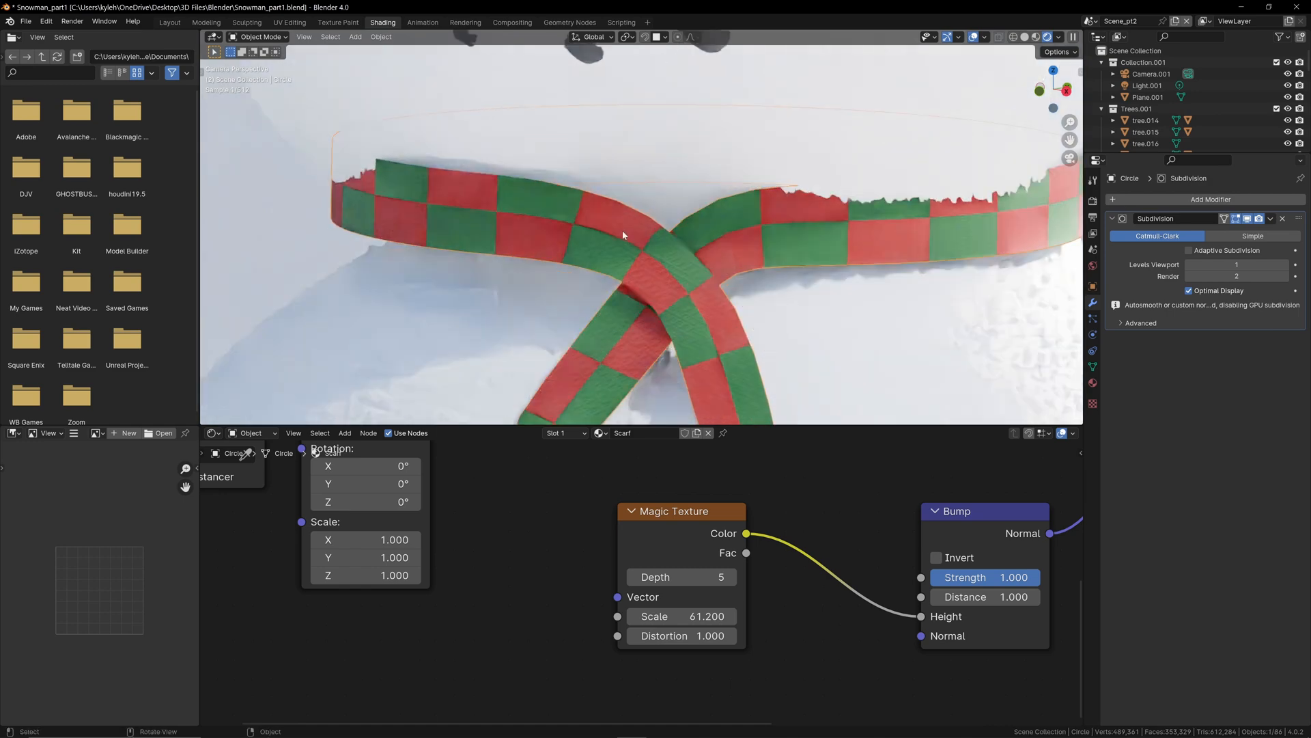
{"action": "scroll", "coordinate": [671, 285], "scroll_direction": "down", "scroll_amount": 2}
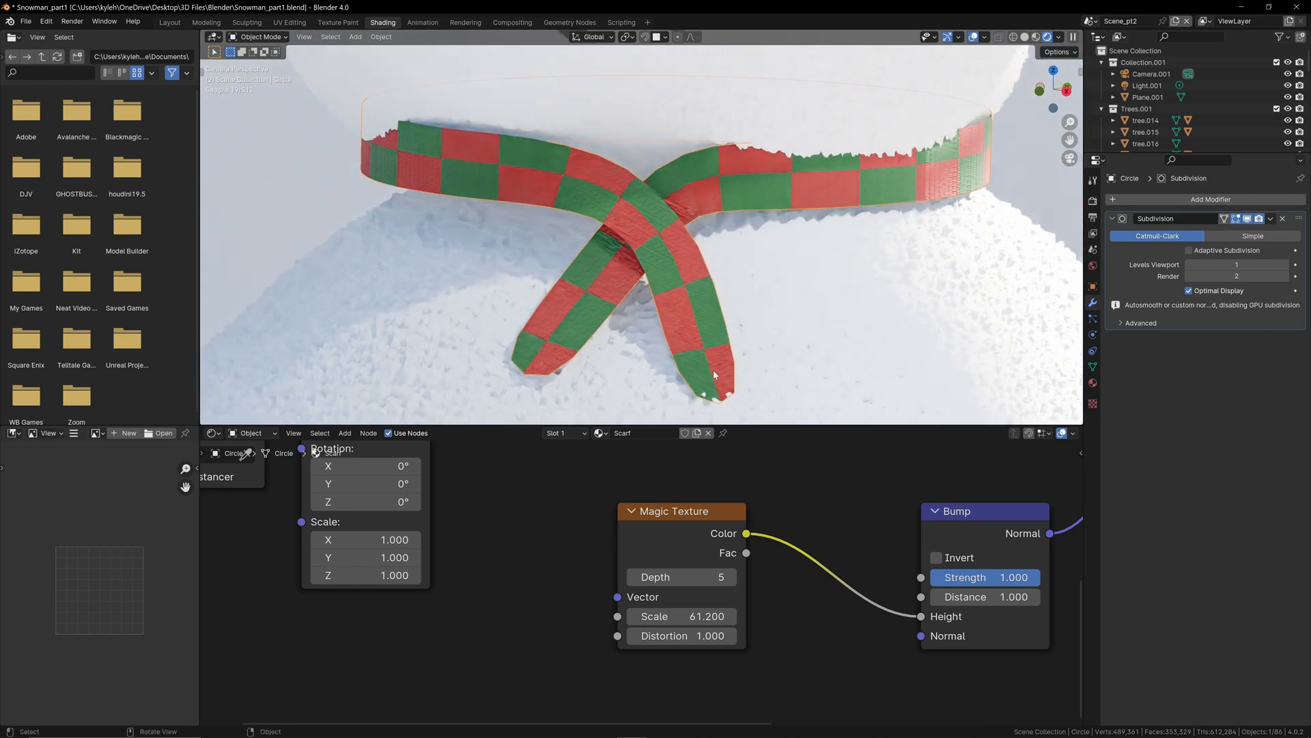
Step: In Edit Mode, add a loop cut across the scarf's right-hand tail and slide it close to the tip
{"action": "key", "text": "Tab"}
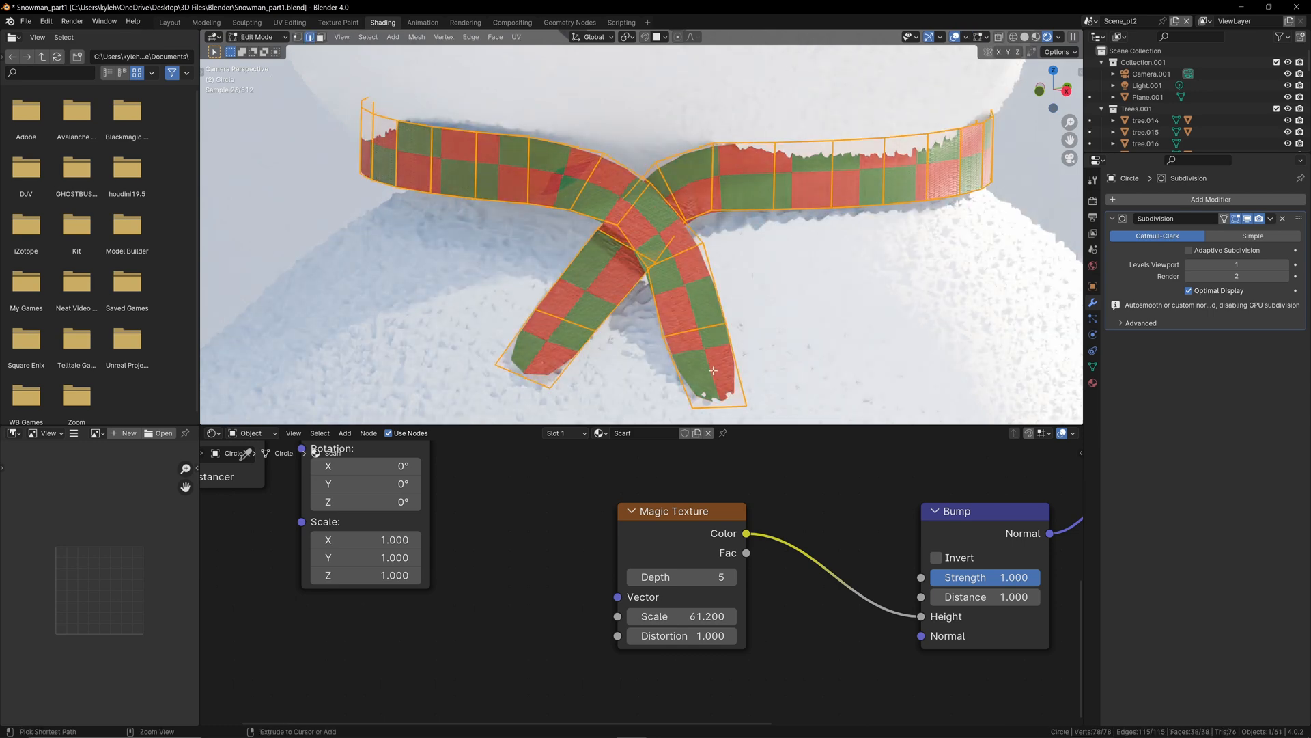
{"action": "key", "text": "ctrl+r"}
{"action": "left_click", "coordinate": [716, 367]}
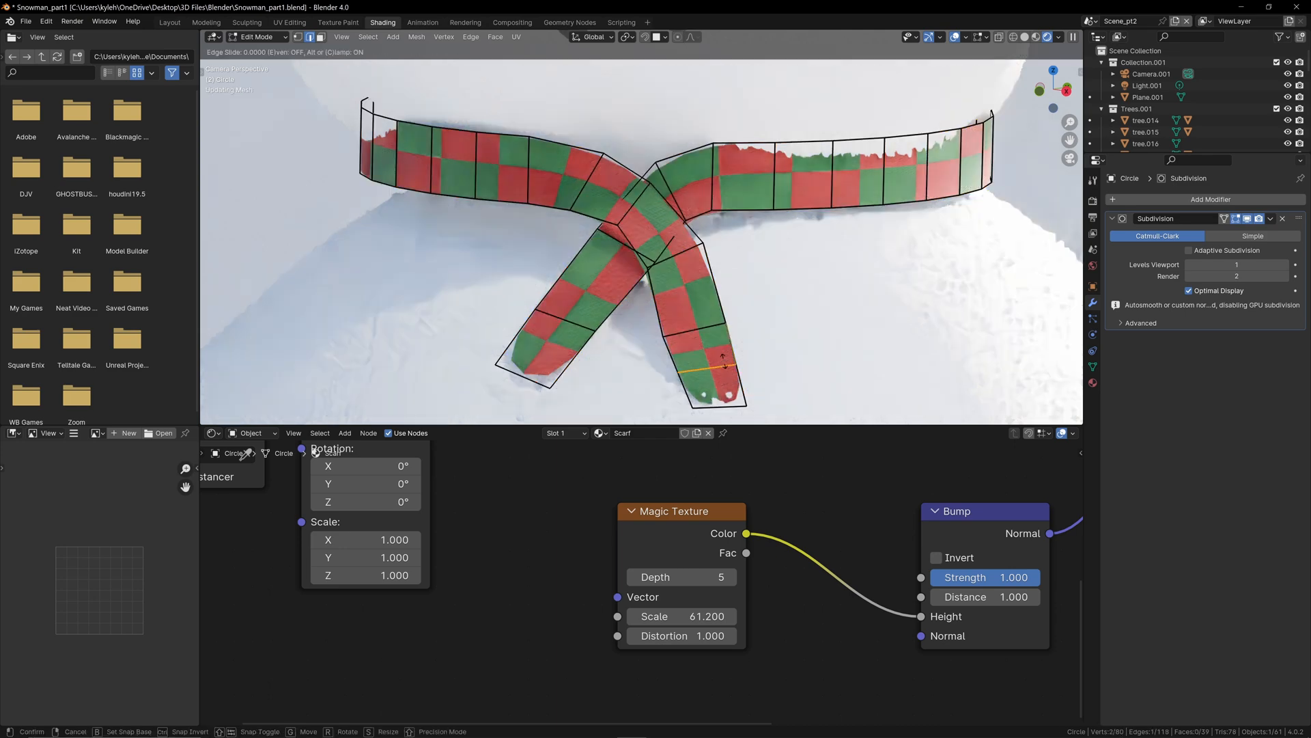
{"action": "left_click_drag", "start_coordinate": [722, 360], "coordinate": [727, 395]}
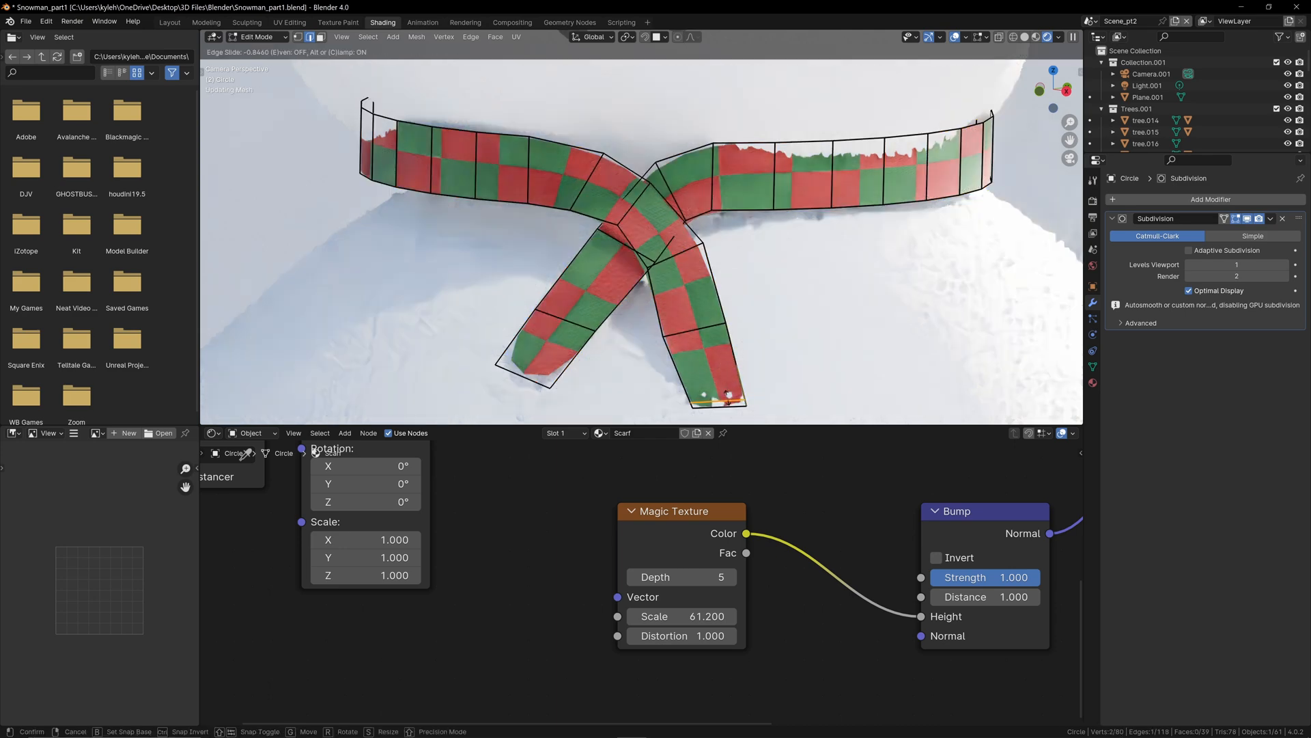
{"action": "left_click", "coordinate": [728, 394]}
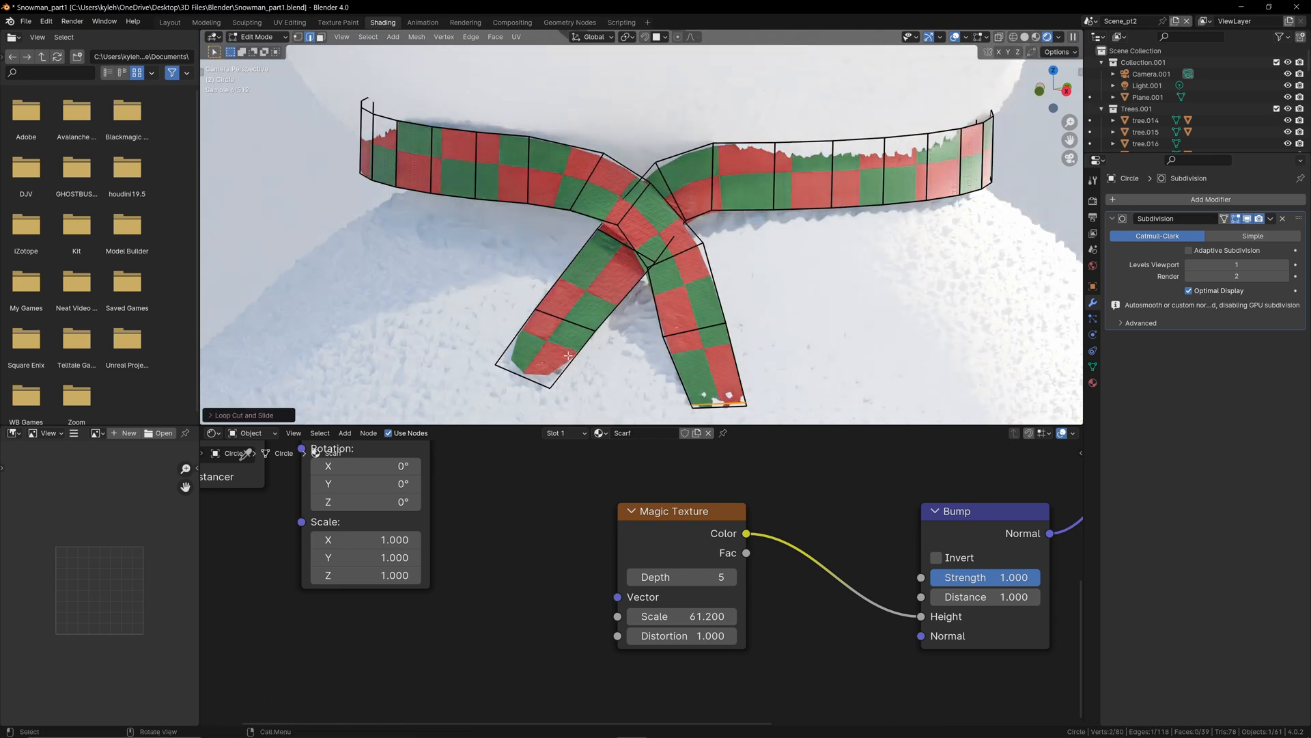
Step: Add a loop cut near the end of the scarf's left-hand tail and return to Object Mode
{"action": "key", "text": "ctrl+r"}
{"action": "left_click", "coordinate": [539, 346]}
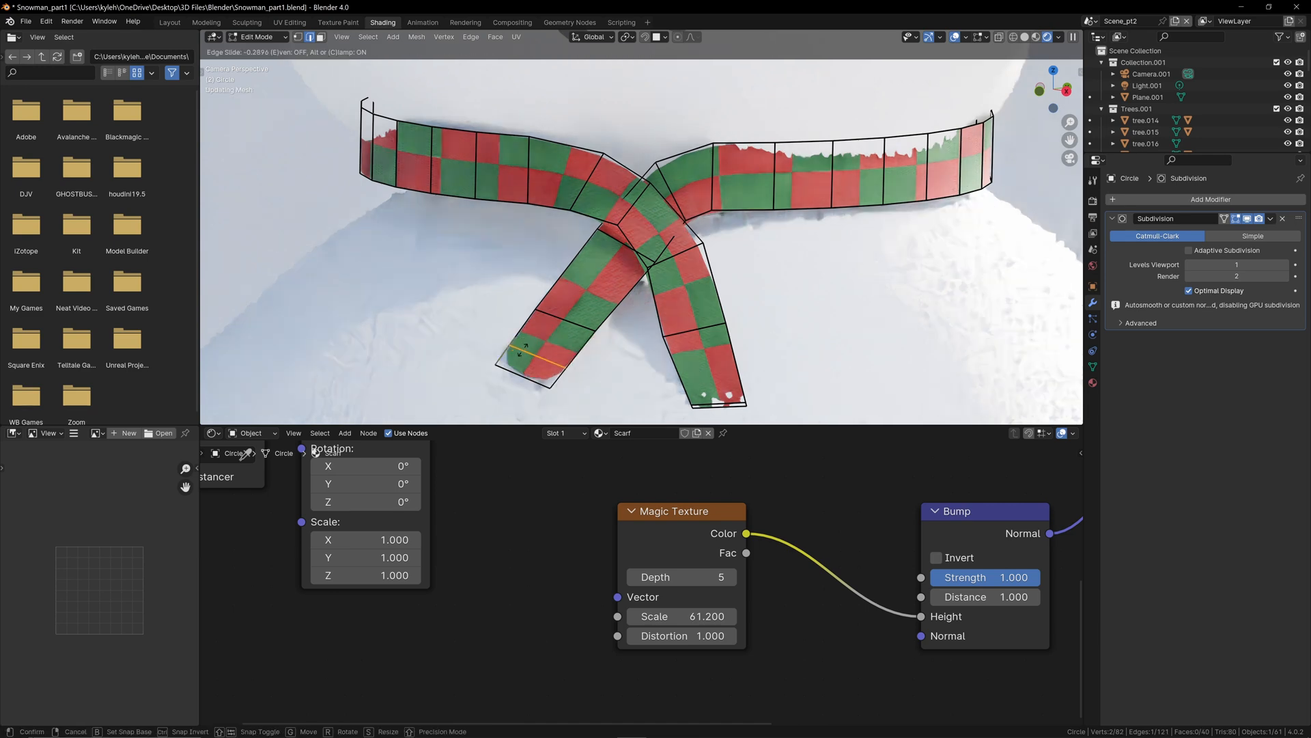
{"action": "left_click", "coordinate": [530, 356]}
{"action": "key", "text": "Tab"}
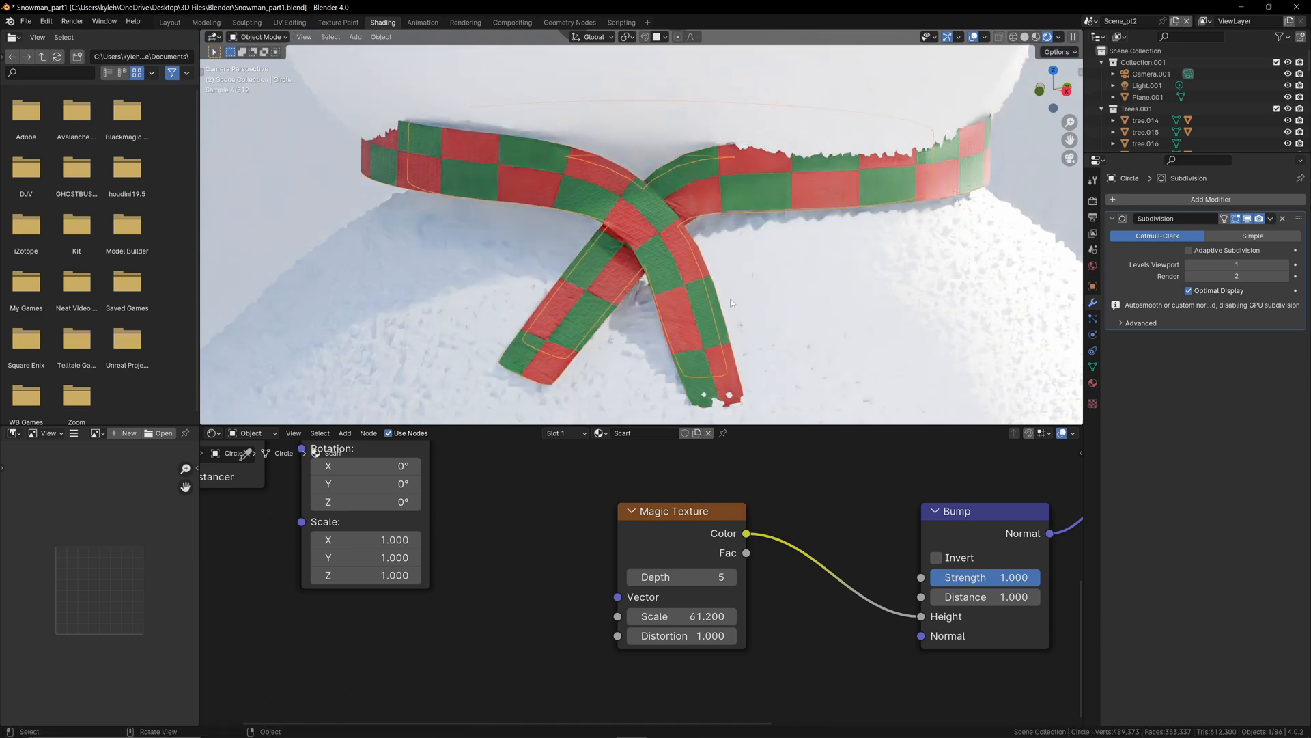
Step: Add a Solidify modifier to the scarf below the Subdivision modifier
{"action": "scroll", "coordinate": [731, 303], "scroll_direction": "down", "scroll_amount": 1}
{"action": "scroll", "coordinate": [787, 261], "scroll_direction": "up", "scroll_amount": 1}
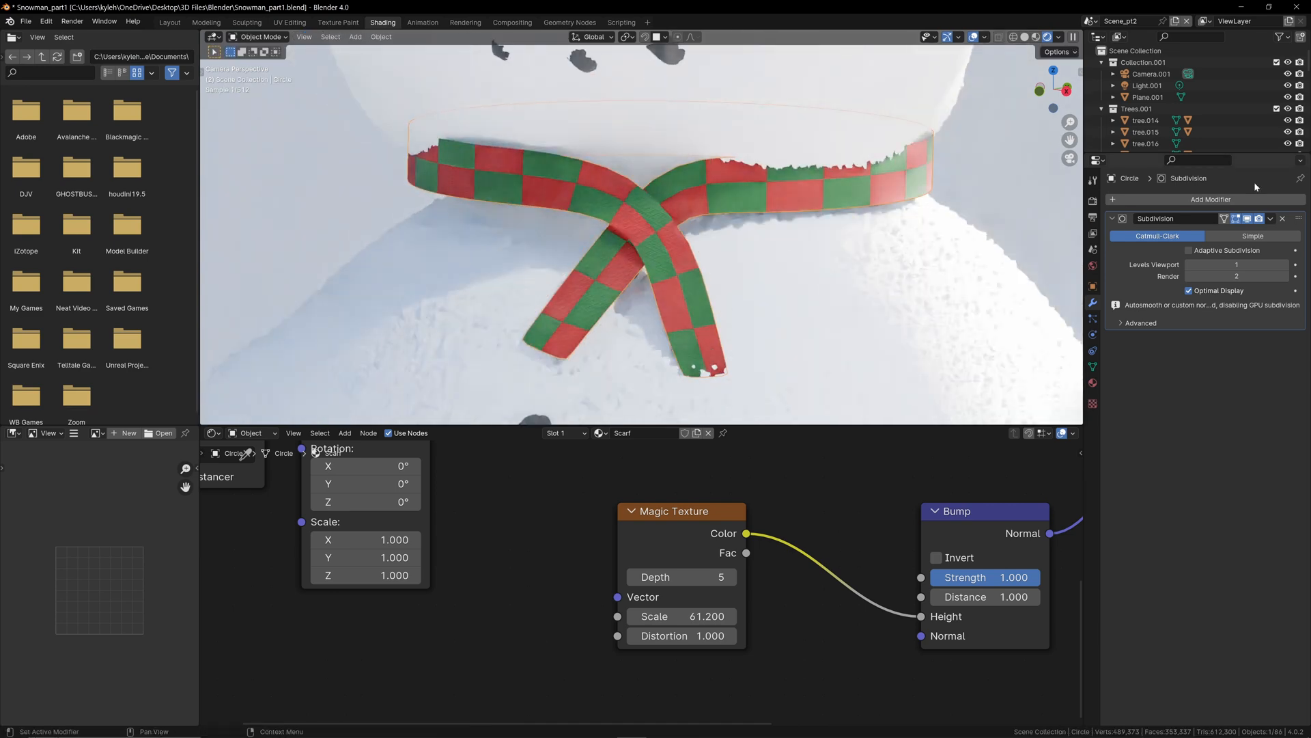
{"action": "left_click", "coordinate": [1215, 198]}
{"action": "mouse_move", "coordinate": [1215, 198]}
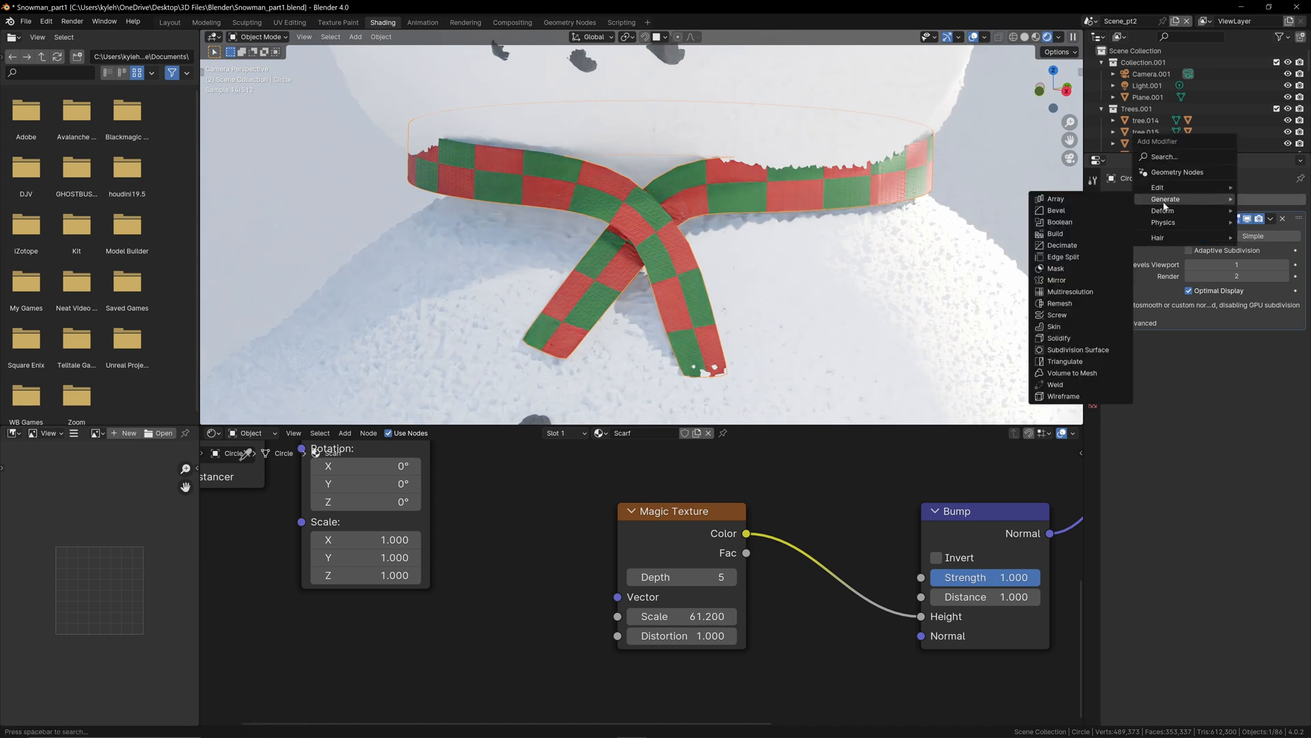
{"action": "left_click", "coordinate": [1059, 338]}
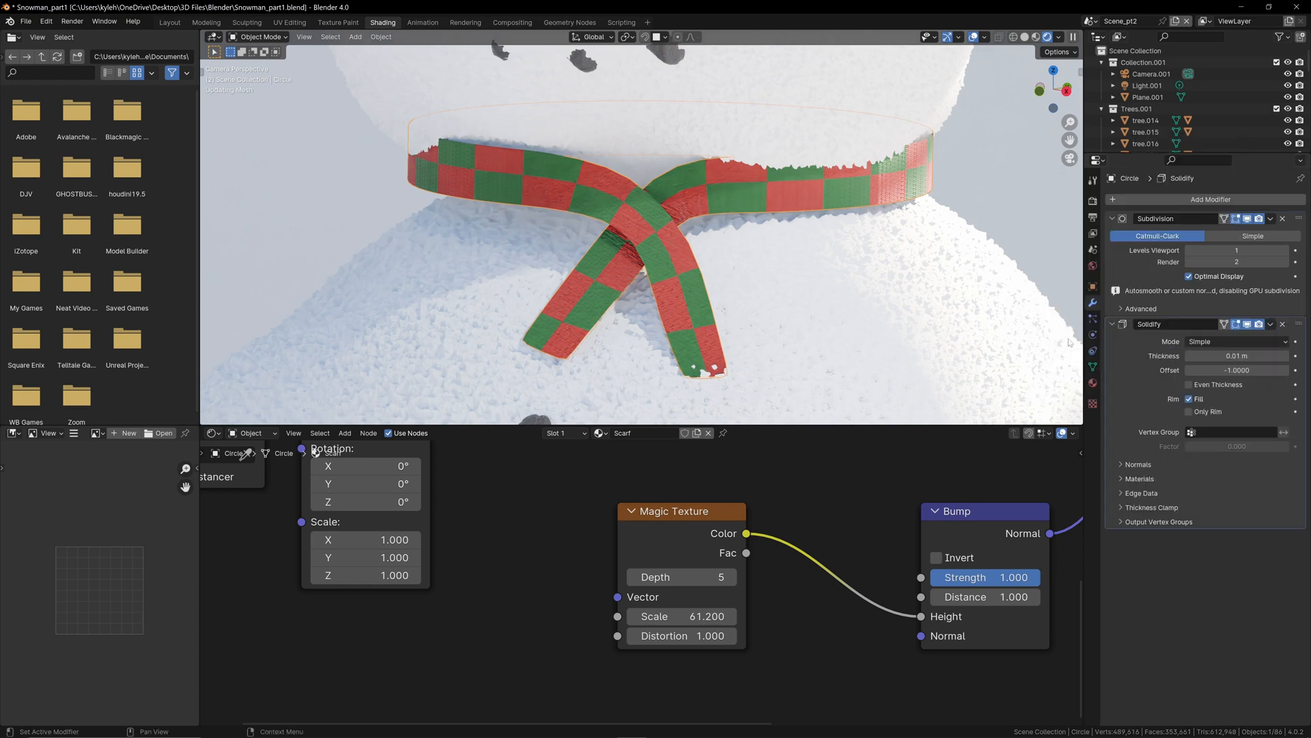
Step: Show the viewport in material preview and set the Solidify modifier's Offset to 1.0000 on the scarf
{"action": "key", "text": "KP_0"}
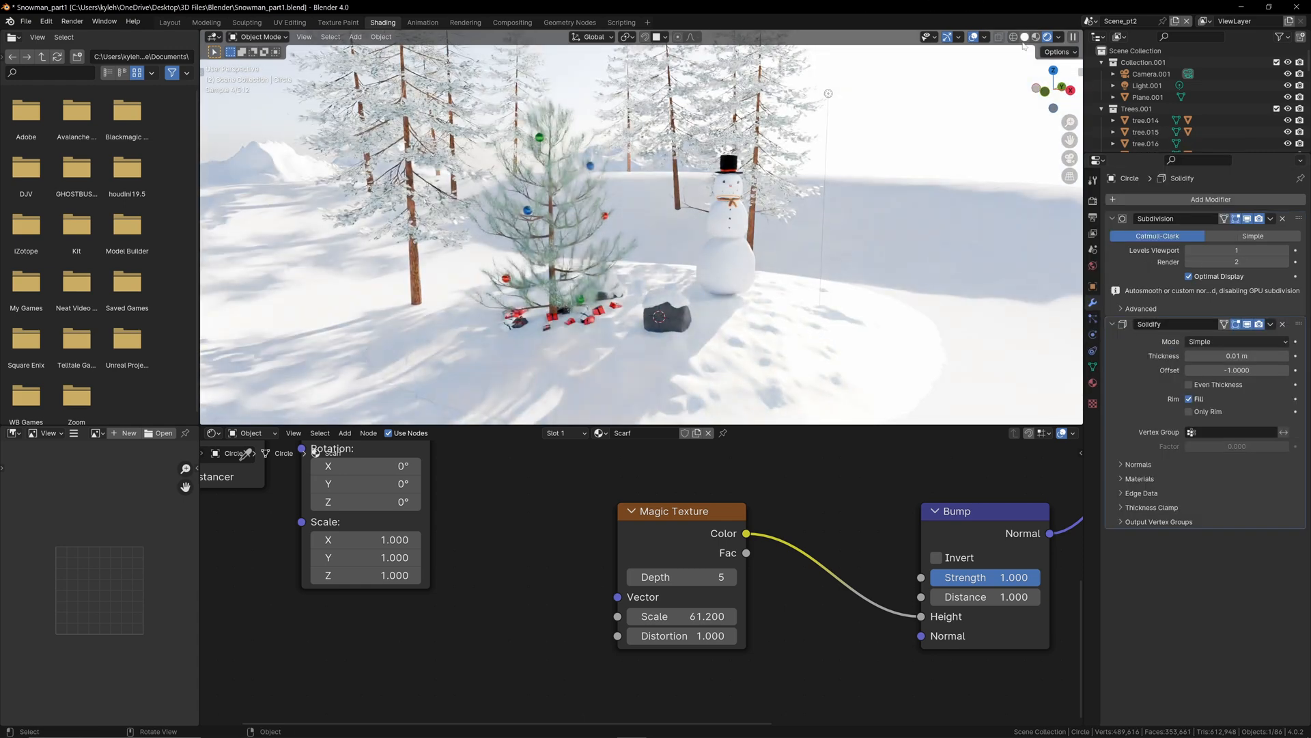
{"action": "left_click", "coordinate": [1036, 36]}
{"action": "key", "text": "KP_Decimal"}
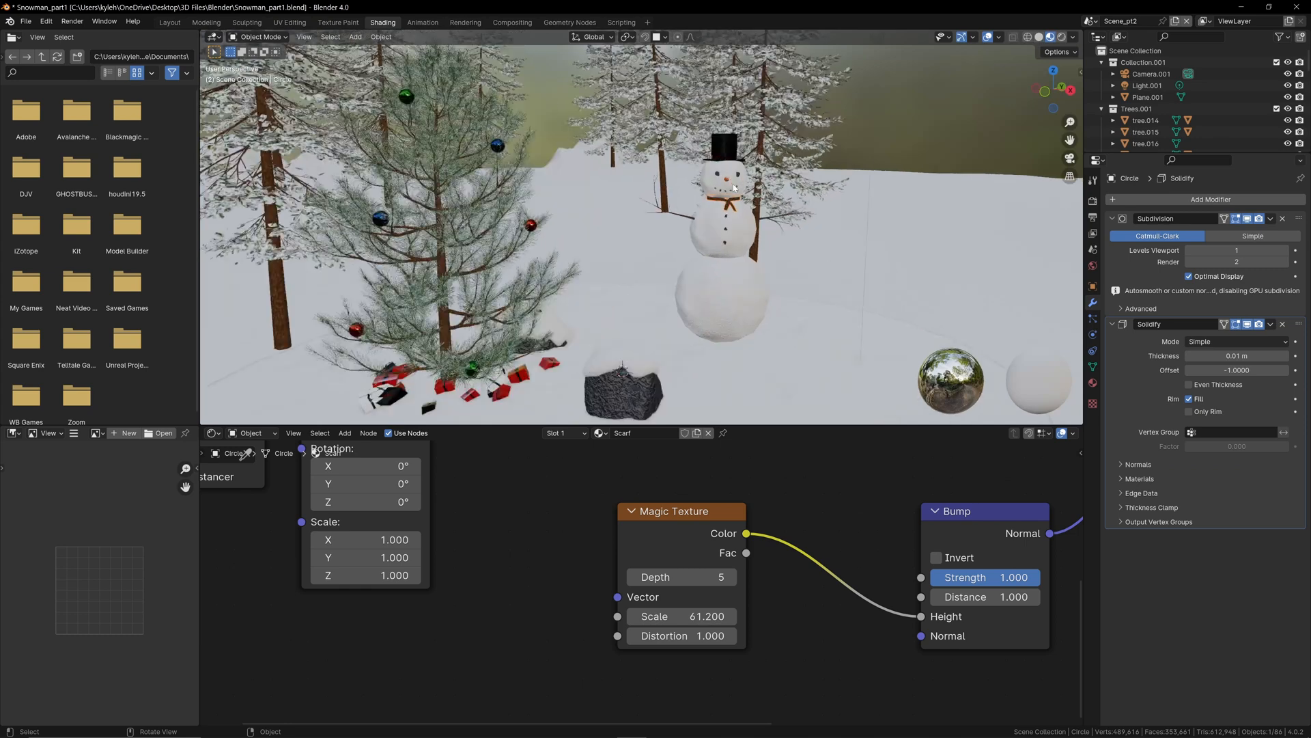
{"action": "middle_click_drag", "start_coordinate": [734, 188], "coordinate": [850, 171]}
{"action": "scroll", "coordinate": [850, 171], "scroll_direction": "up", "scroll_amount": 5}
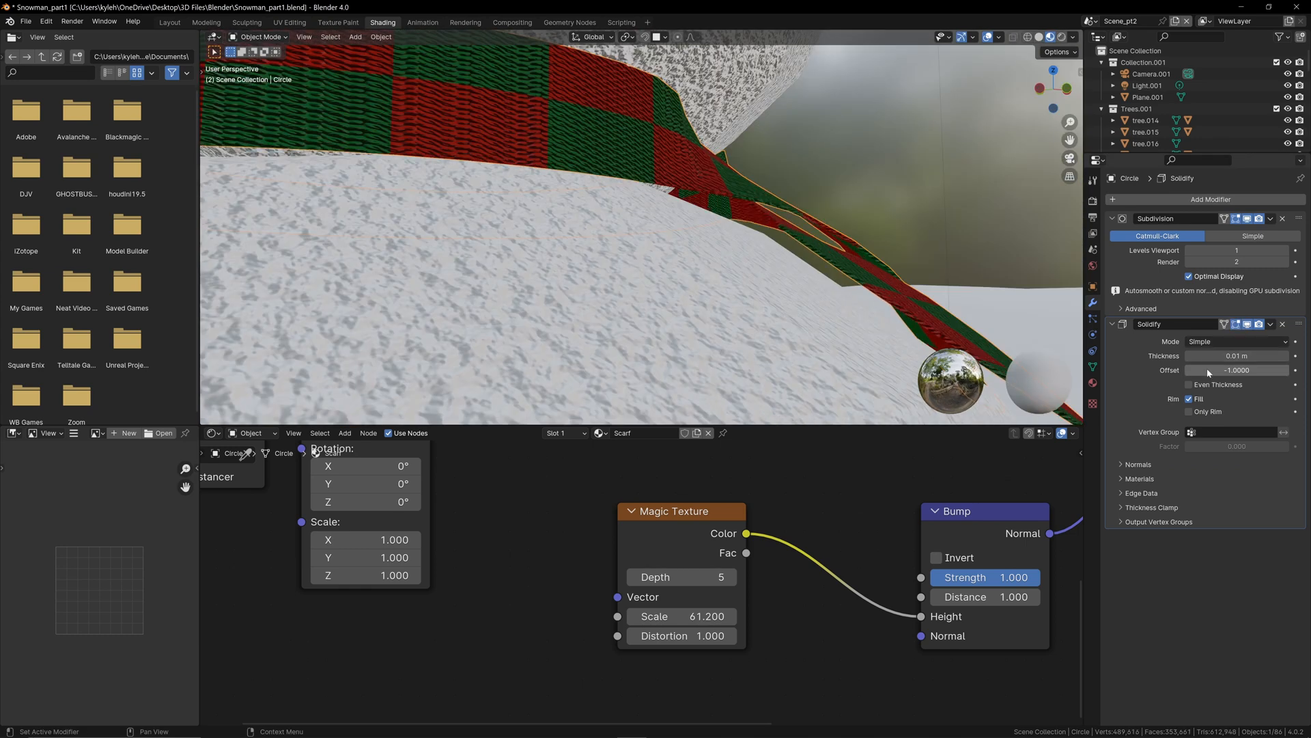
{"action": "left_click_drag", "start_coordinate": [1217, 370], "coordinate": [1283, 371]}
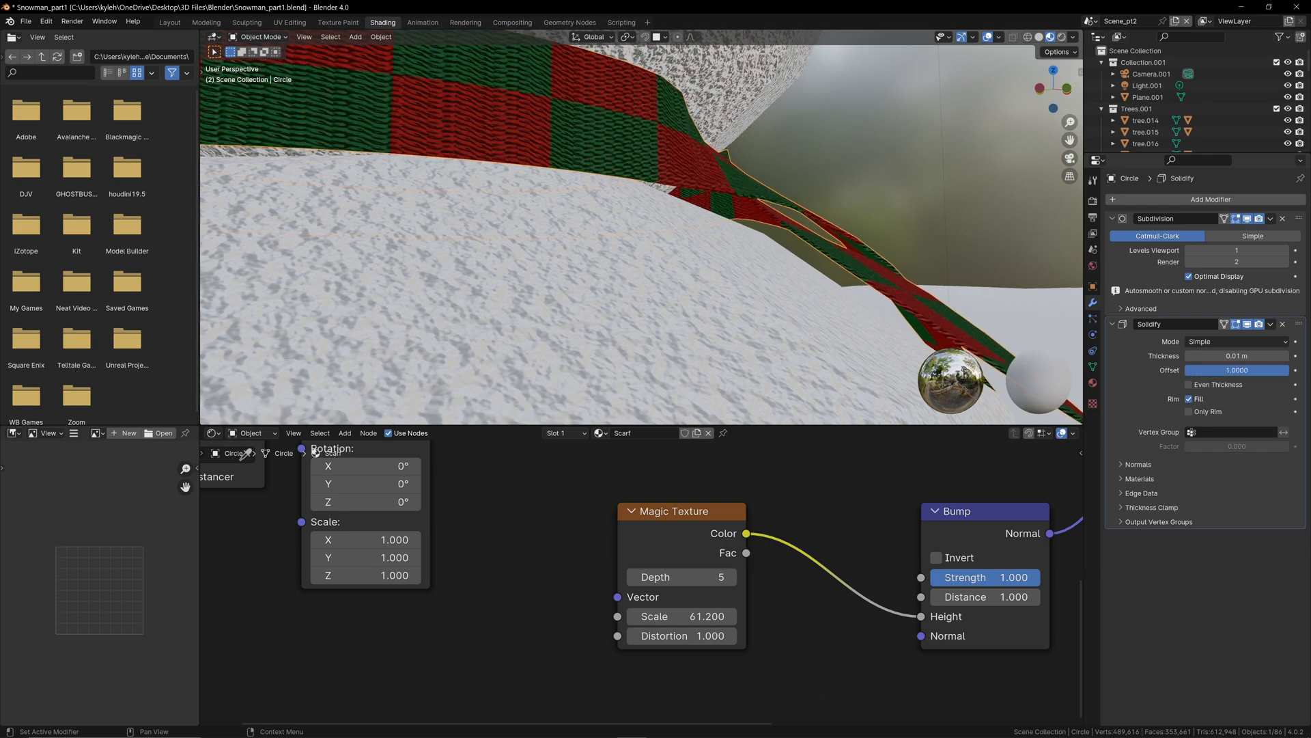
{"action": "scroll", "coordinate": [713, 267], "scroll_direction": "down", "scroll_amount": 4}
{"action": "scroll", "coordinate": [629, 276], "scroll_direction": "up", "scroll_amount": 2}
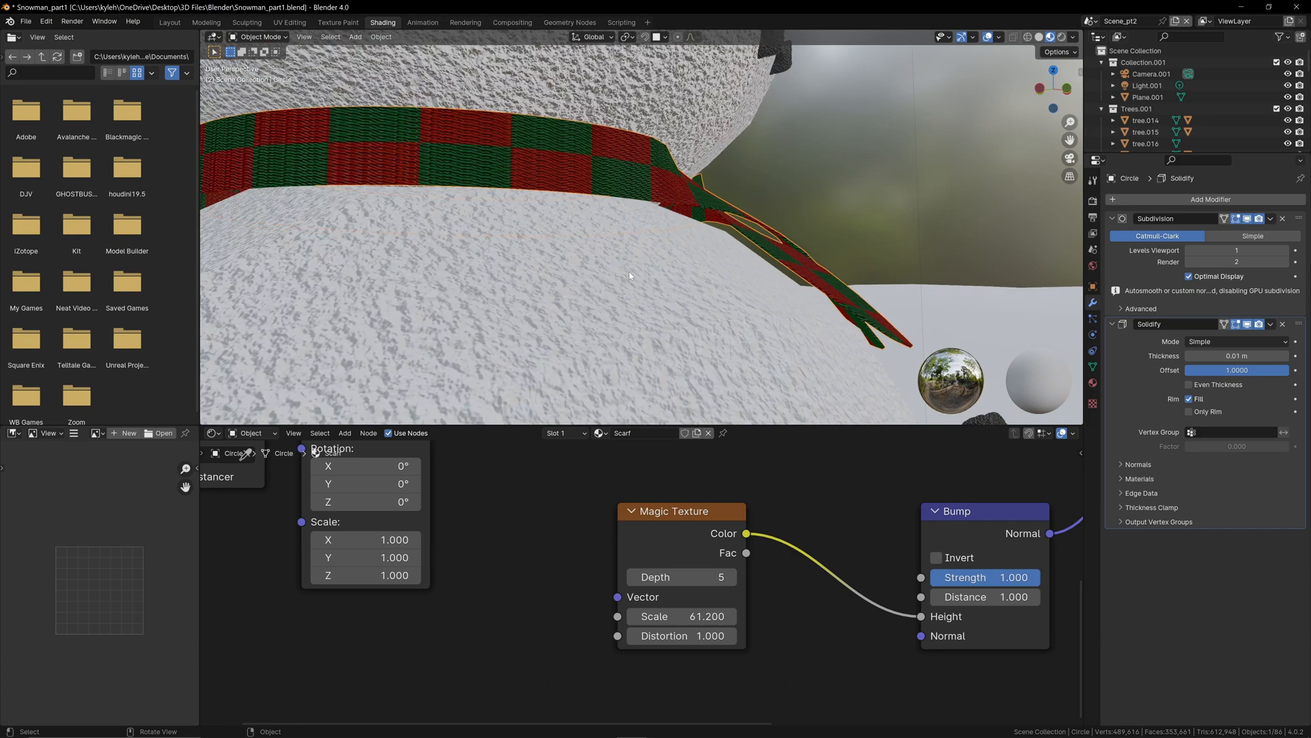
{"action": "mouse_move", "coordinate": [630, 276]}
{"action": "middle_mouse_down"}
{"action": "mouse_move", "coordinate": [494, 280]}
{"action": "mouse_move", "coordinate": [616, 268]}
{"action": "middle_mouse_up"}
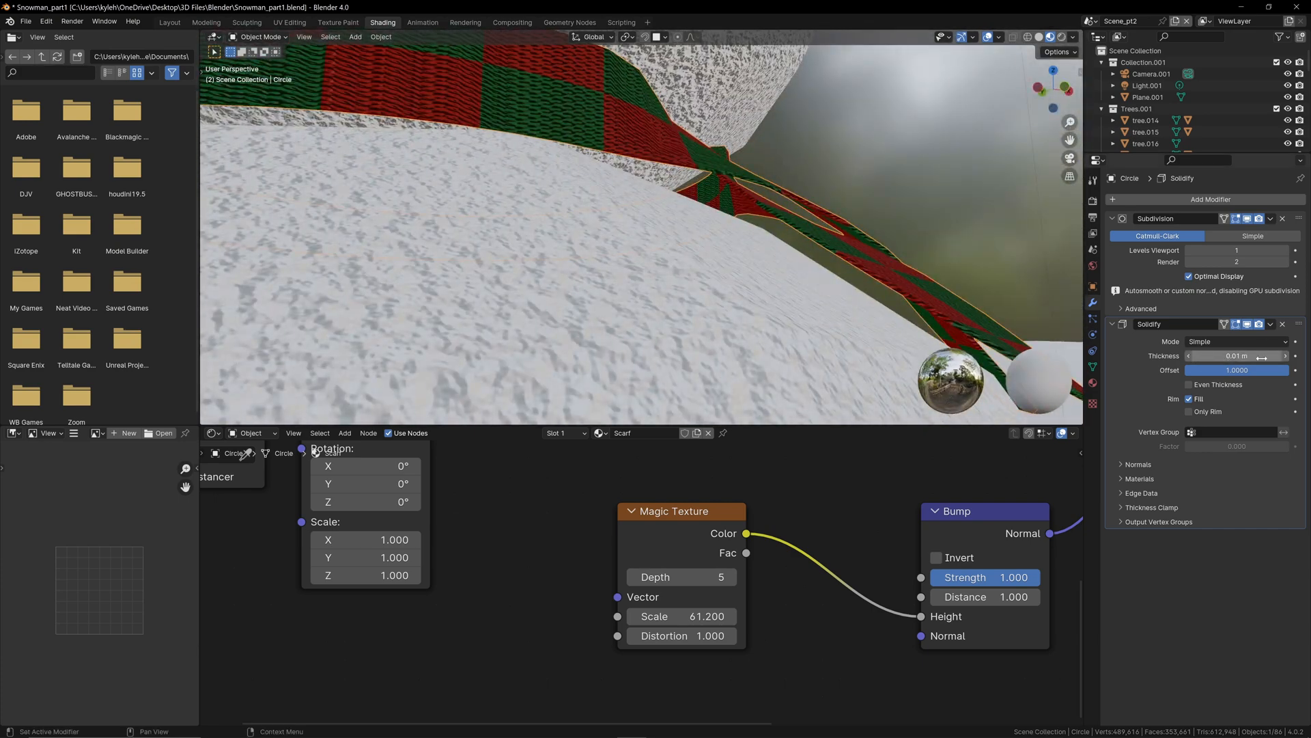
{"action": "middle_click_drag", "start_coordinate": [670, 260], "coordinate": [722, 119]}
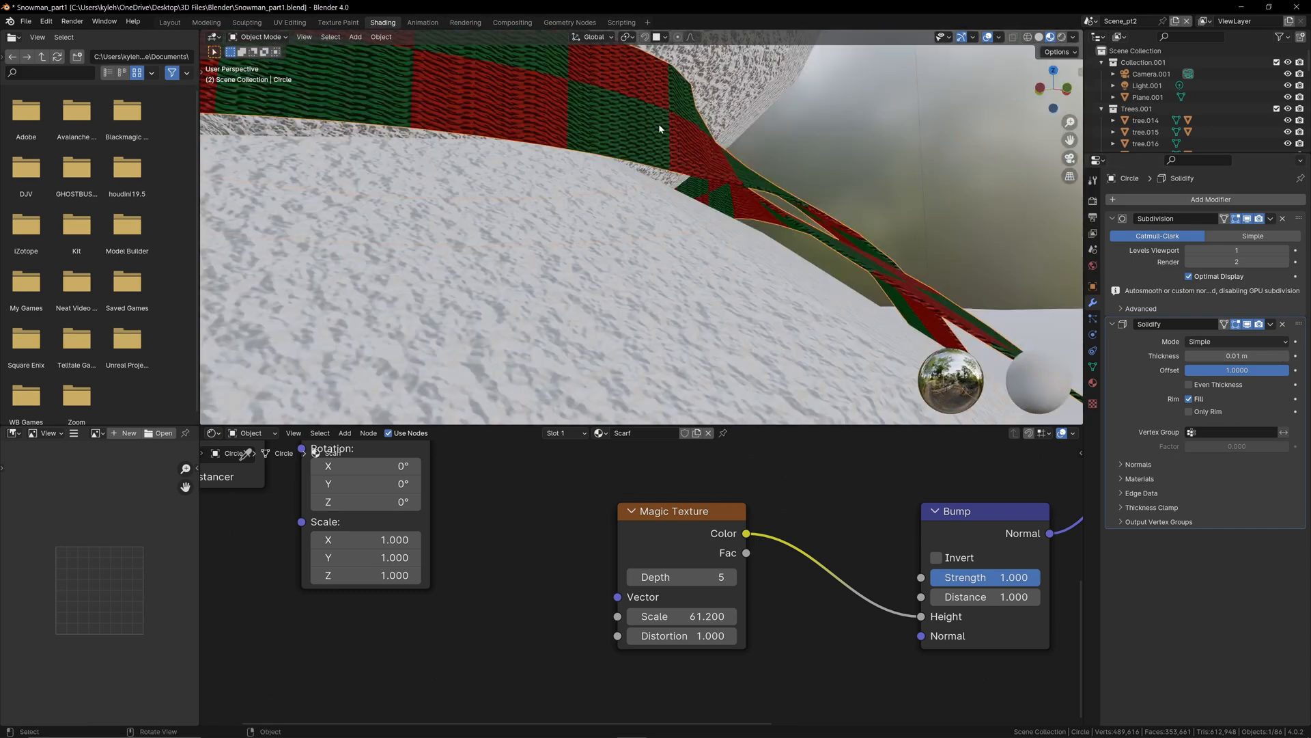
Step: Check the scarf's transform values and apply its scale
{"action": "key", "text": "n"}
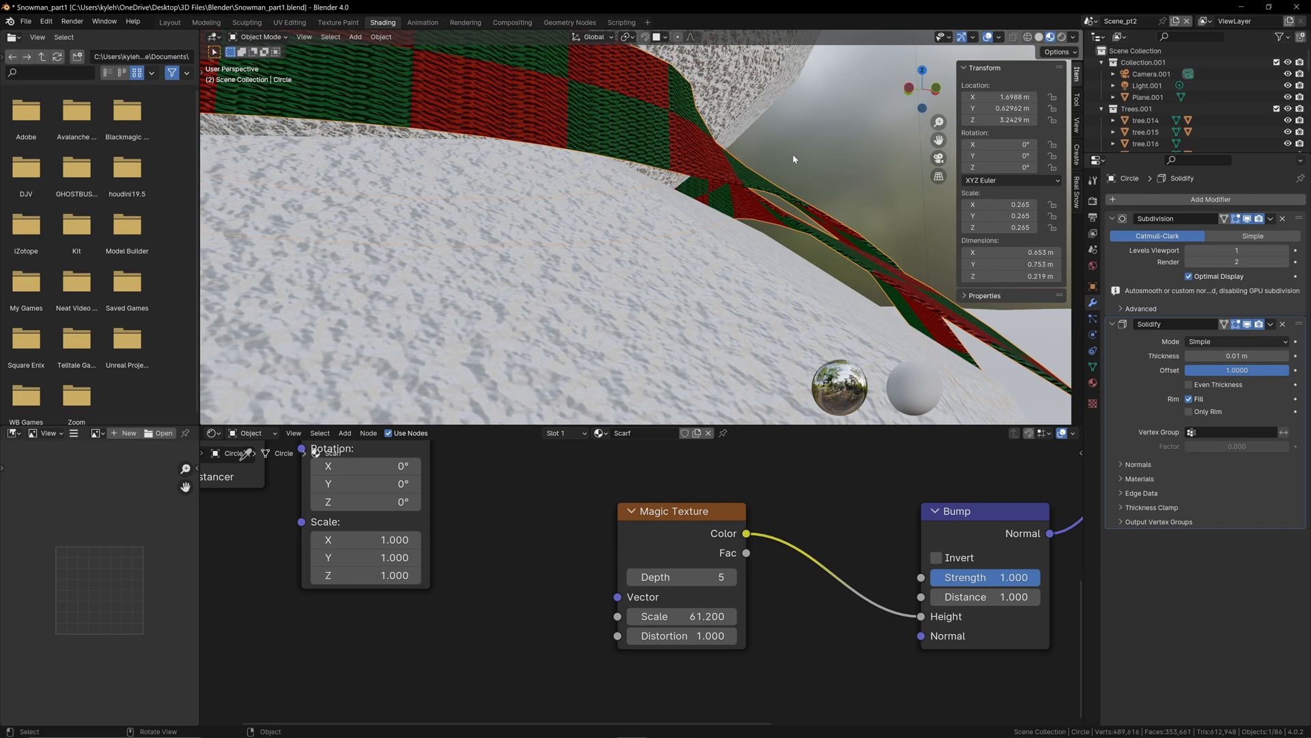
{"action": "key", "text": "n"}
{"action": "middle_click_drag", "start_coordinate": [792, 154], "coordinate": [804, 179]}
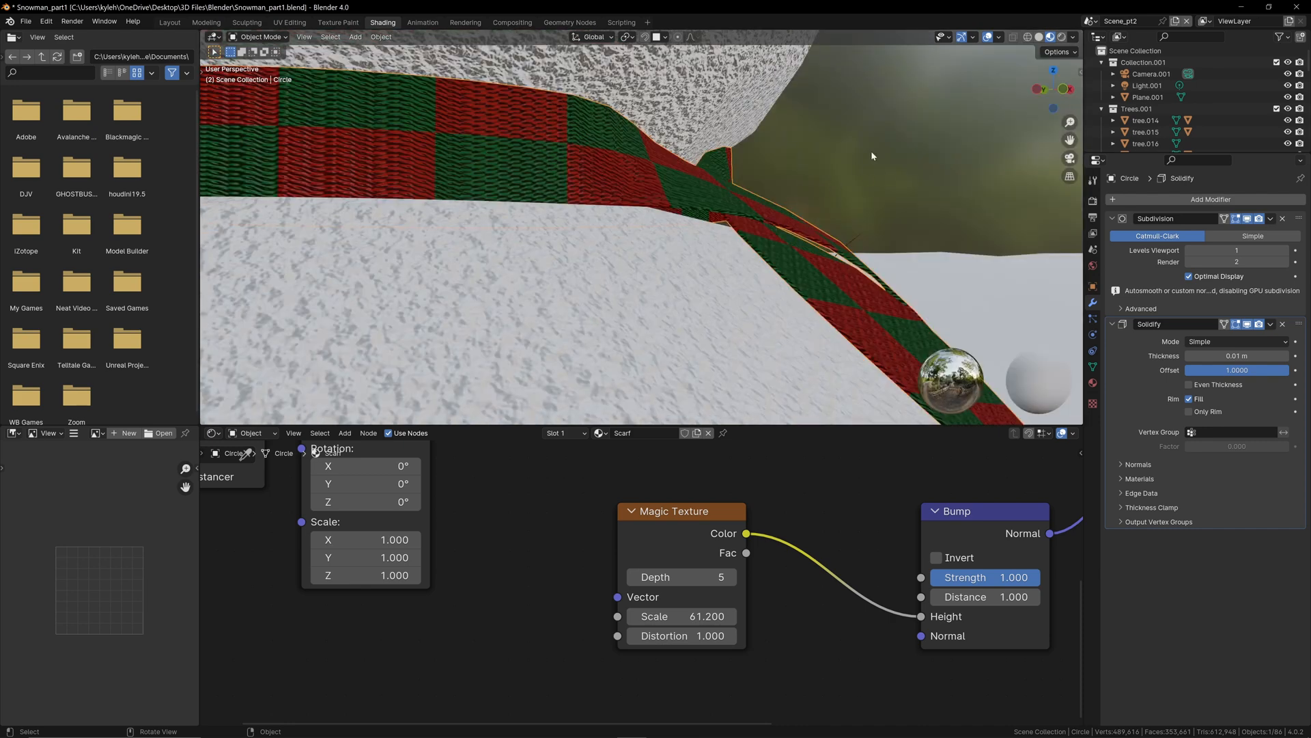
{"action": "scroll", "coordinate": [759, 203], "scroll_direction": "down", "scroll_amount": 3}
{"action": "scroll", "coordinate": [759, 204], "scroll_direction": "up", "scroll_amount": 6}
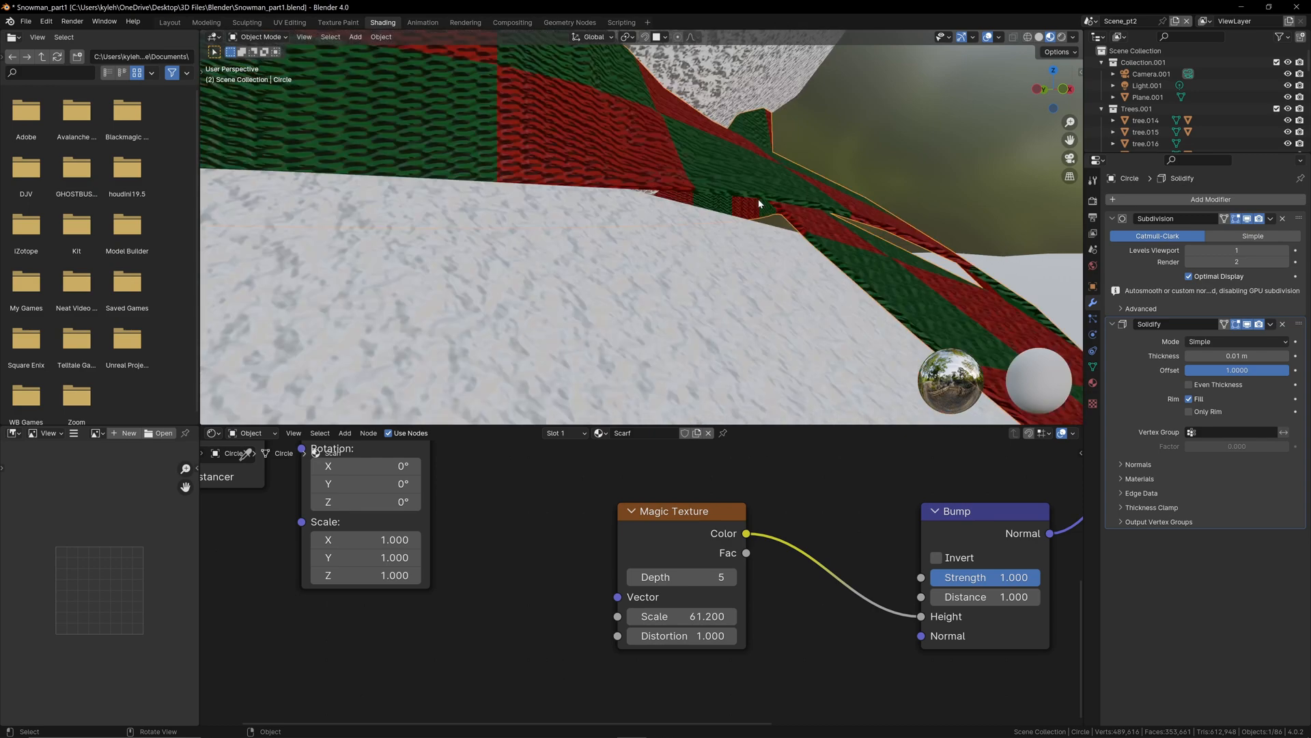
{"action": "scroll", "coordinate": [759, 204], "scroll_direction": "down", "scroll_amount": 2}
{"action": "scroll", "coordinate": [758, 203], "scroll_direction": "down", "scroll_amount": 1}
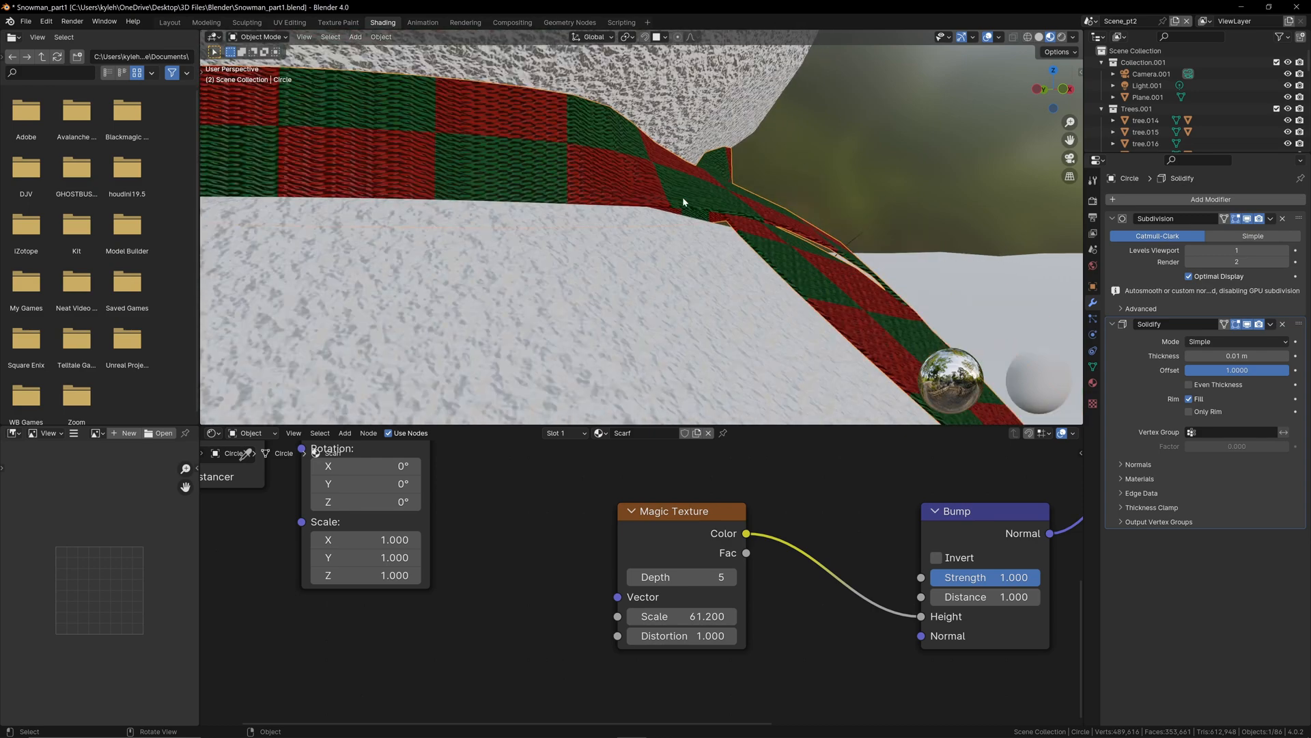
{"action": "scroll", "coordinate": [683, 197], "scroll_direction": "down", "scroll_amount": 2}
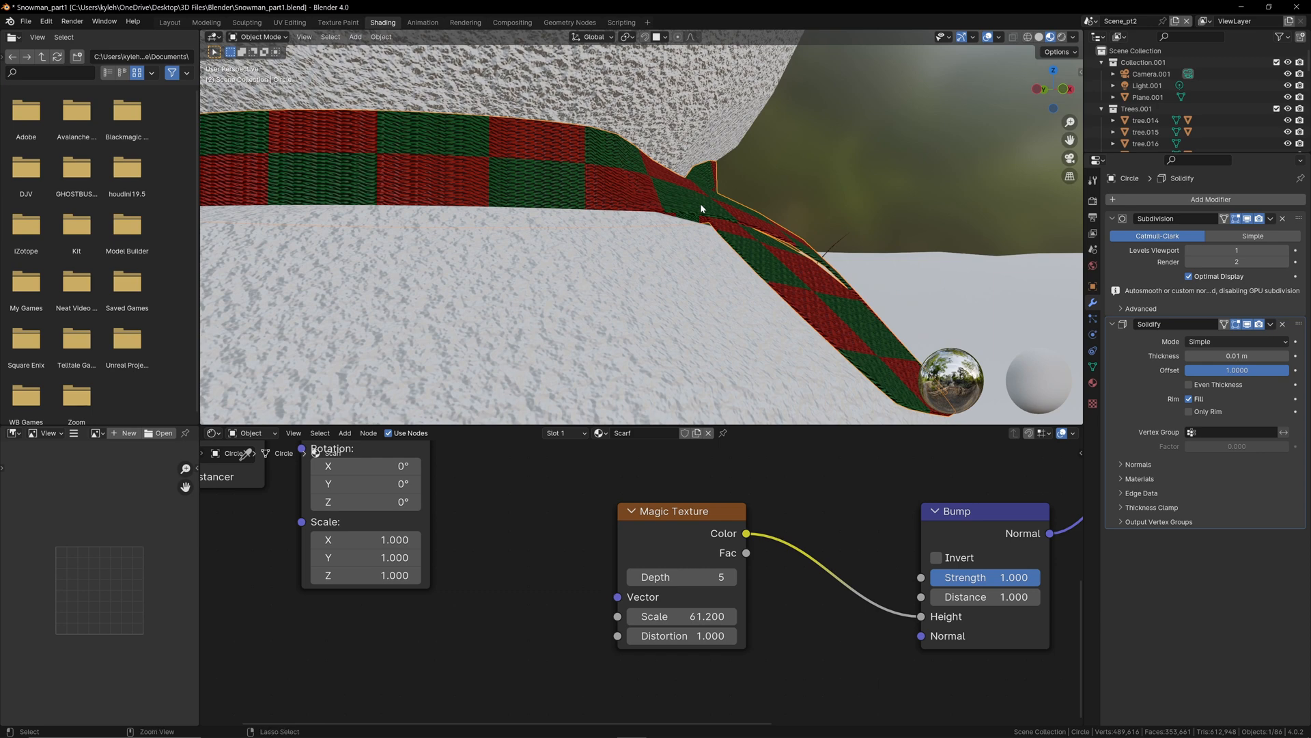
{"action": "key", "text": "ctrl+a"}
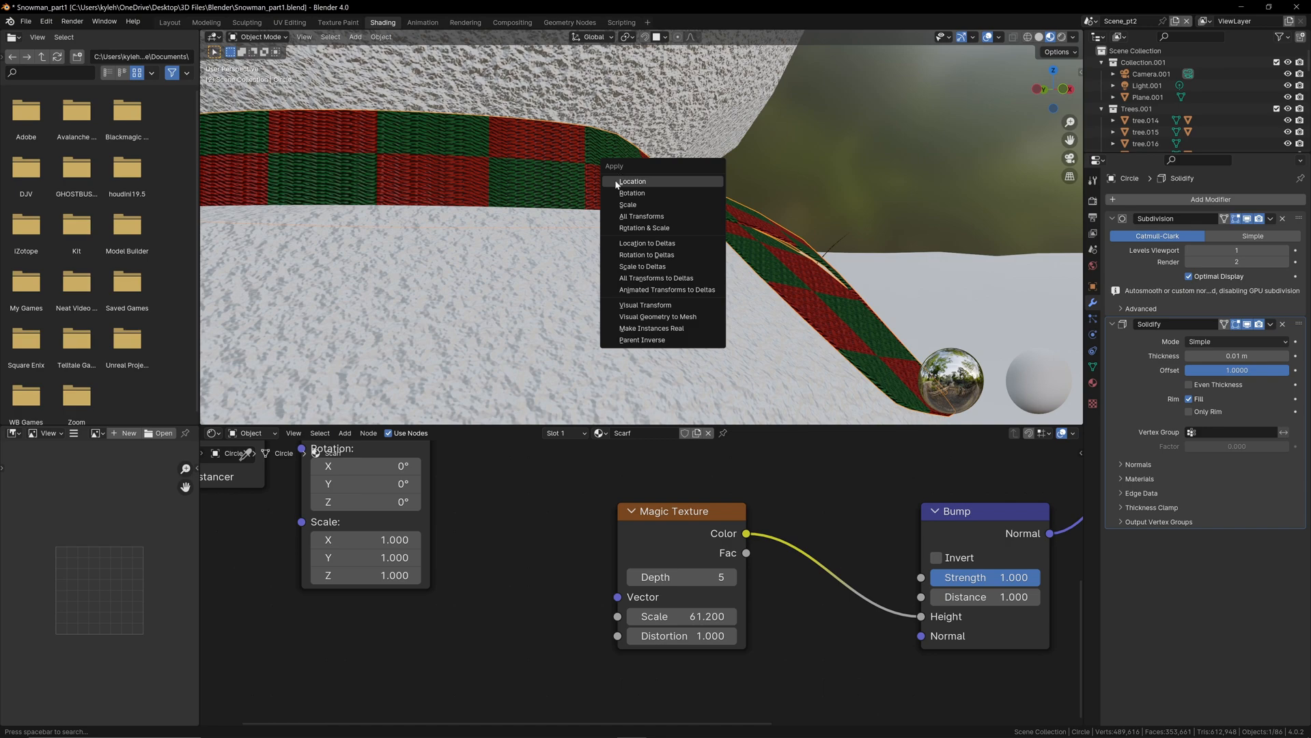
{"action": "left_click", "coordinate": [644, 205]}
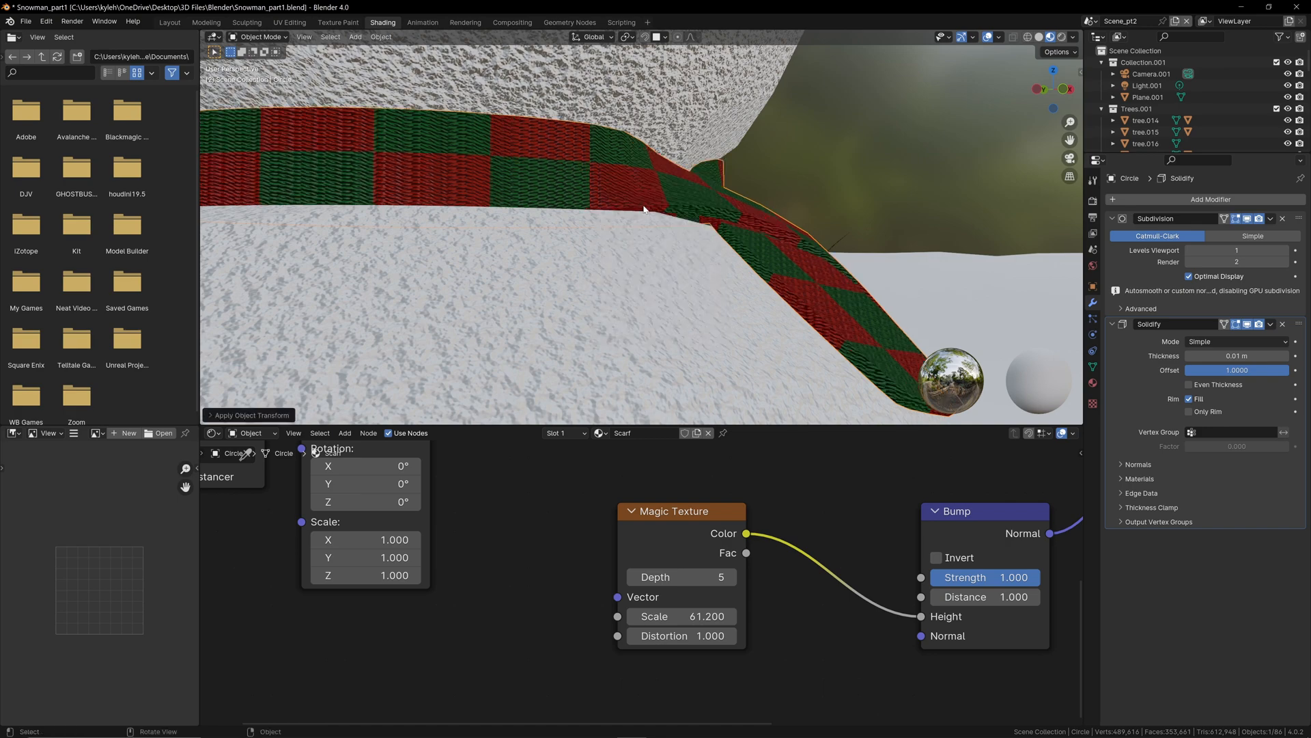
Step: Examine the scarf's thickness from several angles and check its scale values
{"action": "middle_click_drag", "start_coordinate": [644, 209], "coordinate": [717, 212]}
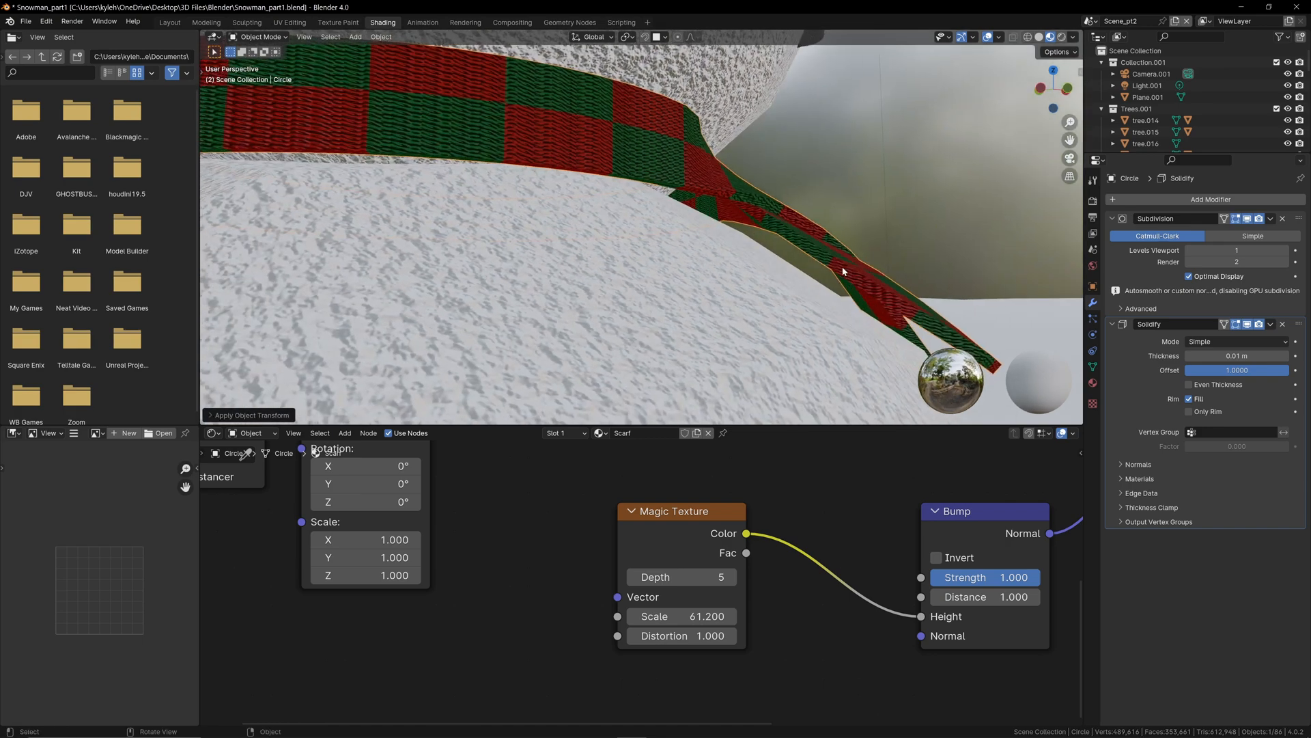
{"action": "mouse_move", "coordinate": [842, 271]}
{"action": "middle_mouse_down"}
{"action": "mouse_move", "coordinate": [837, 259]}
{"action": "mouse_move", "coordinate": [829, 273]}
{"action": "middle_mouse_up"}
{"action": "left_click", "coordinate": [942, 239]}
{"action": "key", "text": "n"}
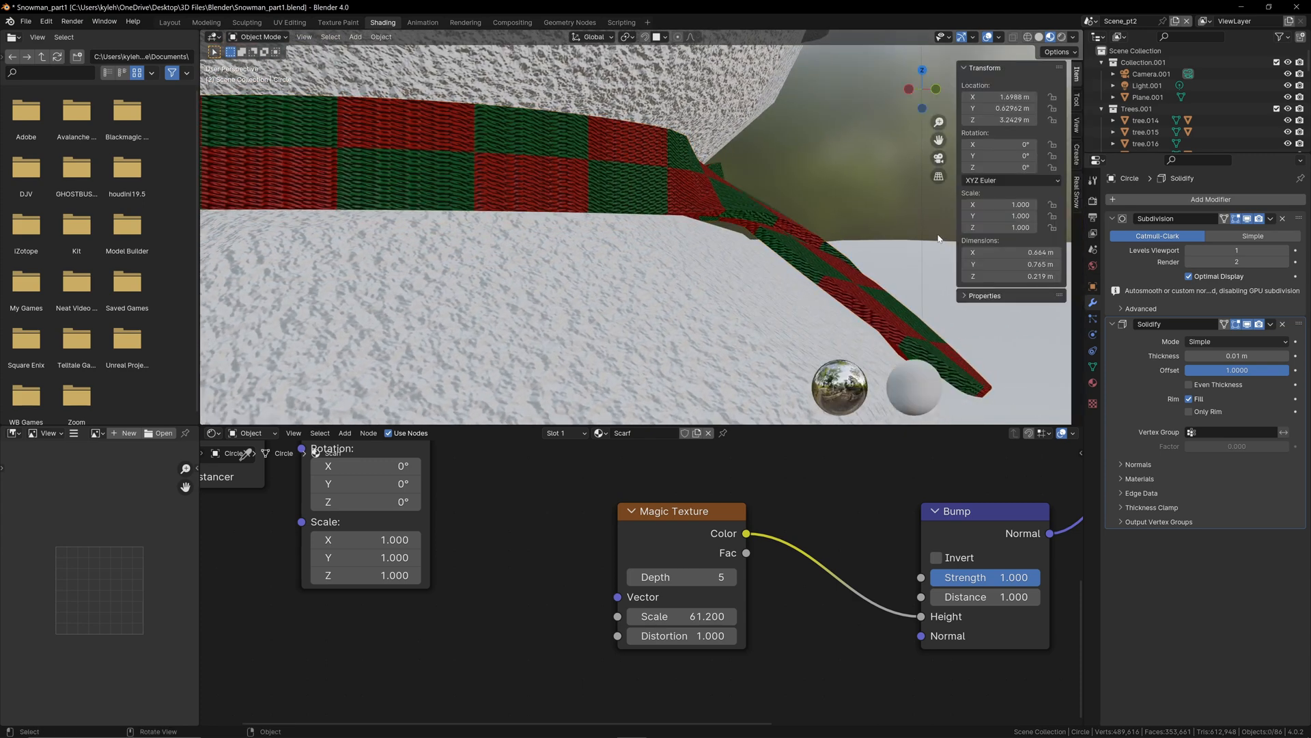
{"action": "key", "text": "n"}
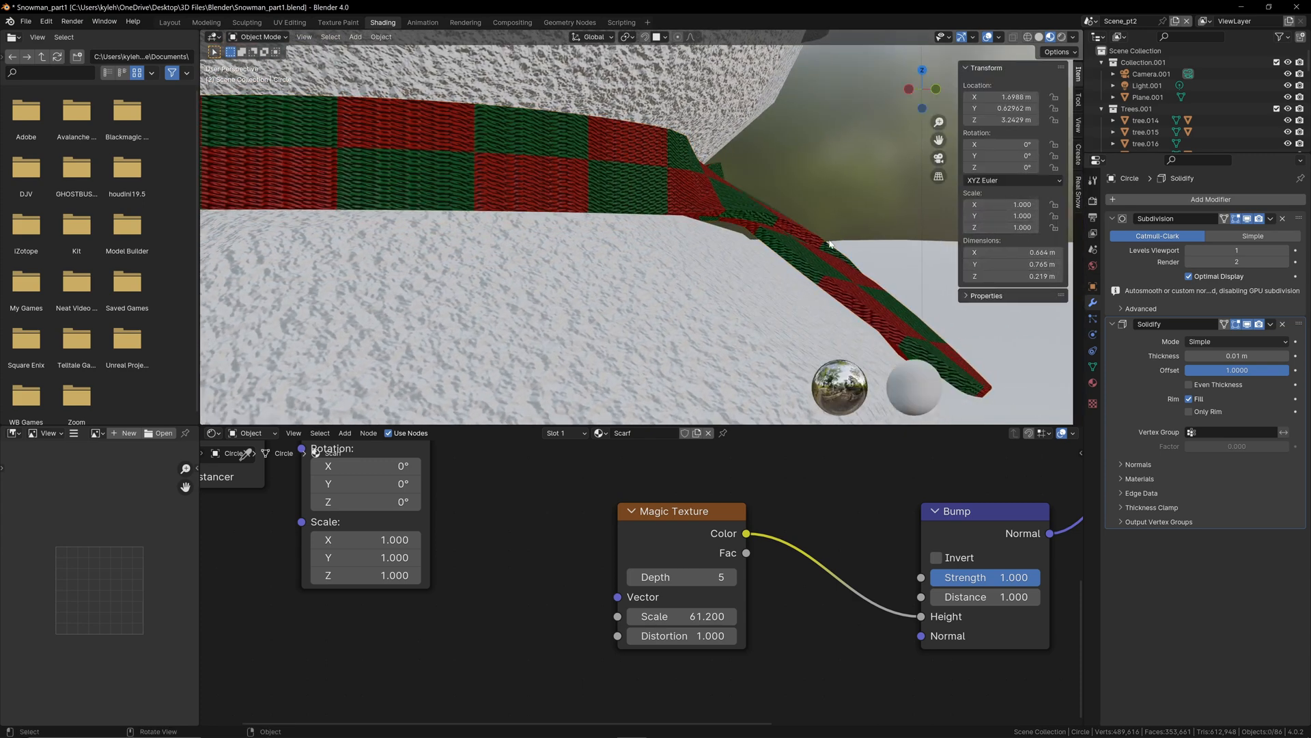
{"action": "mouse_move", "coordinate": [837, 251]}
{"action": "middle_mouse_down"}
{"action": "mouse_move", "coordinate": [702, 264]}
{"action": "mouse_move", "coordinate": [843, 235]}
{"action": "middle_mouse_up"}
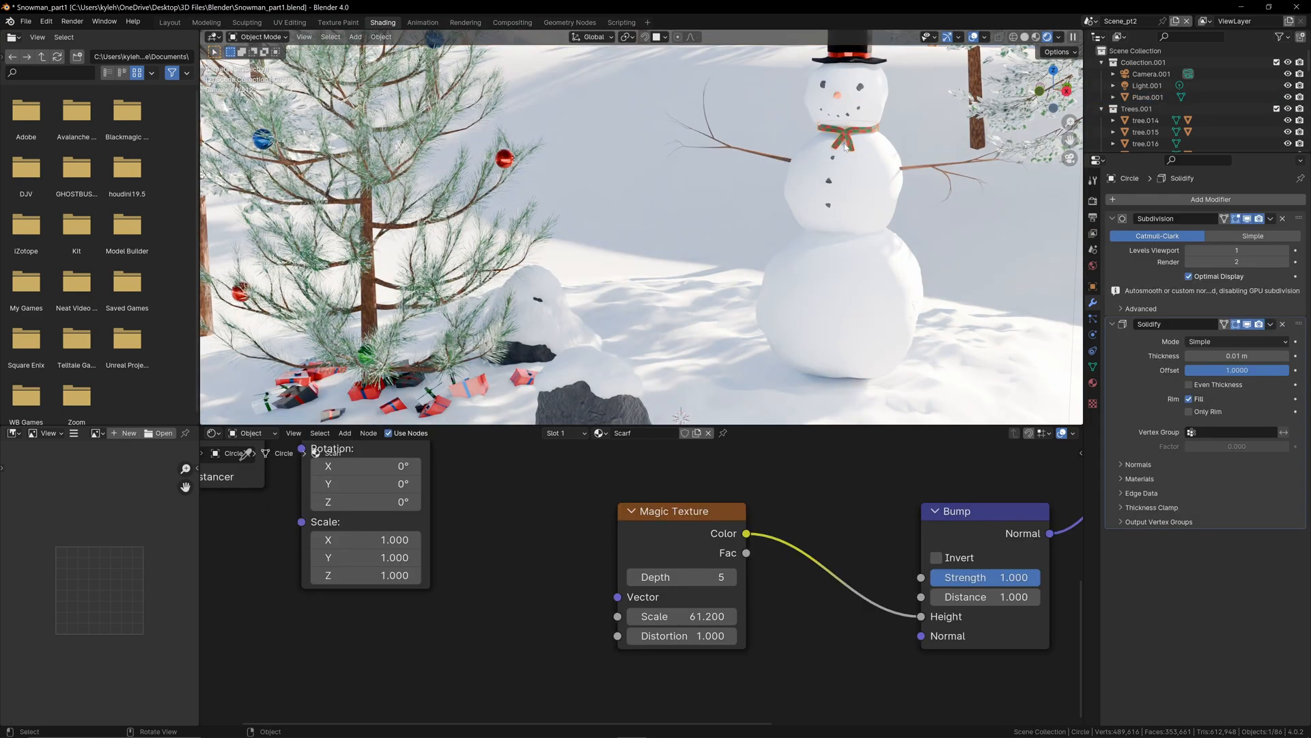
{"action": "key", "text": "Home"}
{"action": "key", "text": "shift+a"}
{"action": "type", "text": "te"}
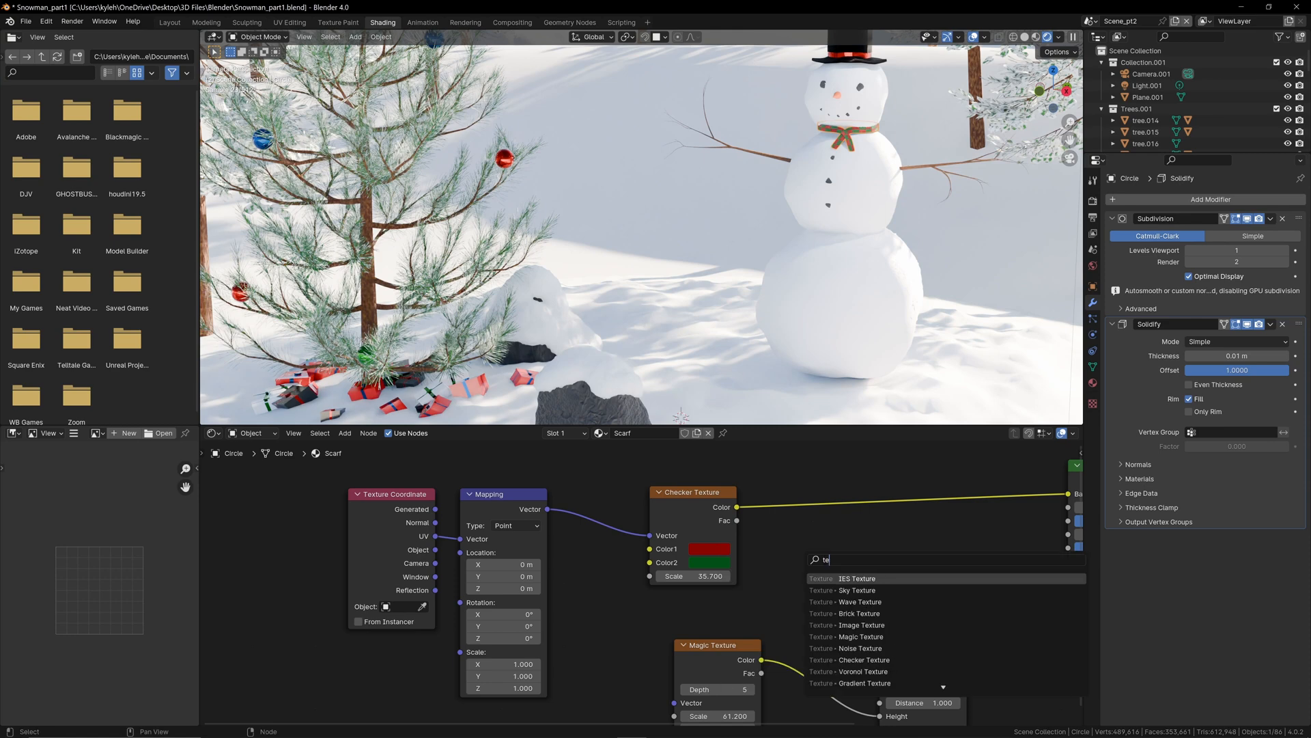
{"action": "type", "text": "xt"}
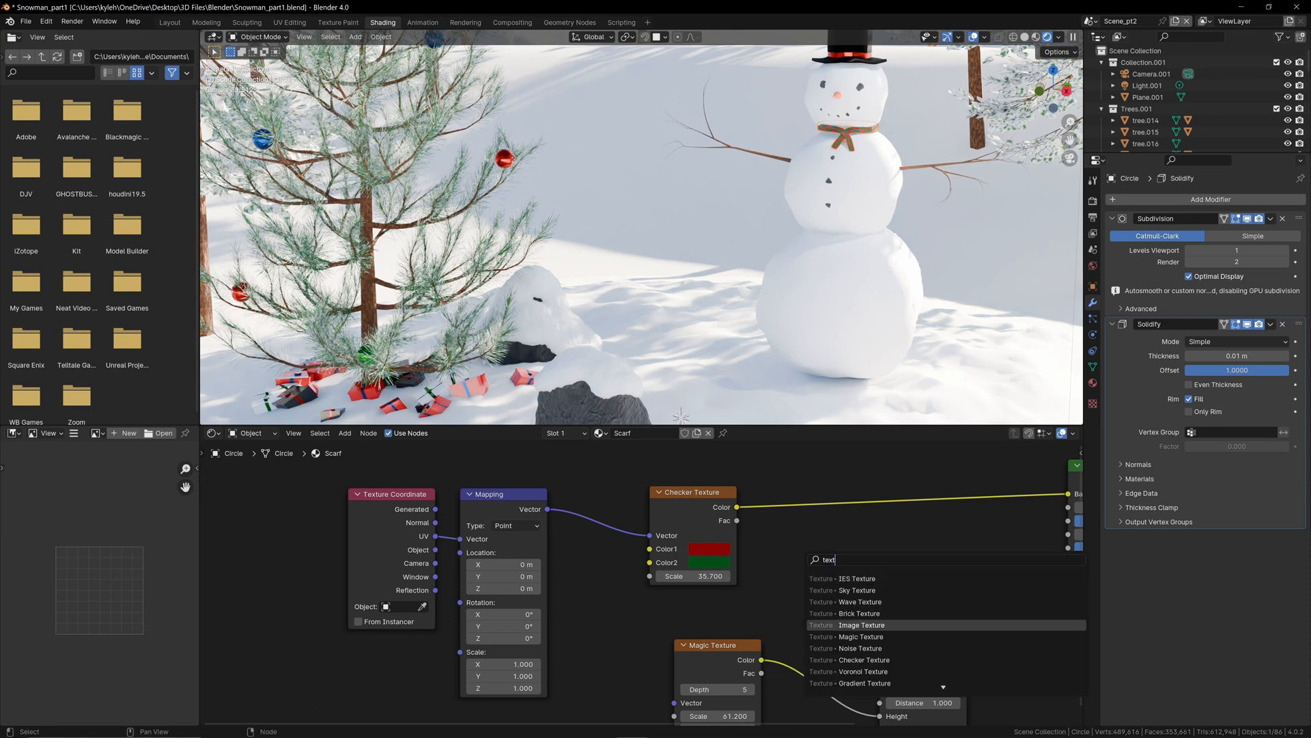
{"action": "key", "text": "Home"}
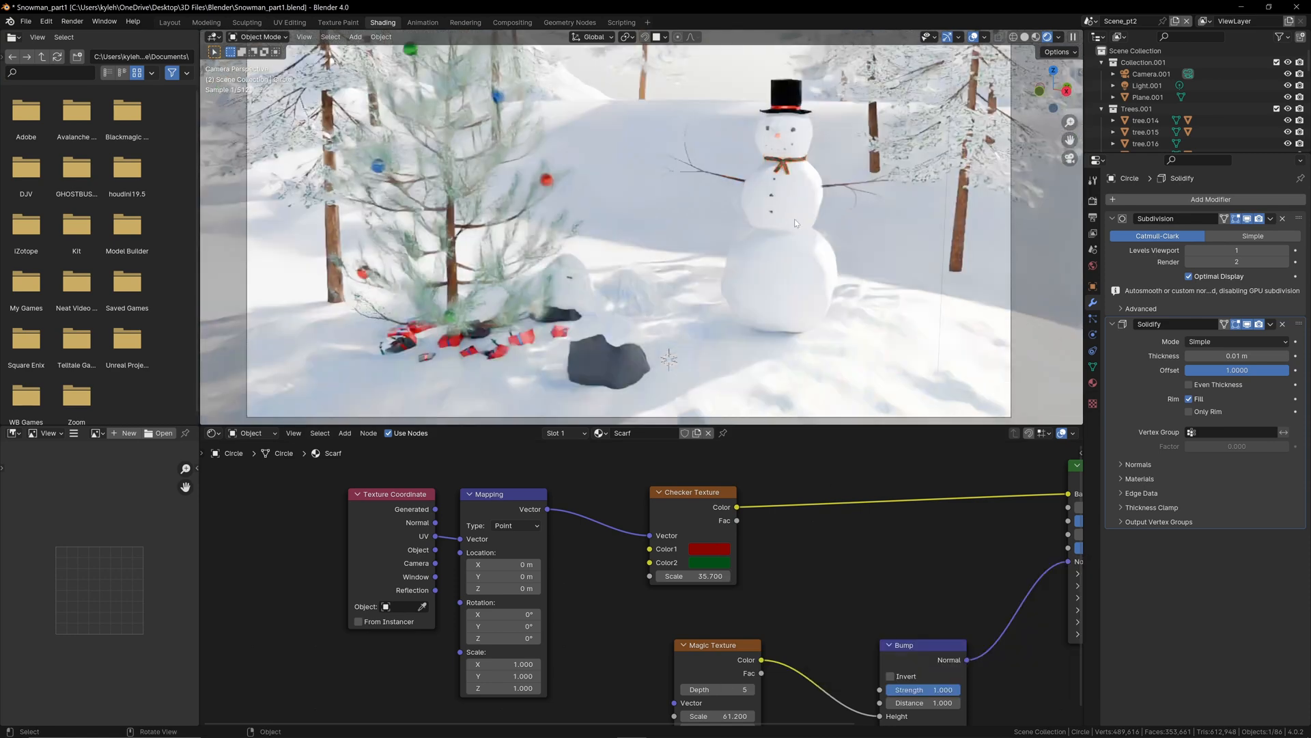